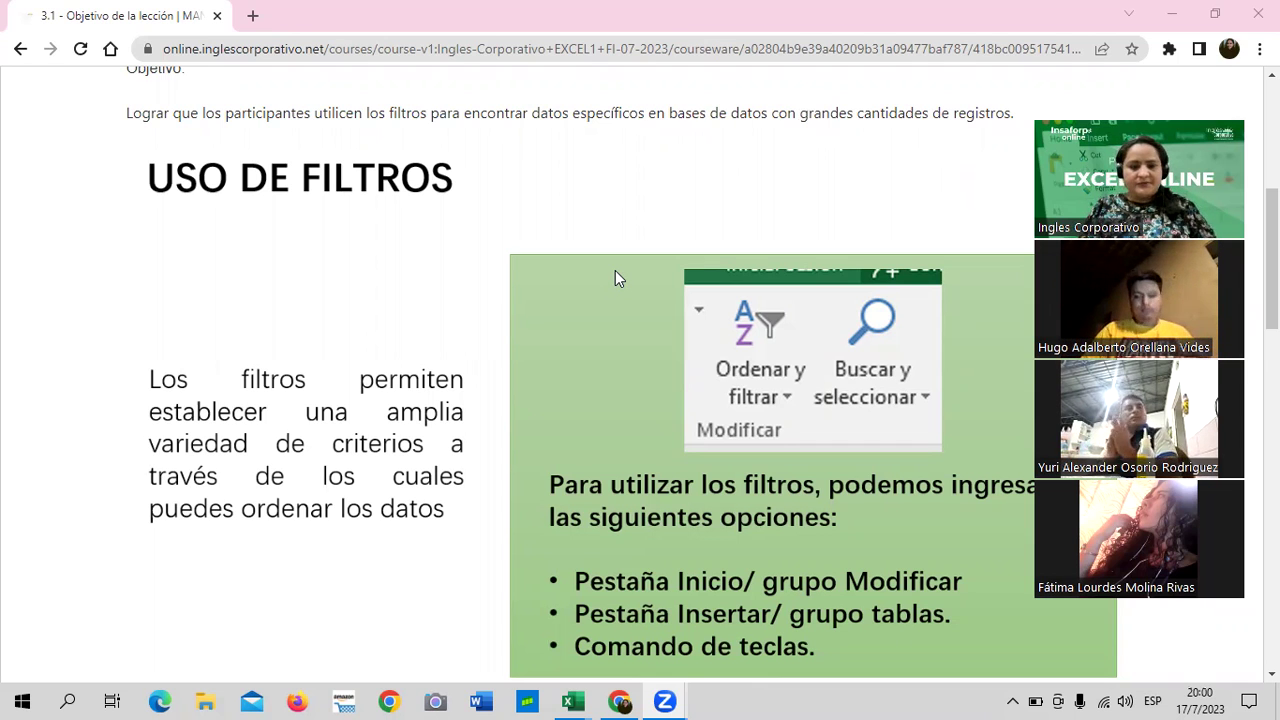
Open the 3.2 Uso de filtros lesson in the course.
{"action": "key", "text": "XF86MonBrightnessDown"}
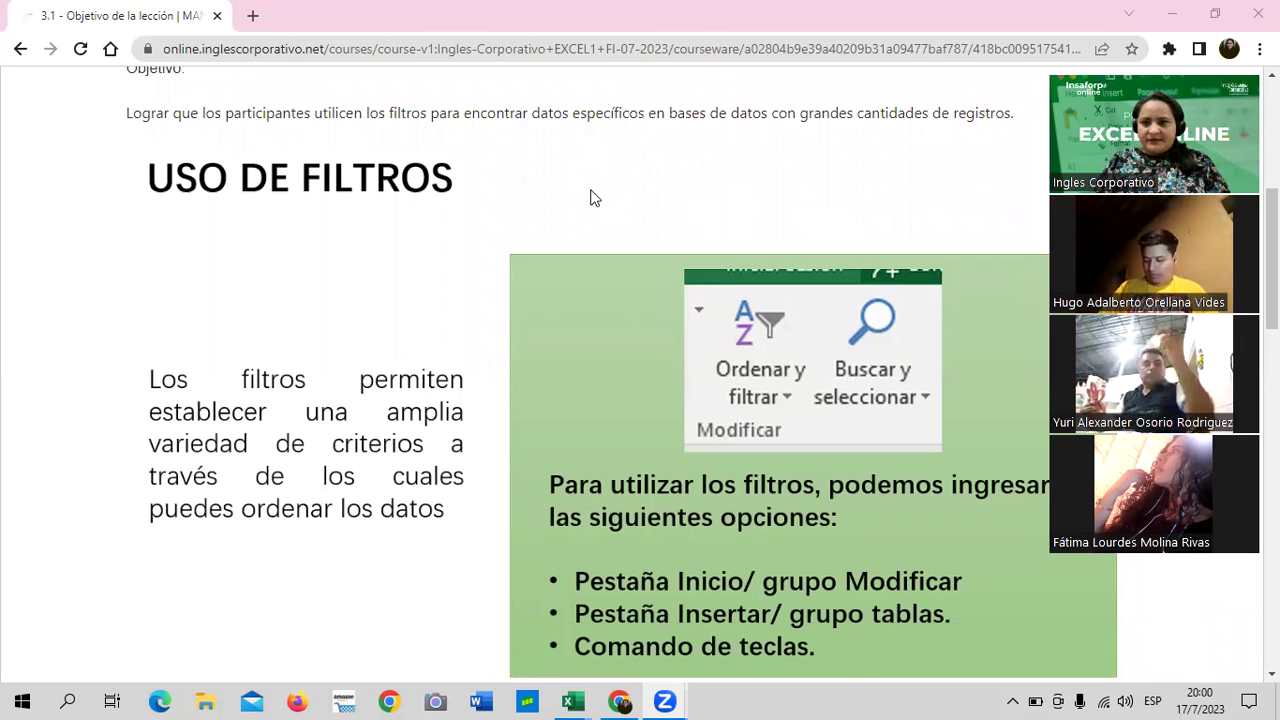
{"action": "scroll", "coordinate": [683, 277], "scroll_direction": "up", "scroll_amount": 3}
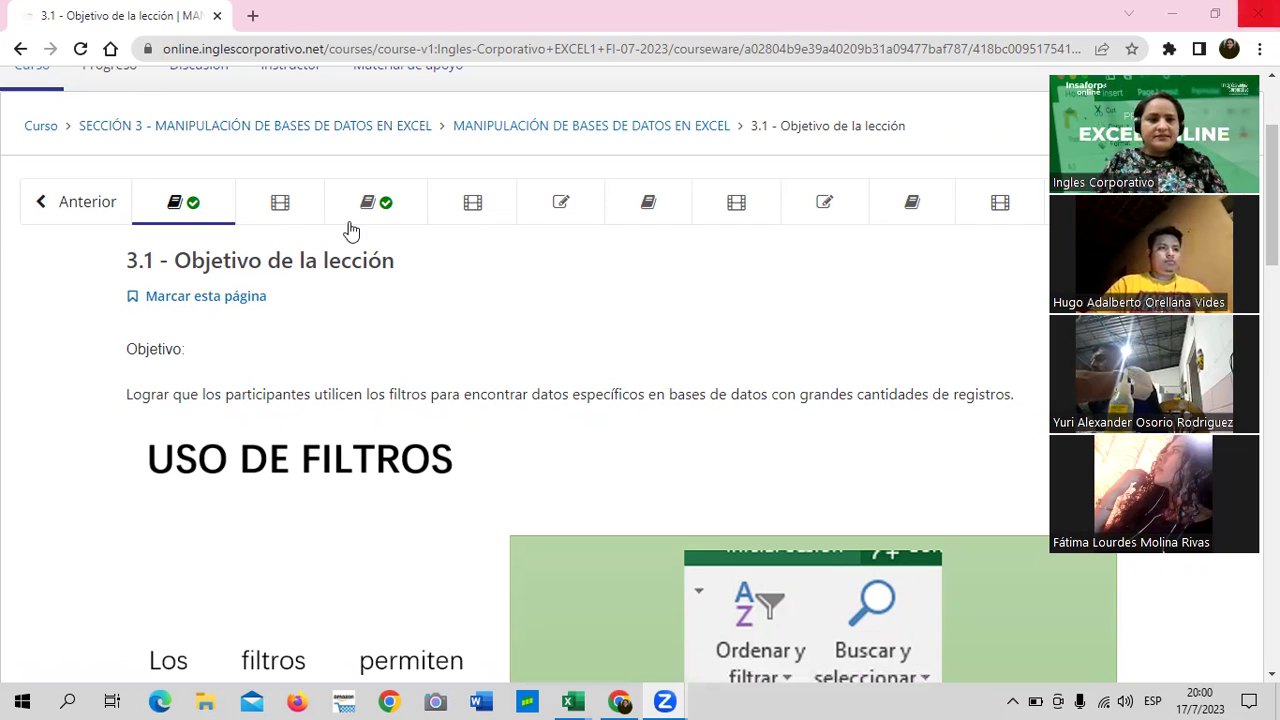
{"action": "left_click", "coordinate": [300, 207]}
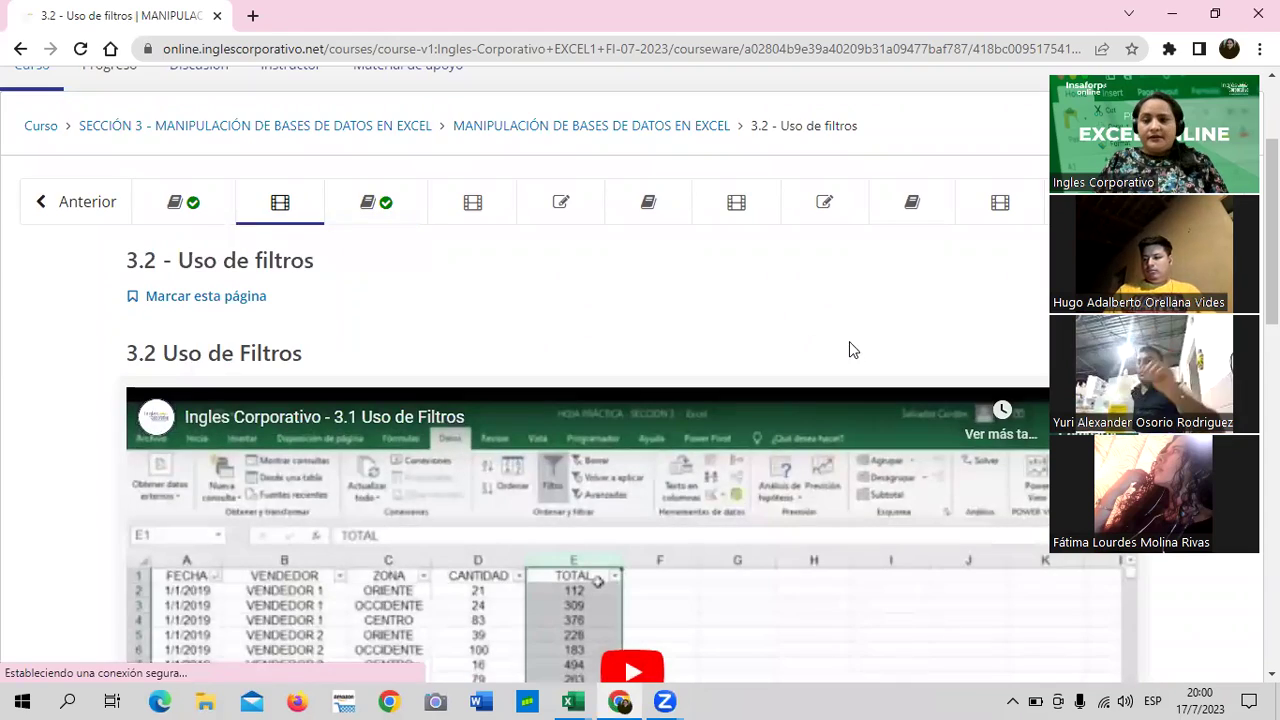
Open the PLANTILLA DE ACTIVIDADES SECCIÓN 3 link, which turns out to be a deleted file.
{"action": "scroll", "coordinate": [850, 350], "scroll_direction": "down", "scroll_amount": 1}
{"action": "scroll", "coordinate": [852, 352], "scroll_direction": "down", "scroll_amount": 3}
{"action": "scroll", "coordinate": [760, 365], "scroll_direction": "down", "scroll_amount": 1}
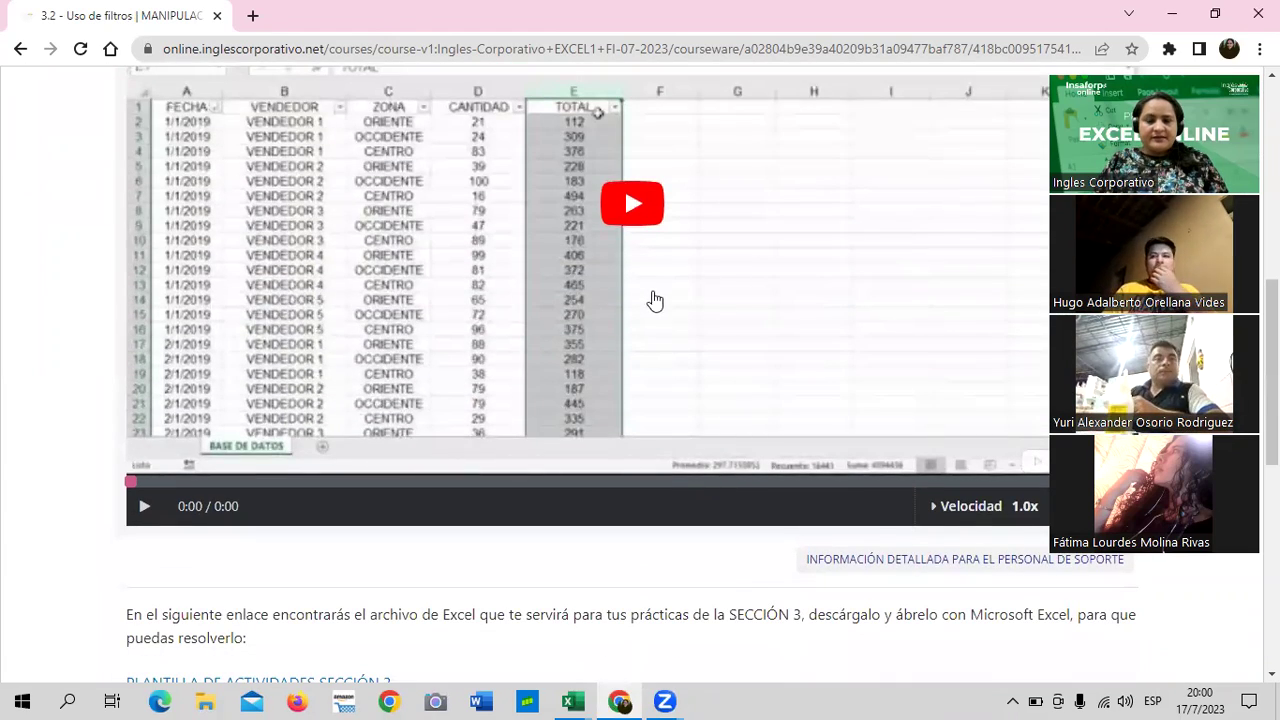
{"action": "scroll", "coordinate": [457, 563], "scroll_direction": "down", "scroll_amount": 2}
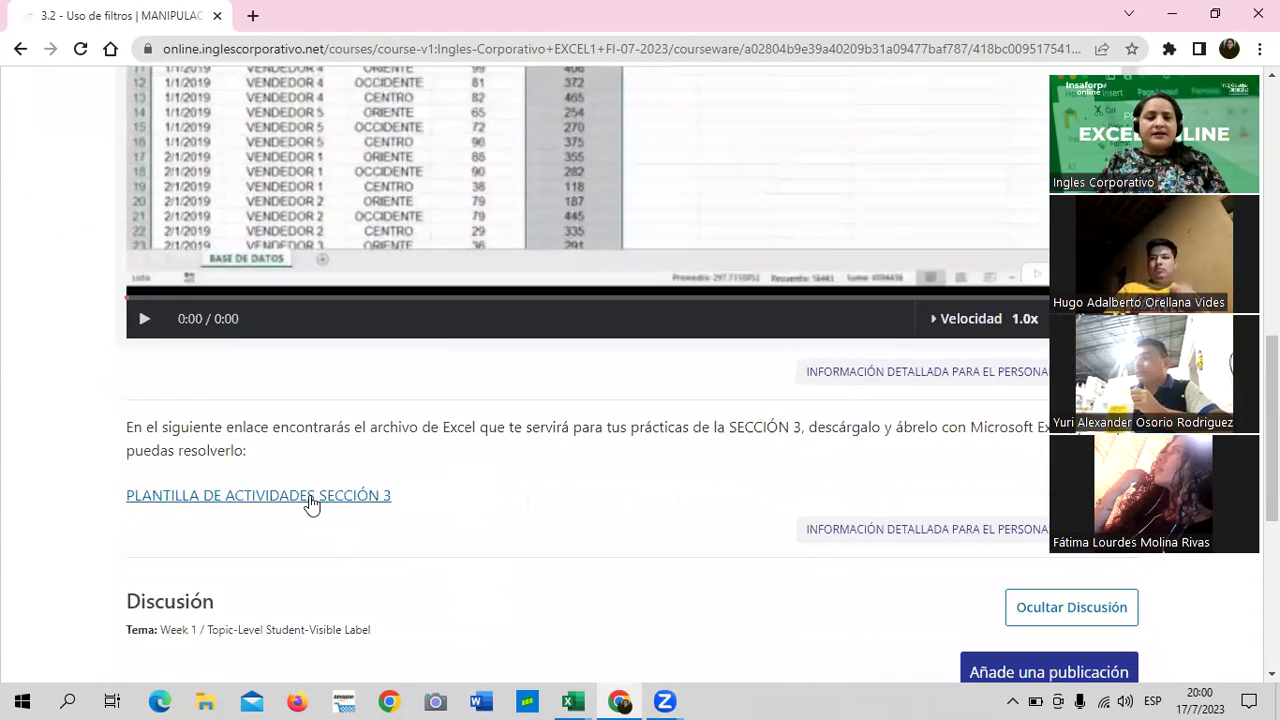
{"action": "left_click", "coordinate": [313, 500]}
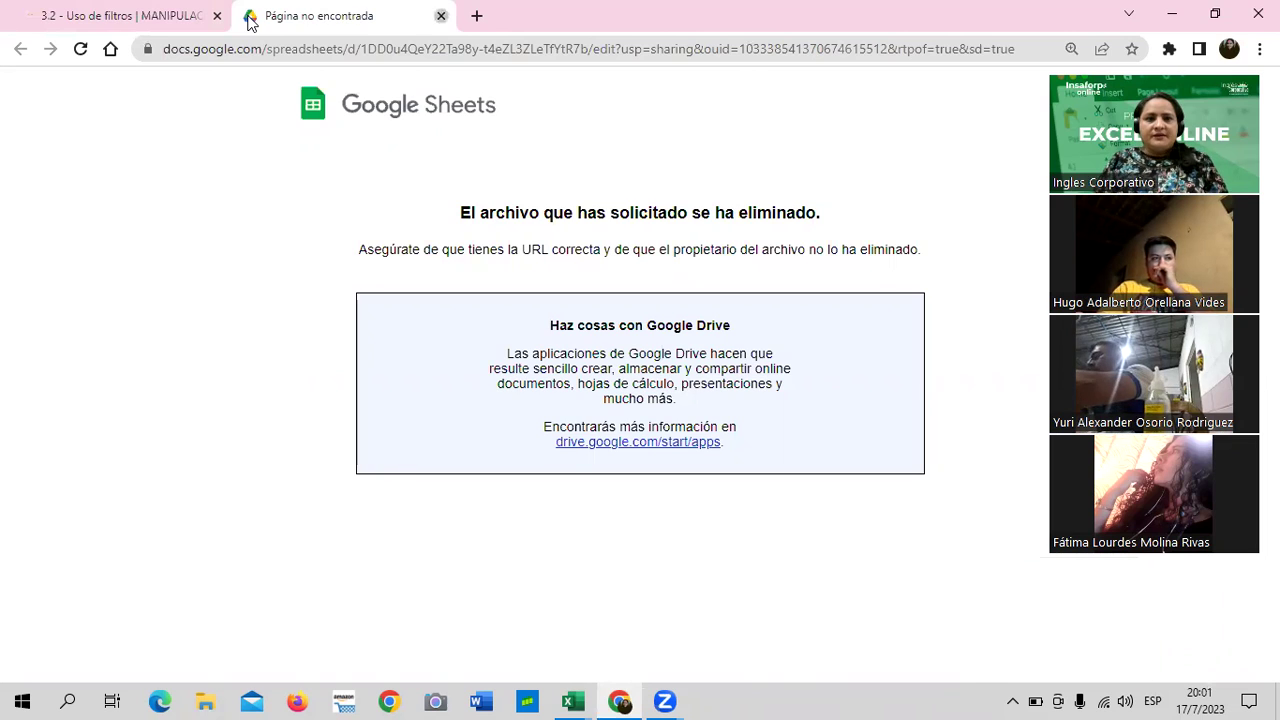
Close the deleted-file tab and bring the 3.1 Uso de Filtros workbook forward in Excel.
{"action": "middle_click", "coordinate": [250, 22]}
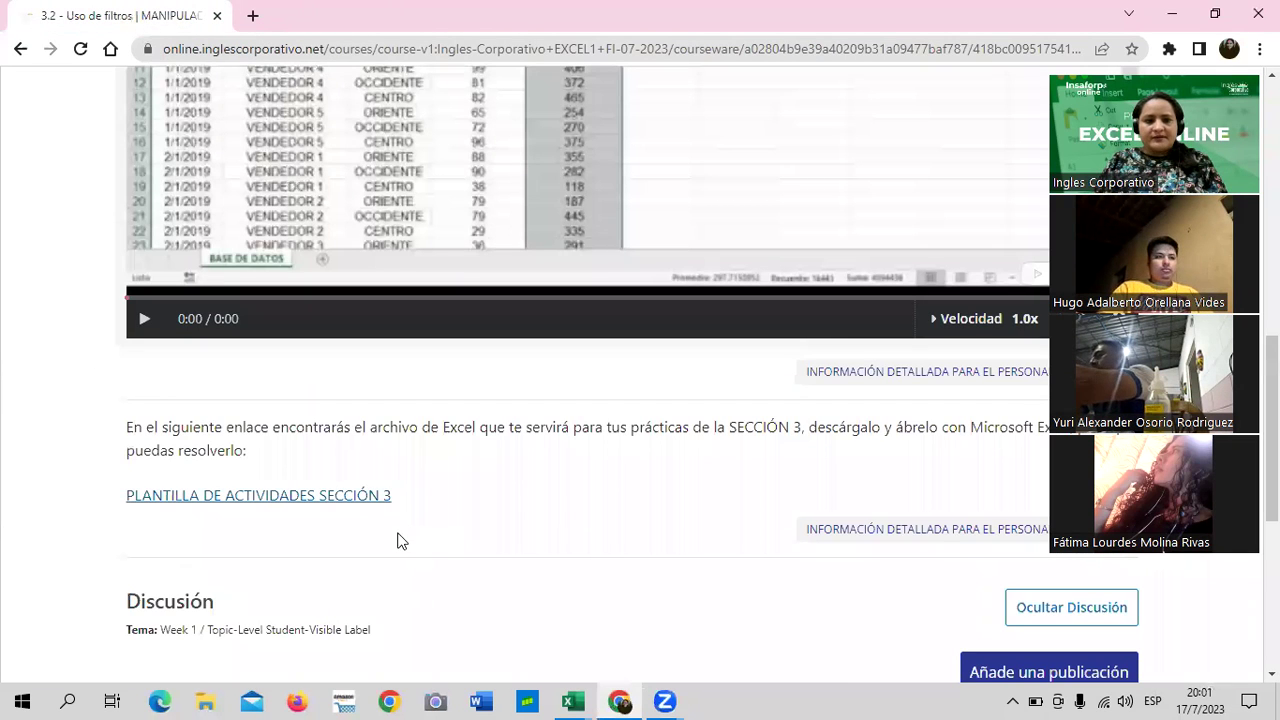
{"action": "left_click", "coordinate": [565, 700]}
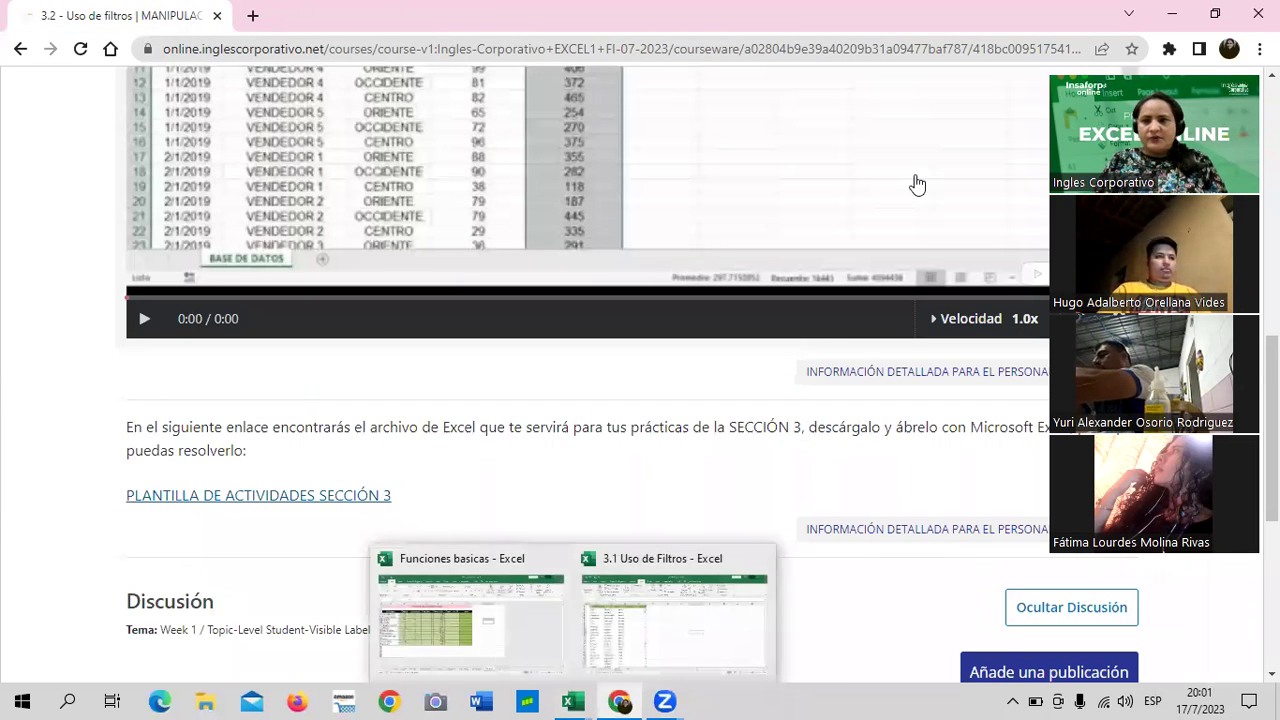
{"action": "mouse_move", "coordinate": [572, 701]}
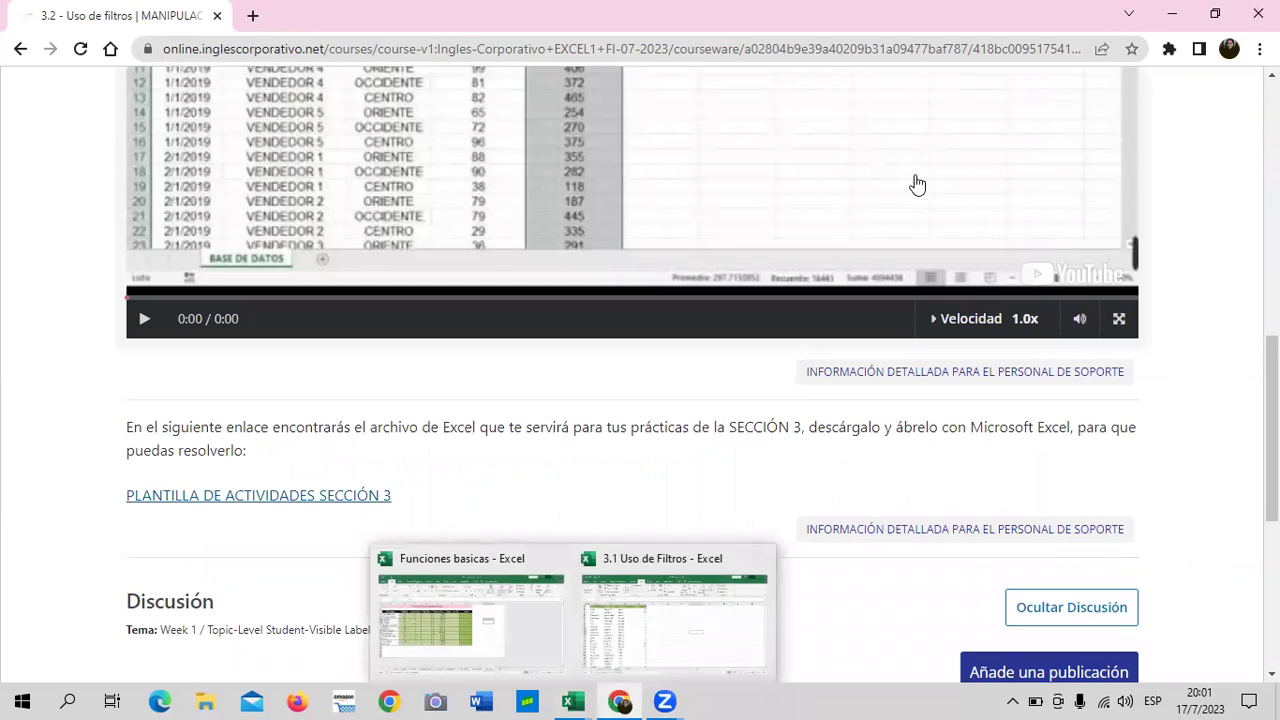
{"action": "left_click", "coordinate": [917, 184]}
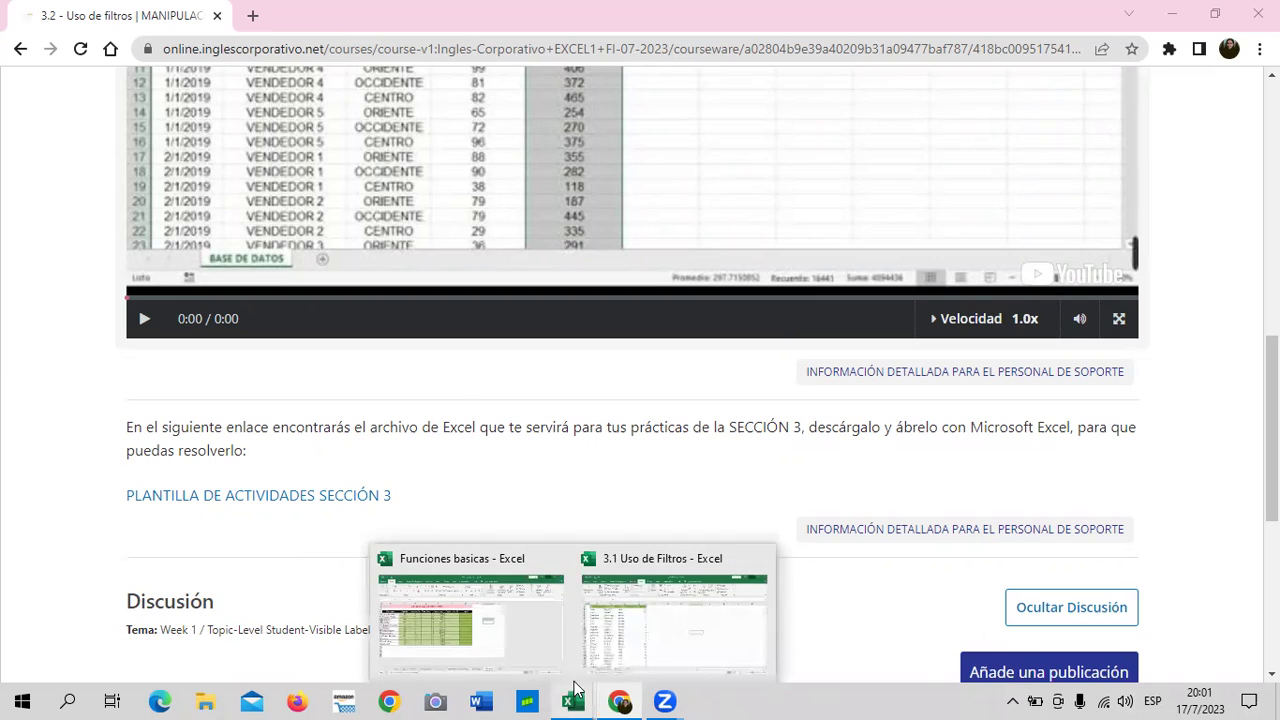
{"action": "left_click", "coordinate": [666, 634]}
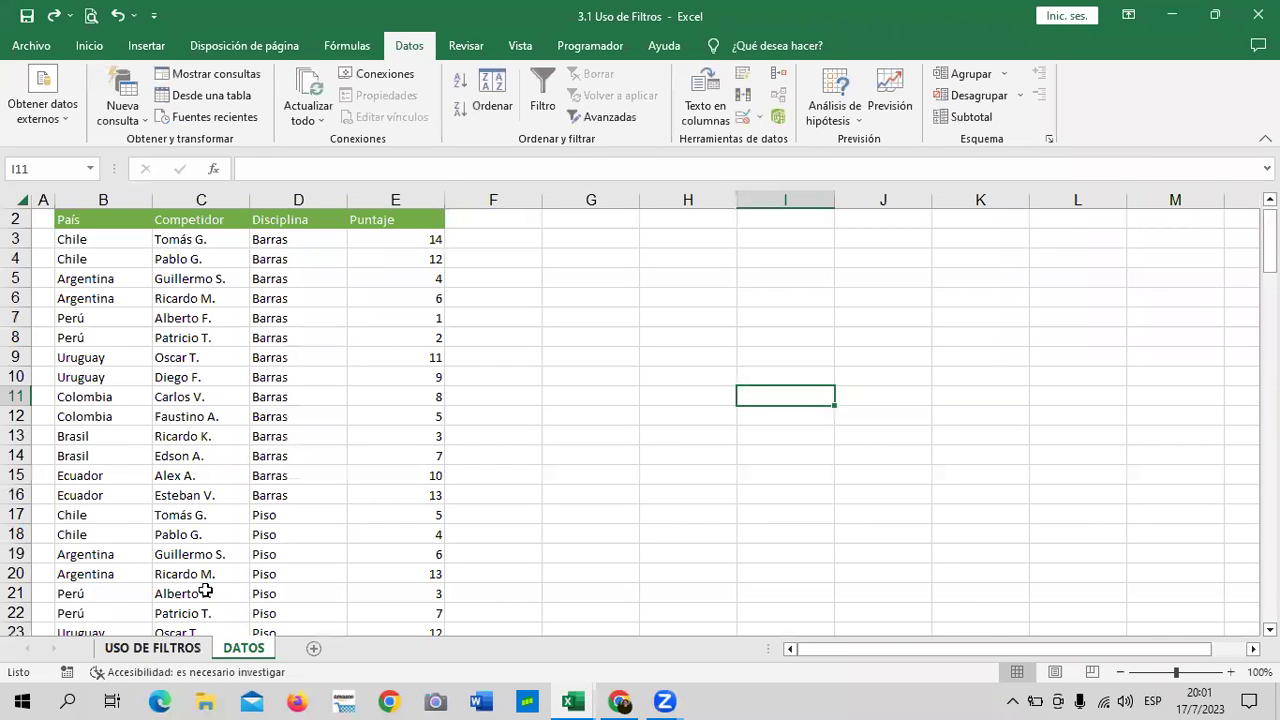
Switch to the USO DE FILTROS sheet and look over its sales table.
{"action": "key", "text": "ctrl+Page_Up"}
{"action": "left_click_drag", "start_coordinate": [1016, 645], "coordinate": [830, 645]}
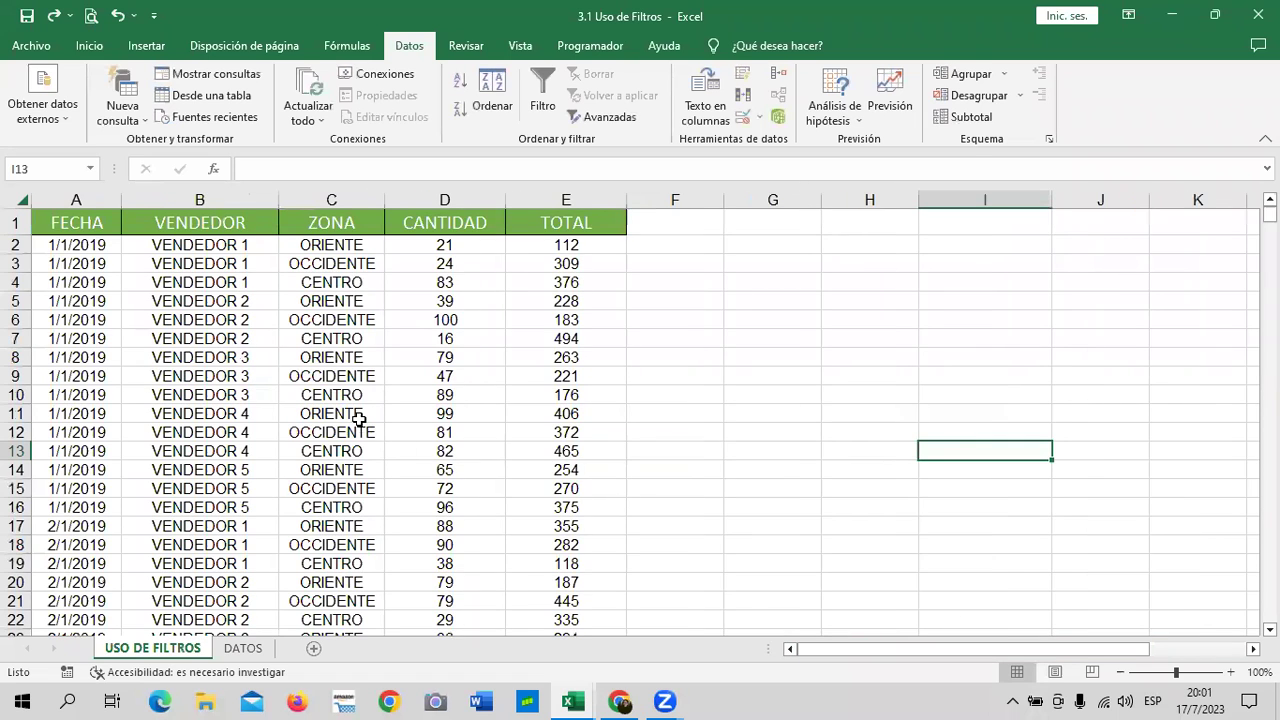
{"action": "scroll", "coordinate": [360, 425], "scroll_direction": "down", "scroll_amount": 1}
{"action": "scroll", "coordinate": [362, 425], "scroll_direction": "up", "scroll_amount": 1}
{"action": "mouse_move", "coordinate": [620, 701]}
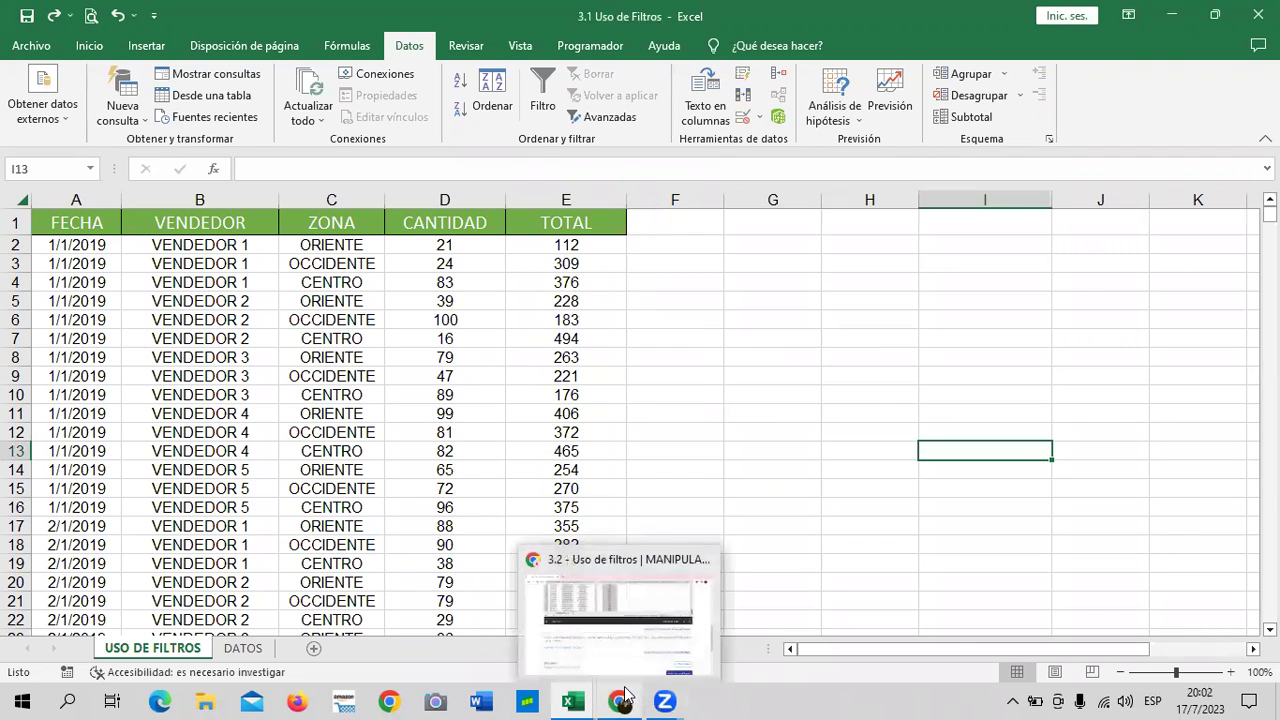
Check the course video page, dismiss the security notification, and return to the workbook.
{"action": "left_click", "coordinate": [615, 625]}
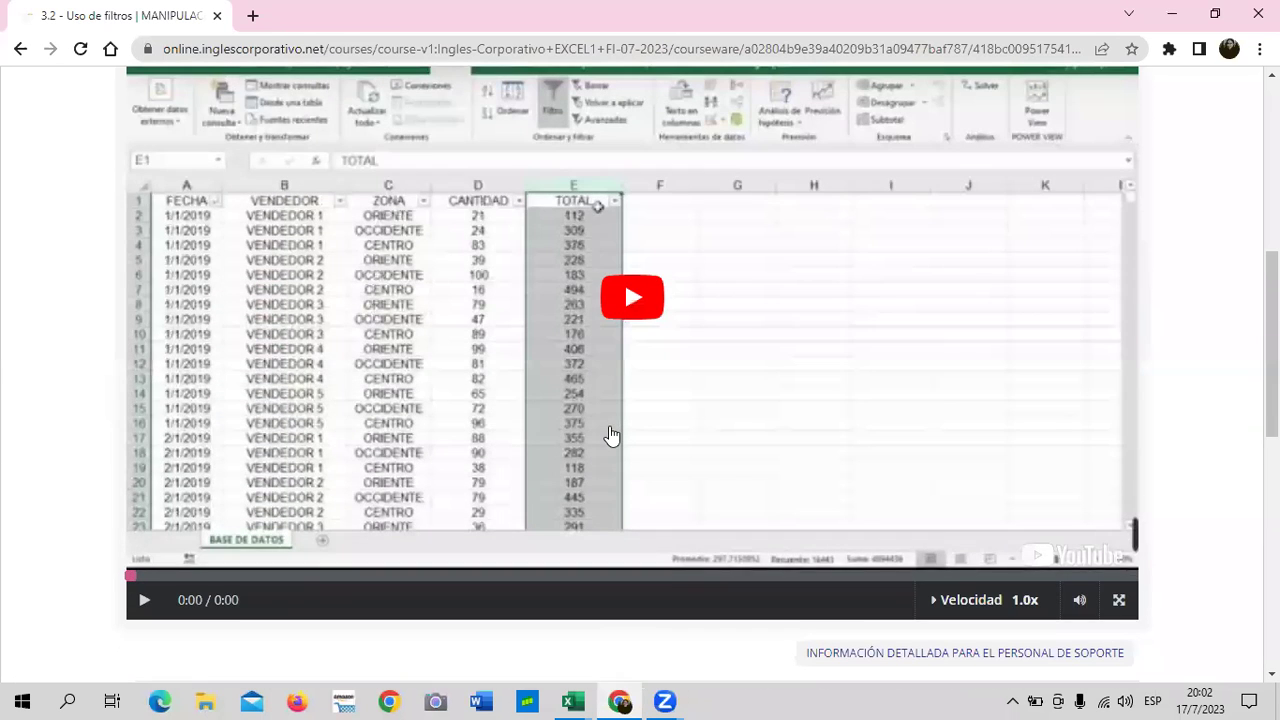
{"action": "mouse_move", "coordinate": [533, 330]}
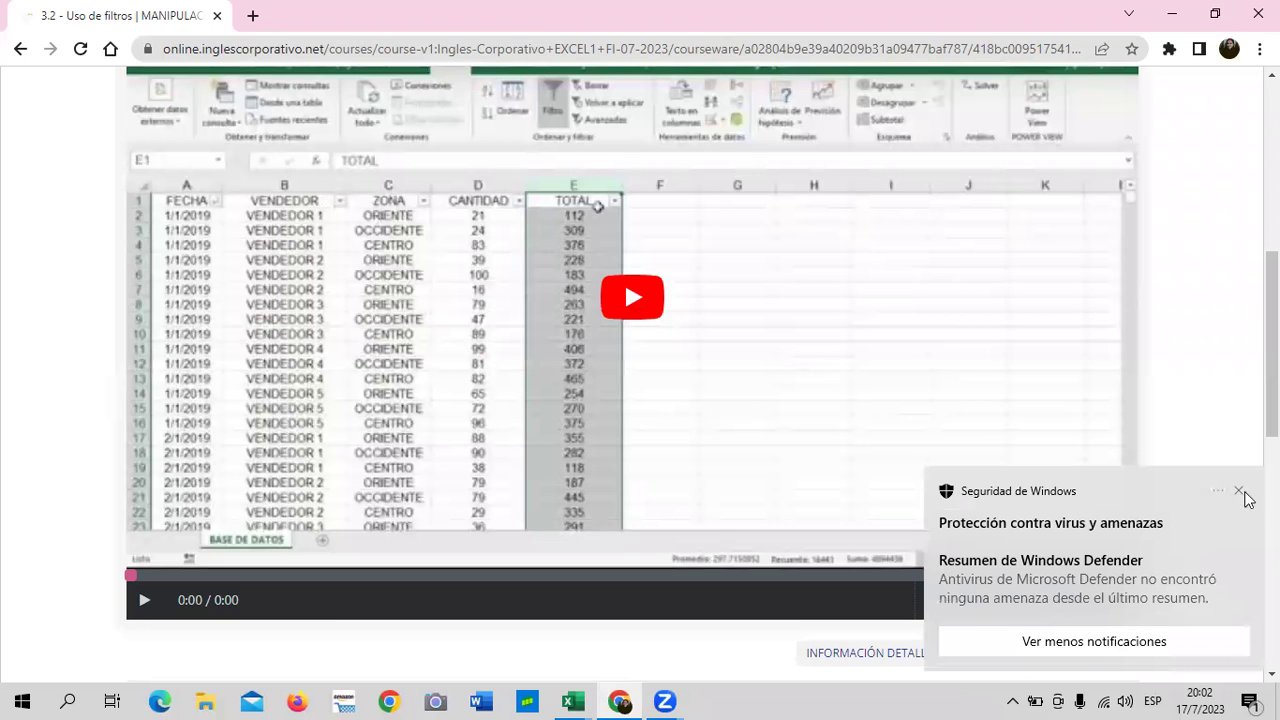
{"action": "left_click", "coordinate": [1240, 492]}
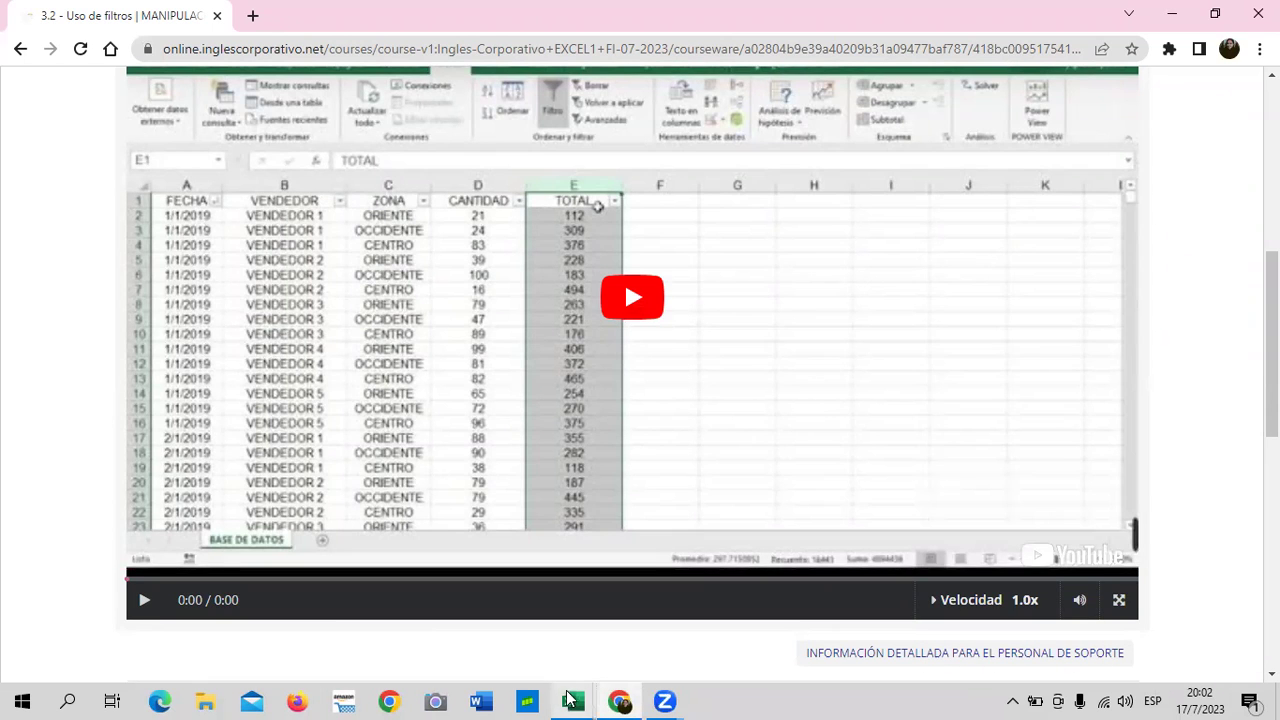
{"action": "mouse_move", "coordinate": [571, 701]}
{"action": "left_click", "coordinate": [658, 618]}
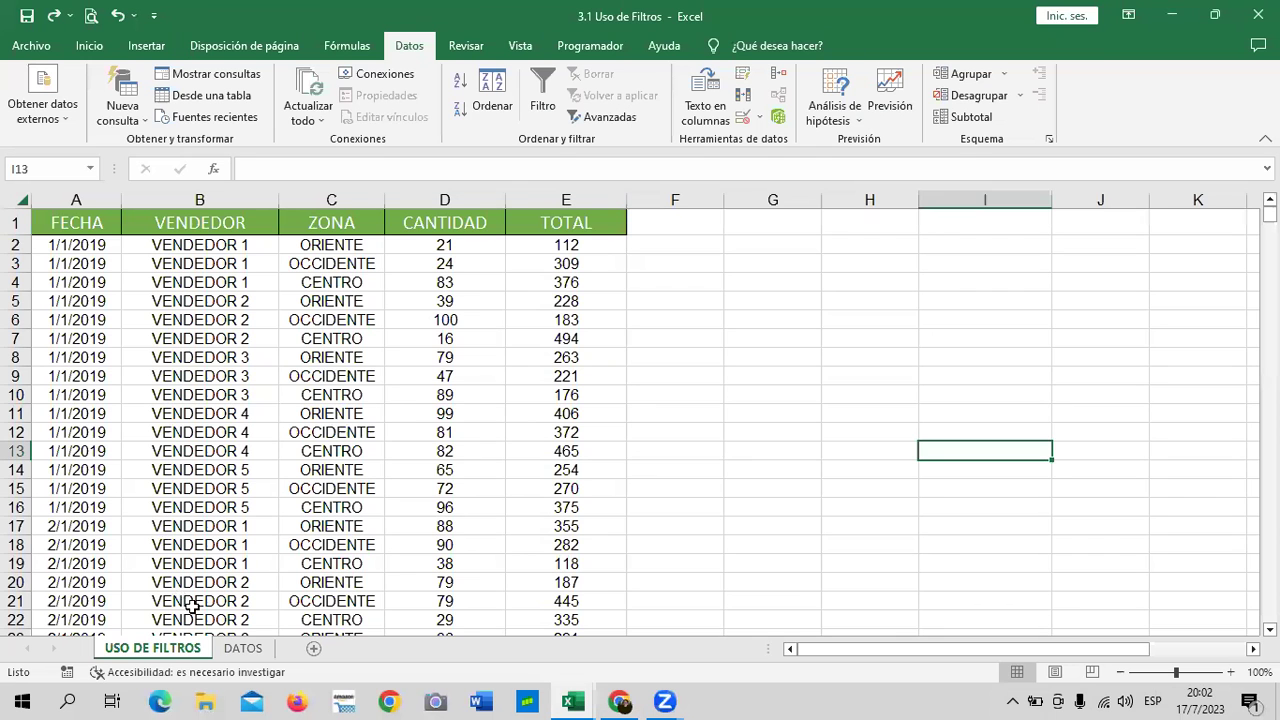
Show the DATOS sheet zoomed to 110% and scroll through it.
{"action": "left_click", "coordinate": [242, 648]}
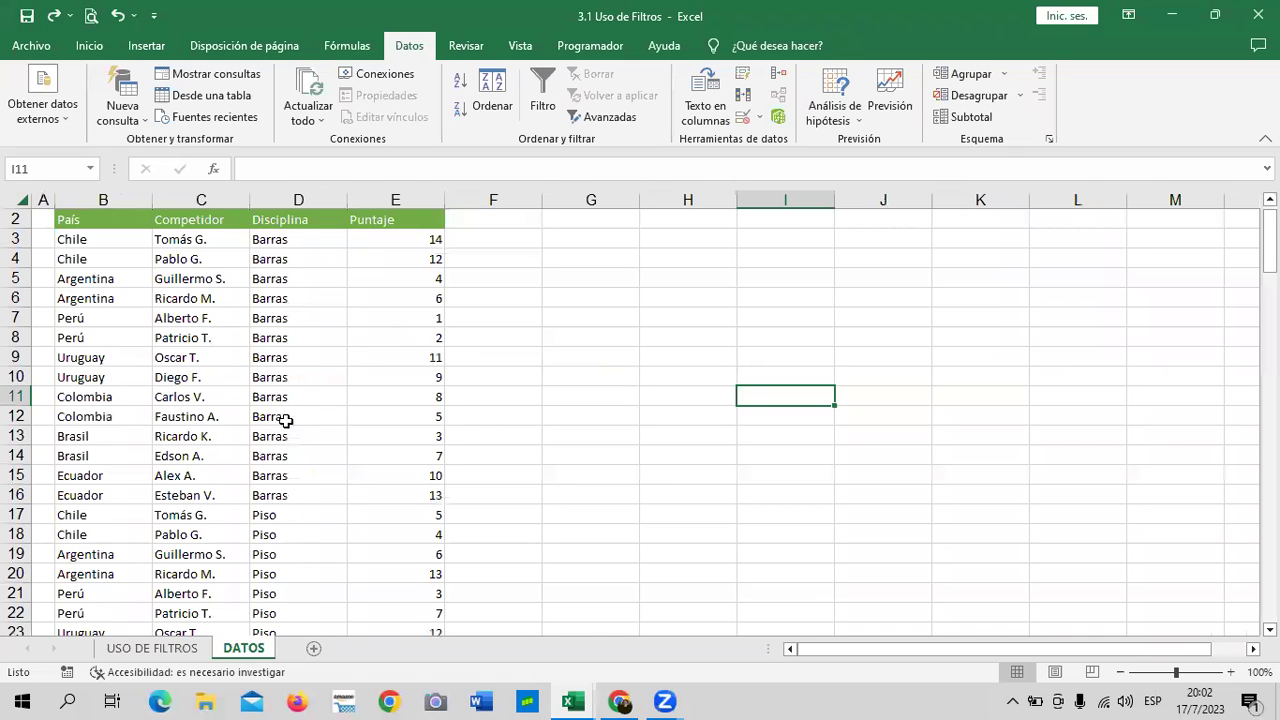
{"action": "scroll", "coordinate": [282, 425], "scroll_direction": "up", "scroll_amount": 1}
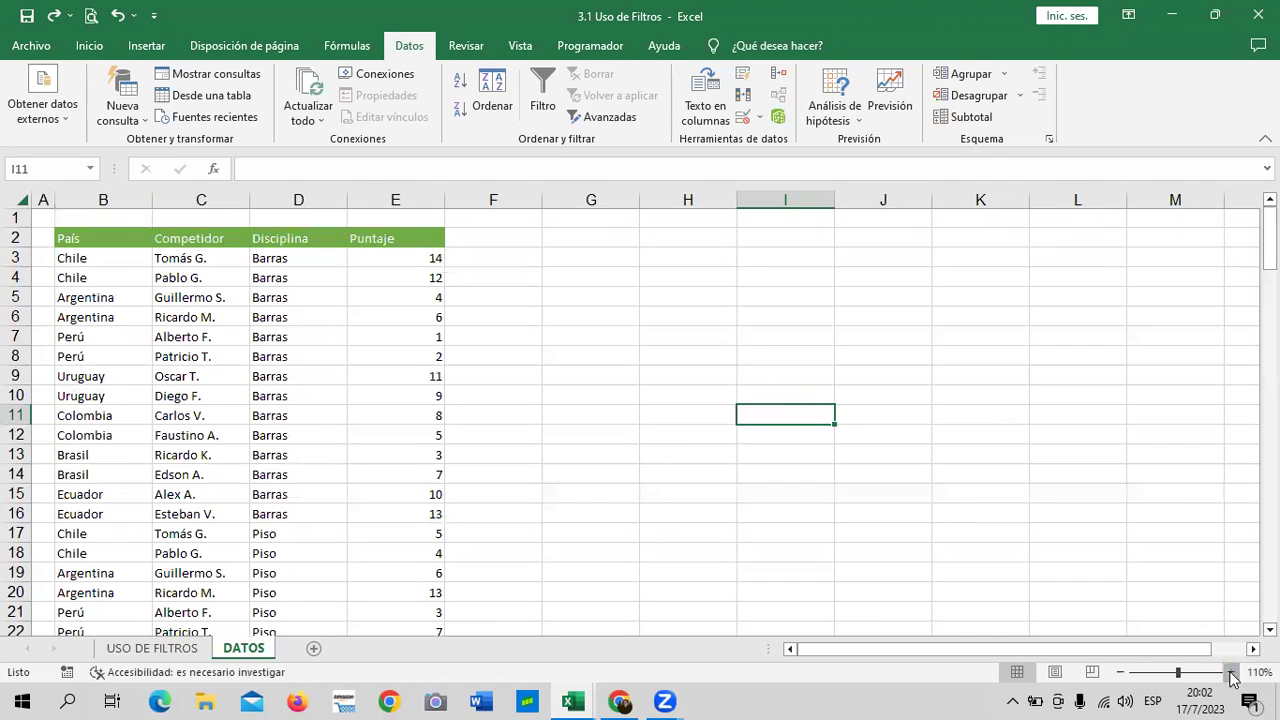
{"action": "left_click", "coordinate": [1229, 672]}
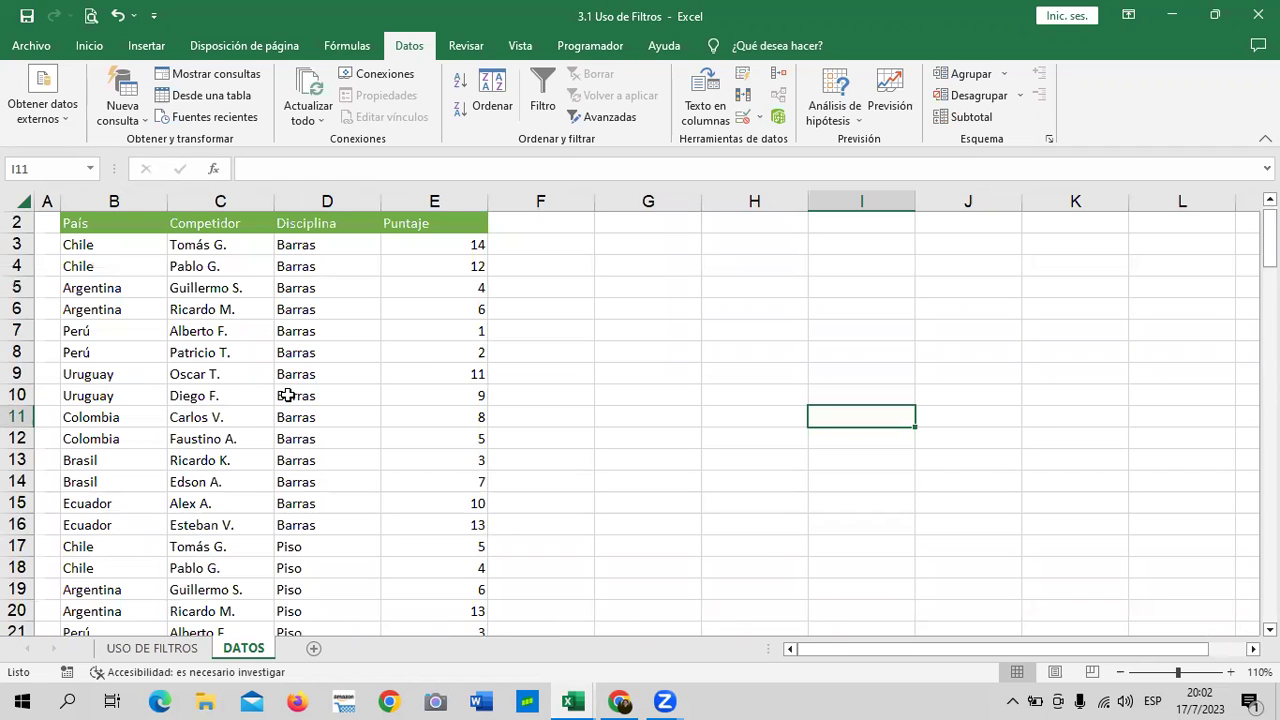
{"action": "scroll", "coordinate": [383, 398], "scroll_direction": "down", "scroll_amount": 1}
{"action": "scroll", "coordinate": [381, 403], "scroll_direction": "down", "scroll_amount": 7}
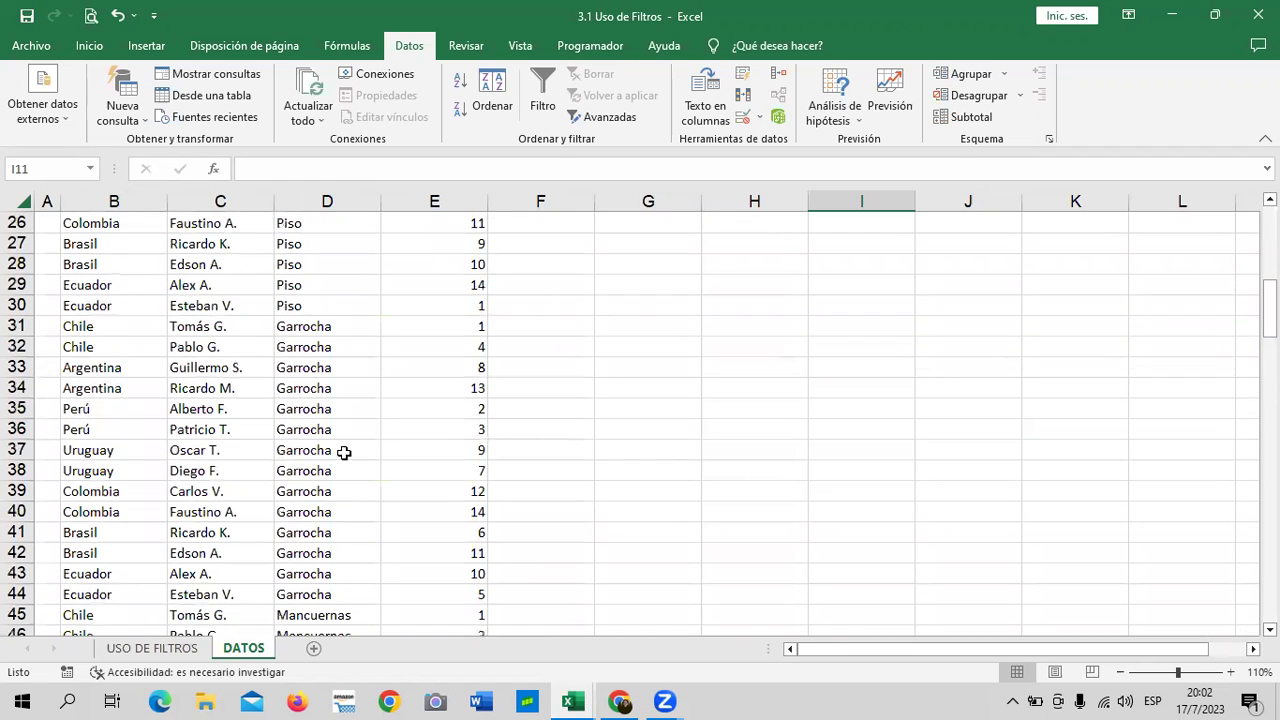
{"action": "scroll", "coordinate": [343, 453], "scroll_direction": "down", "scroll_amount": 1}
Compare the USO DE FILTROS and DATOS sheets, ending back on DATOS.
{"action": "left_click", "coordinate": [175, 650]}
{"action": "left_click", "coordinate": [245, 648]}
{"action": "left_click", "coordinate": [172, 650]}
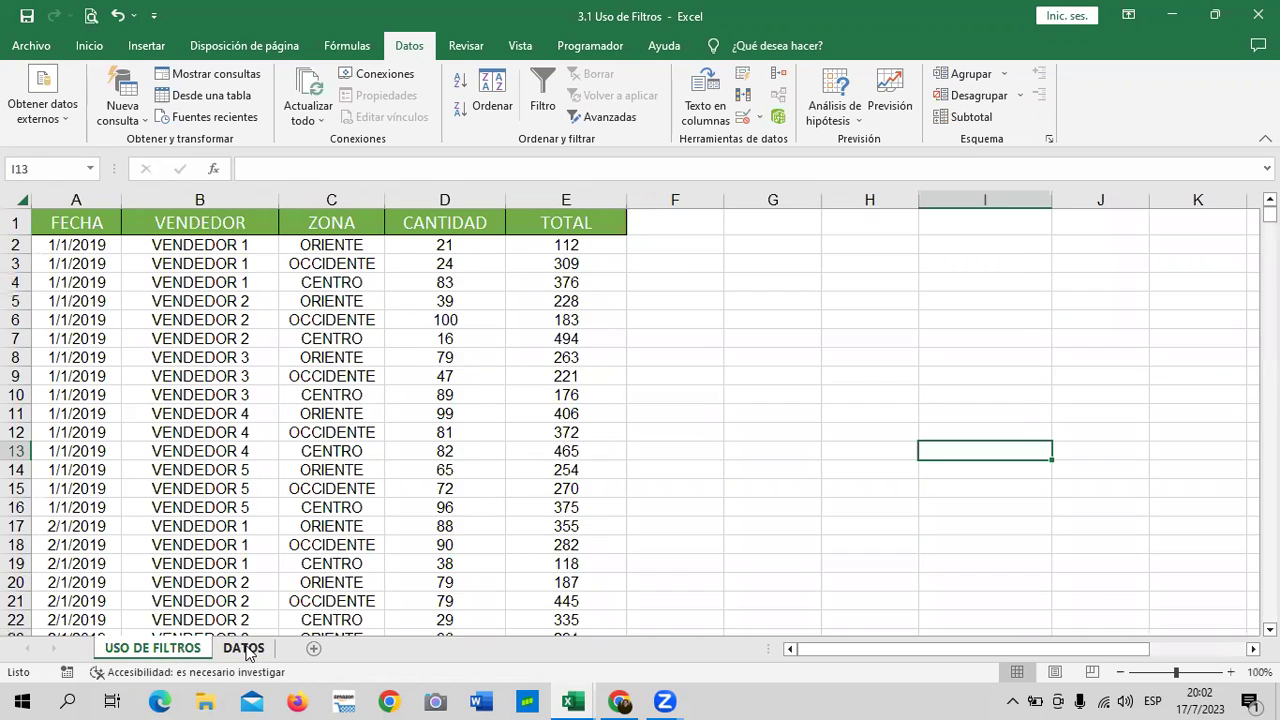
{"action": "left_click", "coordinate": [245, 648]}
{"action": "scroll", "coordinate": [315, 445], "scroll_direction": "up", "scroll_amount": 5}
{"action": "scroll", "coordinate": [315, 445], "scroll_direction": "up", "scroll_amount": 5}
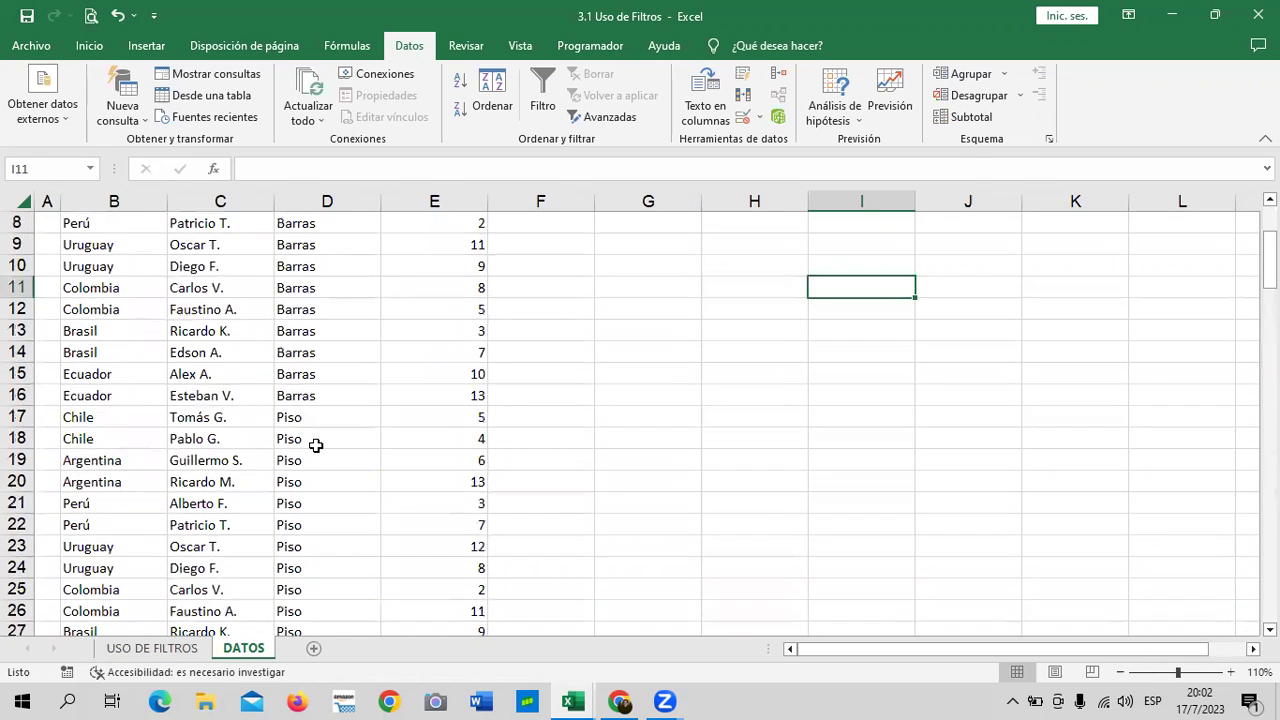
{"action": "scroll", "coordinate": [315, 445], "scroll_direction": "up", "scroll_amount": 3}
Select cells D4 (Barras) and C11 on DATOS, then return to USO DE FILTROS and the course page.
{"action": "left_click", "coordinate": [291, 282]}
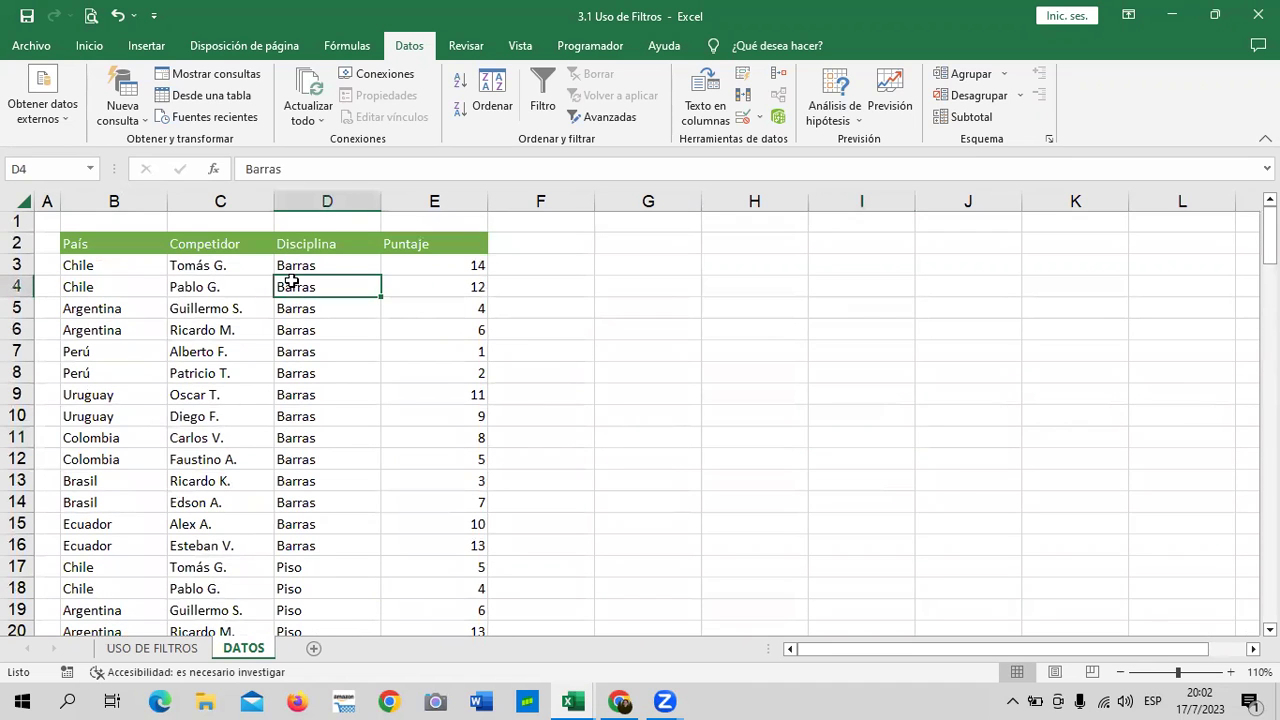
{"action": "left_click", "coordinate": [257, 437]}
{"action": "left_click", "coordinate": [155, 648]}
{"action": "mouse_move", "coordinate": [619, 701]}
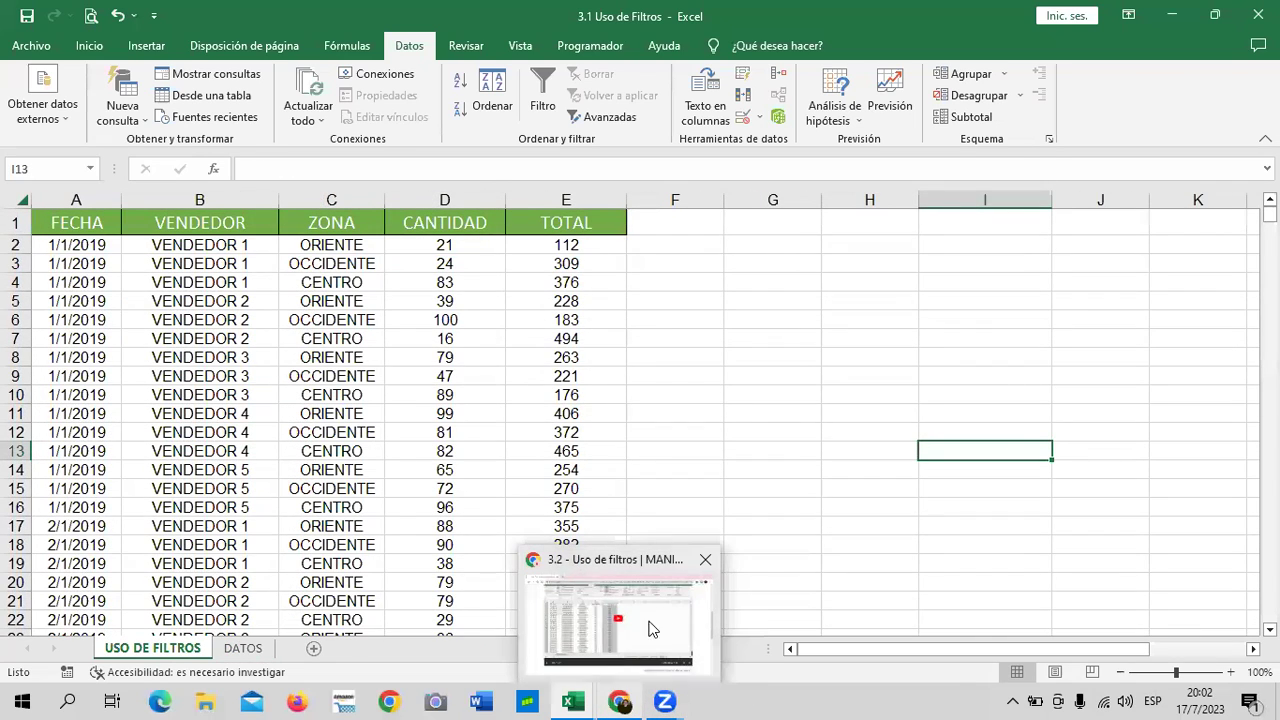
{"action": "left_click", "coordinate": [640, 620]}
Open lesson 3.3 Objetivo de la lección on the Herramienta formulario de datos.
{"action": "scroll", "coordinate": [630, 510], "scroll_direction": "up", "scroll_amount": 1}
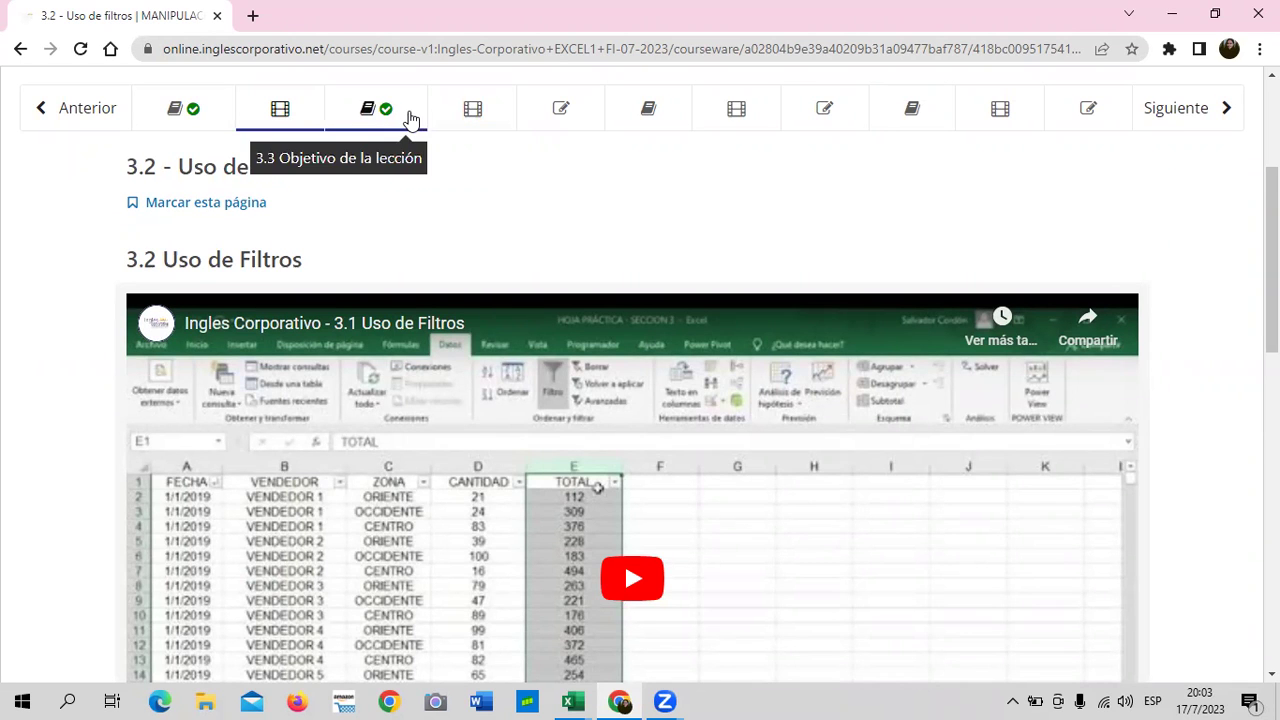
{"action": "left_click", "coordinate": [410, 120]}
{"action": "scroll", "coordinate": [790, 385], "scroll_direction": "down", "scroll_amount": 5}
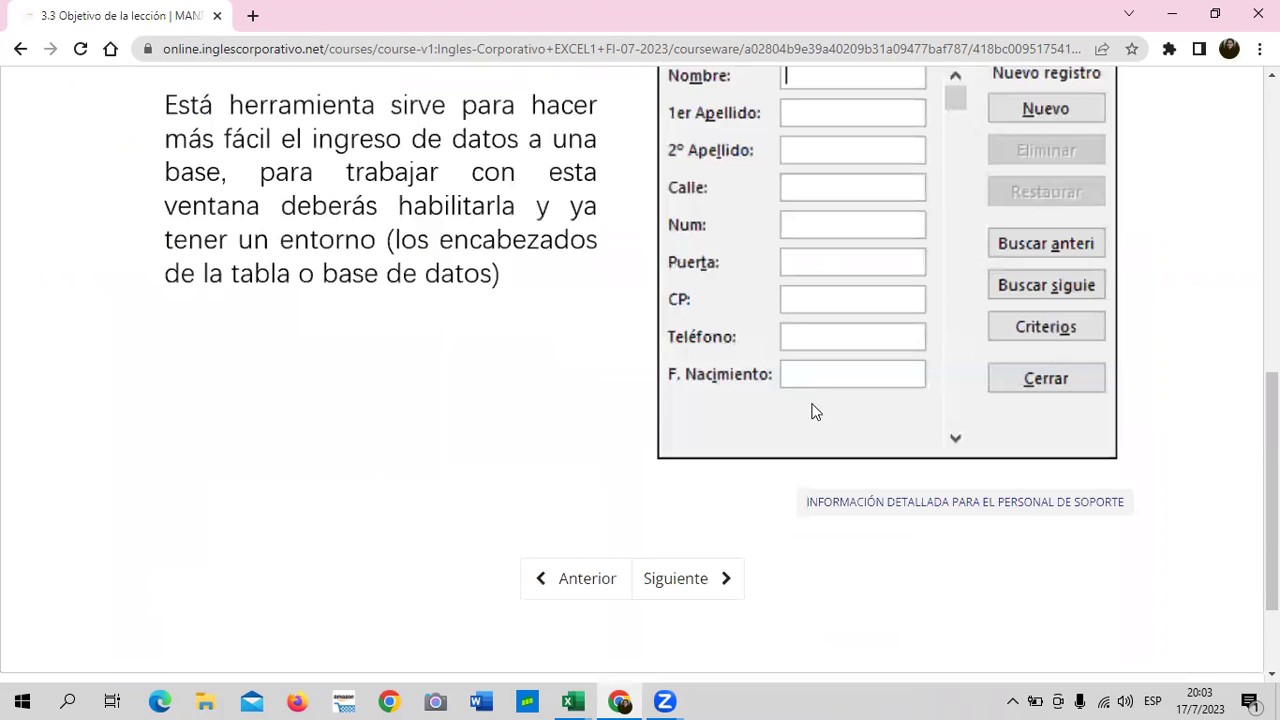
{"action": "scroll", "coordinate": [789, 405], "scroll_direction": "up", "scroll_amount": 1}
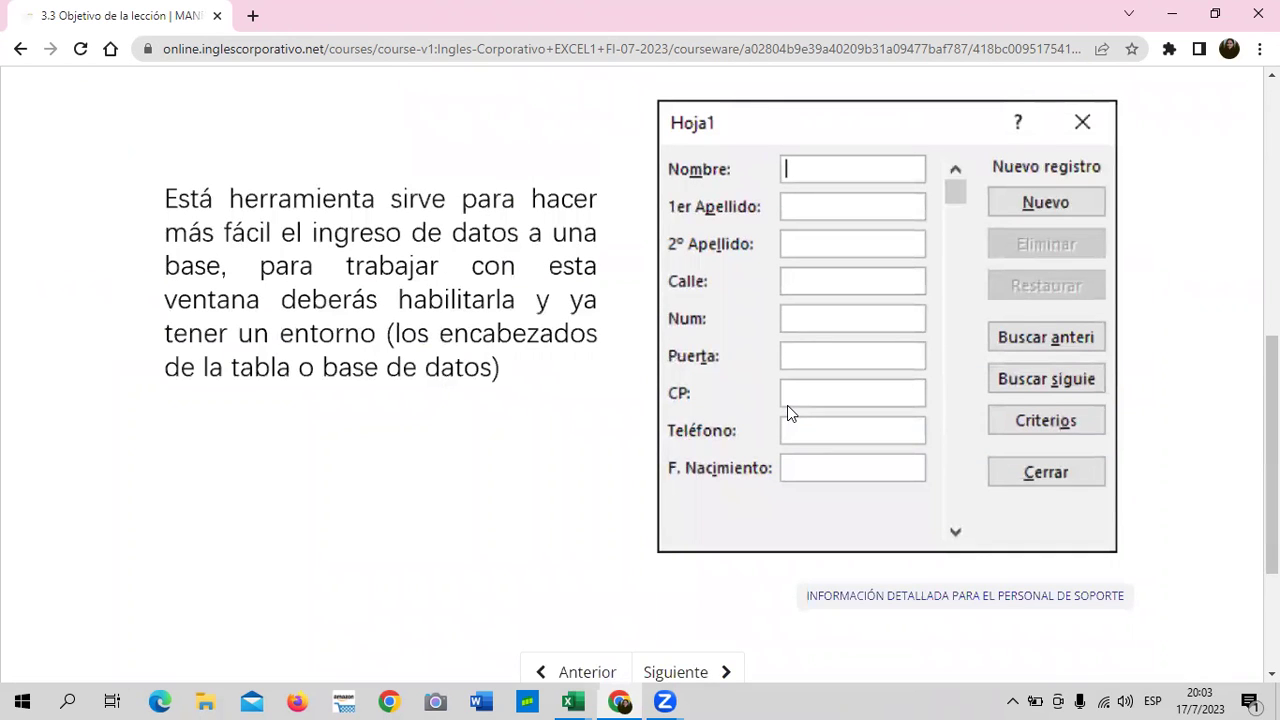
{"action": "scroll", "coordinate": [775, 404], "scroll_direction": "up", "scroll_amount": 2}
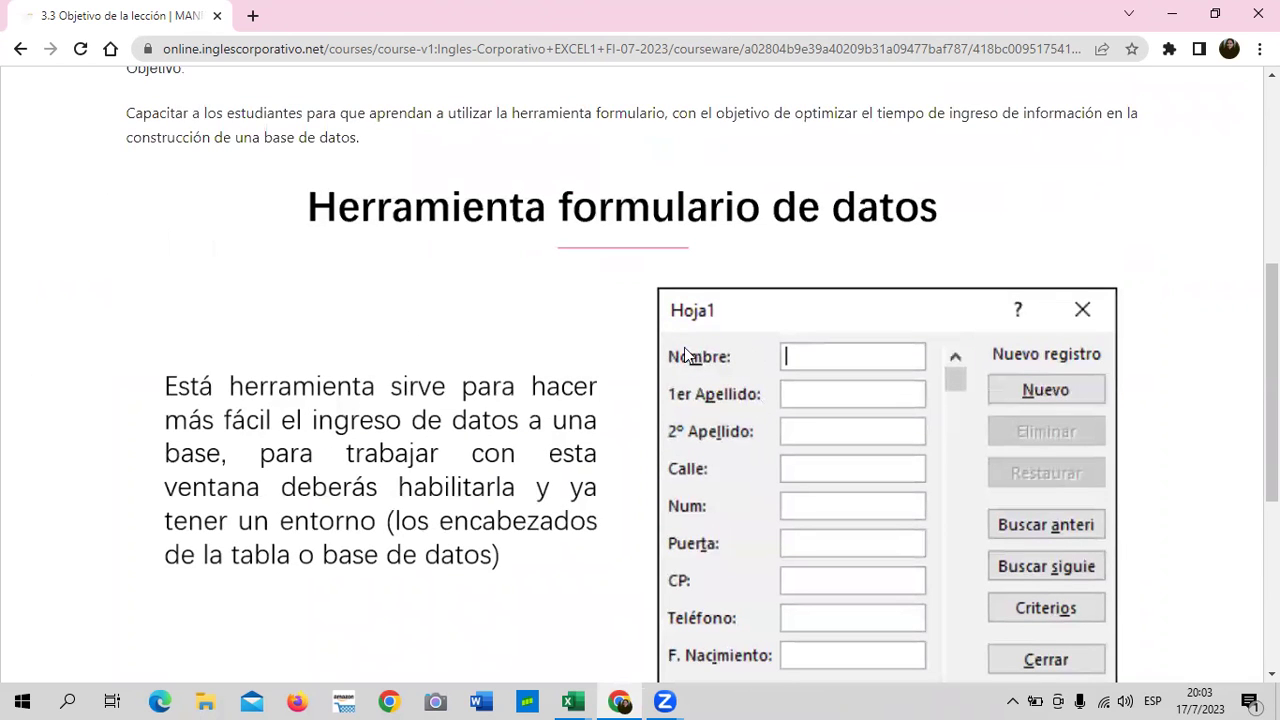
{"action": "scroll", "coordinate": [586, 288], "scroll_direction": "up", "scroll_amount": 4}
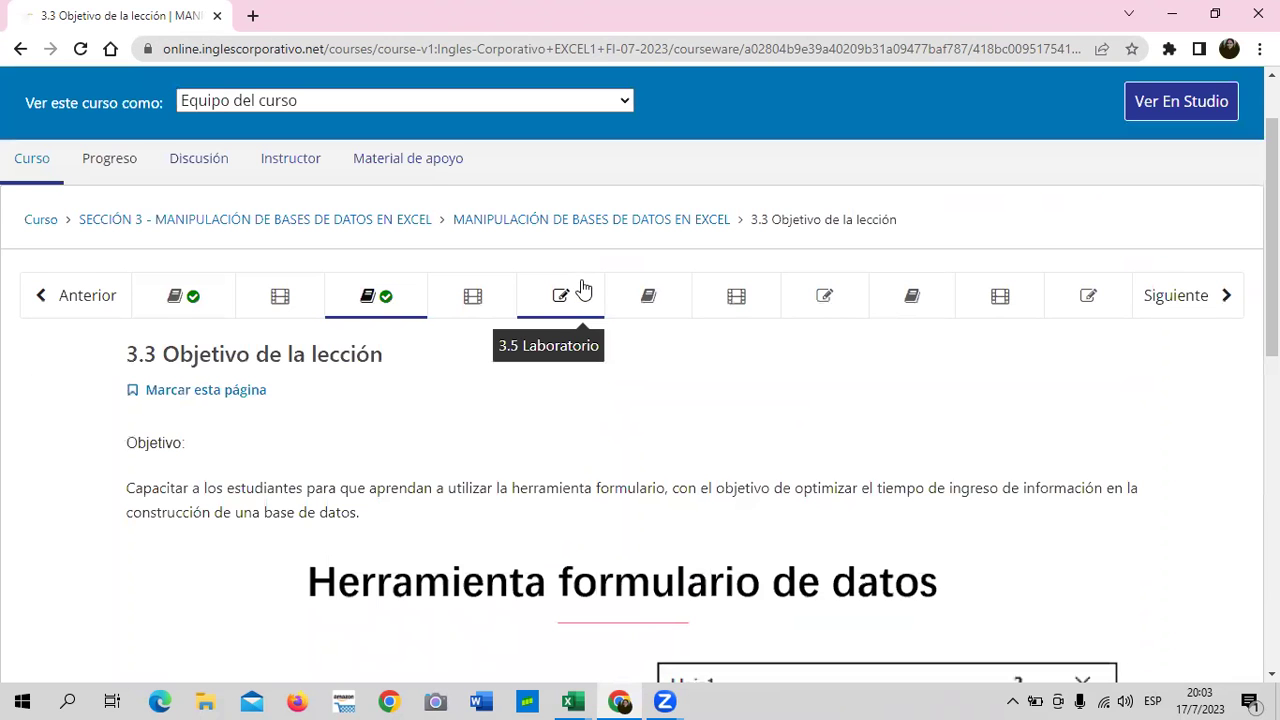
Open the 3.5 Laboratorio quiz (0.0/33.0) and scroll through its sorting and filter questions.
{"action": "left_click", "coordinate": [580, 292]}
{"action": "scroll", "coordinate": [645, 505], "scroll_direction": "down", "scroll_amount": 2}
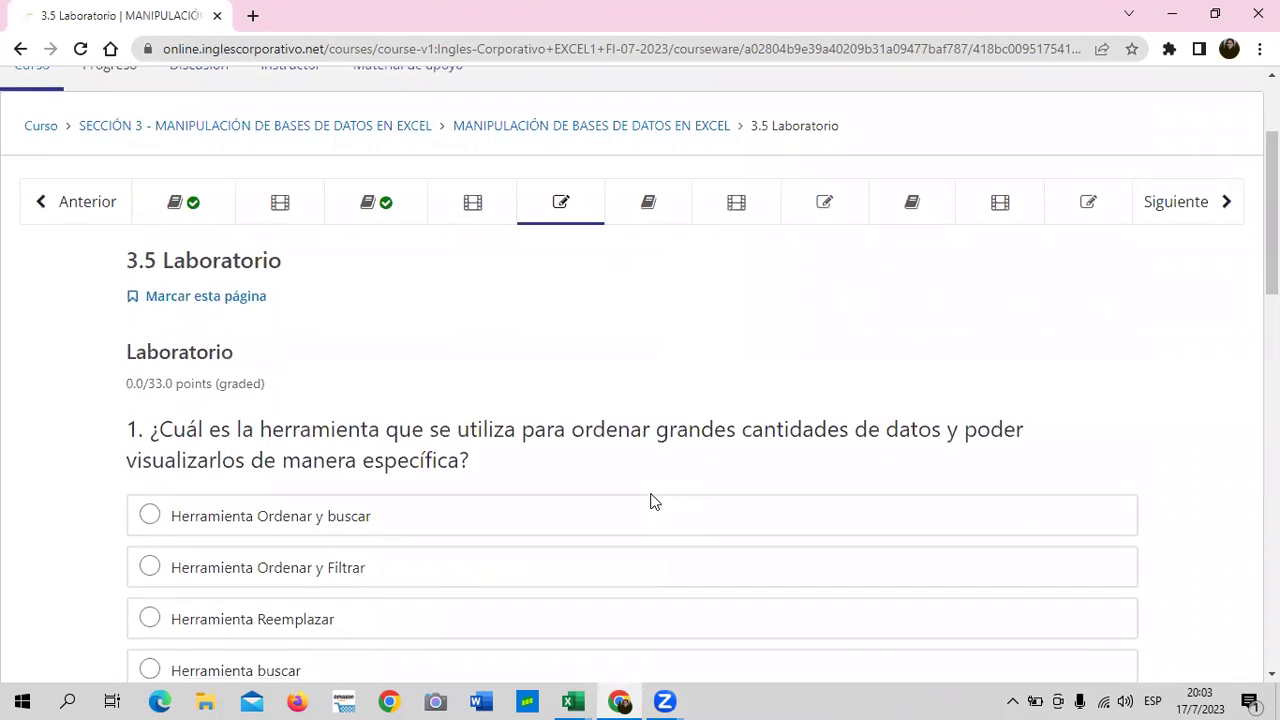
{"action": "scroll", "coordinate": [651, 503], "scroll_direction": "down", "scroll_amount": 3}
{"action": "scroll", "coordinate": [651, 503], "scroll_direction": "down", "scroll_amount": 3}
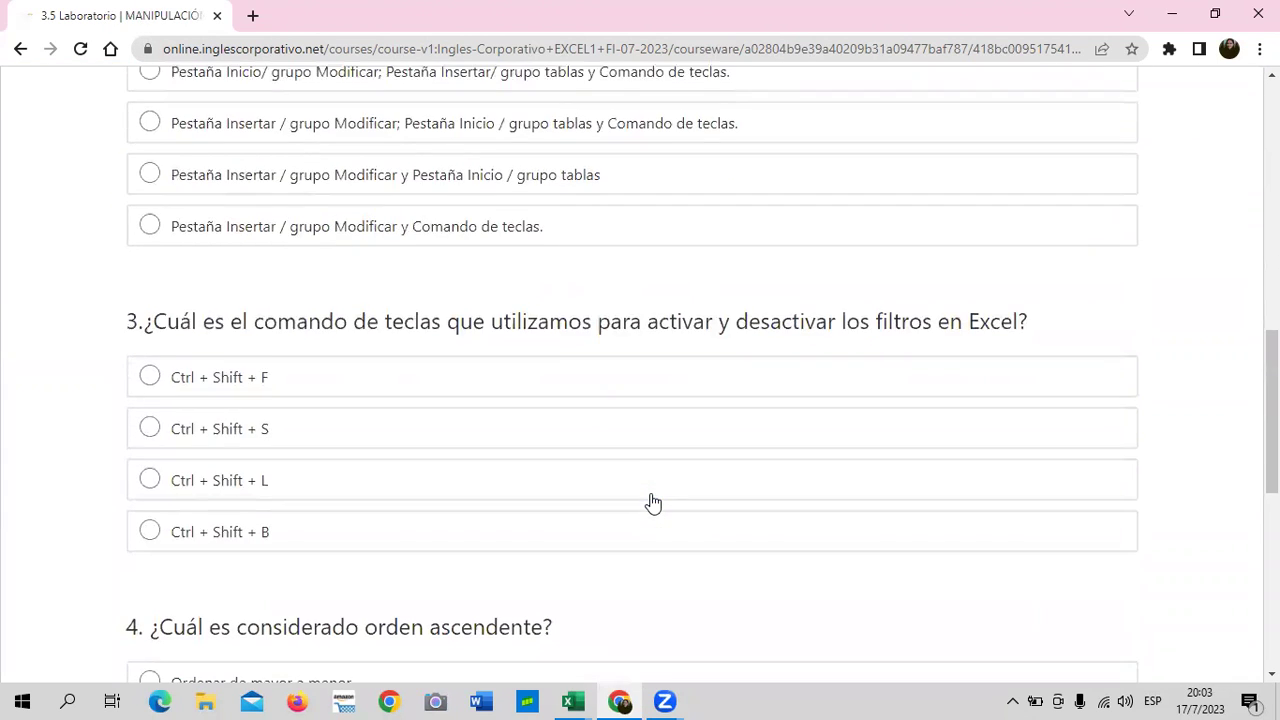
{"action": "scroll", "coordinate": [651, 503], "scroll_direction": "down", "scroll_amount": 3}
{"action": "scroll", "coordinate": [650, 501], "scroll_direction": "down", "scroll_amount": 1}
{"action": "scroll", "coordinate": [650, 501], "scroll_direction": "up", "scroll_amount": 1}
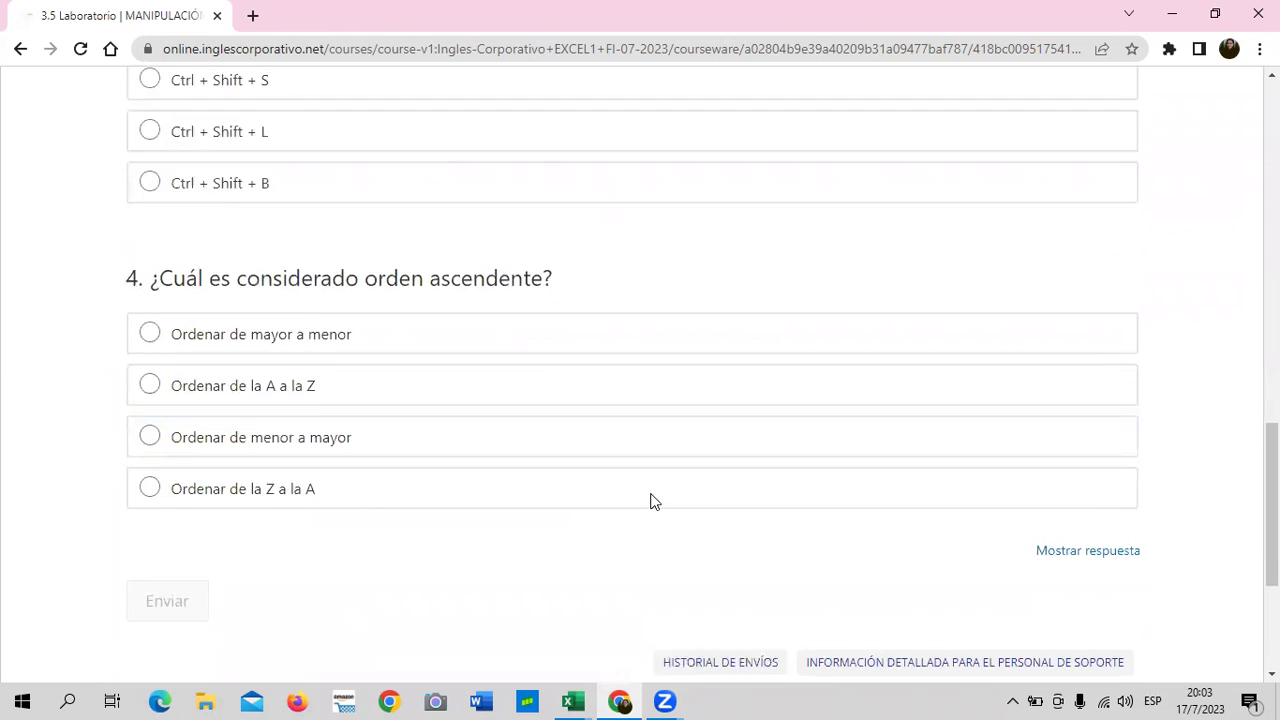
{"action": "scroll", "coordinate": [648, 505], "scroll_direction": "up", "scroll_amount": 5}
{"action": "scroll", "coordinate": [620, 495], "scroll_direction": "up", "scroll_amount": 1}
{"action": "scroll", "coordinate": [600, 488], "scroll_direction": "up", "scroll_amount": 4}
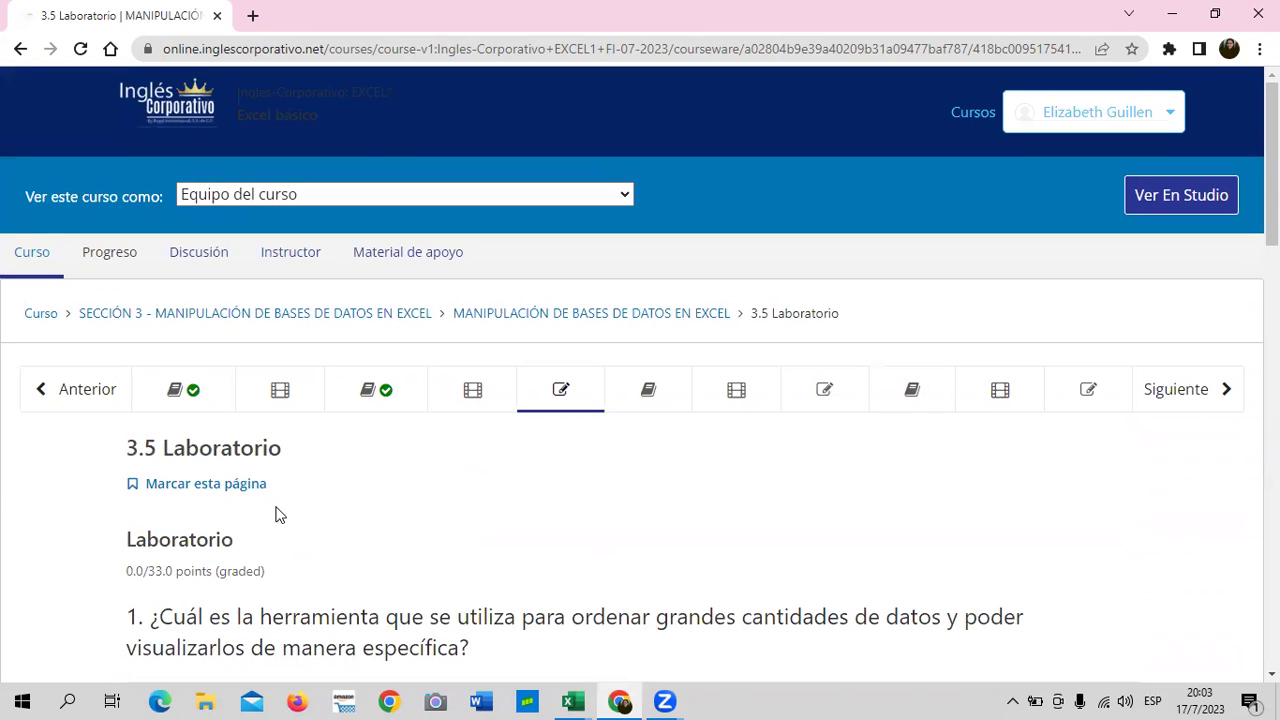
Open the 3.6 lesson objective page and scroll through it.
{"action": "left_click", "coordinate": [702, 395]}
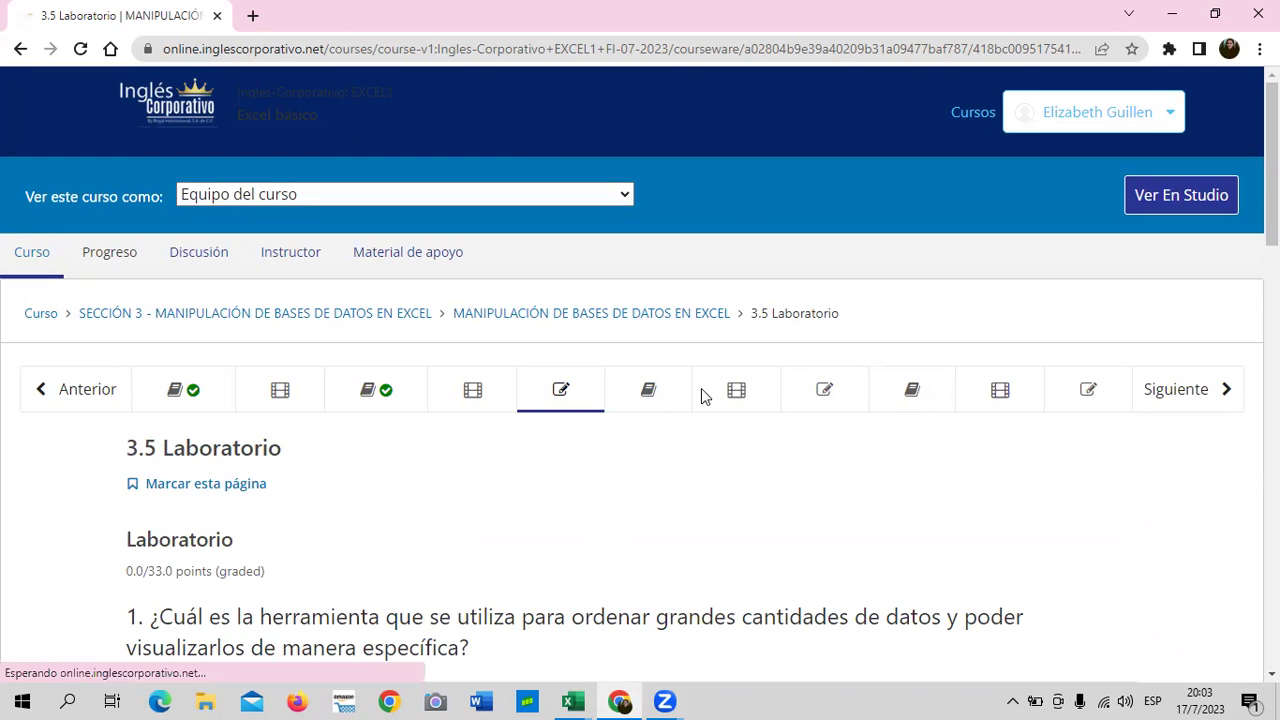
{"action": "left_click", "coordinate": [671, 397]}
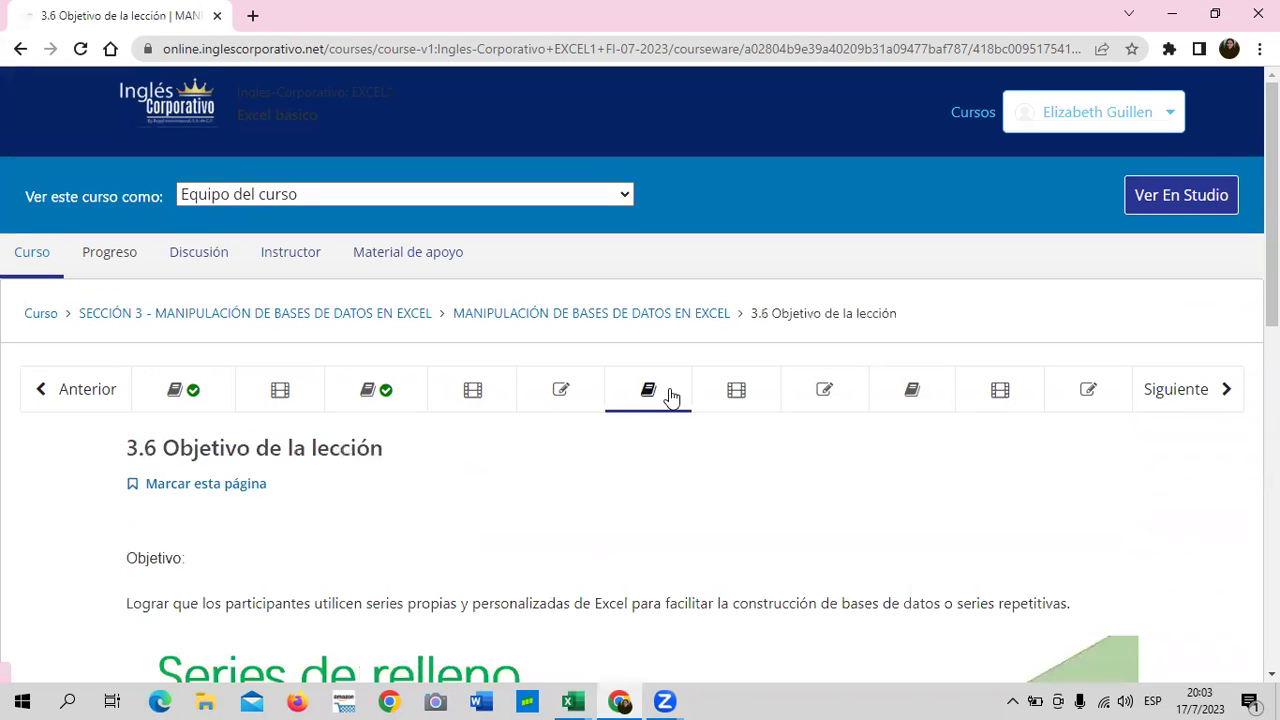
{"action": "scroll", "coordinate": [677, 422], "scroll_direction": "down", "scroll_amount": 5}
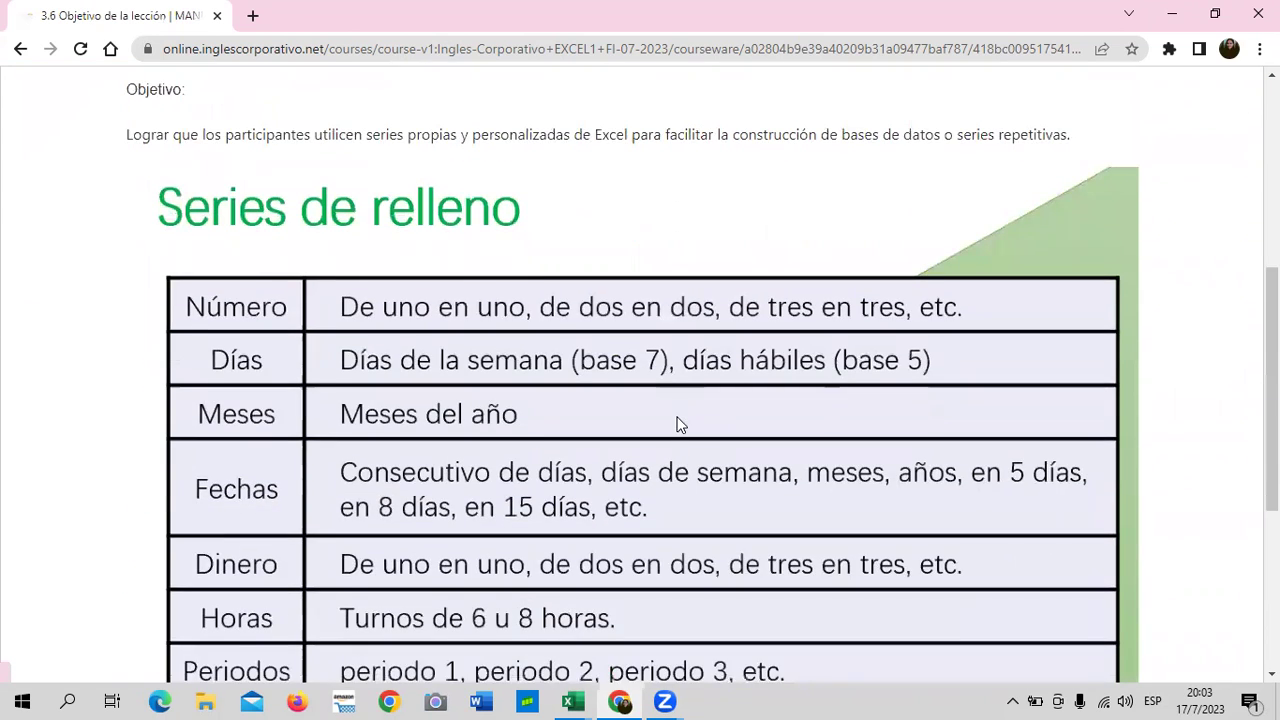
{"action": "scroll", "coordinate": [677, 423], "scroll_direction": "down", "scroll_amount": 3}
{"action": "scroll", "coordinate": [675, 425], "scroll_direction": "up", "scroll_amount": 3}
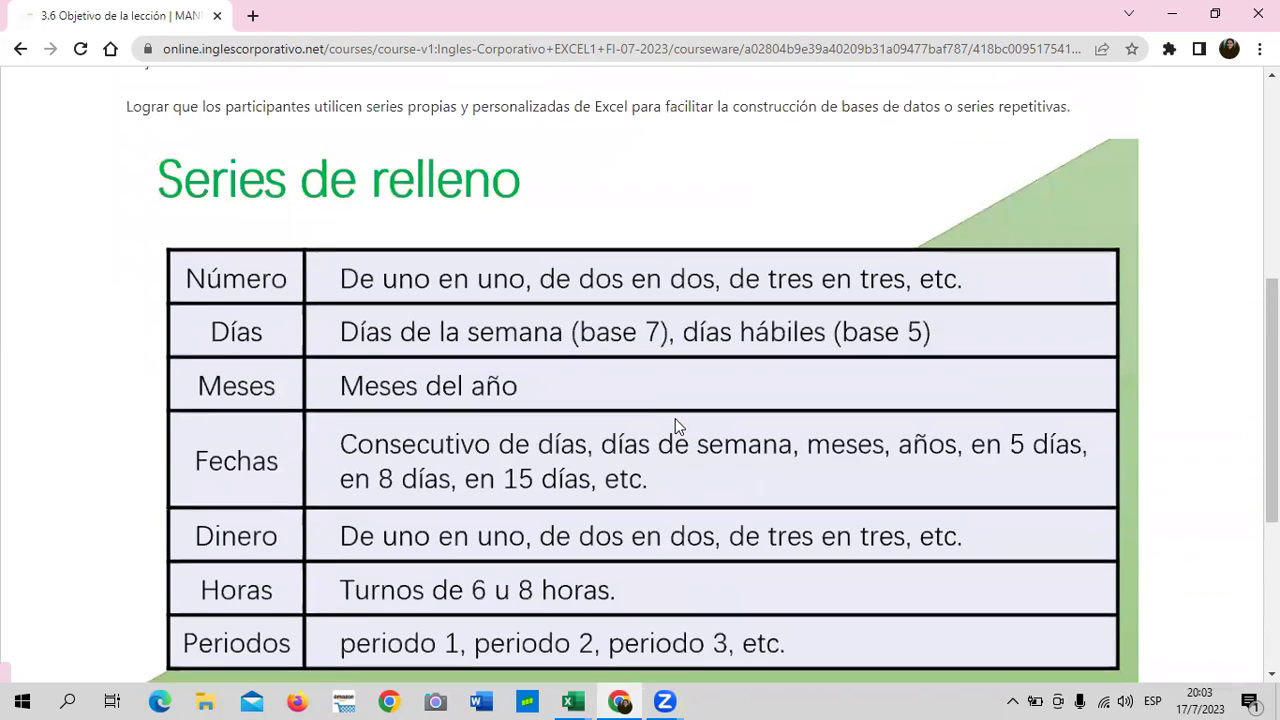
{"action": "scroll", "coordinate": [675, 420], "scroll_direction": "up", "scroll_amount": 1}
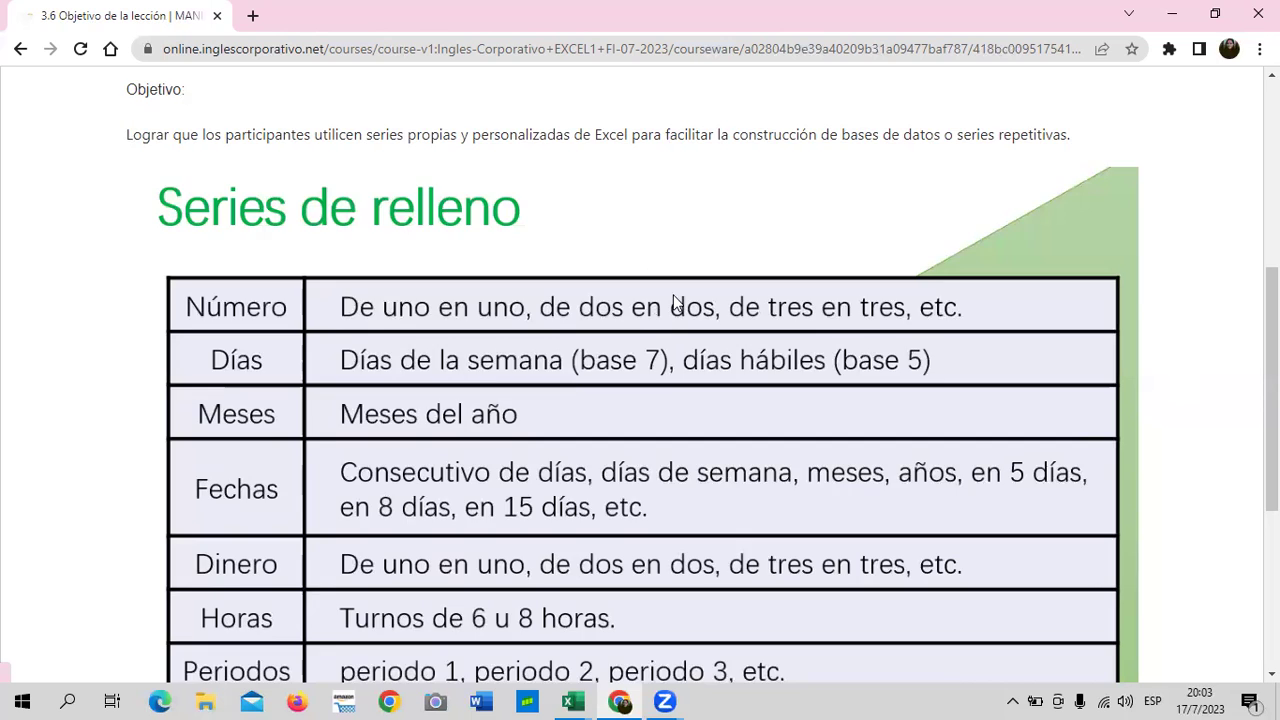
{"action": "scroll", "coordinate": [680, 305], "scroll_direction": "up", "scroll_amount": 3}
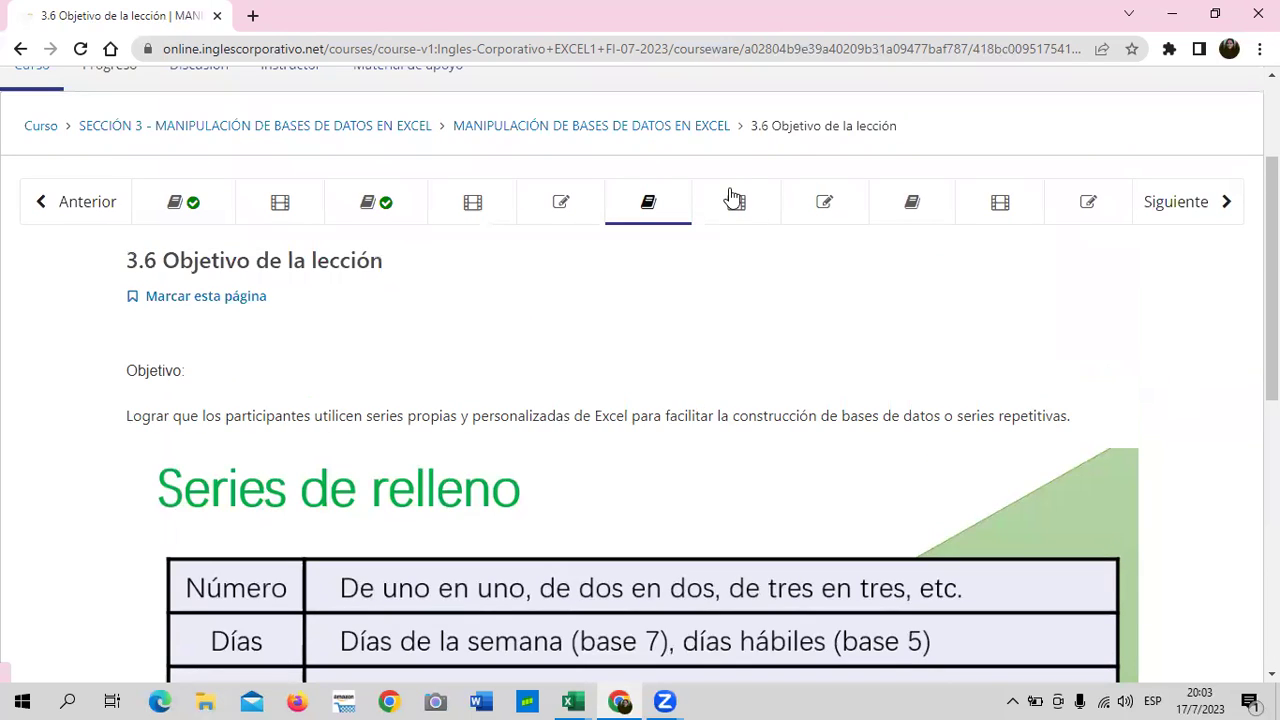
Open the 3.7 Series de relleno video lesson and scroll through it.
{"action": "left_click", "coordinate": [732, 199]}
{"action": "scroll", "coordinate": [635, 310], "scroll_direction": "down", "scroll_amount": 2}
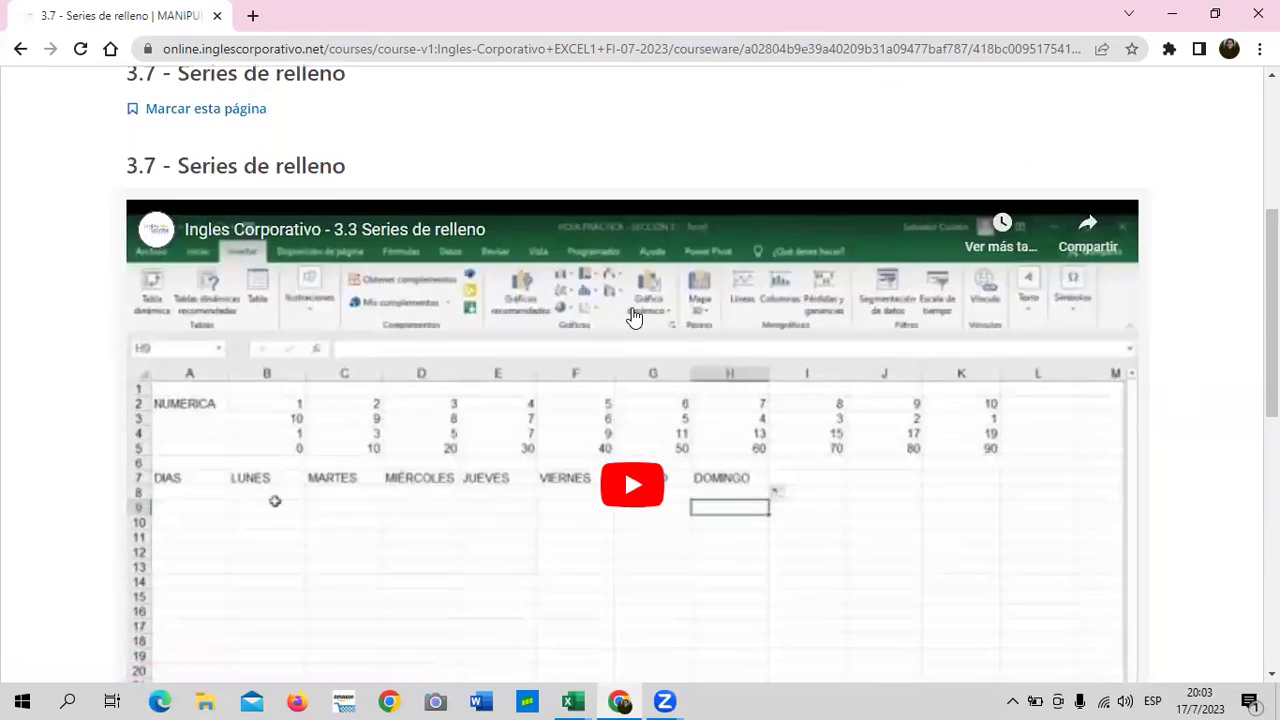
{"action": "scroll", "coordinate": [632, 315], "scroll_direction": "down", "scroll_amount": 5}
{"action": "scroll", "coordinate": [630, 315], "scroll_direction": "up", "scroll_amount": 5}
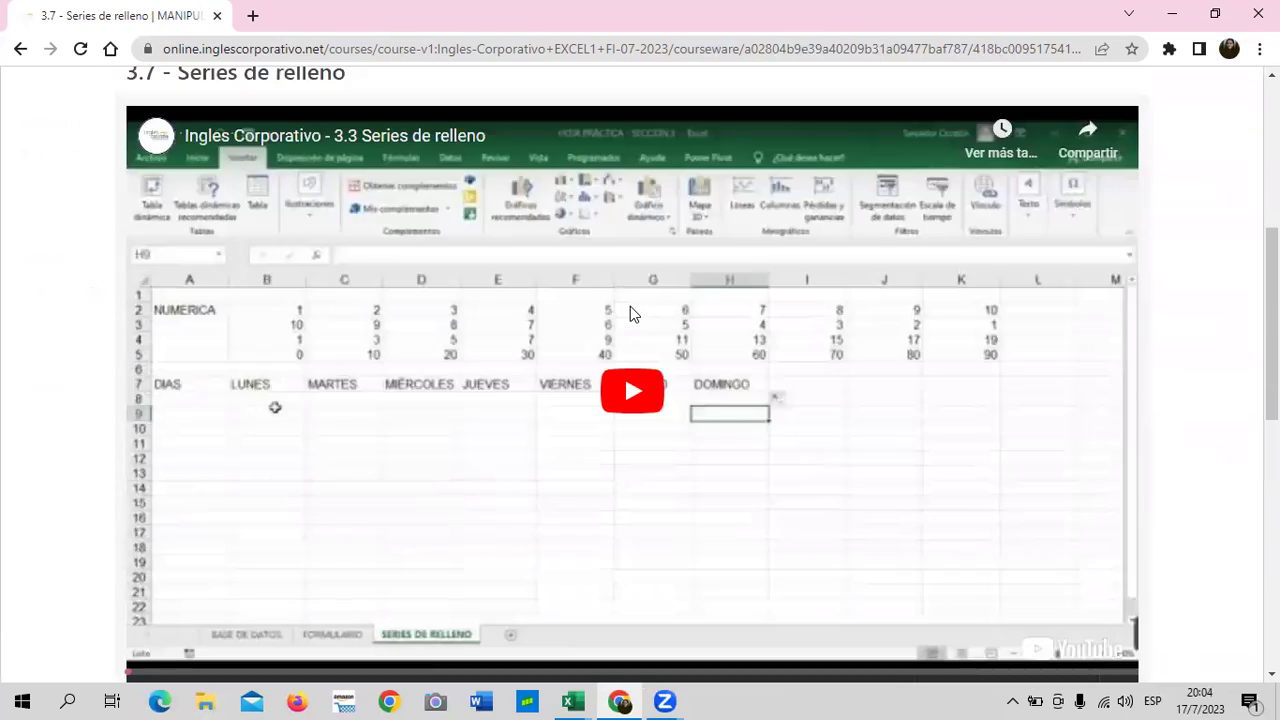
{"action": "scroll", "coordinate": [630, 315], "scroll_direction": "up", "scroll_amount": 3}
{"action": "scroll", "coordinate": [700, 284], "scroll_direction": "up", "scroll_amount": 1}
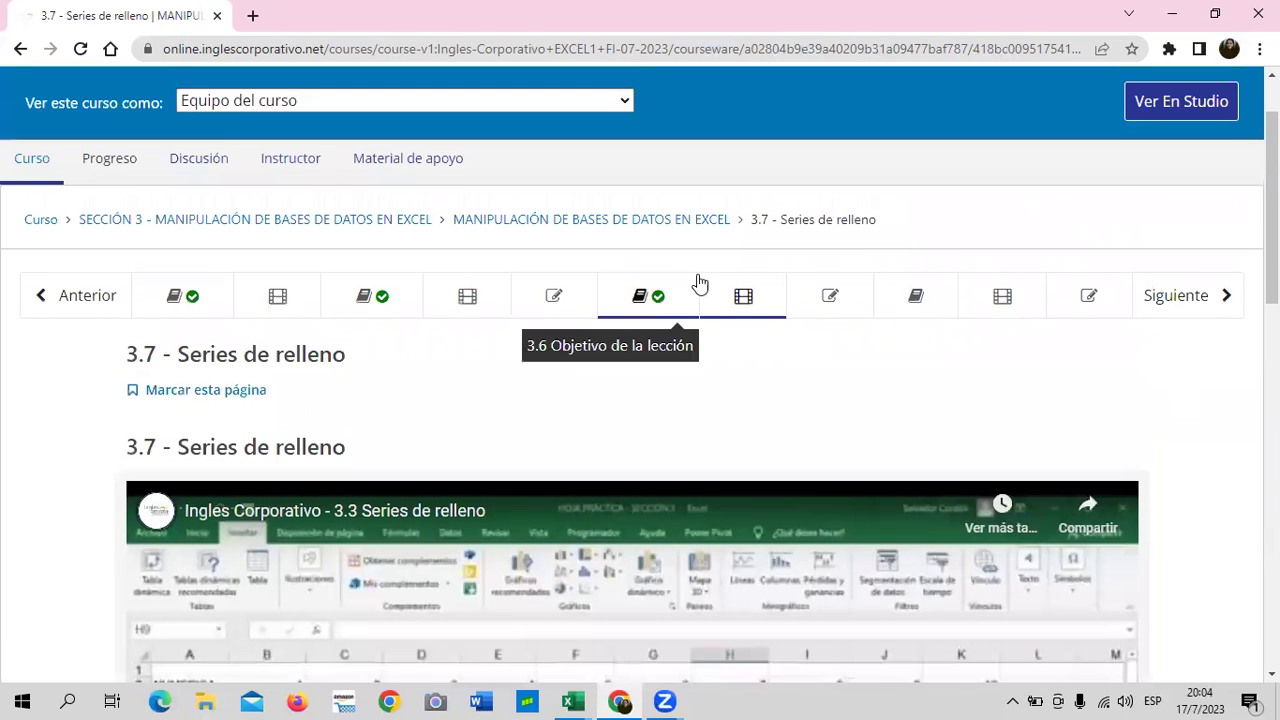
Open the 3.8 Laboratorio quiz (0.0/33.0) and review its four custom-list questions.
{"action": "left_click", "coordinate": [855, 295]}
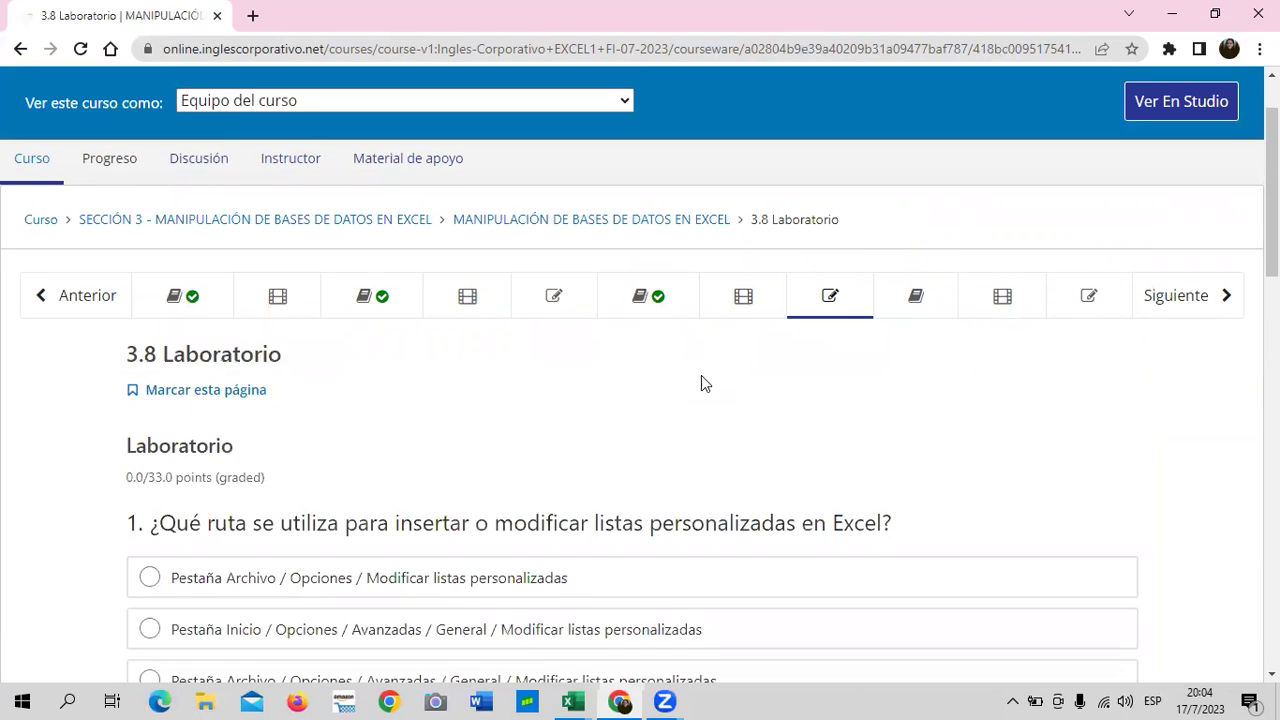
{"action": "scroll", "coordinate": [675, 490], "scroll_direction": "down", "scroll_amount": 3}
{"action": "scroll", "coordinate": [675, 490], "scroll_direction": "down", "scroll_amount": 2}
{"action": "scroll", "coordinate": [675, 490], "scroll_direction": "down", "scroll_amount": 3}
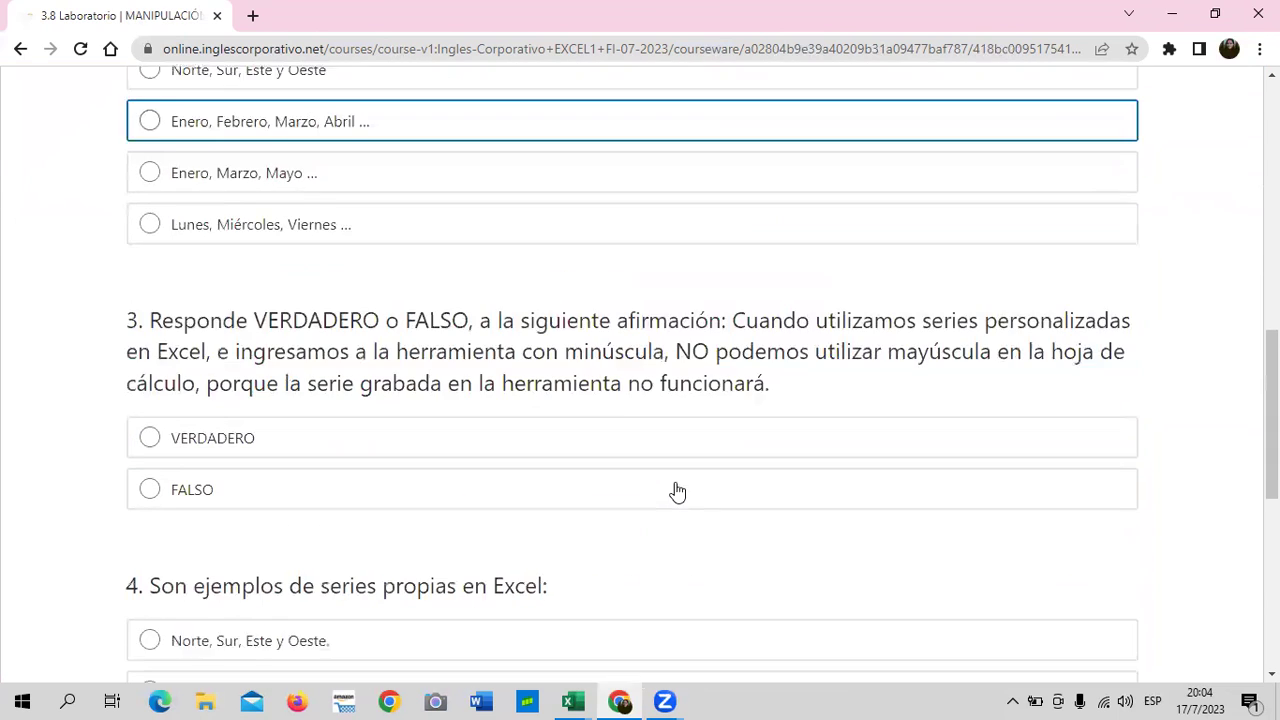
{"action": "scroll", "coordinate": [675, 490], "scroll_direction": "down", "scroll_amount": 5}
{"action": "scroll", "coordinate": [440, 404], "scroll_direction": "up", "scroll_amount": 2}
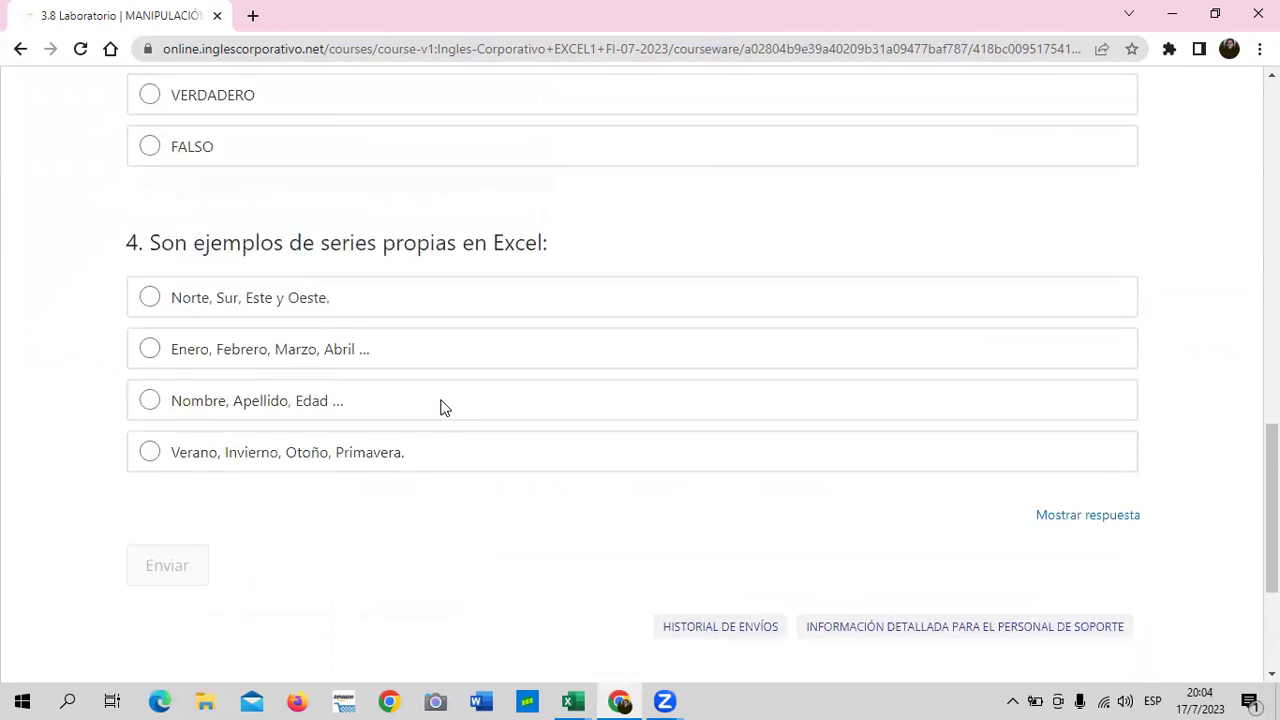
{"action": "scroll", "coordinate": [445, 408], "scroll_direction": "up", "scroll_amount": 2}
{"action": "scroll", "coordinate": [503, 386], "scroll_direction": "up", "scroll_amount": 3}
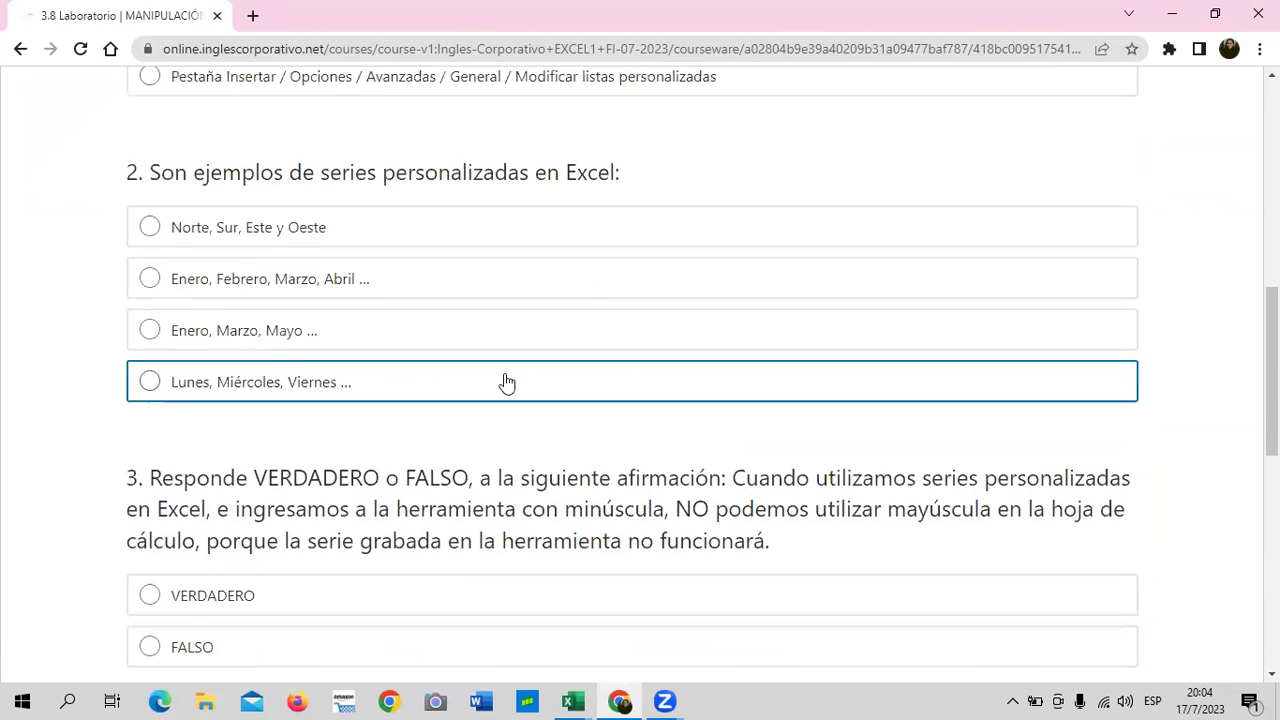
{"action": "scroll", "coordinate": [506, 381], "scroll_direction": "up", "scroll_amount": 3}
{"action": "scroll", "coordinate": [506, 381], "scroll_direction": "up", "scroll_amount": 1}
{"action": "scroll", "coordinate": [506, 380], "scroll_direction": "up", "scroll_amount": 3}
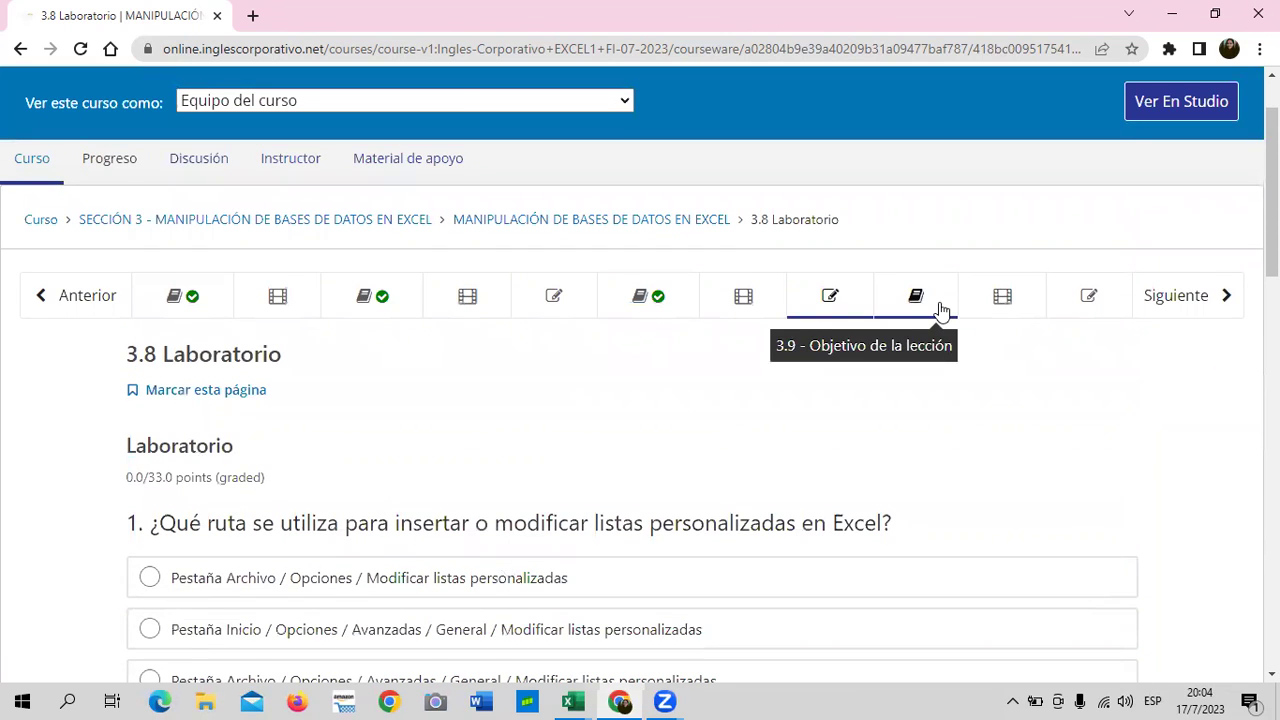
Open lesson 3.9 and read the Lista de validación slide on data validation.
{"action": "left_click", "coordinate": [942, 300]}
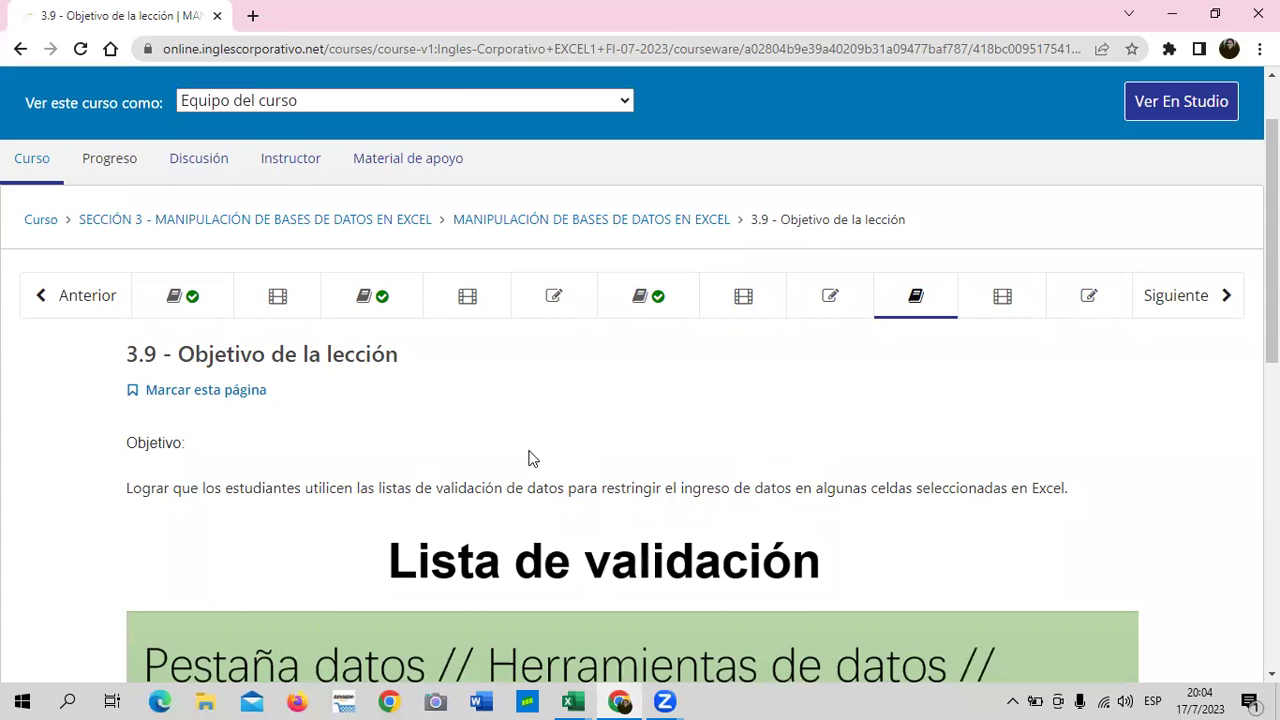
{"action": "scroll", "coordinate": [529, 457], "scroll_direction": "down", "scroll_amount": 5}
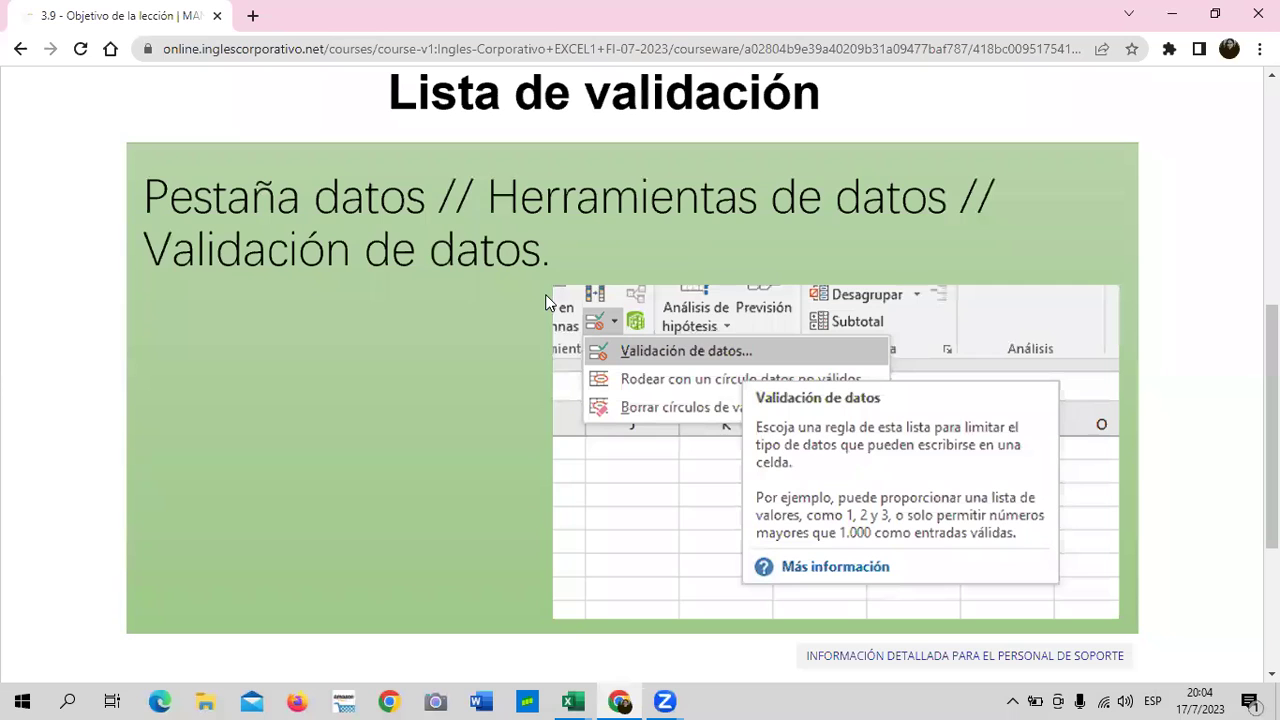
{"action": "scroll", "coordinate": [695, 300], "scroll_direction": "up", "scroll_amount": 2}
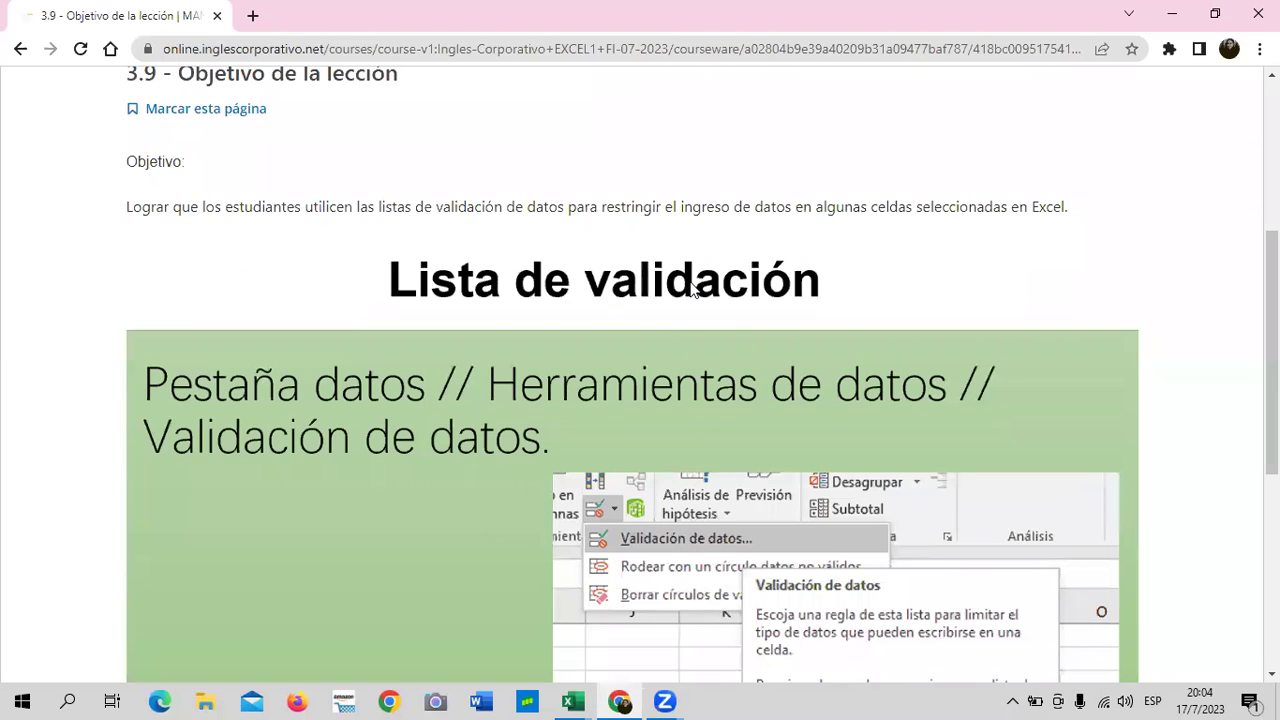
{"action": "scroll", "coordinate": [579, 349], "scroll_direction": "down", "scroll_amount": 3}
{"action": "scroll", "coordinate": [422, 448], "scroll_direction": "down", "scroll_amount": 2}
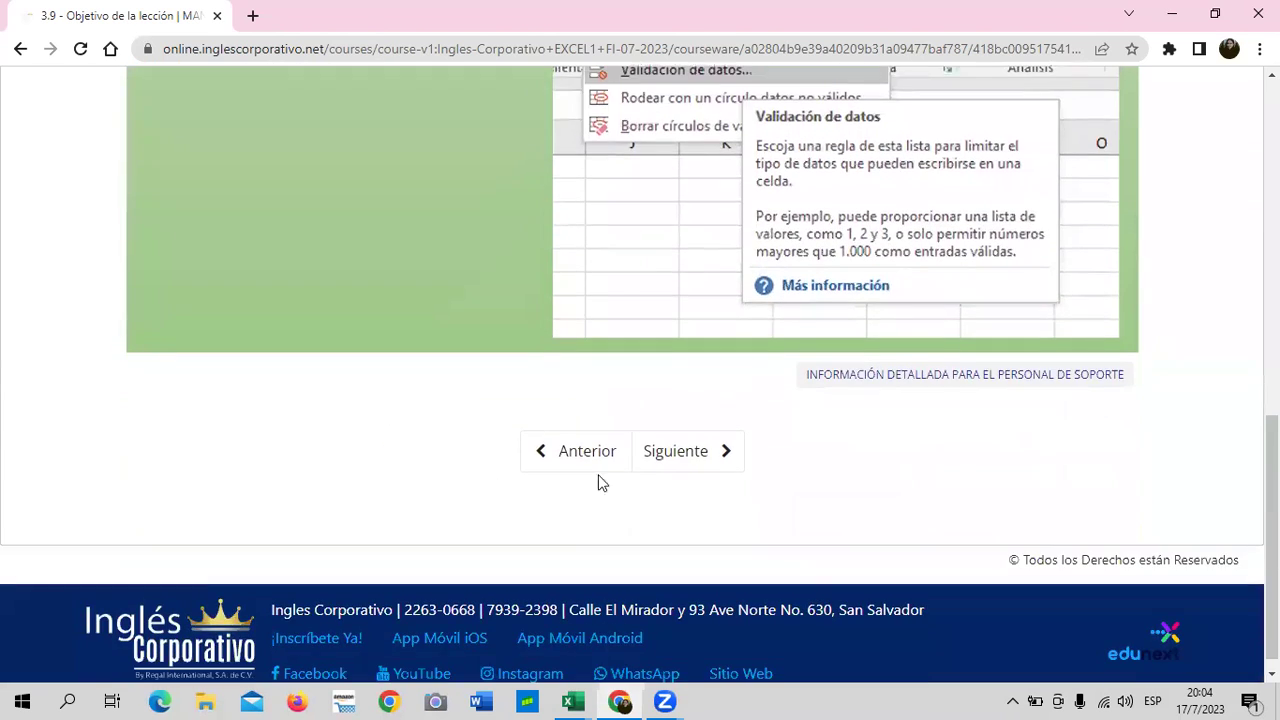
Advance to the 3.10 Listas de validación de datos video lesson and scroll through it.
{"action": "left_click", "coordinate": [698, 456]}
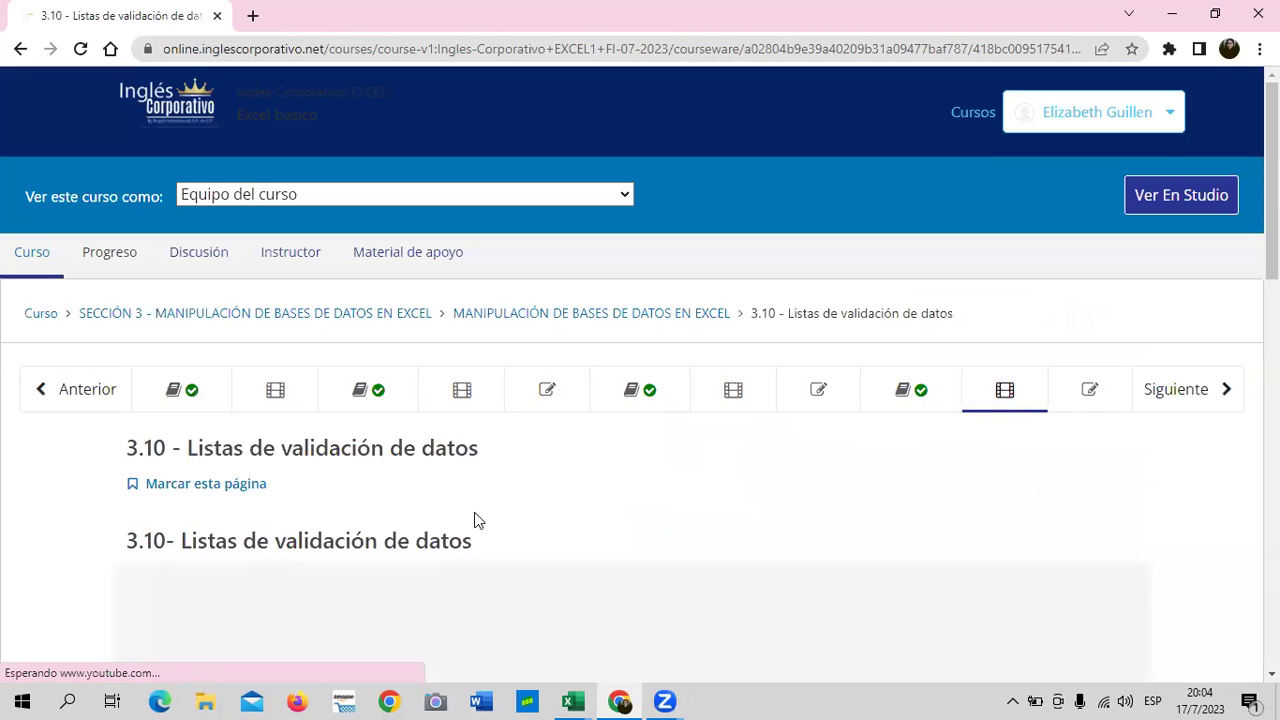
{"action": "scroll", "coordinate": [476, 519], "scroll_direction": "down", "scroll_amount": 2}
{"action": "scroll", "coordinate": [478, 519], "scroll_direction": "down", "scroll_amount": 5}
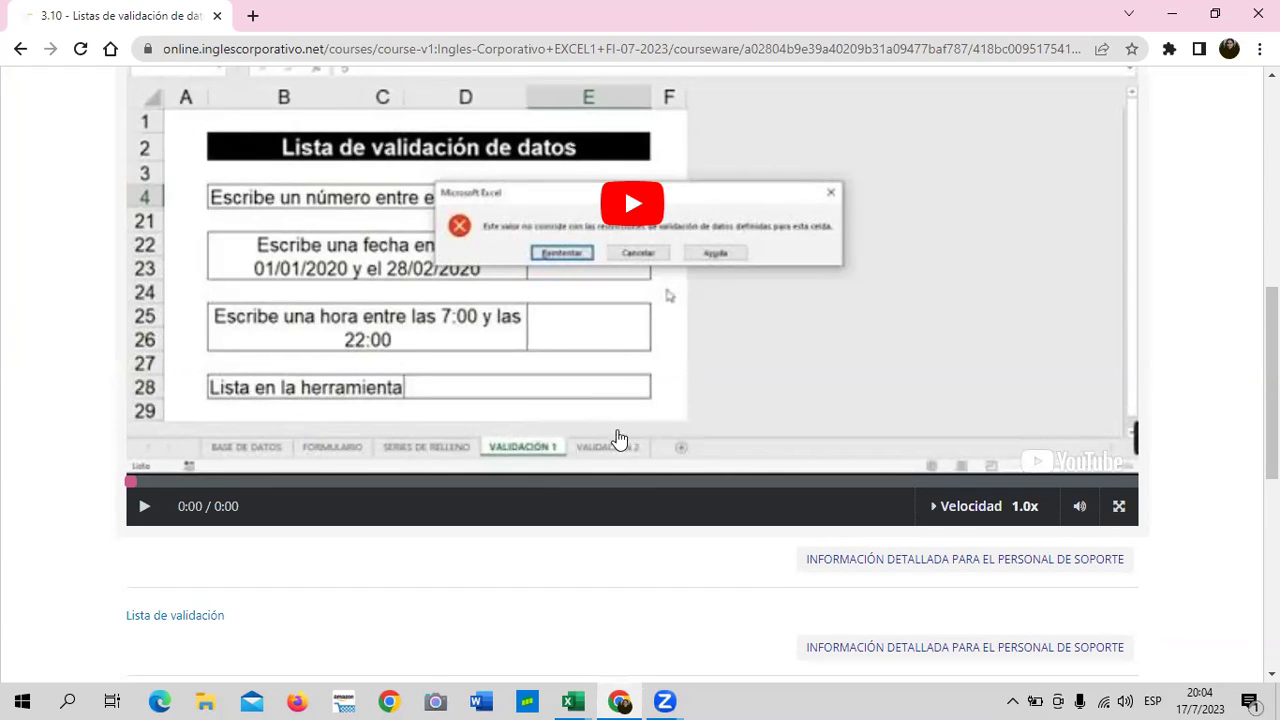
{"action": "scroll", "coordinate": [621, 449], "scroll_direction": "up", "scroll_amount": 1}
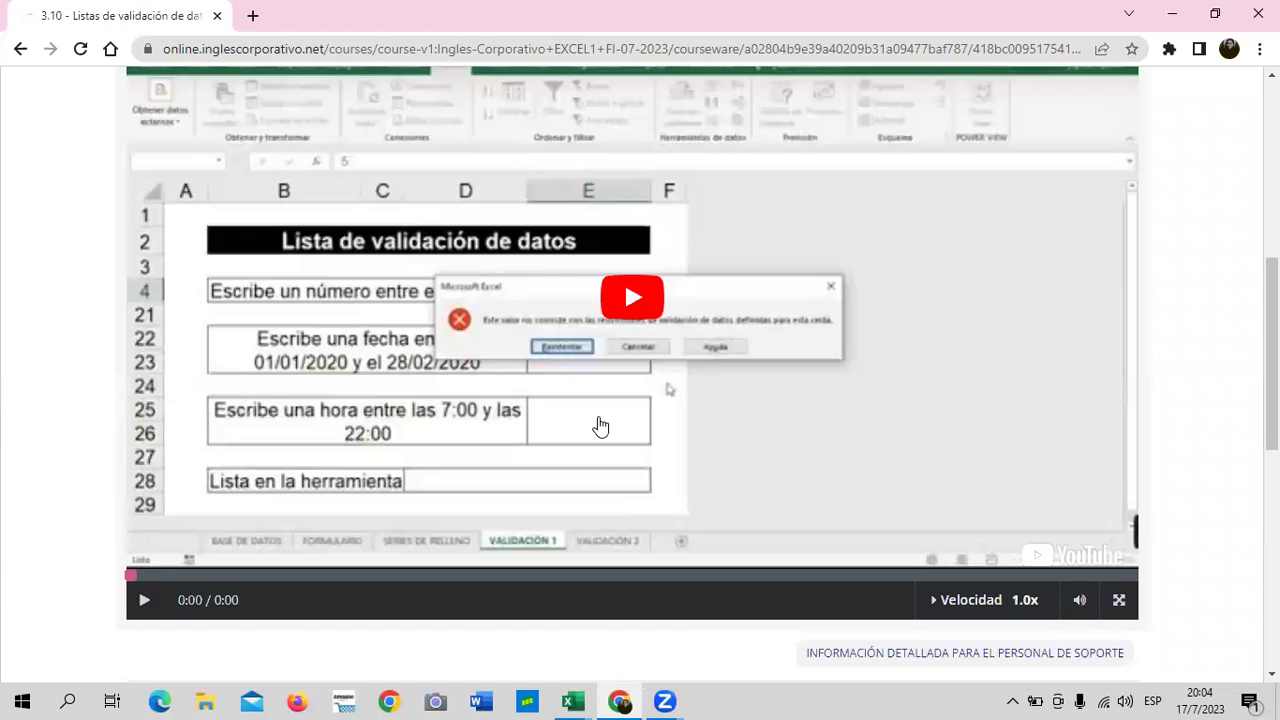
{"action": "scroll", "coordinate": [600, 427], "scroll_direction": "up", "scroll_amount": 1}
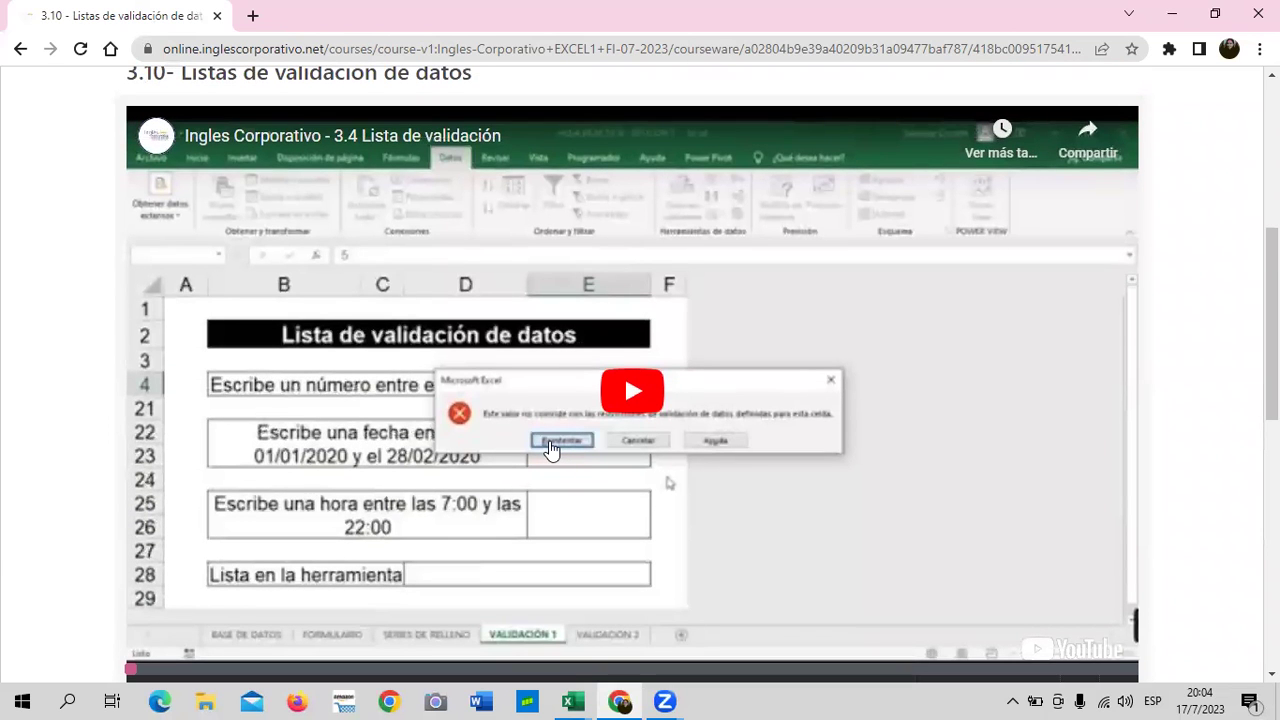
{"action": "scroll", "coordinate": [551, 450], "scroll_direction": "up", "scroll_amount": 1}
{"action": "scroll", "coordinate": [551, 450], "scroll_direction": "up", "scroll_amount": 2}
{"action": "scroll", "coordinate": [551, 450], "scroll_direction": "up", "scroll_amount": 2}
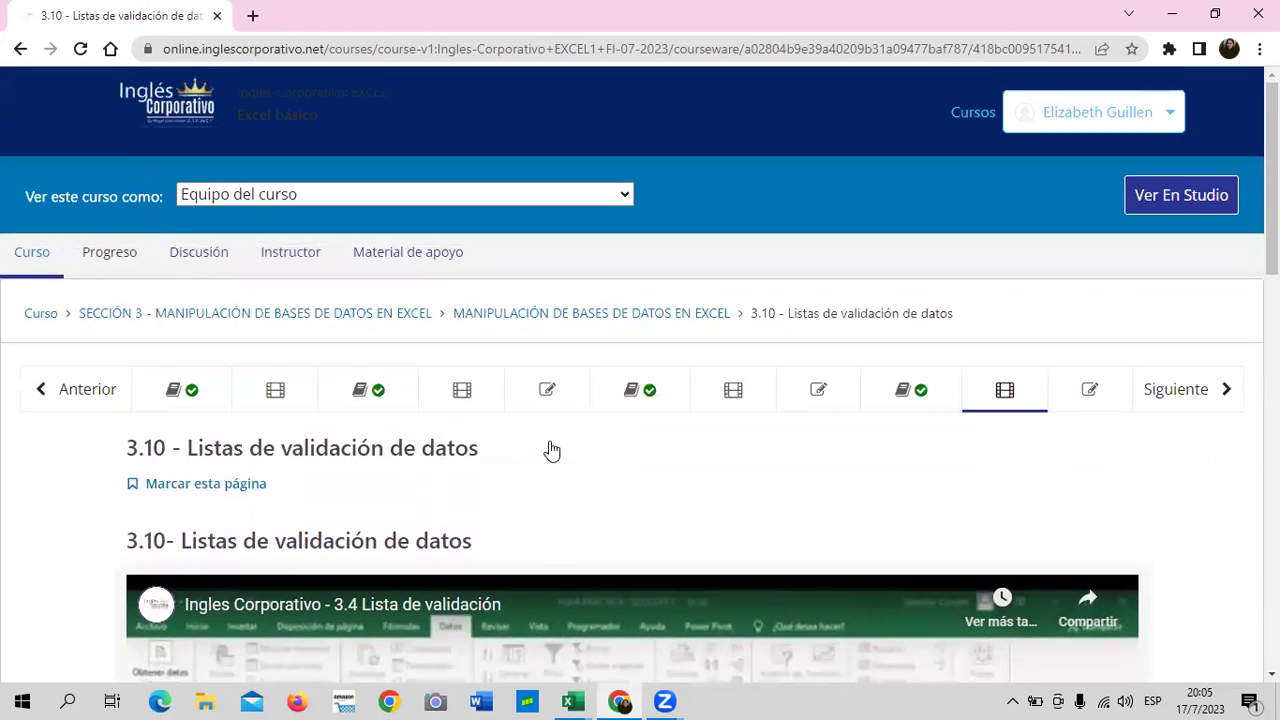
{"action": "scroll", "coordinate": [551, 450], "scroll_direction": "down", "scroll_amount": 1}
Open the 3.11 Laboratorio quiz (0.0/34.0) and scroll through its data validation questions.
{"action": "left_click", "coordinate": [1103, 296]}
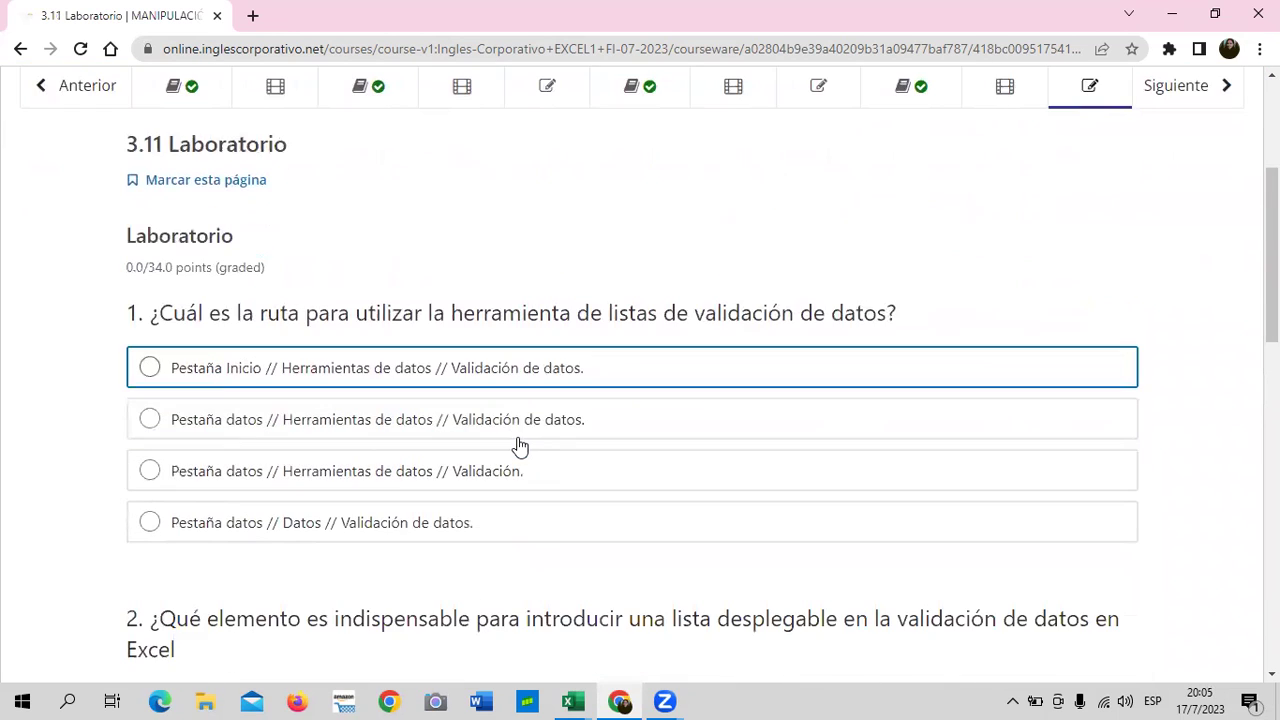
{"action": "scroll", "coordinate": [520, 447], "scroll_direction": "down", "scroll_amount": 4}
{"action": "scroll", "coordinate": [520, 447], "scroll_direction": "down", "scroll_amount": 1}
{"action": "scroll", "coordinate": [520, 447], "scroll_direction": "down", "scroll_amount": 3}
{"action": "scroll", "coordinate": [520, 447], "scroll_direction": "down", "scroll_amount": 3}
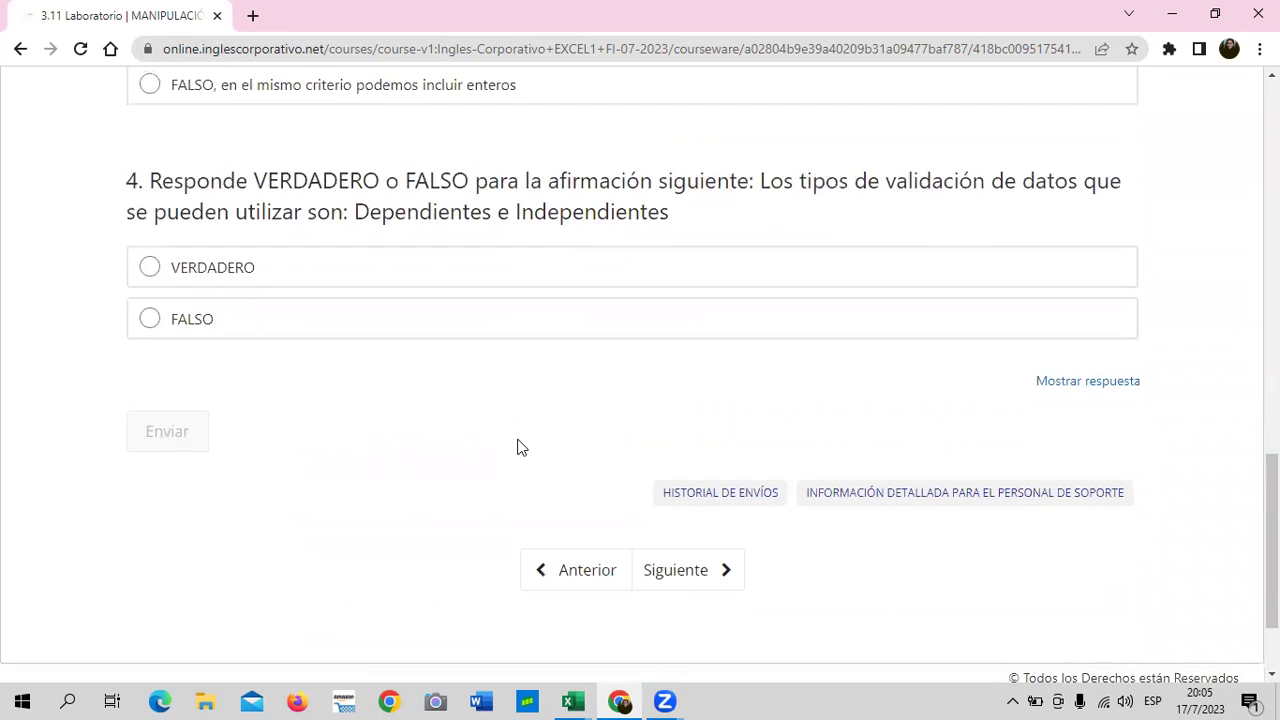
{"action": "scroll", "coordinate": [520, 450], "scroll_direction": "up", "scroll_amount": 1}
{"action": "scroll", "coordinate": [520, 450], "scroll_direction": "up", "scroll_amount": 10}
{"action": "scroll", "coordinate": [520, 450], "scroll_direction": "up", "scroll_amount": 5}
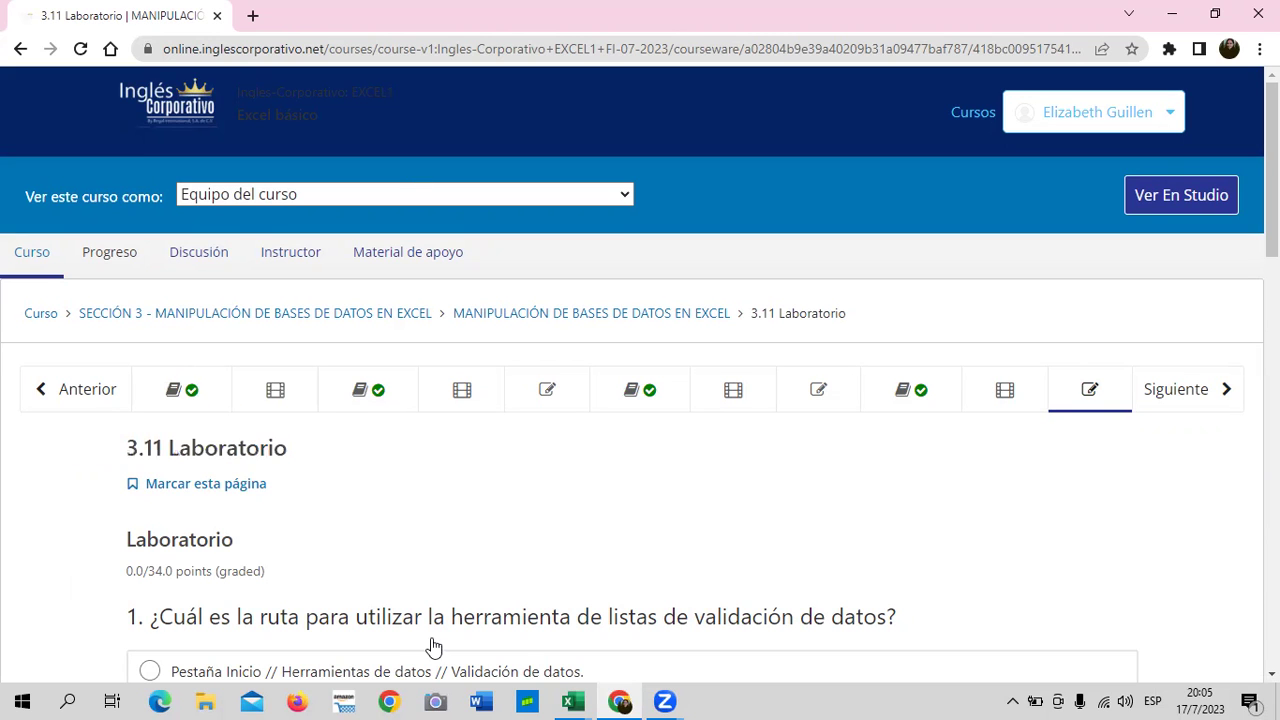
Return to lesson 3.1 and scroll to the USO DE FILTROS heading and image.
{"action": "left_click", "coordinate": [215, 389]}
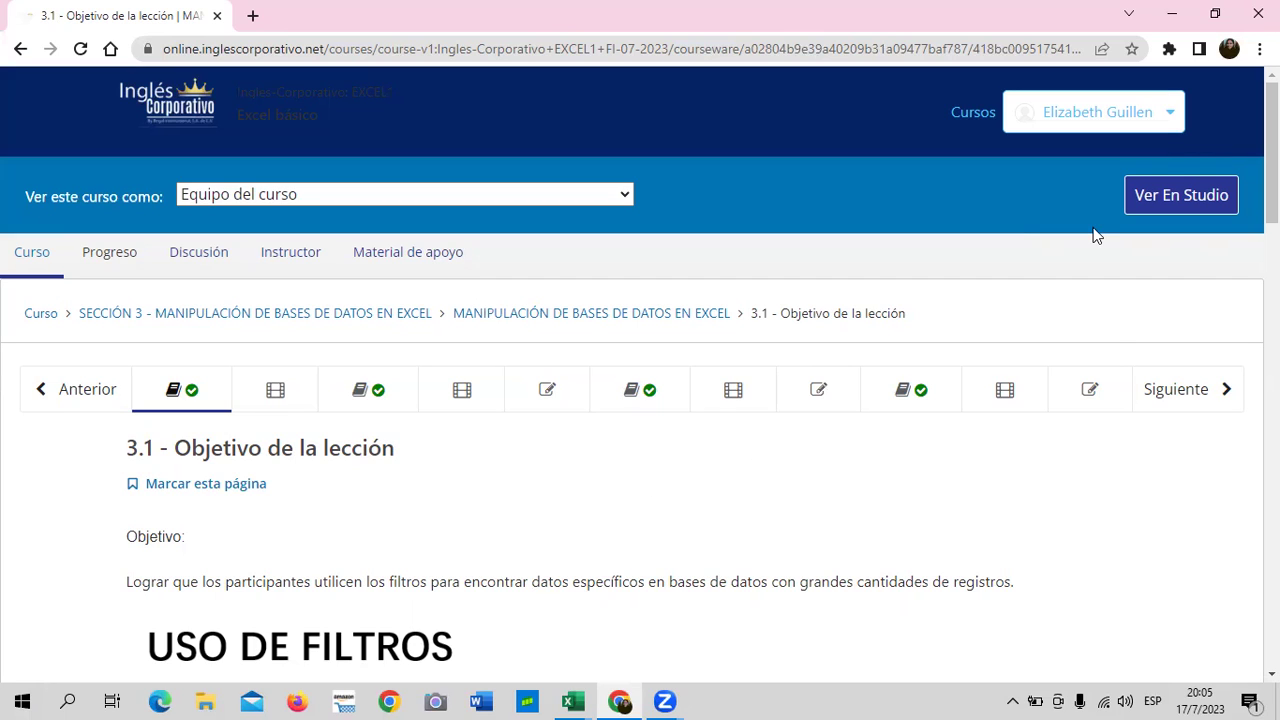
{"action": "scroll", "coordinate": [559, 432], "scroll_direction": "down", "scroll_amount": 1}
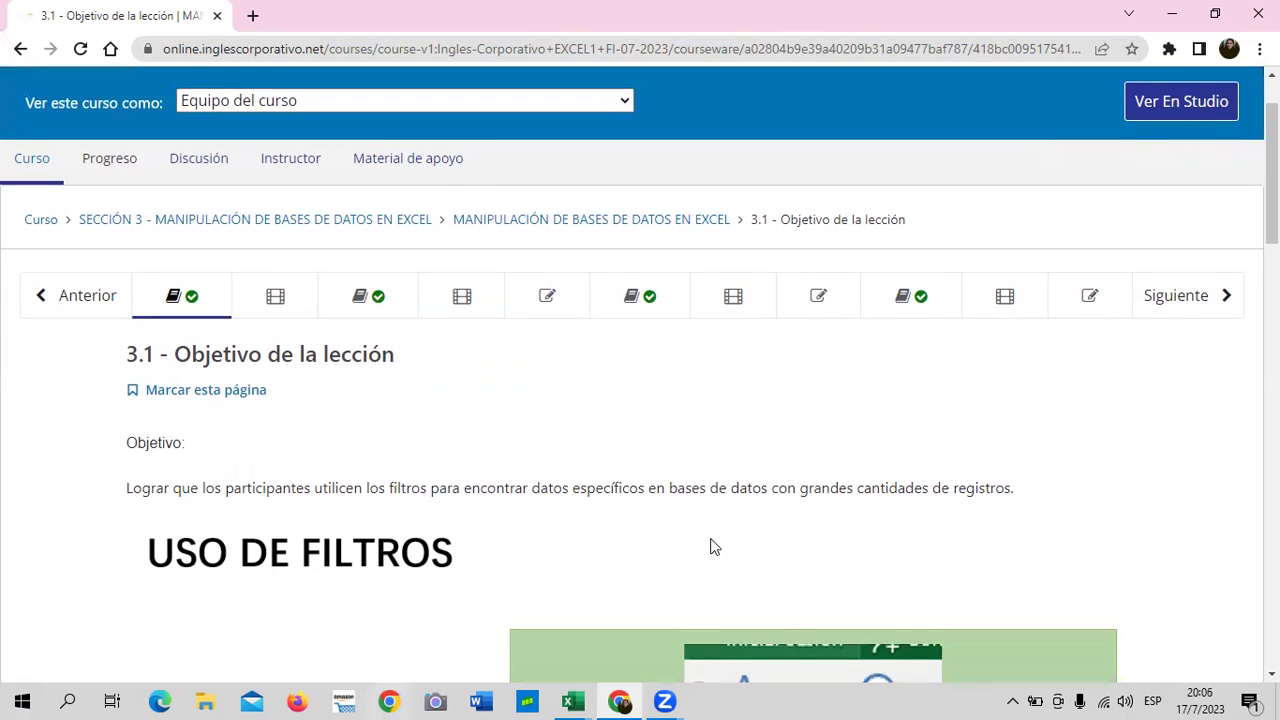
{"action": "scroll", "coordinate": [669, 391], "scroll_direction": "down", "scroll_amount": 2}
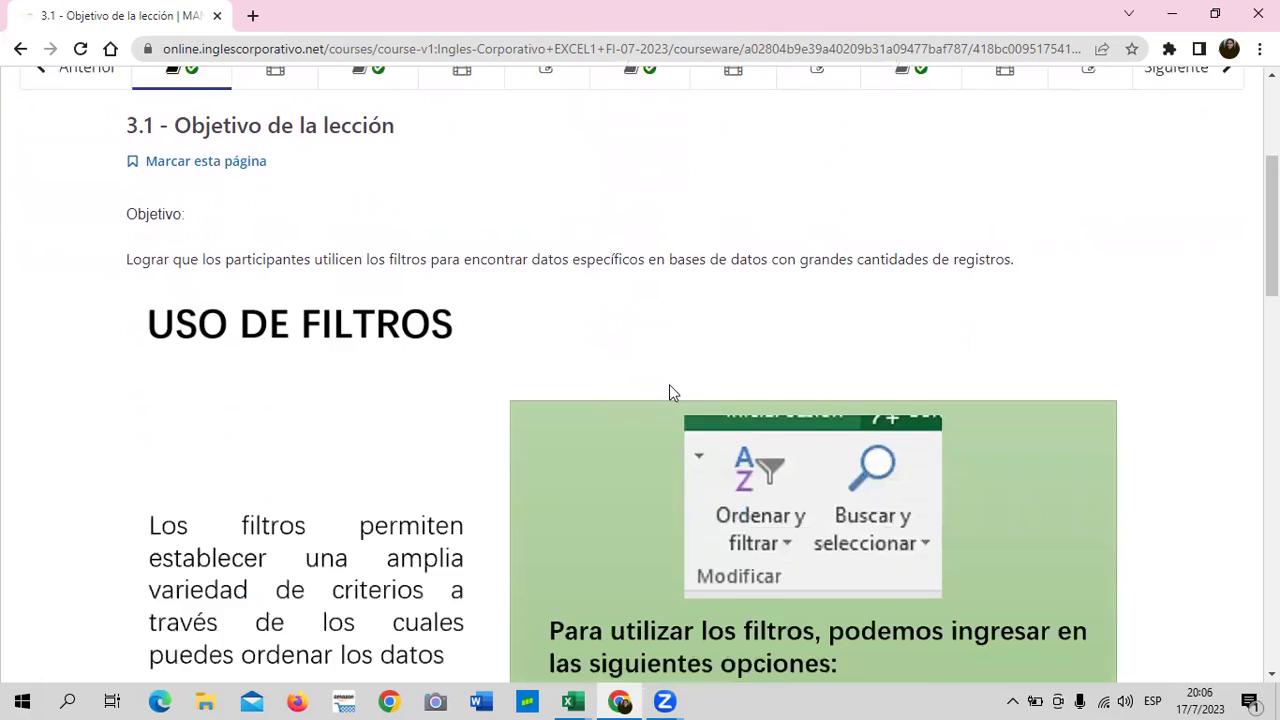
{"action": "scroll", "coordinate": [669, 391], "scroll_direction": "up", "scroll_amount": 3}
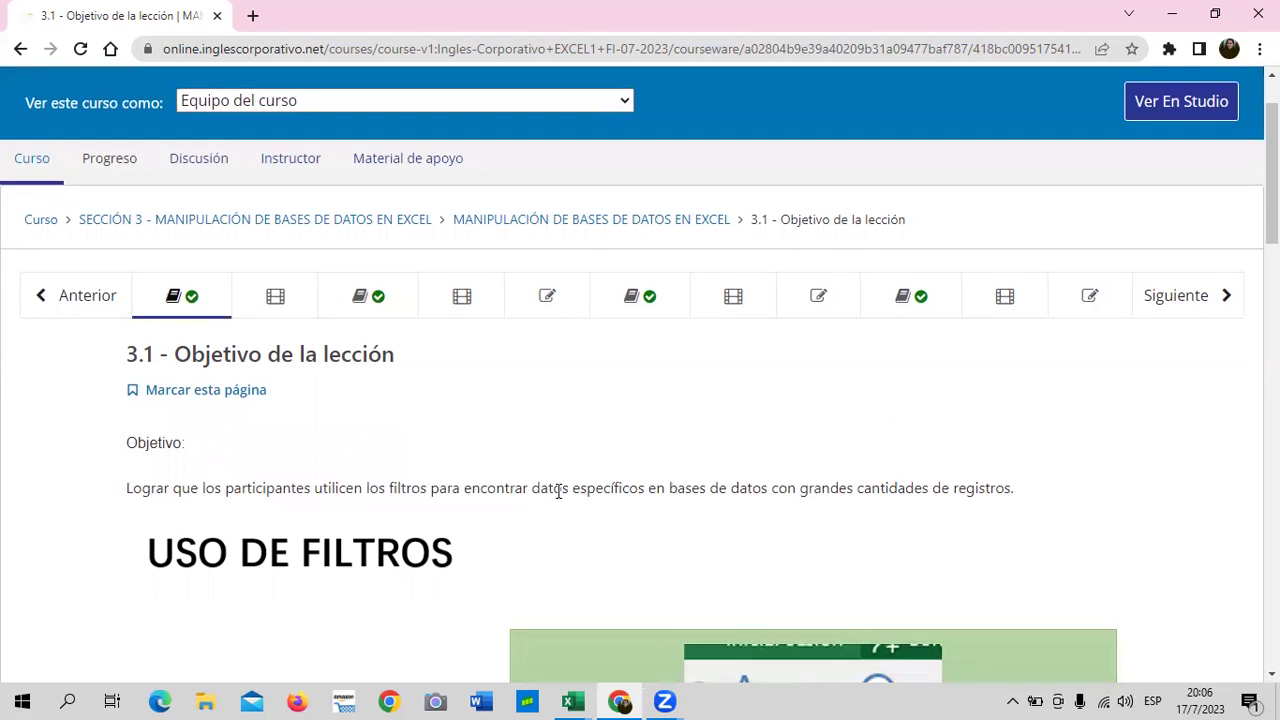
{"action": "scroll", "coordinate": [560, 493], "scroll_direction": "down", "scroll_amount": 4}
{"action": "scroll", "coordinate": [568, 492], "scroll_direction": "down", "scroll_amount": 3}
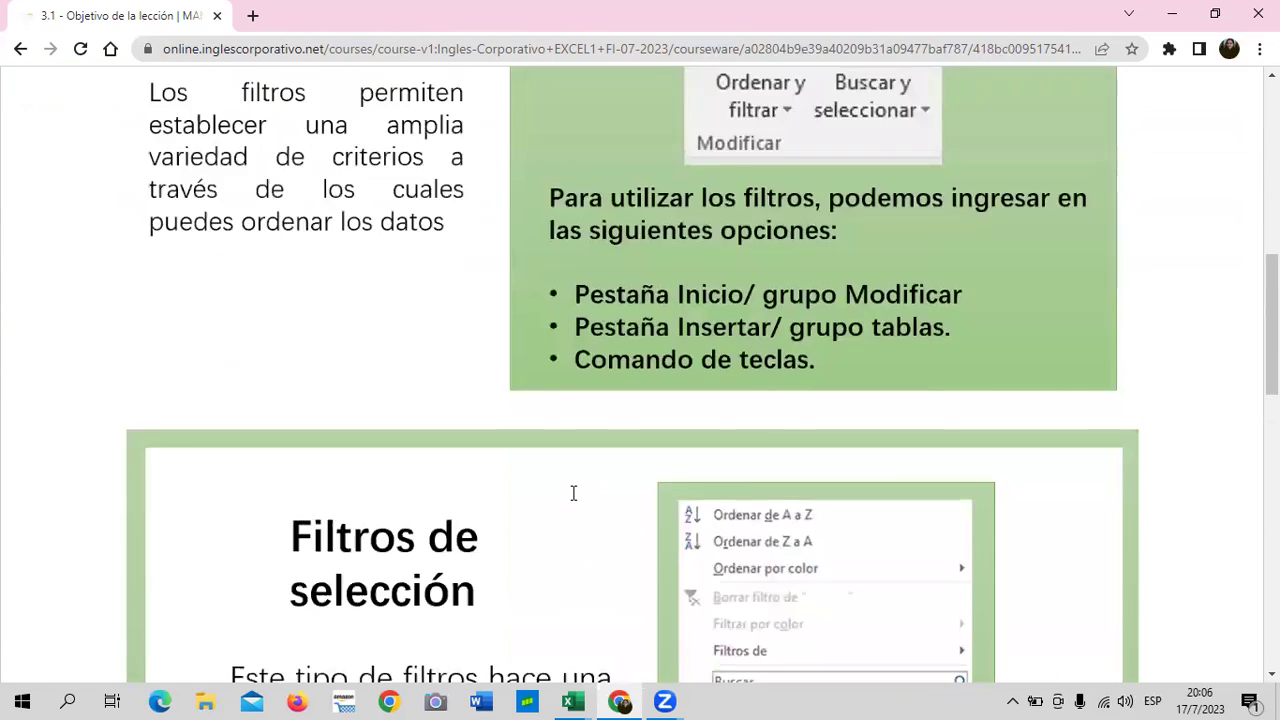
{"action": "scroll", "coordinate": [573, 493], "scroll_direction": "up", "scroll_amount": 8}
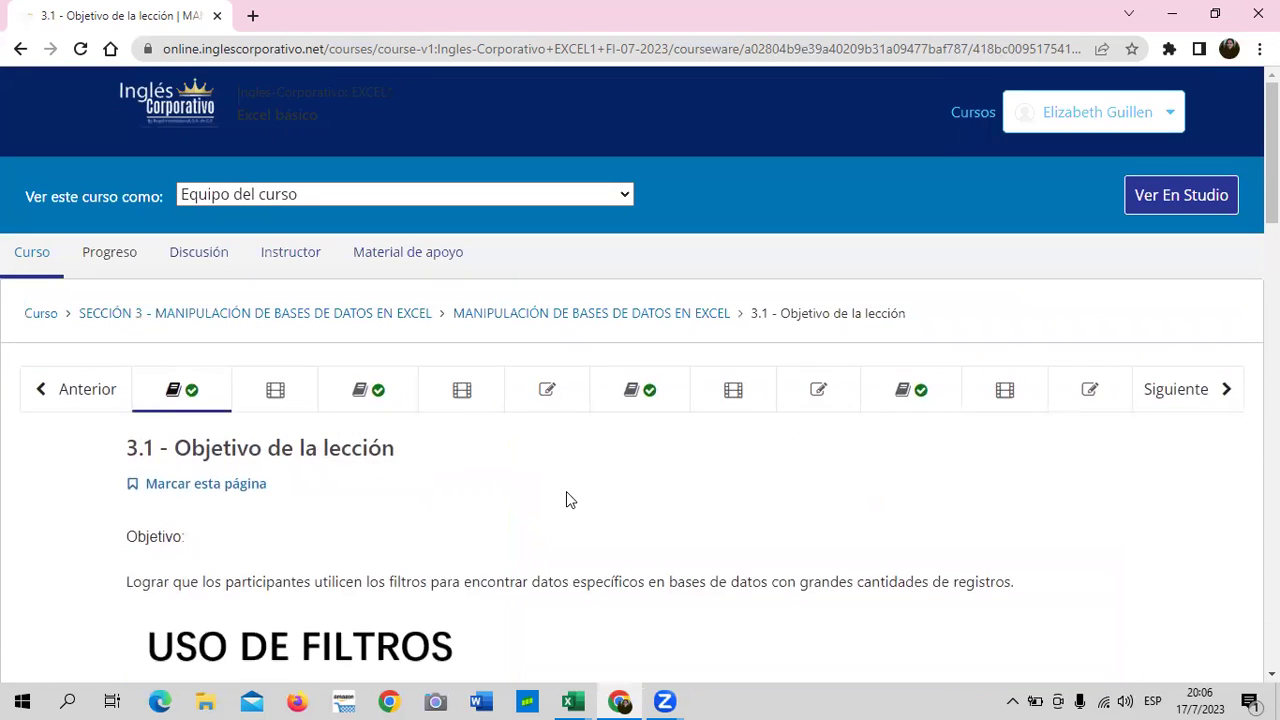
{"action": "scroll", "coordinate": [566, 495], "scroll_direction": "down", "scroll_amount": 2}
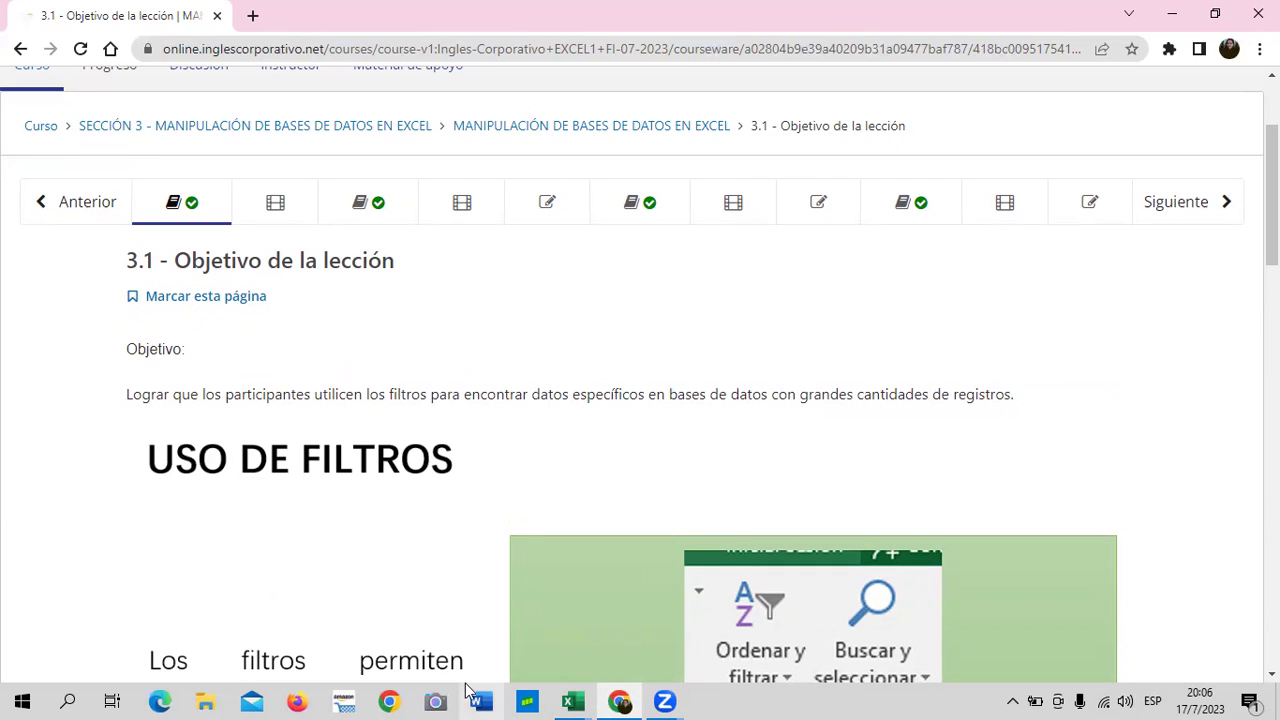
{"action": "mouse_move", "coordinate": [572, 701]}
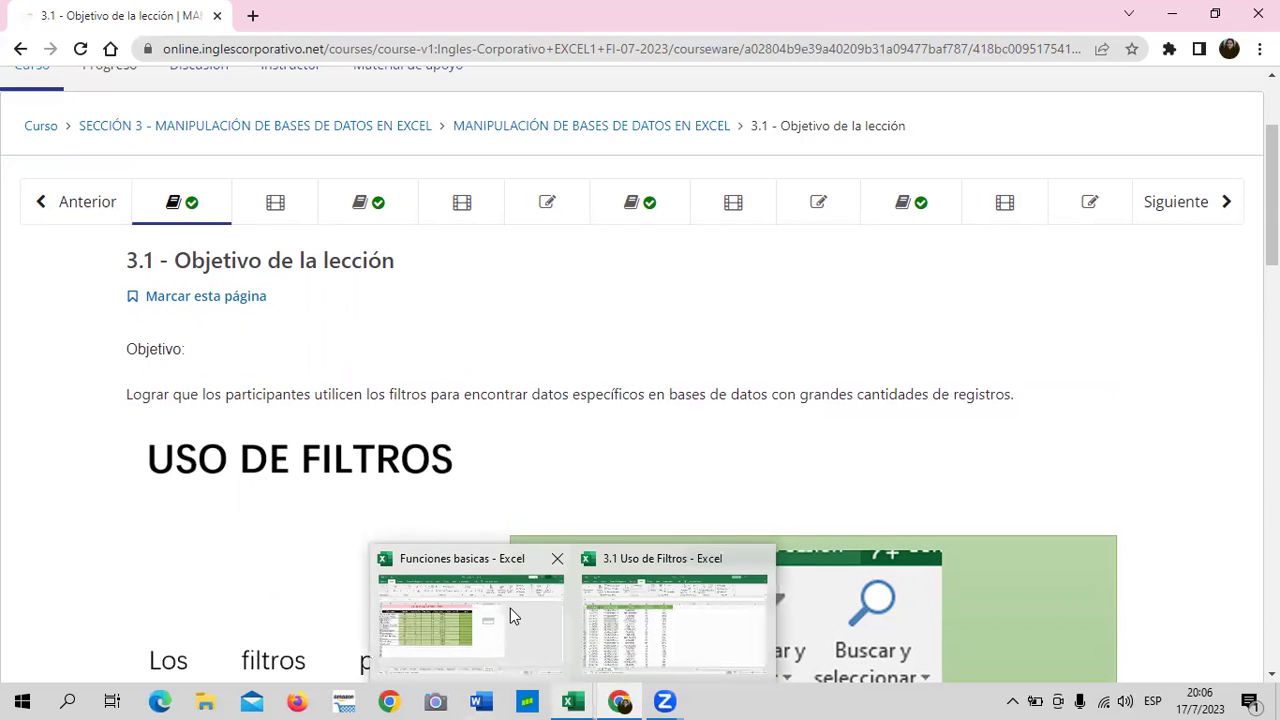
Switch to the Funciones basicas workbook and view the Suma, Resta, Division, Multiplicacion and Funciones sheets.
{"action": "left_click", "coordinate": [510, 616]}
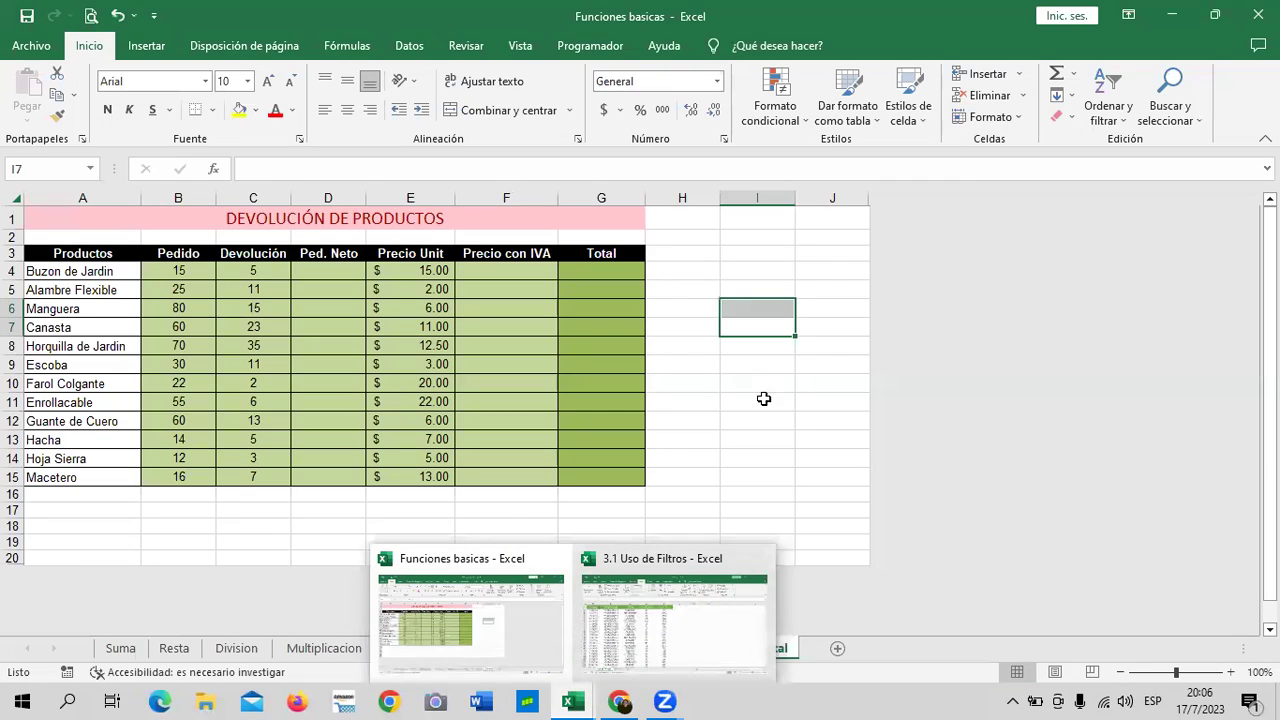
{"action": "left_click", "coordinate": [765, 404]}
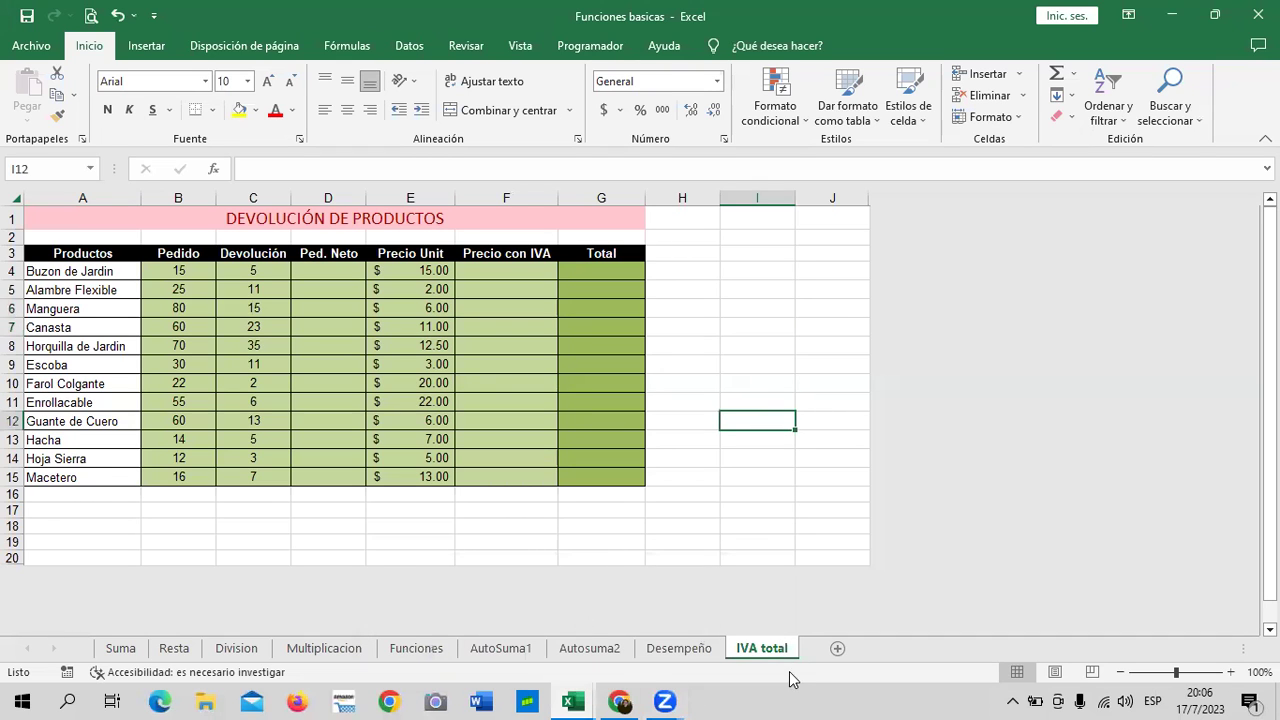
{"action": "left_click", "coordinate": [121, 649]}
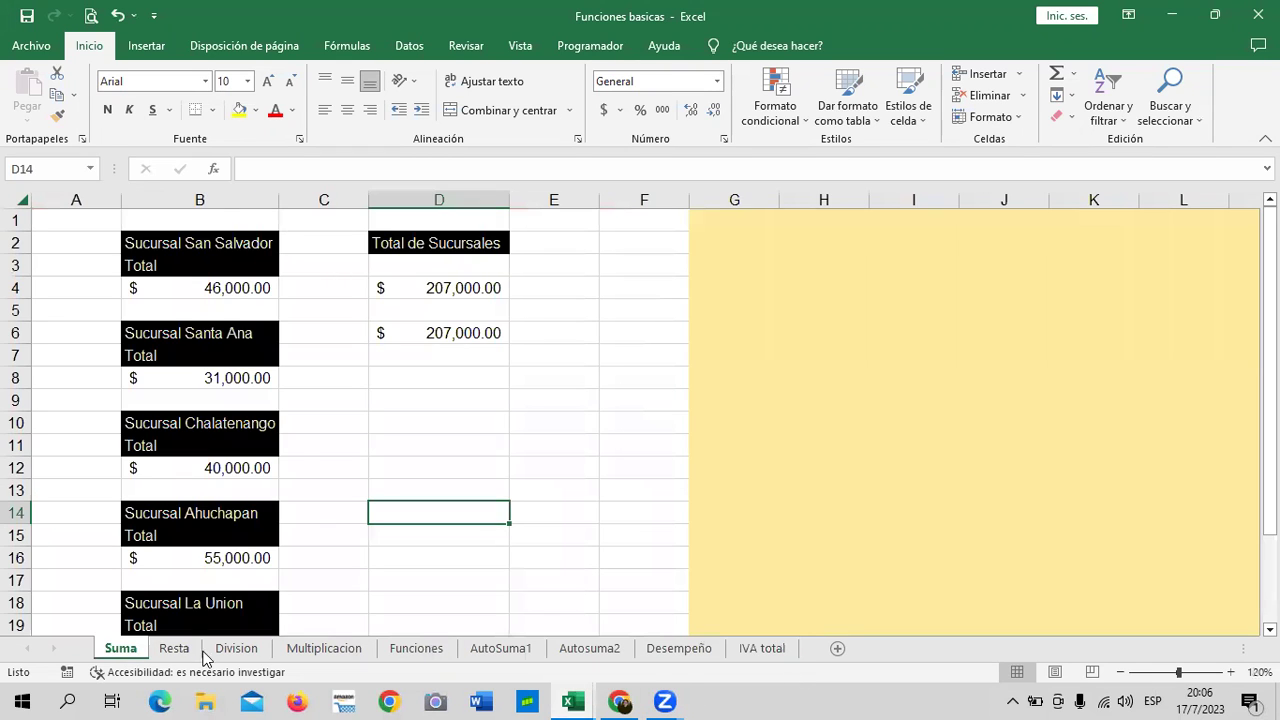
{"action": "left_click", "coordinate": [176, 650]}
{"action": "left_click", "coordinate": [240, 650]}
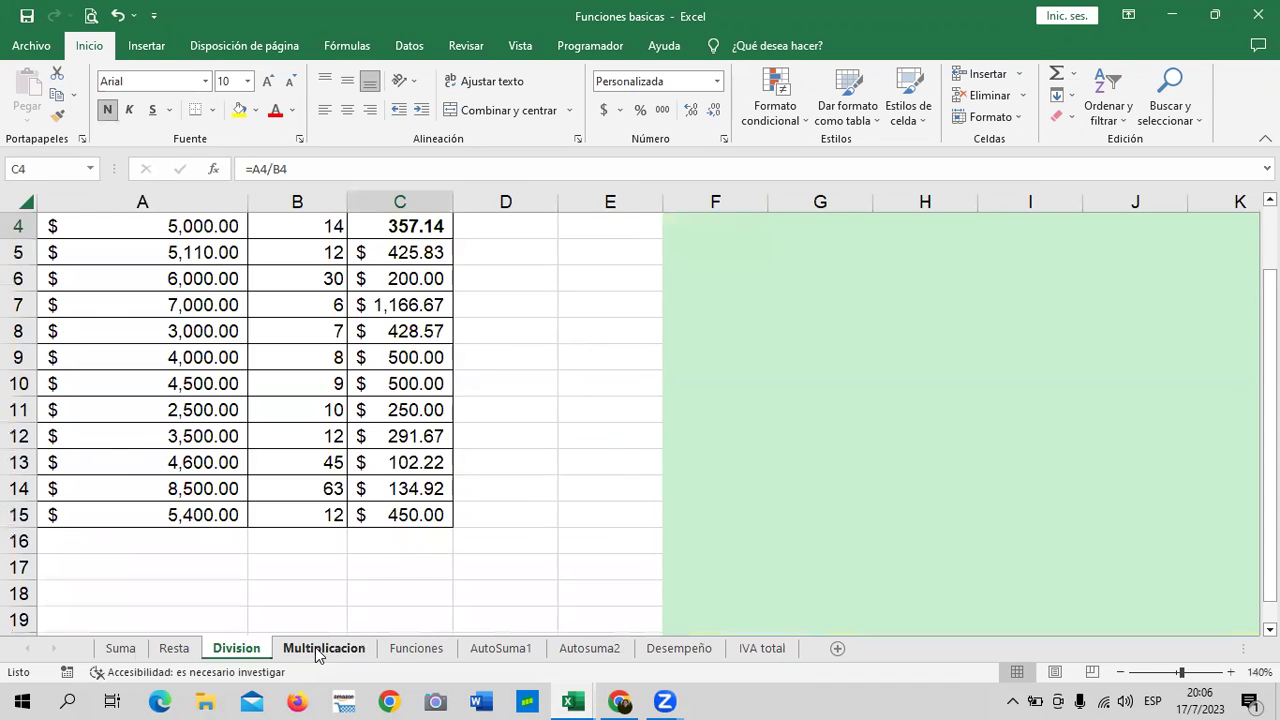
{"action": "left_click", "coordinate": [320, 650]}
{"action": "left_click", "coordinate": [425, 650]}
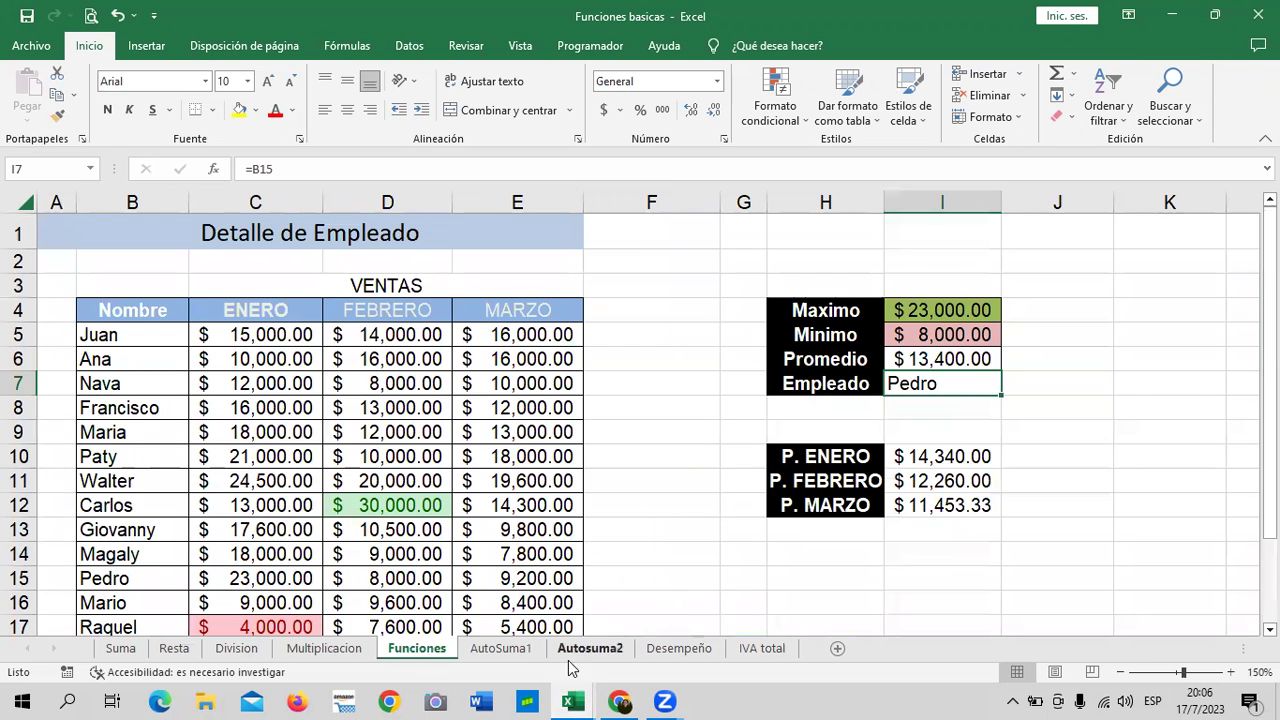
Look over the AutoSuma1, Autosuma2 and Desempeño sheets, ending on the IVA total sheet.
{"action": "left_click", "coordinate": [526, 652]}
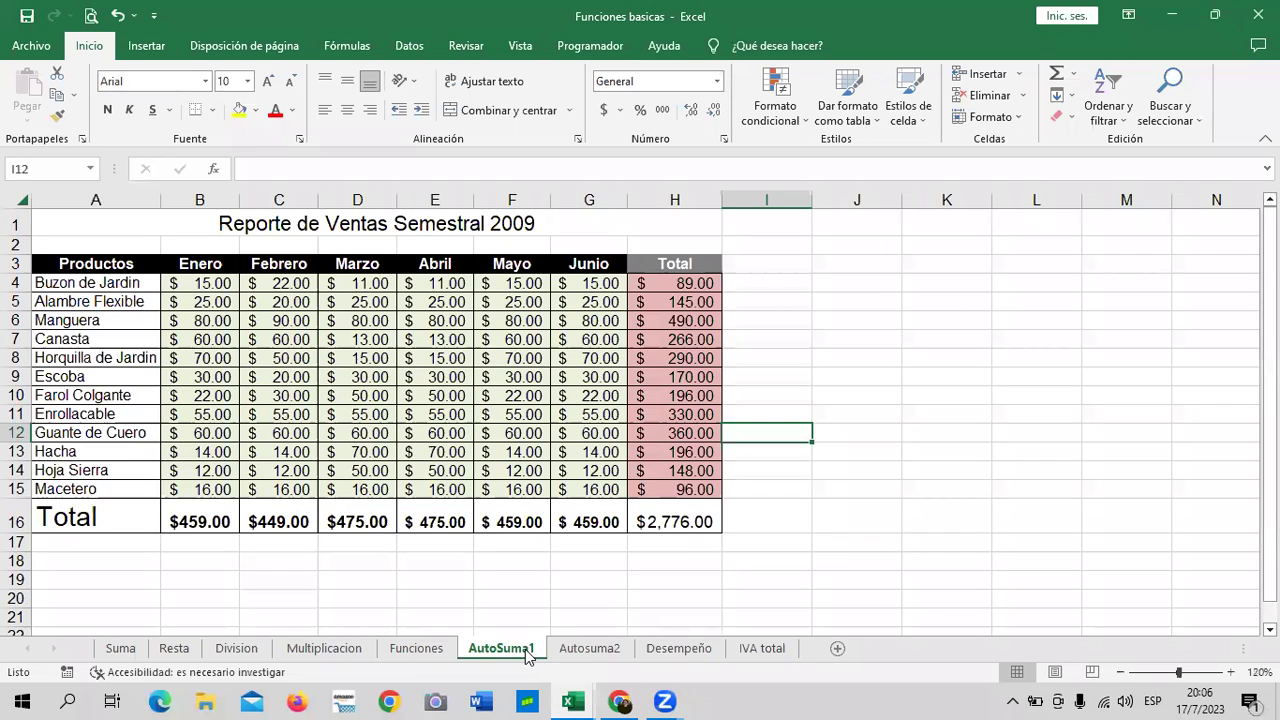
{"action": "left_click", "coordinate": [585, 650]}
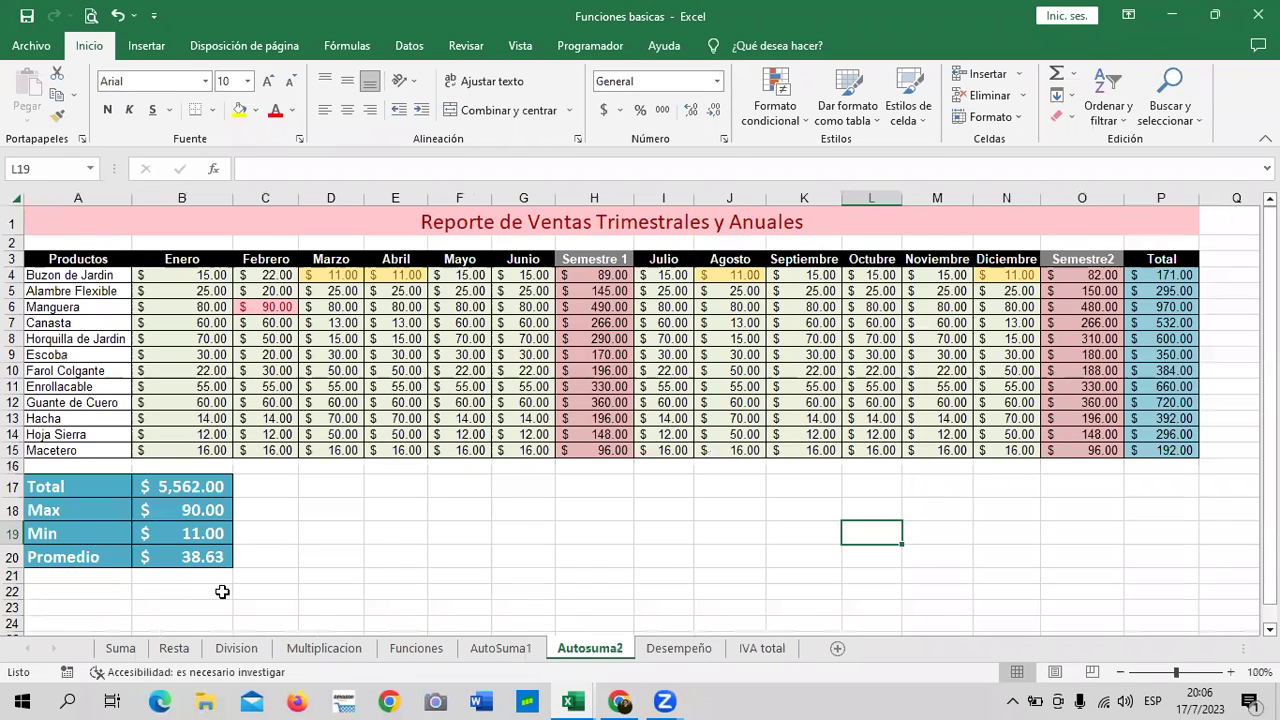
{"action": "left_click", "coordinate": [80, 511]}
{"action": "left_click", "coordinate": [92, 528]}
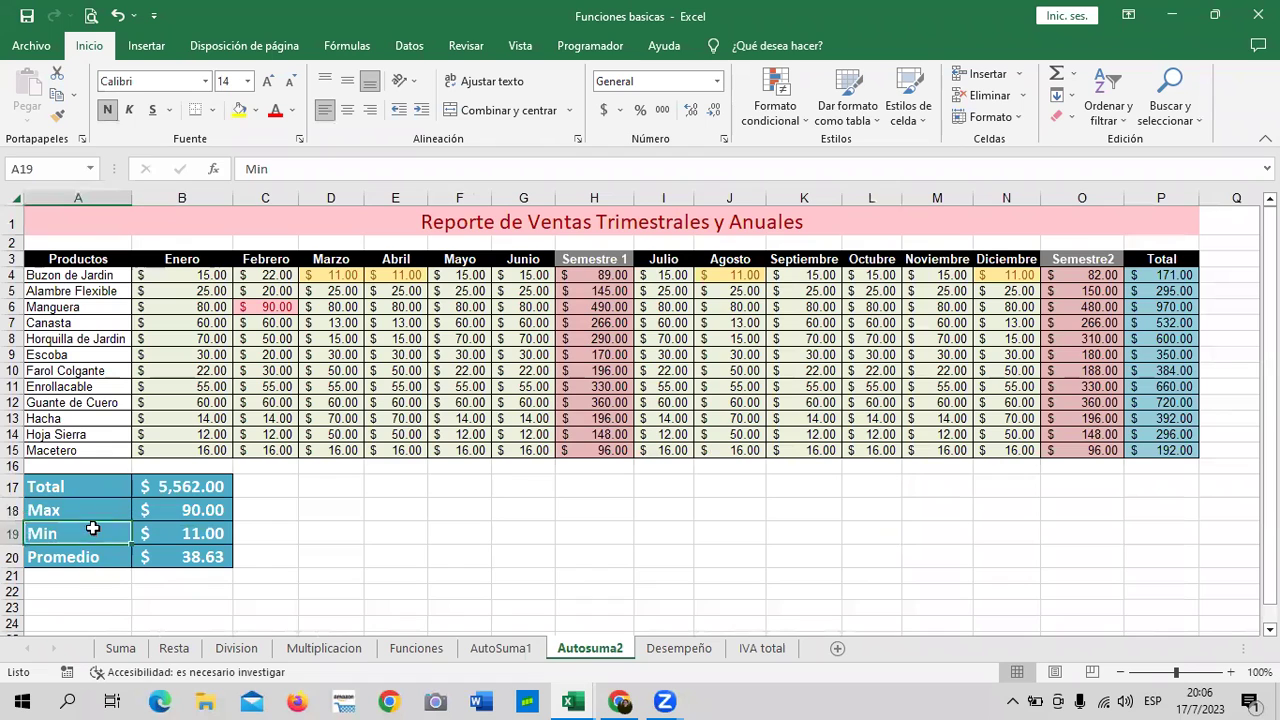
{"action": "left_click", "coordinate": [670, 652]}
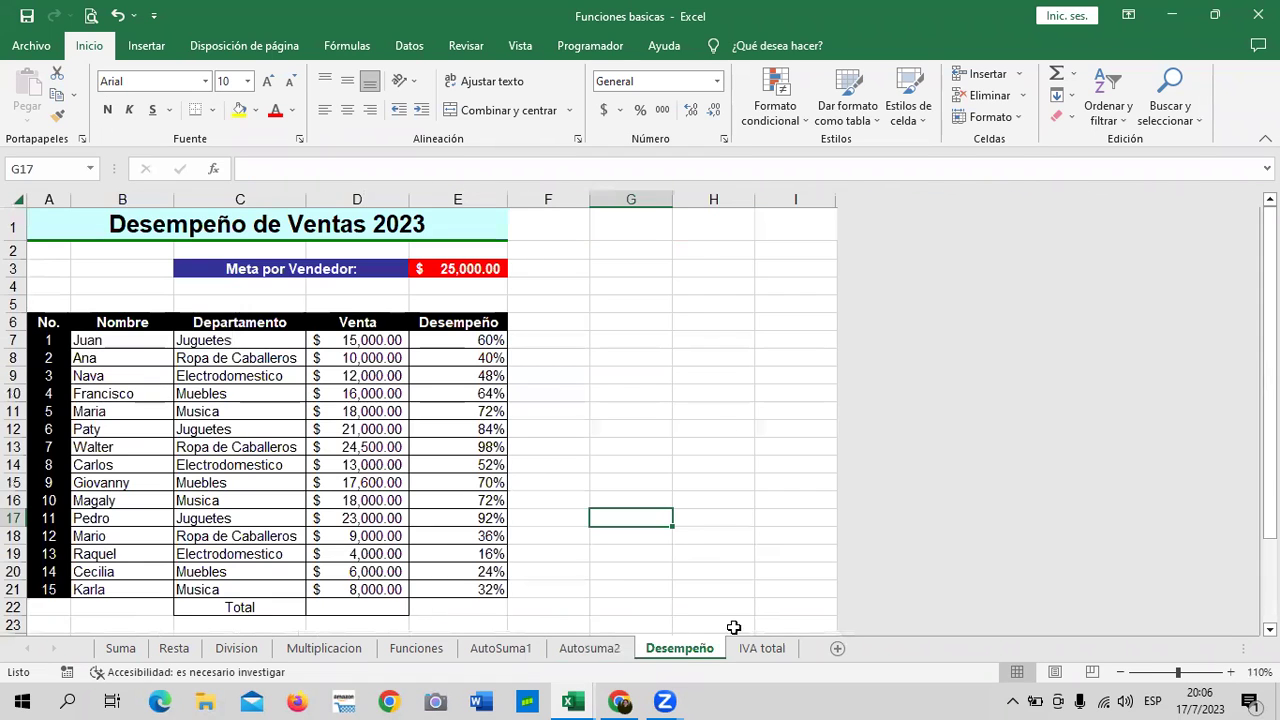
{"action": "left_click", "coordinate": [770, 650]}
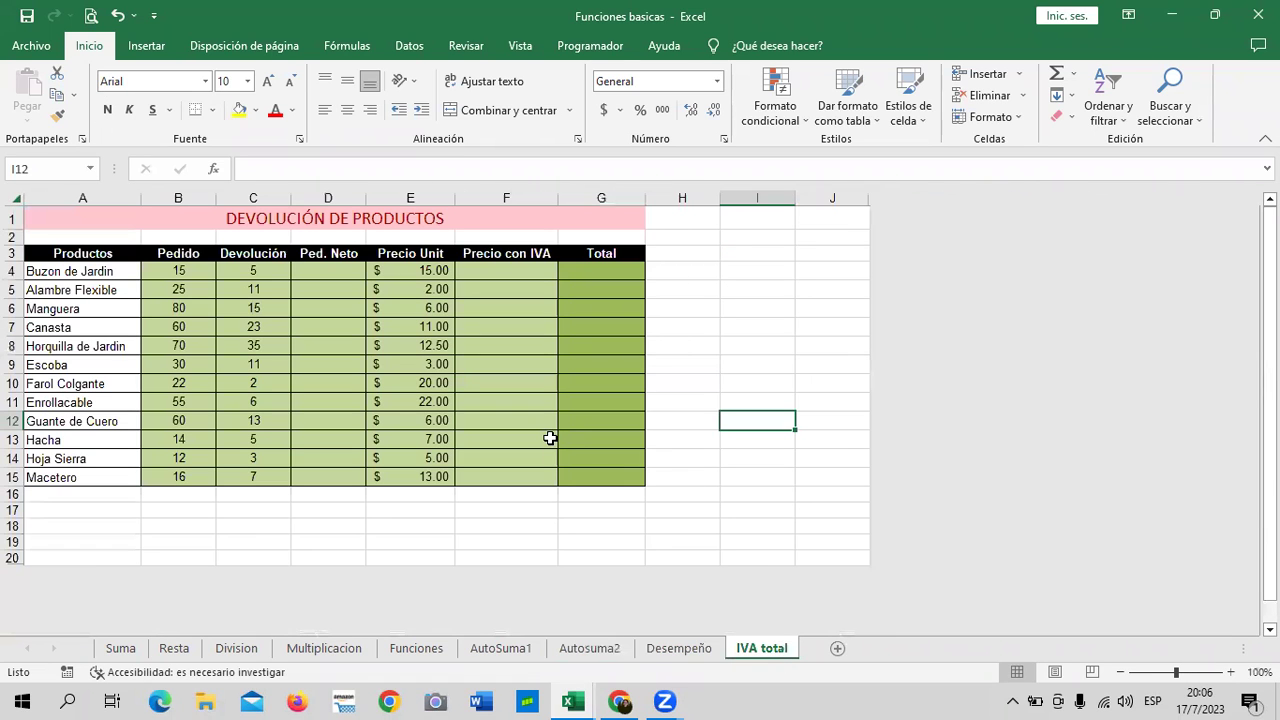
{"action": "left_click", "coordinate": [781, 316]}
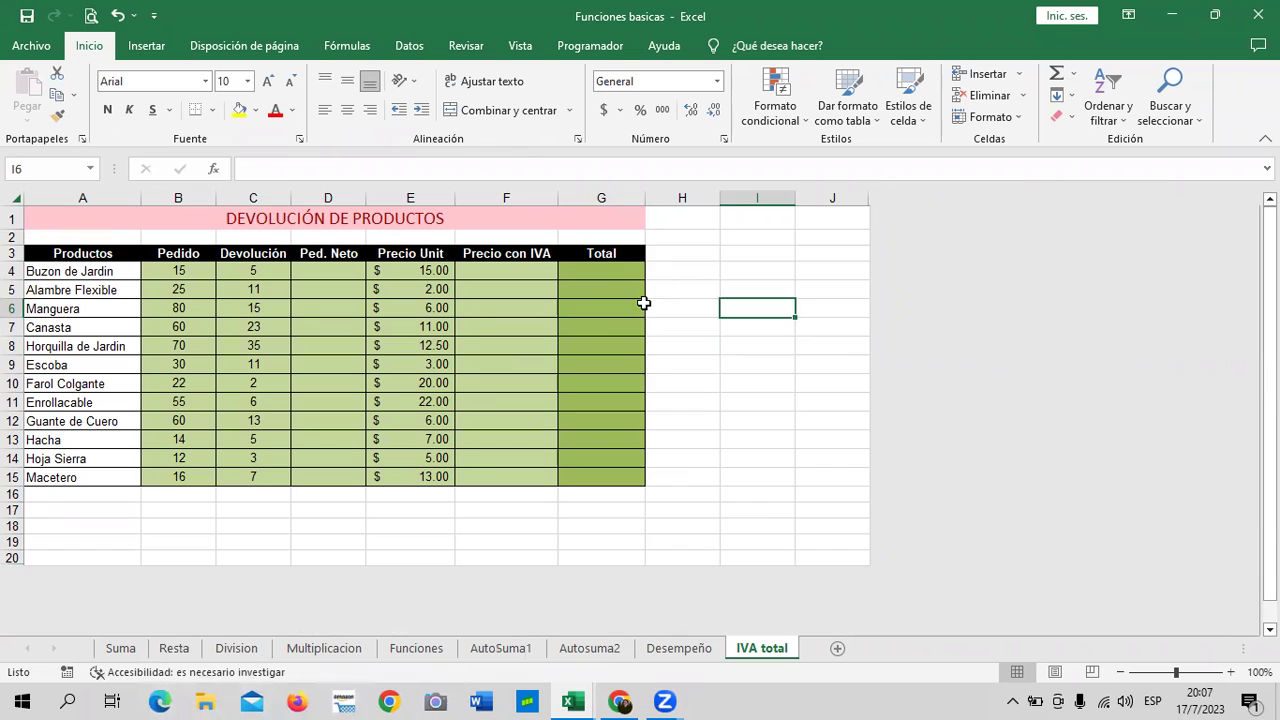
{"action": "left_click", "coordinate": [705, 259]}
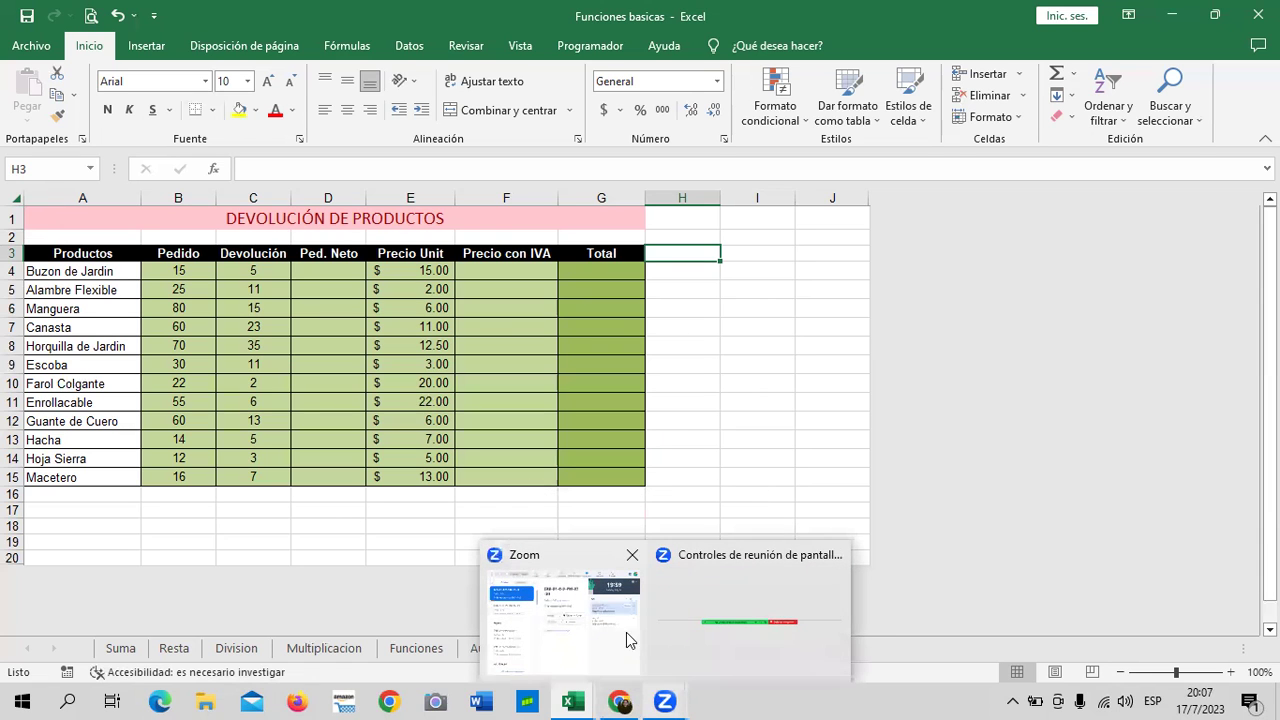
{"action": "mouse_move", "coordinate": [619, 701]}
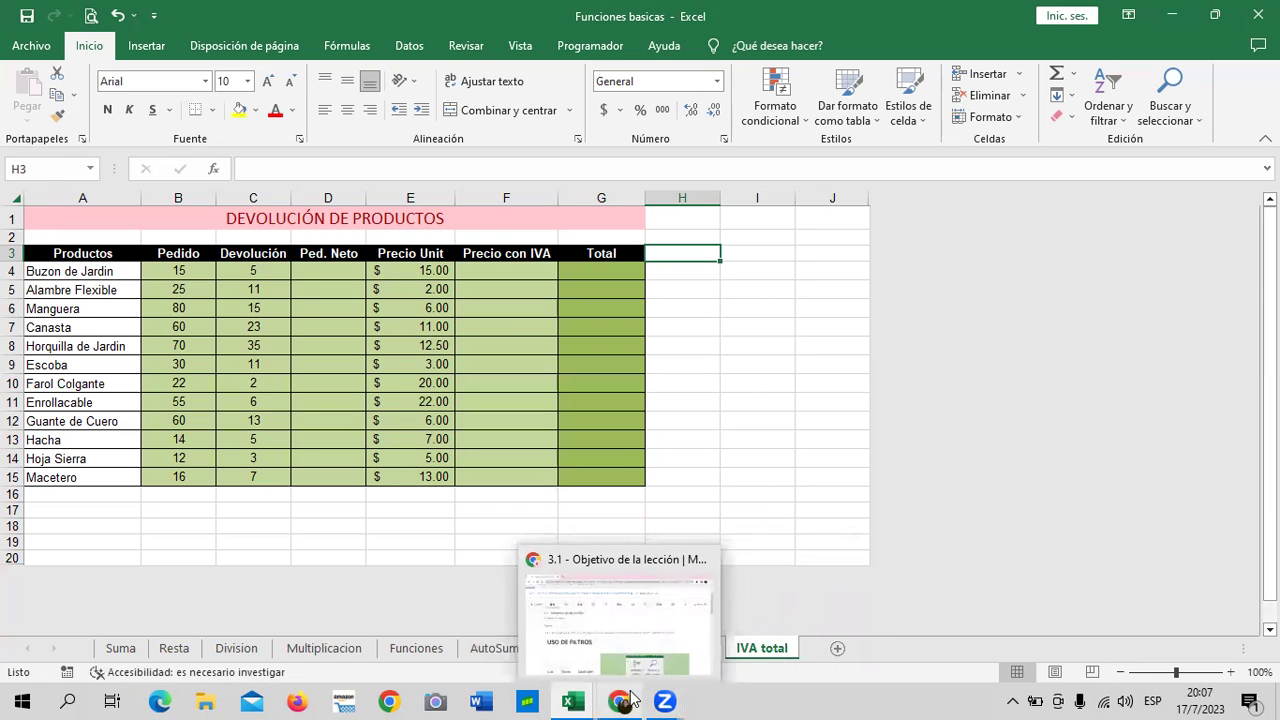
{"action": "left_click", "coordinate": [613, 619]}
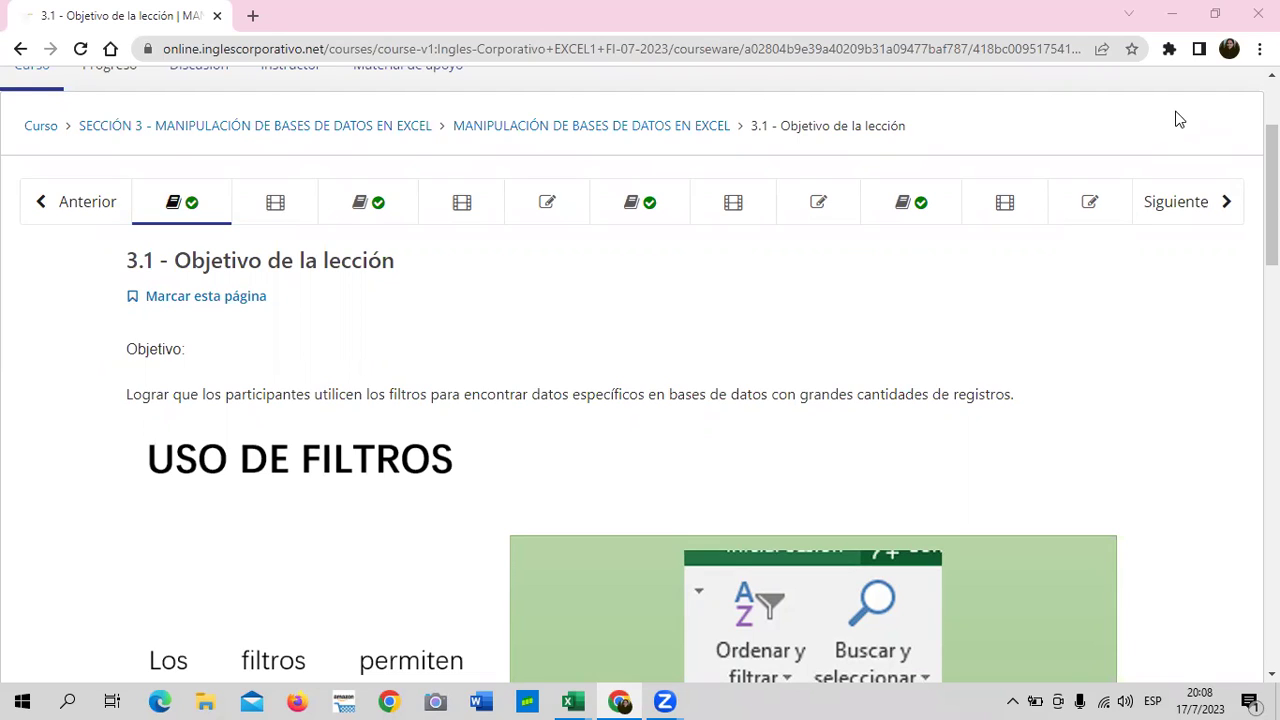
{"action": "mouse_move", "coordinate": [572, 701]}
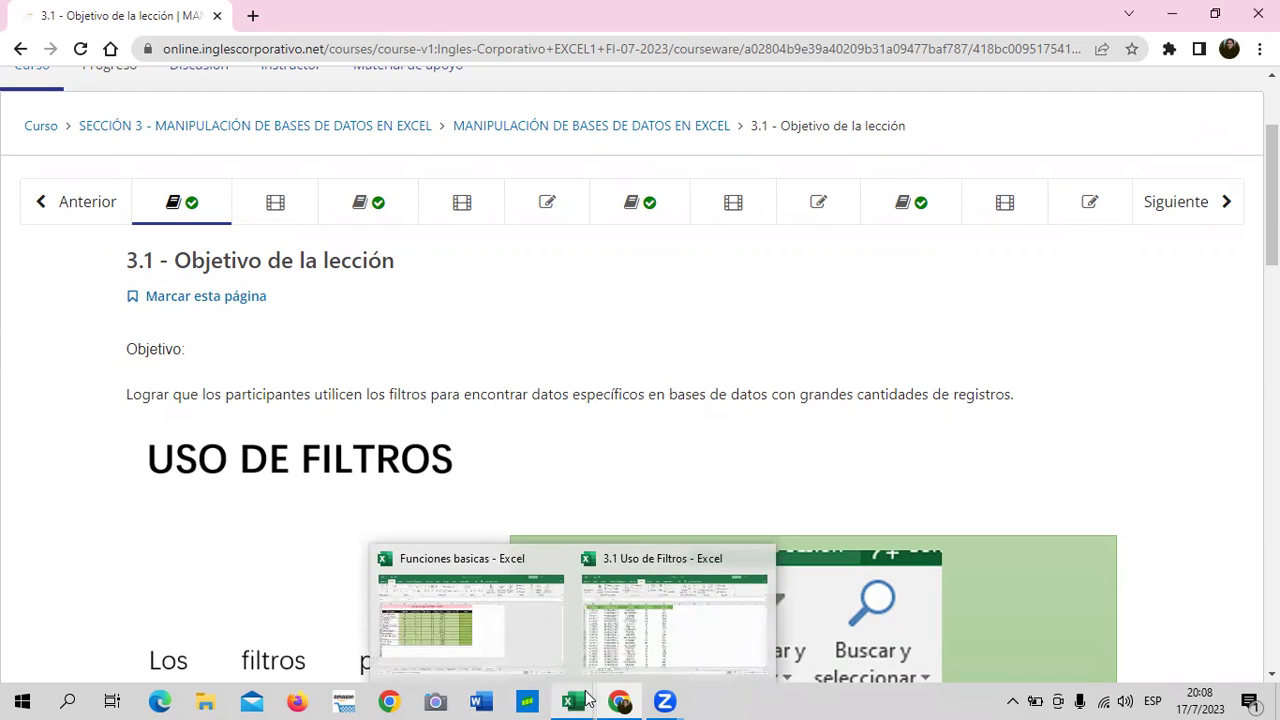
{"action": "left_click", "coordinate": [481, 646]}
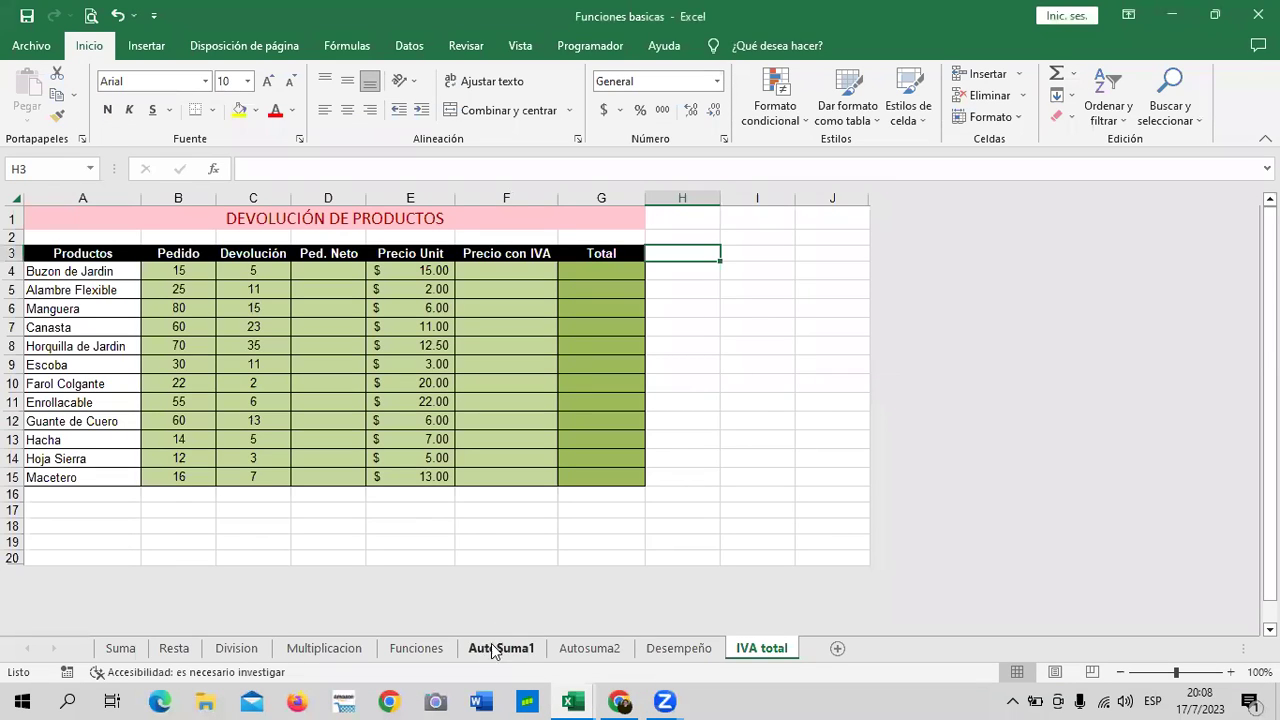
On Autosuma2, clear the Semestre 1 cells H3:H15 and the Total values P4:P15.
{"action": "left_click", "coordinate": [600, 650]}
{"action": "left_click", "coordinate": [634, 541]}
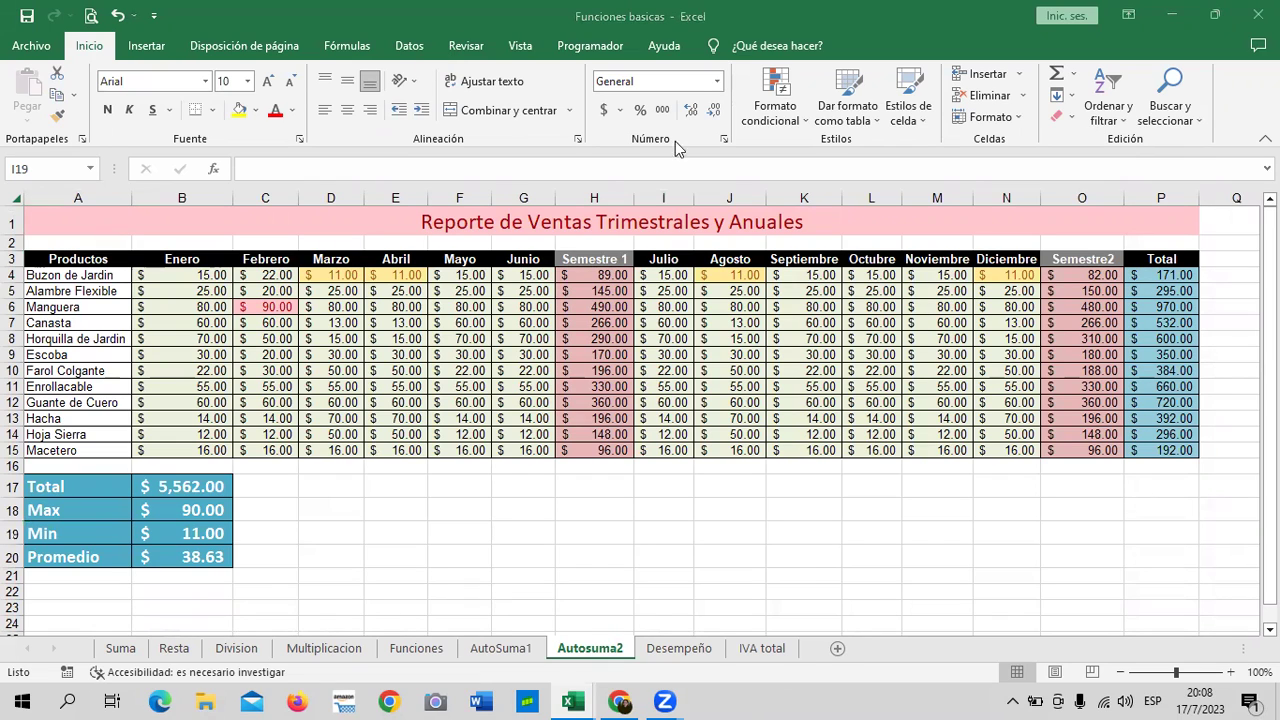
{"action": "left_click", "coordinate": [677, 526]}
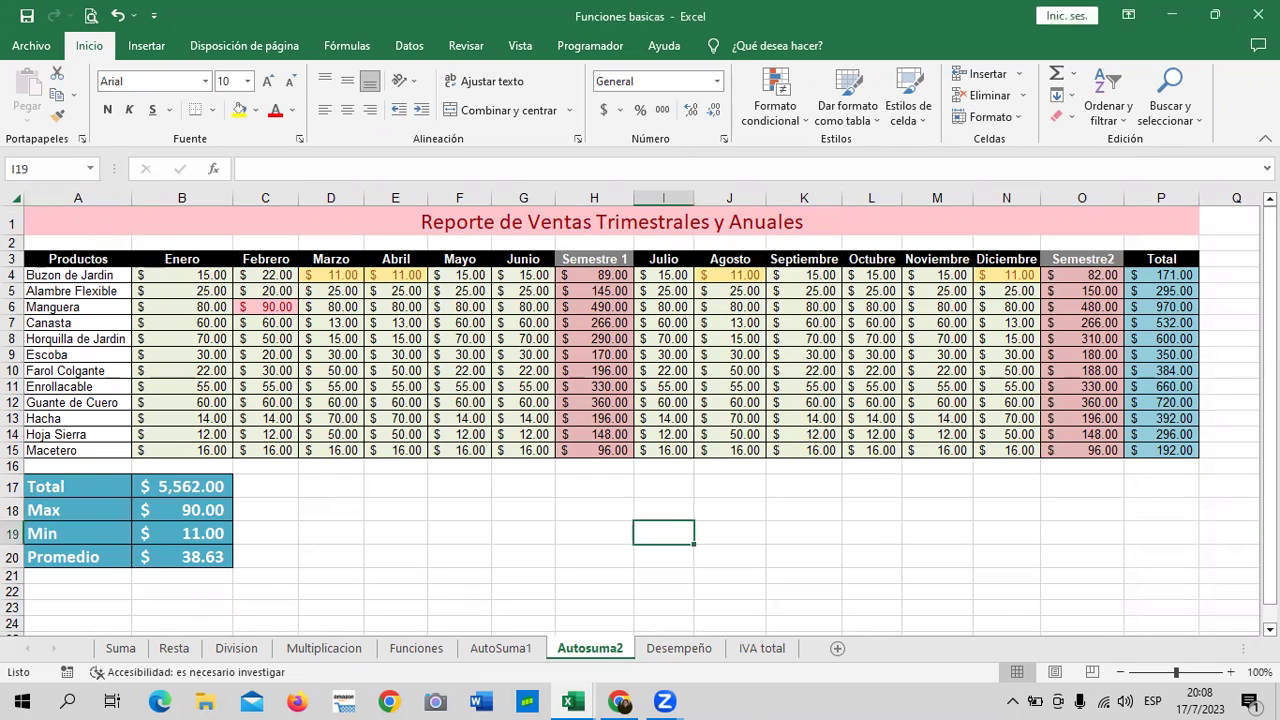
{"action": "left_click_drag", "start_coordinate": [626, 266], "coordinate": [616, 452]}
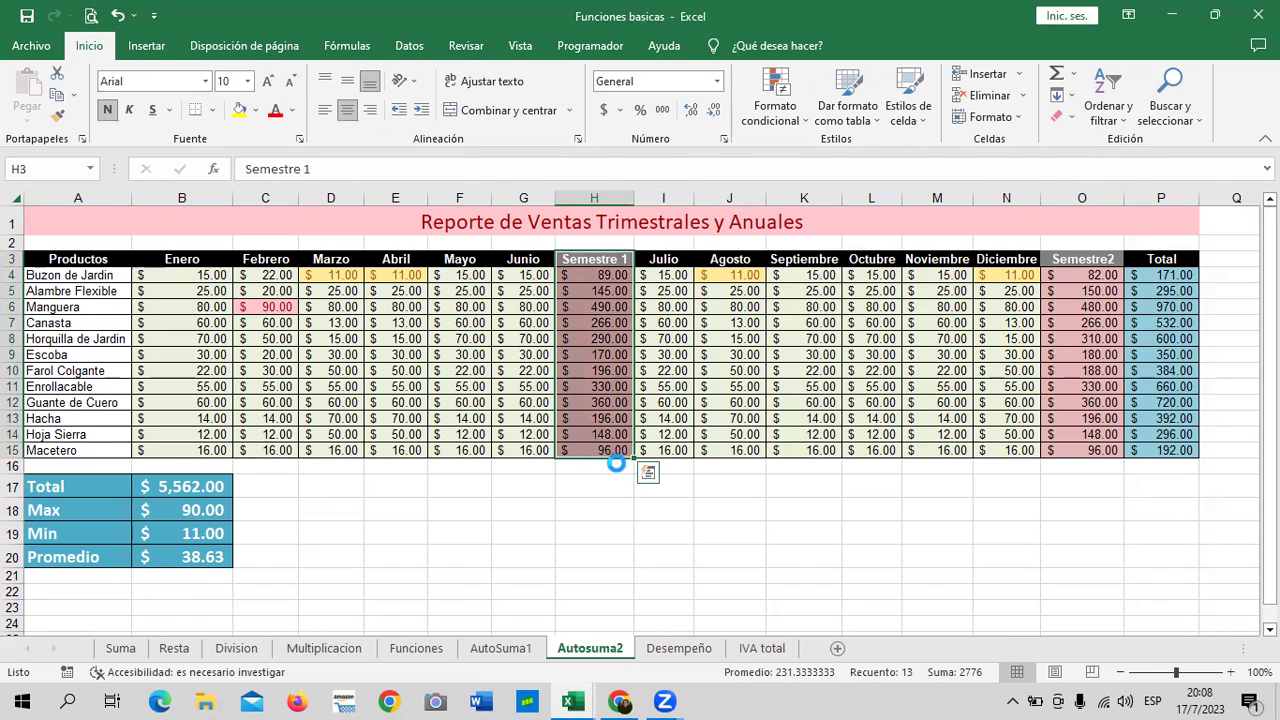
{"action": "key", "text": "Delete"}
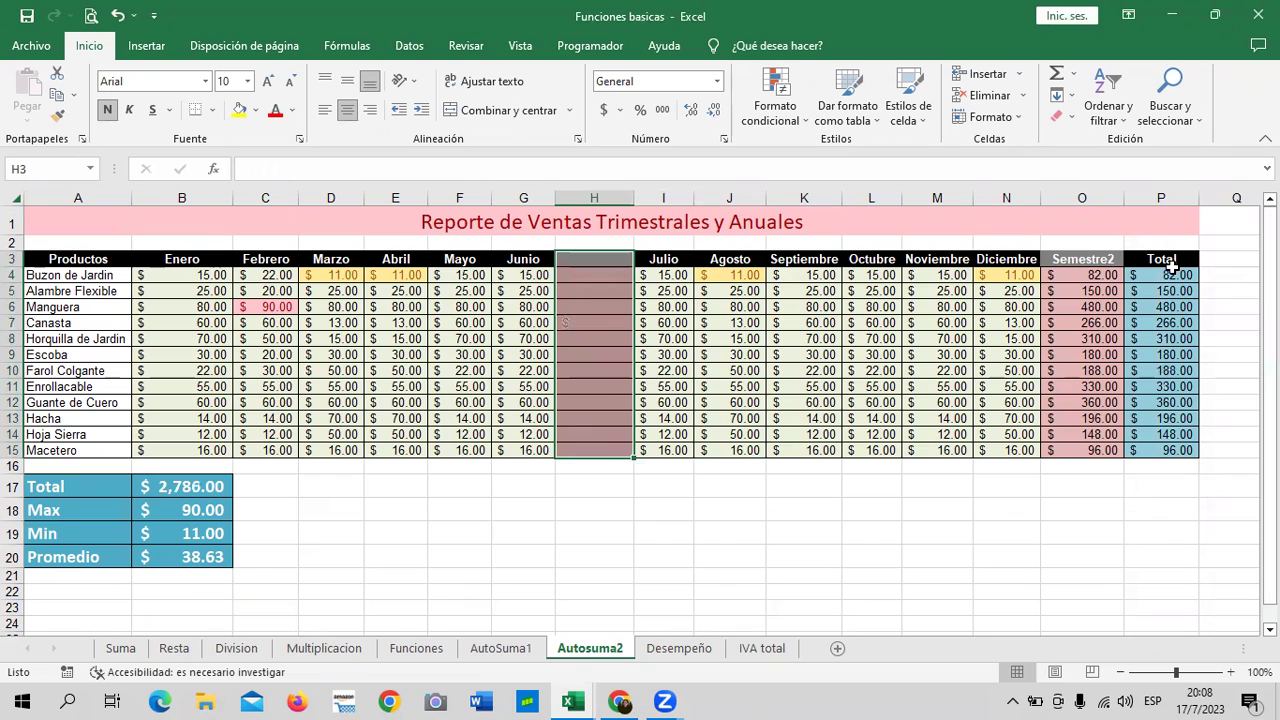
{"action": "left_click_drag", "start_coordinate": [1152, 425], "coordinate": [1163, 425]}
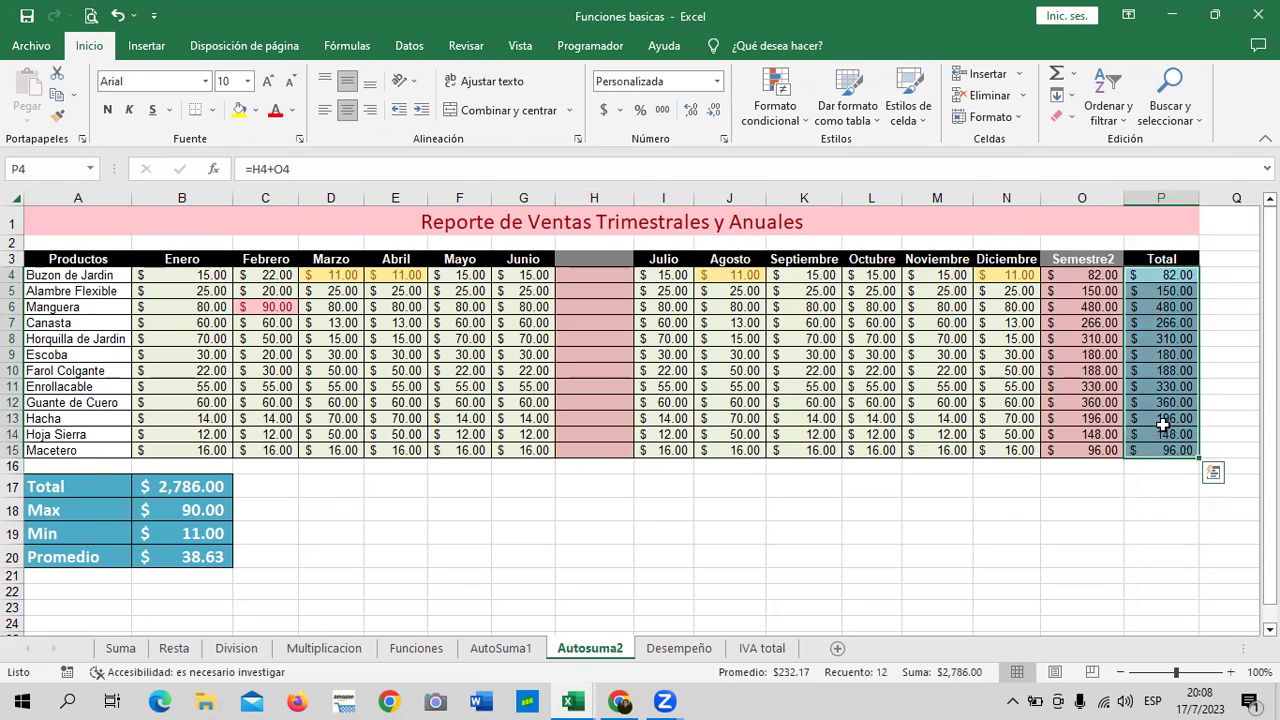
{"action": "key", "text": "Delete"}
{"action": "left_click", "coordinate": [788, 562]}
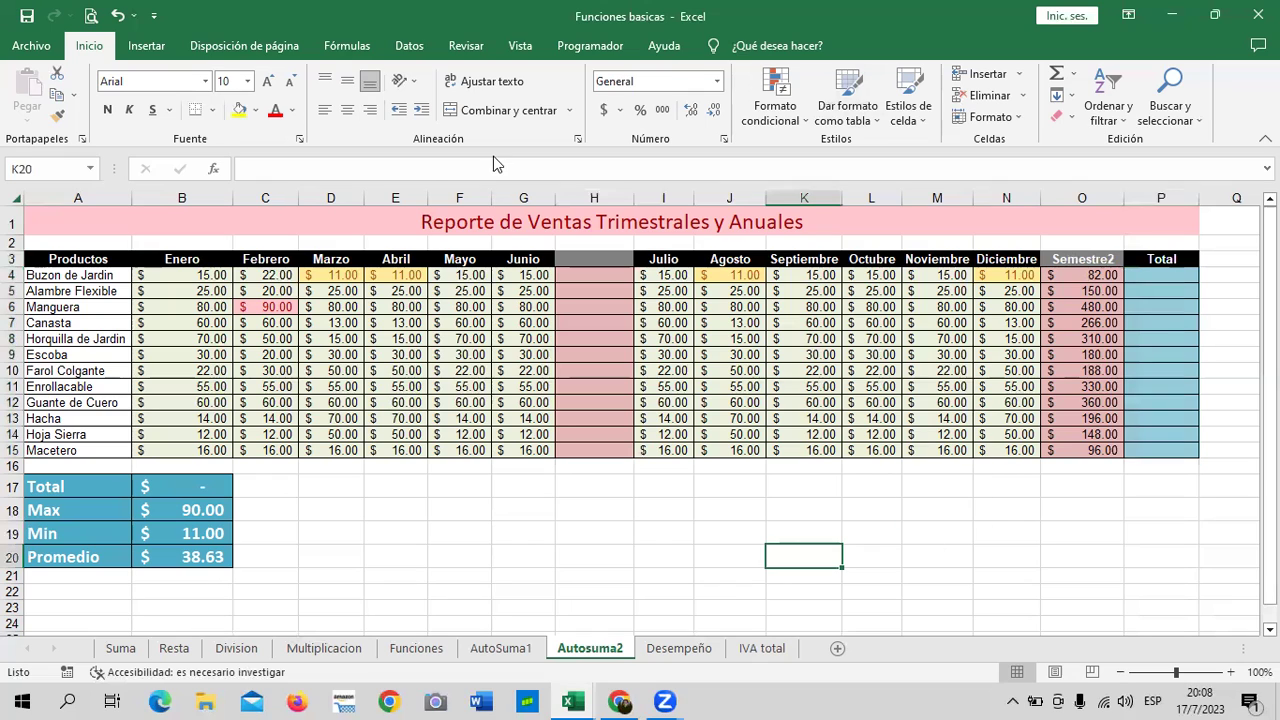
Start an AutoSum in H4 totaling Buzon de Jardin's Enero to Junio sales (B4:G4).
{"action": "left_click", "coordinate": [664, 306]}
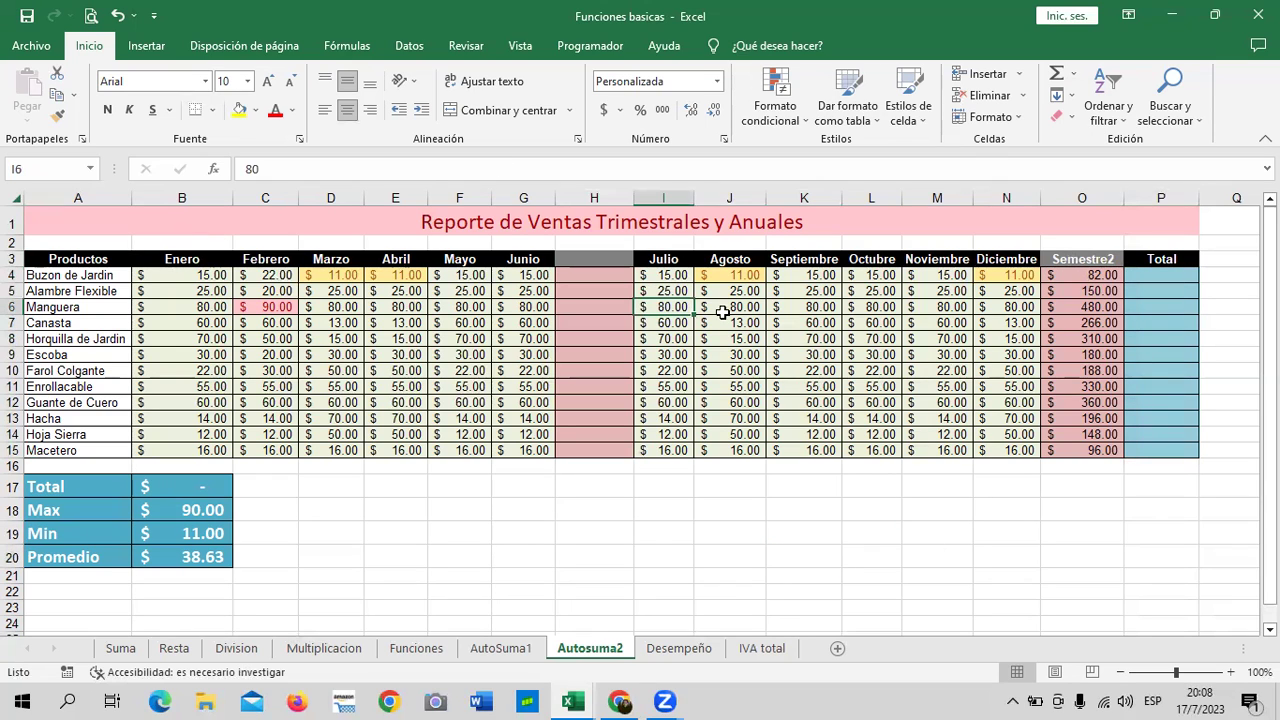
{"action": "left_click", "coordinate": [700, 503]}
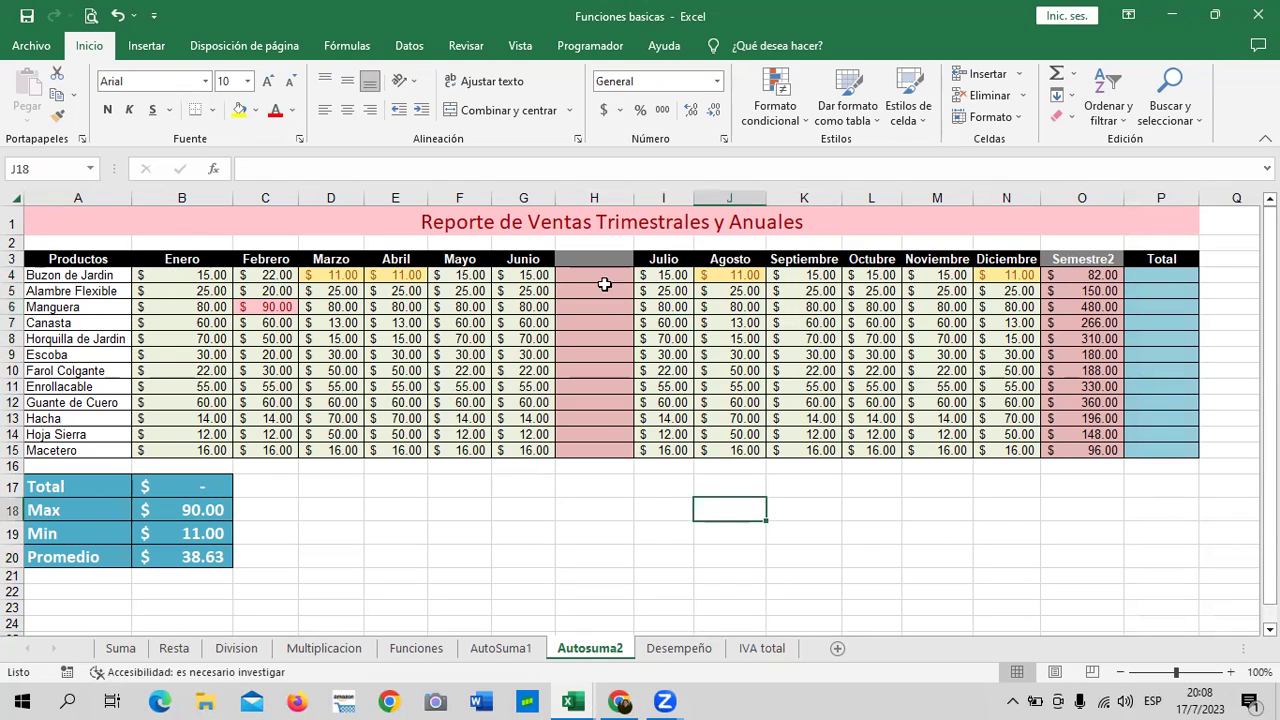
{"action": "left_click", "coordinate": [595, 272]}
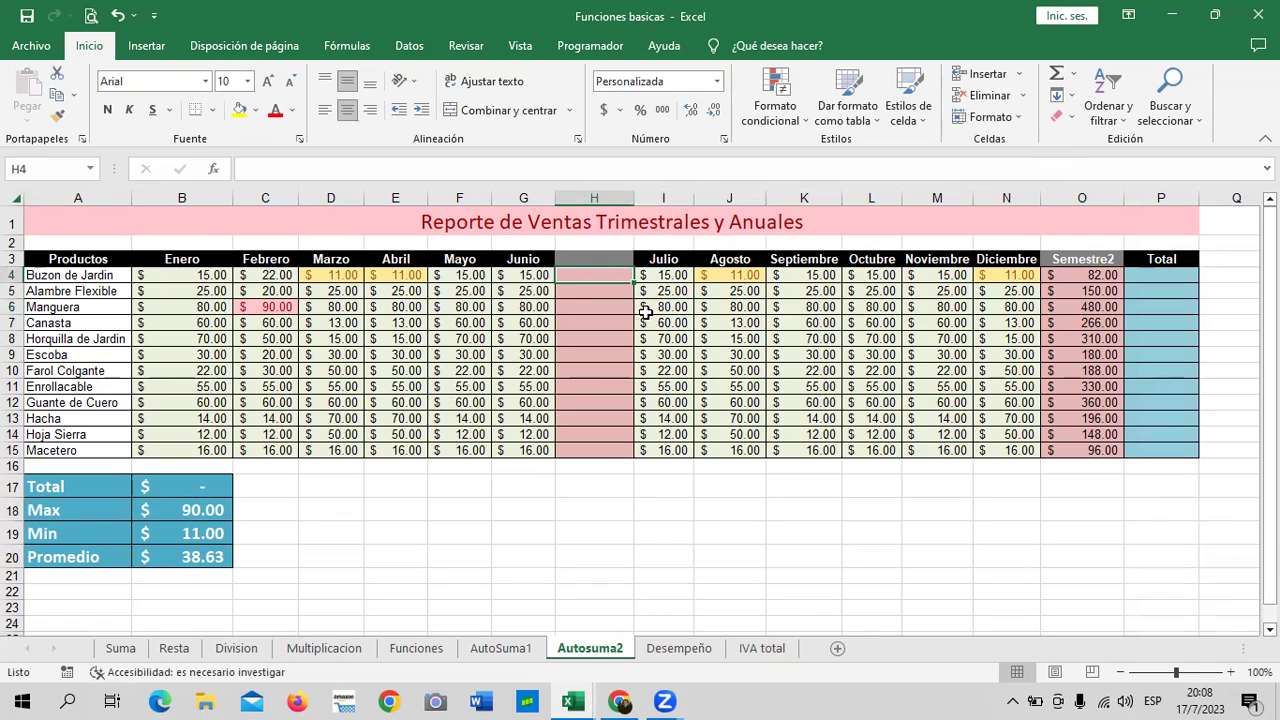
{"action": "left_click", "coordinate": [665, 370]}
{"action": "left_click", "coordinate": [608, 272]}
{"action": "left_click", "coordinate": [1057, 80]}
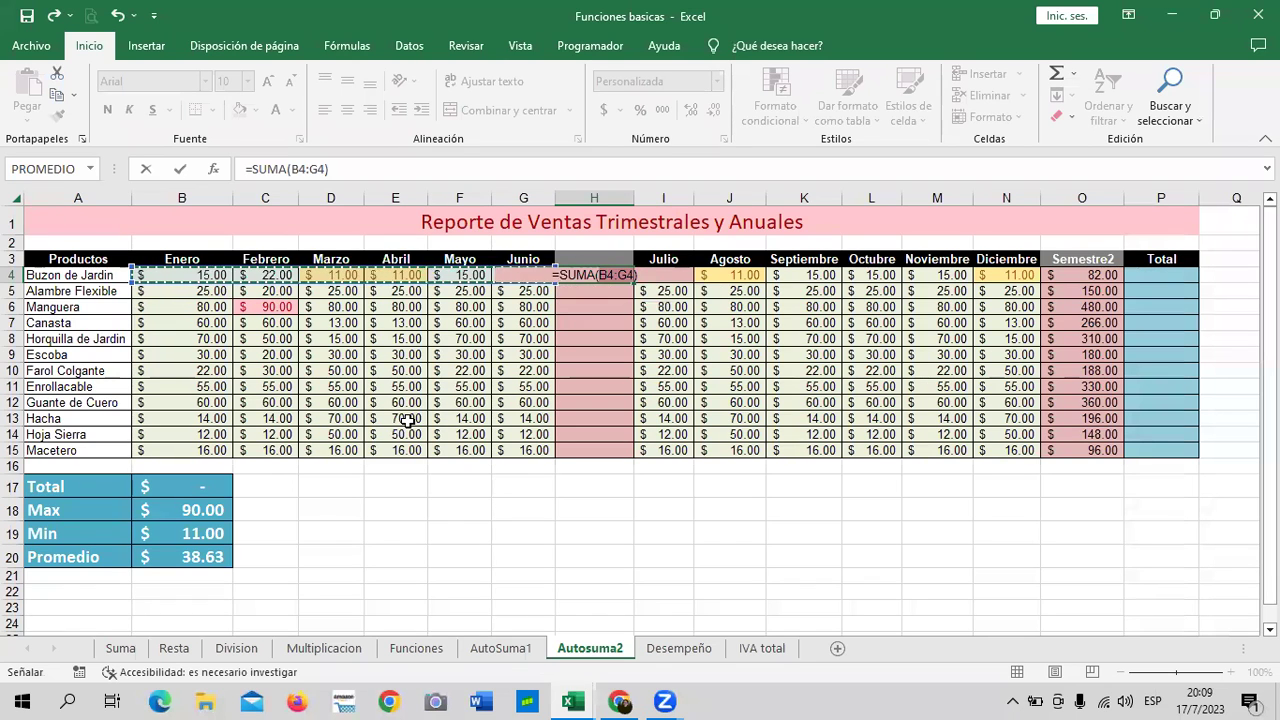
Confirm =SUMA(B4:G4) in H4, giving 89.00.
{"action": "key", "text": "Return"}
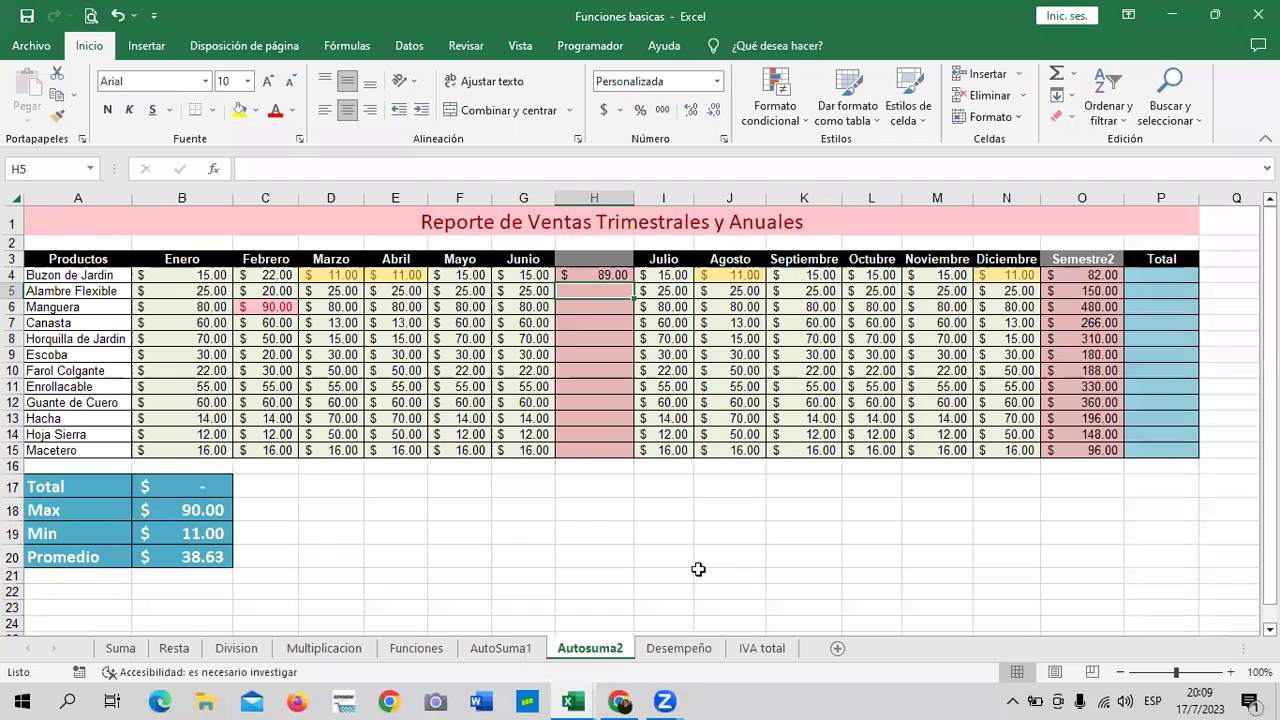
{"action": "left_click", "coordinate": [600, 275]}
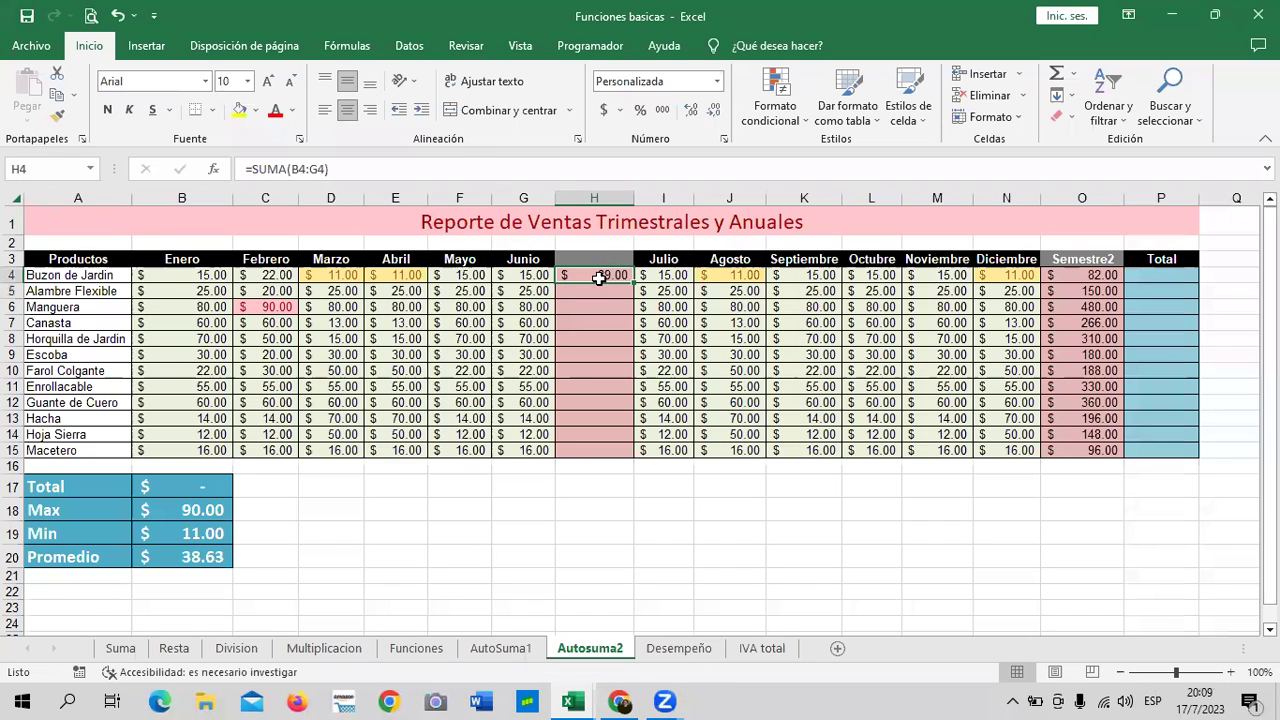
{"action": "left_click", "coordinate": [597, 385]}
{"action": "left_click", "coordinate": [600, 275]}
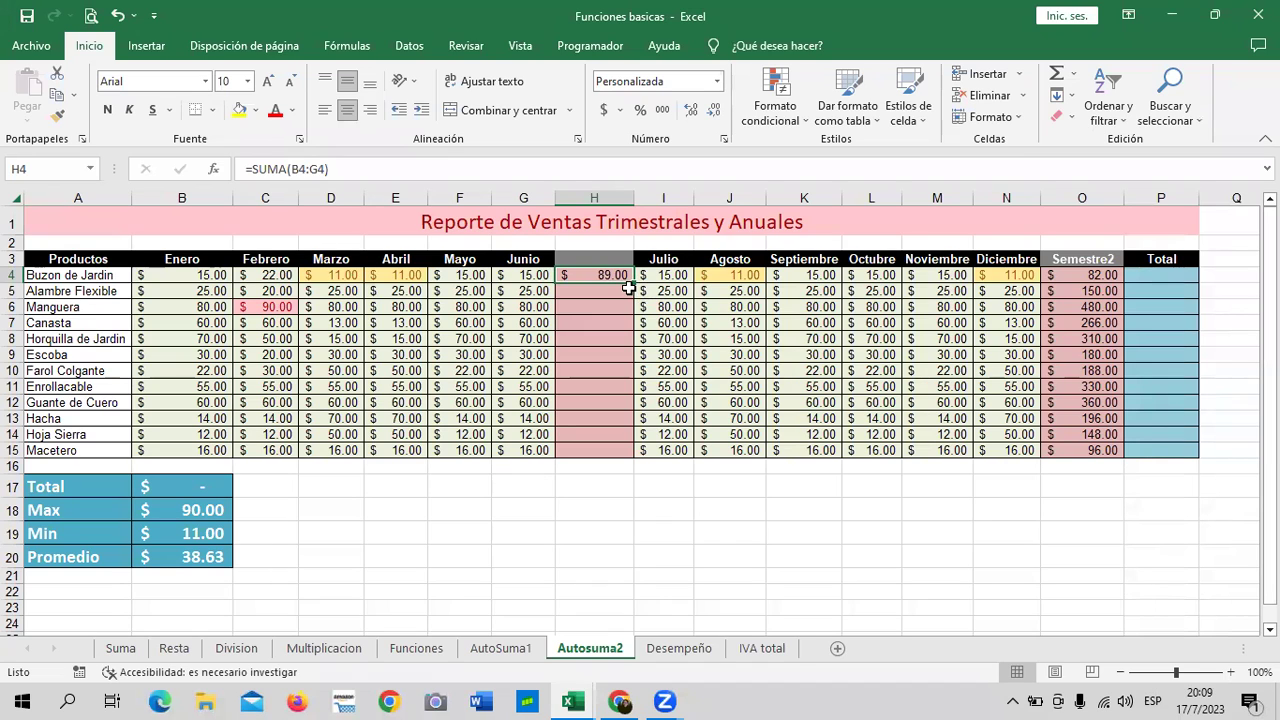
{"action": "mouse_move", "coordinate": [628, 288]}
{"action": "left_mouse_down"}
{"action": "mouse_move", "coordinate": [597, 272]}
{"action": "mouse_move", "coordinate": [615, 286]}
{"action": "left_mouse_up"}
{"action": "left_click_drag", "start_coordinate": [600, 275], "coordinate": [598, 448]}
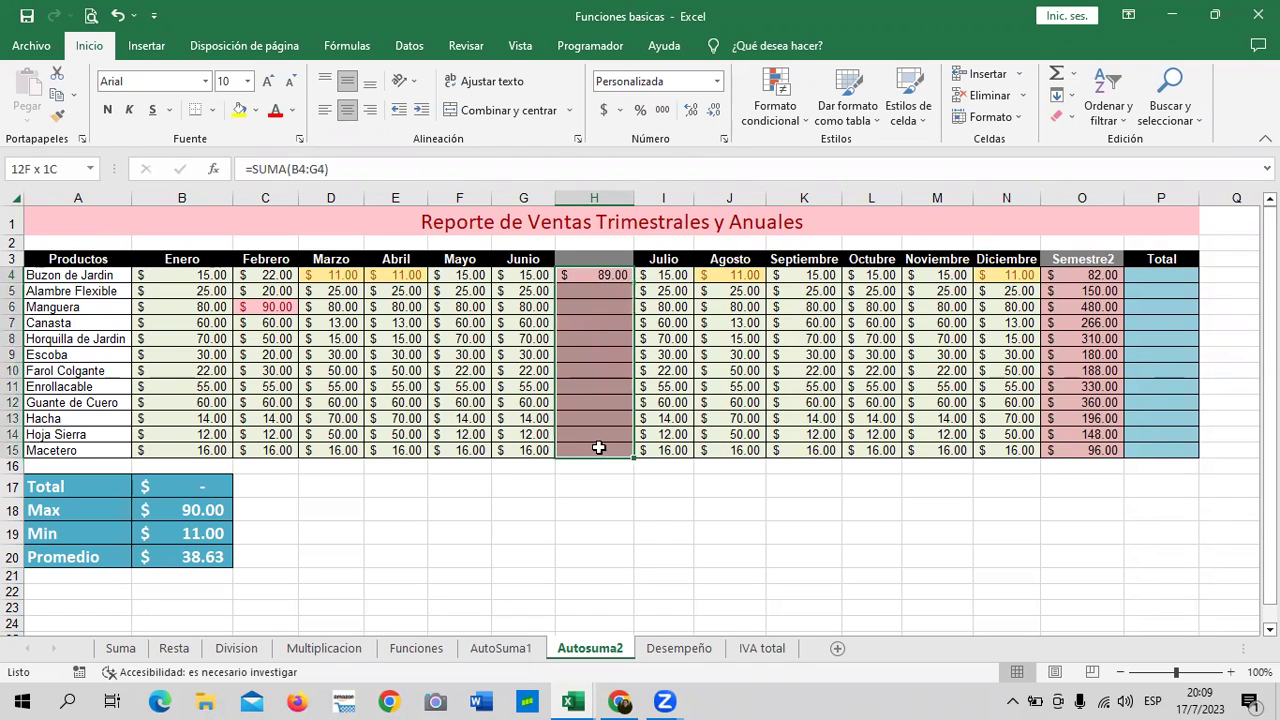
{"action": "left_click", "coordinate": [742, 553]}
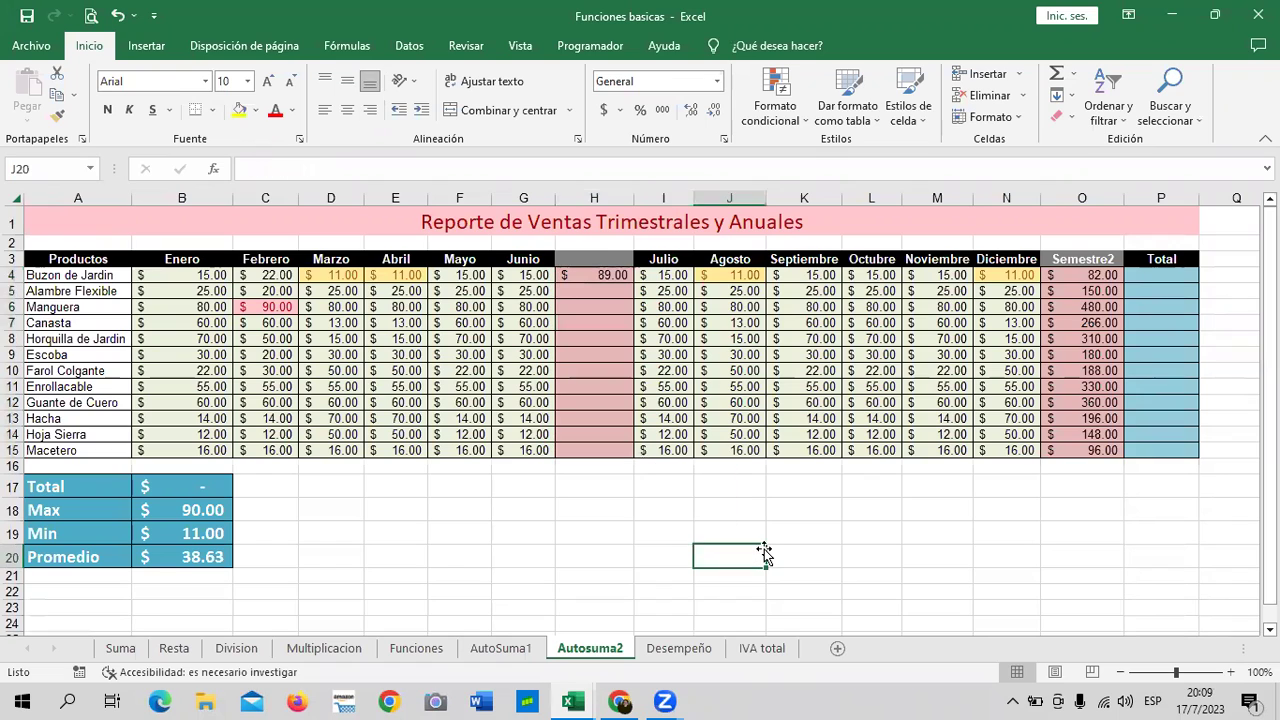
Copy H4's January–June sum down through H15 for every product.
{"action": "left_click", "coordinate": [603, 277]}
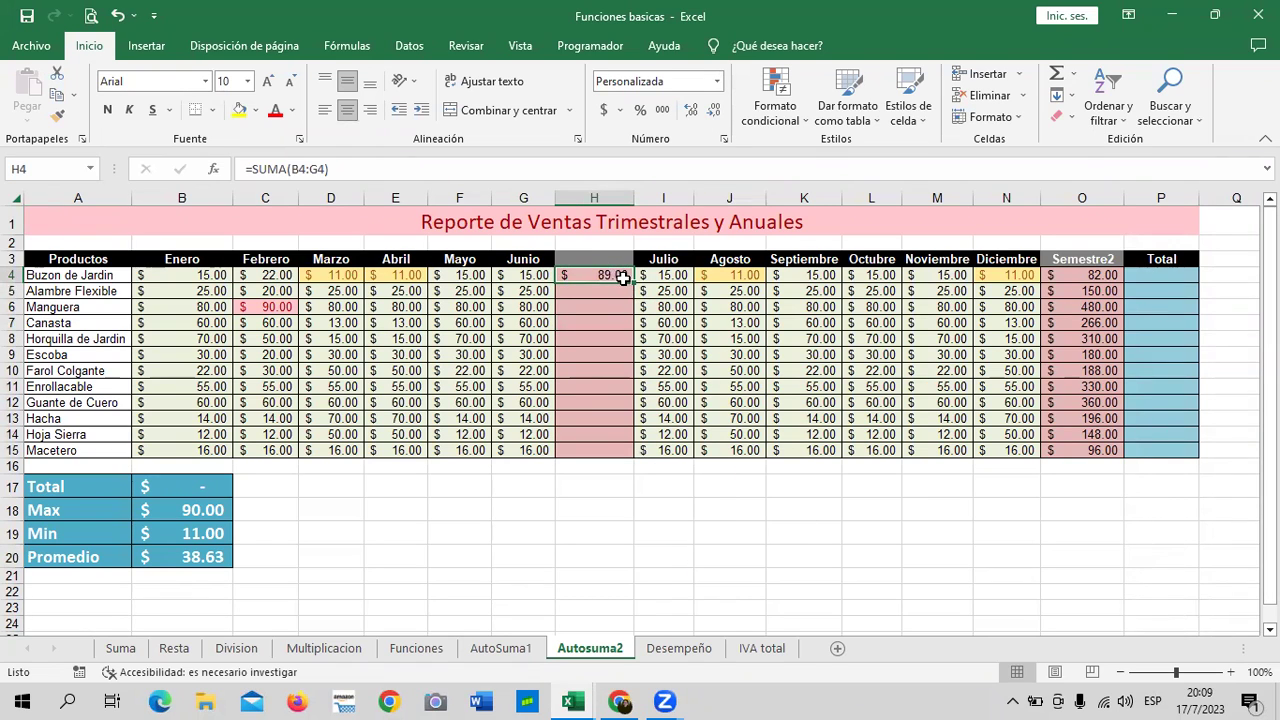
{"action": "left_click_drag", "start_coordinate": [622, 277], "coordinate": [616, 451]}
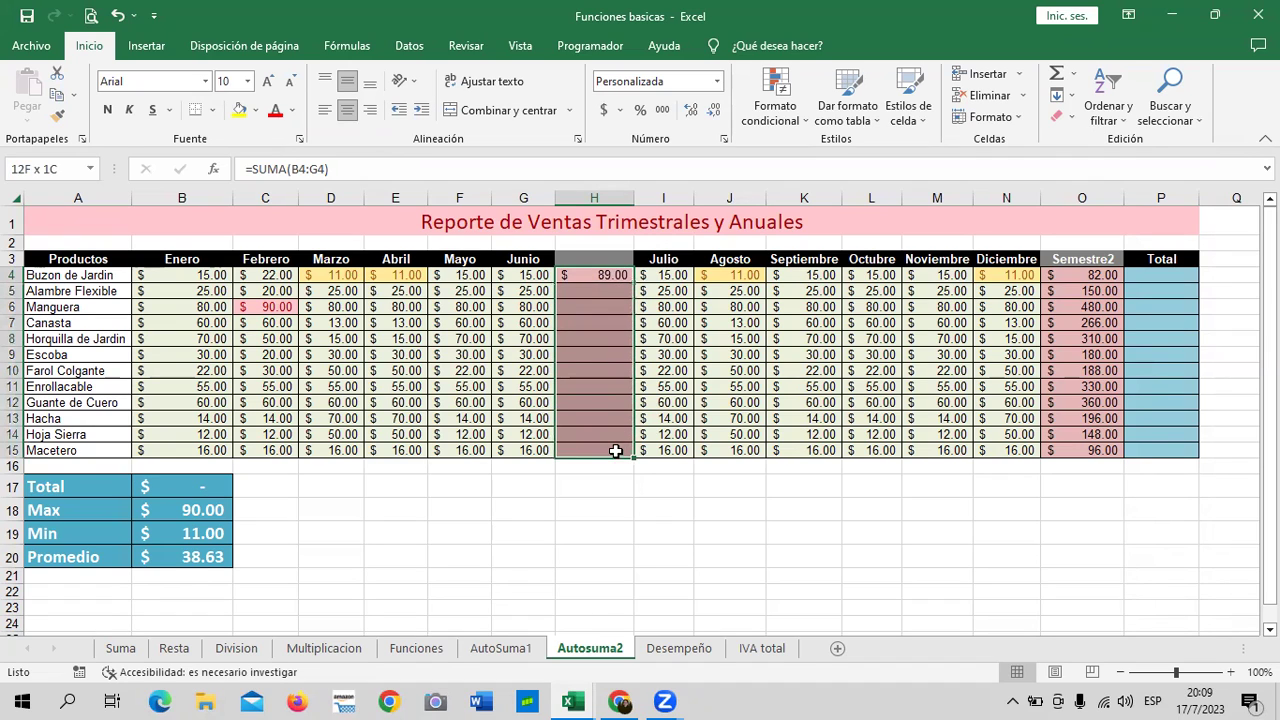
{"action": "left_click", "coordinate": [700, 590]}
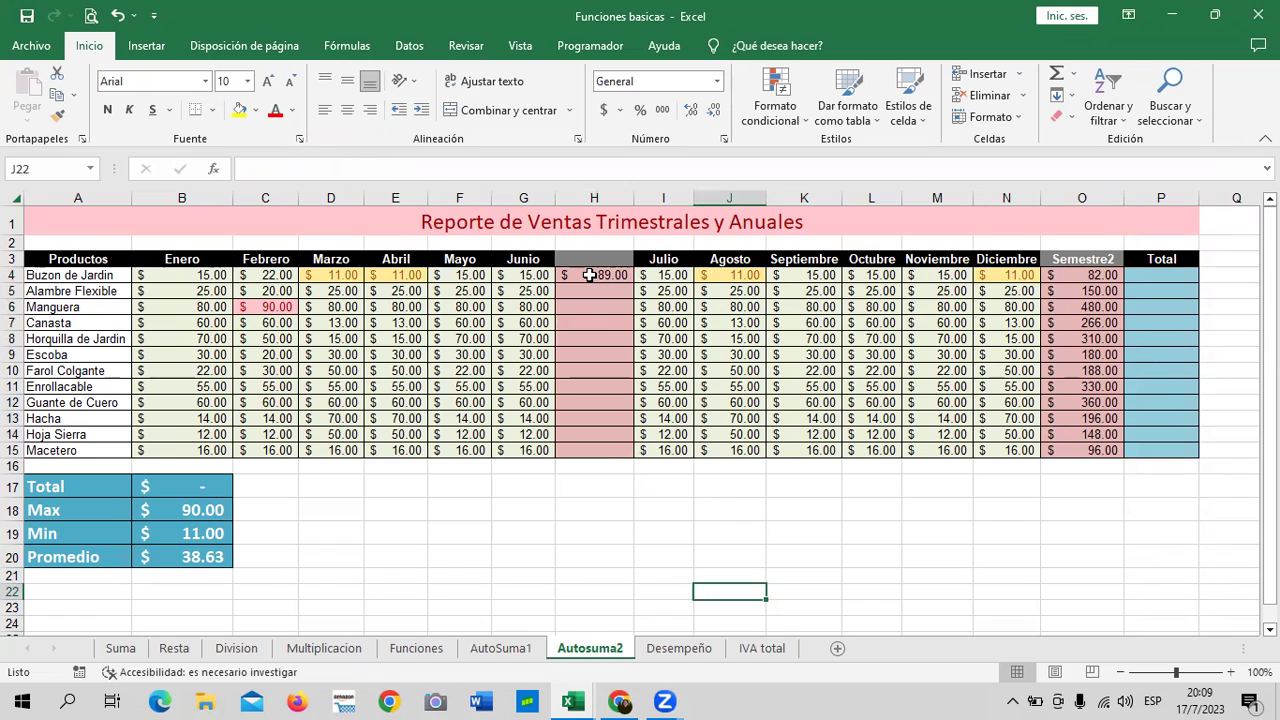
{"action": "left_click", "coordinate": [616, 272]}
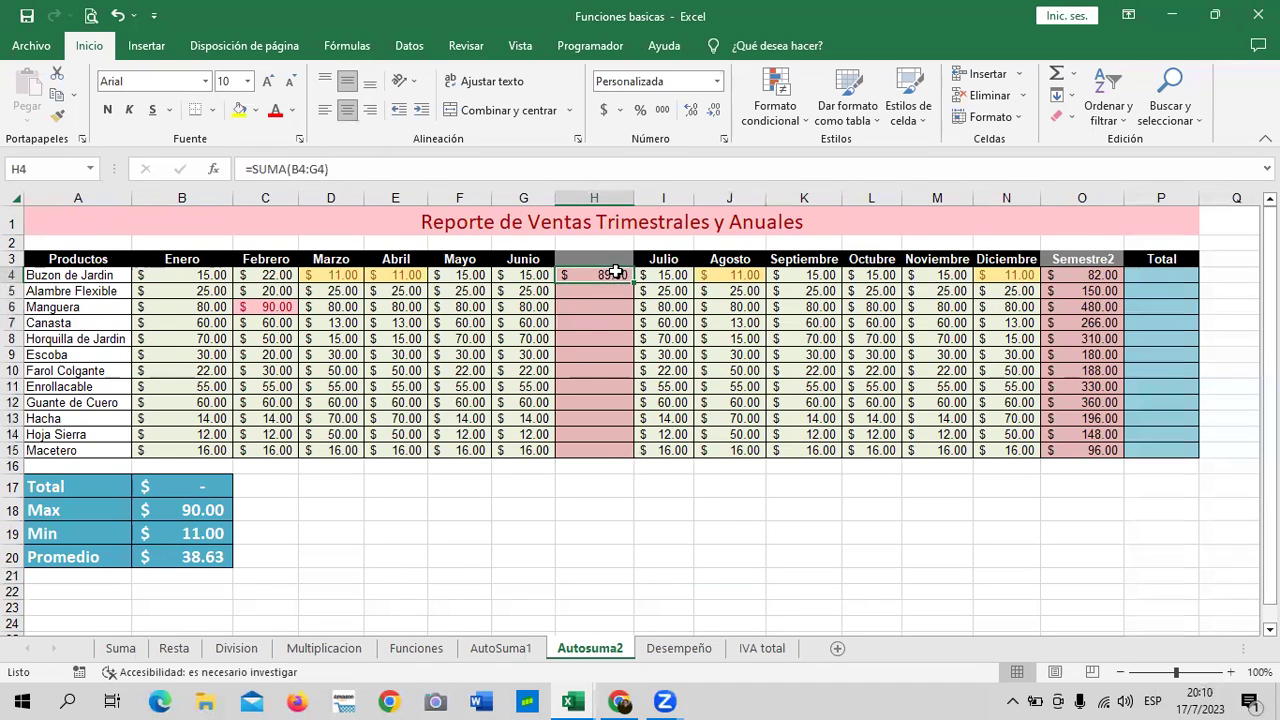
{"action": "left_click", "coordinate": [593, 327]}
{"action": "key", "text": "Up"}
{"action": "key", "text": "Up"}
{"action": "key", "text": "Up"}
{"action": "left_click_drag", "start_coordinate": [631, 283], "coordinate": [611, 466]}
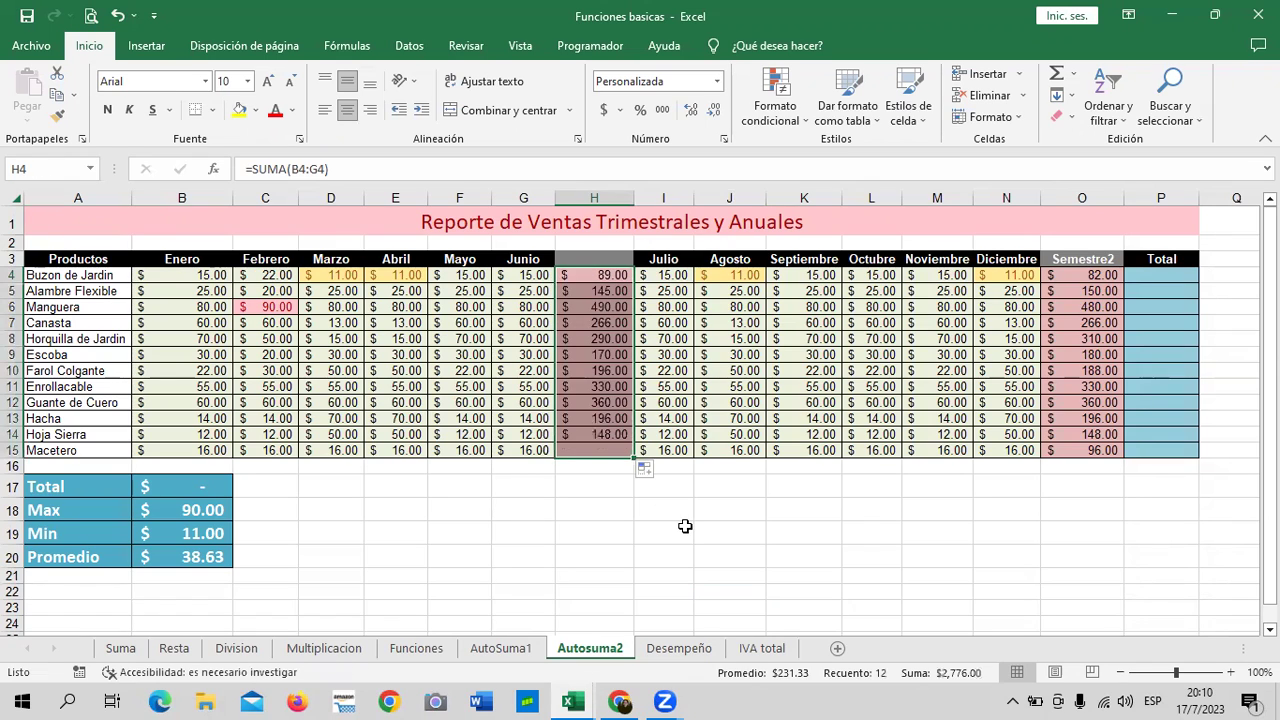
{"action": "left_click", "coordinate": [720, 528]}
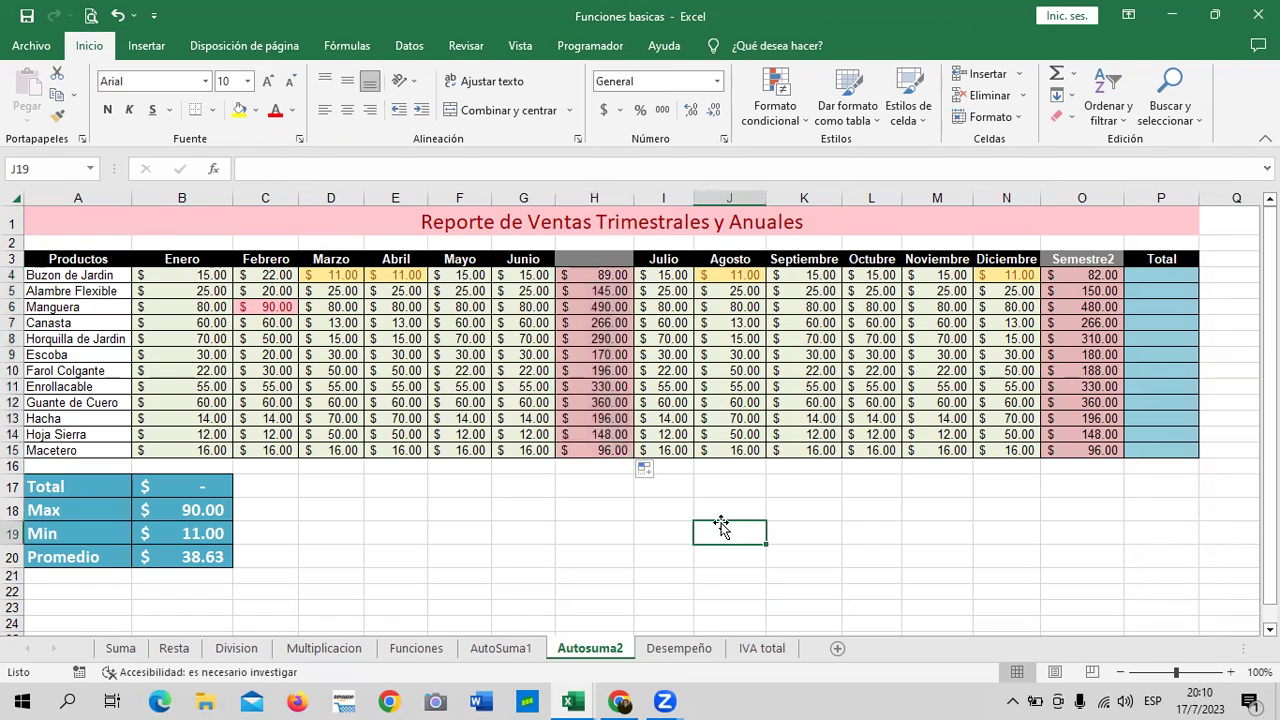
{"action": "left_click", "coordinate": [735, 487]}
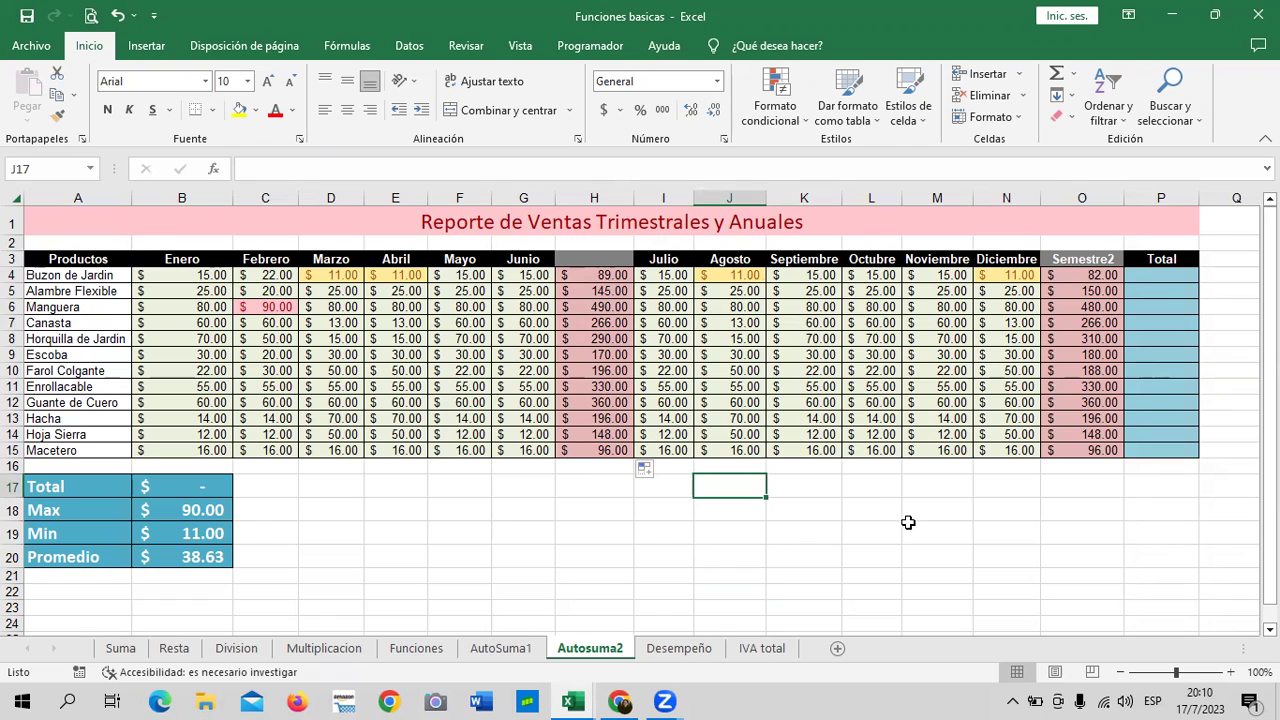
{"action": "left_click", "coordinate": [740, 510]}
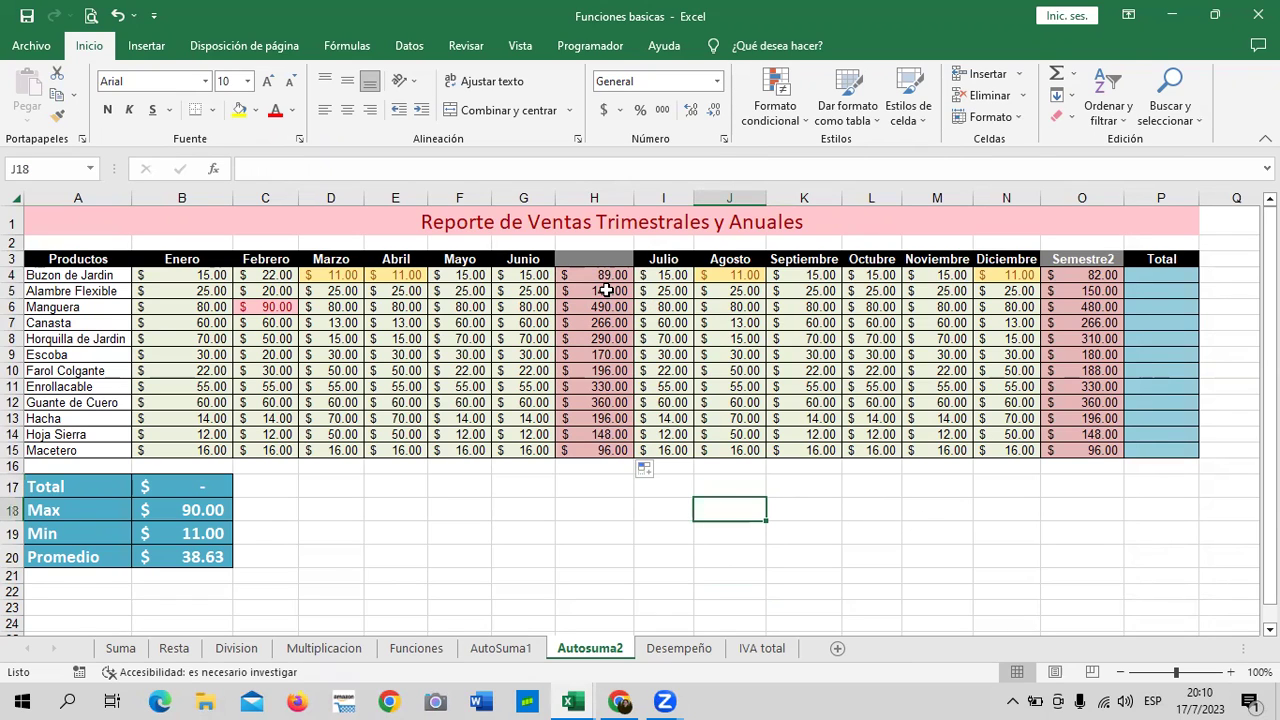
{"action": "left_click", "coordinate": [1163, 275]}
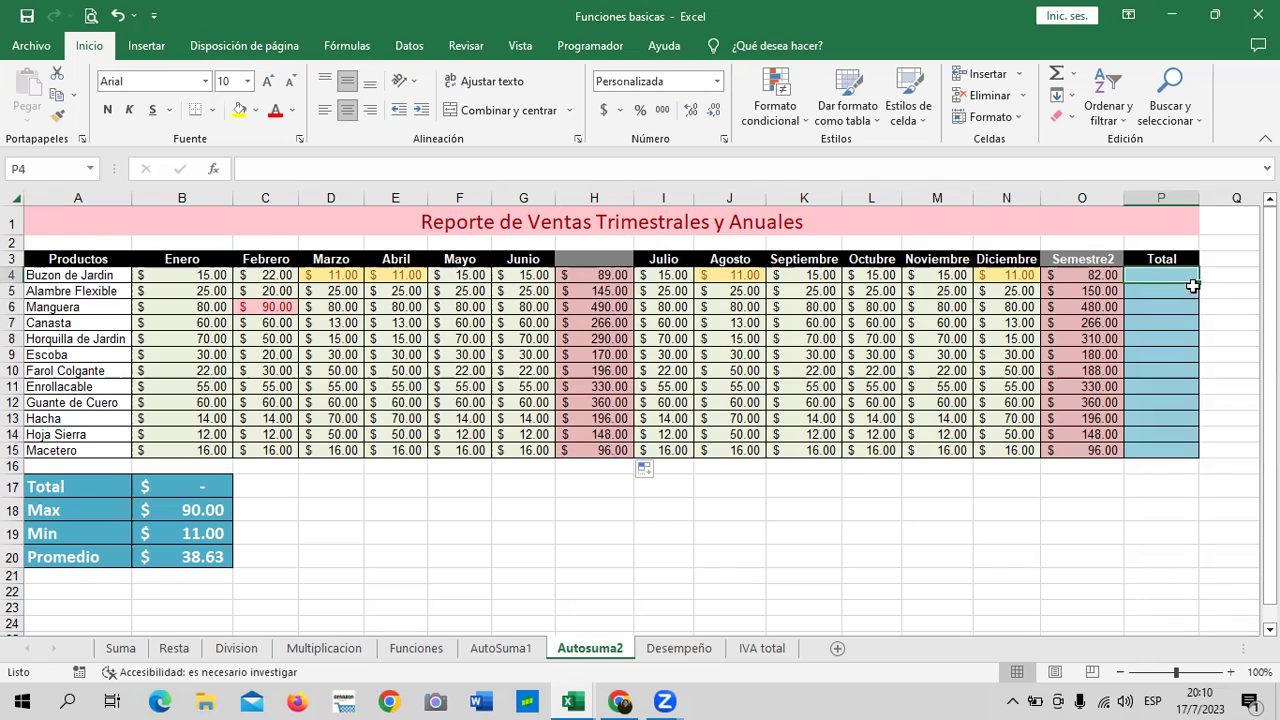
{"action": "left_click_drag", "start_coordinate": [1069, 268], "coordinate": [1086, 451]}
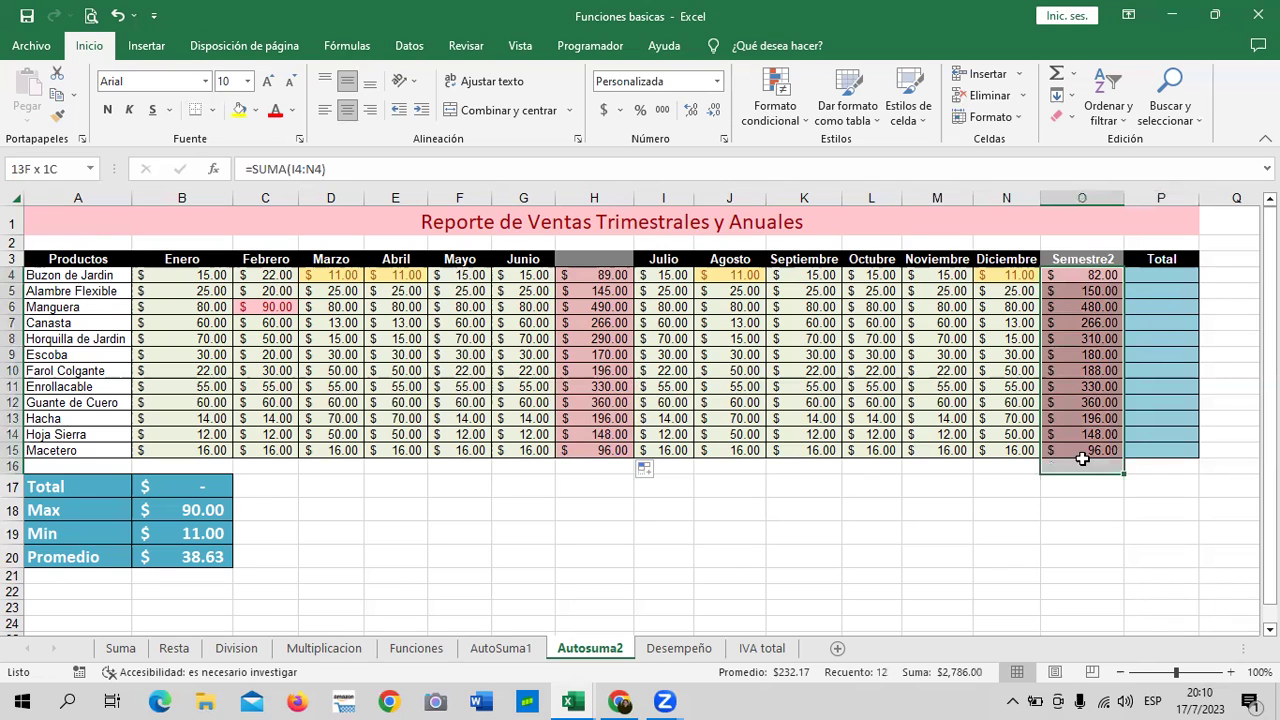
{"action": "left_click", "coordinate": [1143, 339]}
{"action": "left_click_drag", "start_coordinate": [1102, 290], "coordinate": [1085, 447]}
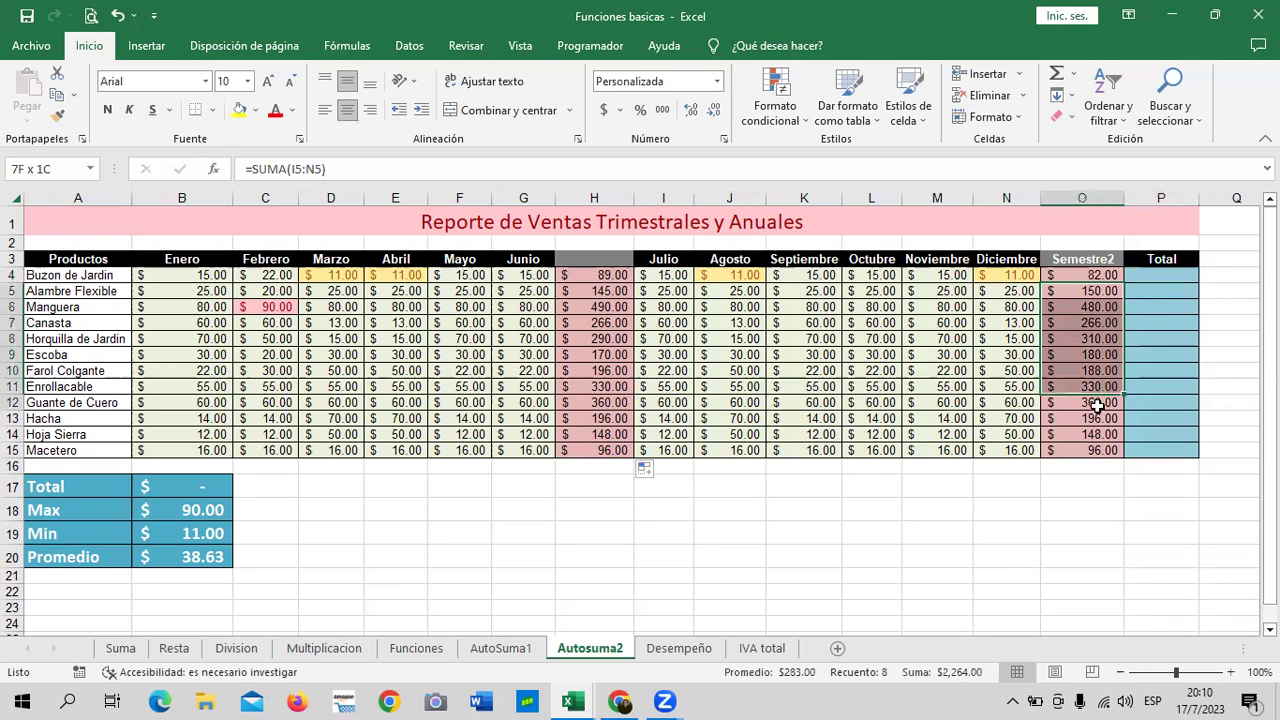
{"action": "key", "text": "Delete"}
{"action": "left_click_drag", "start_coordinate": [1085, 530], "coordinate": [1098, 552]}
{"action": "left_click", "coordinate": [1088, 273]}
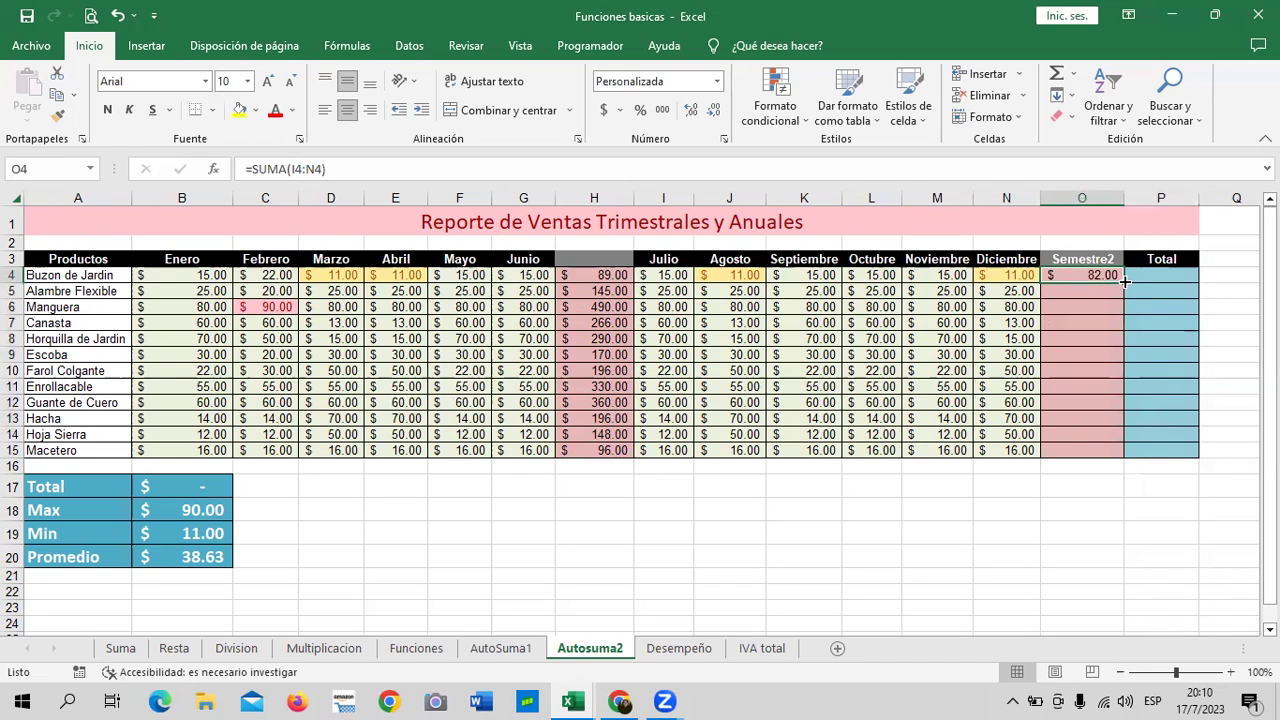
{"action": "left_click_drag", "start_coordinate": [1124, 283], "coordinate": [1125, 455]}
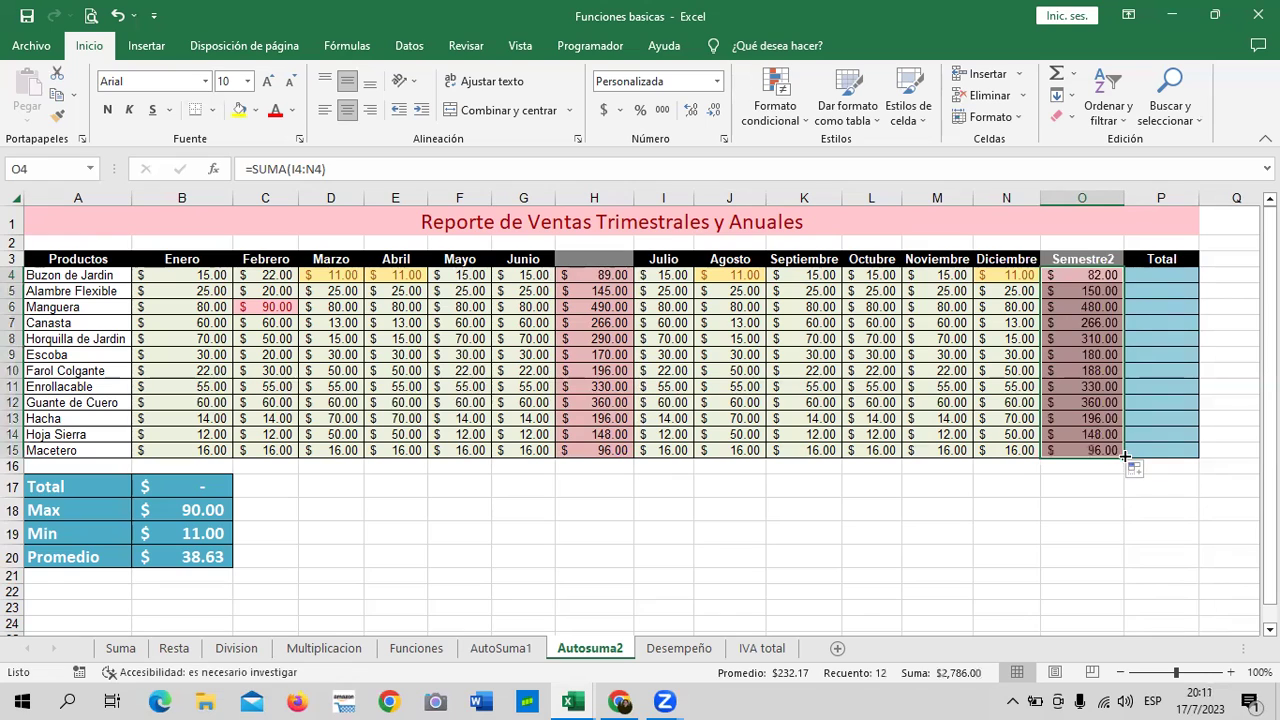
{"action": "left_click", "coordinate": [993, 548]}
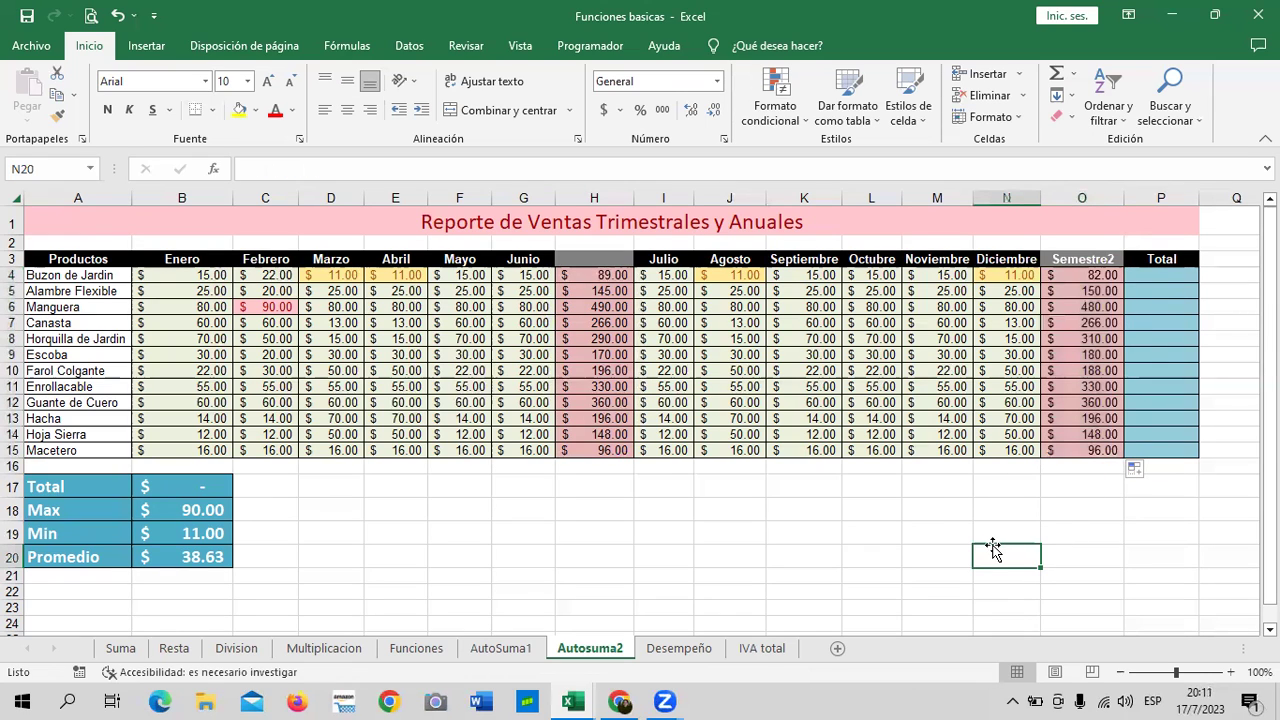
{"action": "left_click", "coordinate": [731, 533]}
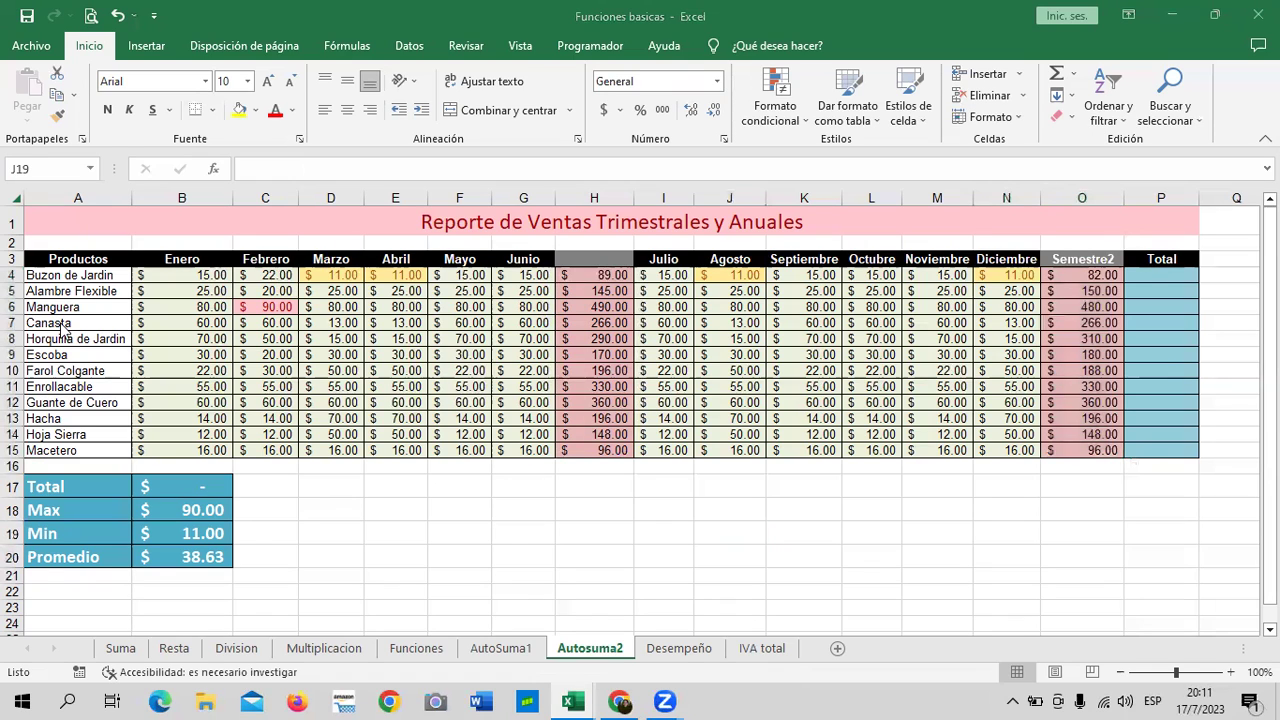
{"action": "left_click", "coordinate": [770, 650]}
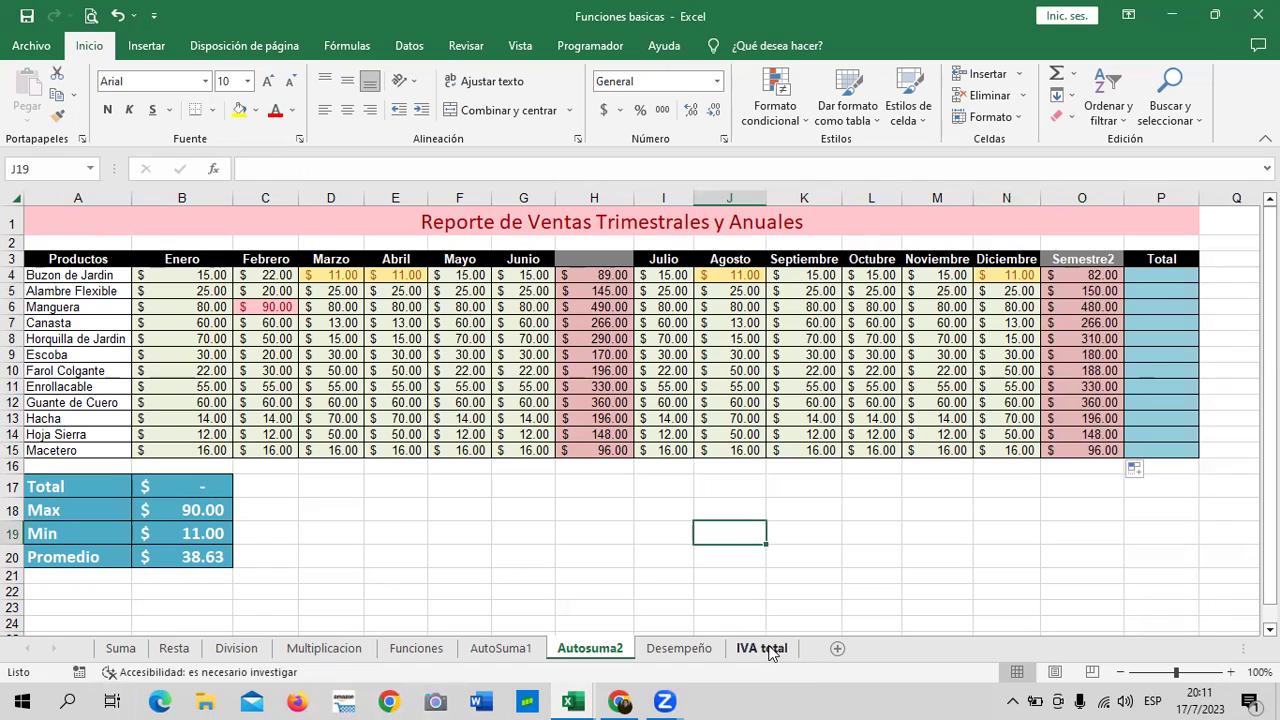
On the IVA total sheet, enter =E4*13% in F4, returning $1.95.
{"action": "left_click", "coordinate": [770, 650]}
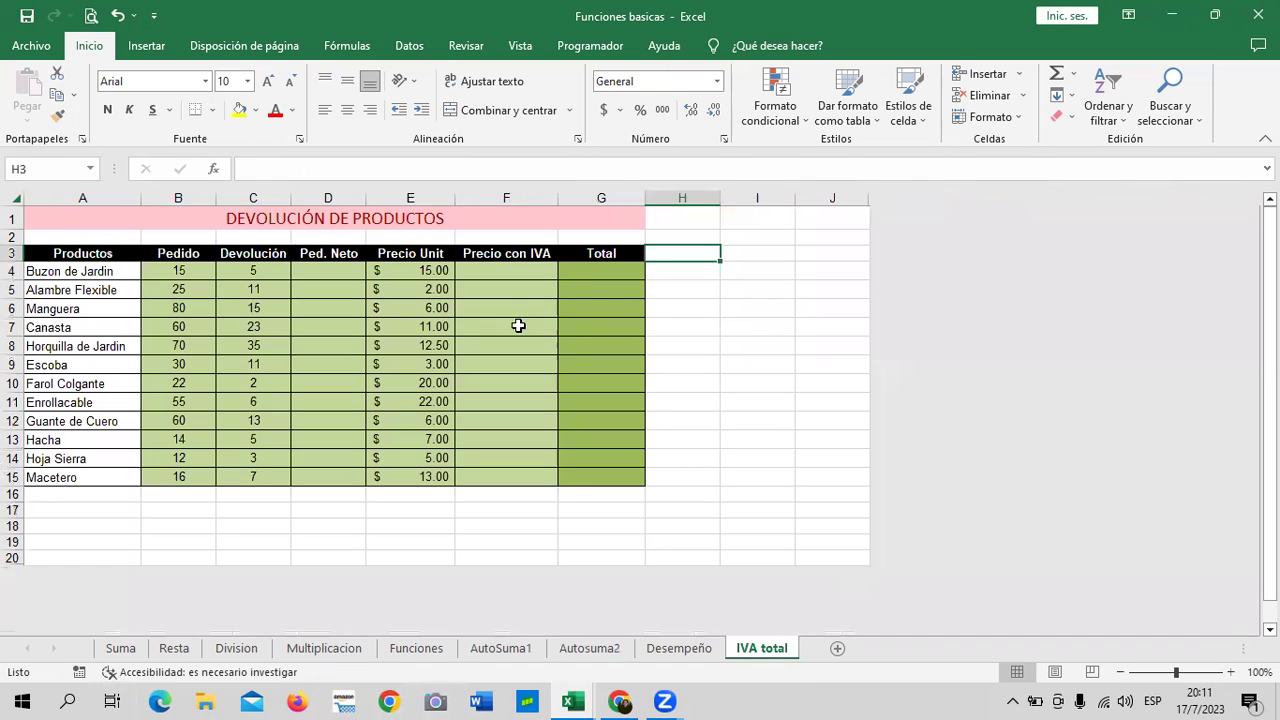
{"action": "left_click", "coordinate": [514, 270]}
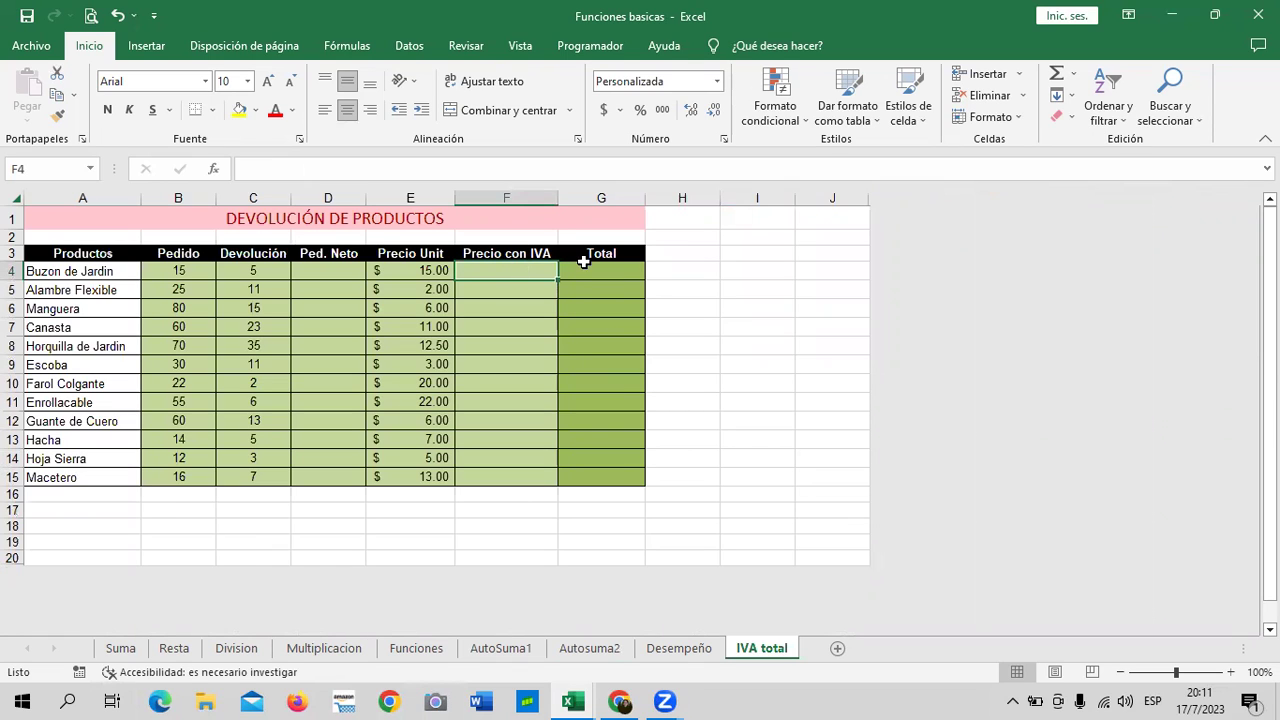
{"action": "left_click", "coordinate": [681, 289]}
{"action": "left_click", "coordinate": [516, 268]}
{"action": "left_click", "coordinate": [427, 270]}
{"action": "left_click", "coordinate": [481, 270]}
{"action": "type", "text": "="}
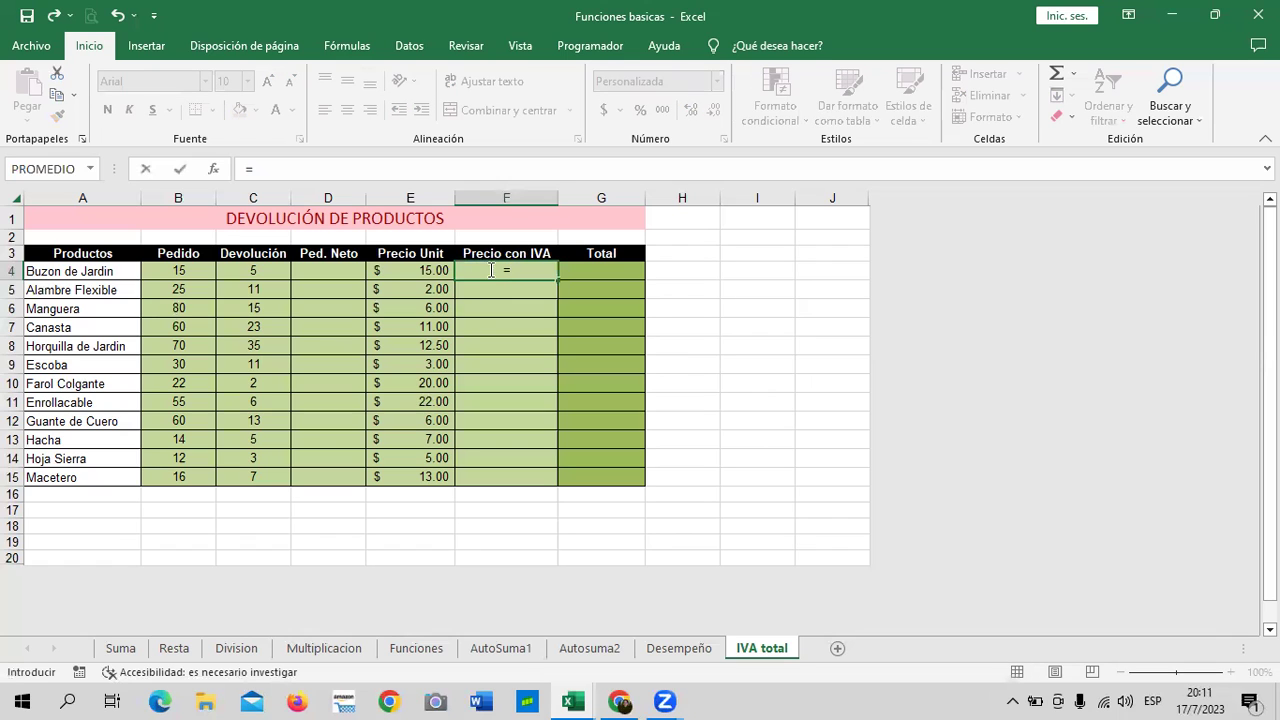
{"action": "left_click", "coordinate": [421, 270]}
{"action": "type", "text": "*"}
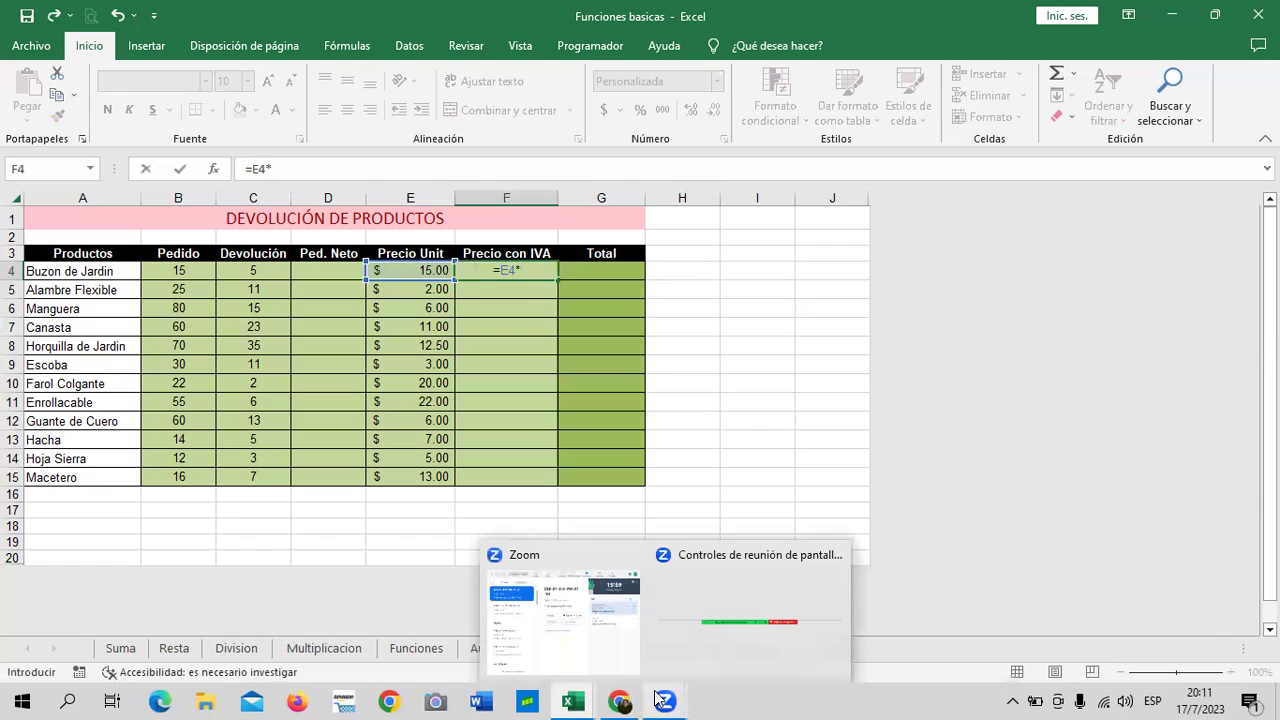
{"action": "type", "text": "13%"}
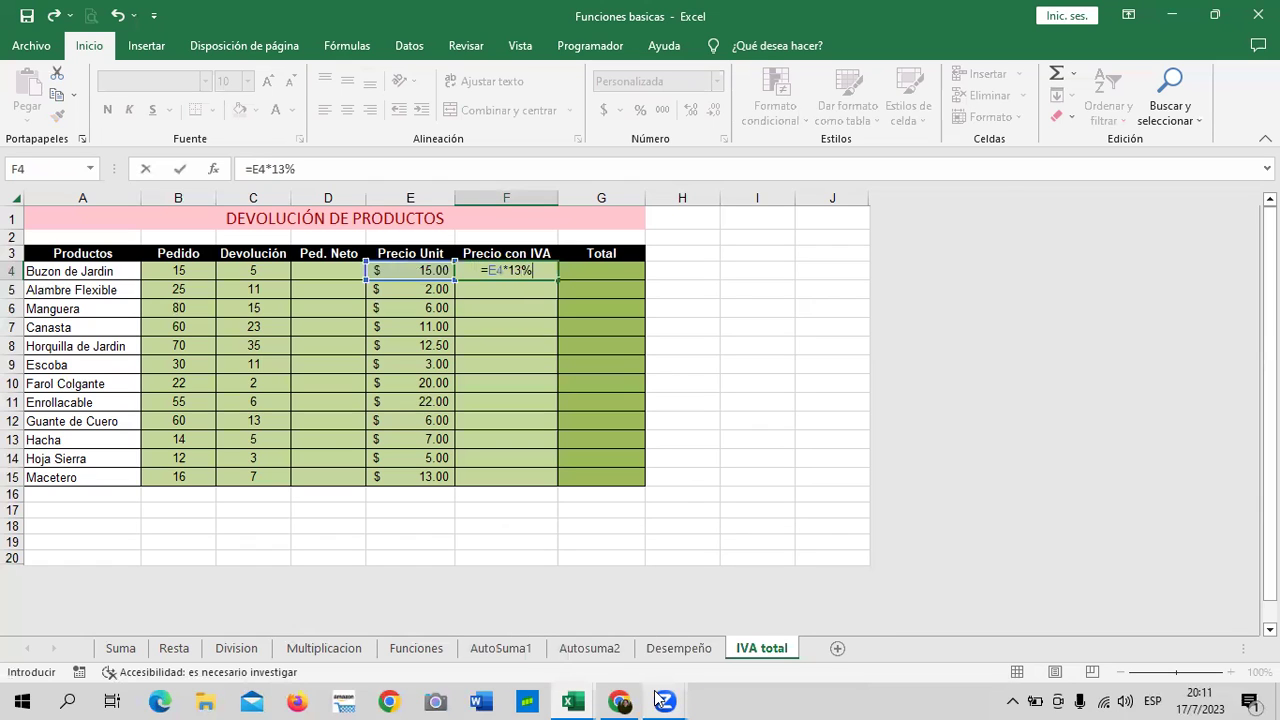
{"action": "left_click", "coordinate": [767, 293]}
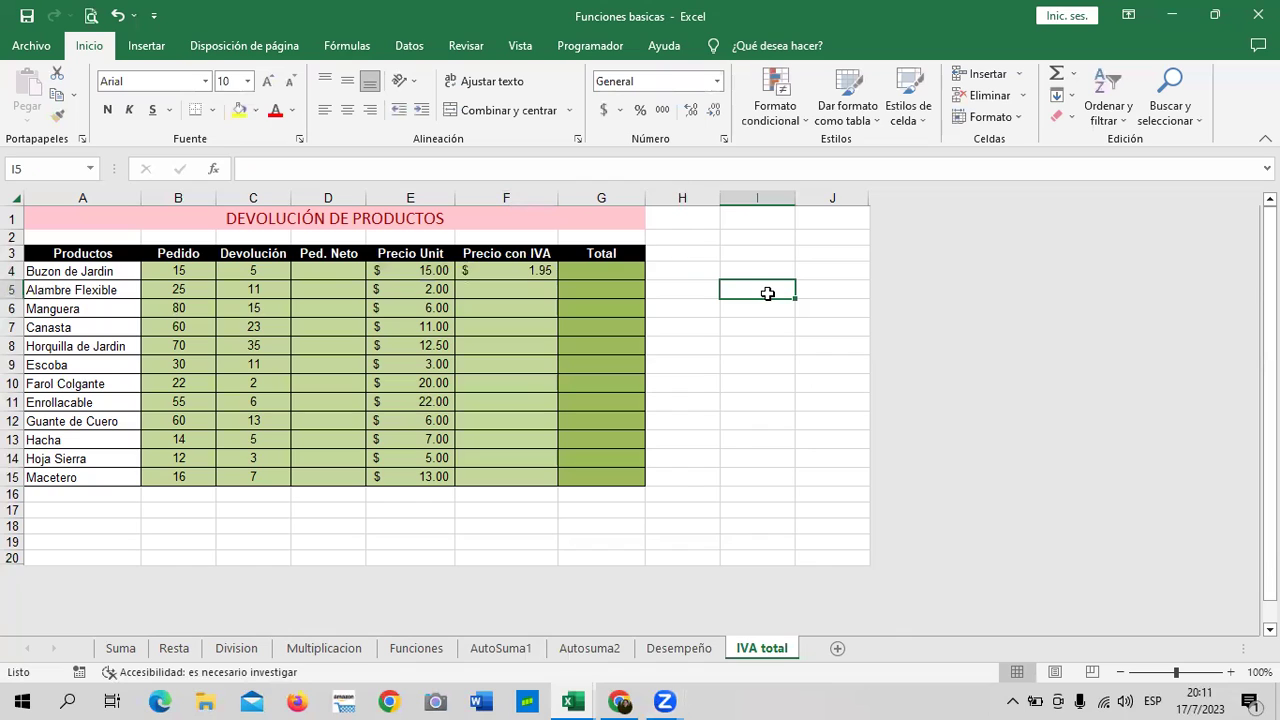
{"action": "left_click", "coordinate": [522, 269]}
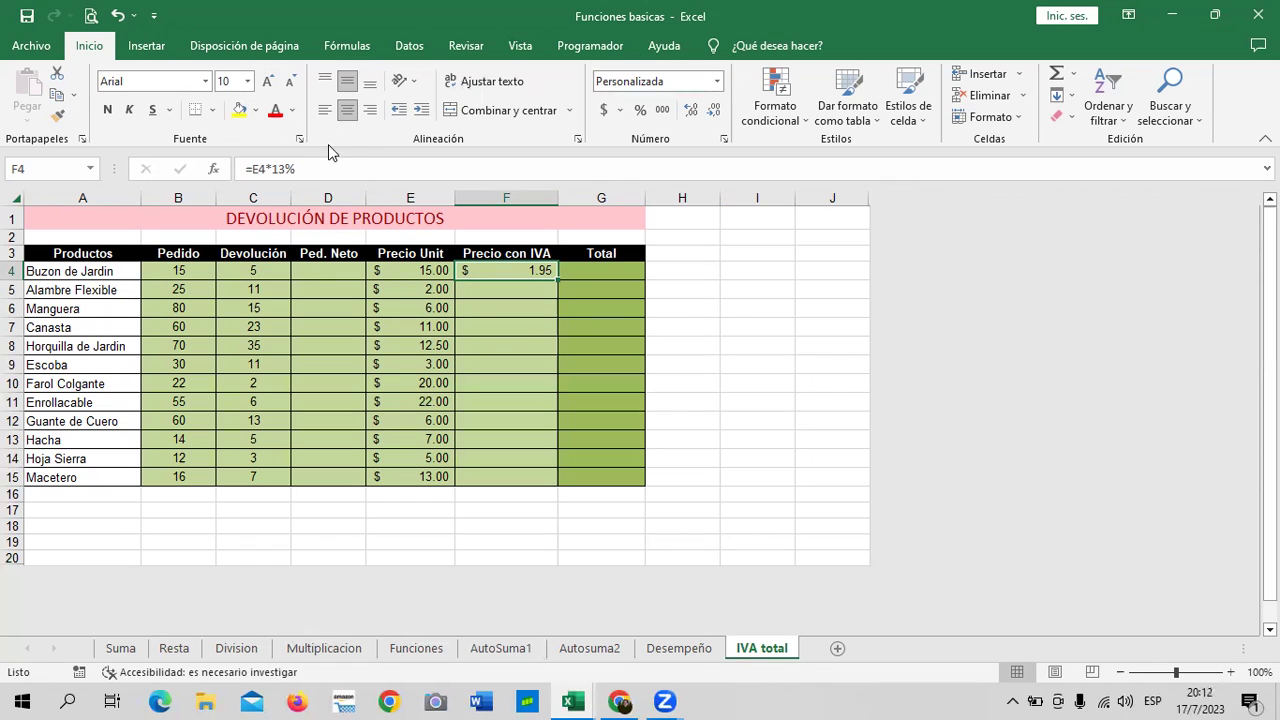
Change F4's formula to =E4*1.13 so it shows $16.95 including tax.
{"action": "left_click", "coordinate": [370, 168]}
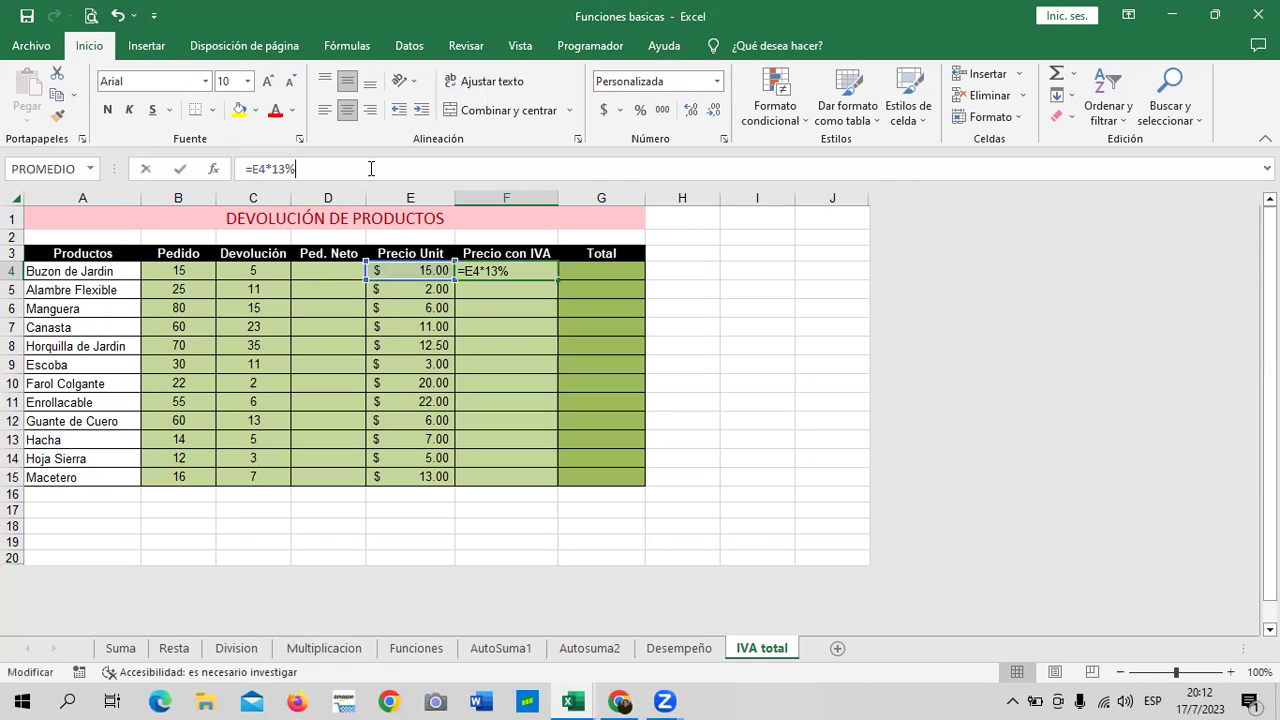
{"action": "key", "text": "BackSpace"}
{"action": "key", "text": "BackSpace"}
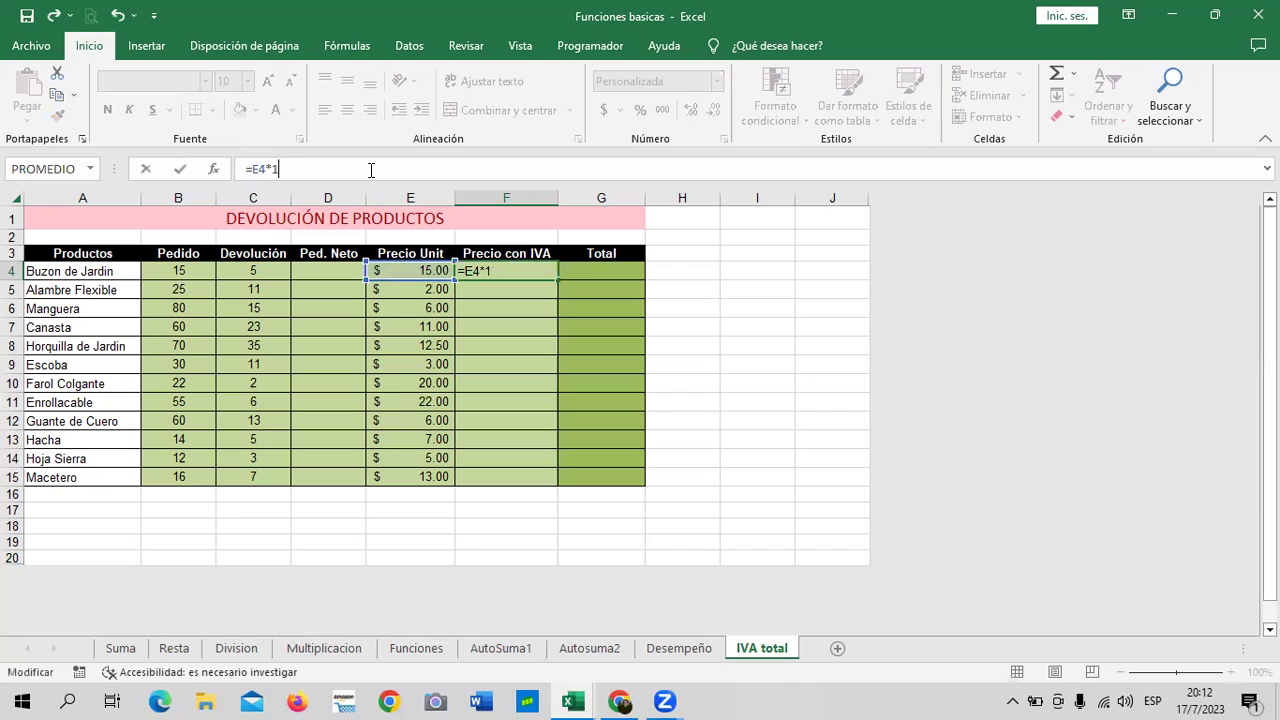
{"action": "type", "text": "$ 16."}
{"action": "type", "text": "13"}
{"action": "key", "text": "Return"}
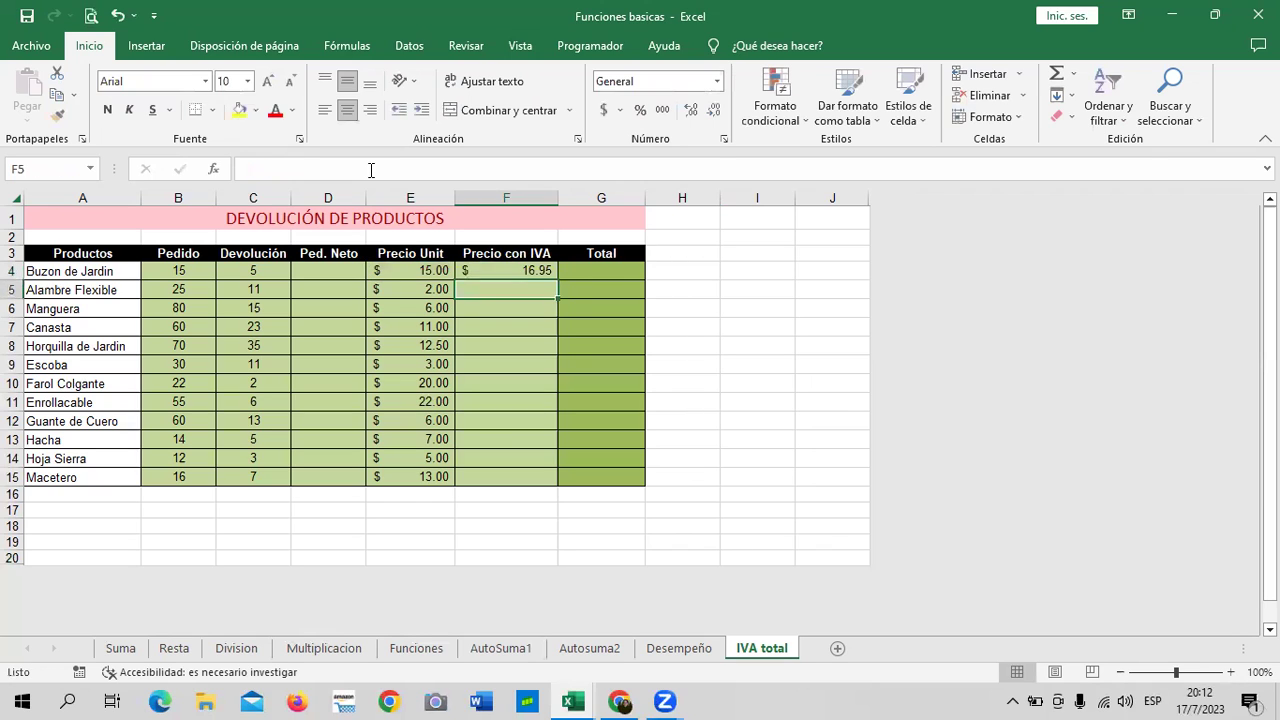
{"action": "left_click", "coordinate": [520, 270]}
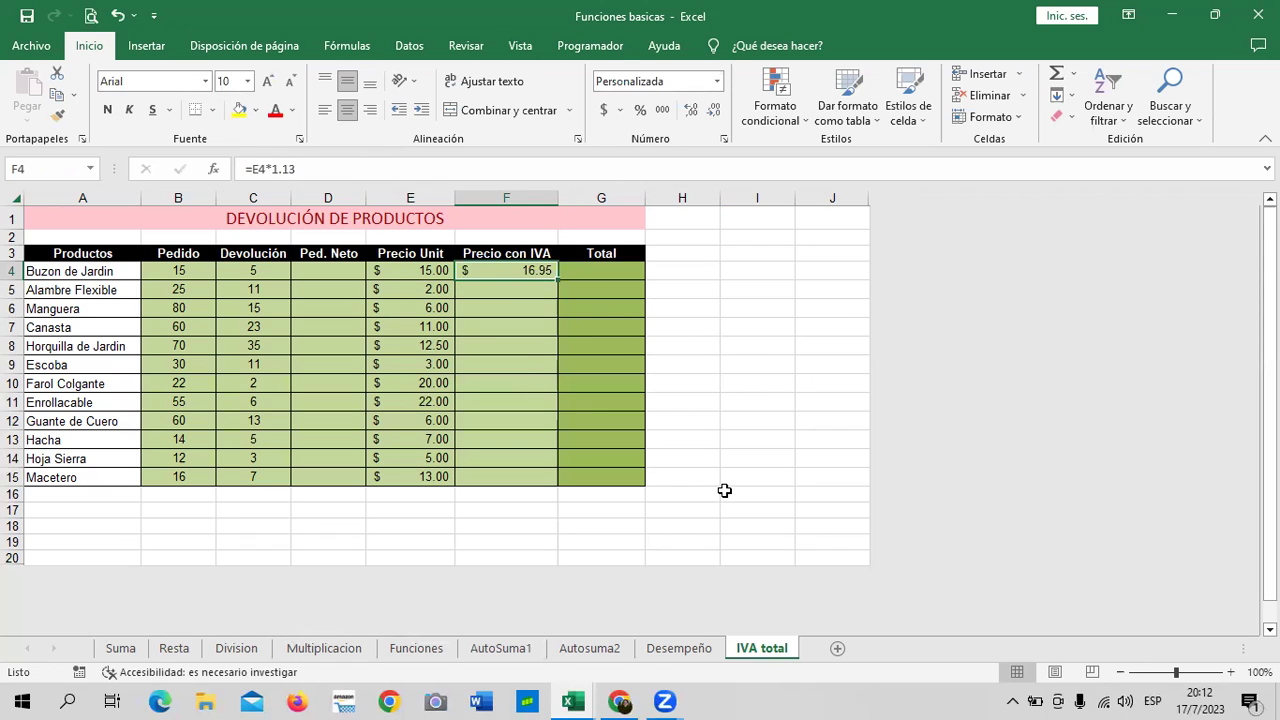
Copy F4 into E17, then delete the pasted formula from E17.
{"action": "right_click", "coordinate": [518, 266]}
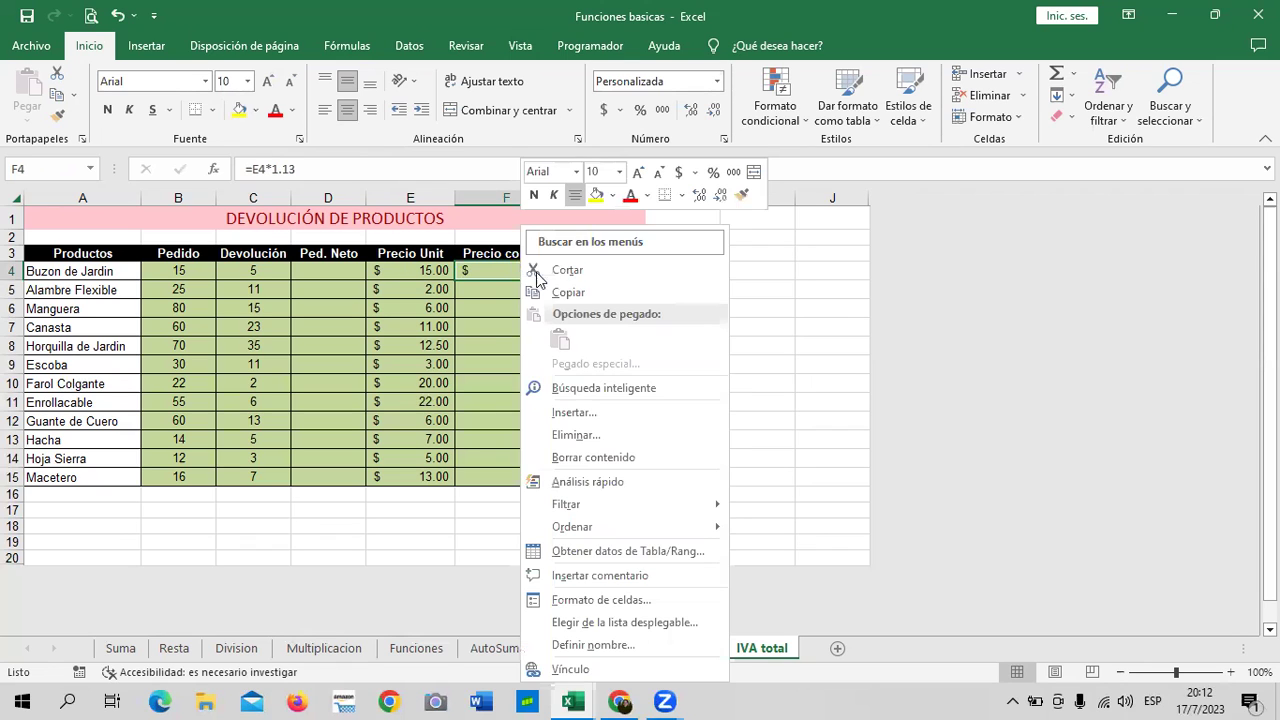
{"action": "left_click", "coordinate": [566, 291]}
{"action": "left_click", "coordinate": [418, 518]}
{"action": "key", "text": "ctrl+v"}
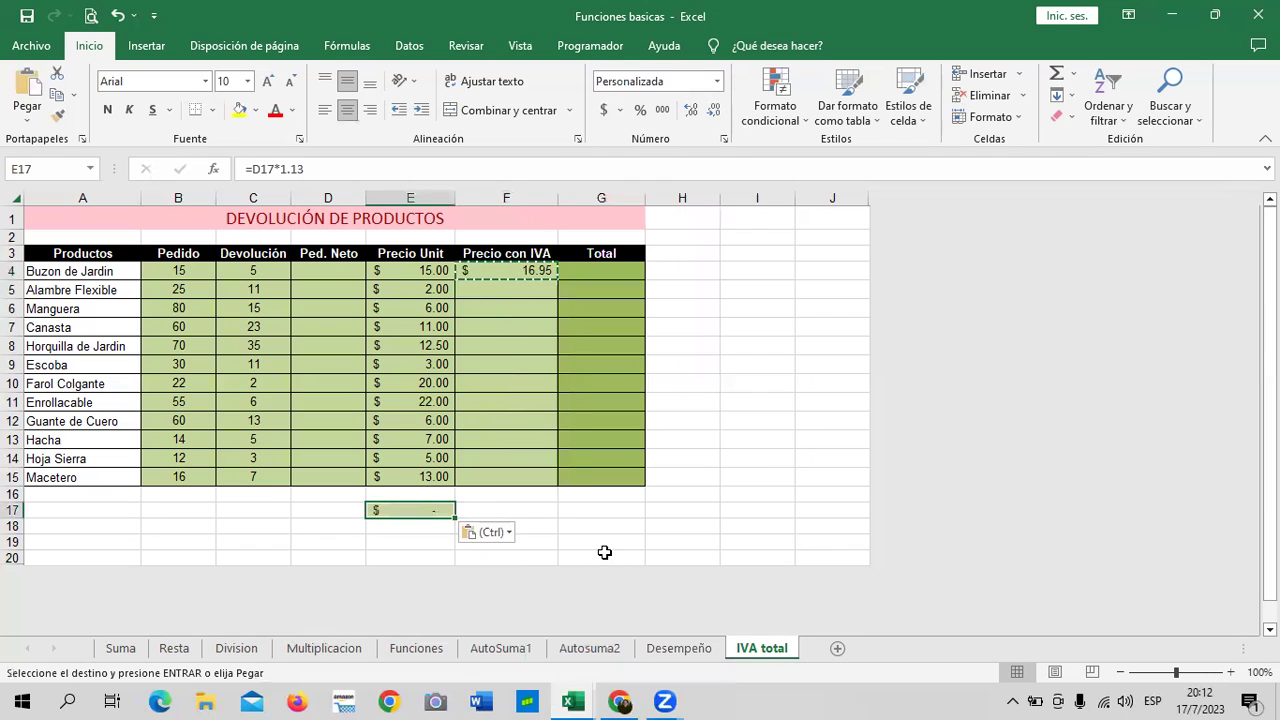
{"action": "key", "text": "Escape"}
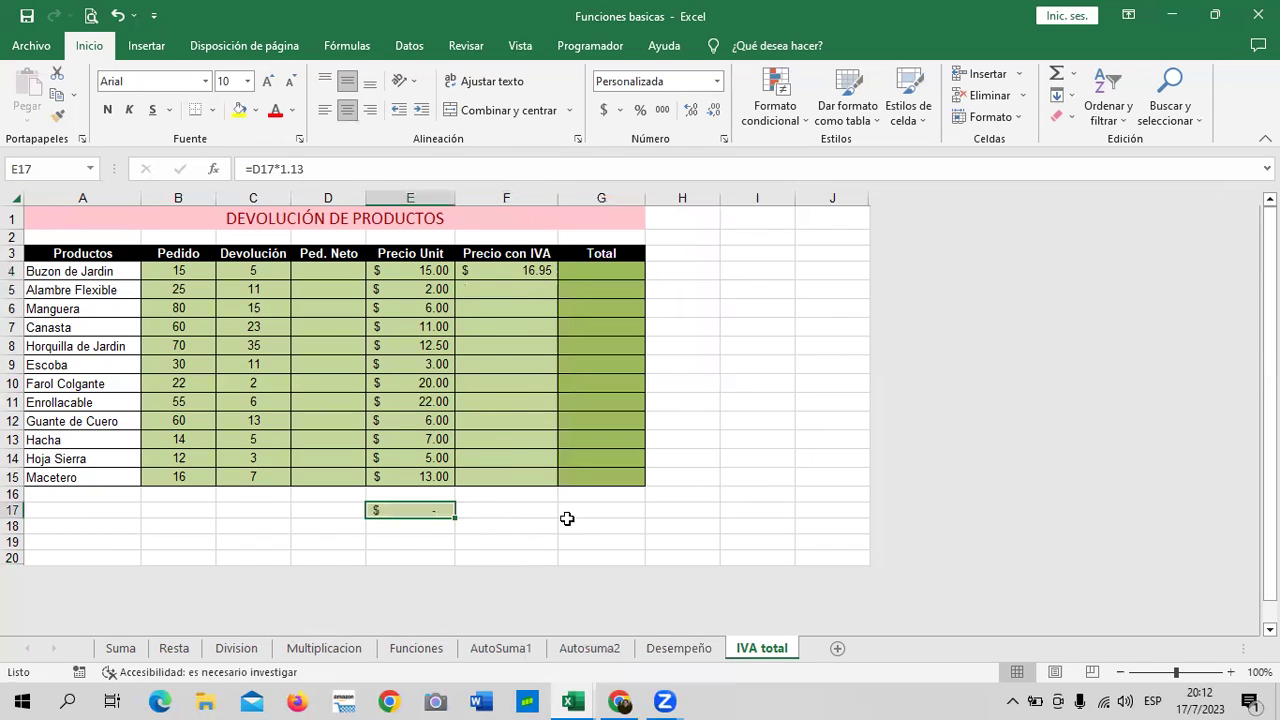
{"action": "key", "text": "Delete"}
{"action": "left_click", "coordinate": [666, 534]}
{"action": "left_click", "coordinate": [507, 260]}
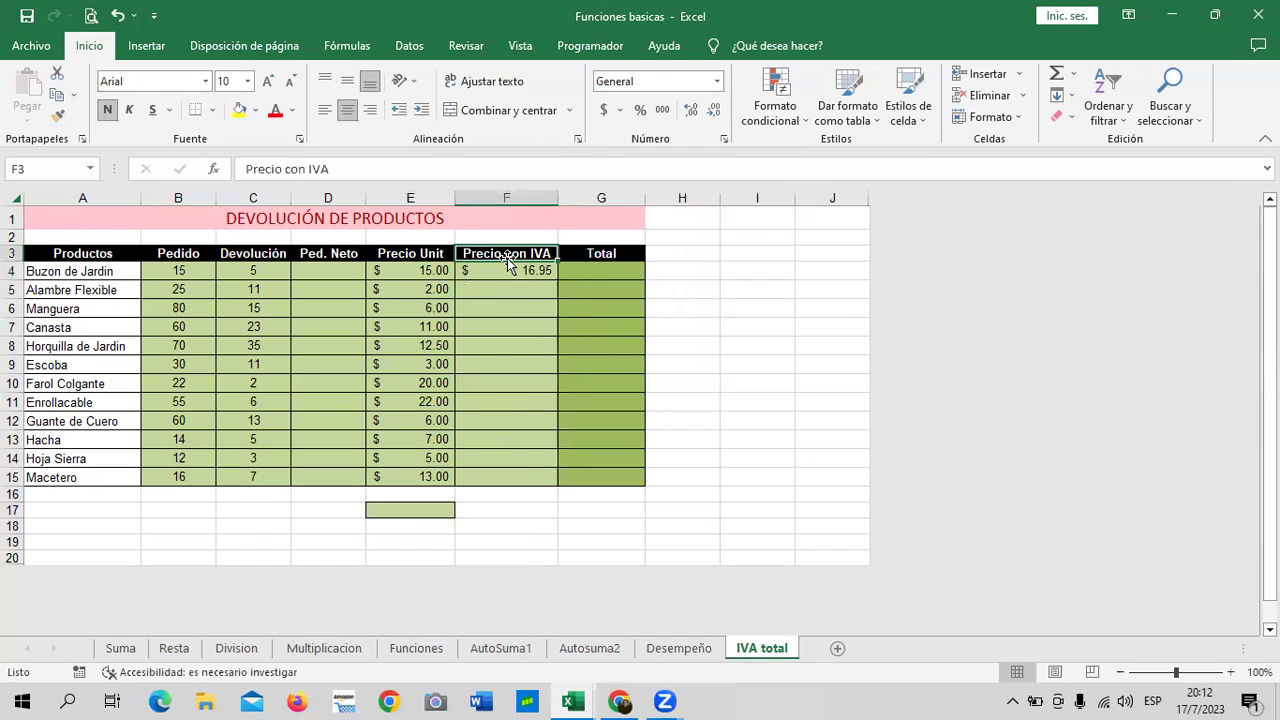
{"action": "left_click", "coordinate": [512, 271]}
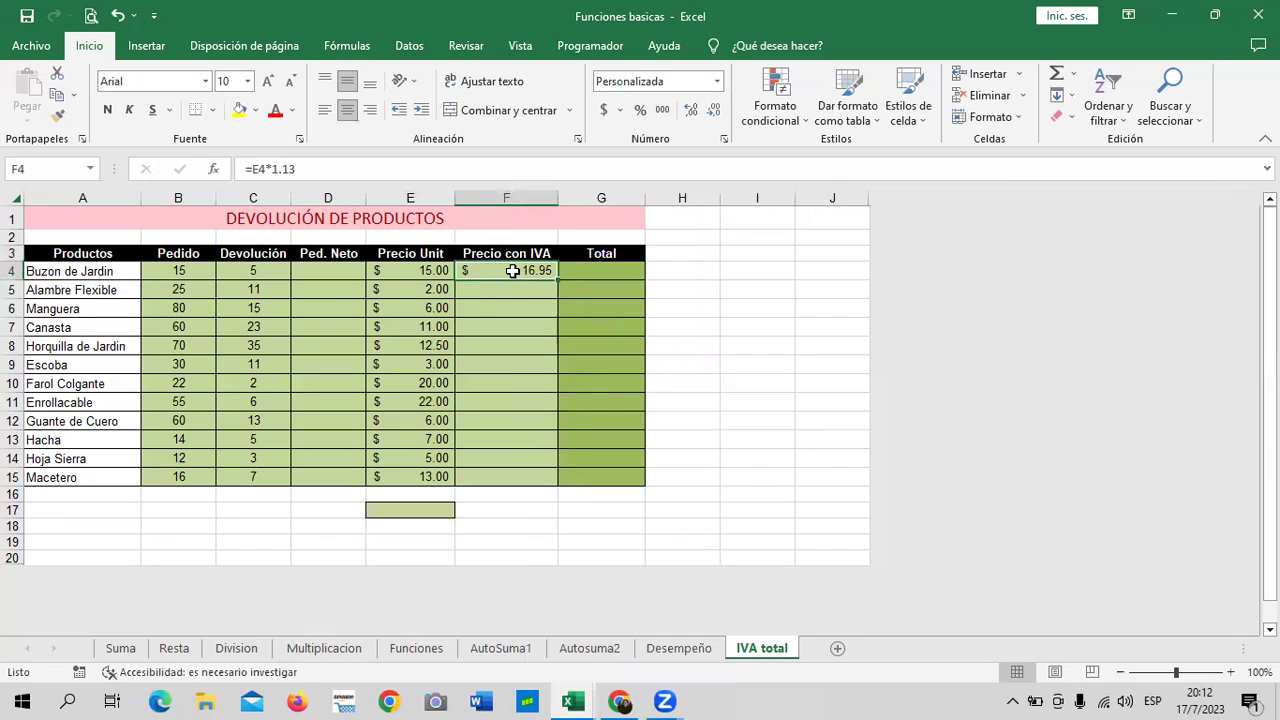
Paste F4's result 16.95 into E17 as a plain value.
{"action": "right_click", "coordinate": [512, 271]}
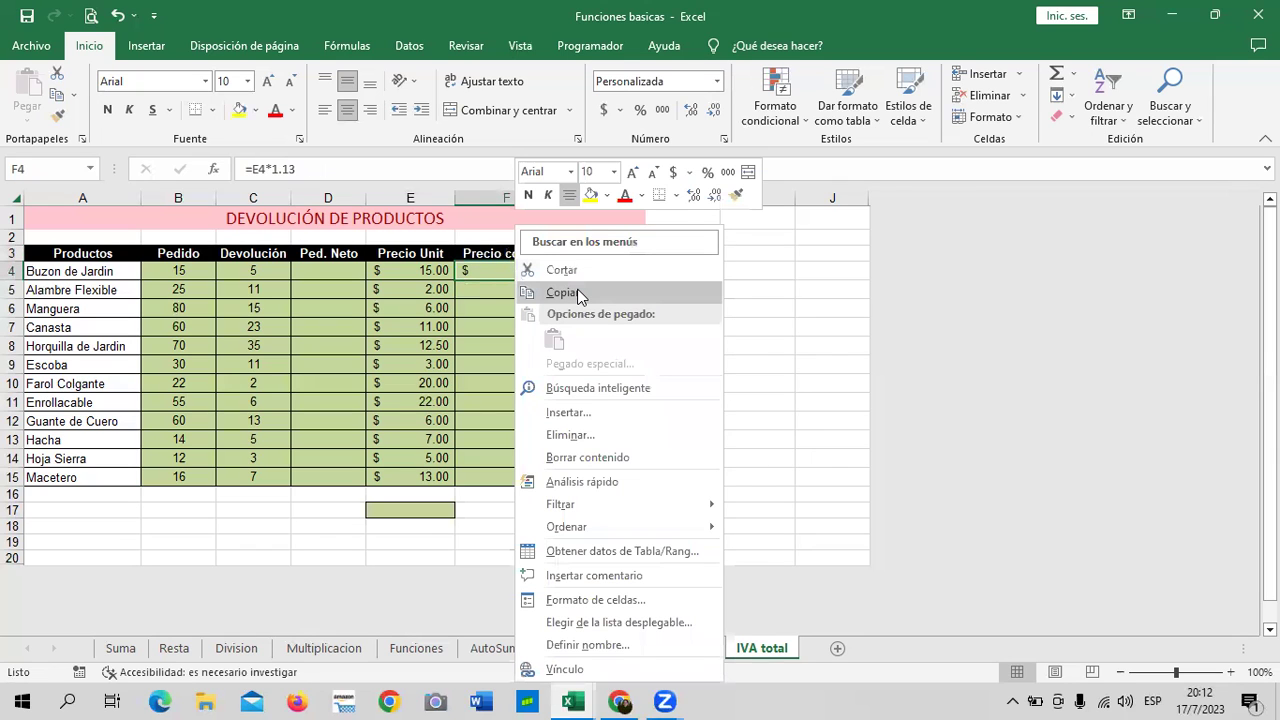
{"action": "left_click", "coordinate": [578, 293]}
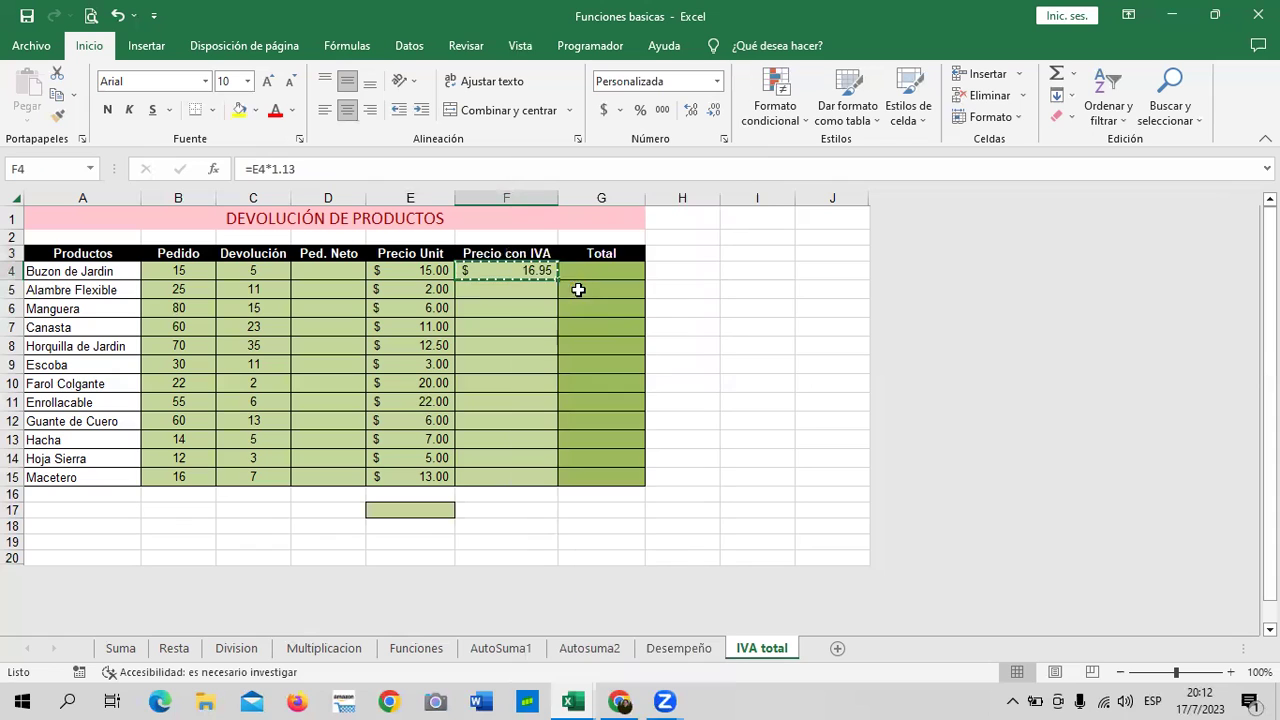
{"action": "right_click", "coordinate": [417, 508]}
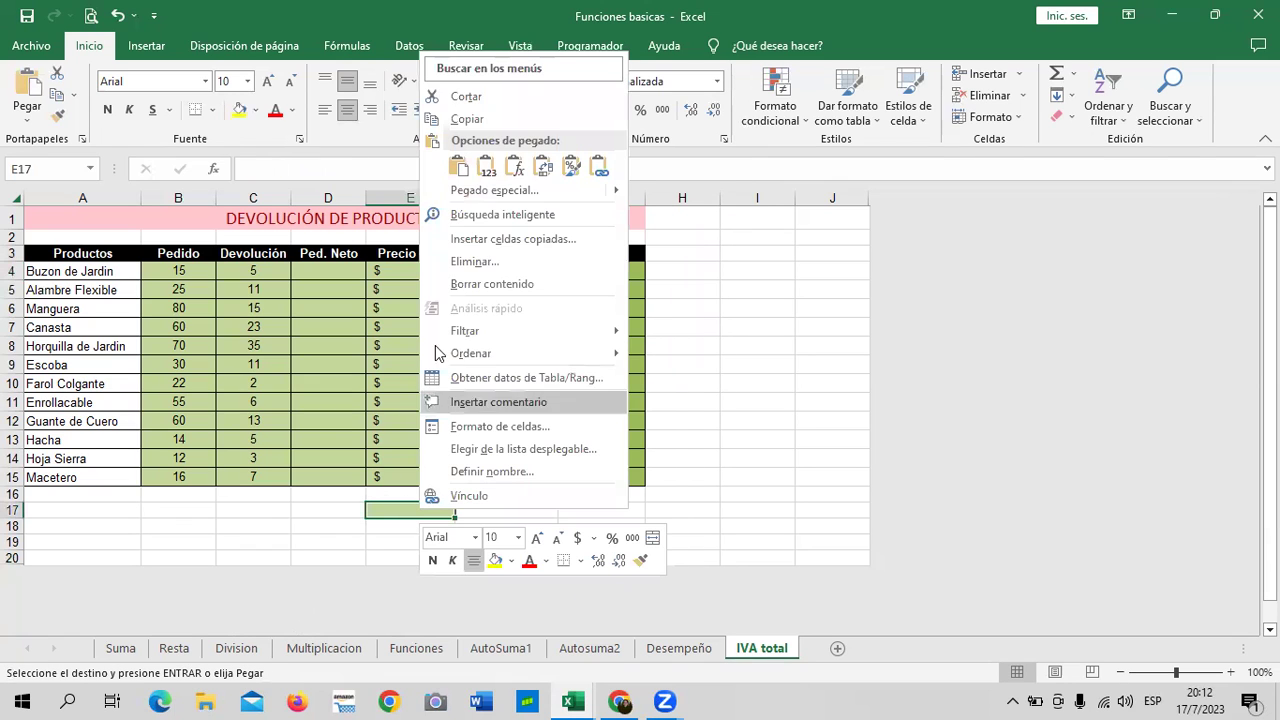
{"action": "left_click", "coordinate": [484, 167]}
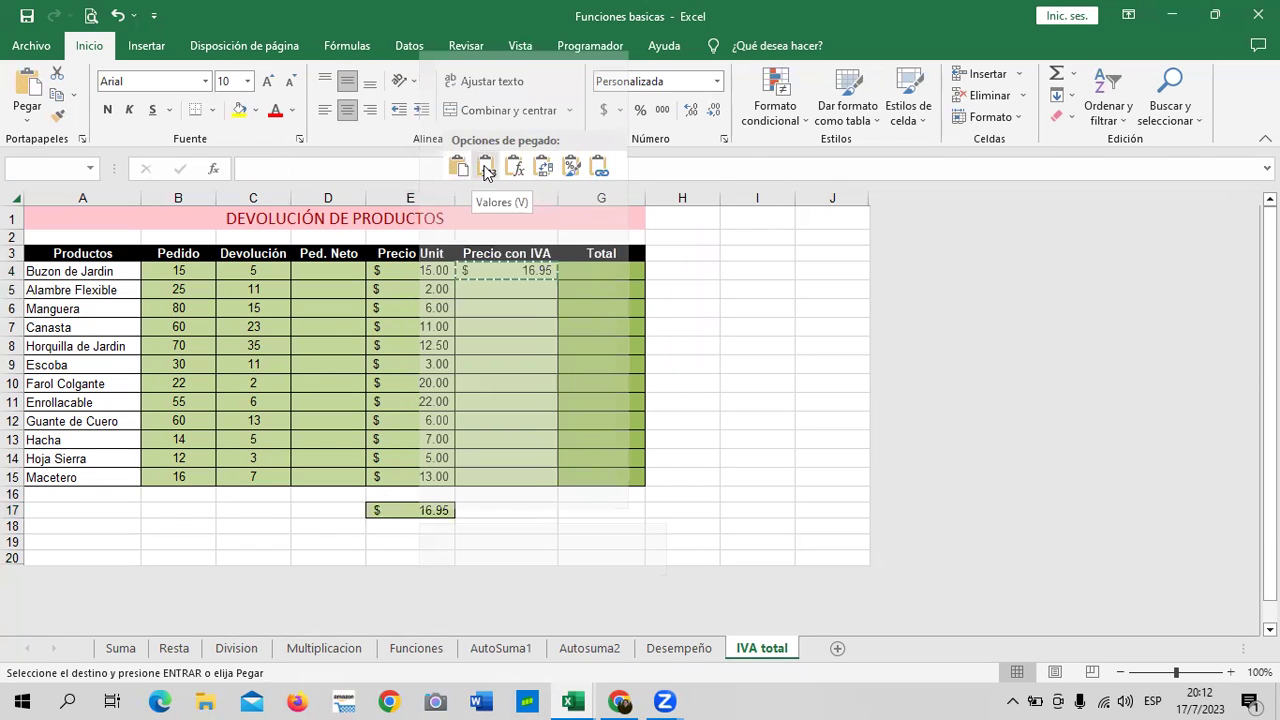
{"action": "left_click_drag", "start_coordinate": [682, 526], "coordinate": [689, 492]}
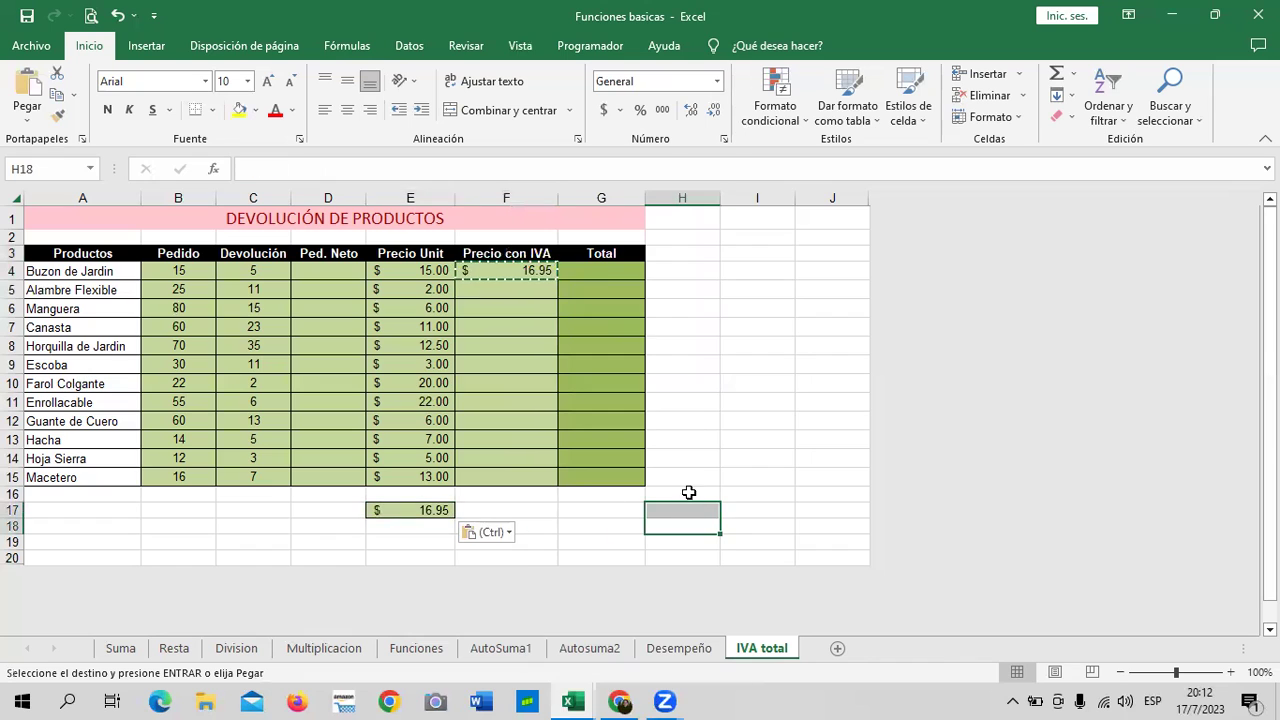
{"action": "key", "text": "Escape"}
Clear F4 and abandon an unfinished formula started there.
{"action": "left_click", "coordinate": [543, 274]}
{"action": "key", "text": "Delete"}
{"action": "left_click", "coordinate": [757, 327]}
{"action": "left_click", "coordinate": [503, 268]}
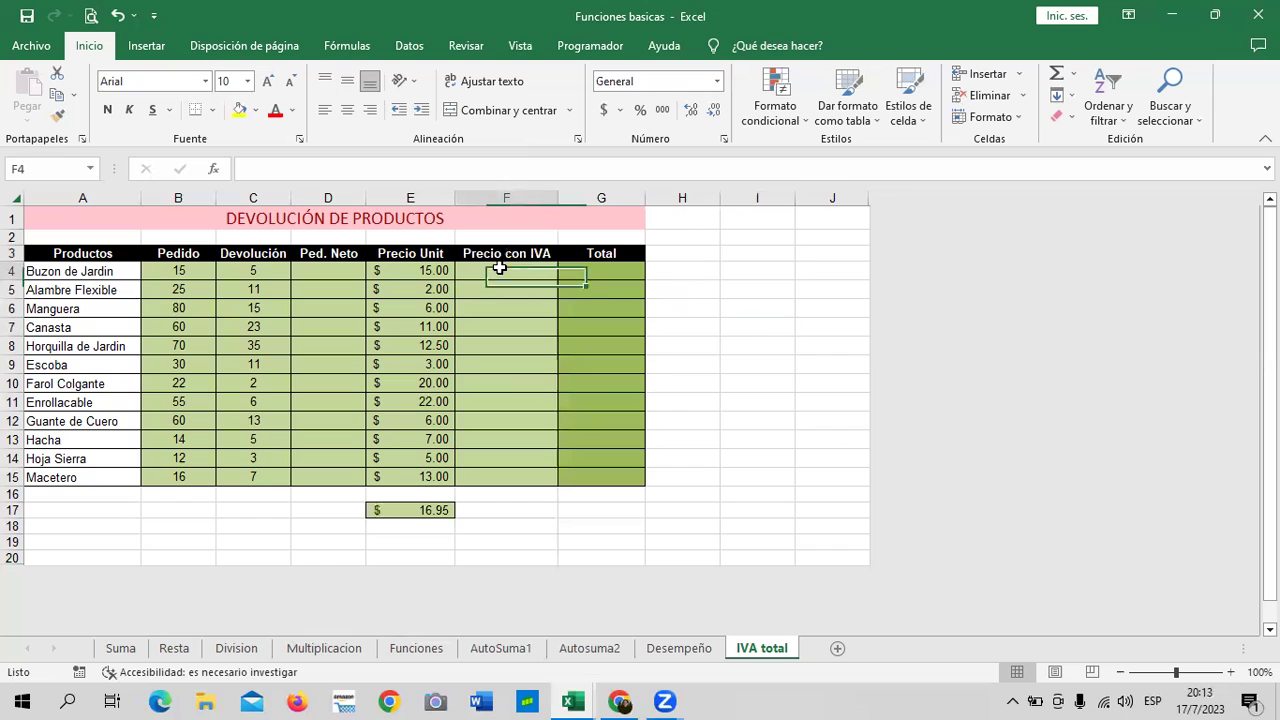
{"action": "type", "text": "="}
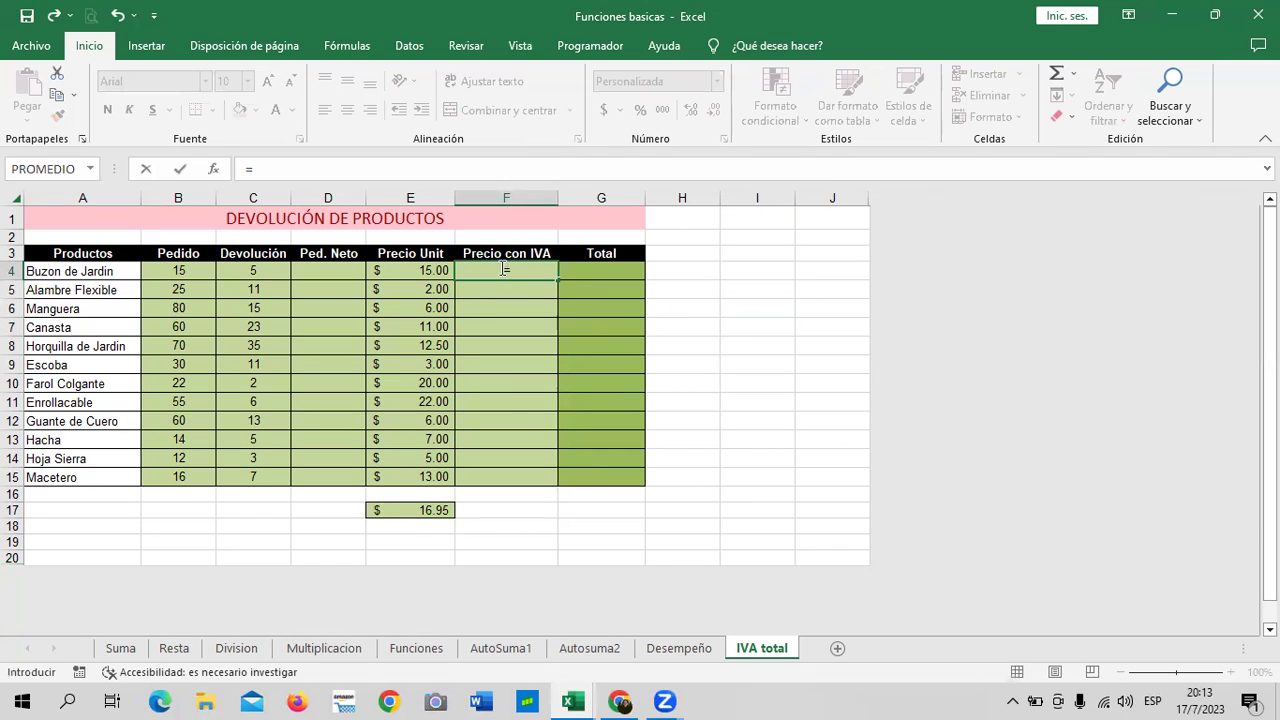
{"action": "type", "text": "("}
{"action": "left_click", "coordinate": [745, 363]}
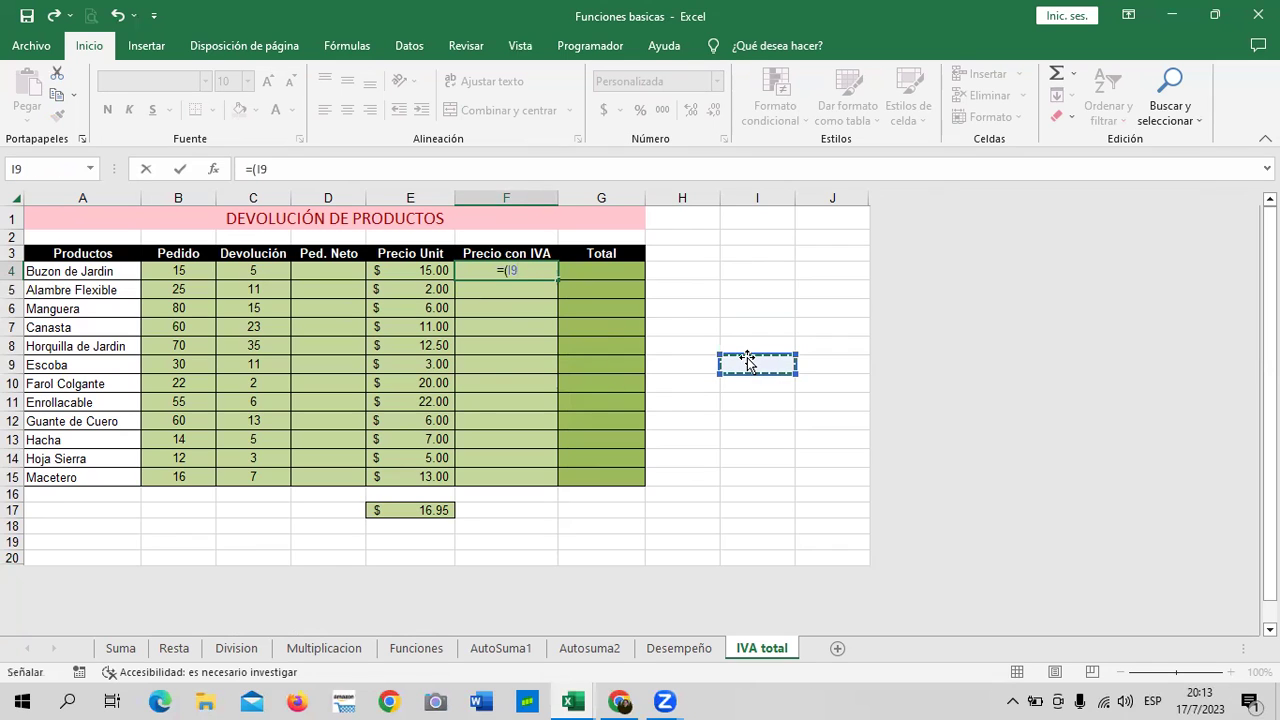
{"action": "key", "text": "Escape"}
{"action": "left_click", "coordinate": [740, 292]}
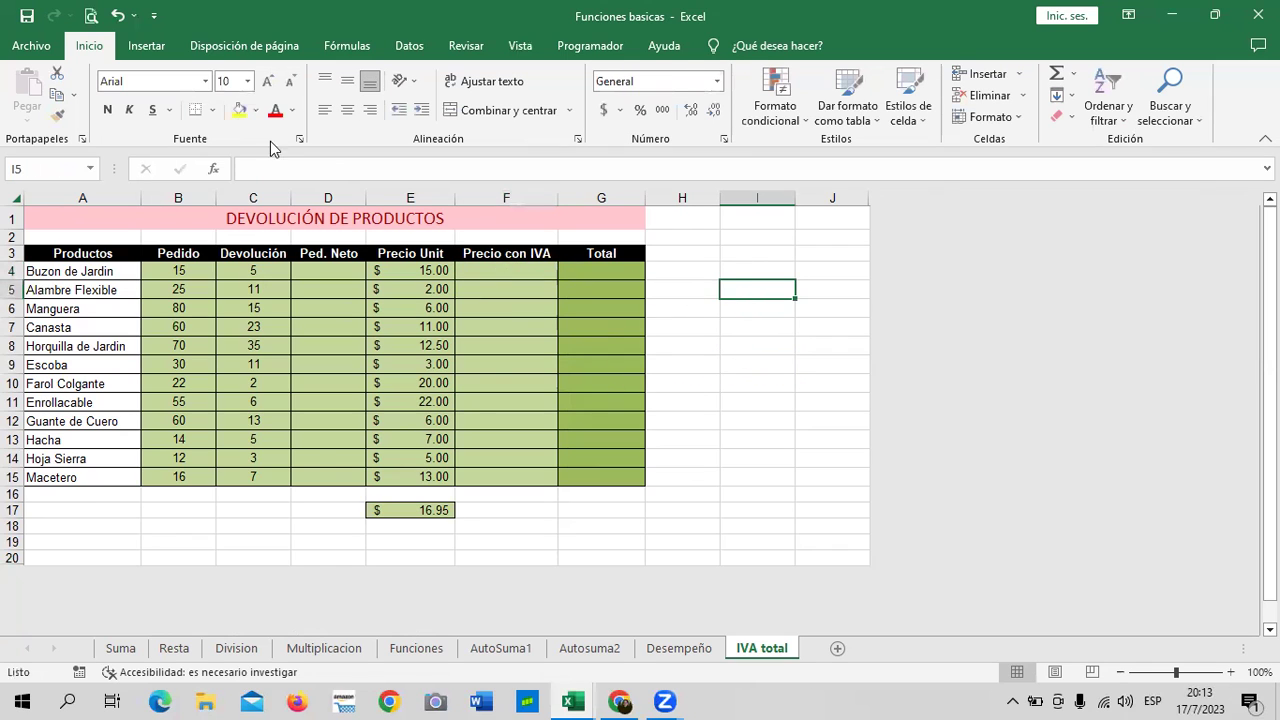
{"action": "left_click", "coordinate": [358, 438]}
Enter =B4-C4 in D4 and fill the Ped. Neto formula down to D15.
{"action": "left_click", "coordinate": [323, 280]}
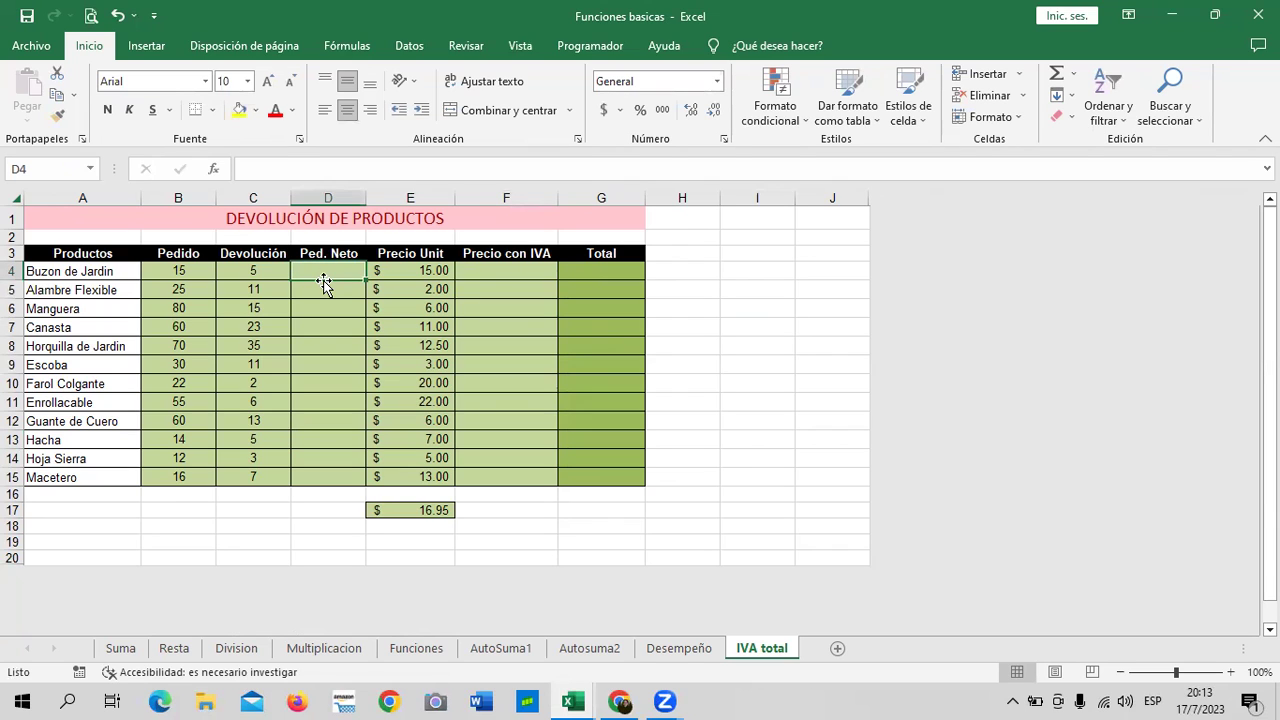
{"action": "type", "text": "="}
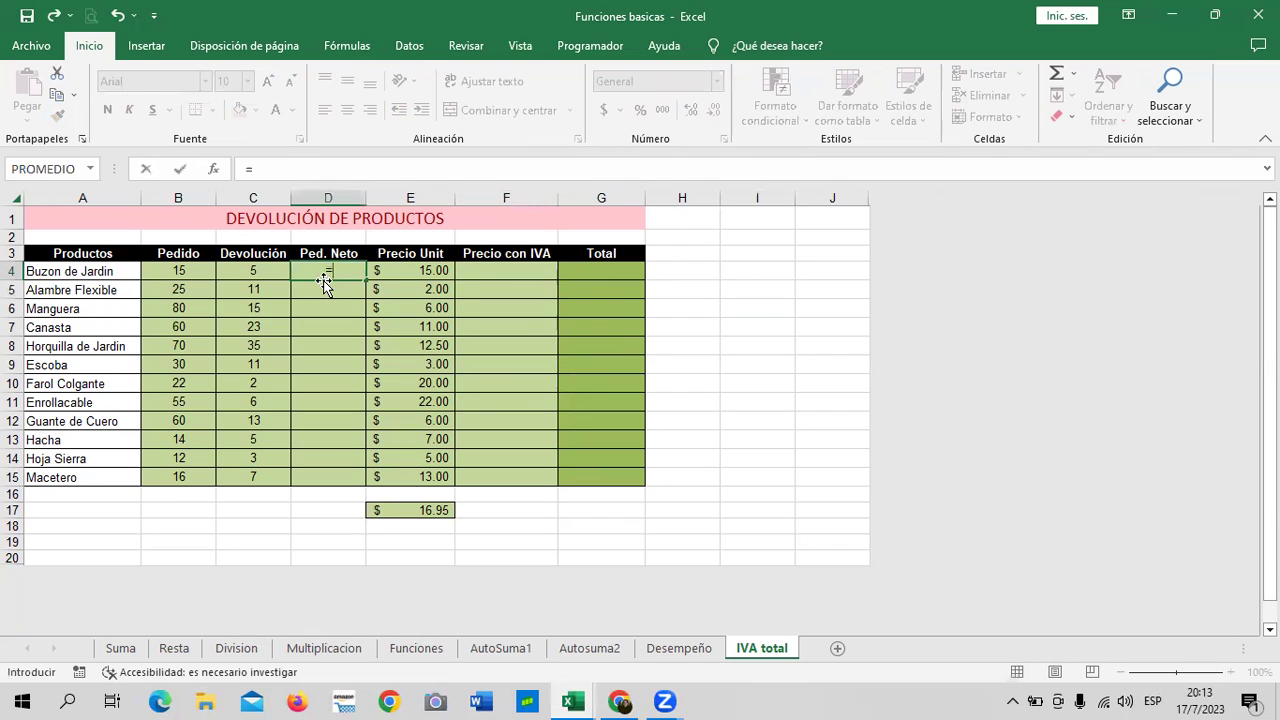
{"action": "left_click", "coordinate": [177, 270]}
{"action": "type", "text": "-"}
{"action": "left_click", "coordinate": [282, 270]}
{"action": "key", "text": "Return"}
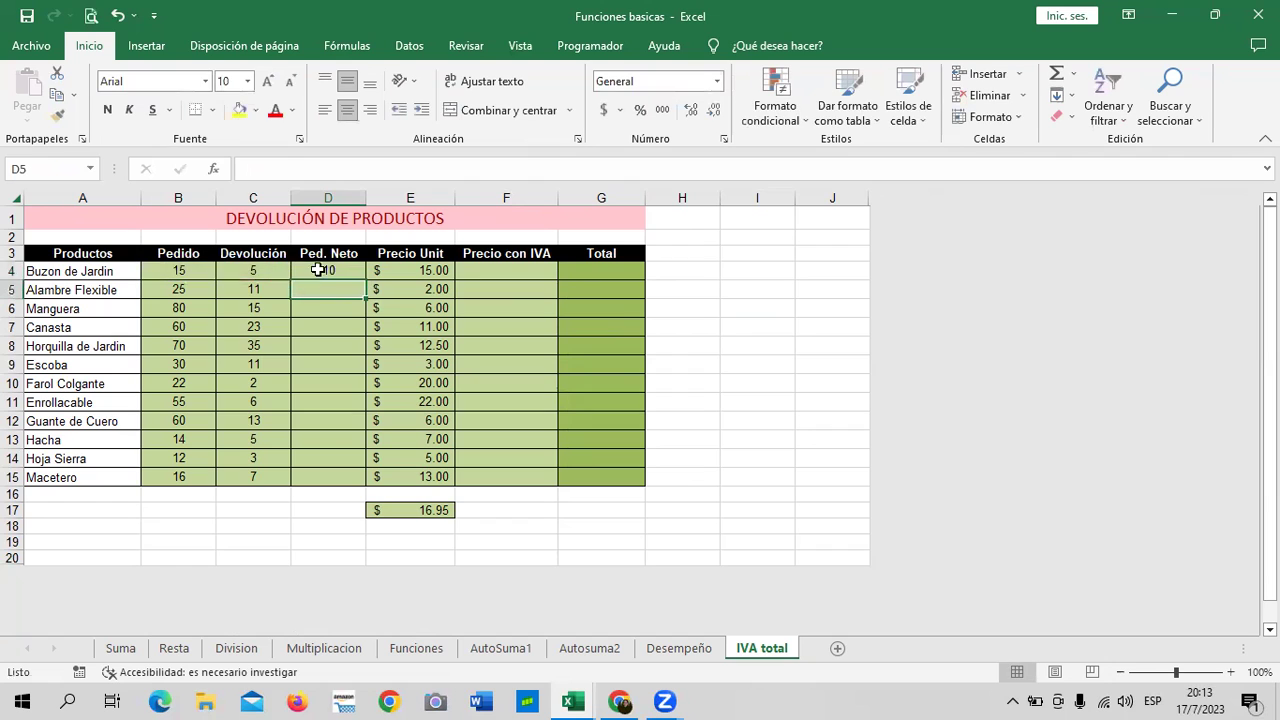
{"action": "left_click", "coordinate": [329, 270]}
{"action": "left_click_drag", "start_coordinate": [366, 281], "coordinate": [364, 480]}
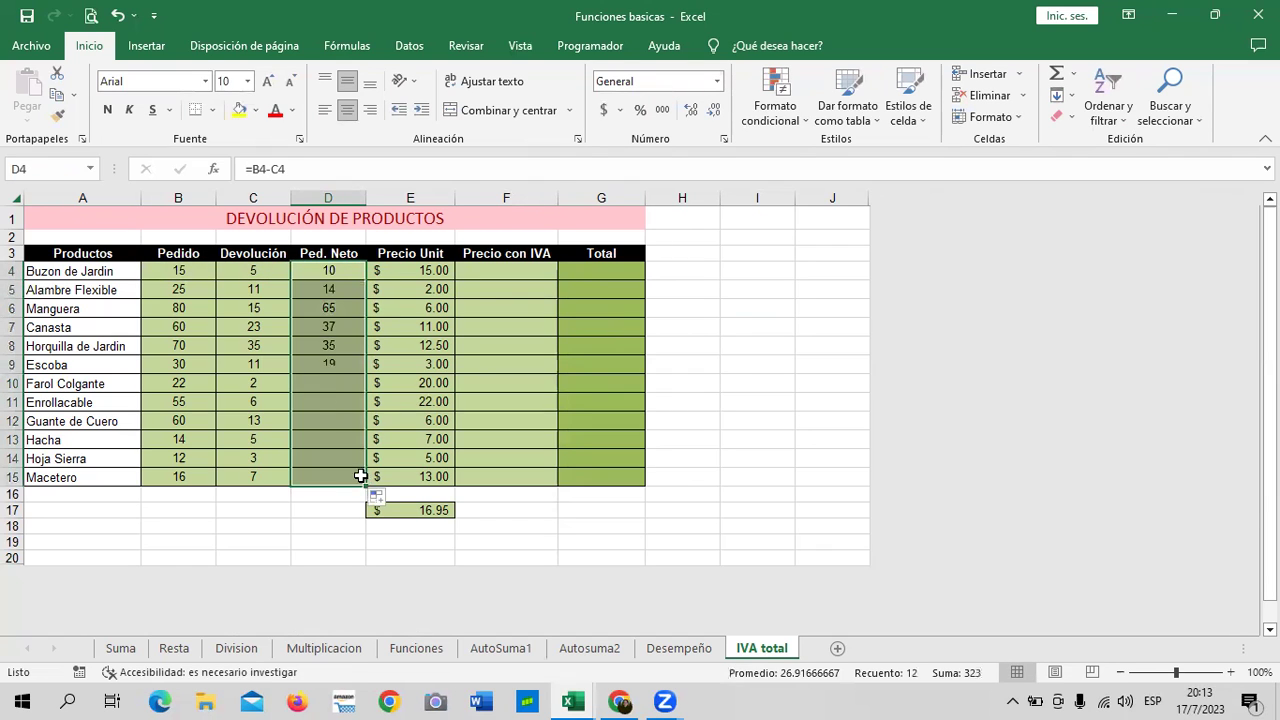
{"action": "left_click", "coordinate": [516, 274]}
{"action": "type", "text": "="}
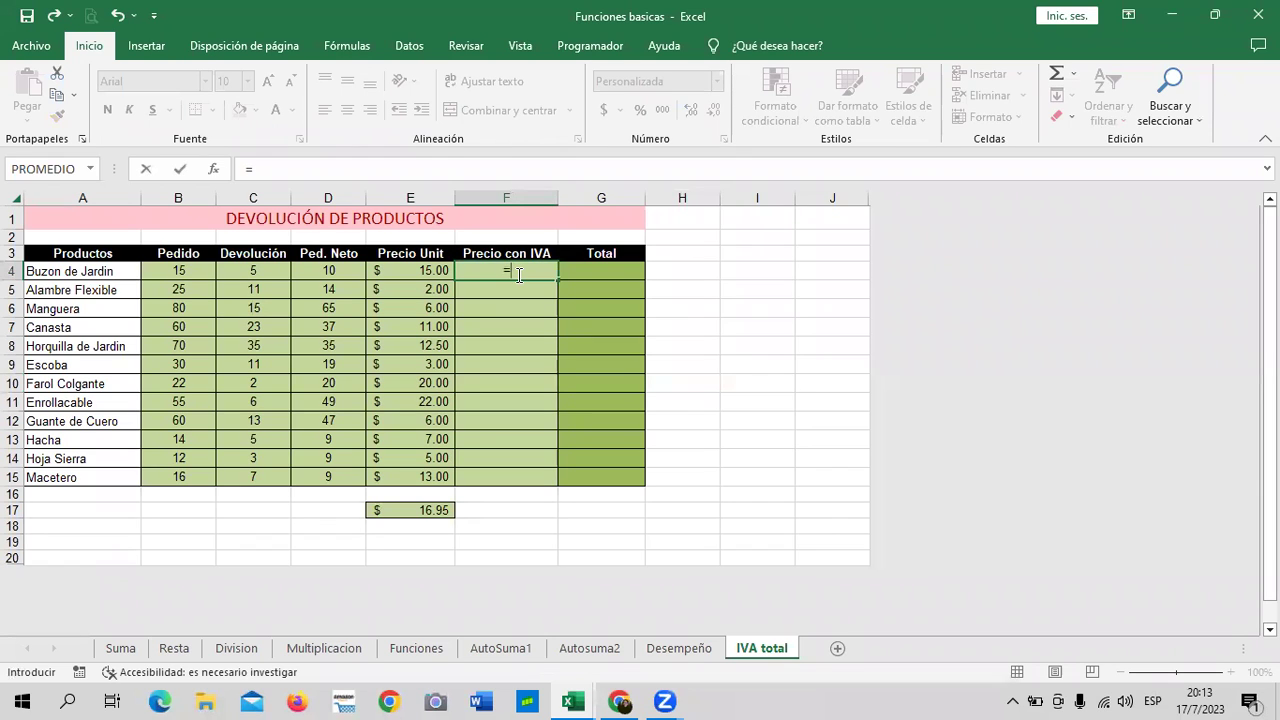
Complete F4's formula as =(D4*E4)*13%, returning $19.50 for Buzon de Jardin.
{"action": "type", "text": "("}
{"action": "left_click", "coordinate": [340, 268]}
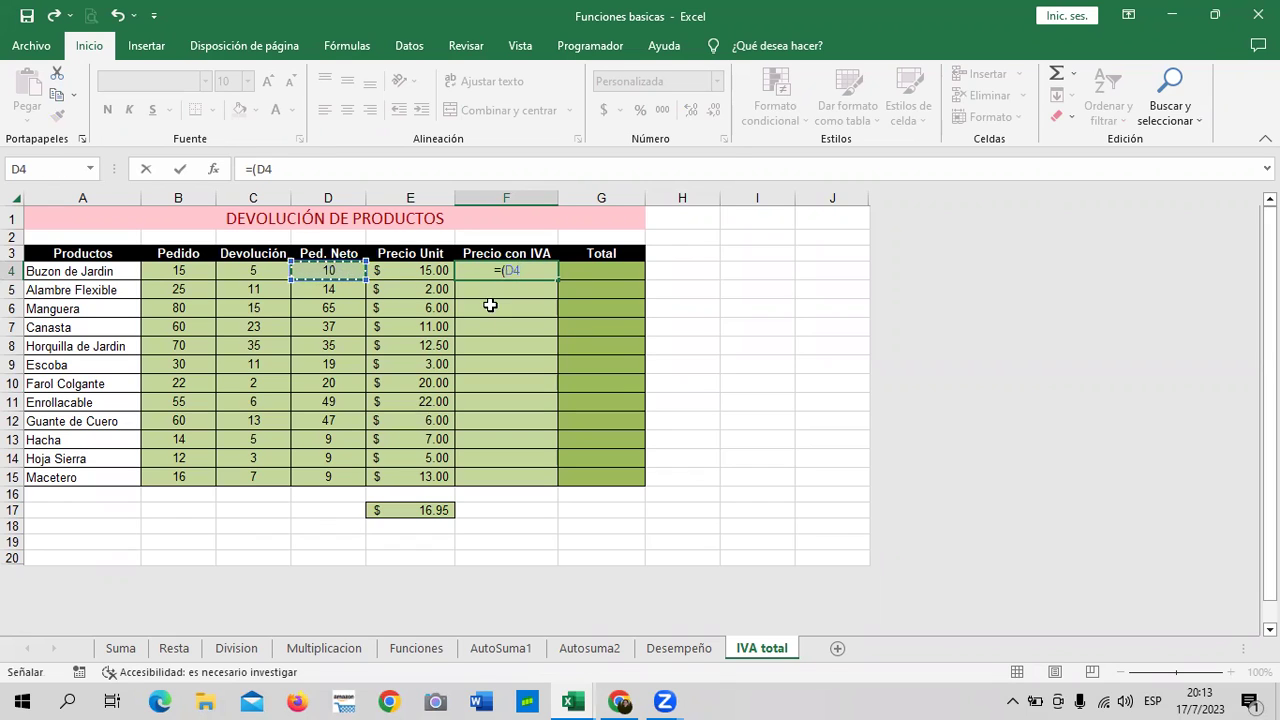
{"action": "type", "text": "*"}
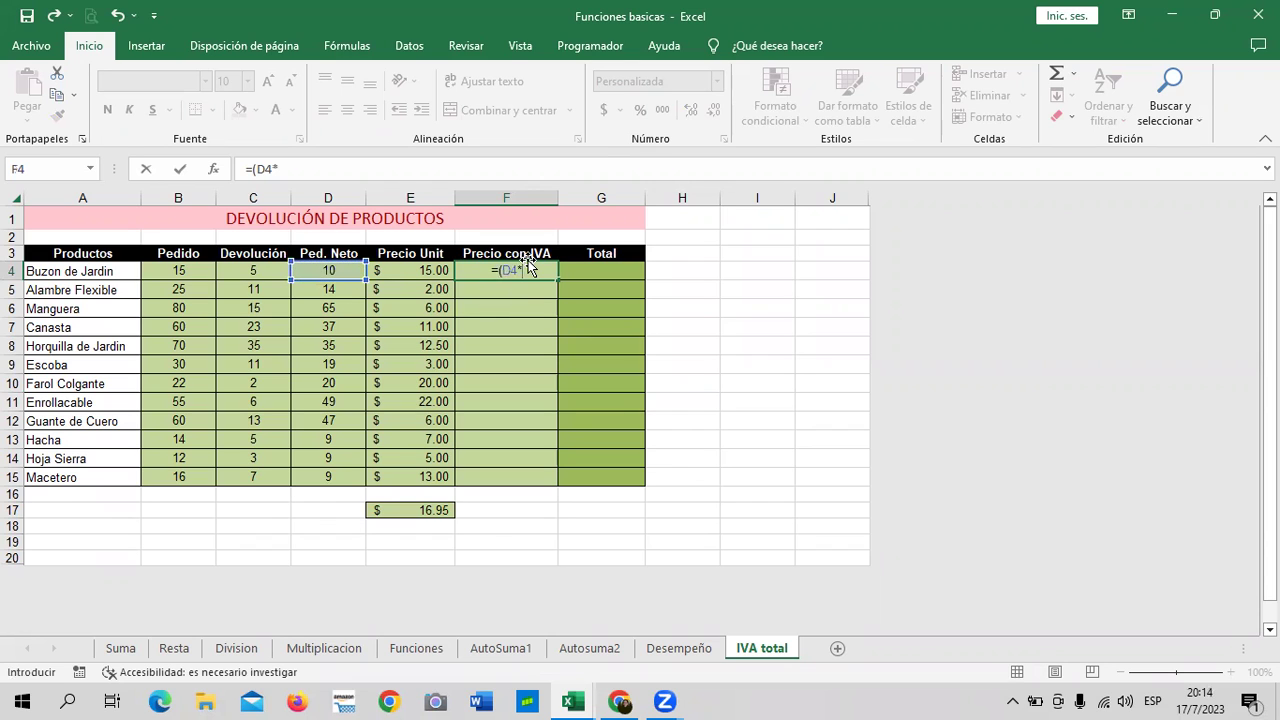
{"action": "left_click", "coordinate": [423, 270]}
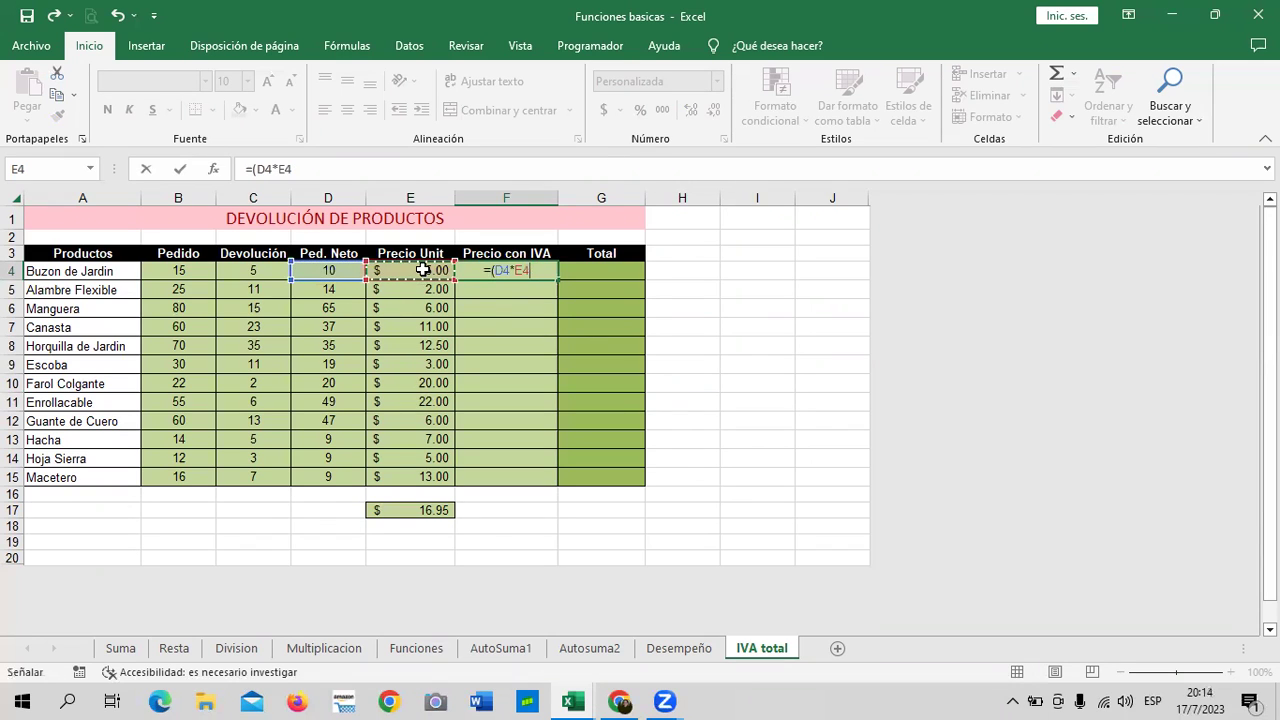
{"action": "type", "text": ")"}
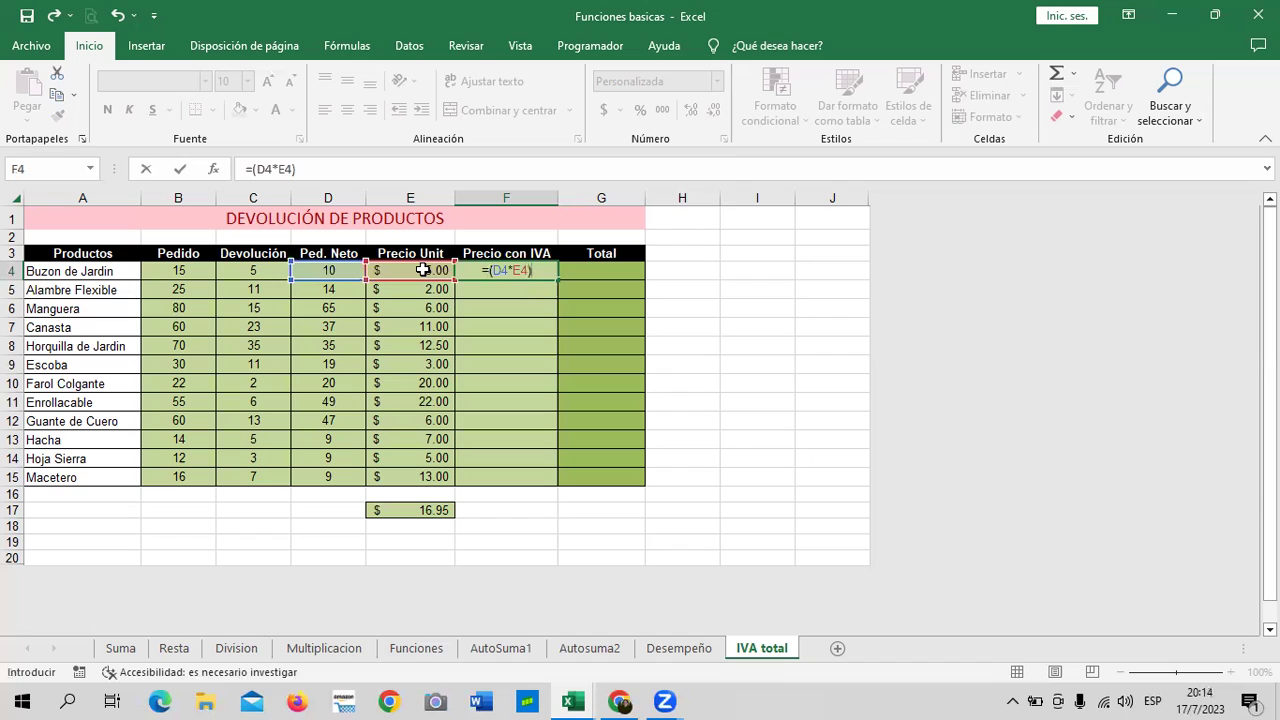
{"action": "type", "text": "*13"}
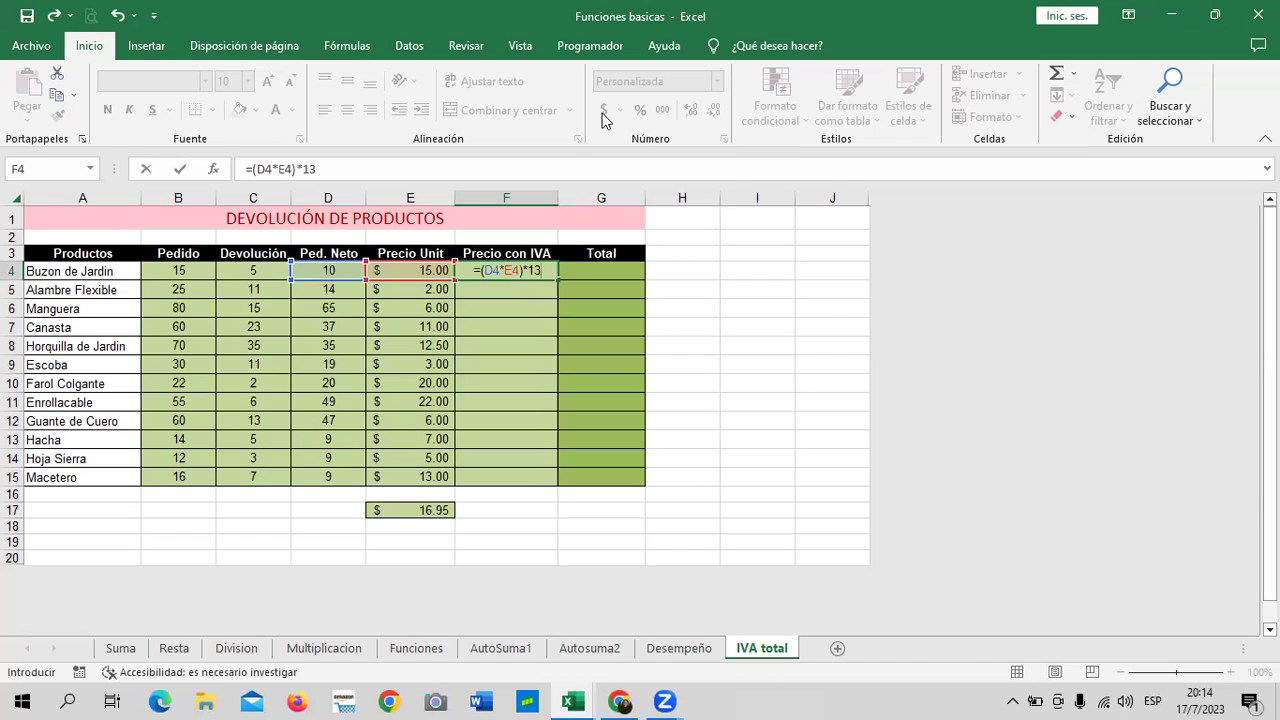
{"action": "type", "text": "%"}
{"action": "key", "text": "Return"}
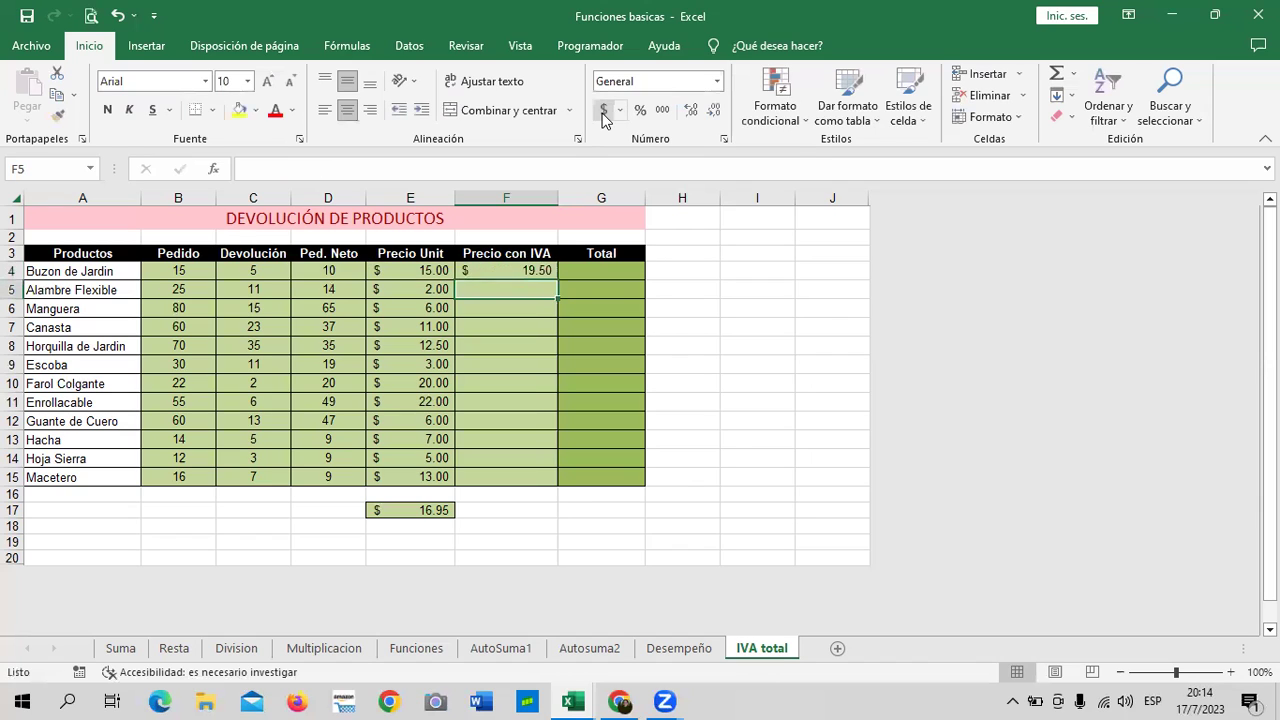
{"action": "left_click", "coordinate": [479, 268]}
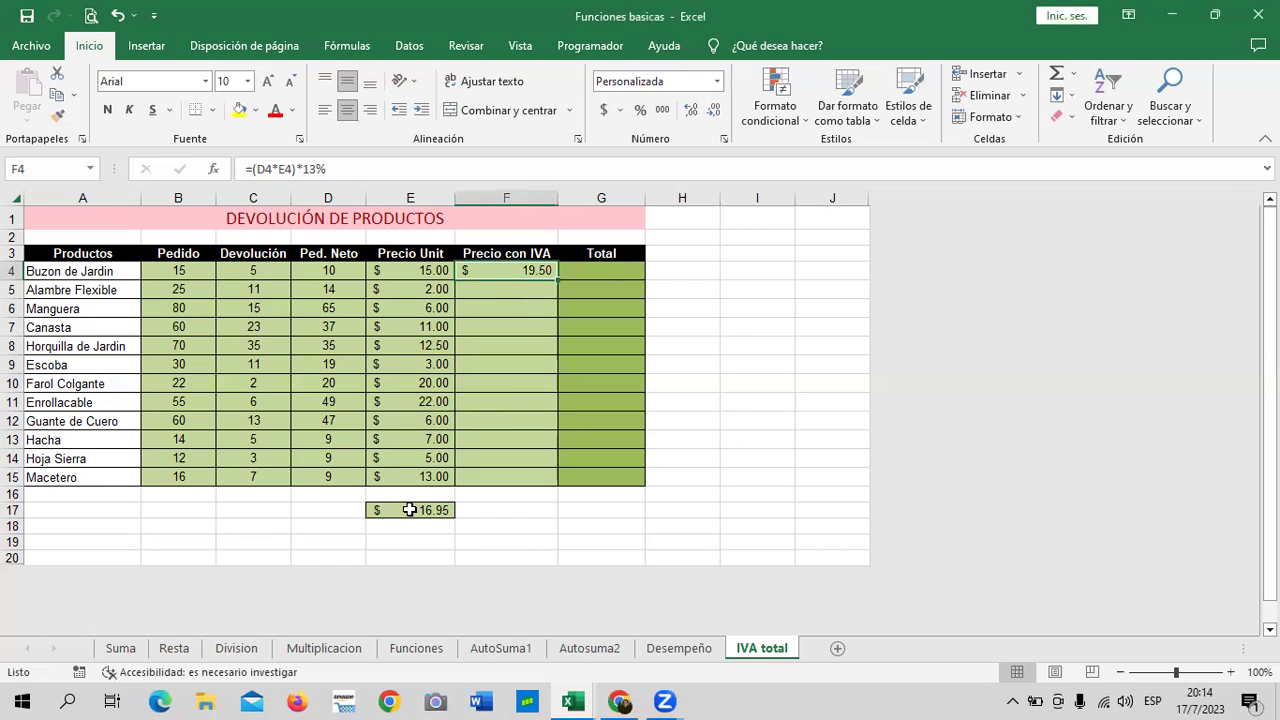
{"action": "left_click", "coordinate": [508, 514]}
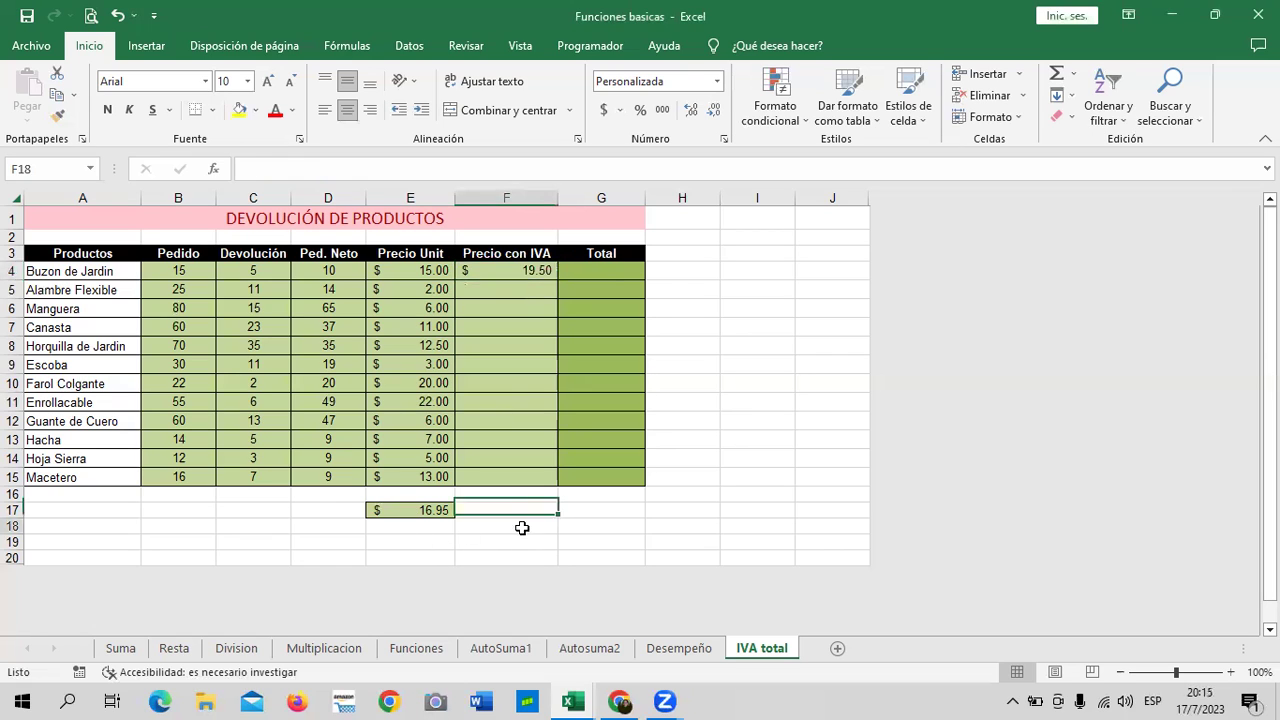
{"action": "left_click", "coordinate": [427, 510]}
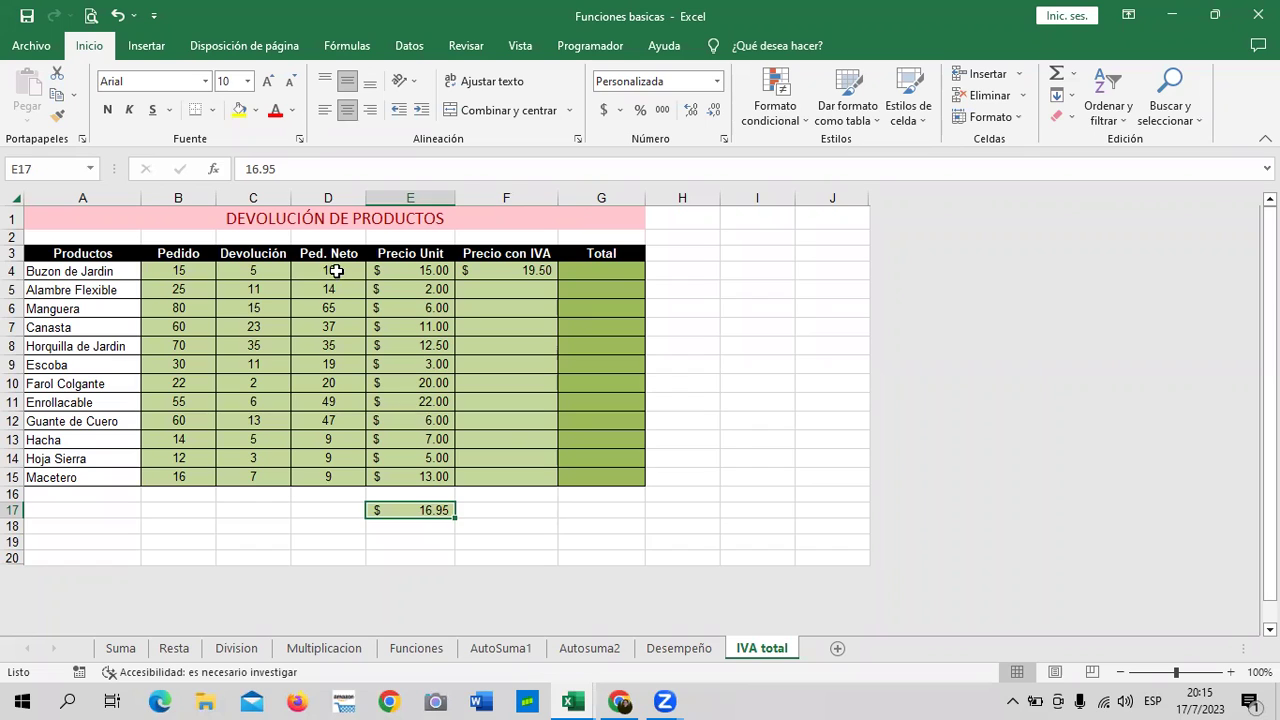
{"action": "left_click", "coordinate": [336, 271]}
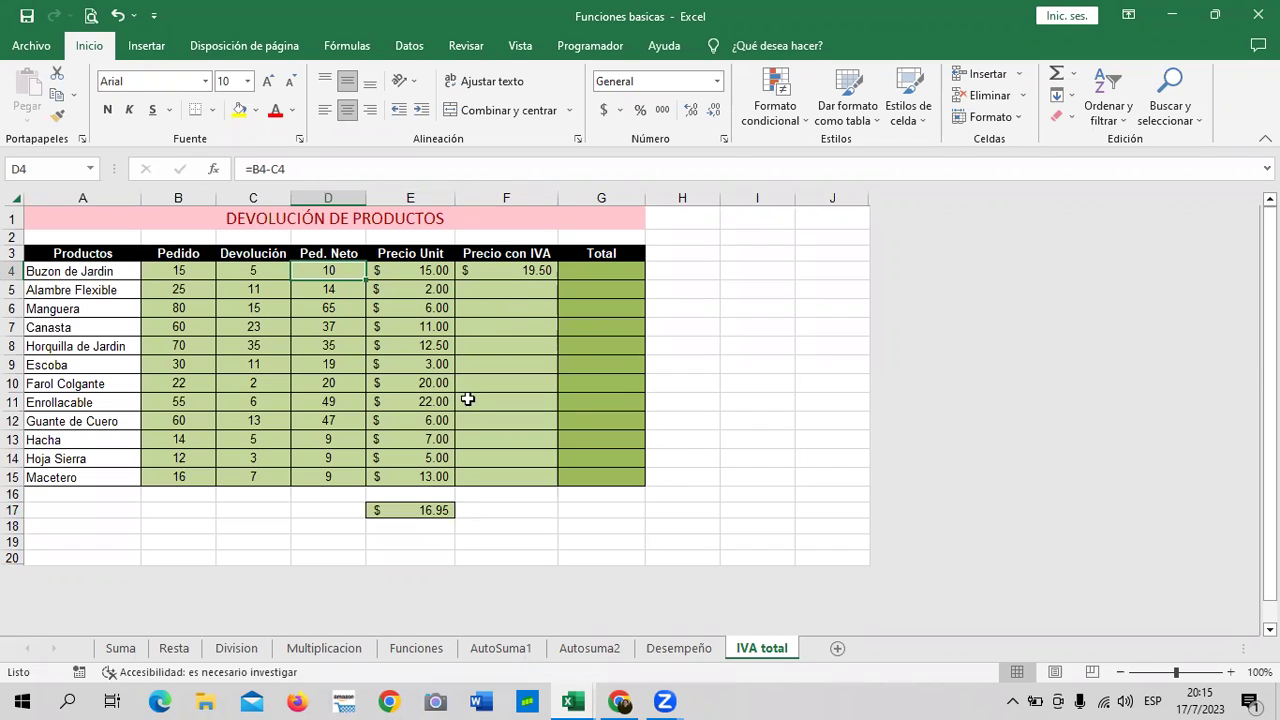
{"action": "left_click", "coordinate": [441, 510]}
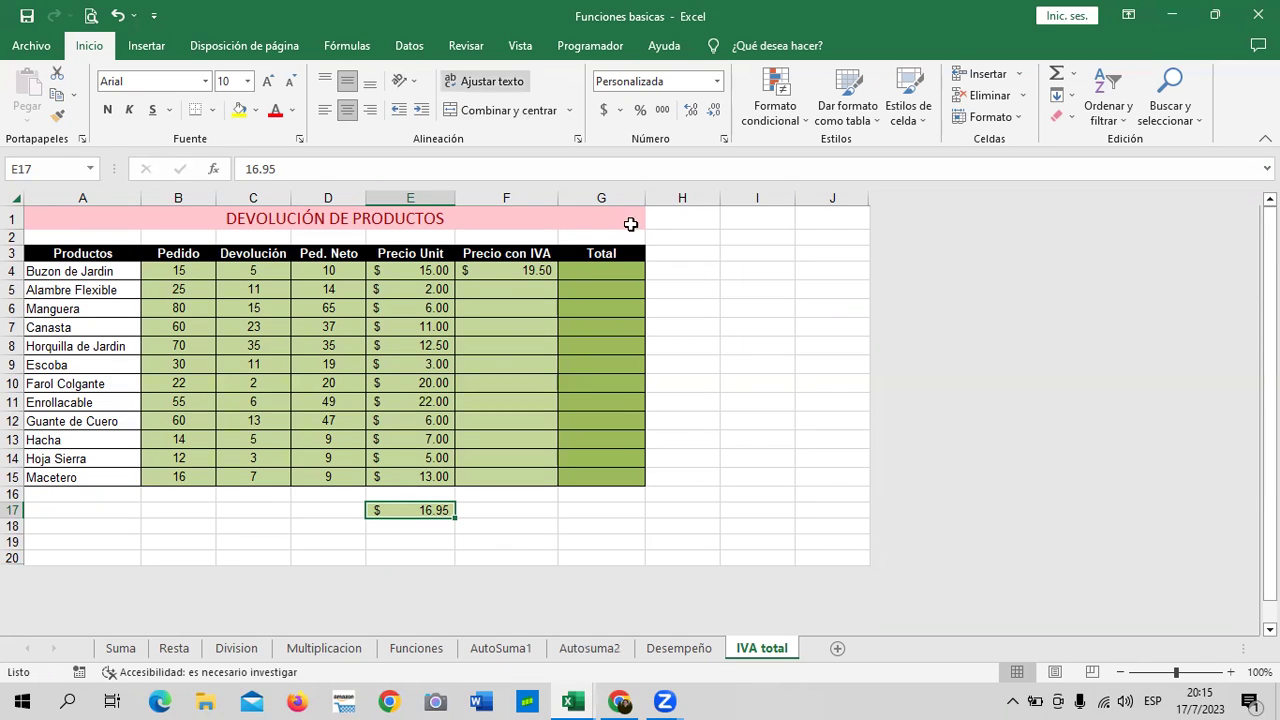
{"action": "left_click", "coordinate": [776, 325]}
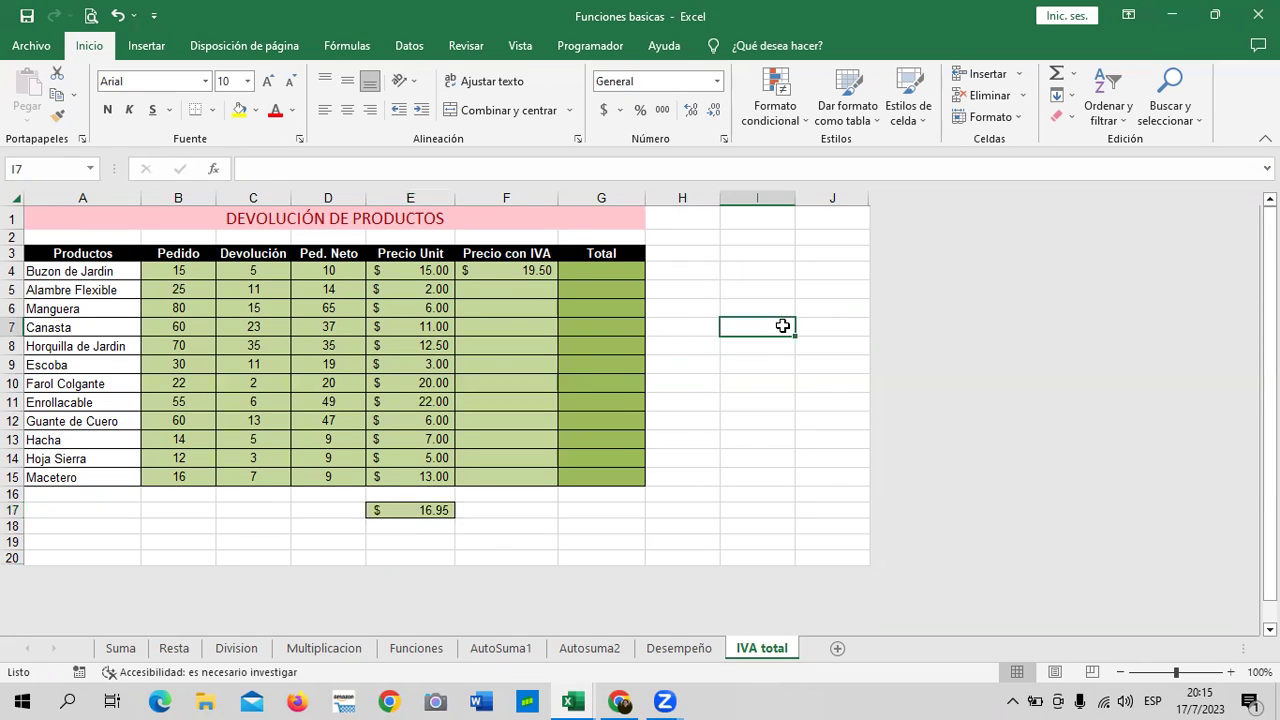
{"action": "left_click", "coordinate": [426, 511]}
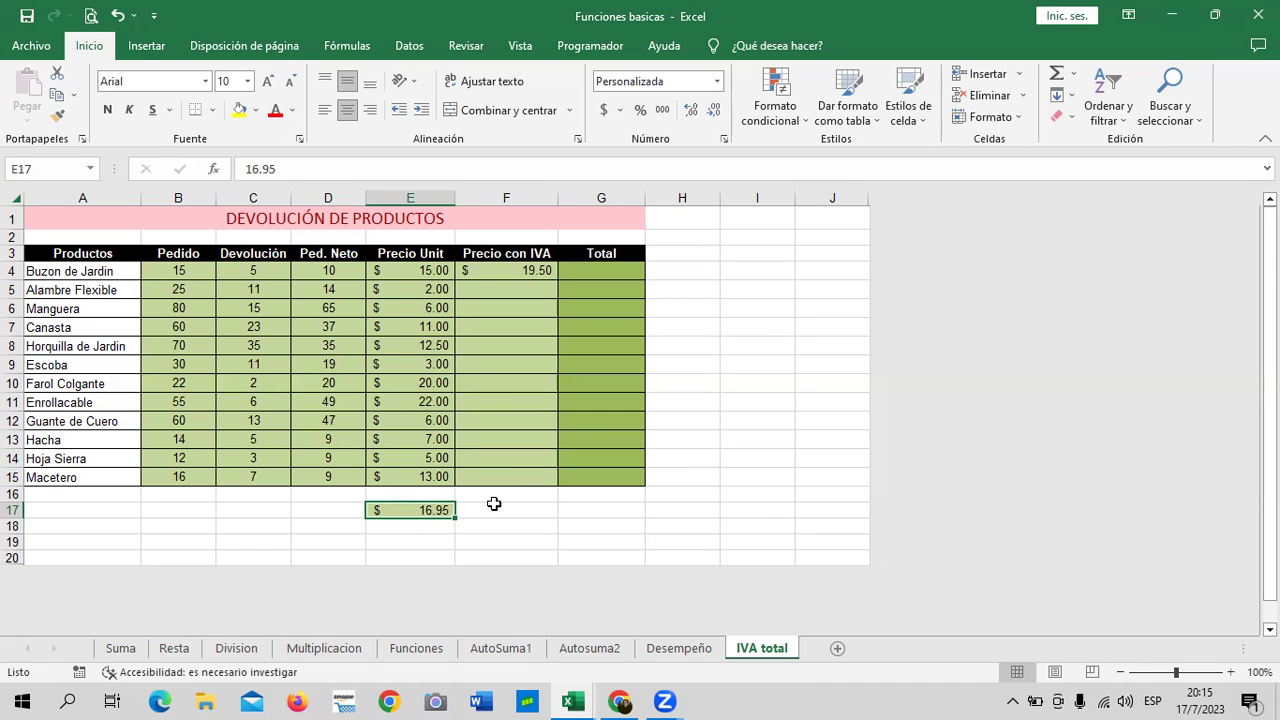
{"action": "left_click", "coordinate": [510, 271]}
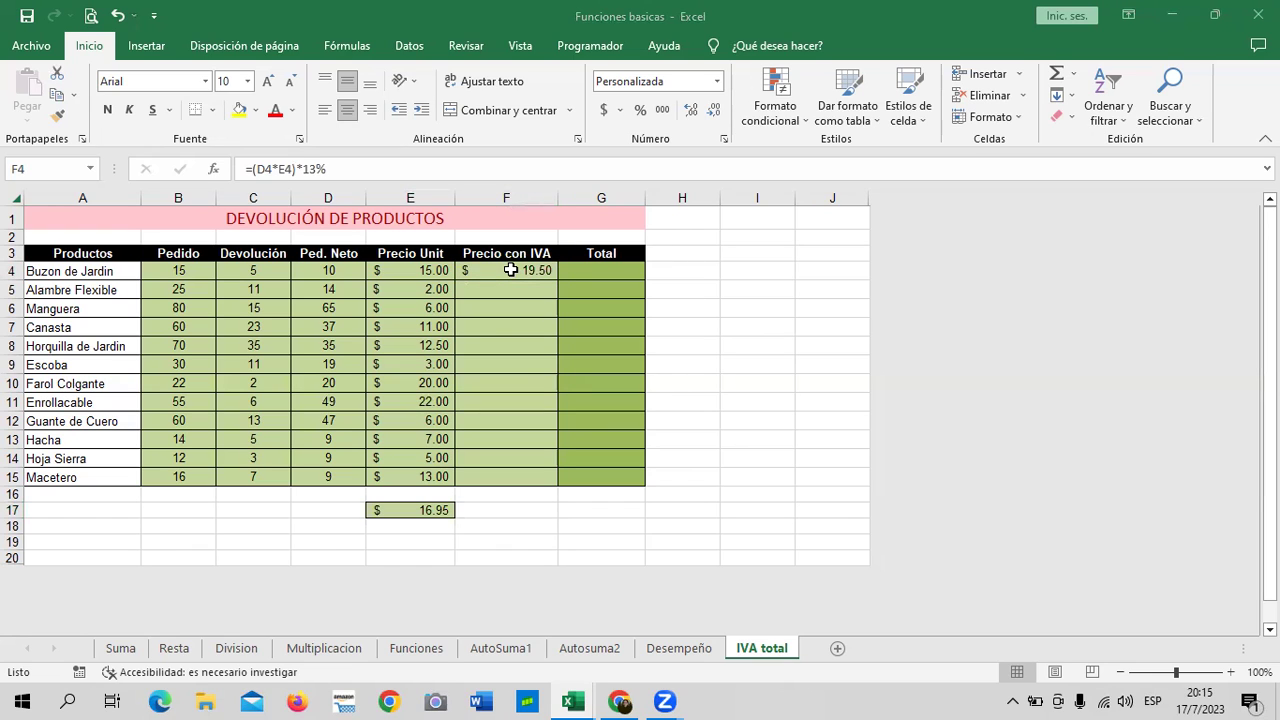
Fill F4's IVA formula down to F15, ending at $15.21 for Macetero.
{"action": "left_click", "coordinate": [609, 269]}
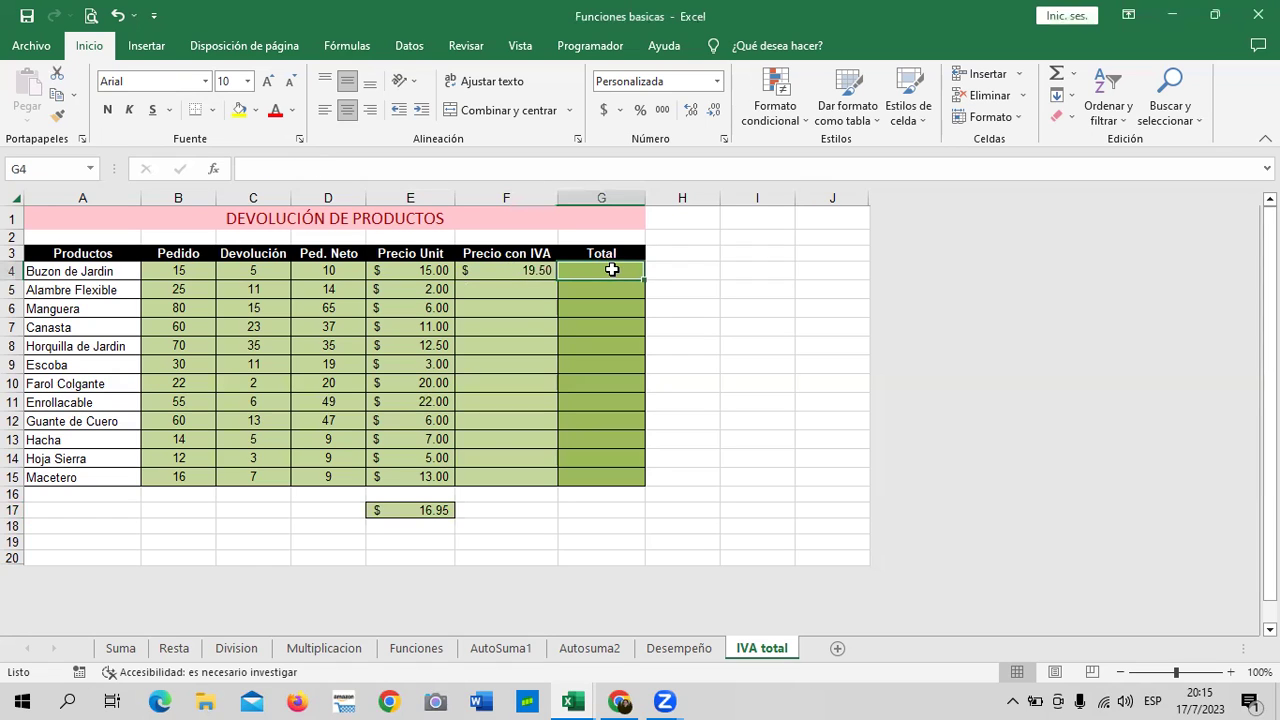
{"action": "left_click", "coordinate": [545, 274]}
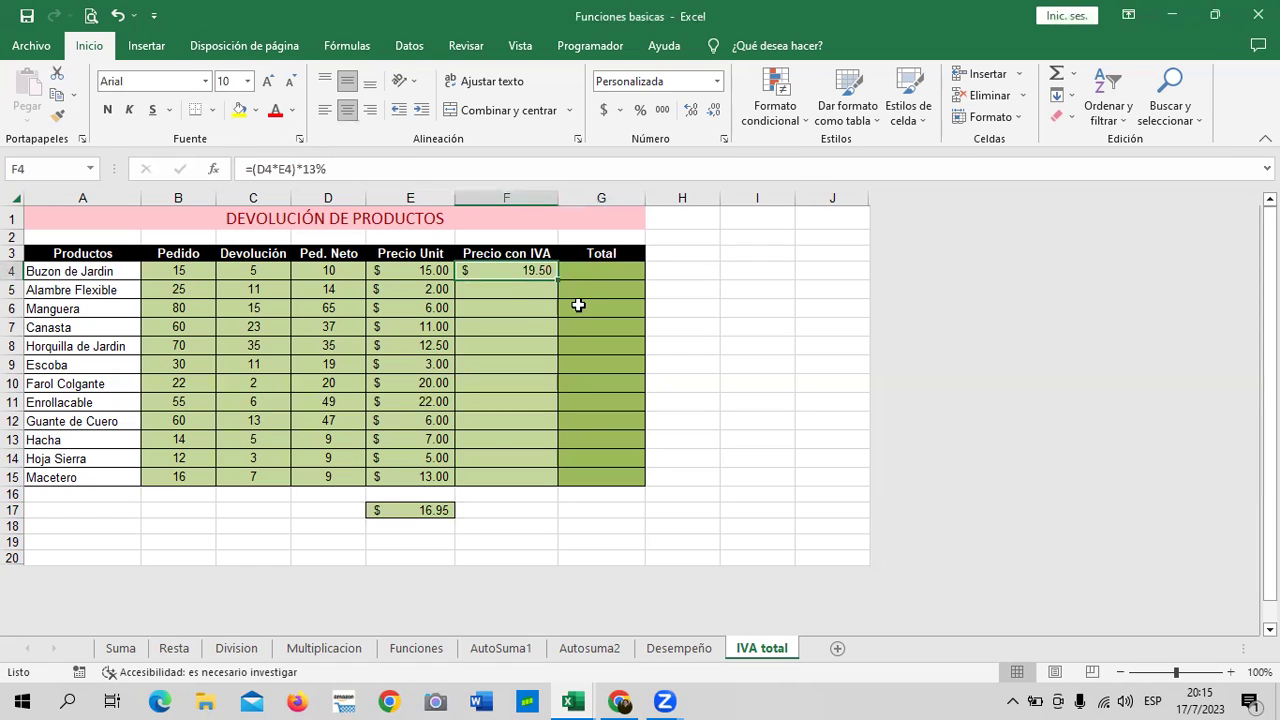
{"action": "left_click_drag", "start_coordinate": [557, 283], "coordinate": [568, 482]}
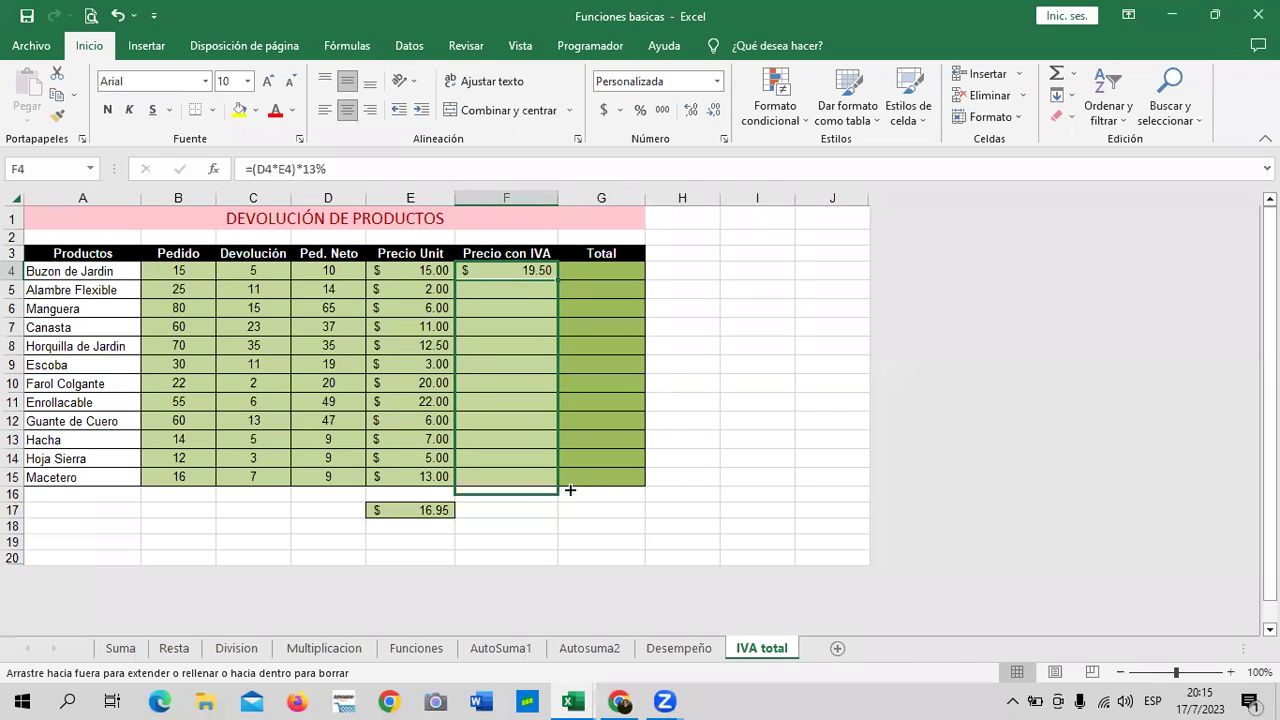
{"action": "left_click", "coordinate": [700, 455]}
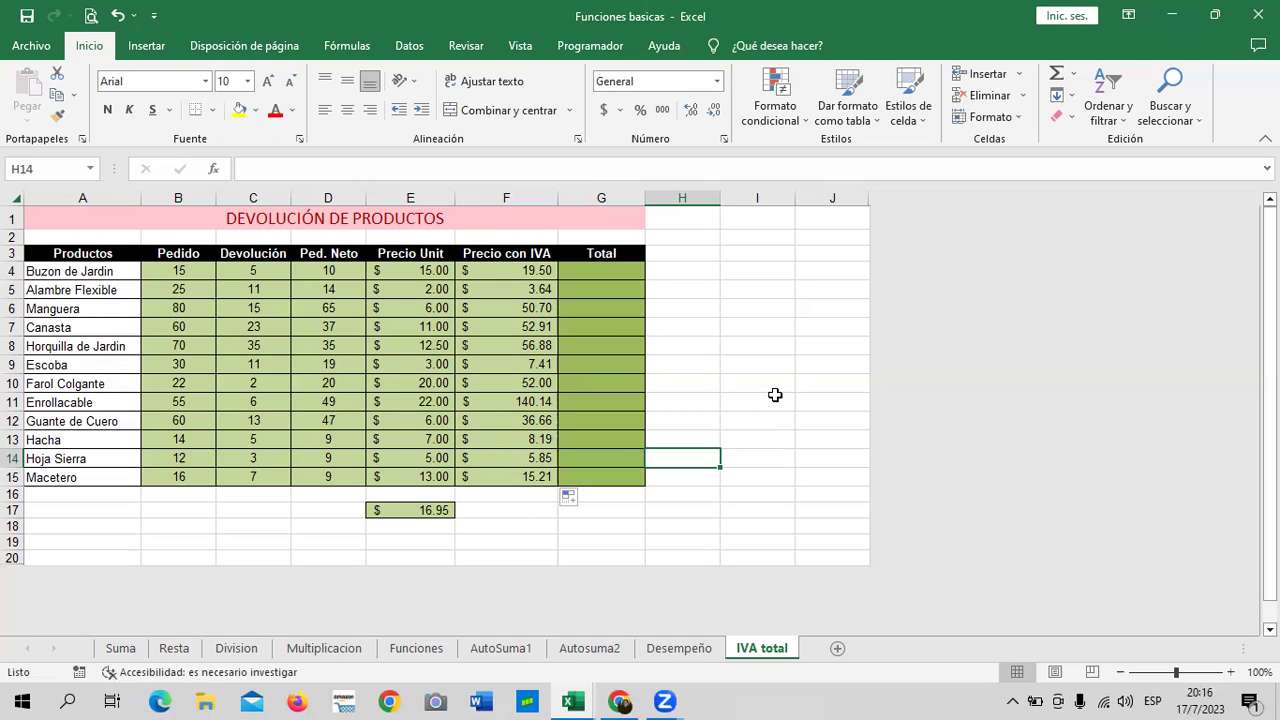
{"action": "left_click", "coordinate": [769, 310]}
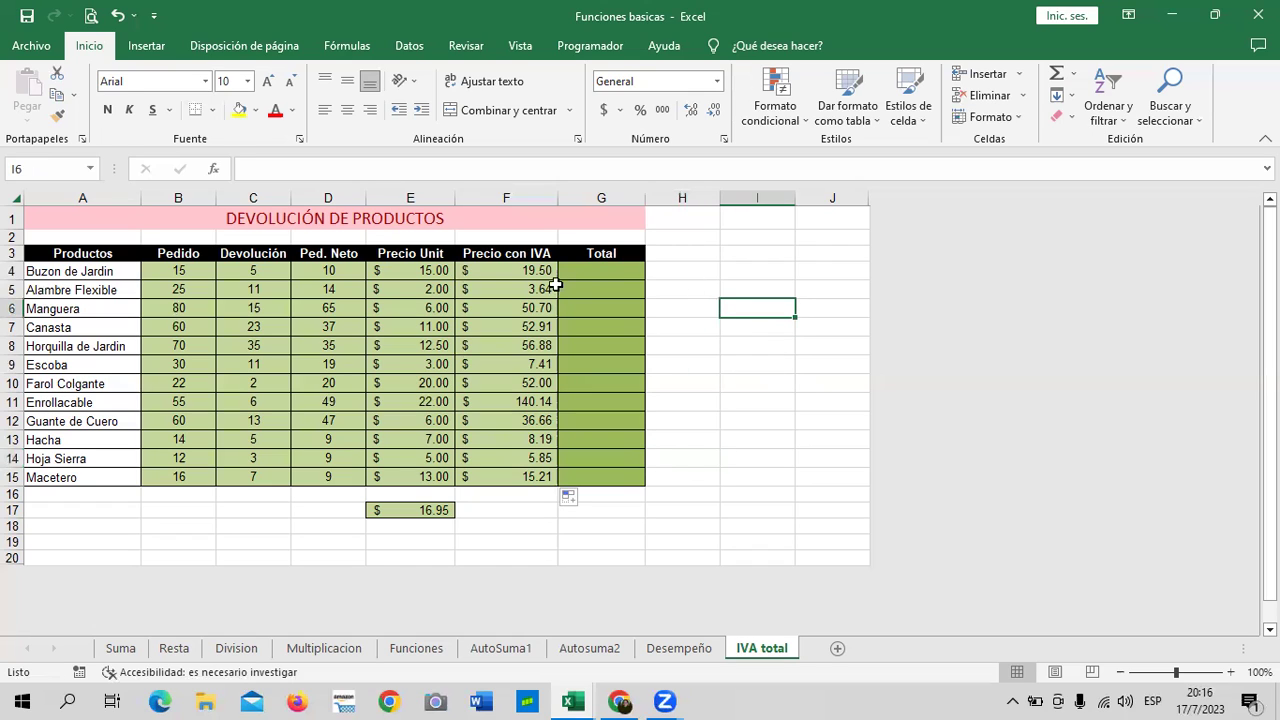
Enter =(D4*E4)+F4 in G4, giving $169.50 for Buzon de Jardin.
{"action": "left_click", "coordinate": [590, 270]}
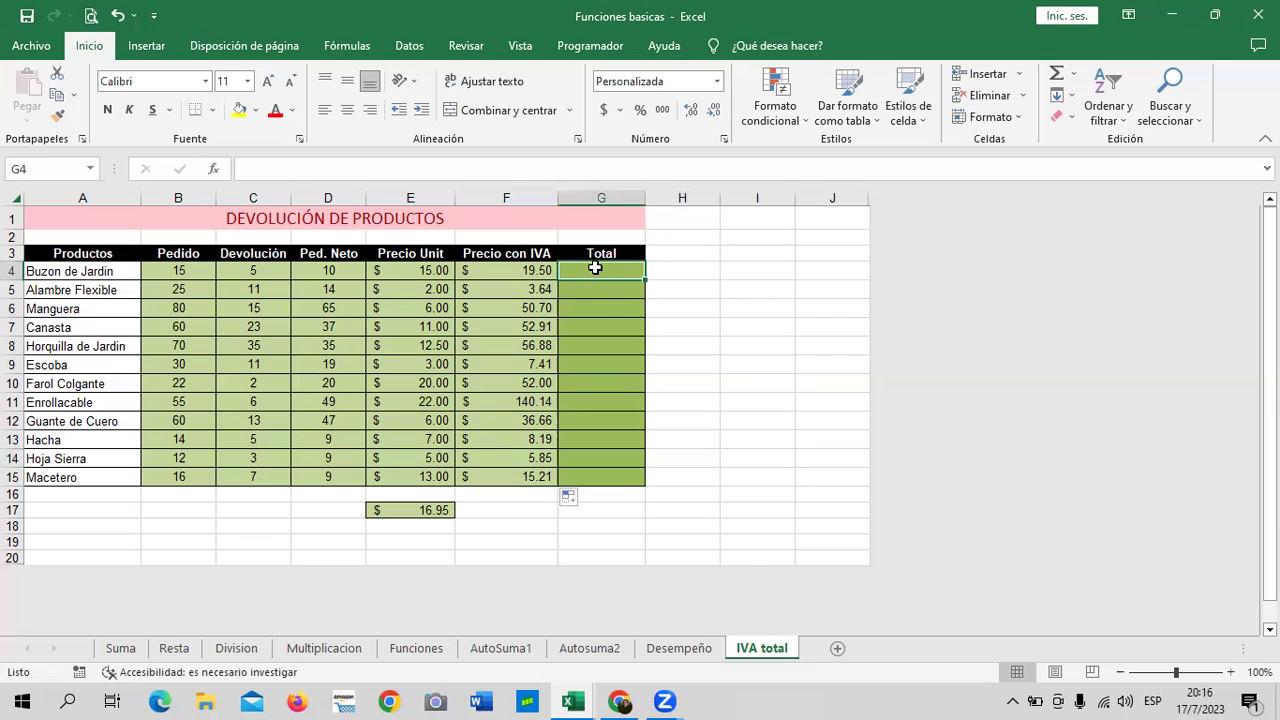
{"action": "type", "text": "="}
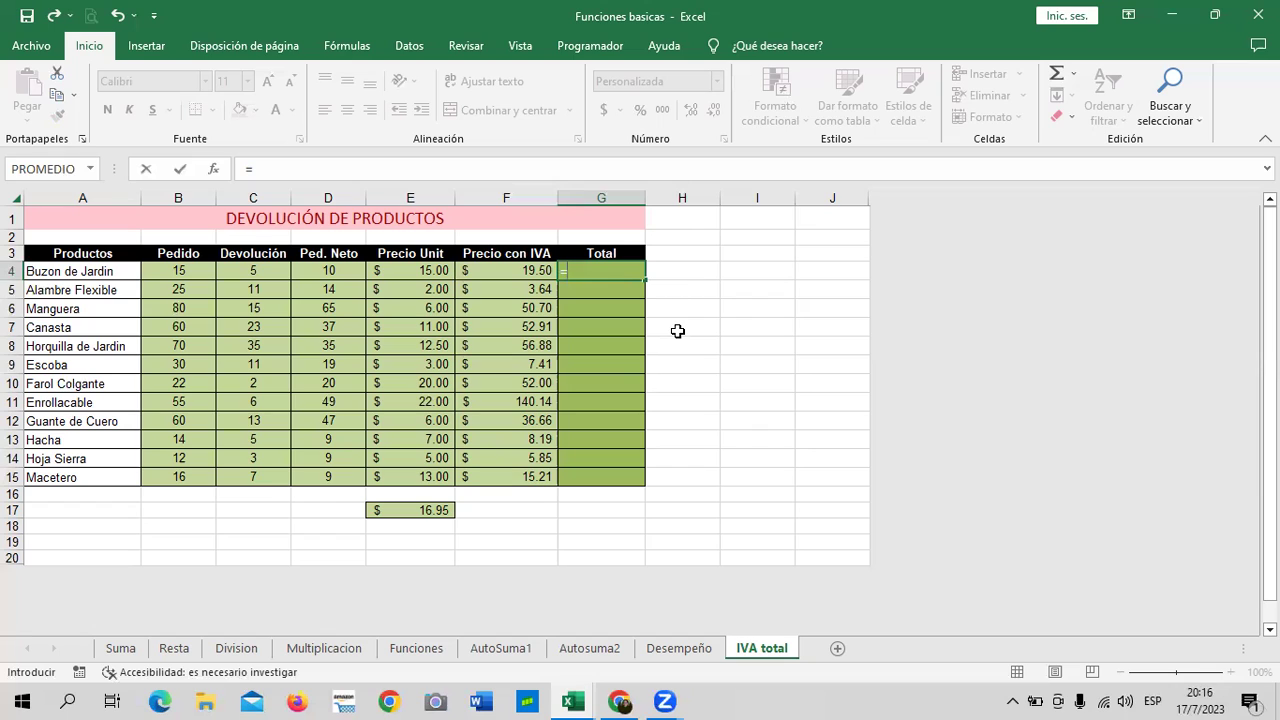
{"action": "type", "text": "("}
{"action": "left_click", "coordinate": [339, 268]}
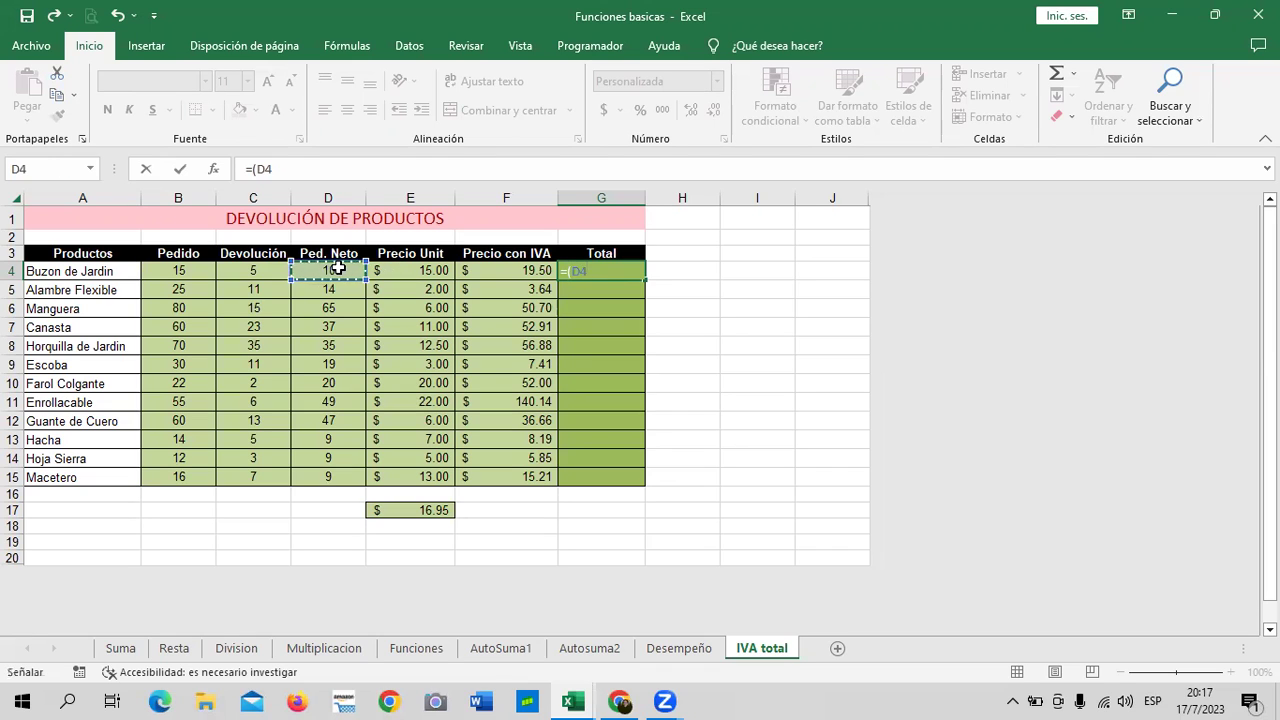
{"action": "type", "text": "*"}
{"action": "left_click", "coordinate": [428, 269]}
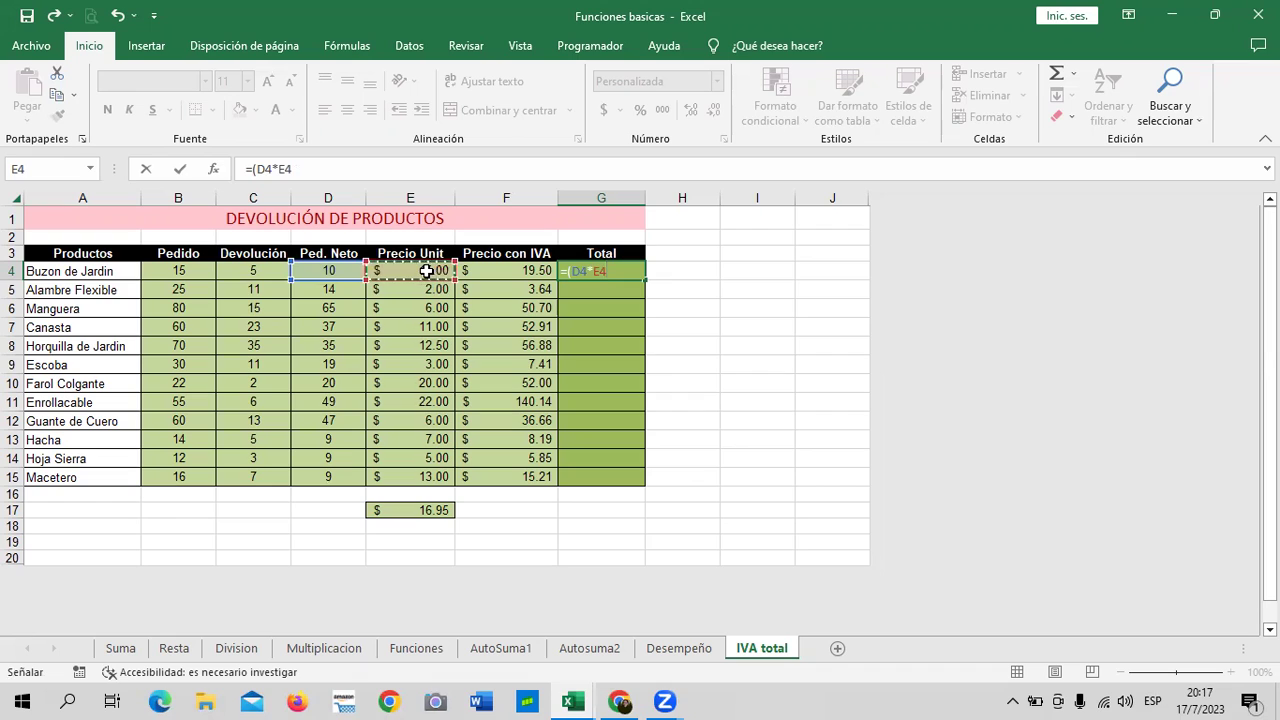
{"action": "type", "text": ")"}
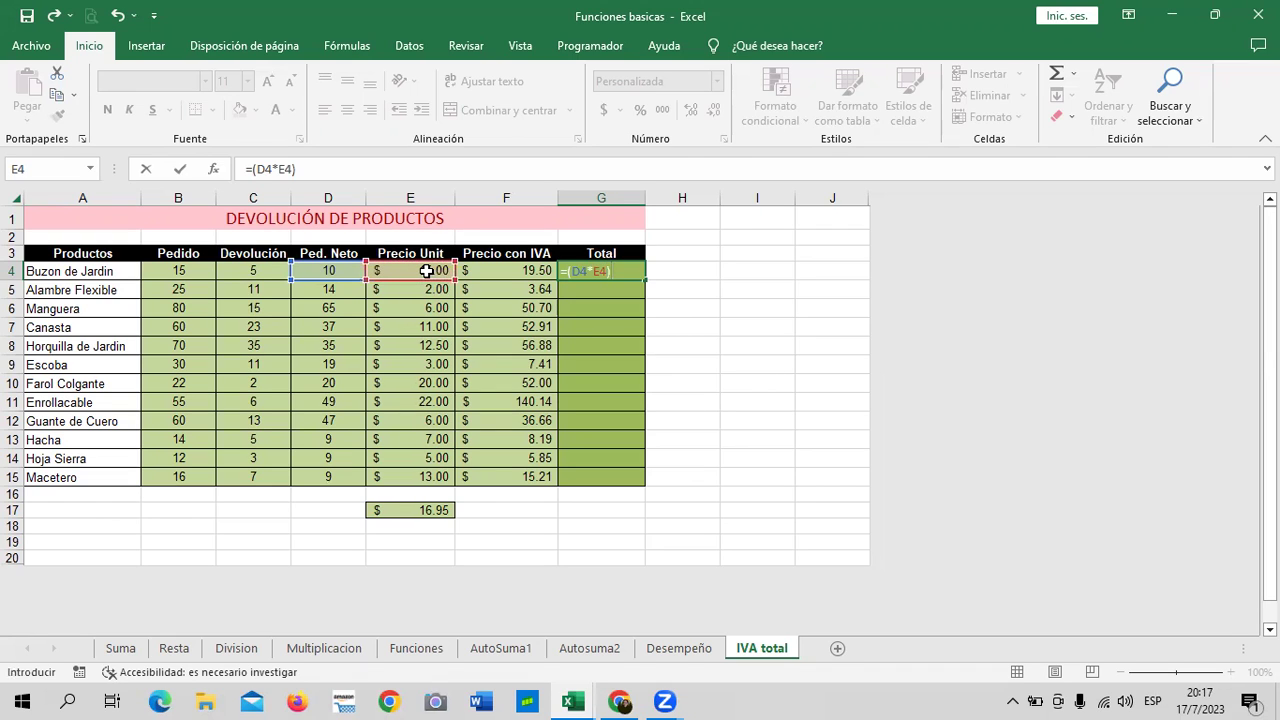
{"action": "type", "text": "+"}
{"action": "left_click", "coordinate": [525, 271]}
{"action": "key", "text": "Return"}
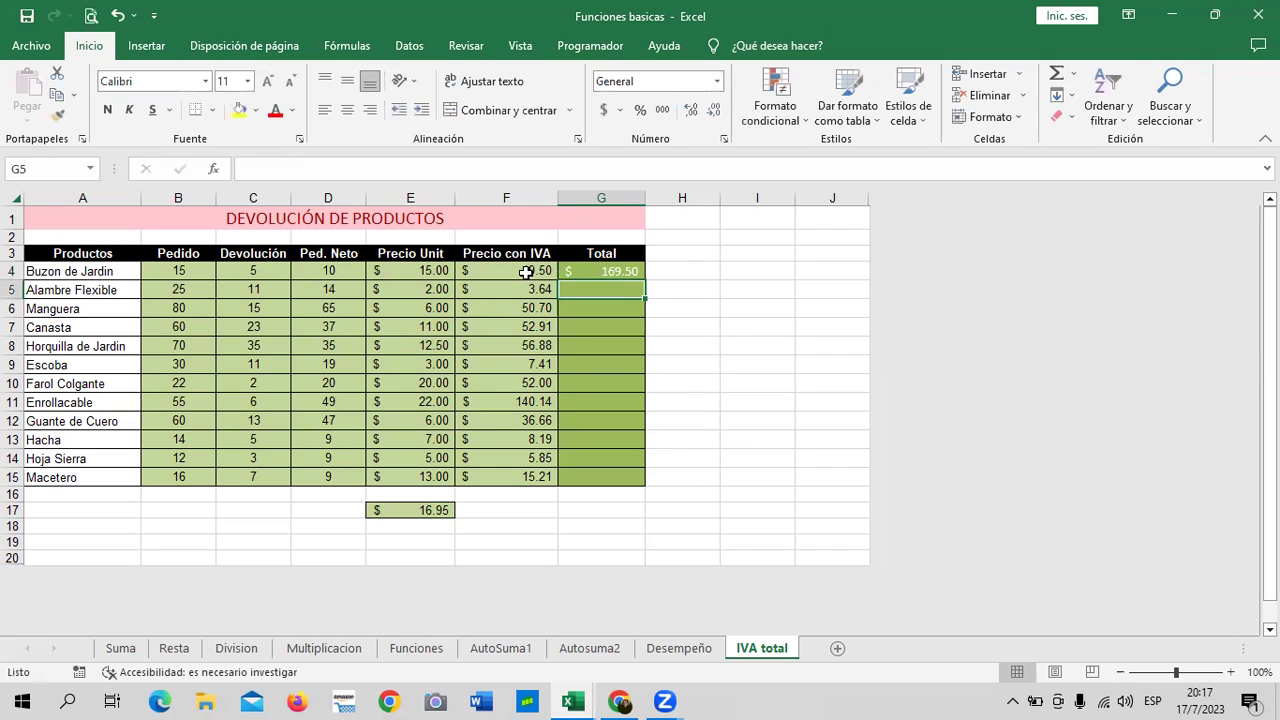
Fill the Total formula down to G15 and widen the Total column.
{"action": "left_click", "coordinate": [593, 270]}
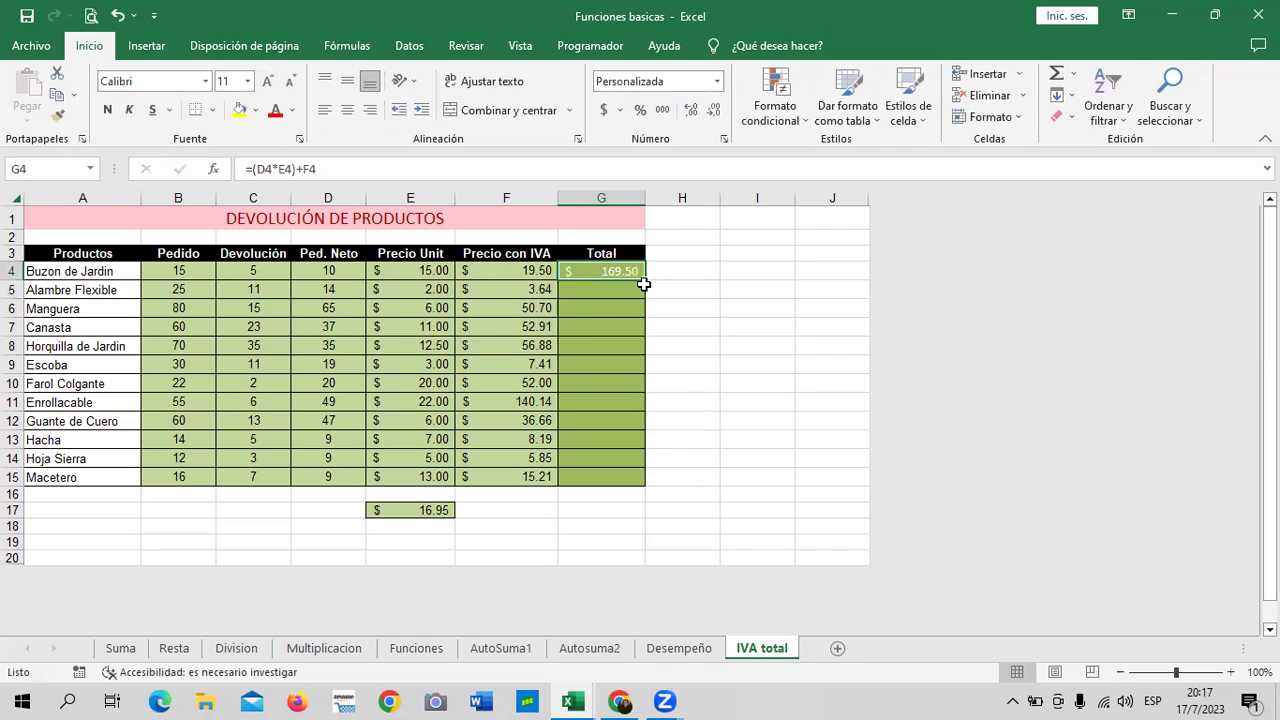
{"action": "left_click_drag", "start_coordinate": [645, 289], "coordinate": [652, 484]}
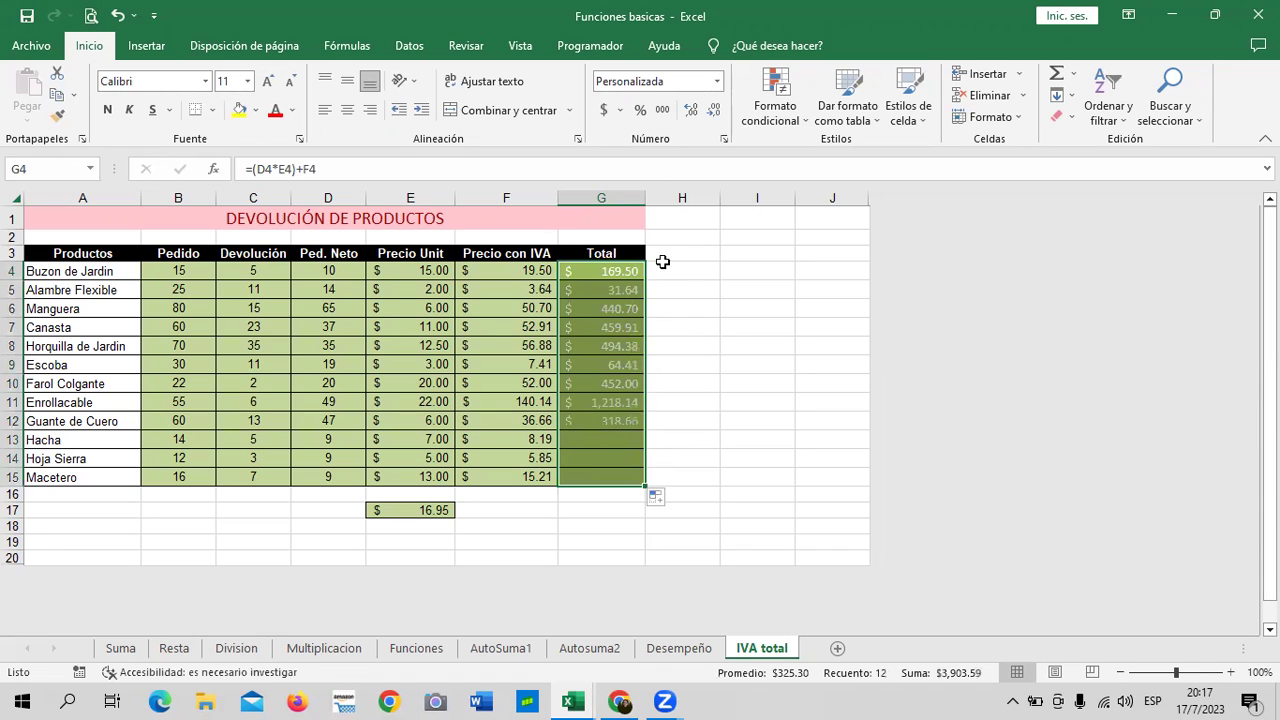
{"action": "left_click_drag", "start_coordinate": [647, 192], "coordinate": [676, 192]}
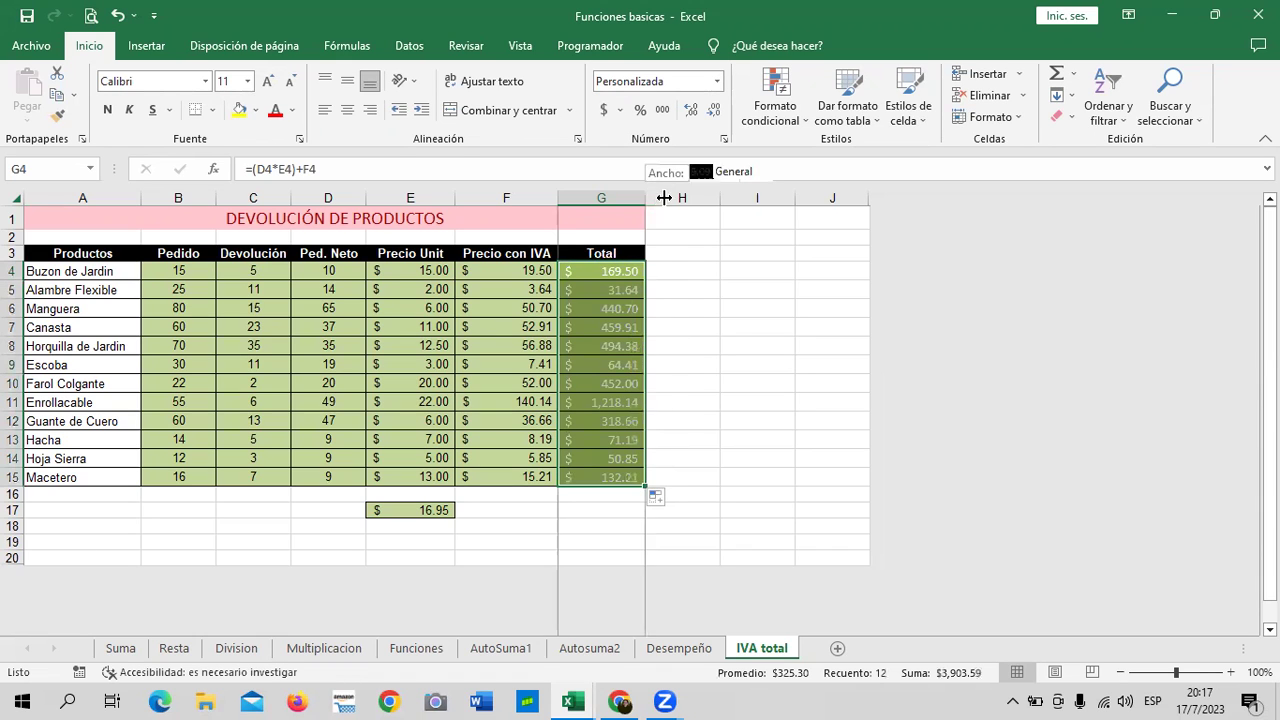
Widen column G and enlarge the G4:G15 Total figures to a 12-point font.
{"action": "left_click", "coordinate": [741, 312]}
{"action": "left_click_drag", "start_coordinate": [641, 270], "coordinate": [634, 477]}
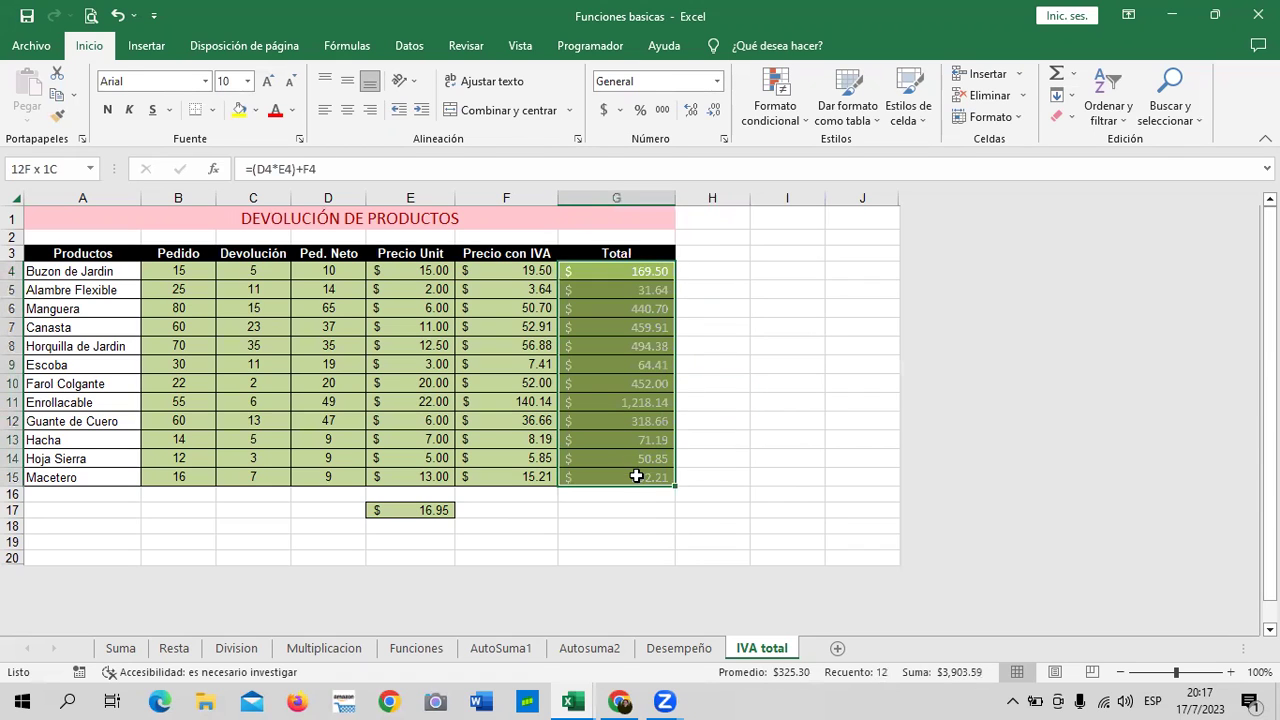
{"action": "left_click", "coordinate": [268, 80]}
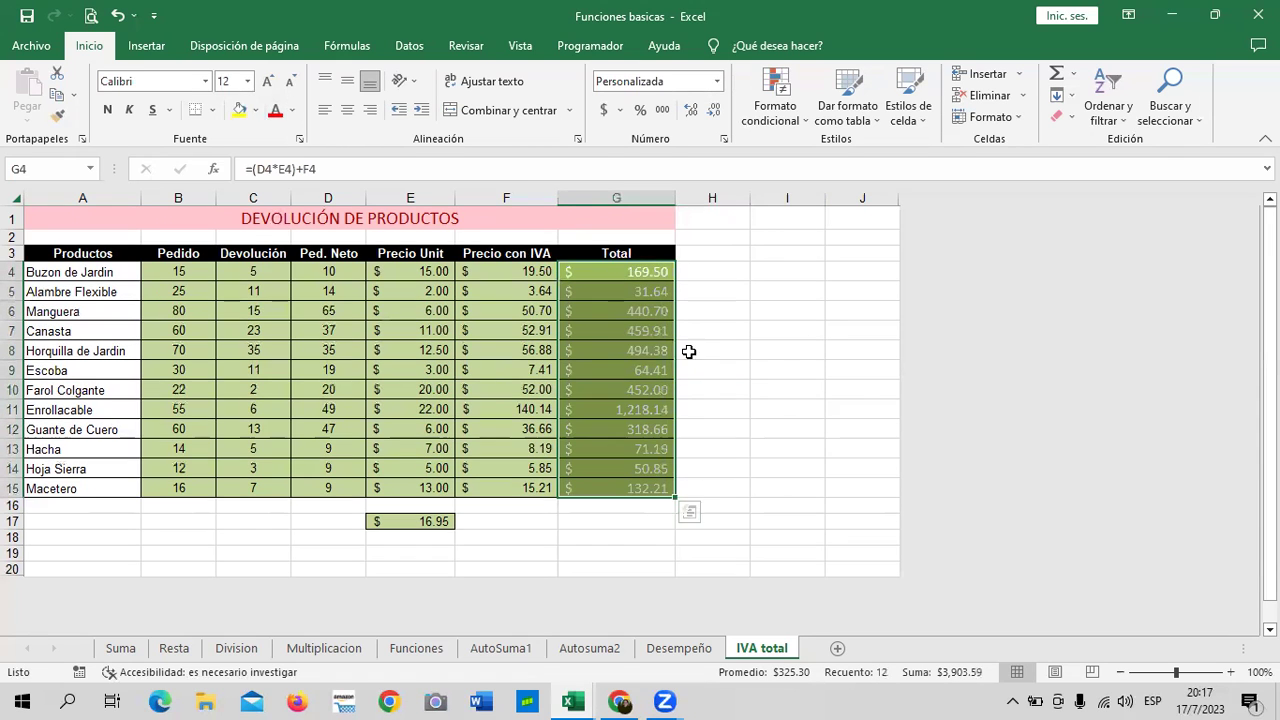
{"action": "left_click", "coordinate": [775, 349]}
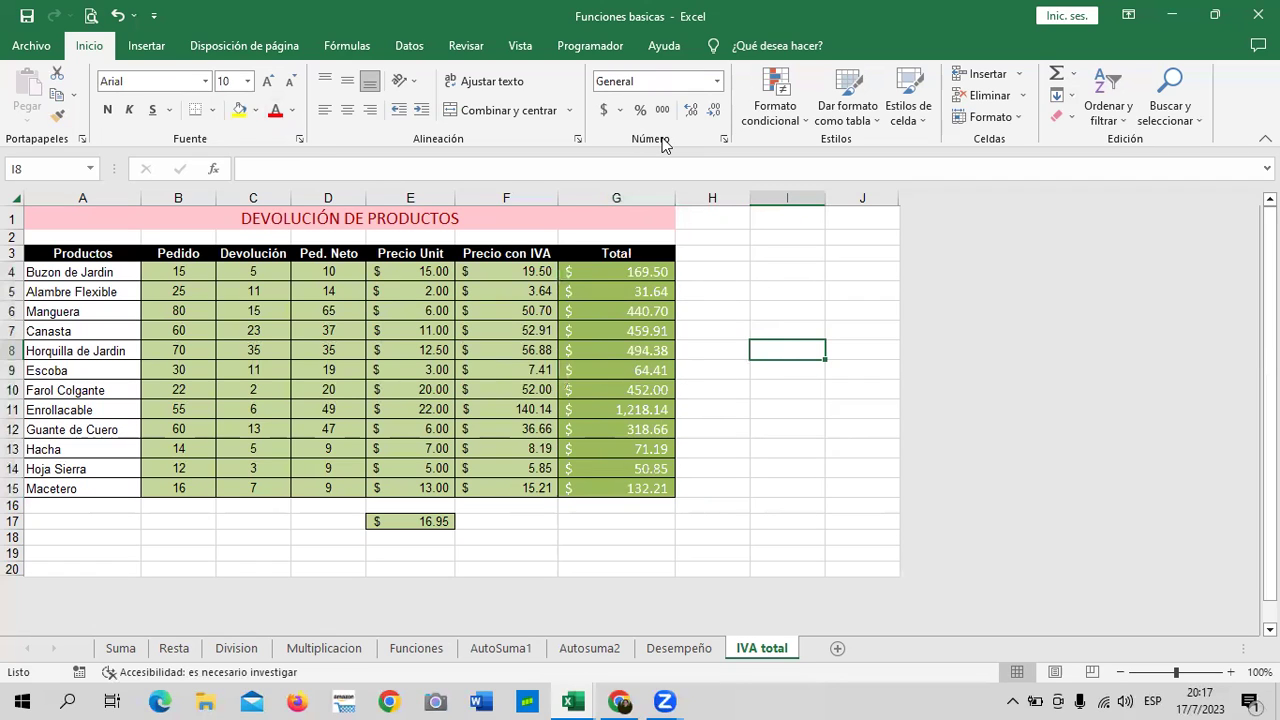
{"action": "left_click", "coordinate": [803, 448]}
{"action": "left_click", "coordinate": [812, 508]}
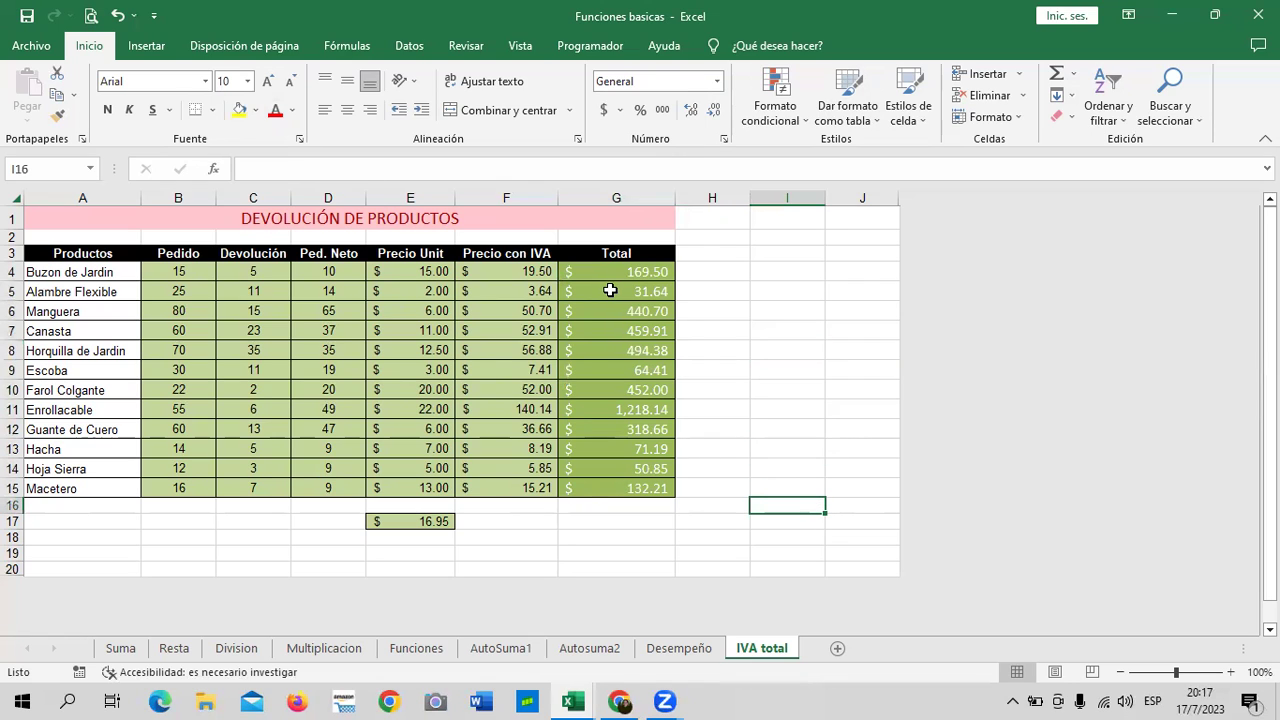
Delete the stray $16.95 value from cell E17.
{"action": "left_click", "coordinate": [401, 521]}
{"action": "key", "text": "Delete"}
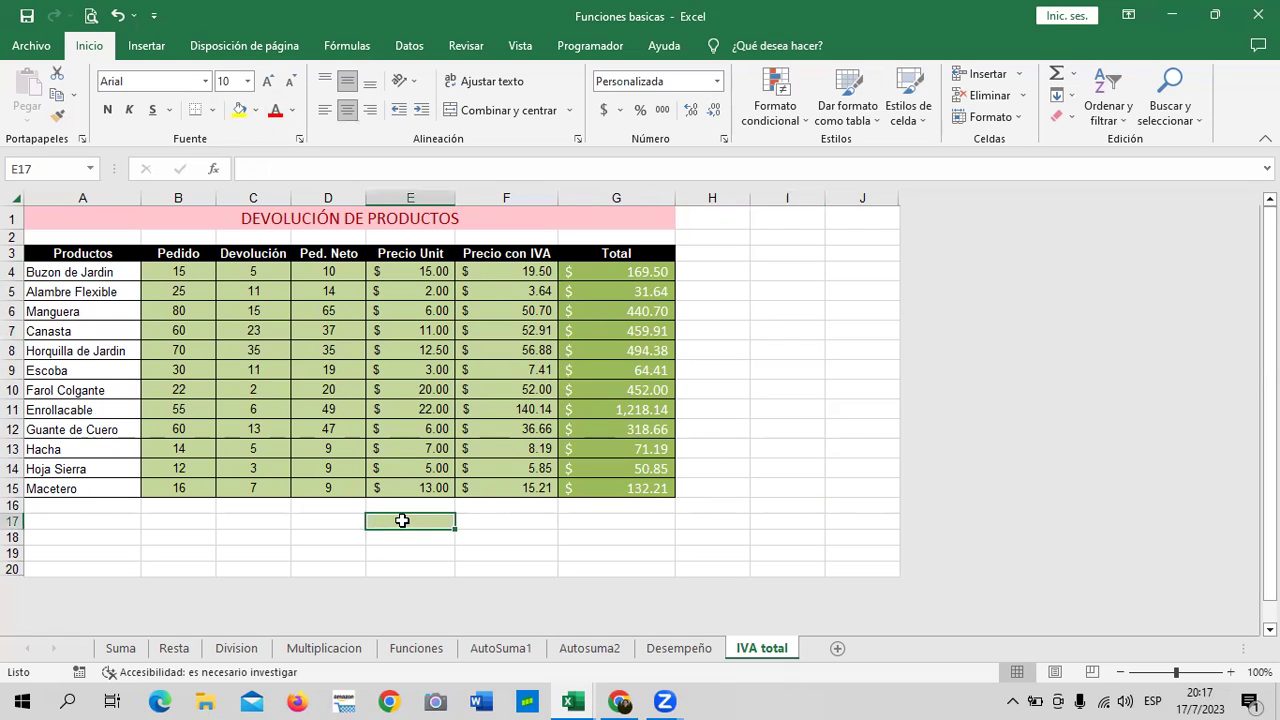
{"action": "left_click", "coordinate": [782, 438]}
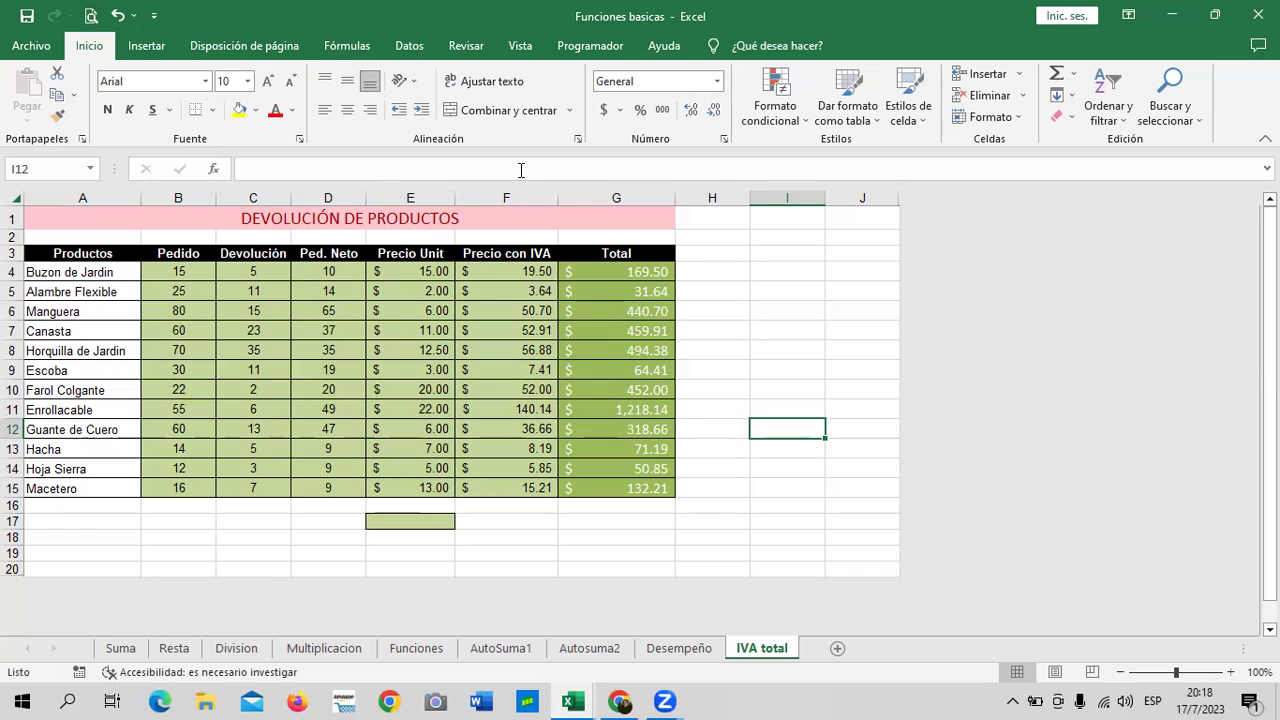
Review the Precio con IVA formula in F4 and the total formula in G4, then reselect E17.
{"action": "left_click", "coordinate": [786, 278]}
{"action": "left_click", "coordinate": [537, 273]}
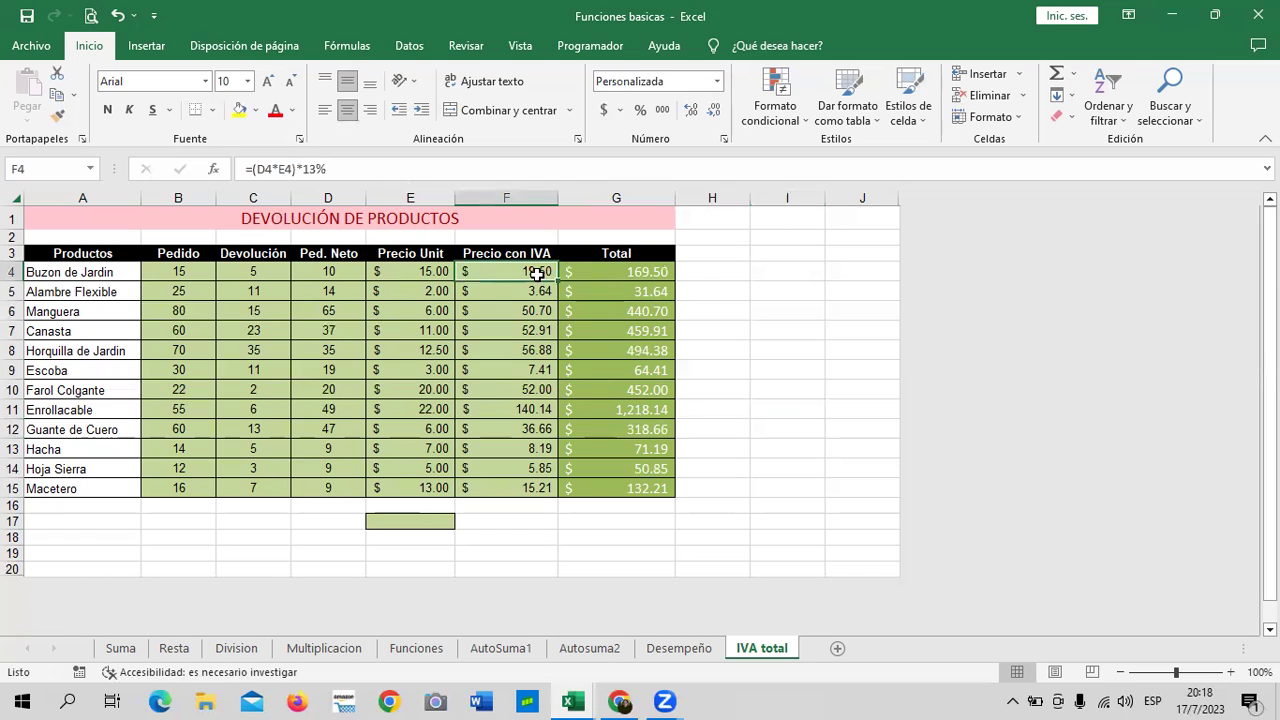
{"action": "left_click", "coordinate": [641, 271]}
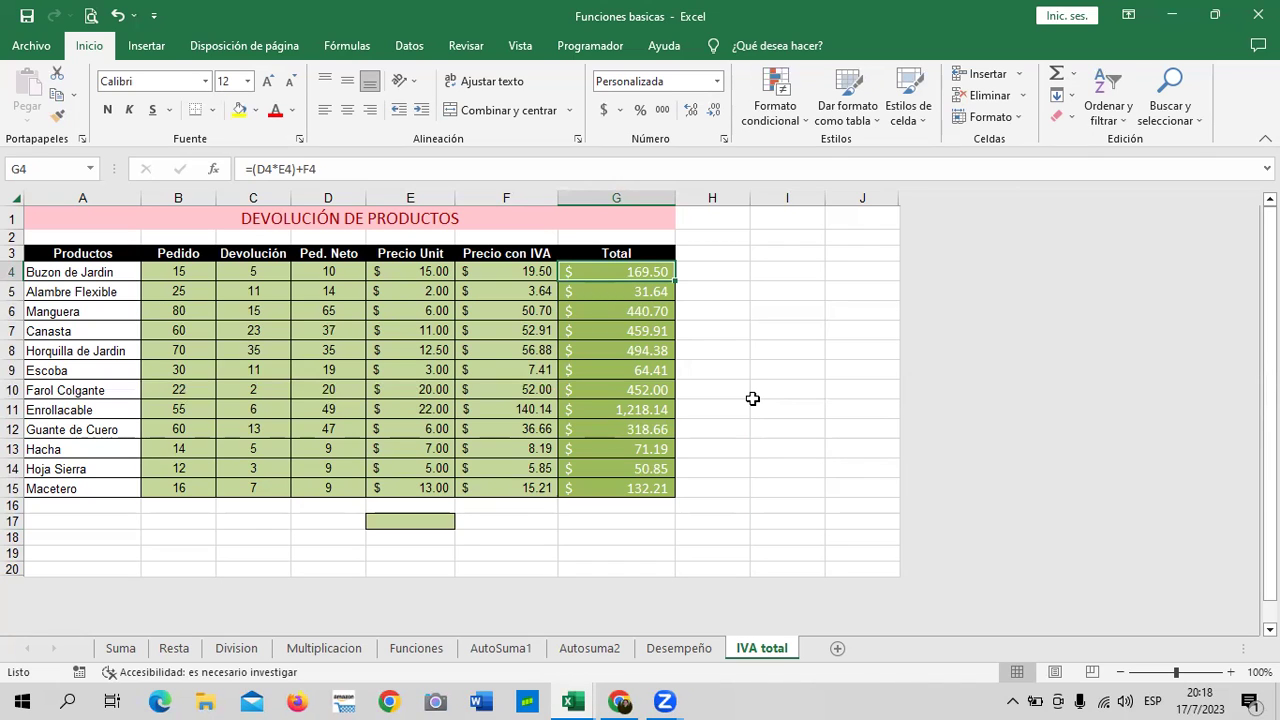
{"action": "left_click", "coordinate": [410, 520]}
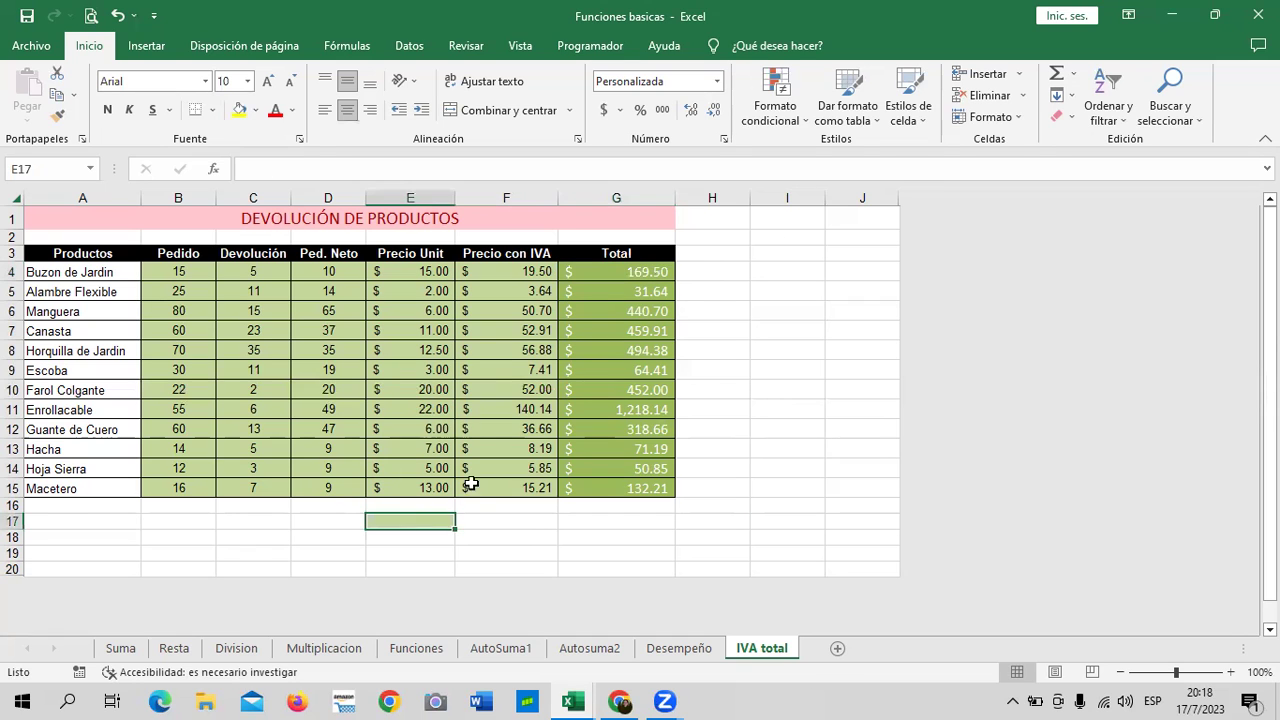
Apply the Normal cell style to E17 to remove its green fill.
{"action": "left_click", "coordinate": [918, 122]}
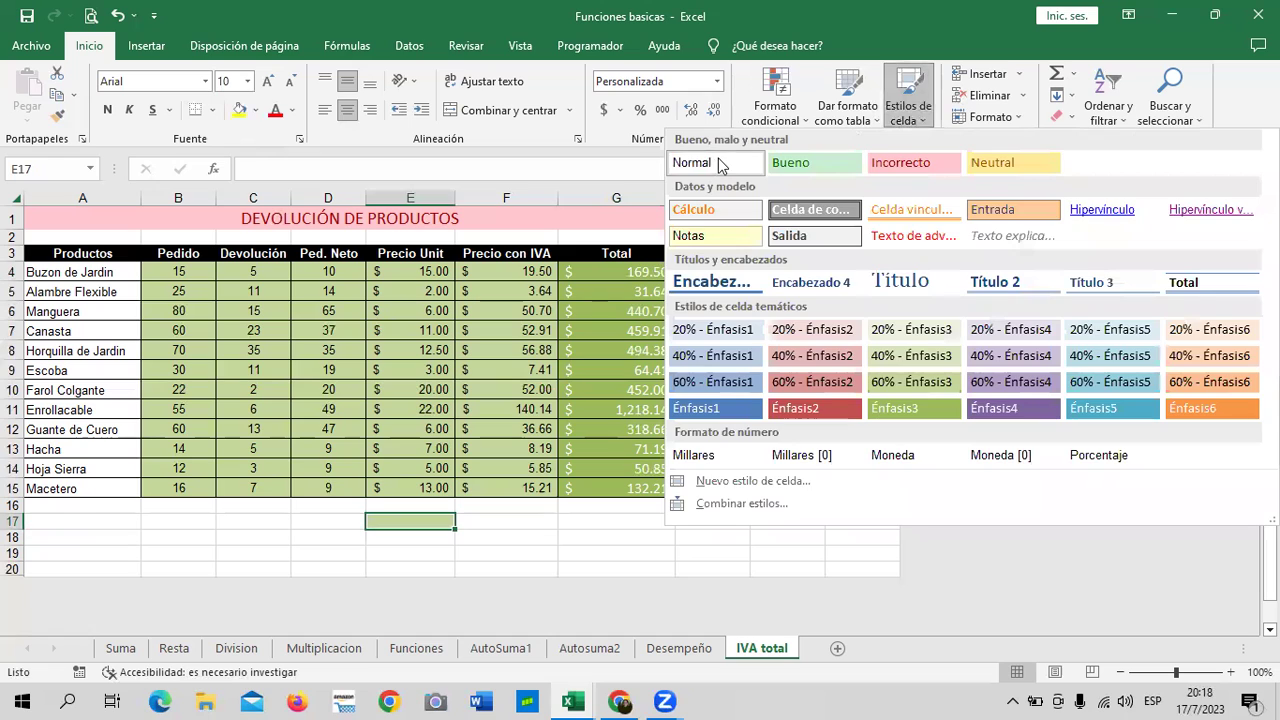
{"action": "left_click", "coordinate": [719, 160]}
{"action": "left_click", "coordinate": [790, 405]}
{"action": "left_click", "coordinate": [785, 303]}
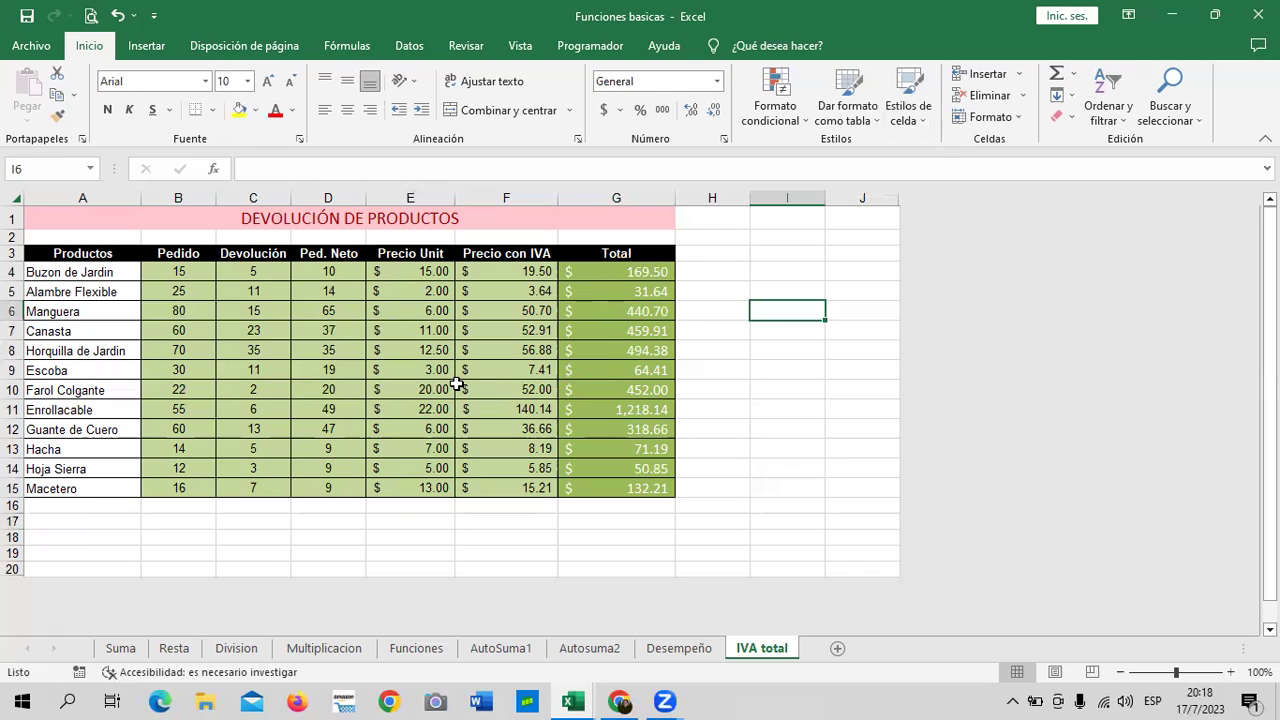
Check the Total formulas in G4 and G15, such as =(D15*E15)+F15.
{"action": "left_click", "coordinate": [785, 269]}
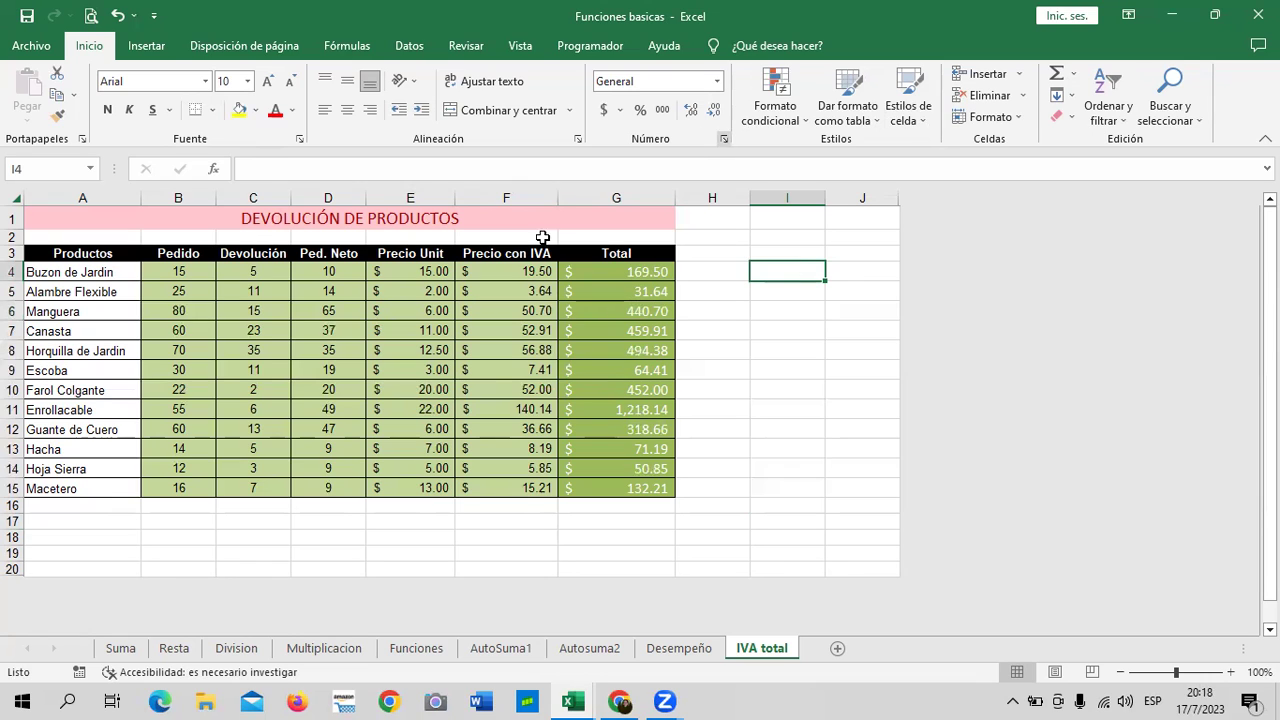
{"action": "left_click", "coordinate": [652, 272]}
{"action": "left_click", "coordinate": [620, 488]}
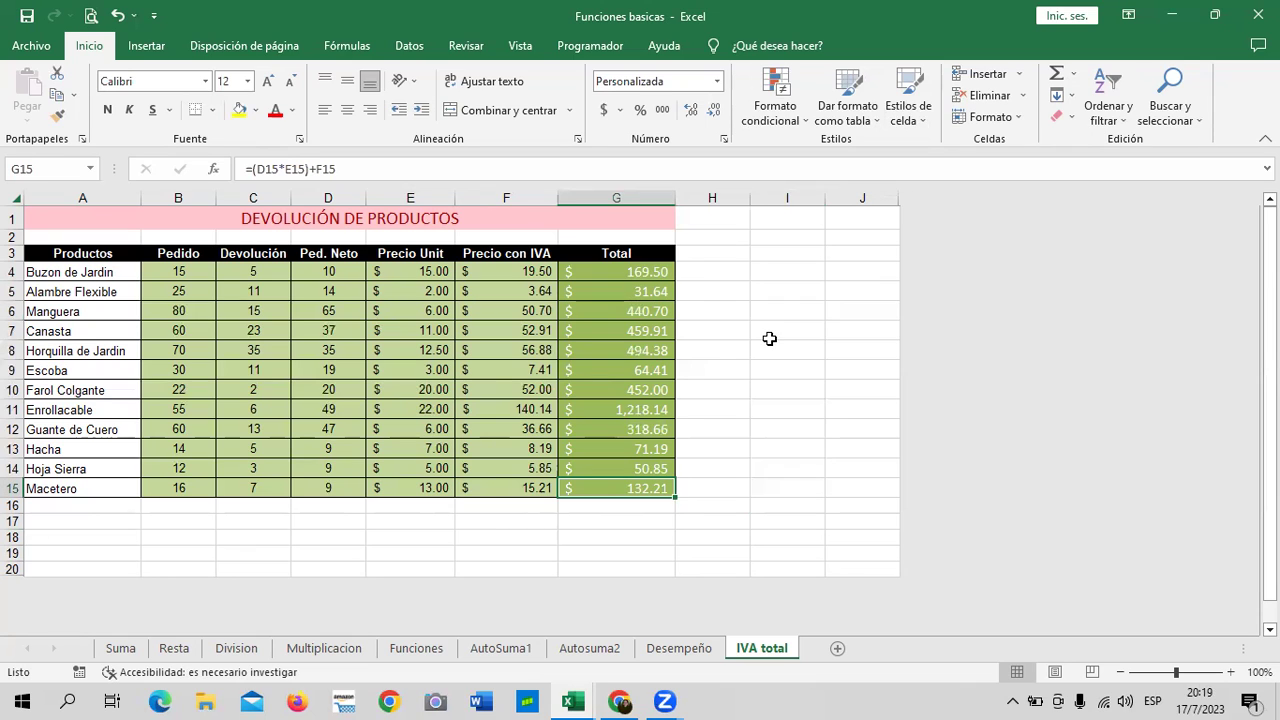
{"action": "left_click", "coordinate": [819, 388]}
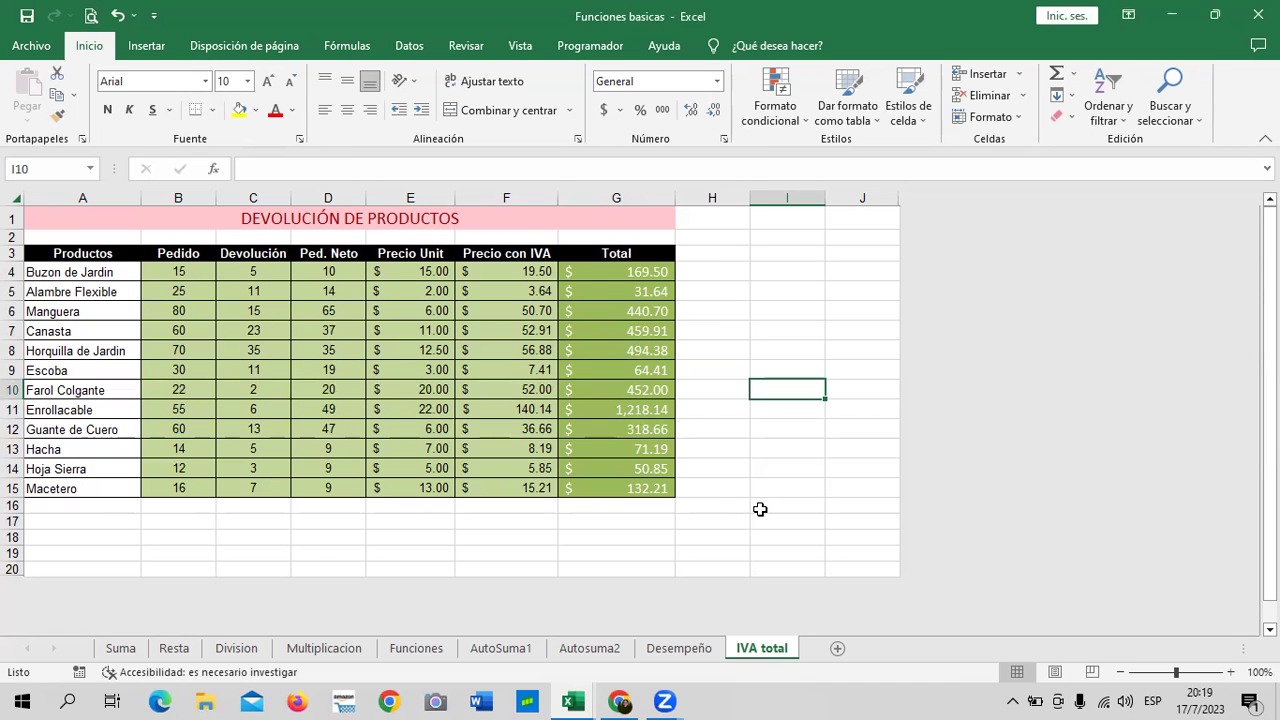
Look through the Autosuma2 and Desempeño sheets, then return to the Chrome course page.
{"action": "left_click", "coordinate": [679, 648]}
{"action": "left_click", "coordinate": [590, 648]}
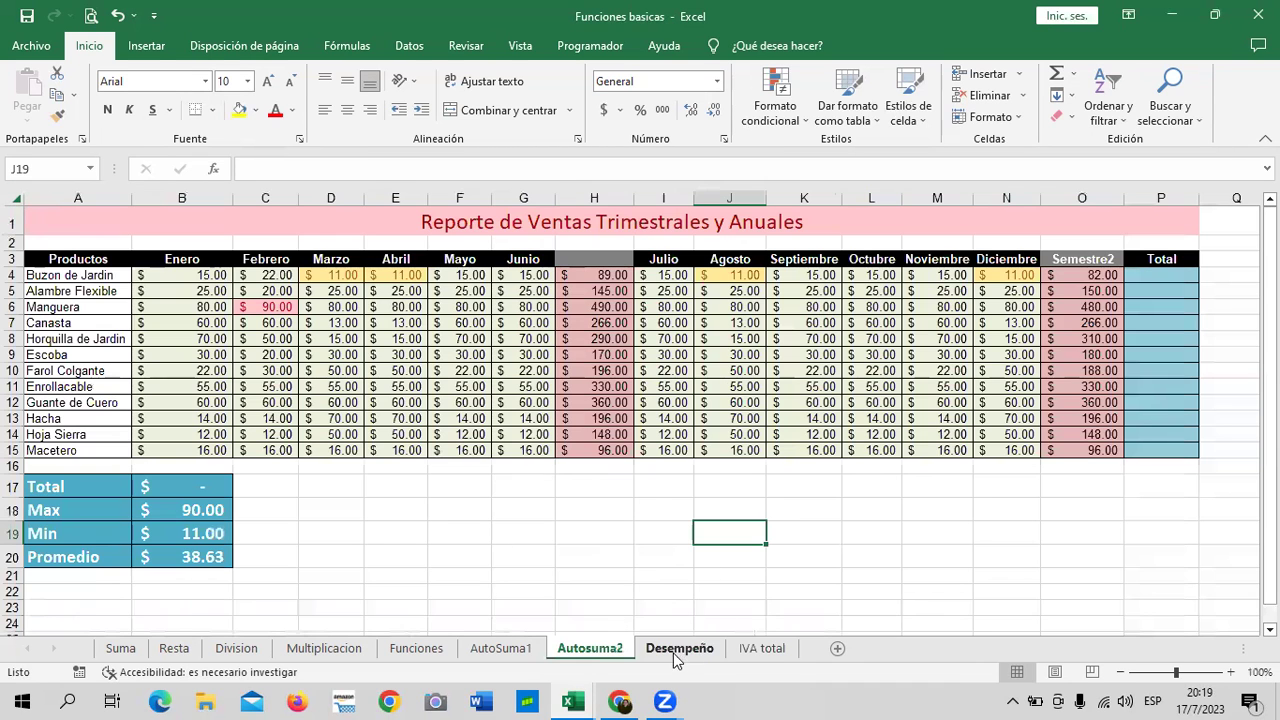
{"action": "left_click", "coordinate": [679, 648]}
{"action": "left_click", "coordinate": [826, 500]}
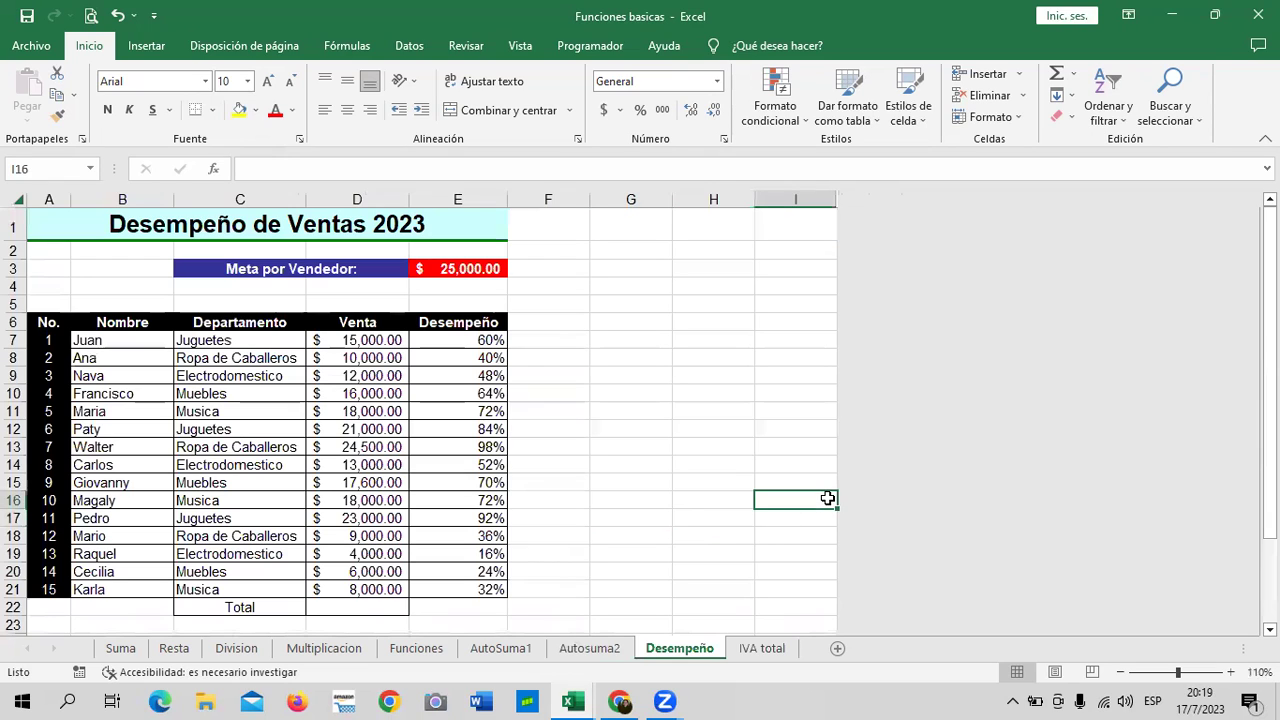
{"action": "left_click", "coordinate": [705, 363]}
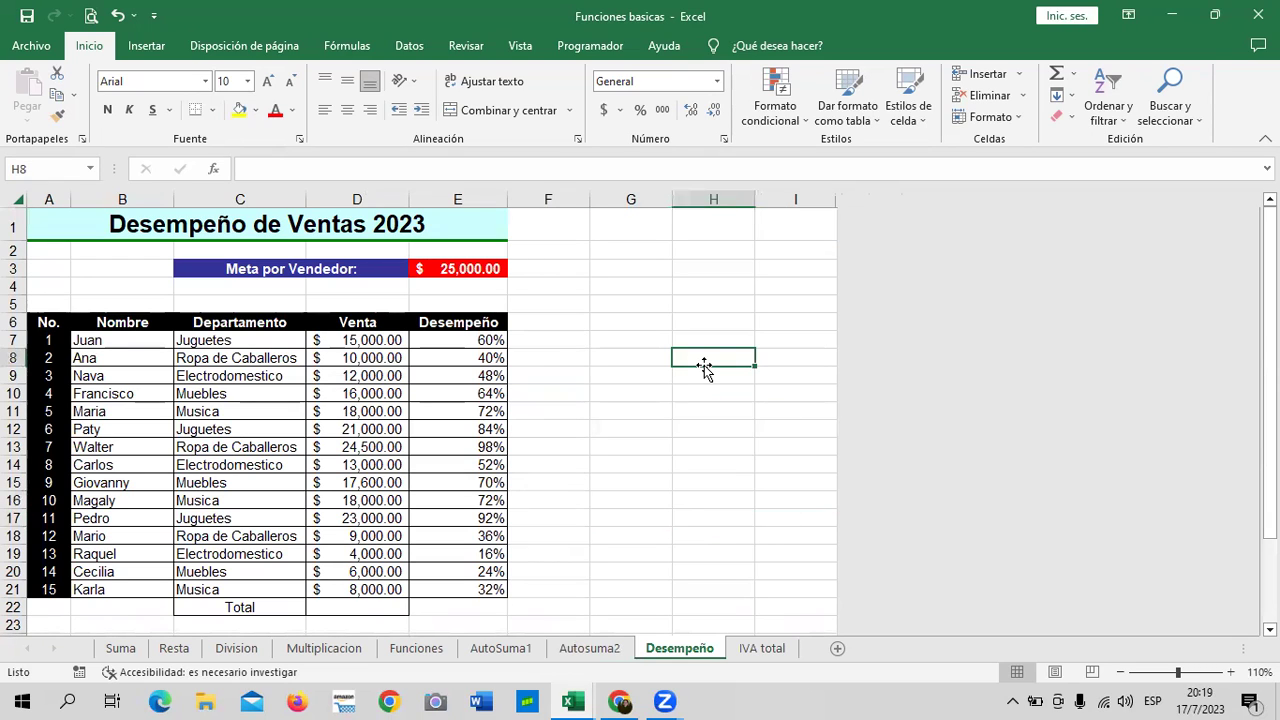
{"action": "left_click", "coordinate": [703, 303]}
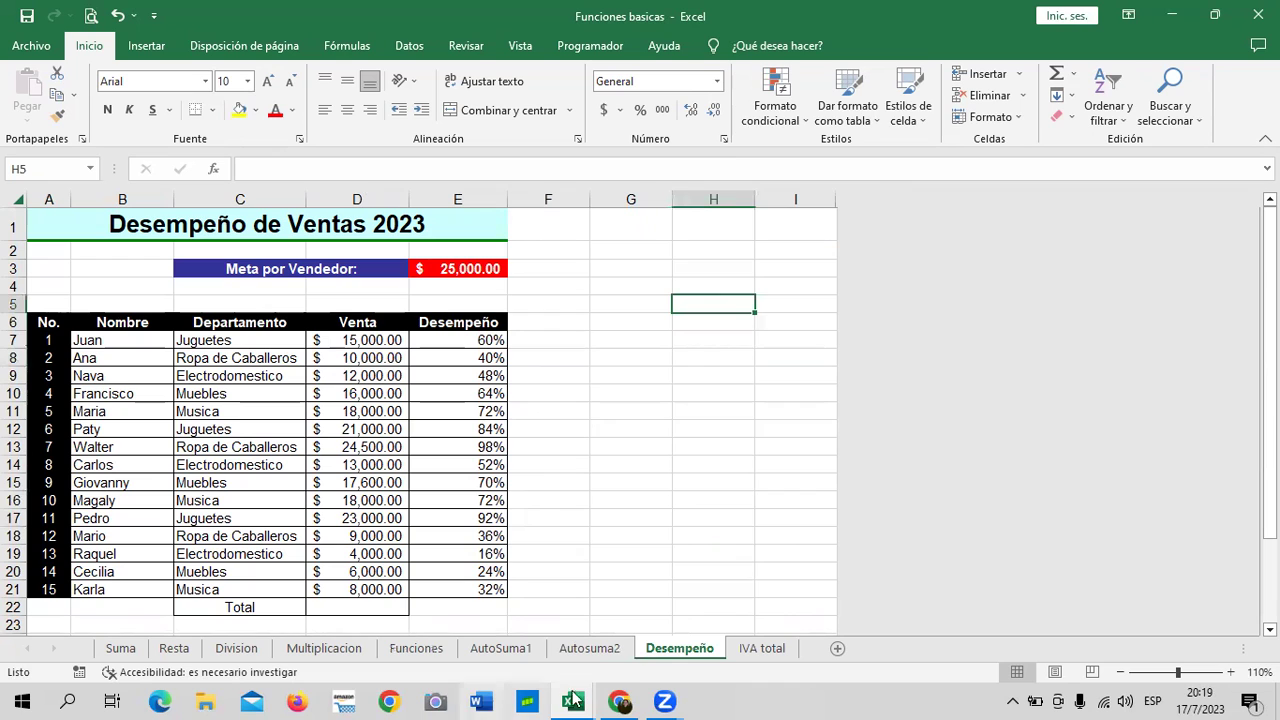
{"action": "mouse_move", "coordinate": [620, 701]}
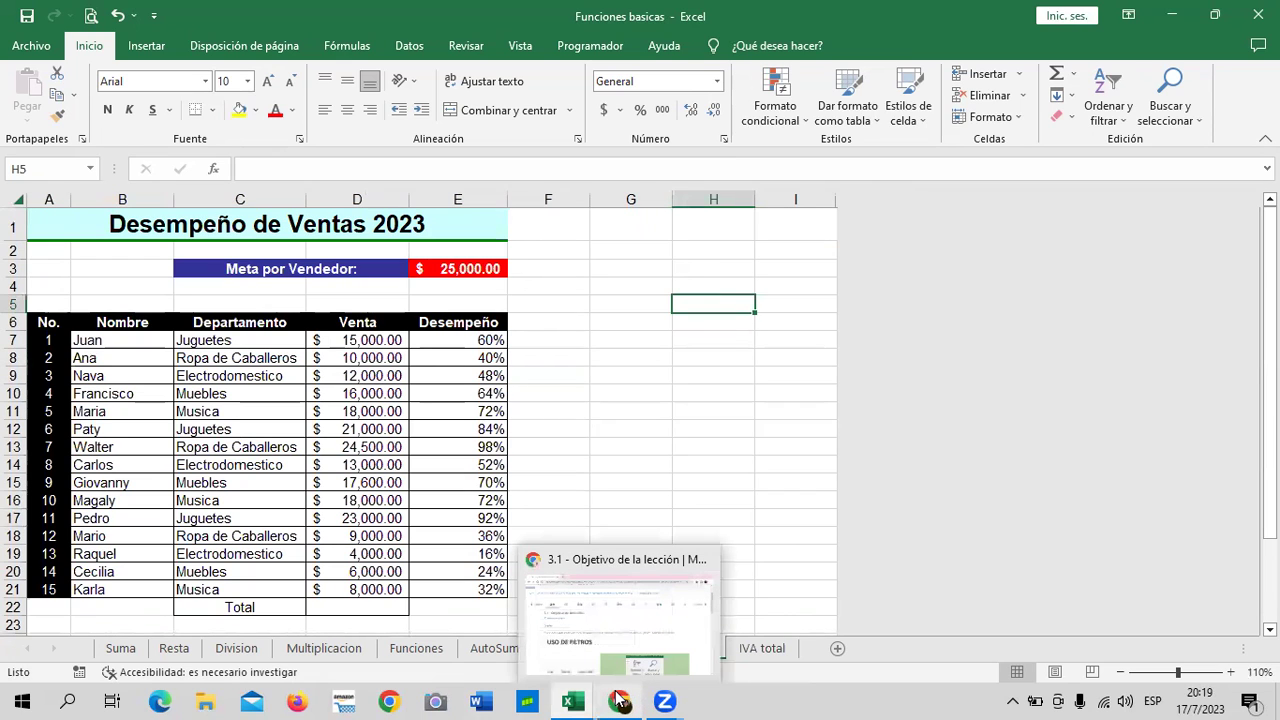
{"action": "left_click", "coordinate": [649, 634]}
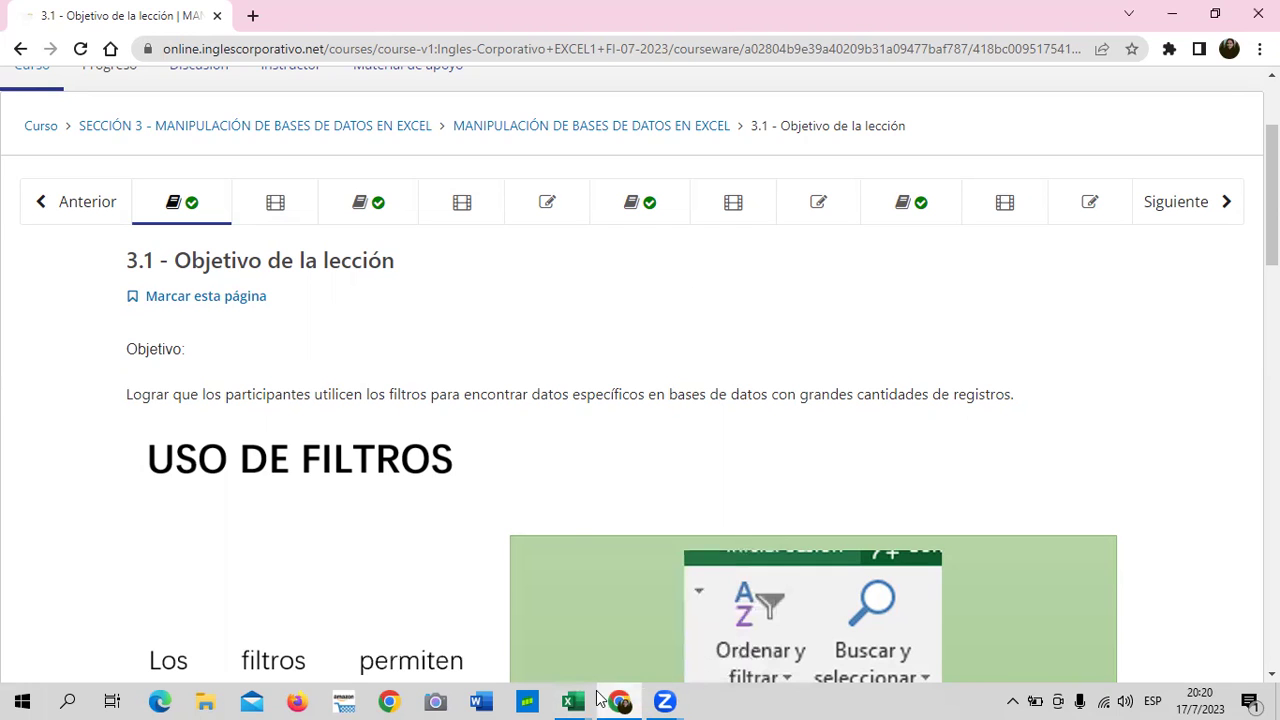
{"action": "mouse_move", "coordinate": [571, 701]}
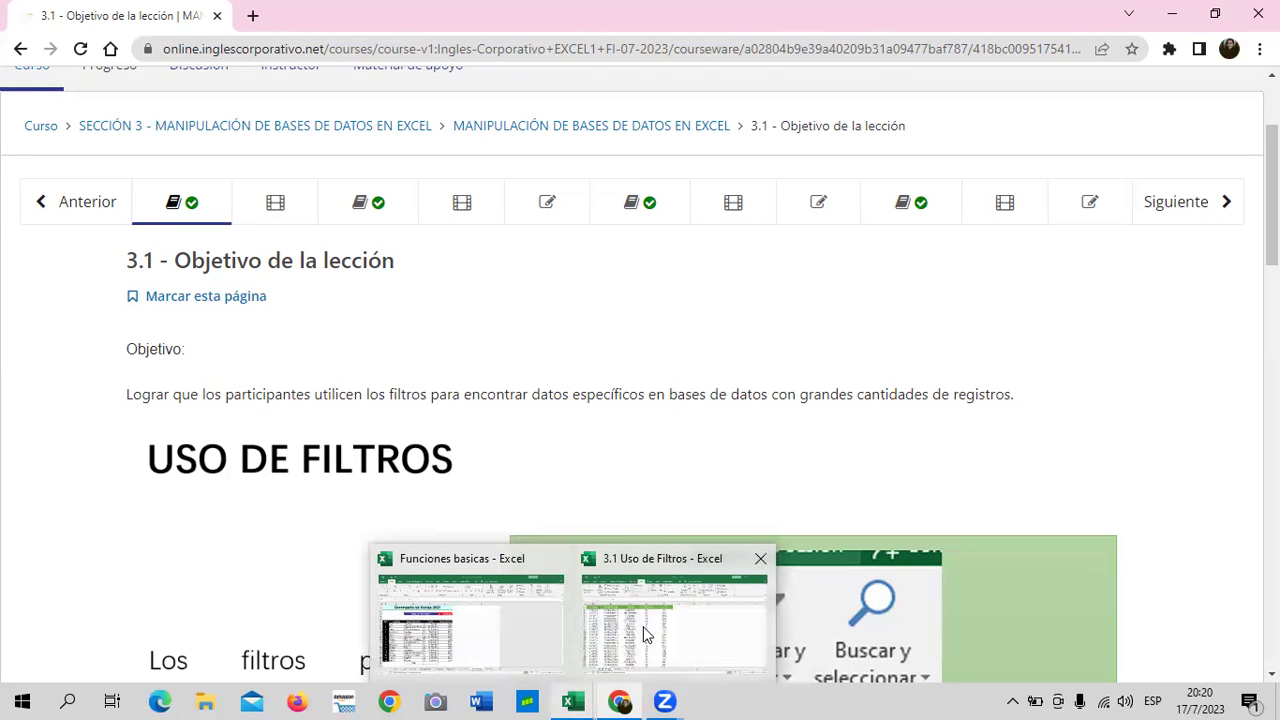
Minimize the Funciones basicas workbook to bring the 3.1 Uso de Filtros workbook forward.
{"action": "left_click", "coordinate": [663, 634]}
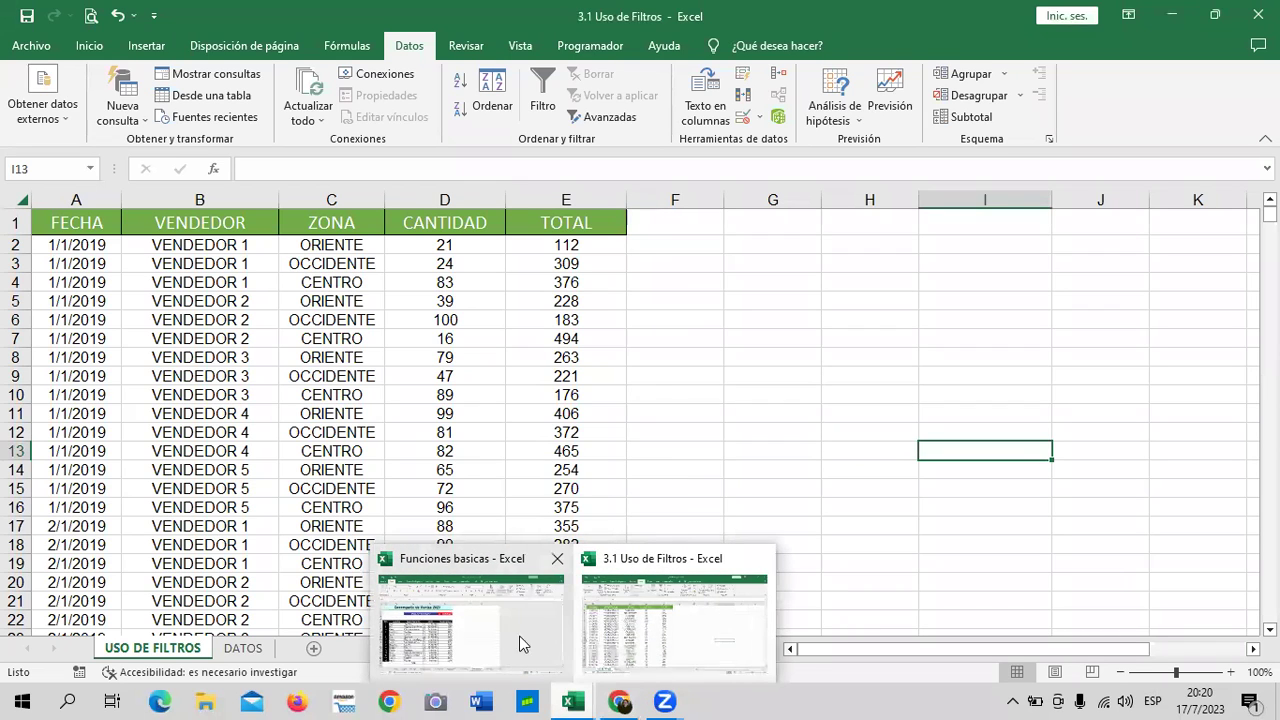
{"action": "left_click", "coordinate": [512, 636]}
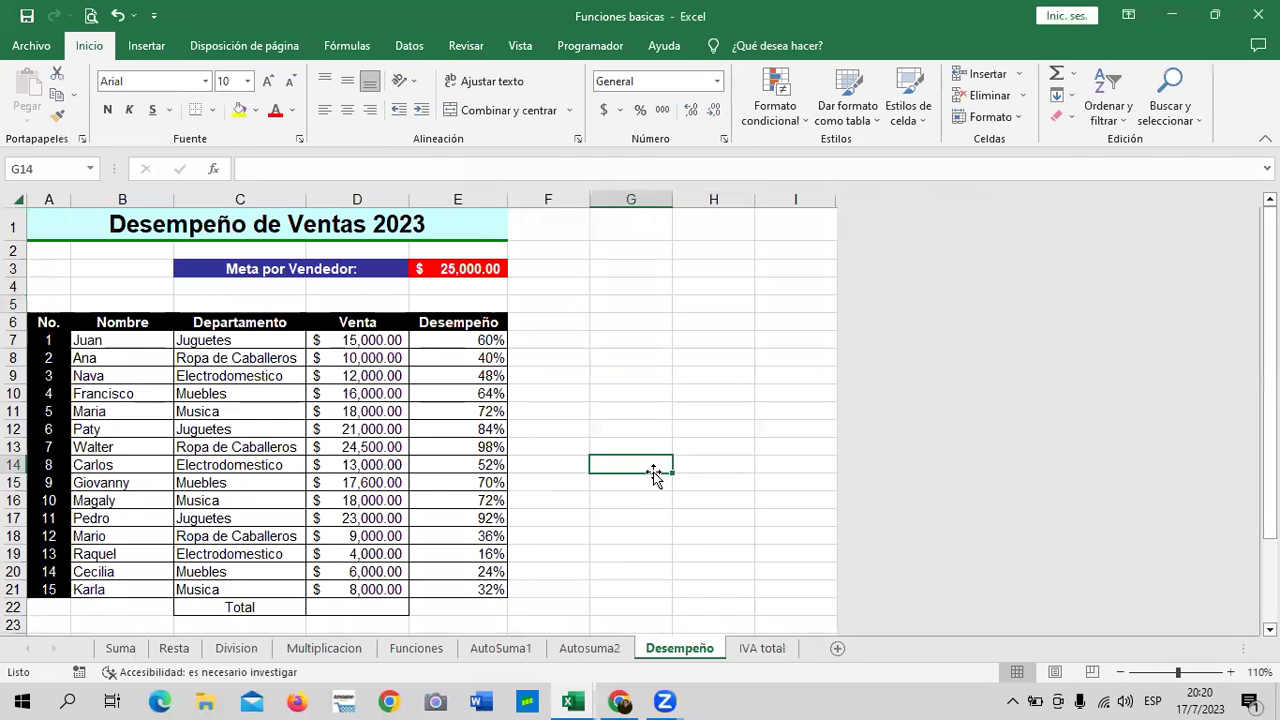
{"action": "mouse_move", "coordinate": [665, 701]}
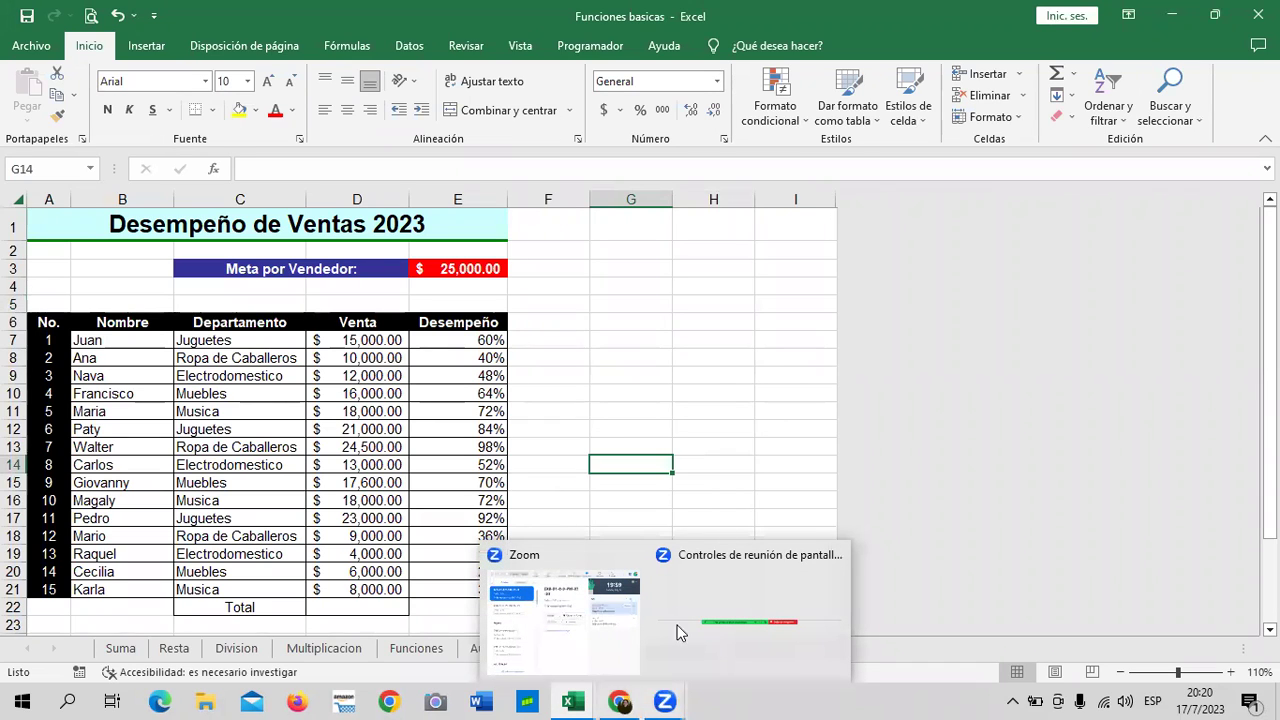
{"action": "left_click", "coordinate": [758, 318]}
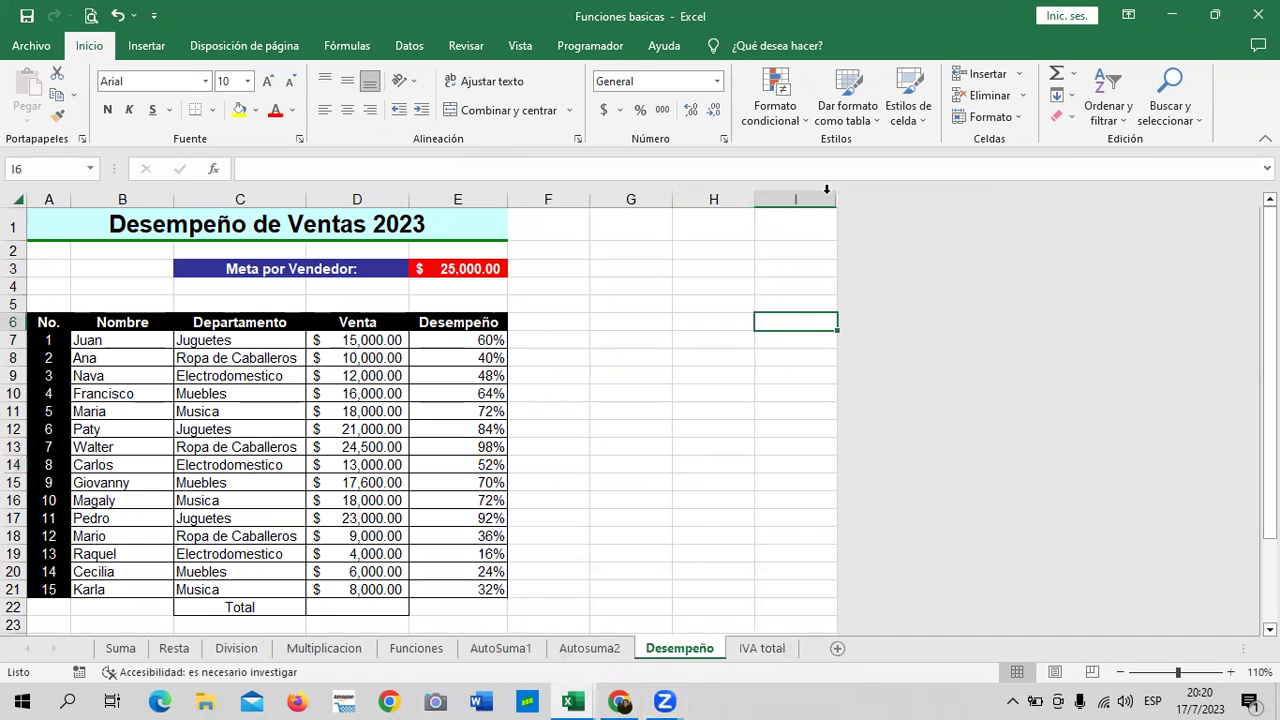
{"action": "left_click", "coordinate": [1170, 15]}
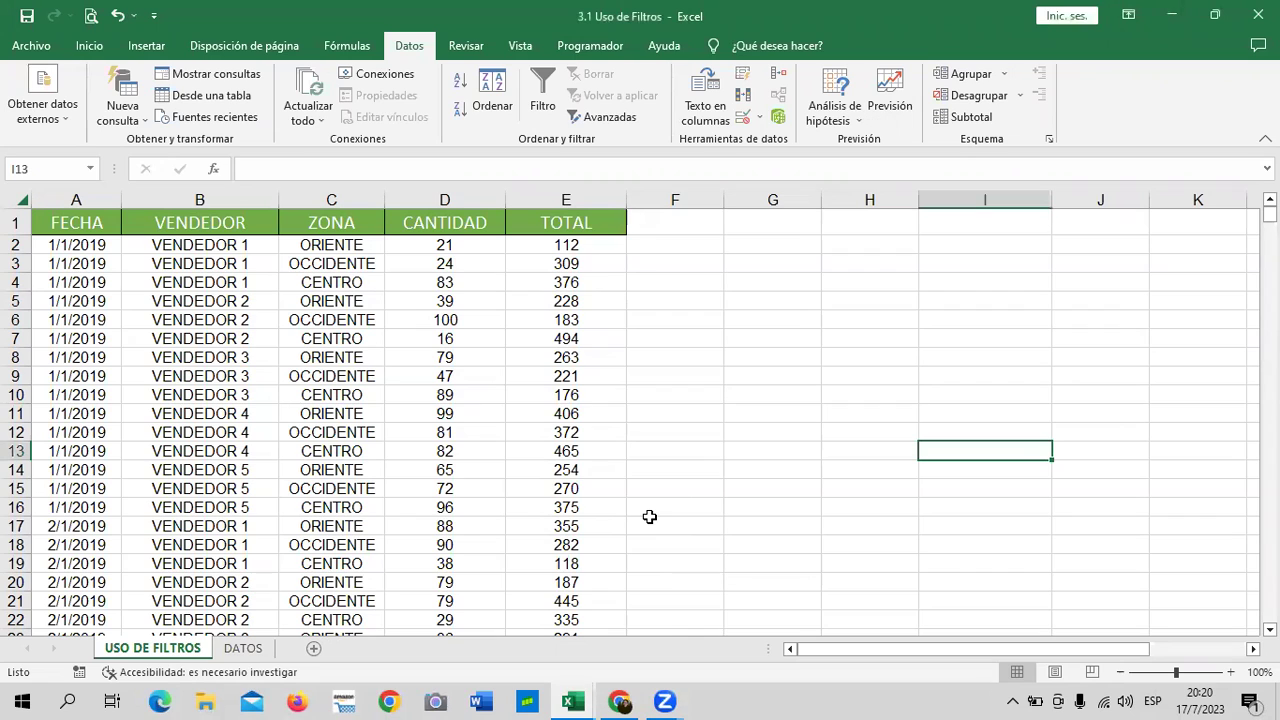
Select empty cell F7 and switch to the lesson 3.1 course page in the browser.
{"action": "left_click", "coordinate": [844, 281]}
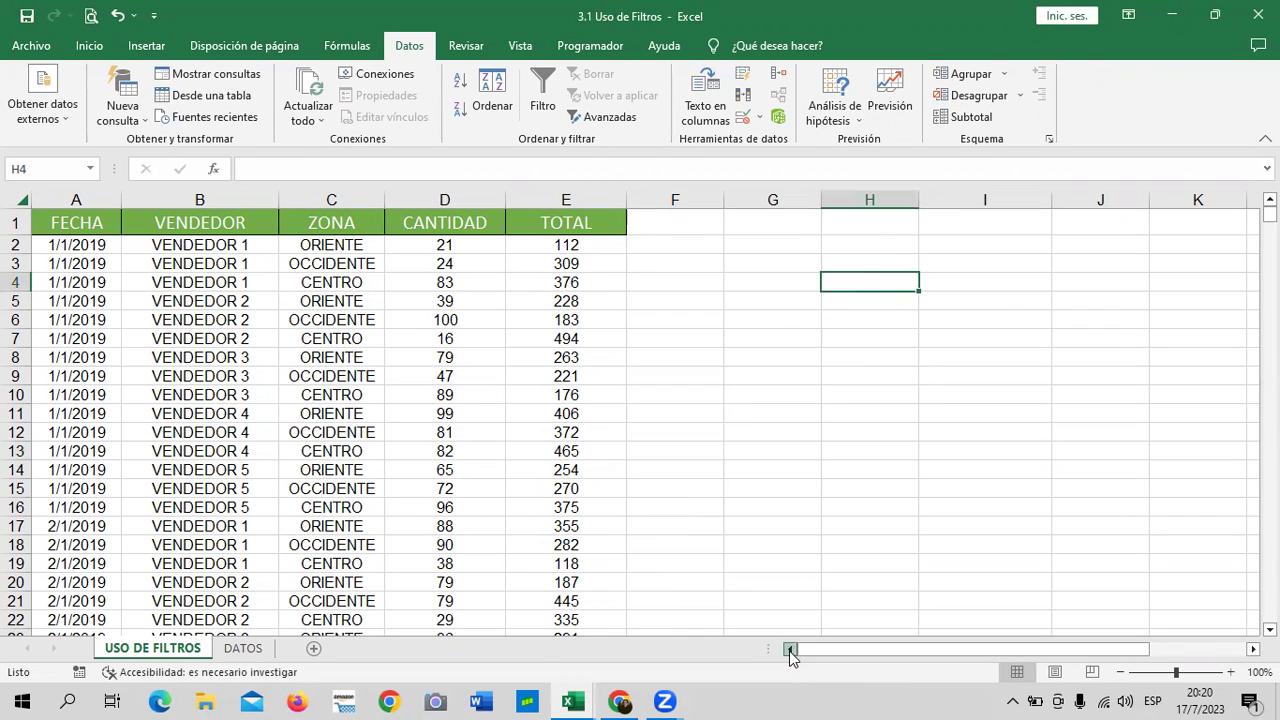
{"action": "left_click", "coordinate": [707, 337]}
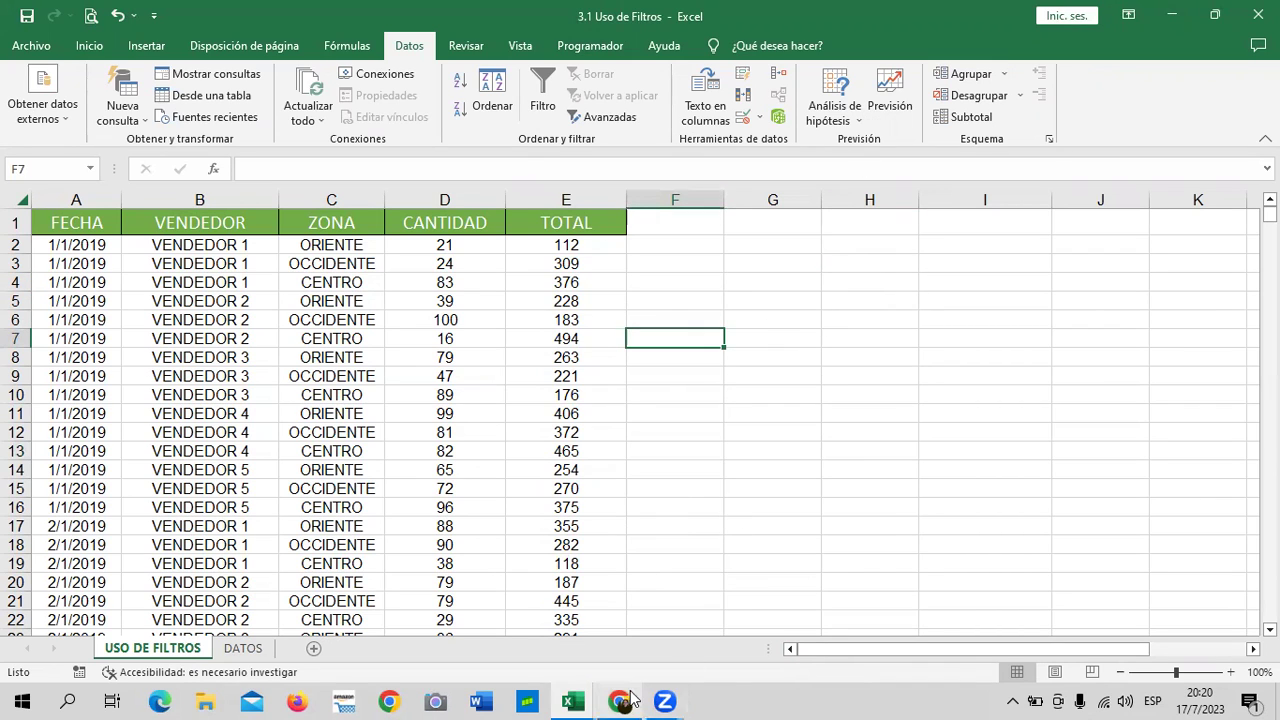
{"action": "left_click", "coordinate": [640, 606]}
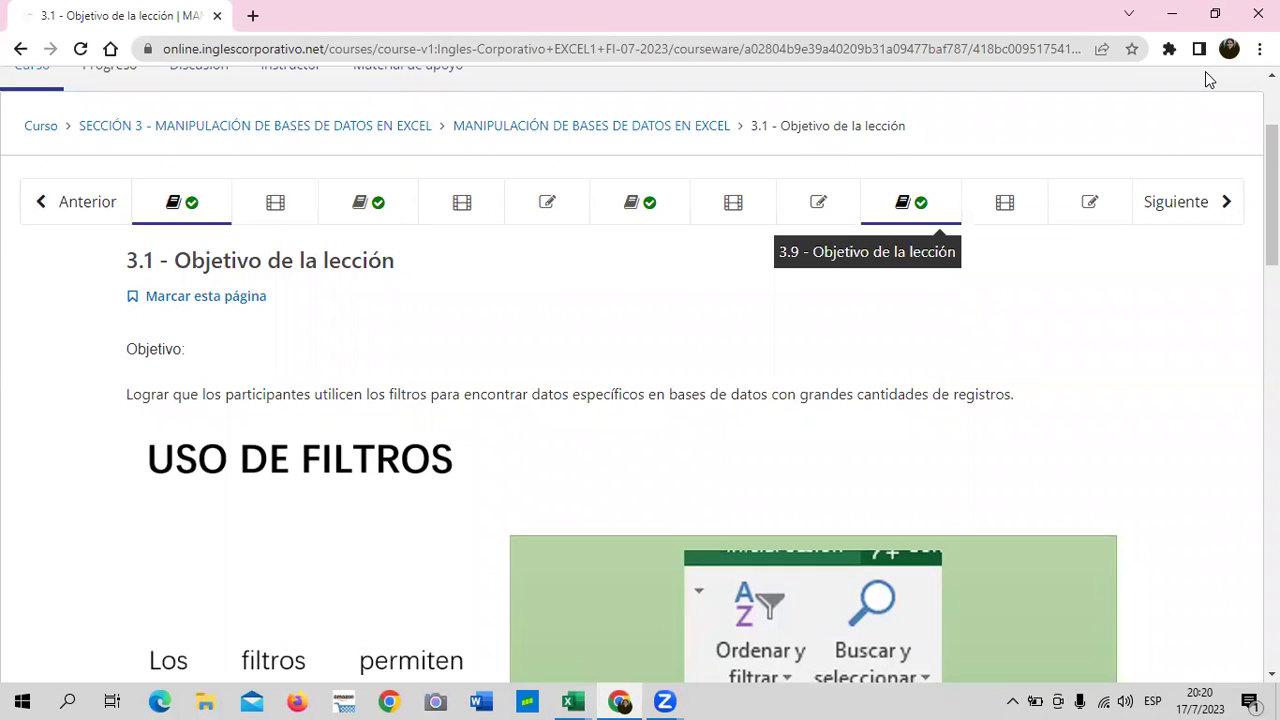
{"action": "scroll", "coordinate": [705, 320], "scroll_direction": "down", "scroll_amount": 4}
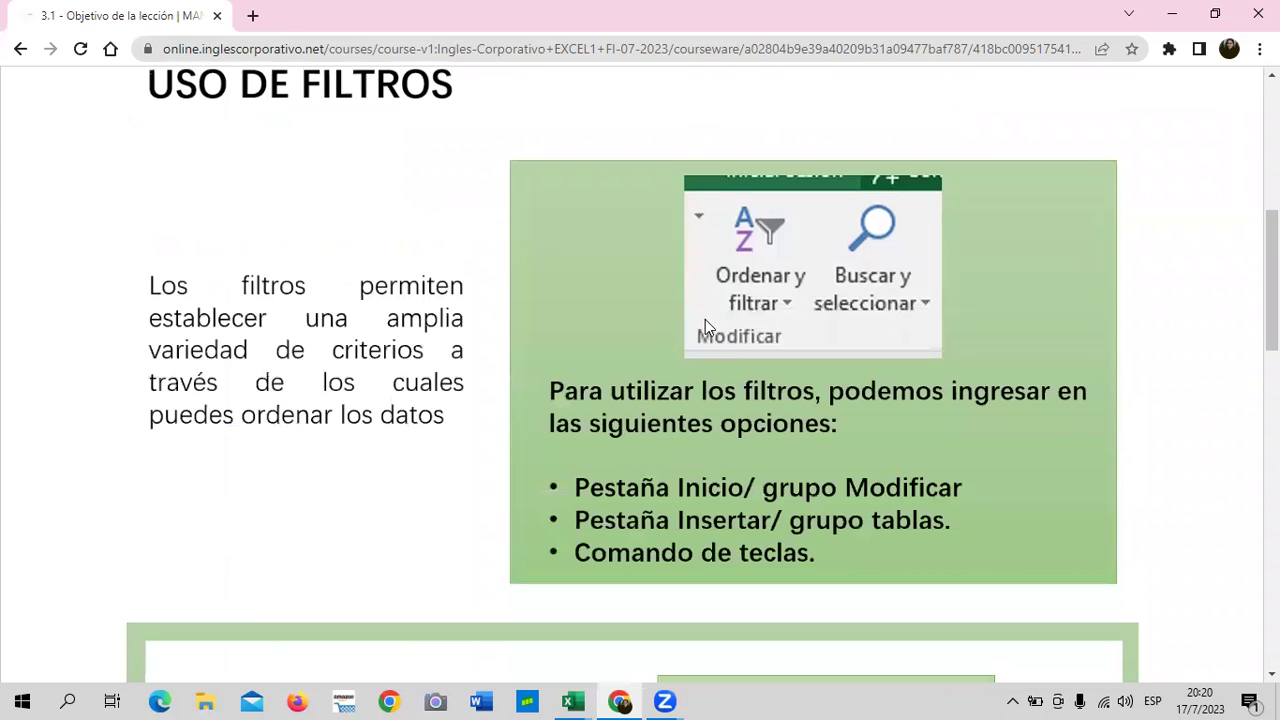
{"action": "scroll", "coordinate": [705, 320], "scroll_direction": "down", "scroll_amount": 4}
{"action": "scroll", "coordinate": [705, 325], "scroll_direction": "down", "scroll_amount": 5}
{"action": "scroll", "coordinate": [707, 328], "scroll_direction": "down", "scroll_amount": 4}
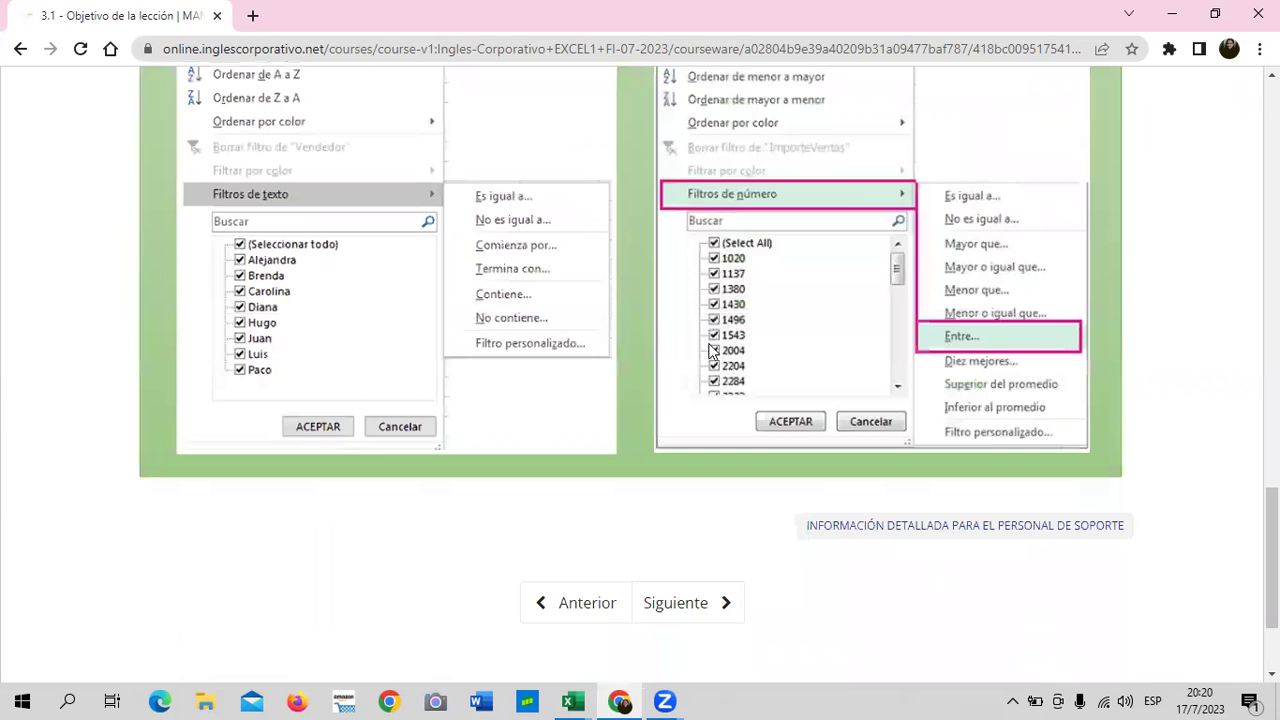
{"action": "scroll", "coordinate": [712, 371], "scroll_direction": "up", "scroll_amount": 3}
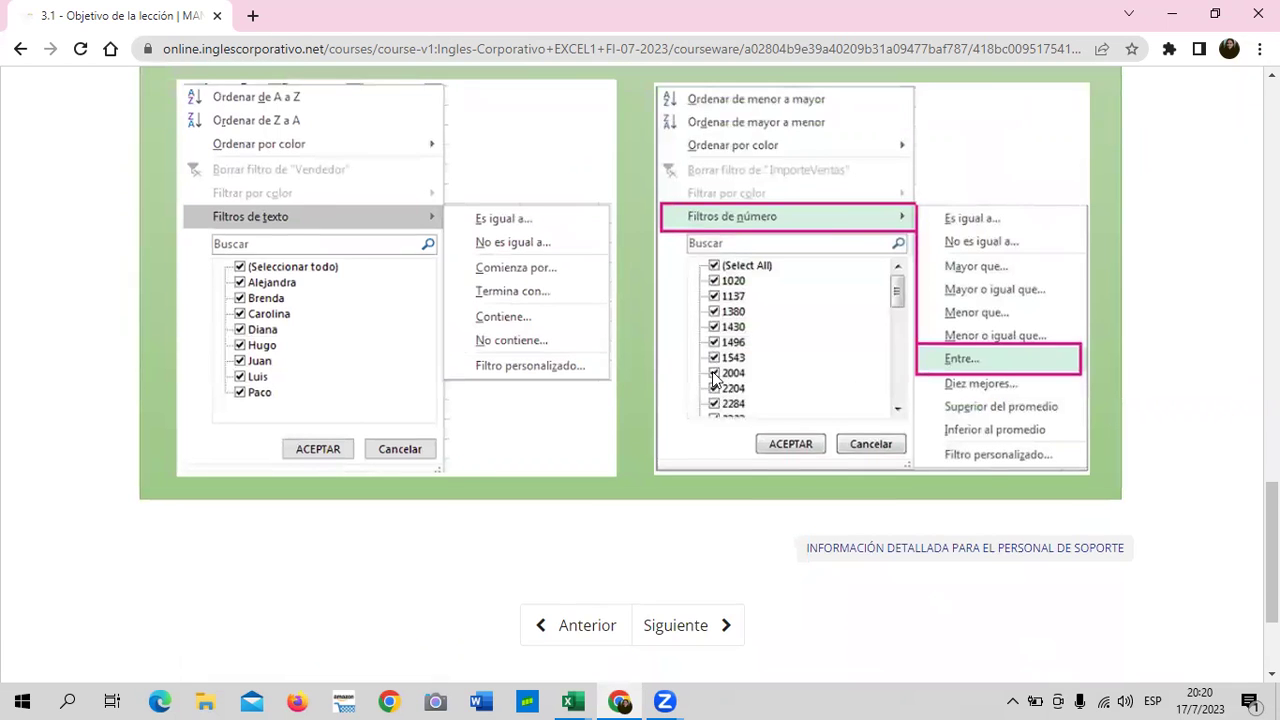
{"action": "scroll", "coordinate": [716, 375], "scroll_direction": "up", "scroll_amount": 2}
{"action": "scroll", "coordinate": [722, 380], "scroll_direction": "up", "scroll_amount": 3}
{"action": "scroll", "coordinate": [720, 368], "scroll_direction": "up", "scroll_amount": 1}
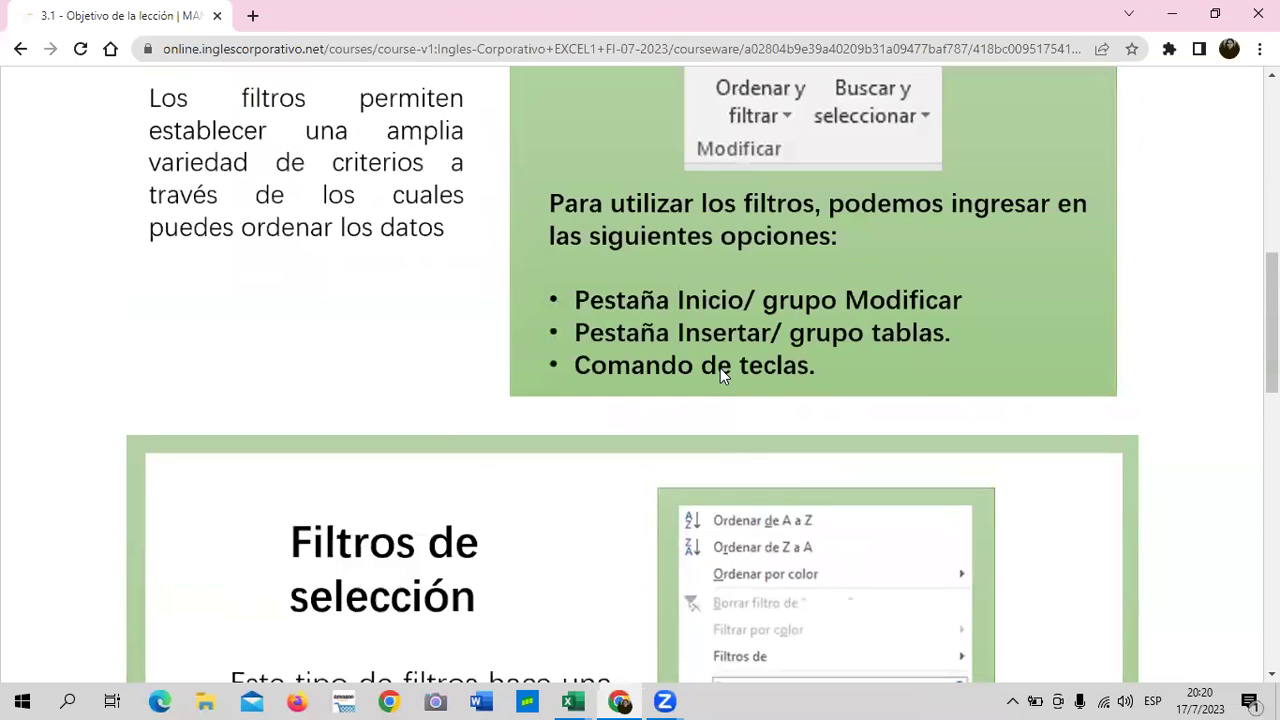
{"action": "scroll", "coordinate": [722, 372], "scroll_direction": "up", "scroll_amount": 4}
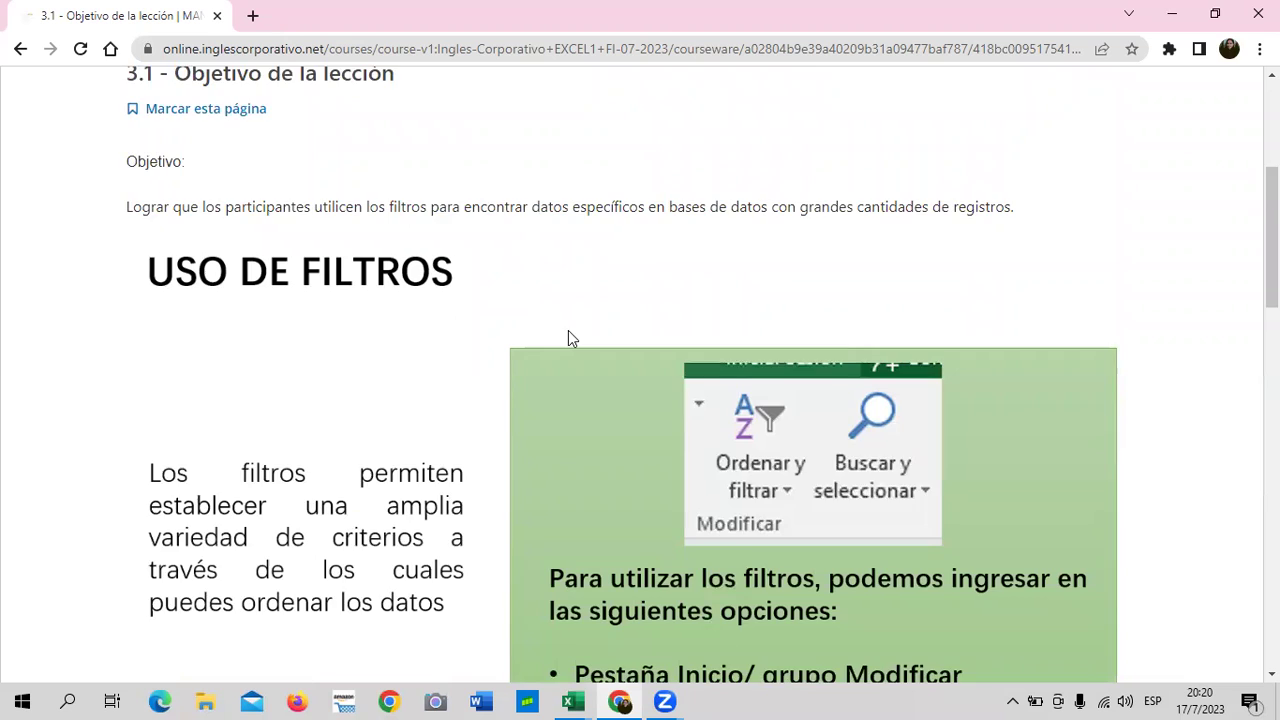
{"action": "scroll", "coordinate": [568, 338], "scroll_direction": "down", "scroll_amount": 2}
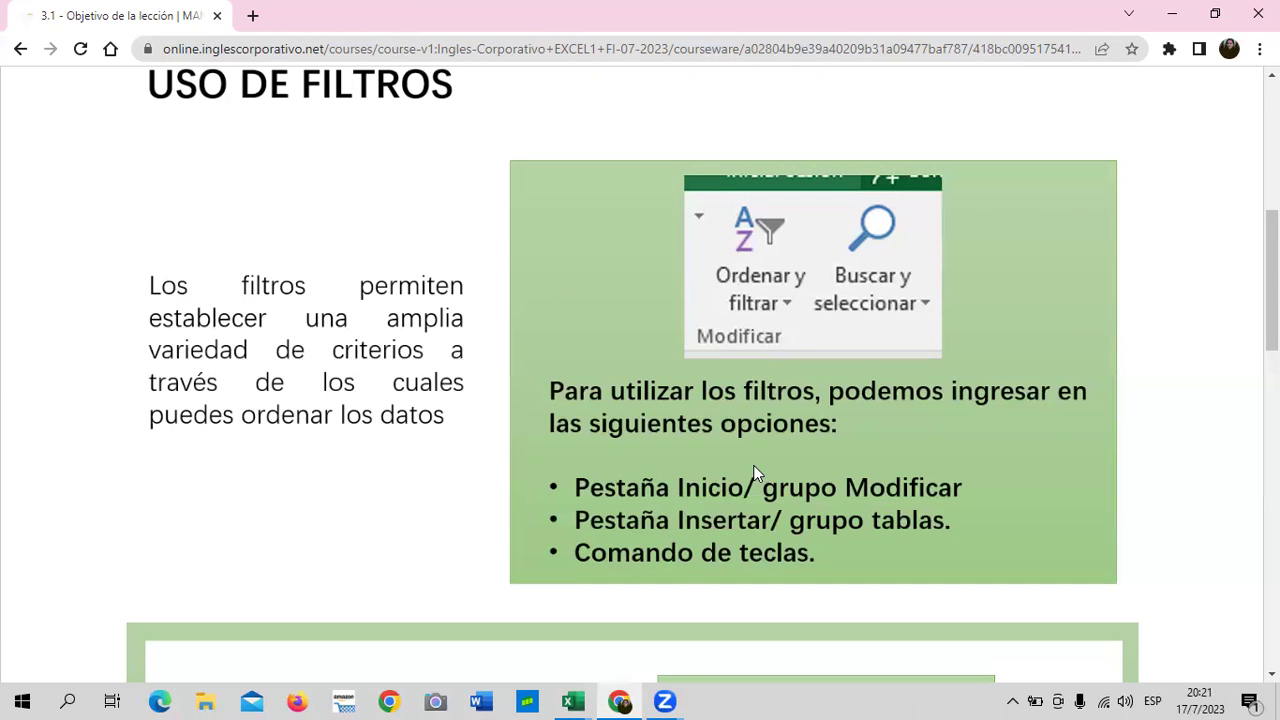
{"action": "scroll", "coordinate": [746, 473], "scroll_direction": "down", "scroll_amount": 3}
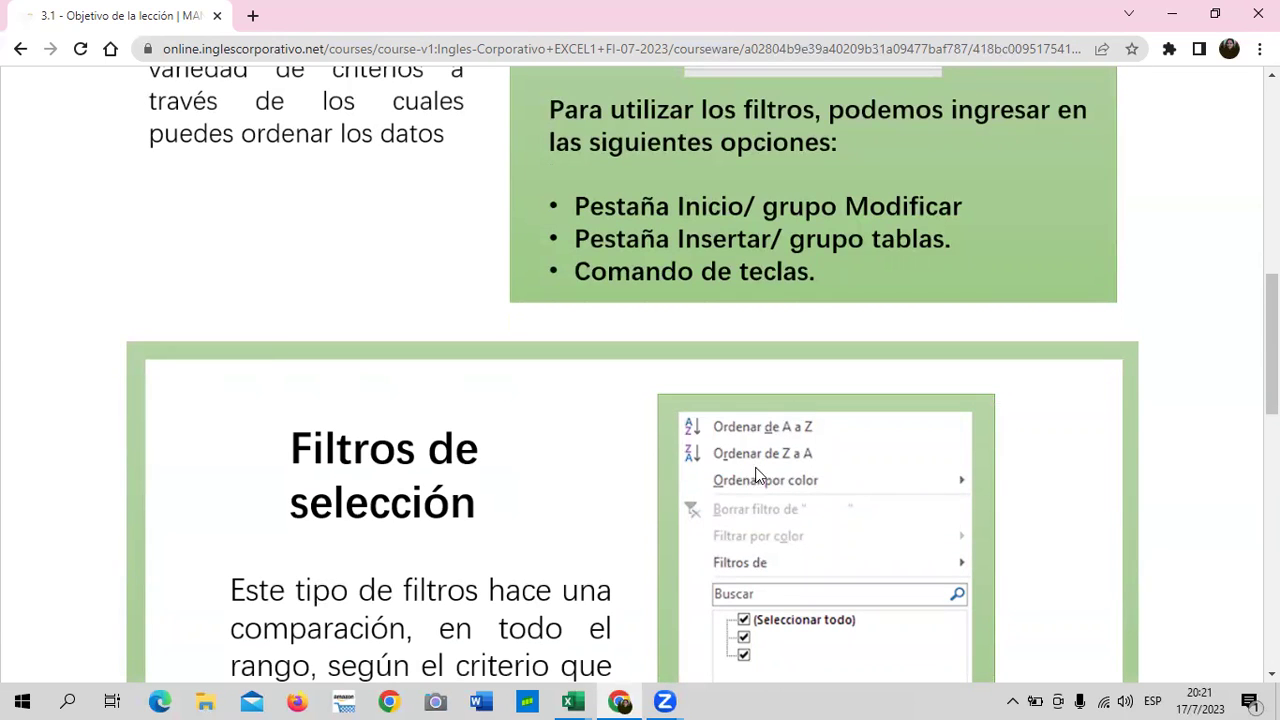
{"action": "scroll", "coordinate": [752, 462], "scroll_direction": "down", "scroll_amount": 2}
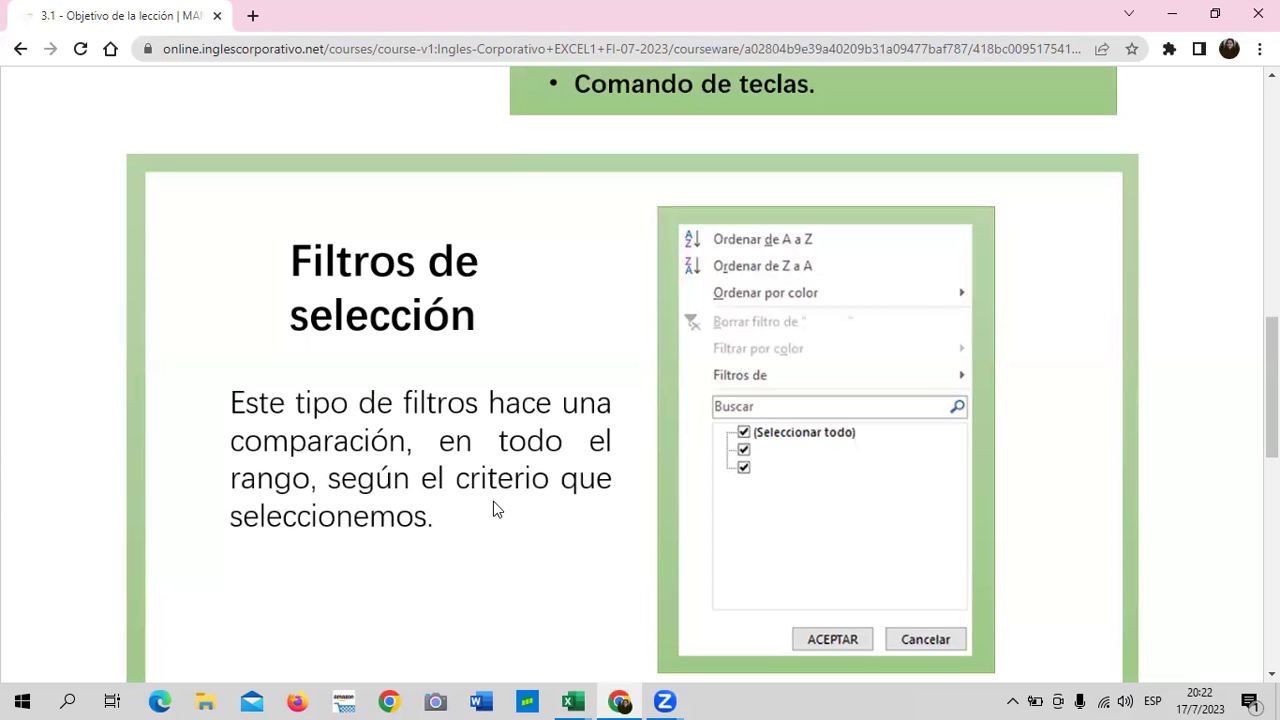
{"action": "scroll", "coordinate": [493, 501], "scroll_direction": "down", "scroll_amount": 4}
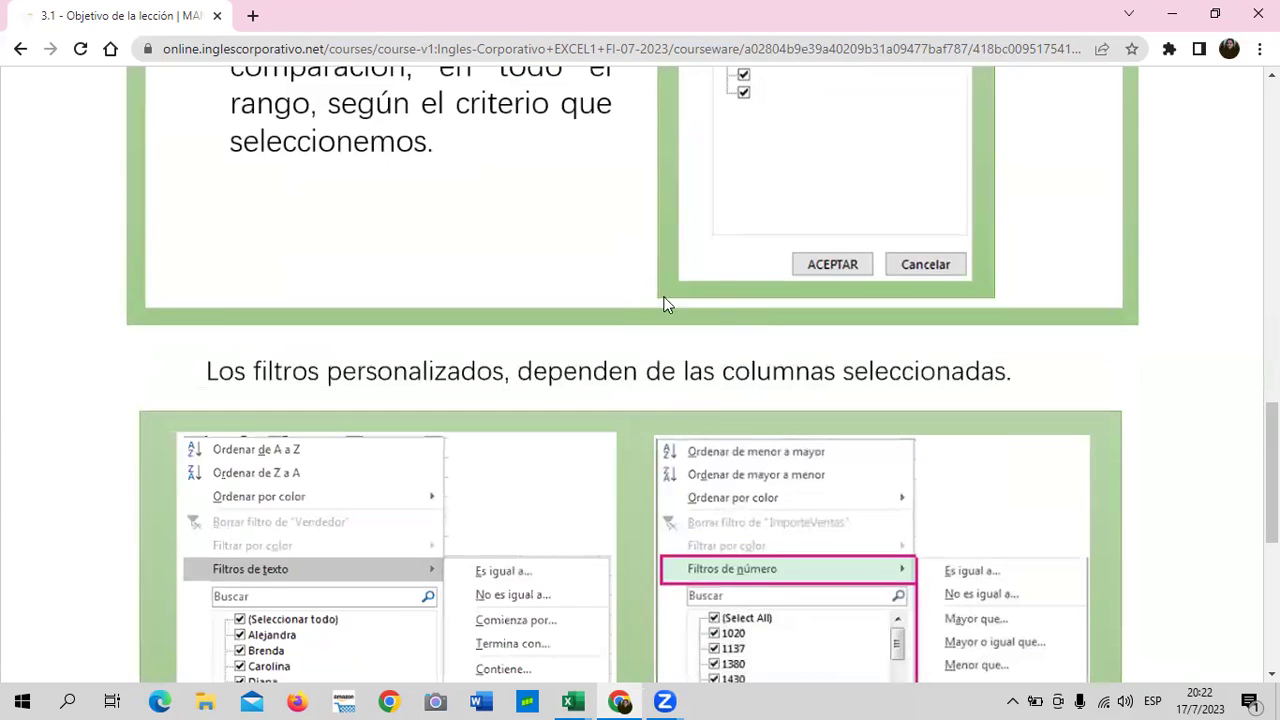
Scroll to the bottom of lesson 3.1, go on to lesson 3.2 Uso de filtros, and browse it.
{"action": "scroll", "coordinate": [660, 321], "scroll_direction": "up", "scroll_amount": 3}
{"action": "scroll", "coordinate": [600, 400], "scroll_direction": "down", "scroll_amount": 1}
{"action": "scroll", "coordinate": [585, 414], "scroll_direction": "down", "scroll_amount": 3}
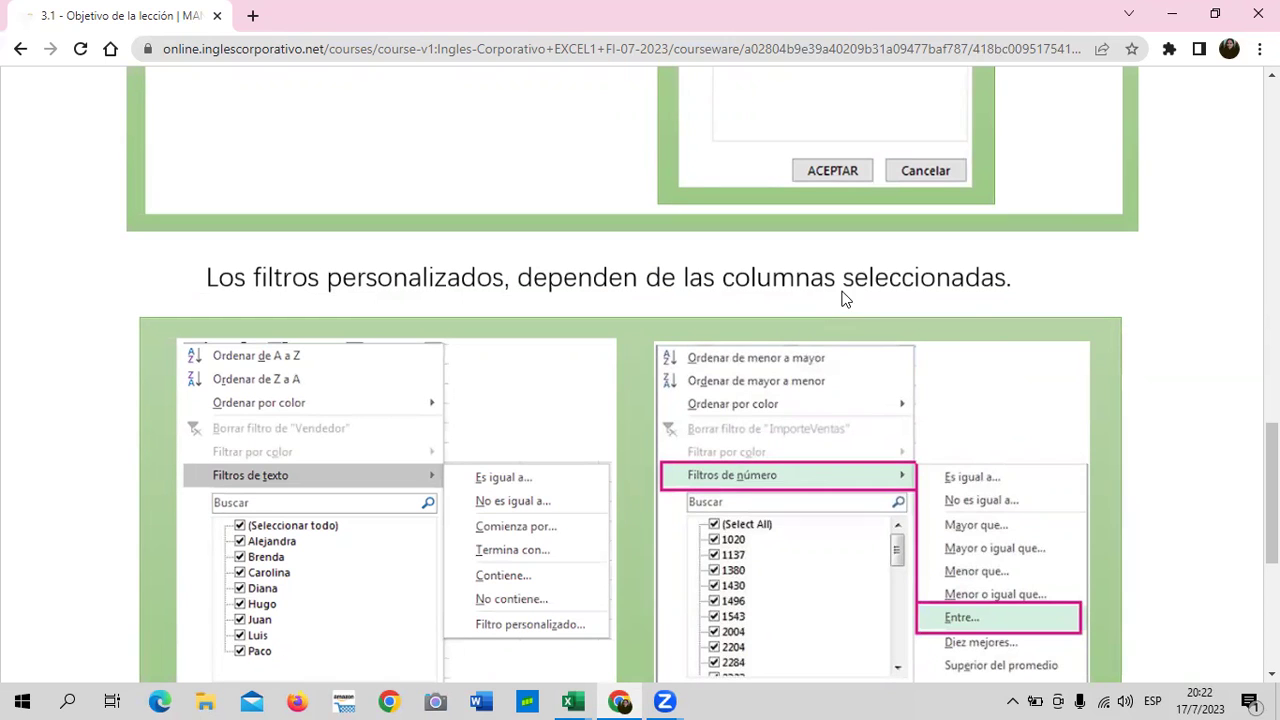
{"action": "scroll", "coordinate": [757, 405], "scroll_direction": "down", "scroll_amount": 1}
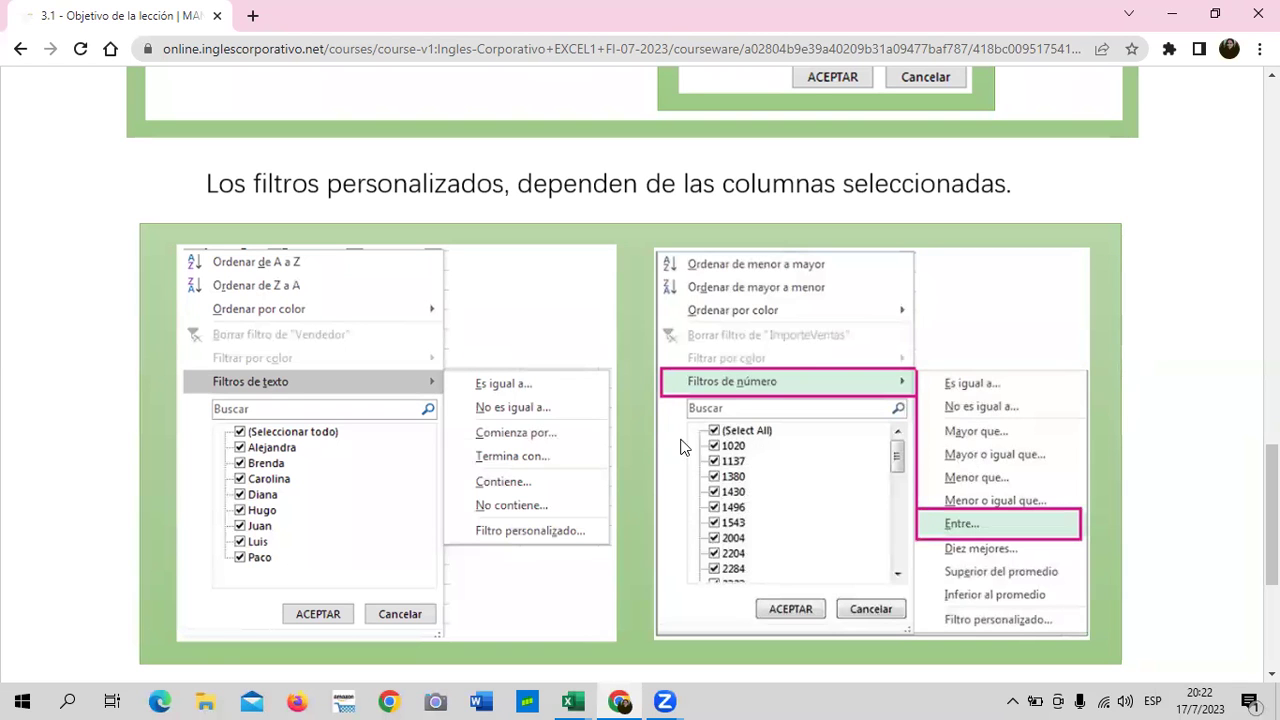
{"action": "scroll", "coordinate": [982, 384], "scroll_direction": "down", "scroll_amount": 1}
{"action": "scroll", "coordinate": [984, 388], "scroll_direction": "up", "scroll_amount": 1}
{"action": "scroll", "coordinate": [945, 499], "scroll_direction": "down", "scroll_amount": 1}
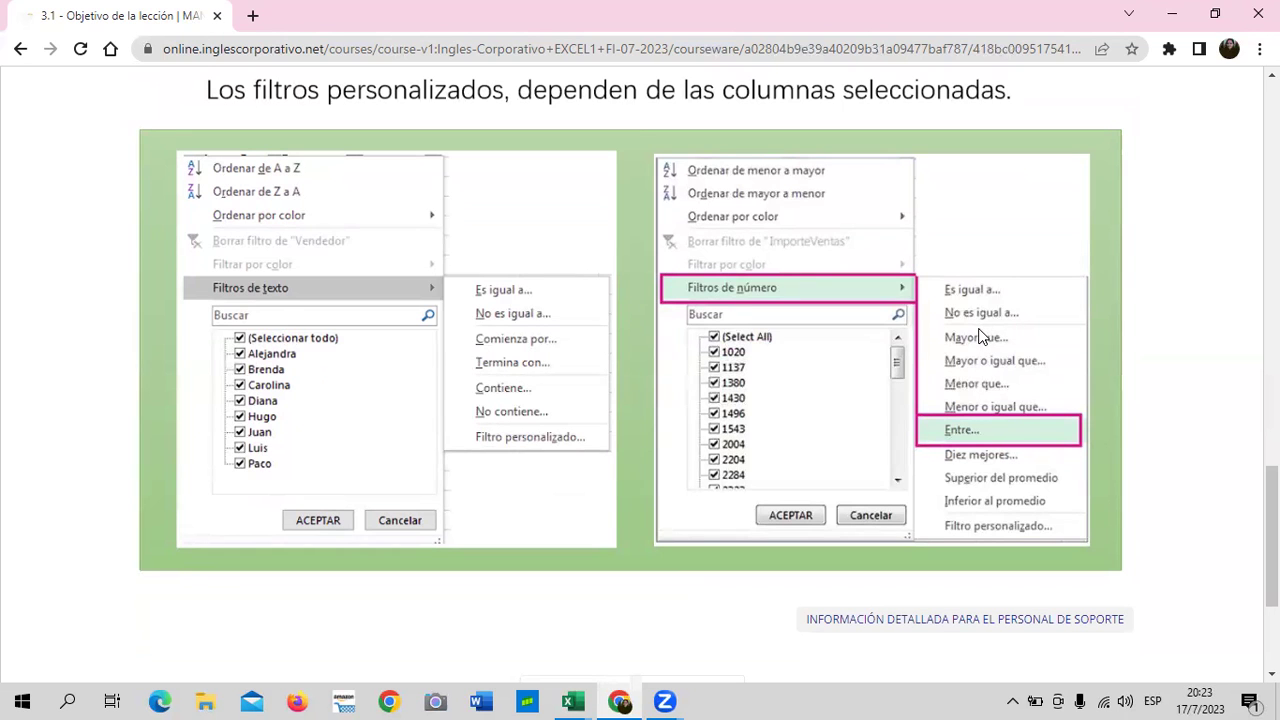
{"action": "scroll", "coordinate": [969, 332], "scroll_direction": "down", "scroll_amount": 2}
{"action": "scroll", "coordinate": [937, 341], "scroll_direction": "down", "scroll_amount": 1}
{"action": "left_click", "coordinate": [676, 440]}
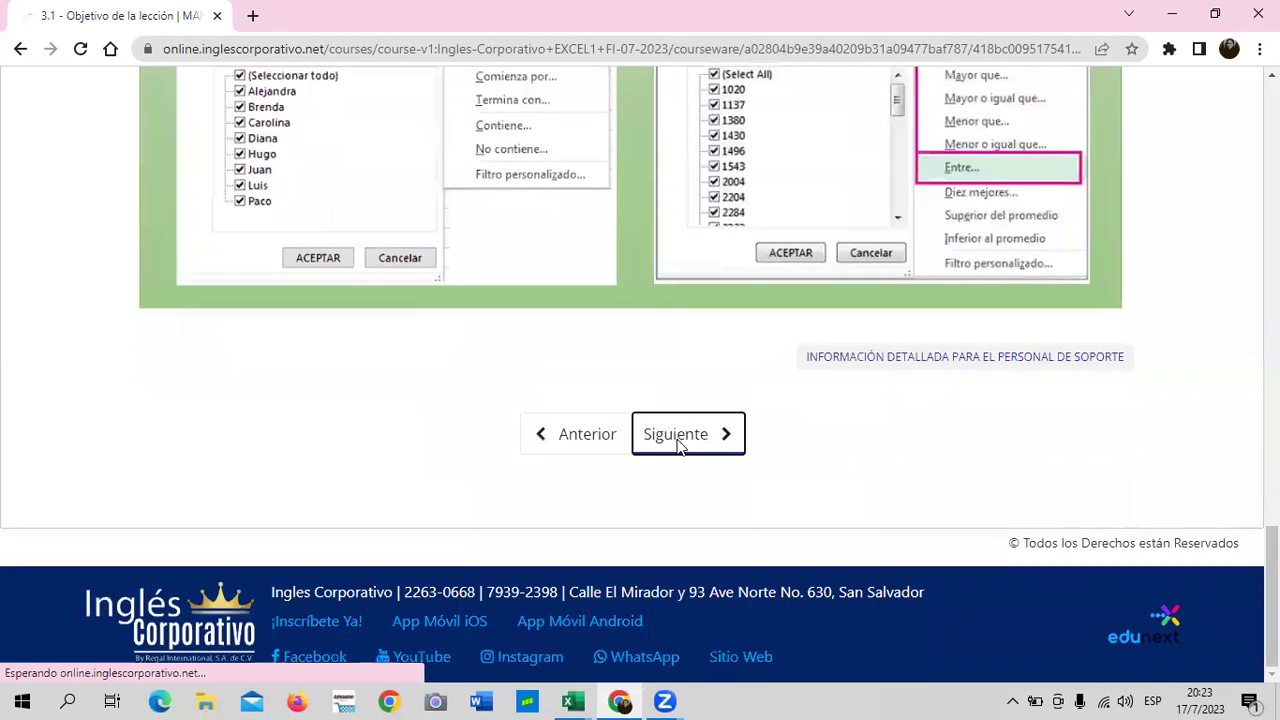
{"action": "scroll", "coordinate": [656, 443], "scroll_direction": "down", "scroll_amount": 2}
{"action": "scroll", "coordinate": [656, 443], "scroll_direction": "down", "scroll_amount": 3}
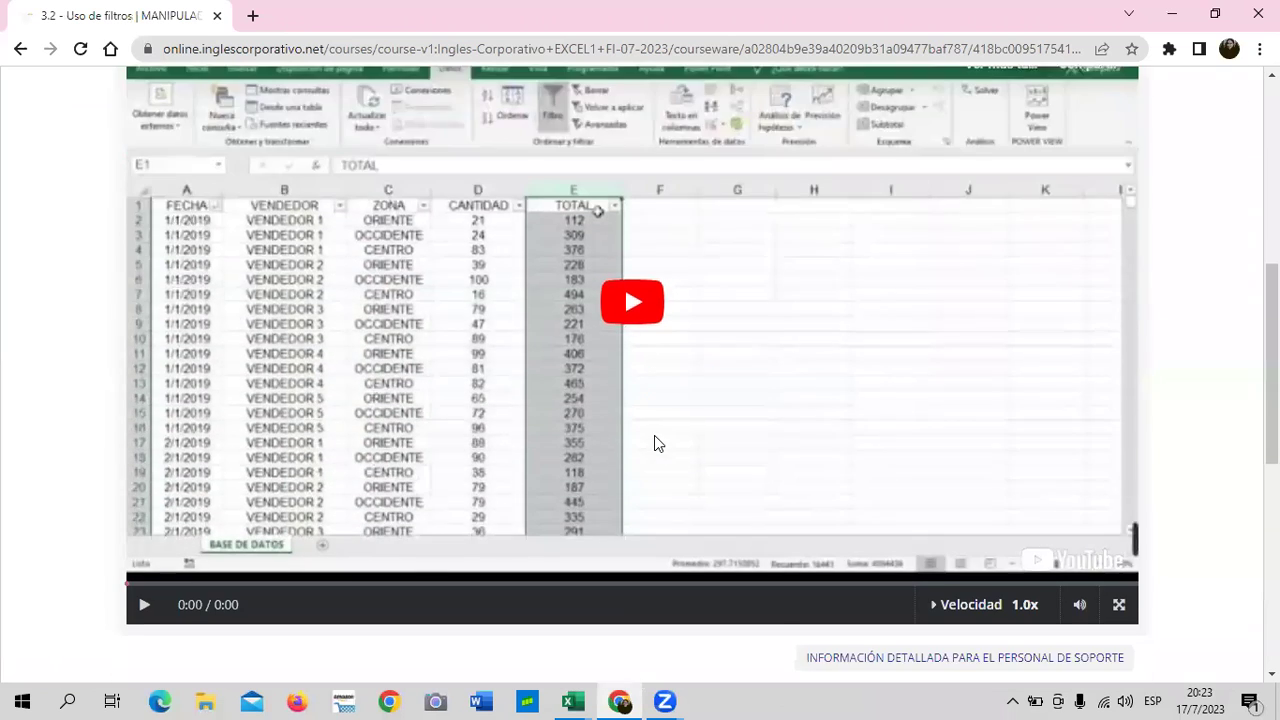
{"action": "scroll", "coordinate": [654, 443], "scroll_direction": "down", "scroll_amount": 3}
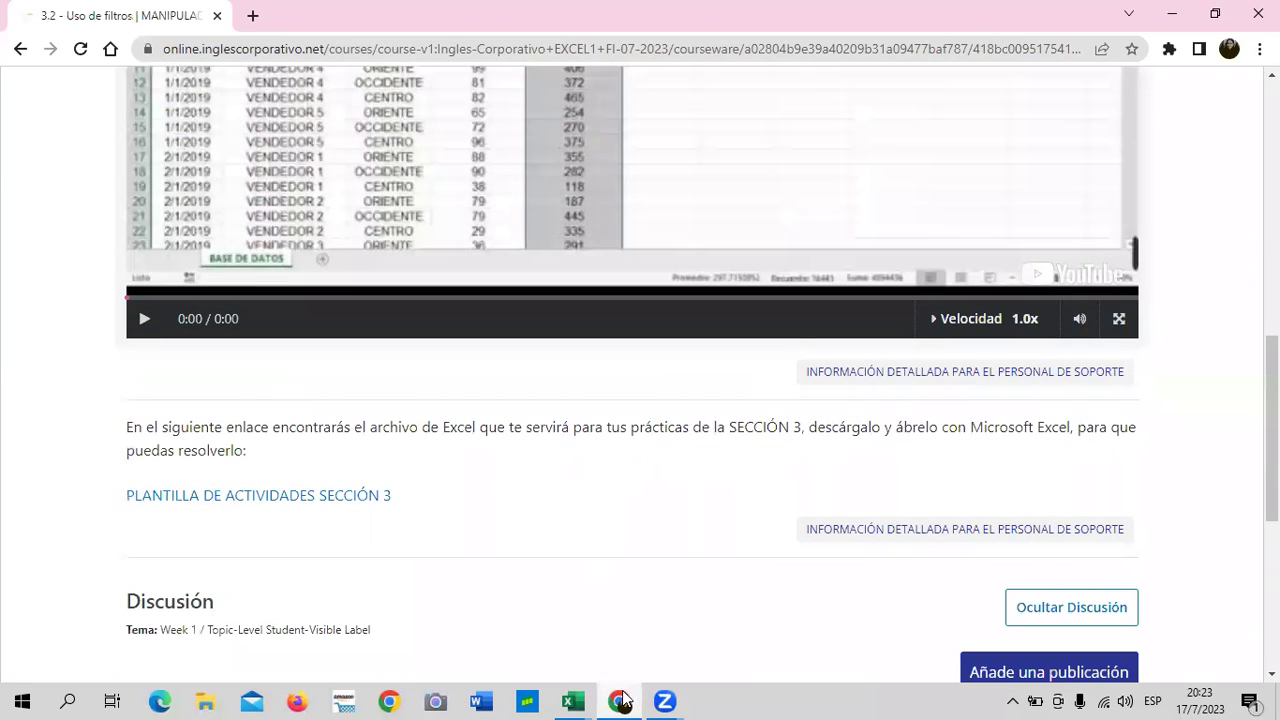
{"action": "left_click", "coordinate": [697, 620]}
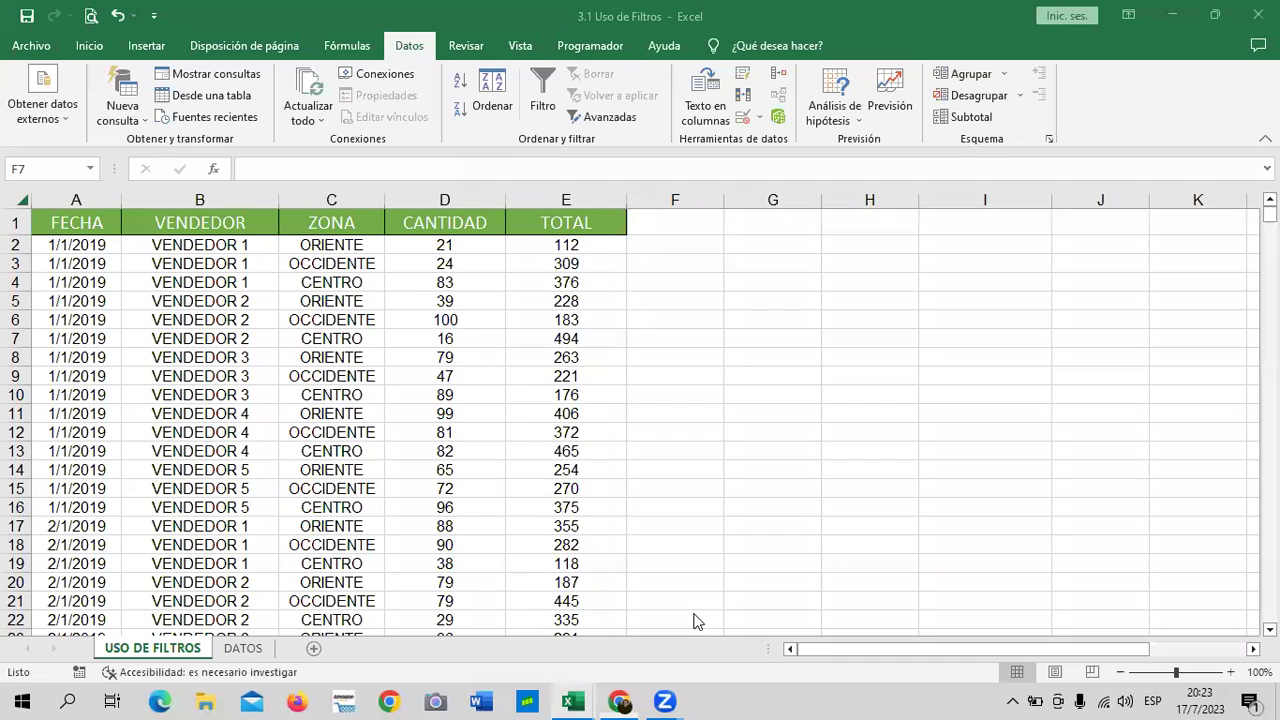
{"action": "left_click", "coordinate": [77, 228]}
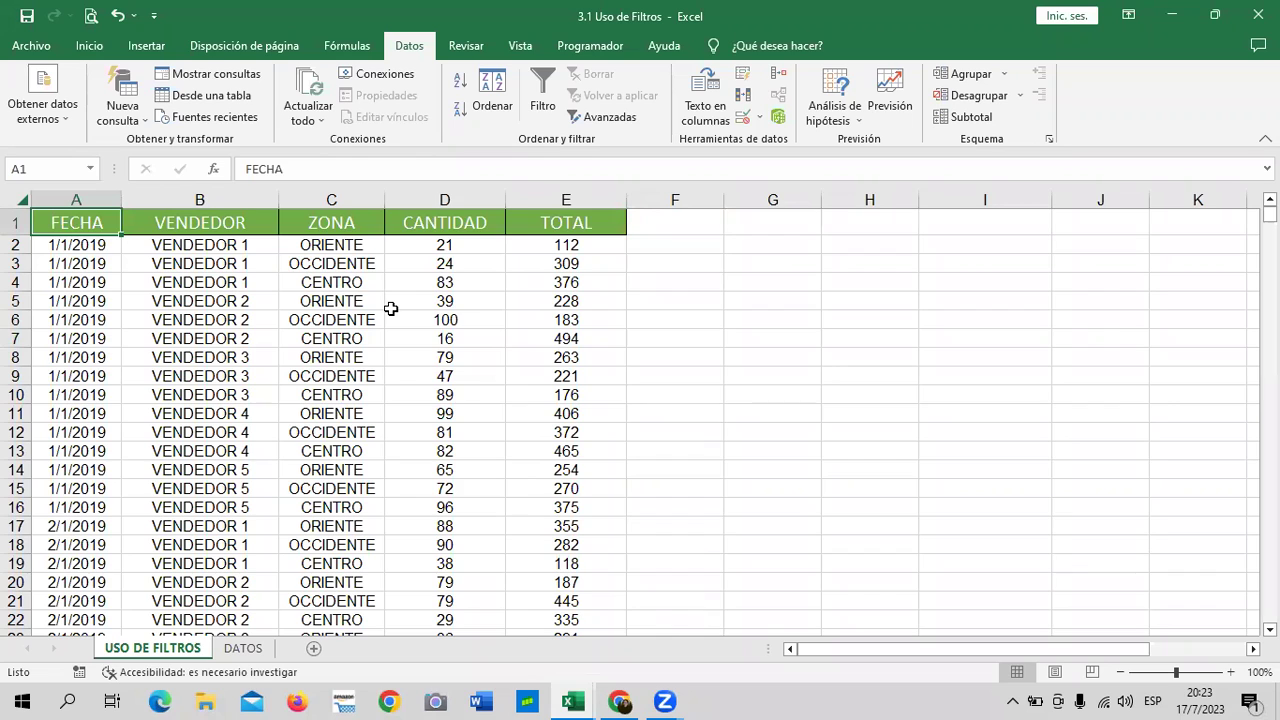
{"action": "key", "text": "ctrl+Down"}
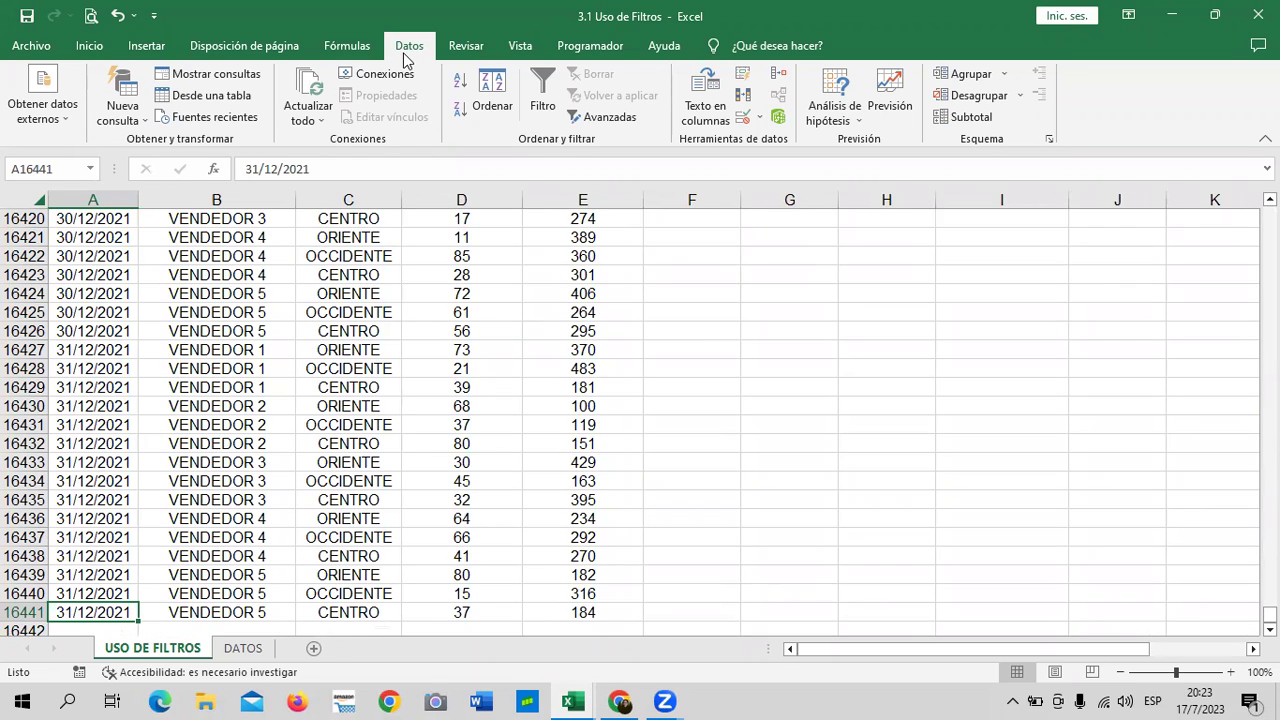
{"action": "scroll", "coordinate": [108, 560], "scroll_direction": "down", "scroll_amount": 1}
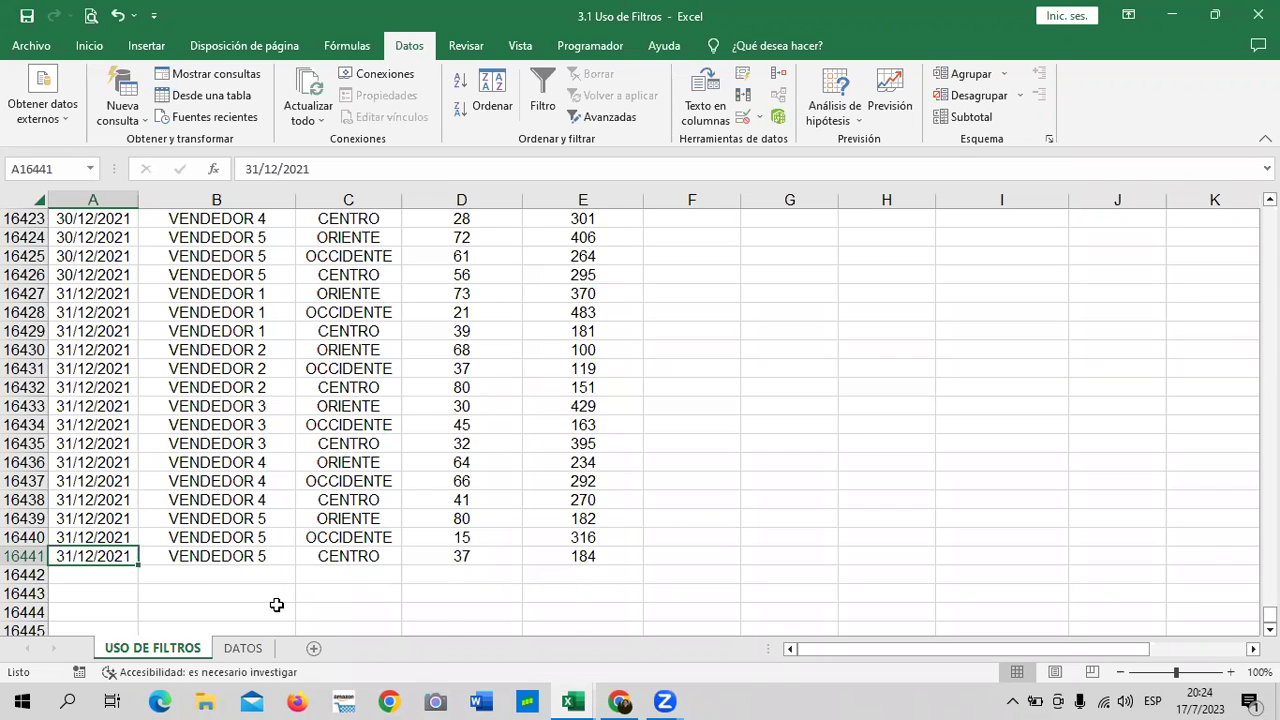
{"action": "key", "text": "ctrl+Up"}
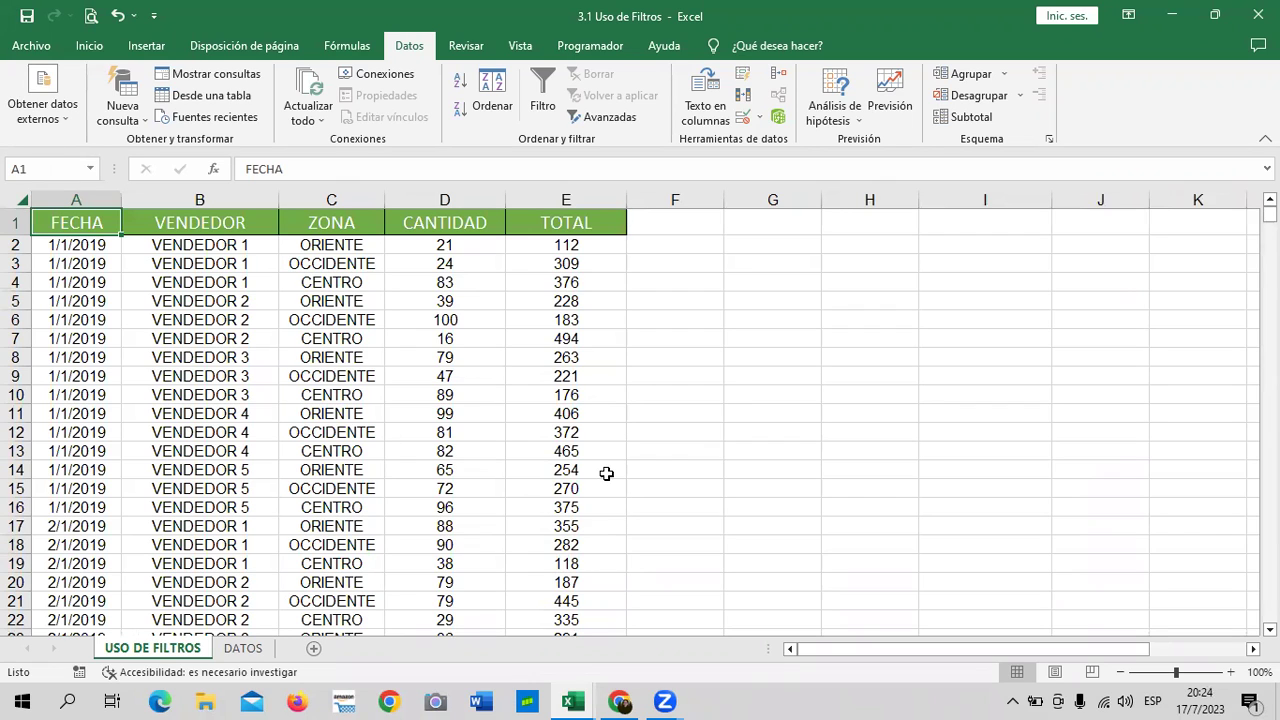
{"action": "left_click", "coordinate": [331, 376]}
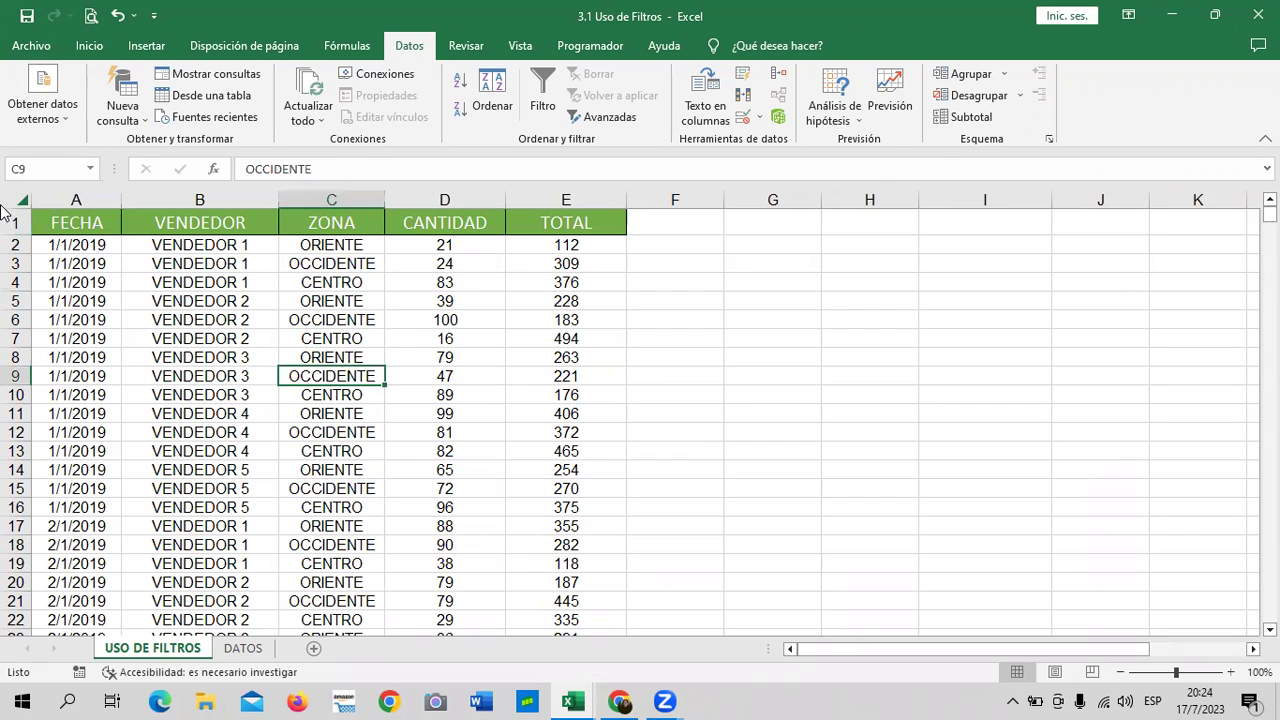
{"action": "left_click", "coordinate": [70, 215]}
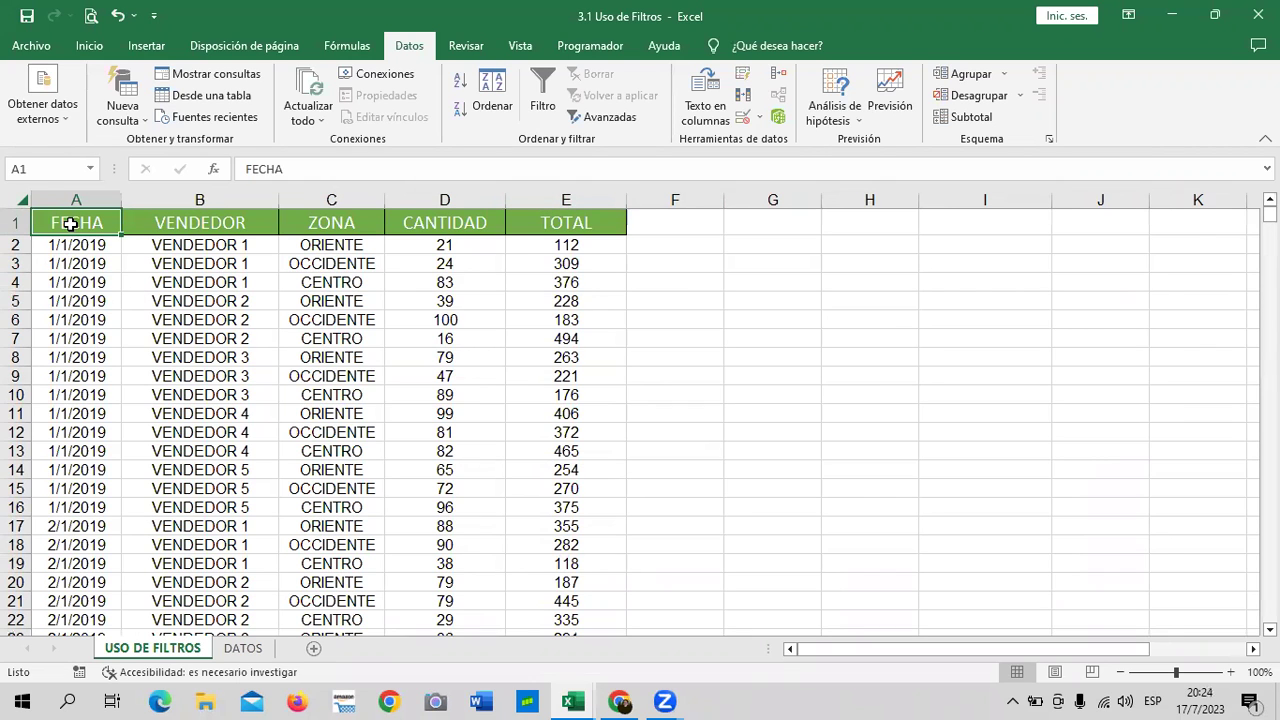
{"action": "key", "text": "ctrl+Down"}
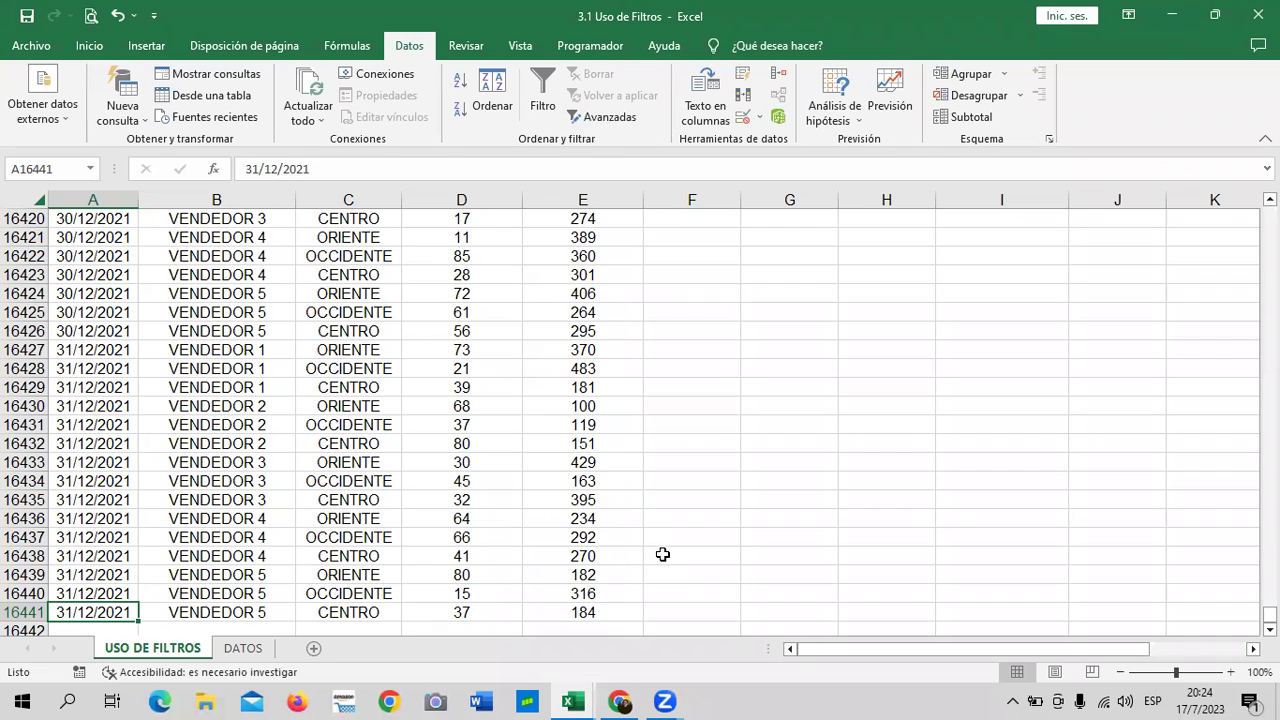
{"action": "scroll", "coordinate": [717, 380], "scroll_direction": "down", "scroll_amount": 5}
{"action": "scroll", "coordinate": [717, 380], "scroll_direction": "down", "scroll_amount": 3}
{"action": "scroll", "coordinate": [717, 382], "scroll_direction": "down", "scroll_amount": 6}
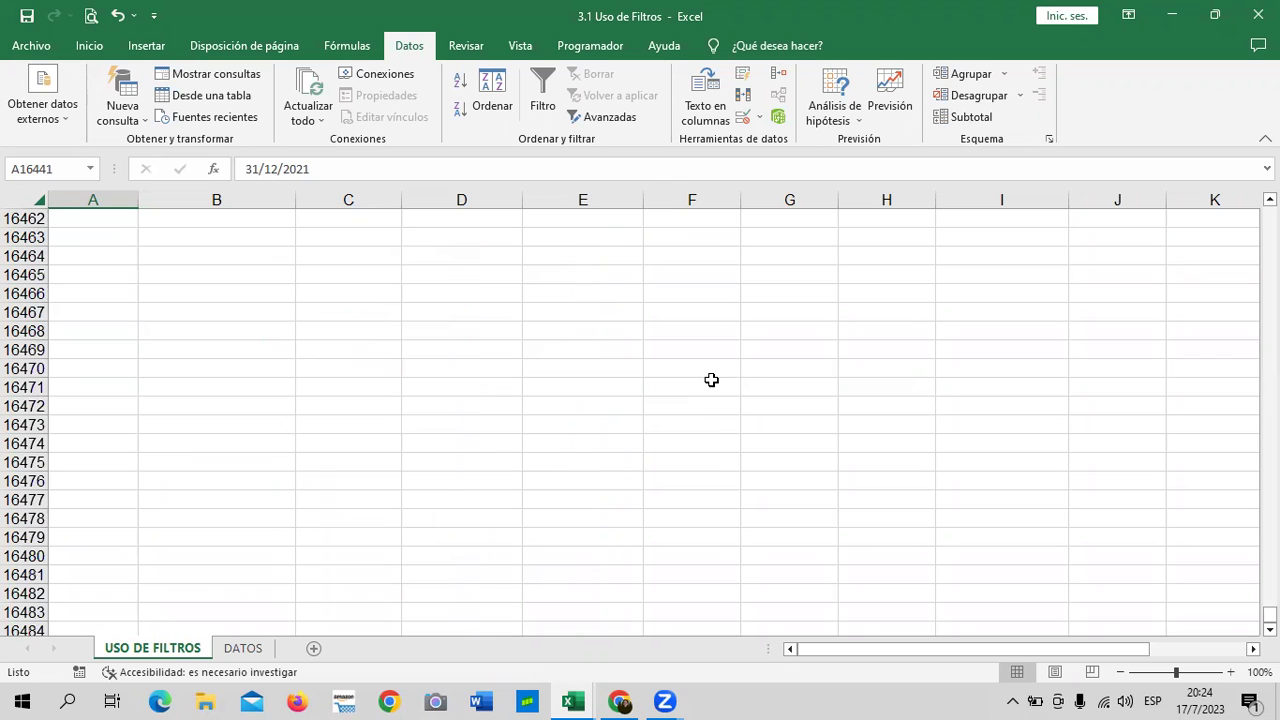
{"action": "scroll", "coordinate": [711, 380], "scroll_direction": "up", "scroll_amount": 5}
{"action": "scroll", "coordinate": [711, 378], "scroll_direction": "up", "scroll_amount": 2}
{"action": "scroll", "coordinate": [713, 378], "scroll_direction": "up", "scroll_amount": 12}
{"action": "scroll", "coordinate": [716, 377], "scroll_direction": "up", "scroll_amount": 6}
{"action": "scroll", "coordinate": [718, 376], "scroll_direction": "up", "scroll_amount": 9}
{"action": "scroll", "coordinate": [719, 375], "scroll_direction": "up", "scroll_amount": 11}
{"action": "scroll", "coordinate": [720, 374], "scroll_direction": "up", "scroll_amount": 9}
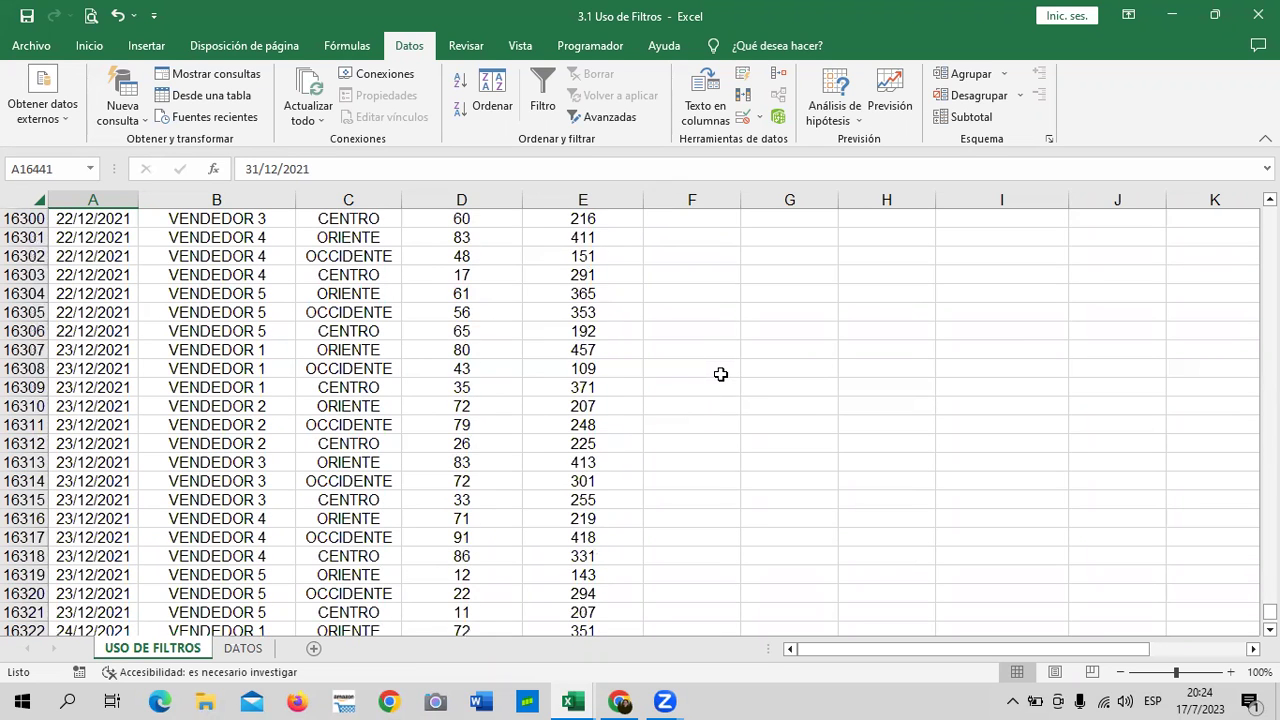
{"action": "key", "text": "ctrl+Home"}
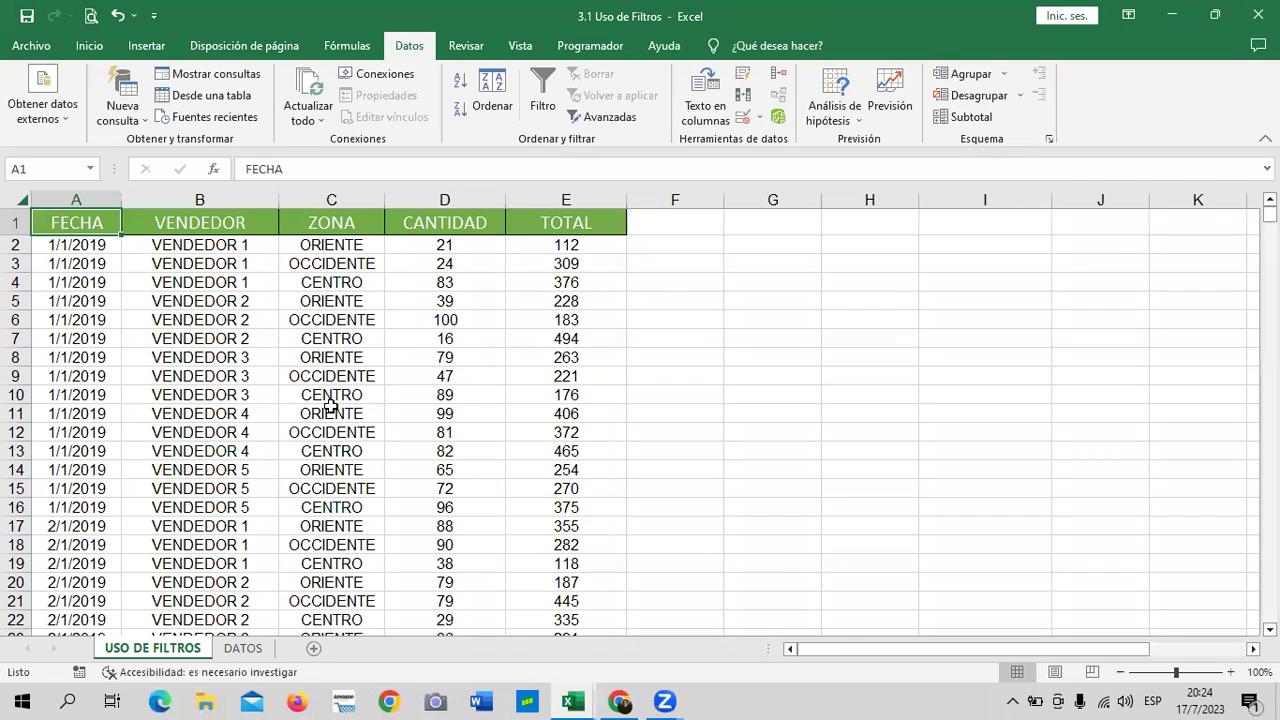
Turn on AutoFilter for the sales table's header row from cell B8.
{"action": "left_click", "coordinate": [334, 532]}
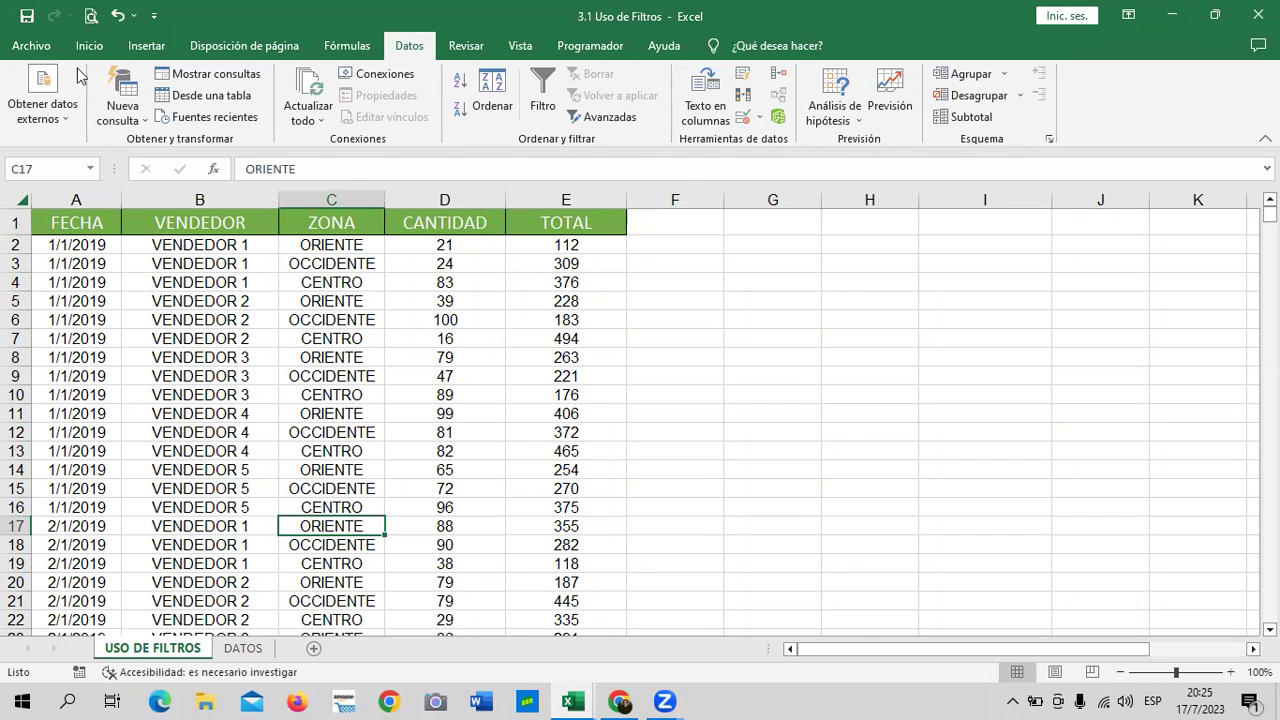
{"action": "left_click", "coordinate": [774, 390]}
{"action": "left_click", "coordinate": [272, 360]}
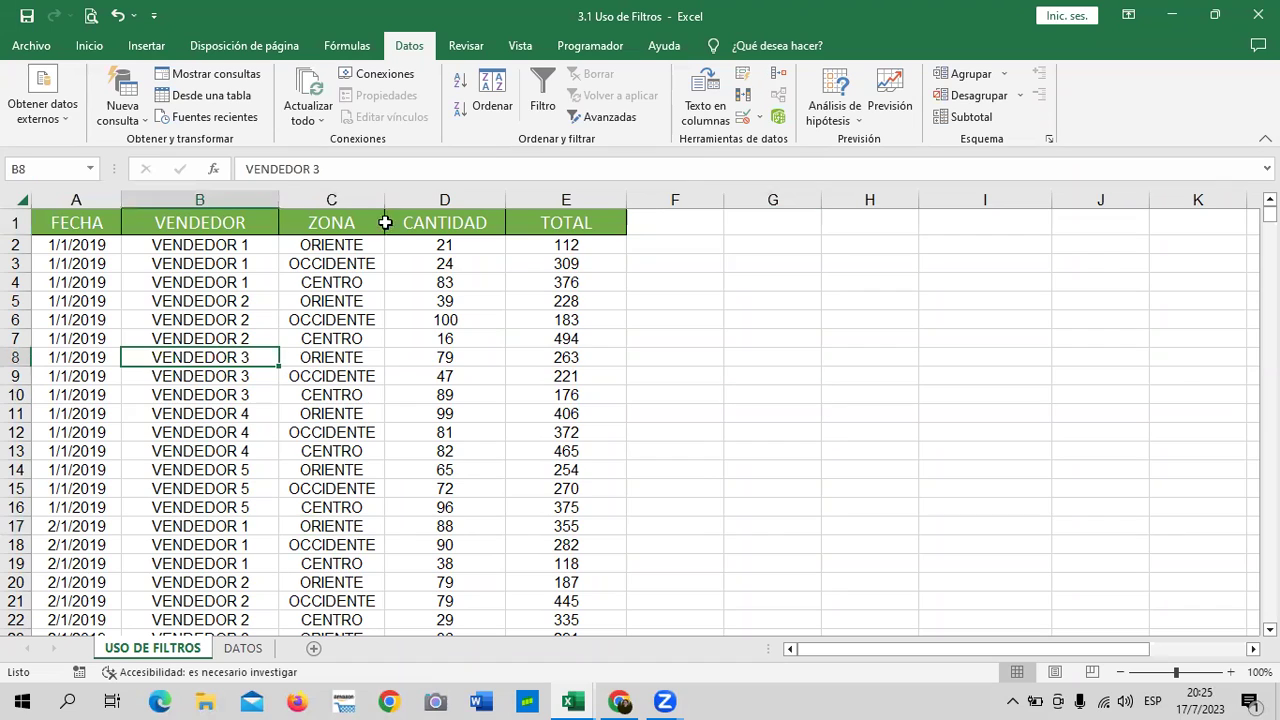
{"action": "left_click", "coordinate": [545, 95]}
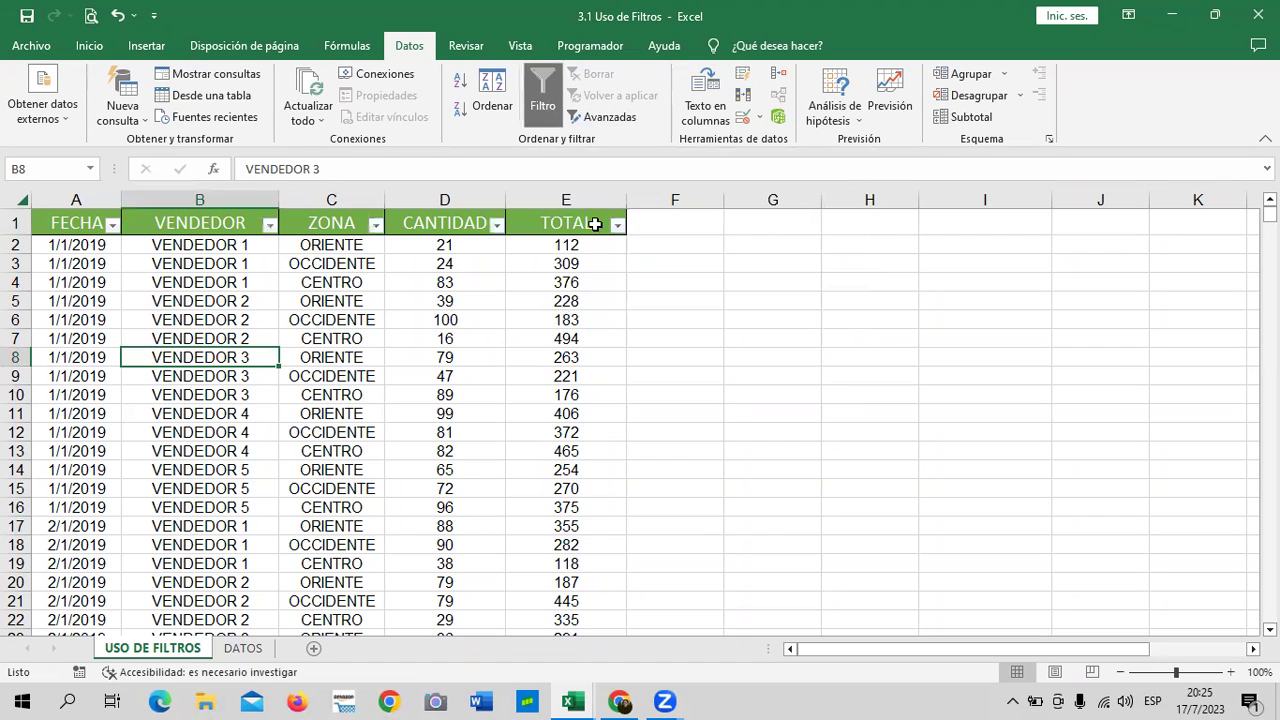
Open the TOTAL filter list and close it without applying a filter.
{"action": "left_click", "coordinate": [617, 225]}
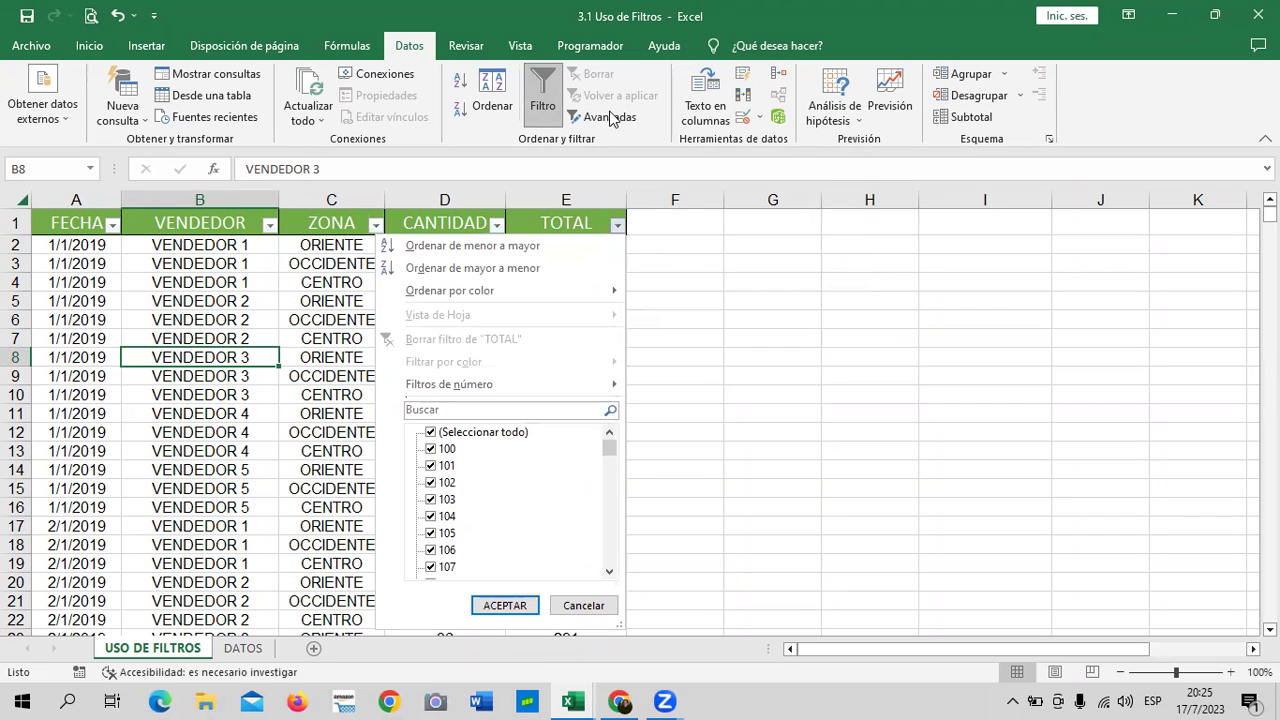
{"action": "left_click", "coordinate": [230, 322]}
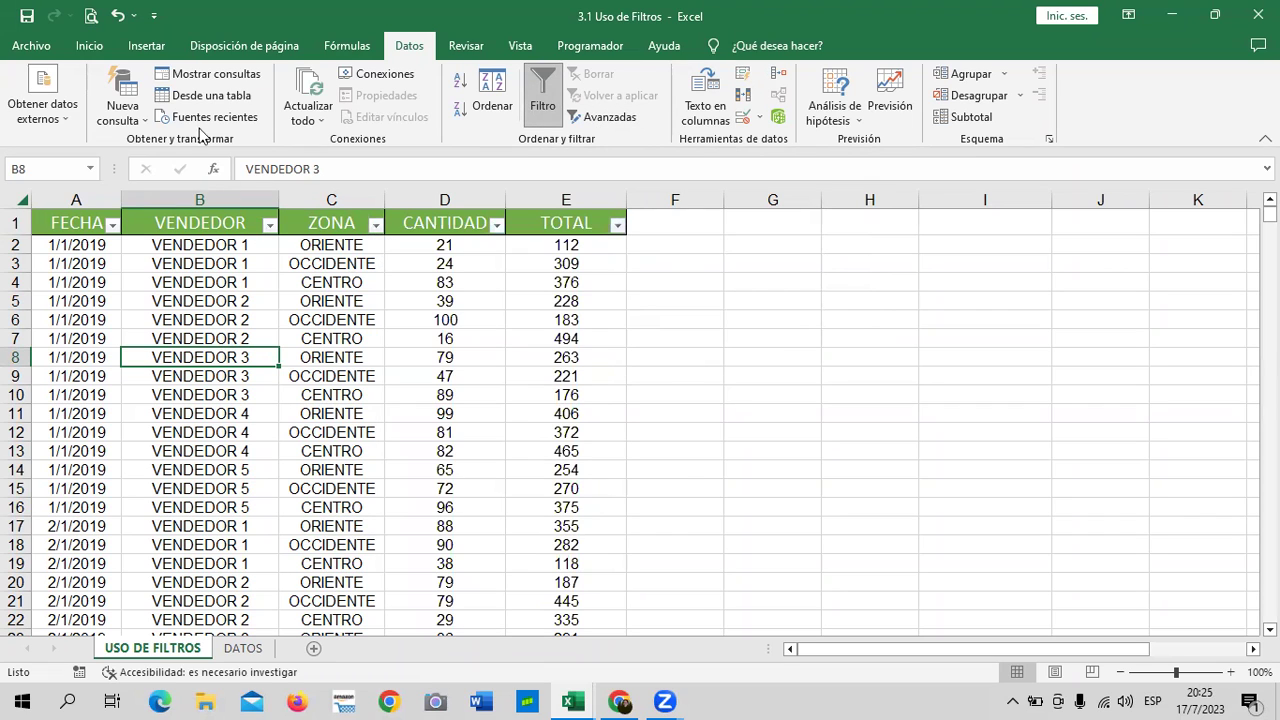
{"action": "left_click", "coordinate": [97, 47]}
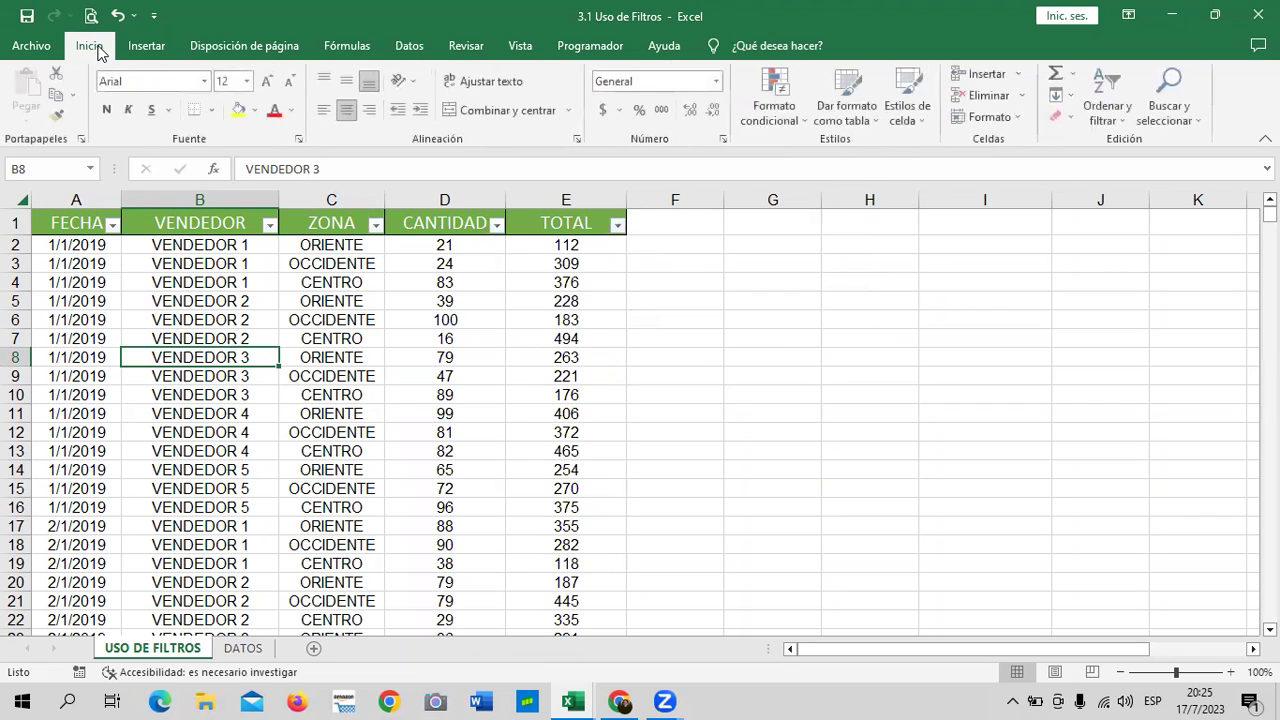
{"action": "left_click", "coordinate": [1122, 118]}
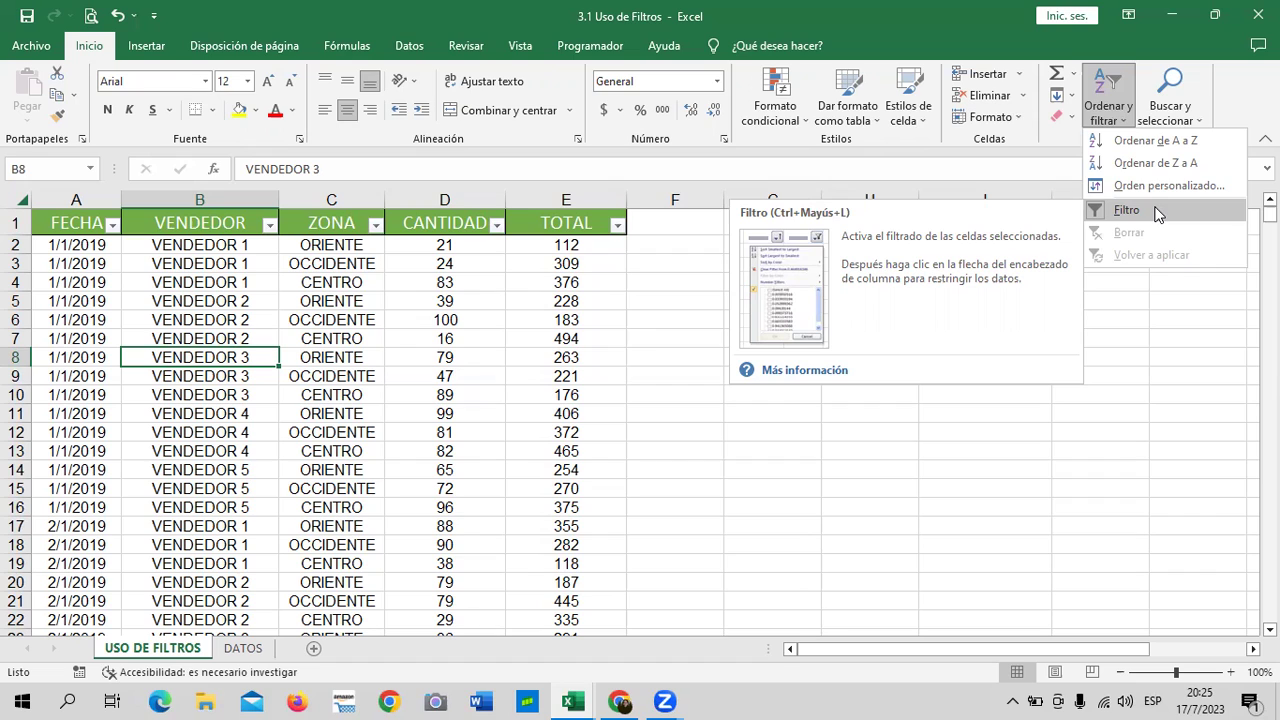
{"action": "key", "text": "Escape"}
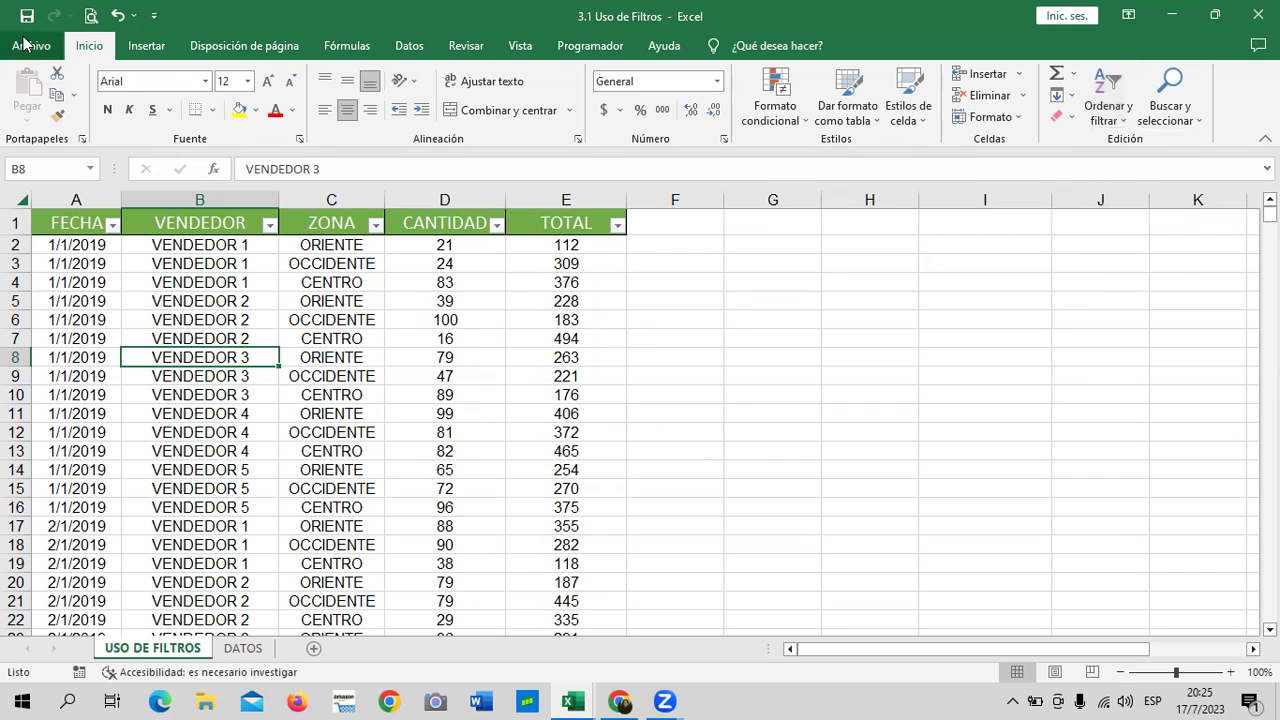
{"action": "left_click", "coordinate": [117, 15]}
{"action": "left_click", "coordinate": [770, 340]}
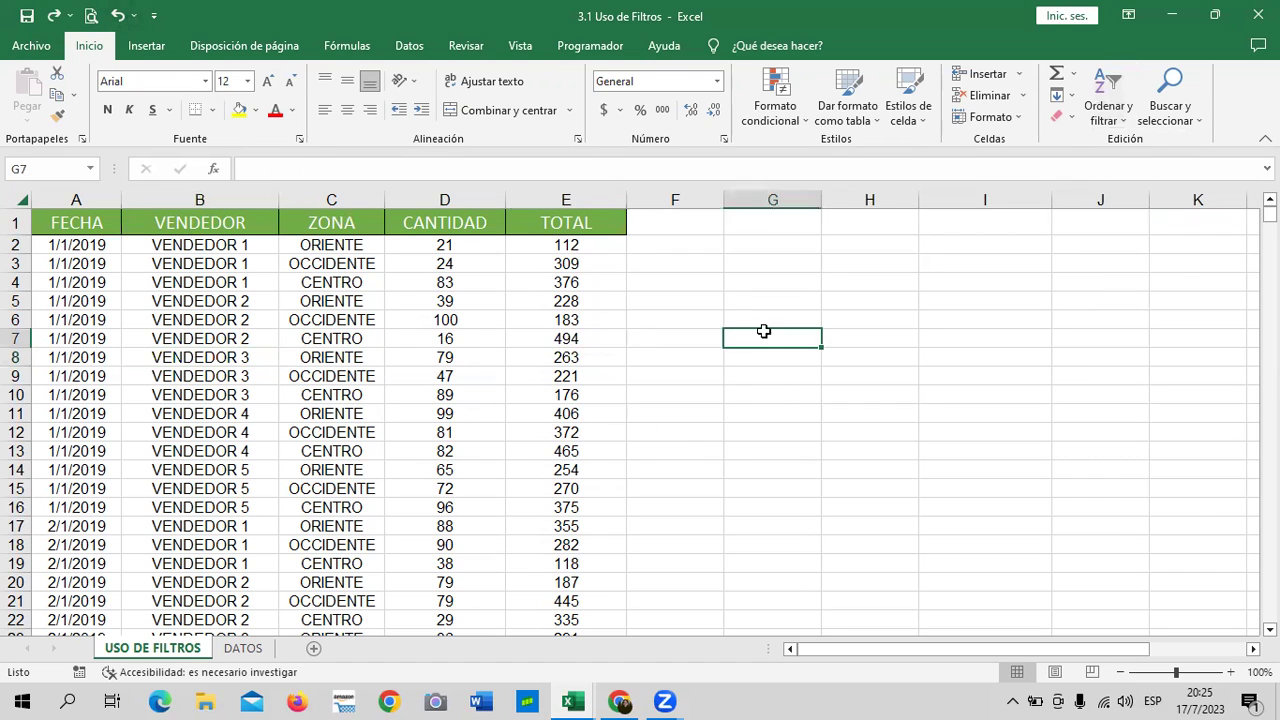
{"action": "left_click", "coordinate": [274, 300]}
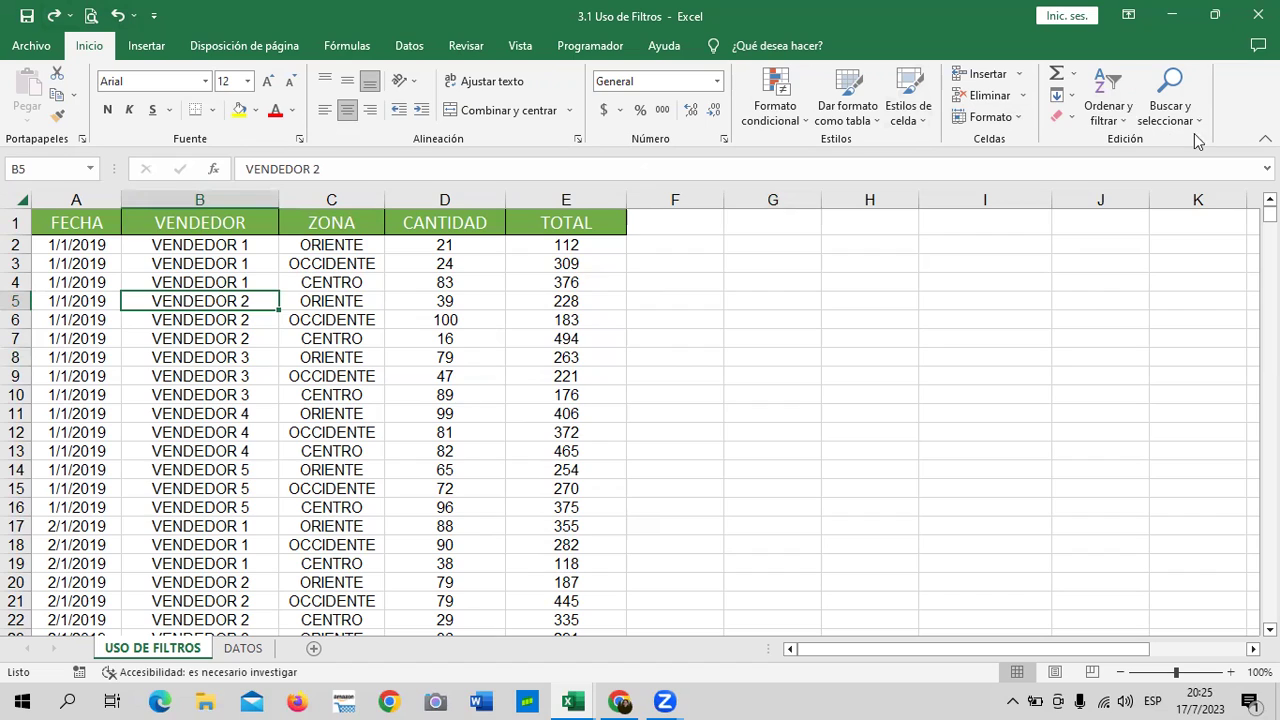
{"action": "left_click", "coordinate": [1108, 108]}
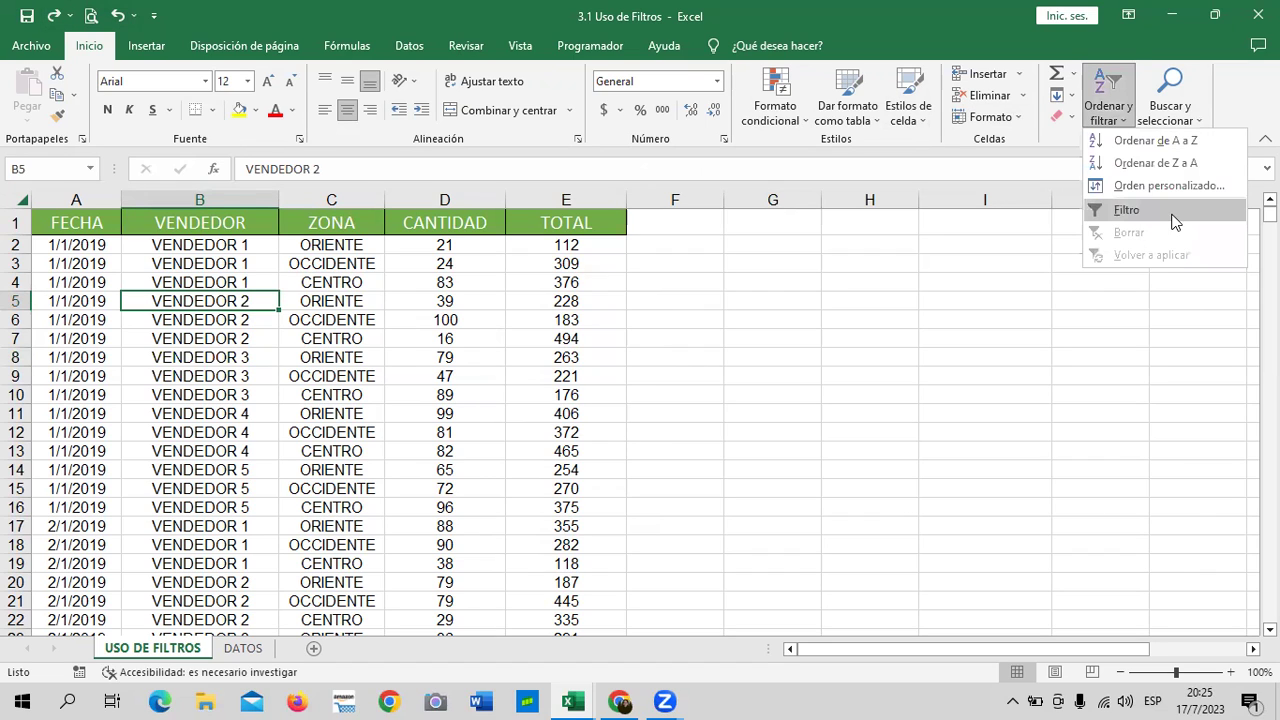
{"action": "left_click", "coordinate": [1166, 205]}
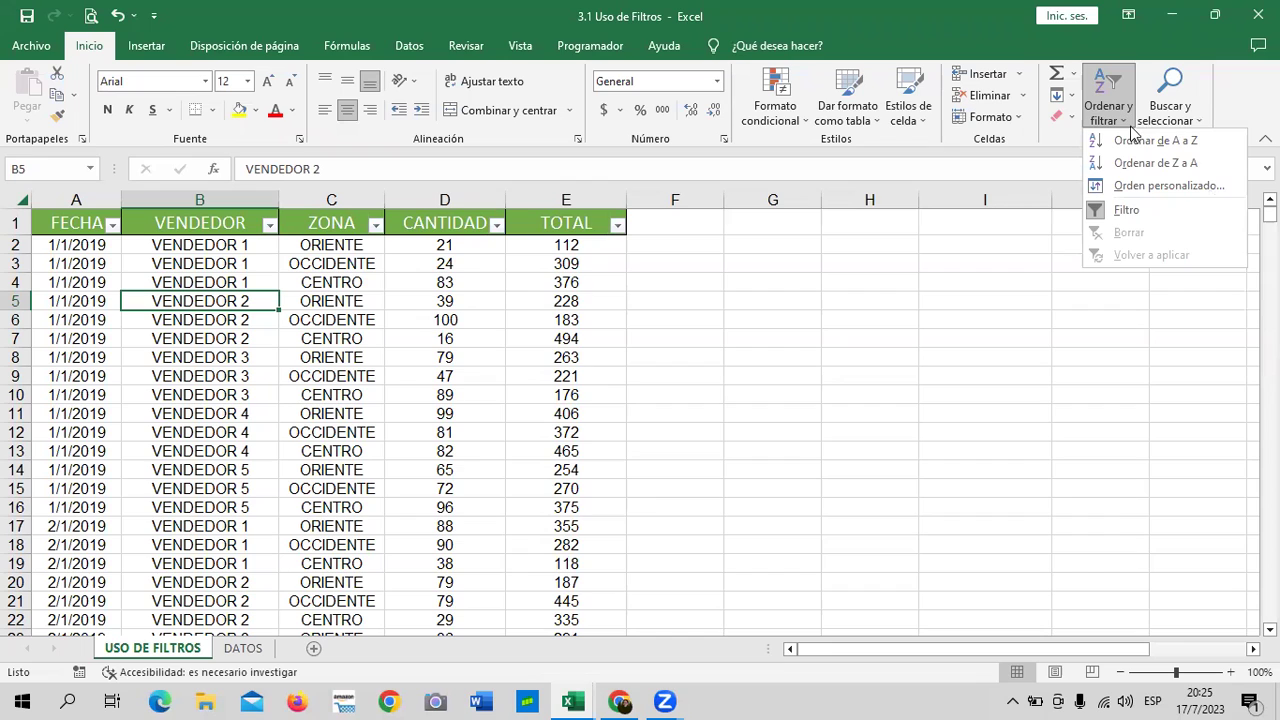
{"action": "left_click", "coordinate": [1124, 211]}
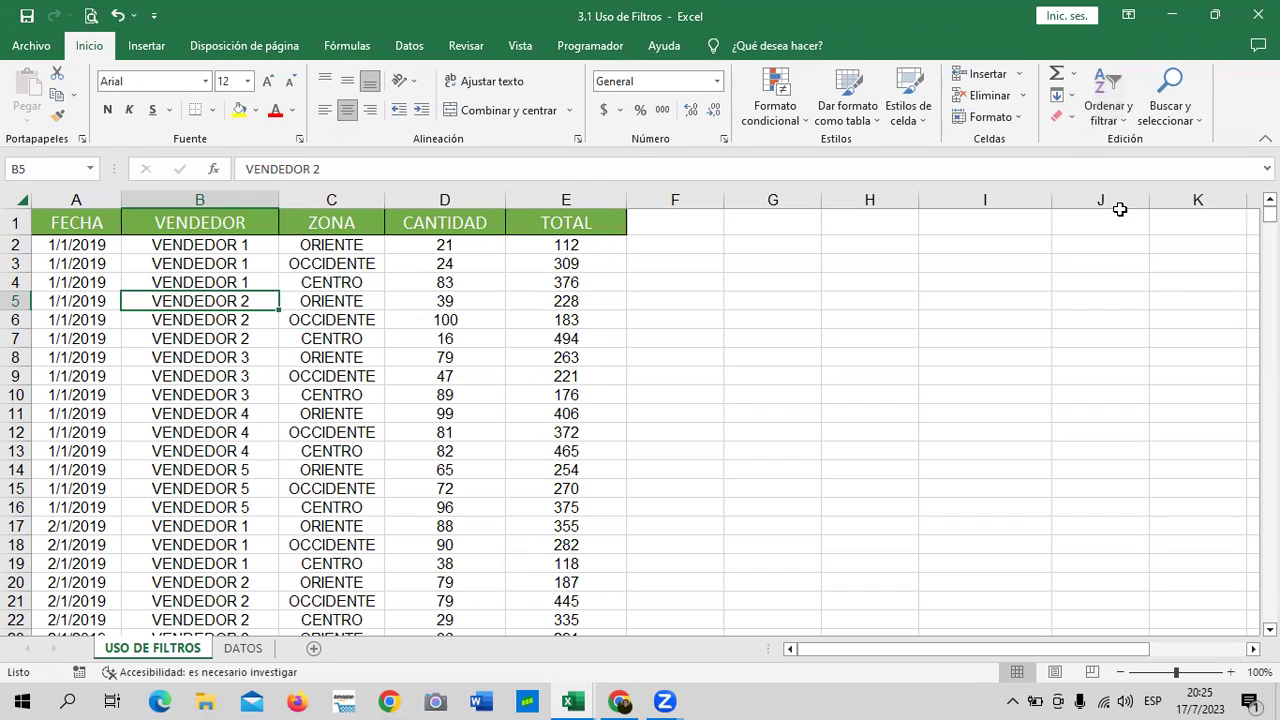
{"action": "left_click", "coordinate": [1124, 124]}
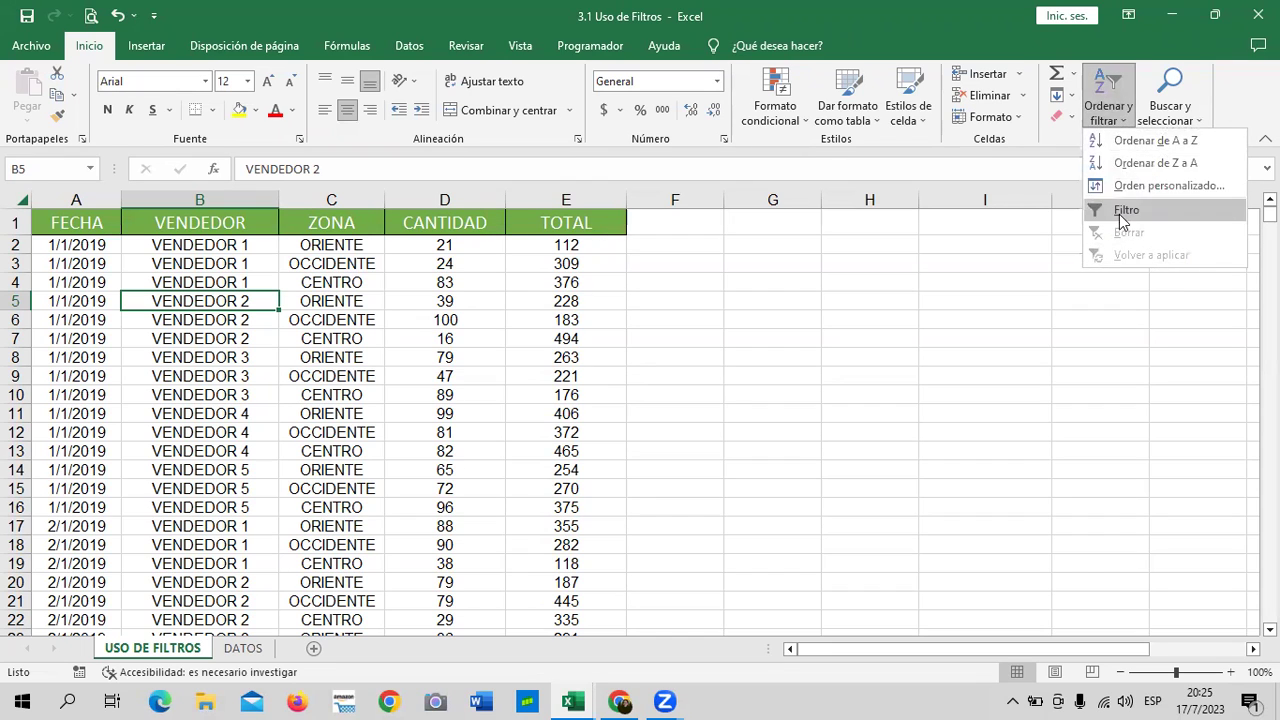
{"action": "left_click", "coordinate": [1124, 211]}
{"action": "left_click_drag", "start_coordinate": [1165, 300], "coordinate": [1193, 171]}
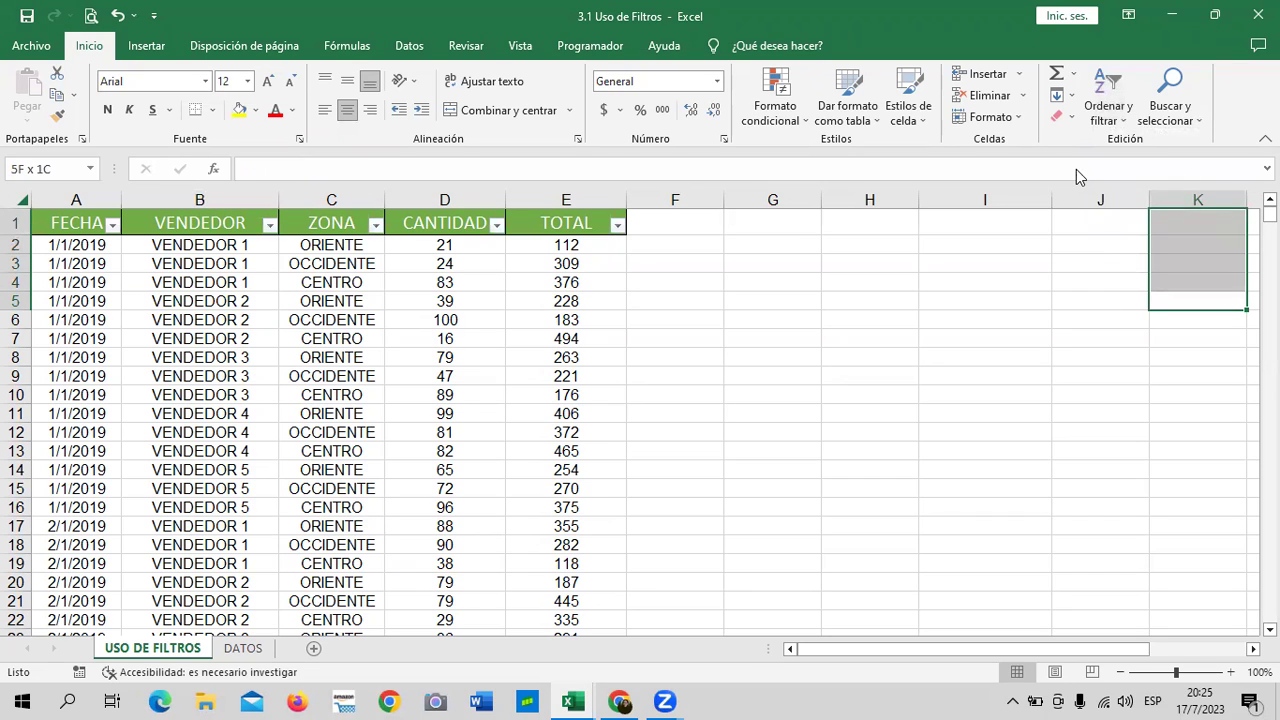
{"action": "left_click_drag", "start_coordinate": [1076, 176], "coordinate": [1076, 176]}
{"action": "scroll", "coordinate": [537, 345], "scroll_direction": "down", "scroll_amount": 5}
{"action": "scroll", "coordinate": [534, 350], "scroll_direction": "up", "scroll_amount": 5}
Filter the TOTAL column to only 100, showing 32 of 16440 records.
{"action": "left_click", "coordinate": [375, 410]}
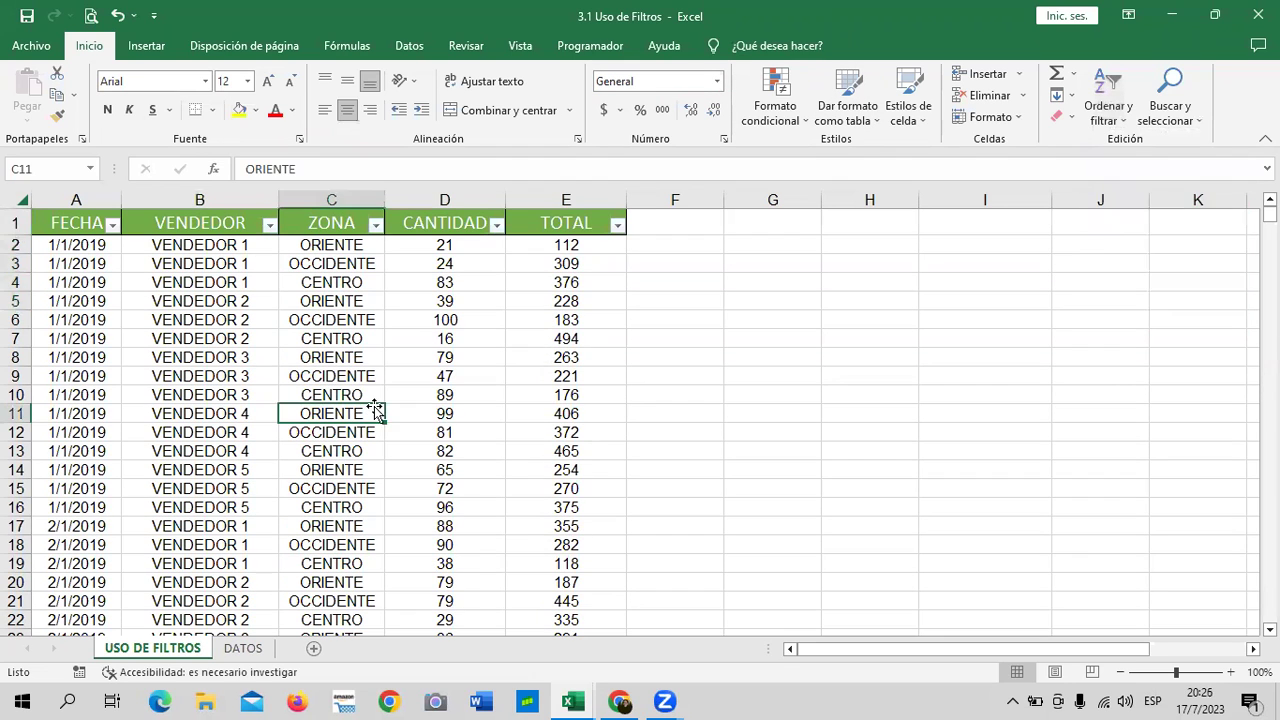
{"action": "left_click", "coordinate": [352, 285]}
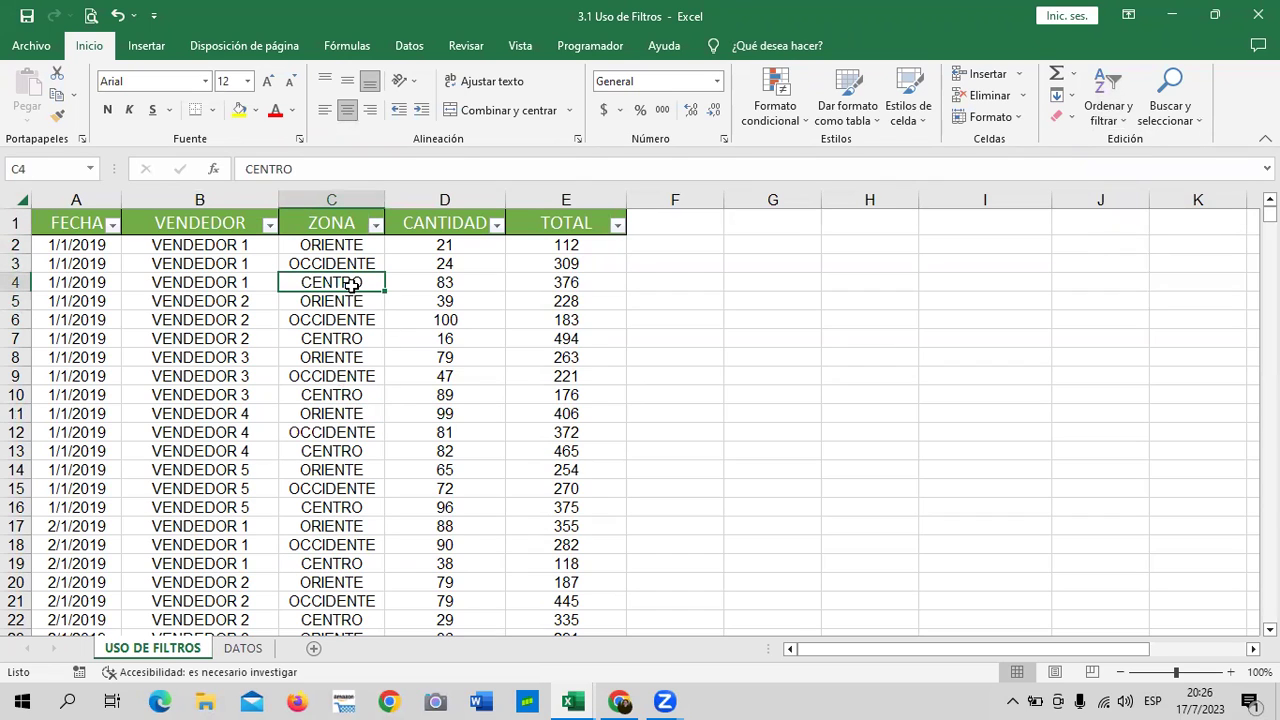
{"action": "left_click", "coordinate": [618, 227]}
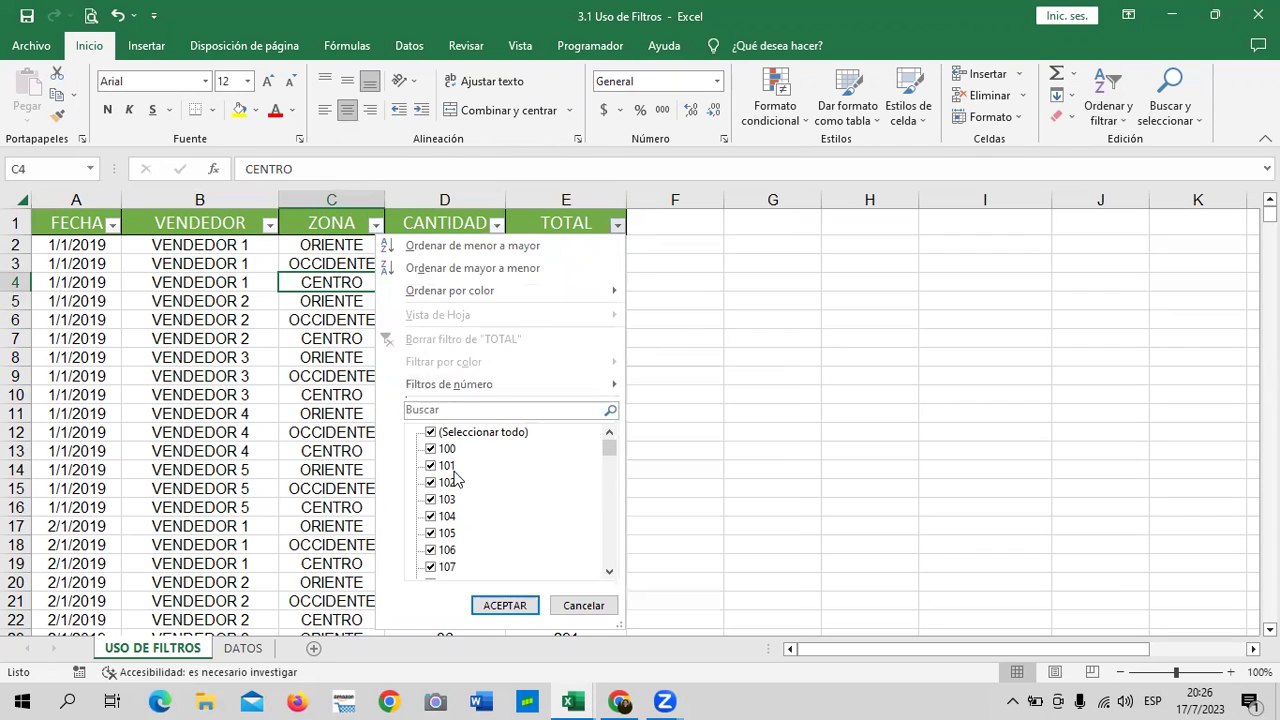
{"action": "left_click", "coordinate": [458, 434]}
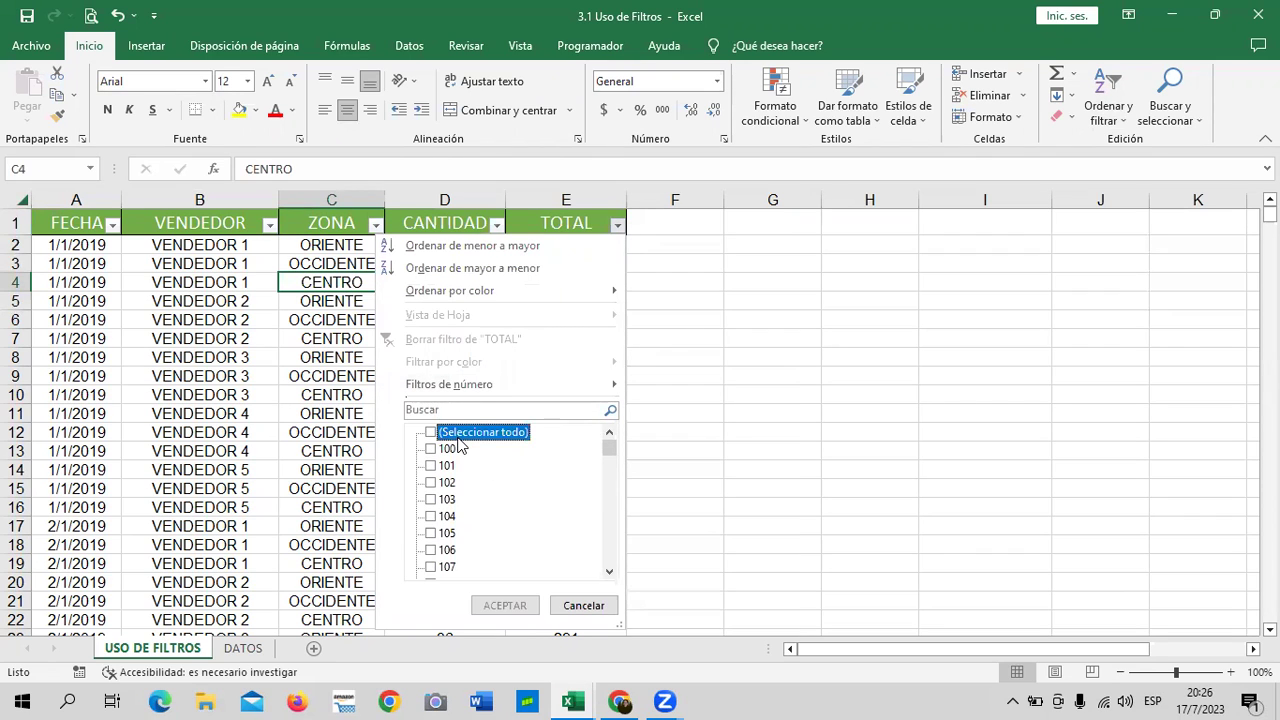
{"action": "mouse_move", "coordinate": [609, 448]}
{"action": "left_mouse_down"}
{"action": "mouse_move", "coordinate": [609, 510]}
{"action": "mouse_move", "coordinate": [609, 445]}
{"action": "left_mouse_up"}
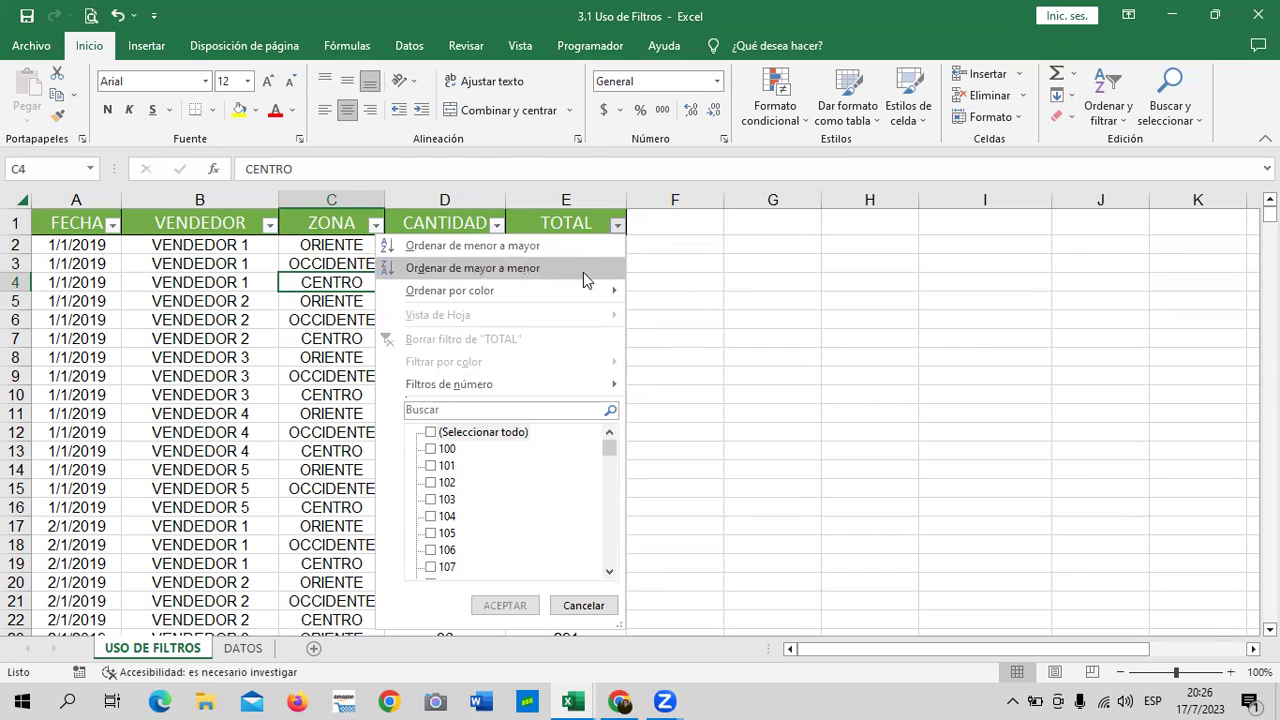
{"action": "left_click", "coordinate": [445, 450]}
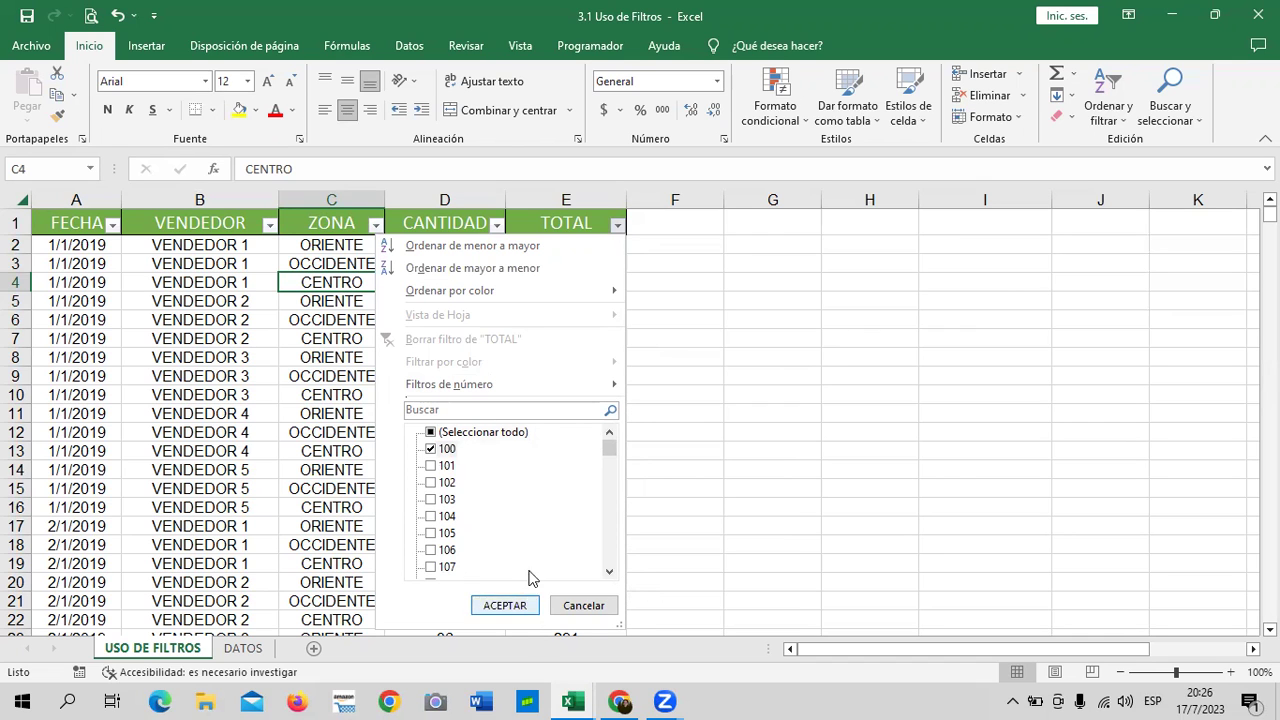
{"action": "left_click", "coordinate": [504, 605]}
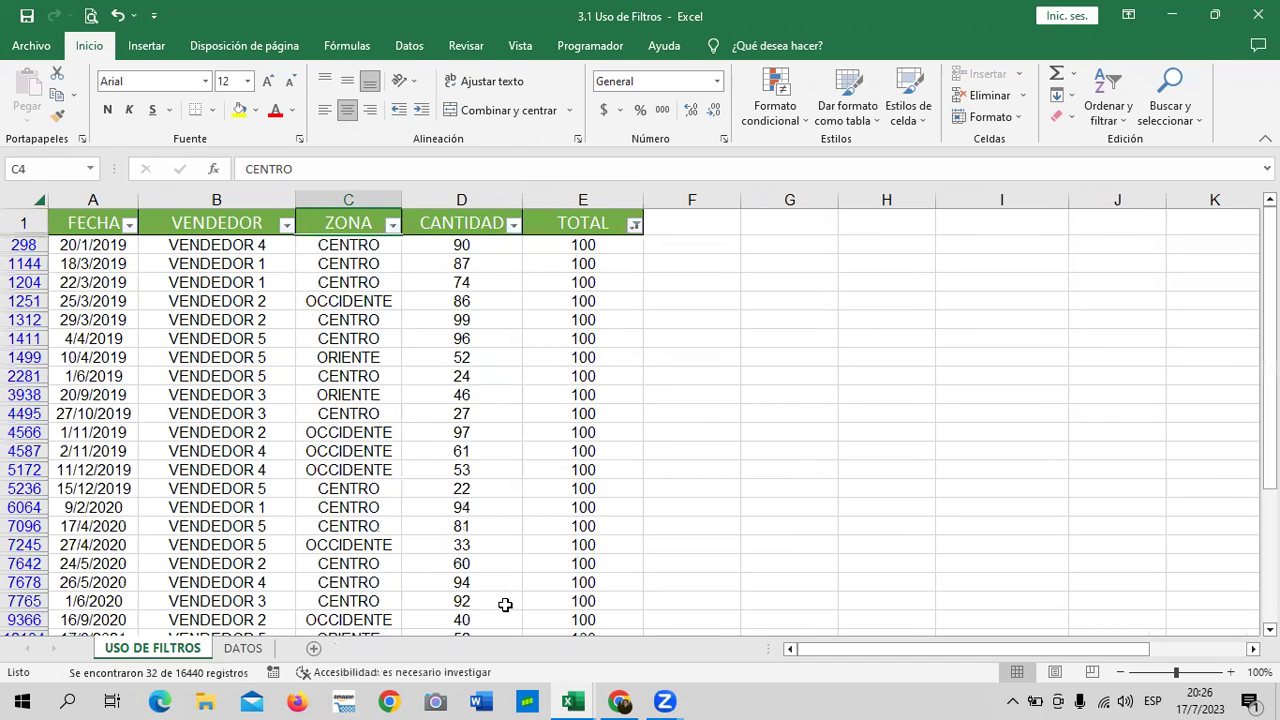
Scroll through the 32 TOTAL = 100 records, then open the ZONA column's filter list.
{"action": "scroll", "coordinate": [510, 460], "scroll_direction": "down", "scroll_amount": 2}
{"action": "scroll", "coordinate": [510, 460], "scroll_direction": "down", "scroll_amount": 1}
{"action": "scroll", "coordinate": [510, 460], "scroll_direction": "down", "scroll_amount": 3}
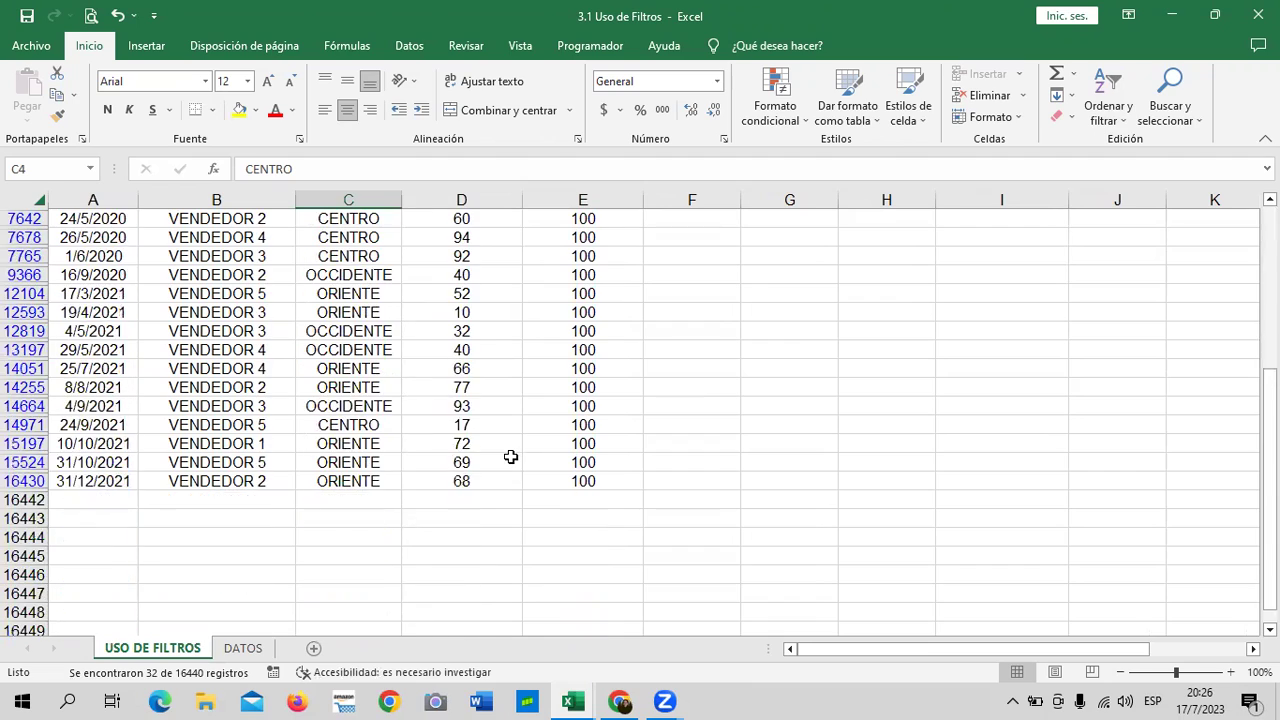
{"action": "scroll", "coordinate": [510, 457], "scroll_direction": "down", "scroll_amount": 2}
{"action": "scroll", "coordinate": [510, 457], "scroll_direction": "down", "scroll_amount": 1}
{"action": "scroll", "coordinate": [510, 457], "scroll_direction": "up", "scroll_amount": 2}
{"action": "scroll", "coordinate": [510, 457], "scroll_direction": "up", "scroll_amount": 2}
{"action": "scroll", "coordinate": [510, 455], "scroll_direction": "up", "scroll_amount": 3}
{"action": "scroll", "coordinate": [510, 455], "scroll_direction": "up", "scroll_amount": 2}
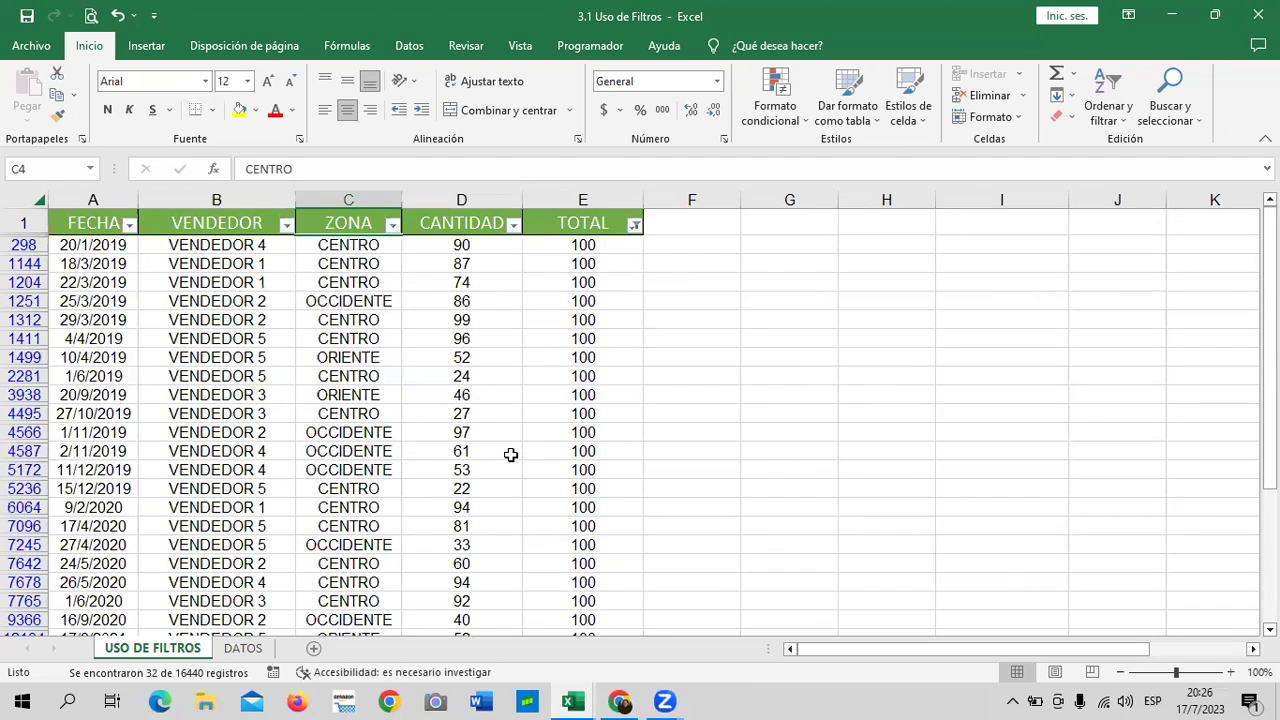
{"action": "scroll", "coordinate": [510, 455], "scroll_direction": "down", "scroll_amount": 2}
{"action": "scroll", "coordinate": [510, 455], "scroll_direction": "down", "scroll_amount": 1}
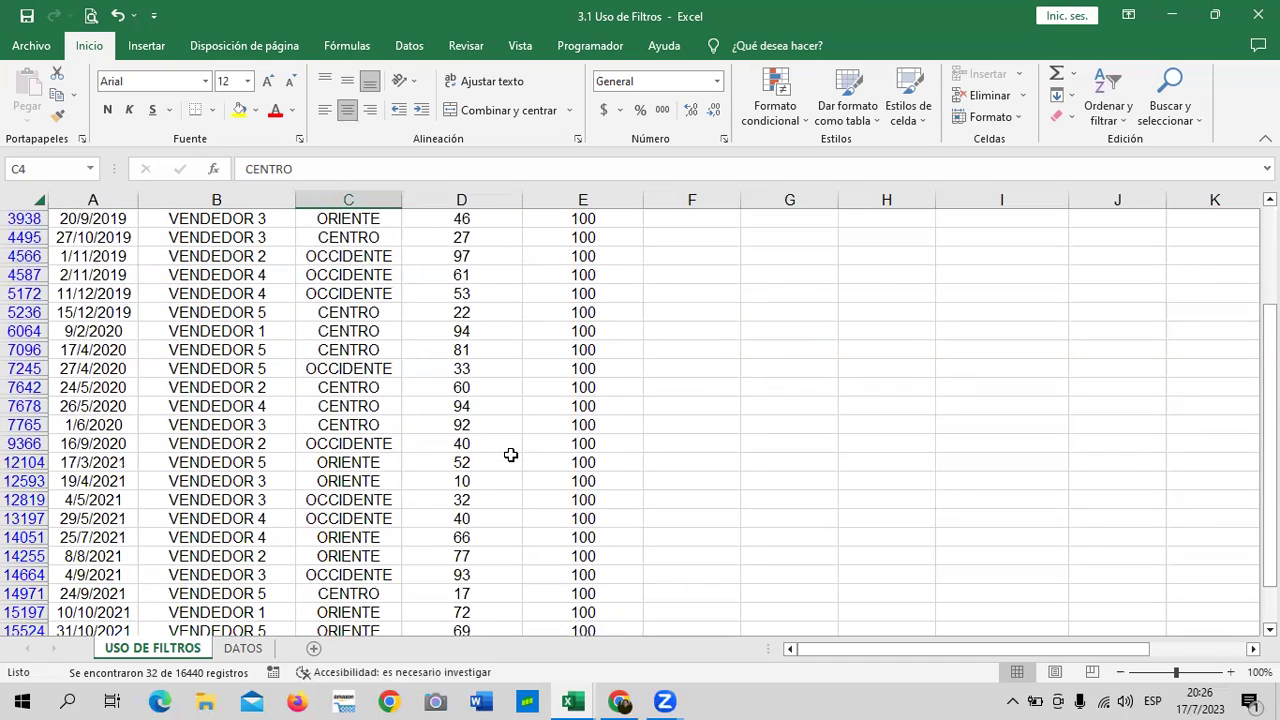
{"action": "scroll", "coordinate": [510, 455], "scroll_direction": "down", "scroll_amount": 1}
{"action": "scroll", "coordinate": [510, 455], "scroll_direction": "down", "scroll_amount": 1}
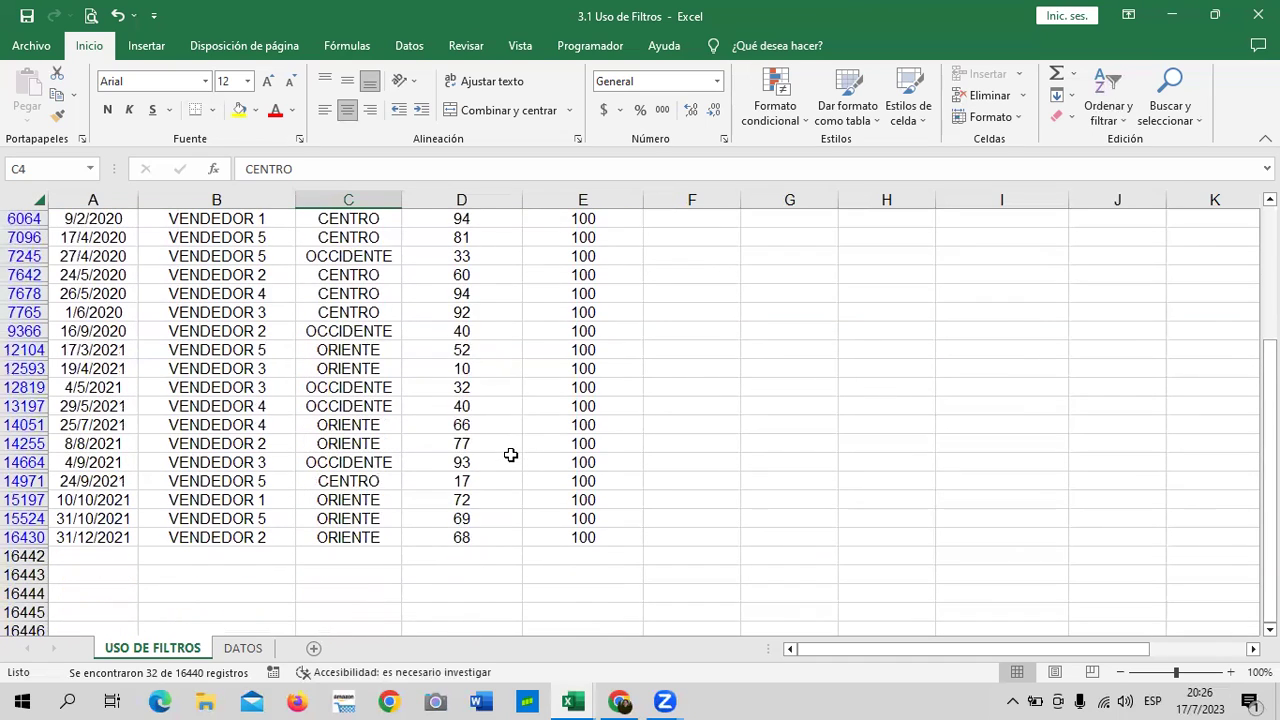
{"action": "scroll", "coordinate": [510, 455], "scroll_direction": "up", "scroll_amount": 1}
{"action": "scroll", "coordinate": [510, 455], "scroll_direction": "up", "scroll_amount": 1}
{"action": "scroll", "coordinate": [510, 455], "scroll_direction": "up", "scroll_amount": 1}
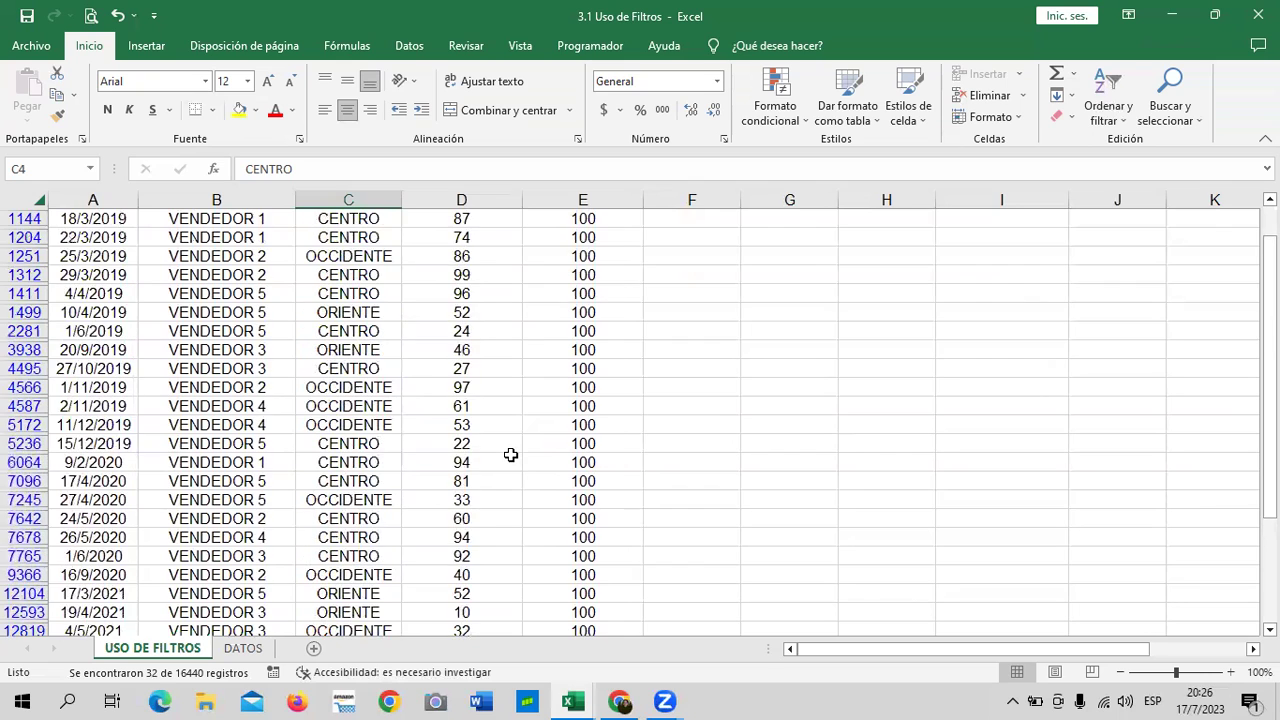
{"action": "scroll", "coordinate": [510, 455], "scroll_direction": "up", "scroll_amount": 1}
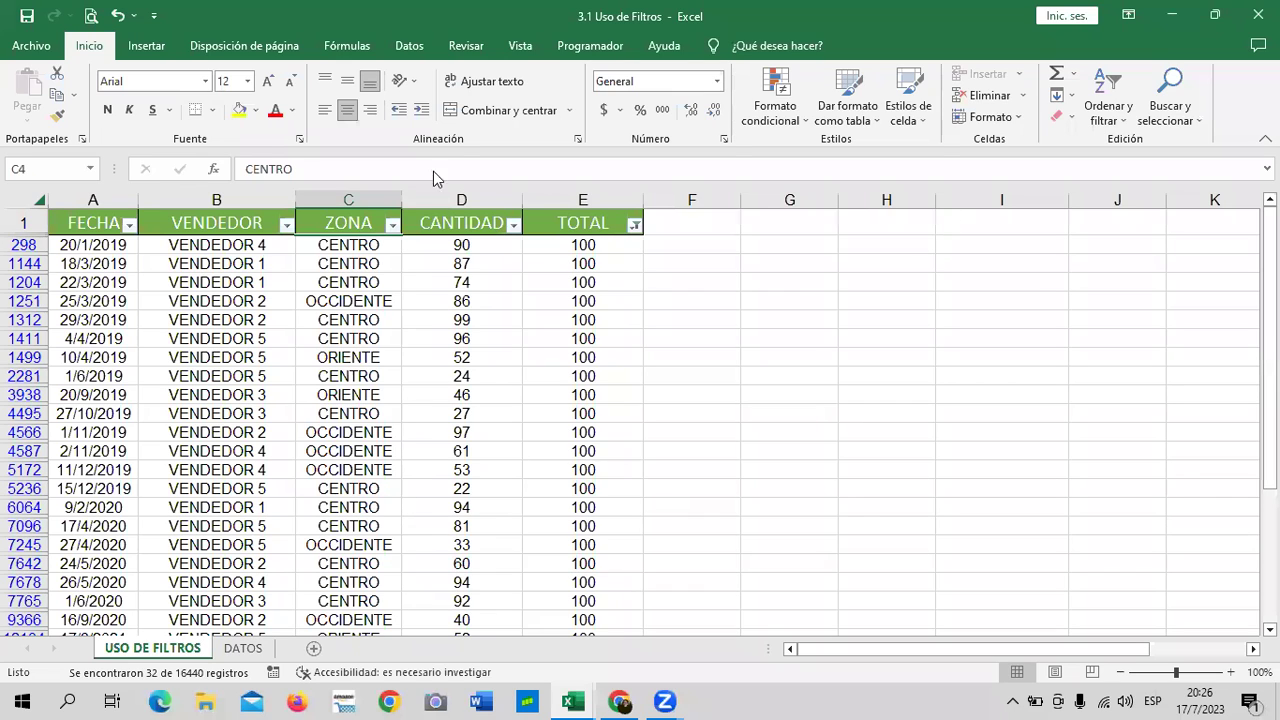
{"action": "left_click", "coordinate": [393, 226]}
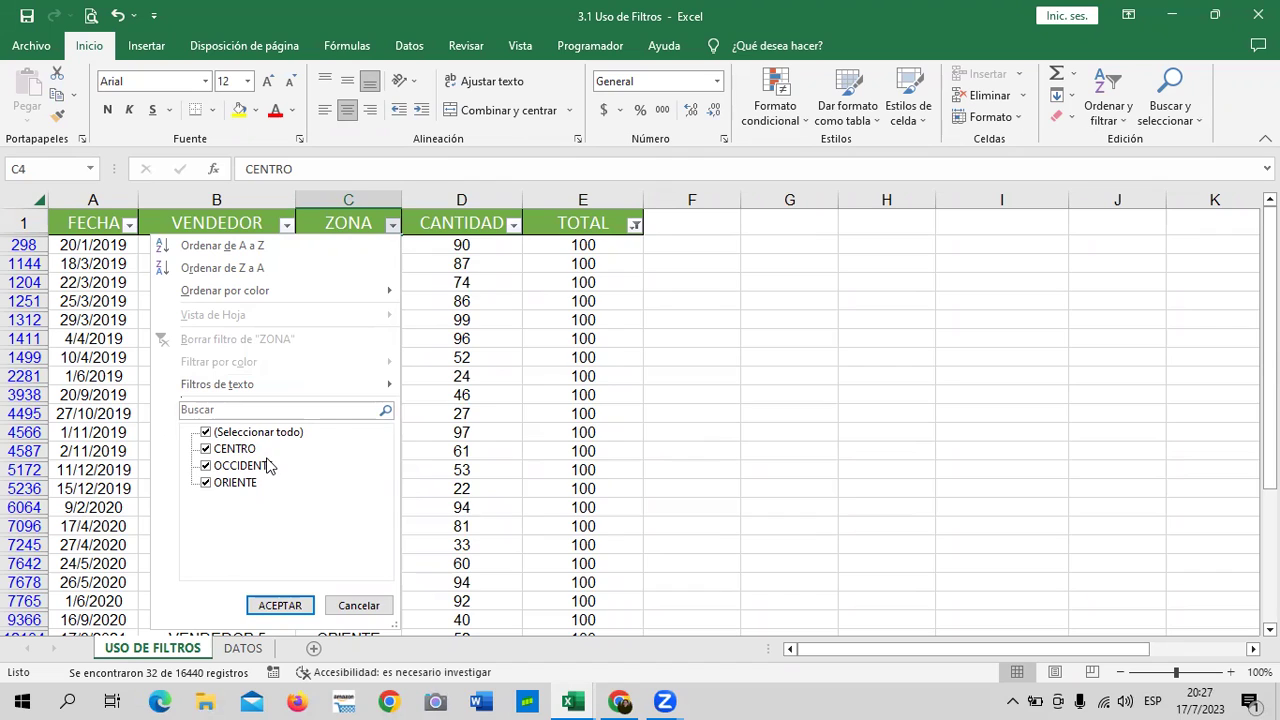
Keep only ORIENTE in the ZONA filter, leaving 9 records with TOTAL 100.
{"action": "left_click", "coordinate": [214, 436]}
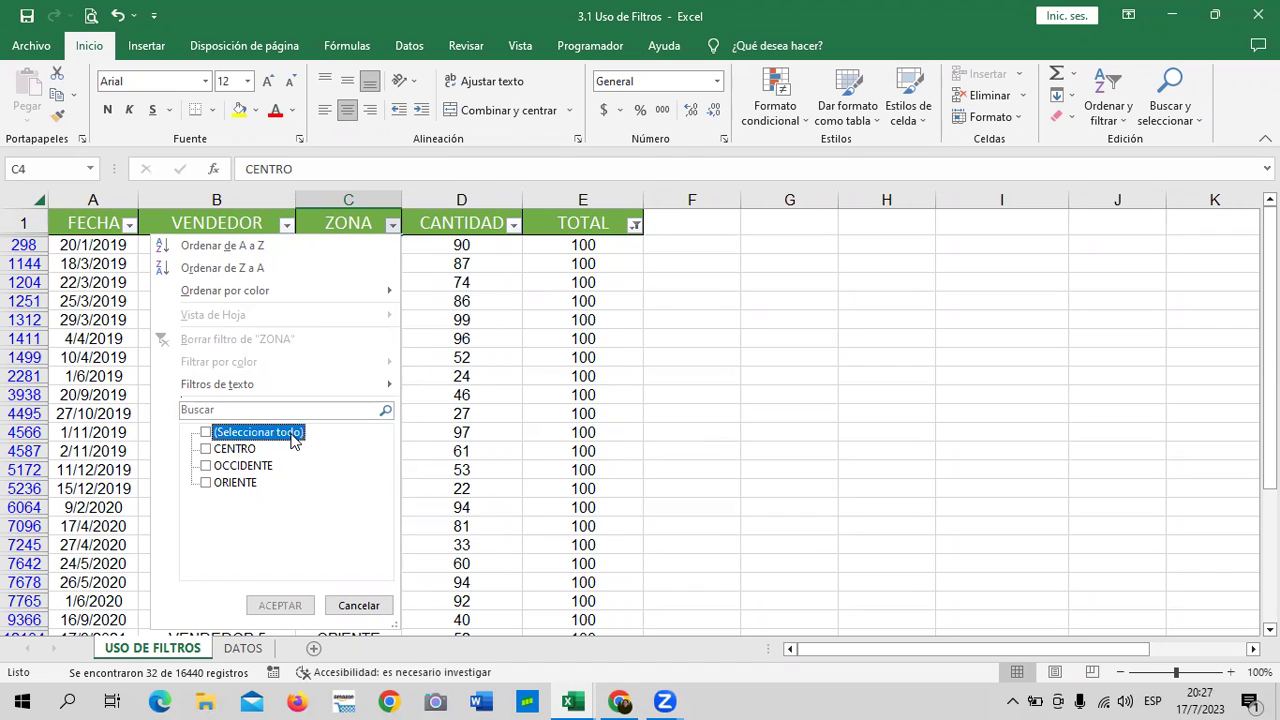
{"action": "left_click", "coordinate": [224, 484]}
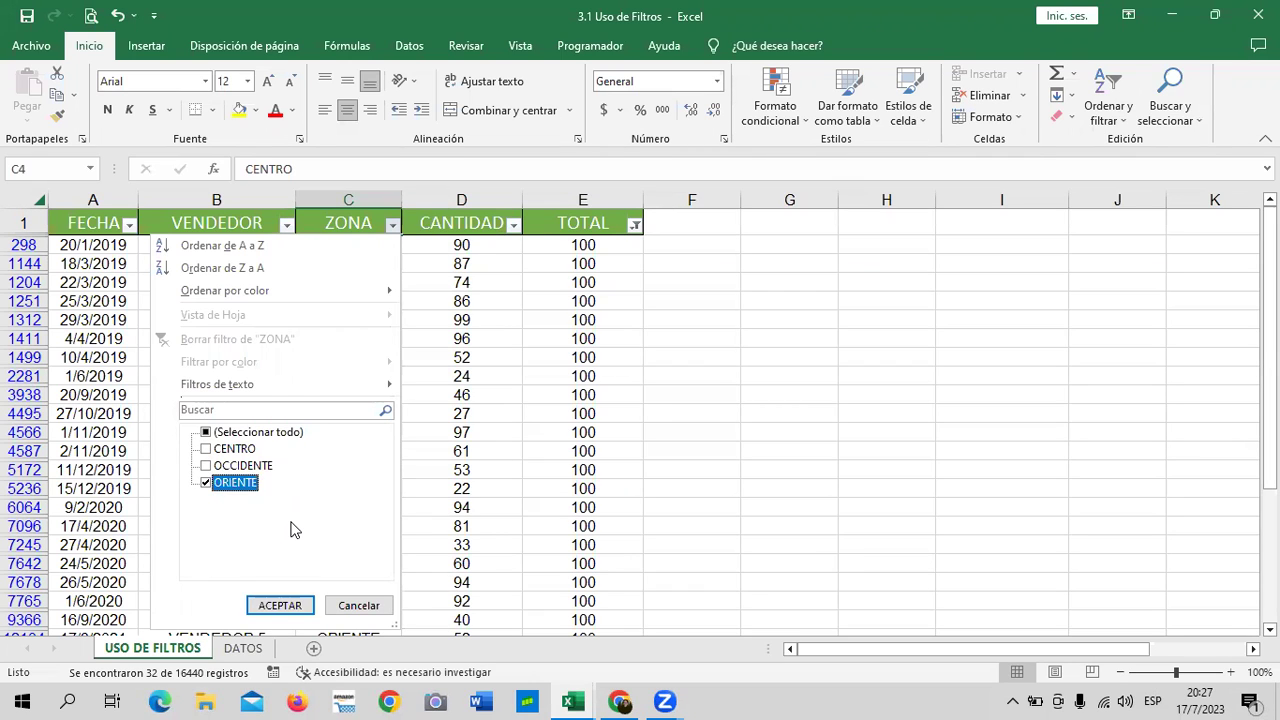
{"action": "left_click", "coordinate": [242, 609]}
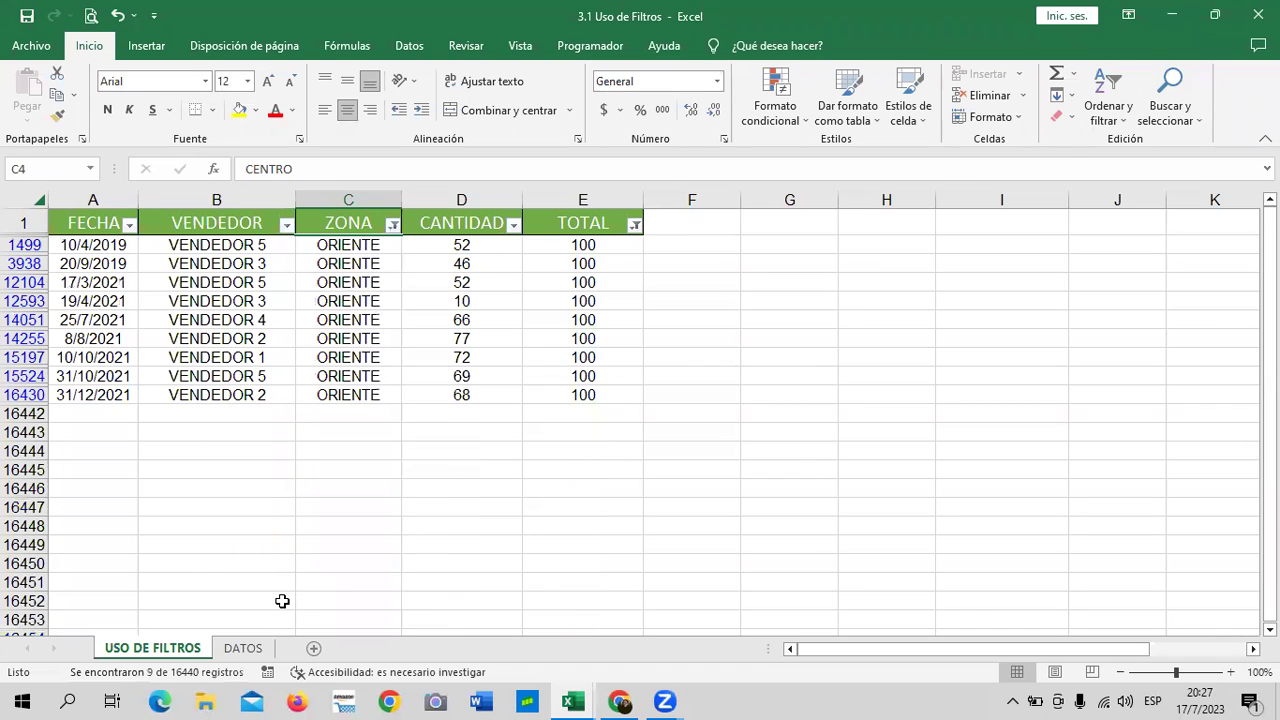
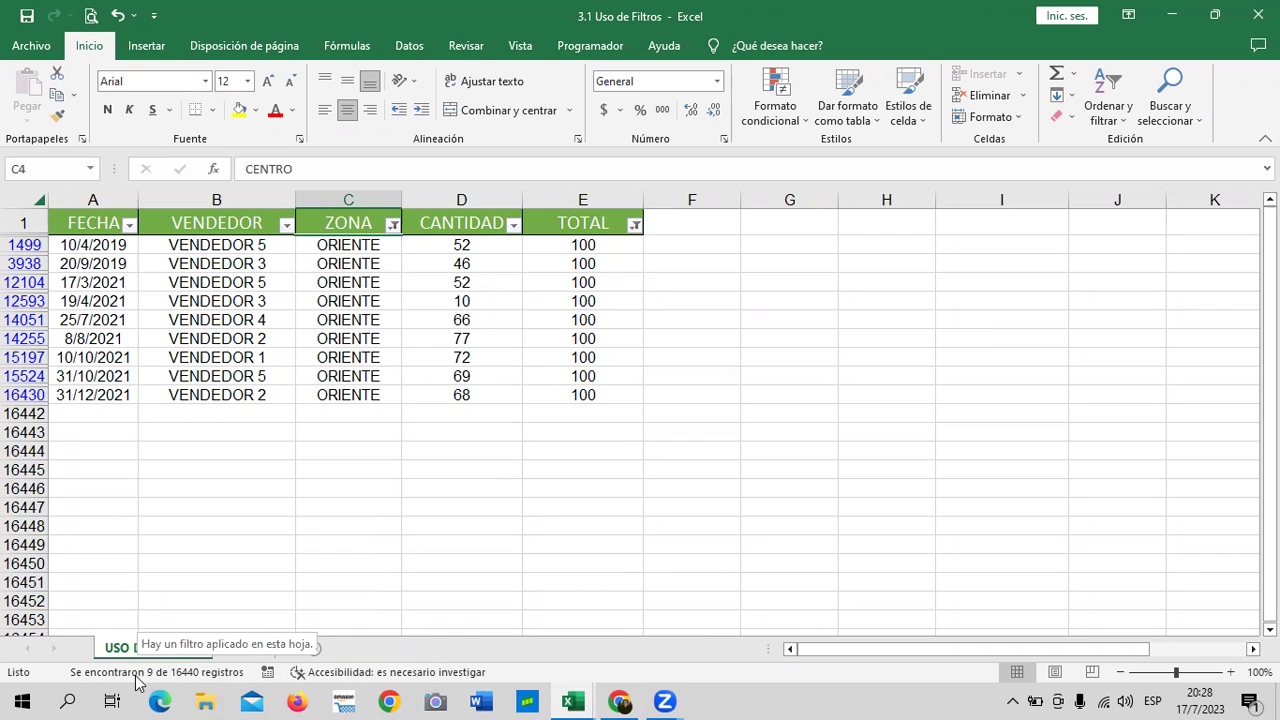
Filter the ZONA column to show only the CENTRO rows.
{"action": "left_click", "coordinate": [395, 230]}
{"action": "left_click", "coordinate": [289, 435]}
{"action": "left_click", "coordinate": [289, 435]}
{"action": "left_click", "coordinate": [240, 449]}
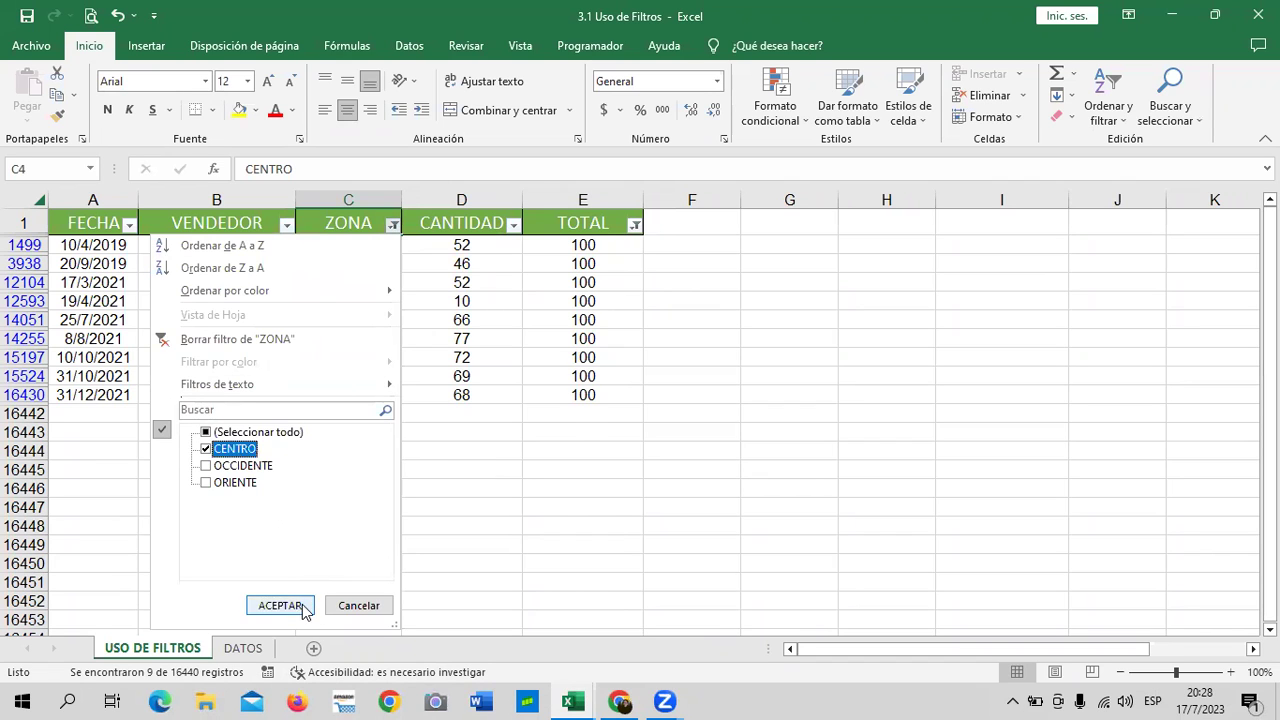
{"action": "left_click", "coordinate": [280, 606]}
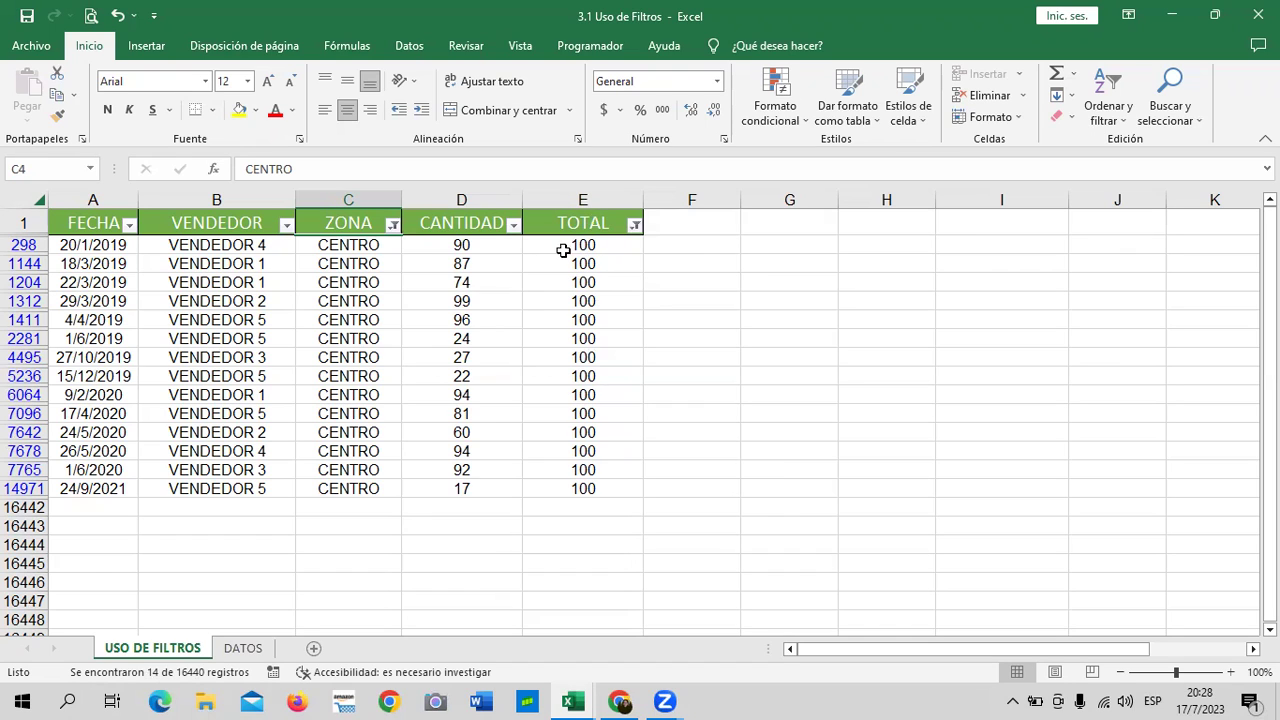
Change the ZONA filter so only OCCIDENTE rows are listed.
{"action": "left_click", "coordinate": [392, 226]}
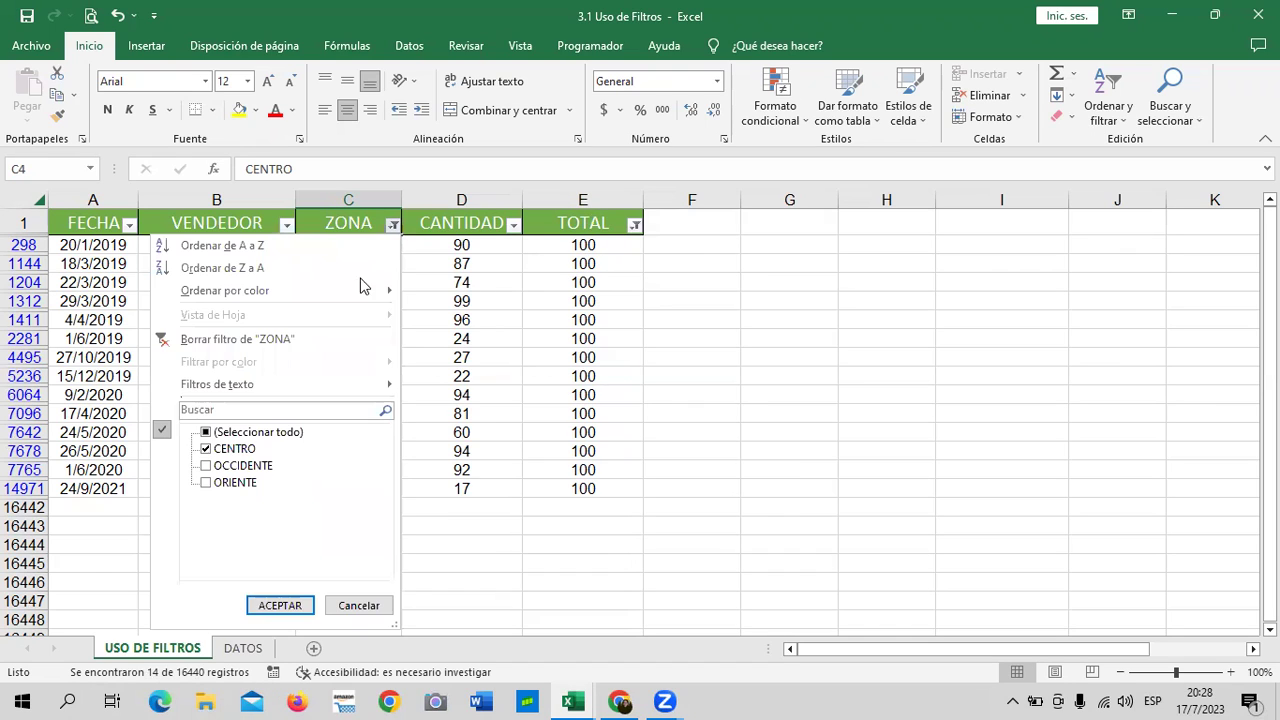
{"action": "left_click", "coordinate": [262, 432]}
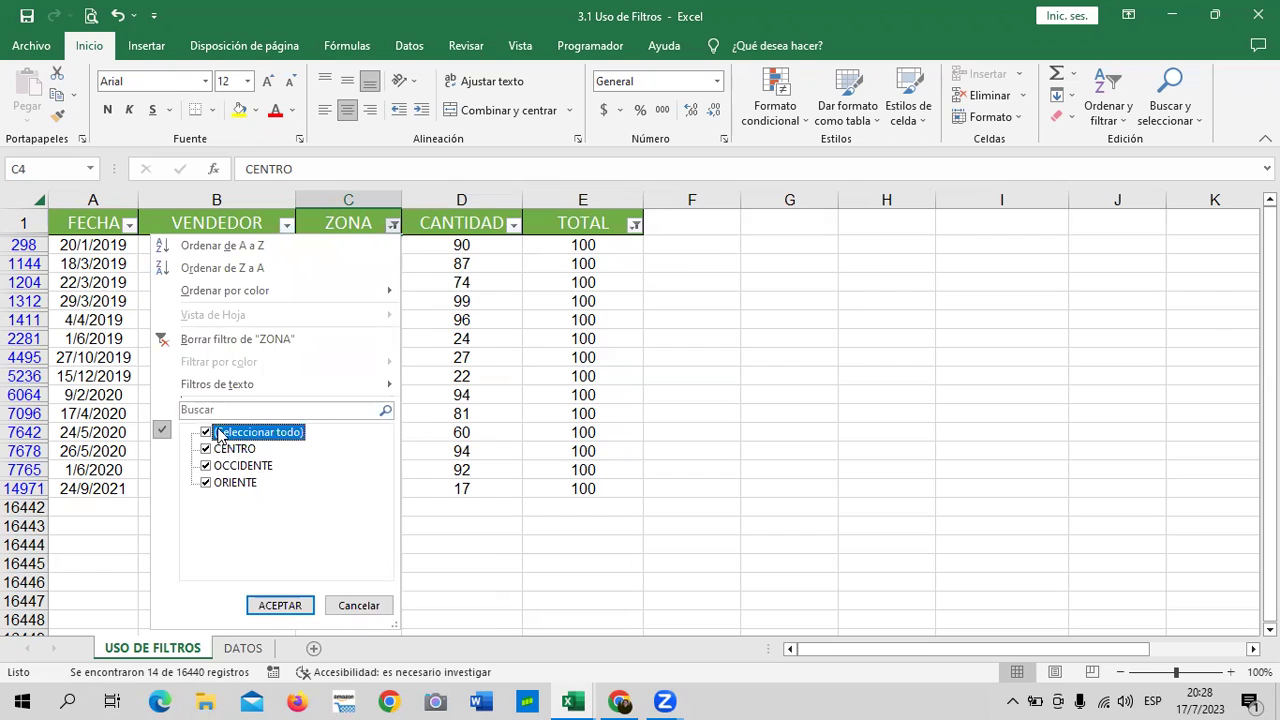
{"action": "left_click", "coordinate": [222, 432]}
{"action": "left_click", "coordinate": [242, 466]}
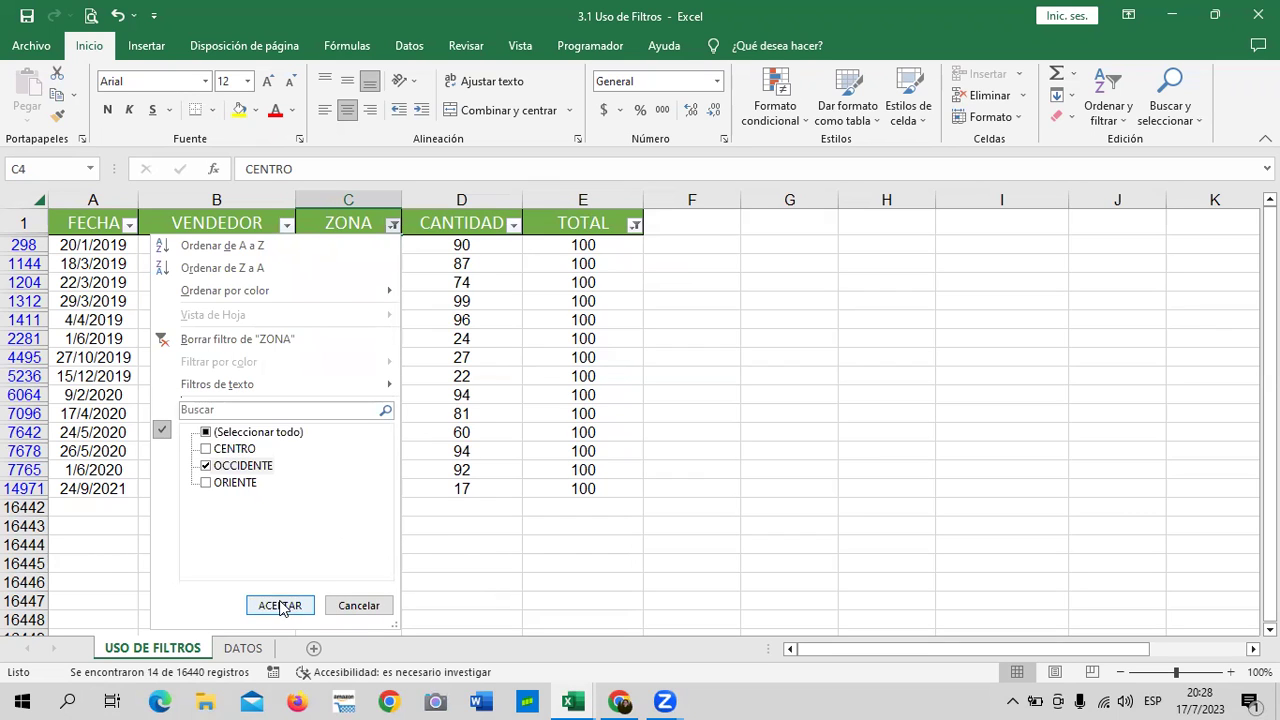
{"action": "left_click", "coordinate": [280, 605]}
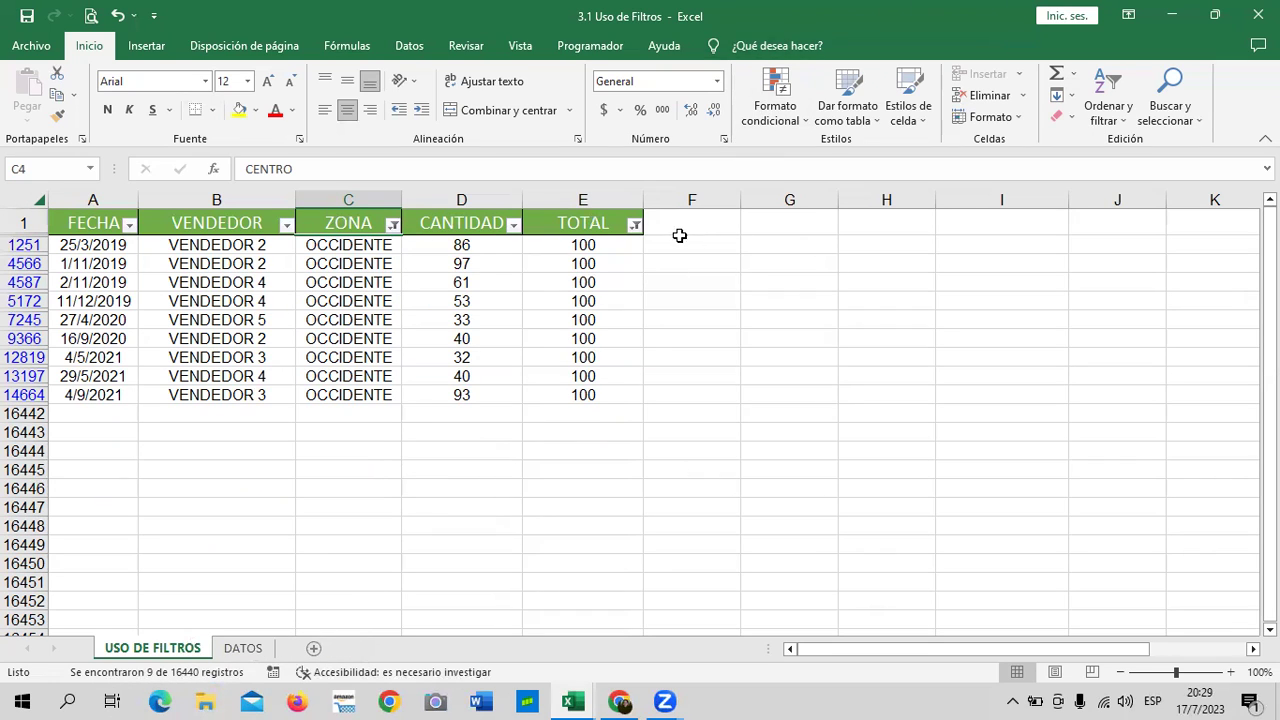
Clear the TOTAL filter so every TOTAL value is included.
{"action": "left_click", "coordinate": [632, 225]}
{"action": "left_click", "coordinate": [485, 433]}
{"action": "left_click", "coordinate": [514, 610]}
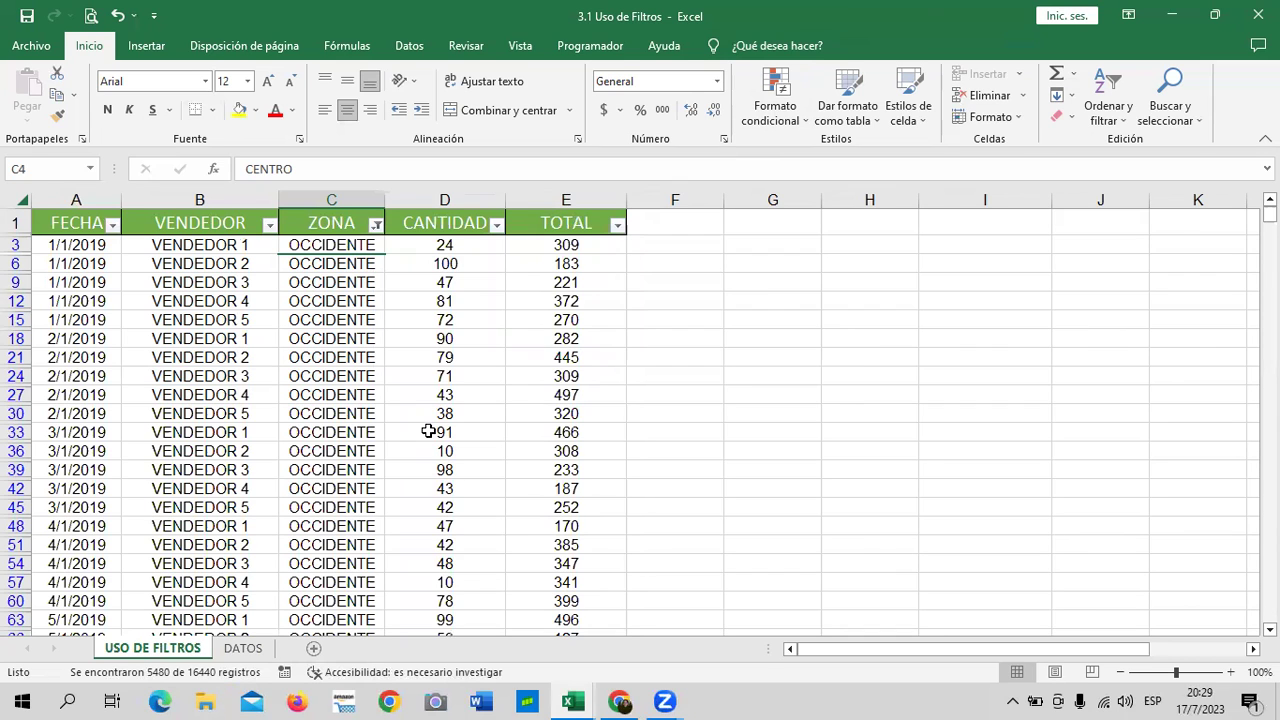
Jump from column C to the last and first rows of the OCCIDENTE data.
{"action": "left_click", "coordinate": [307, 244]}
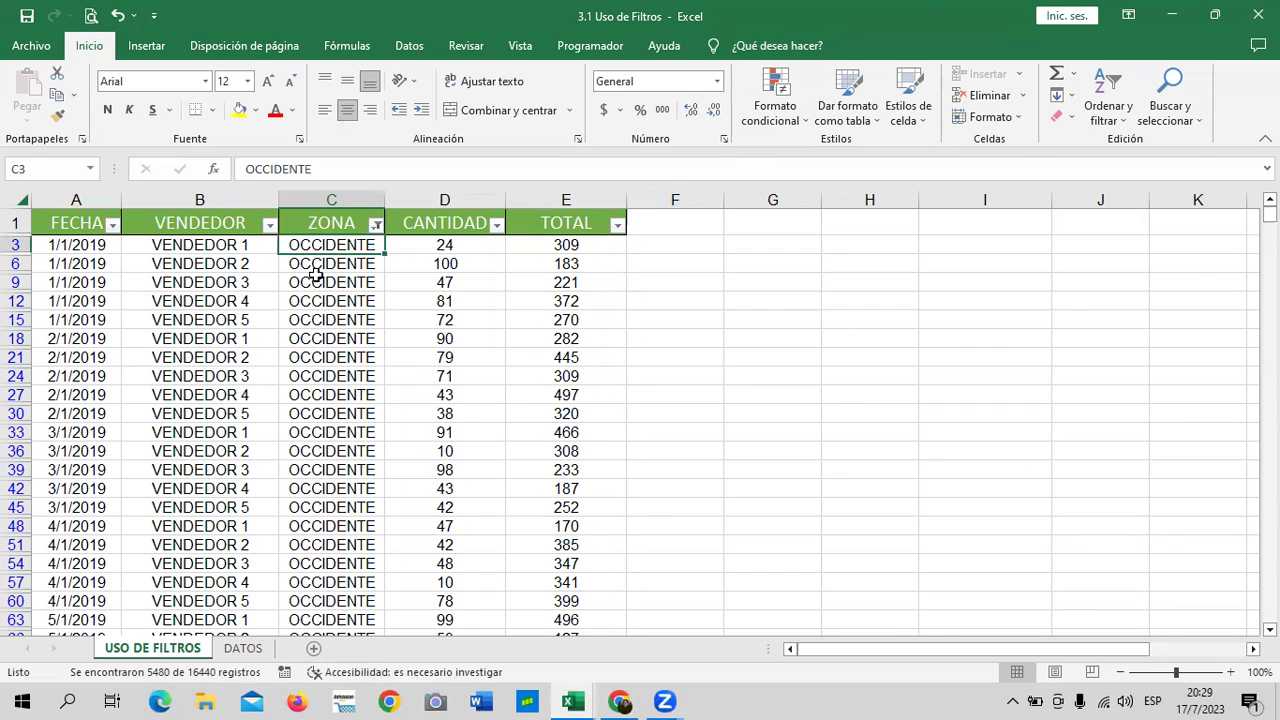
{"action": "key", "text": "ctrl+Down"}
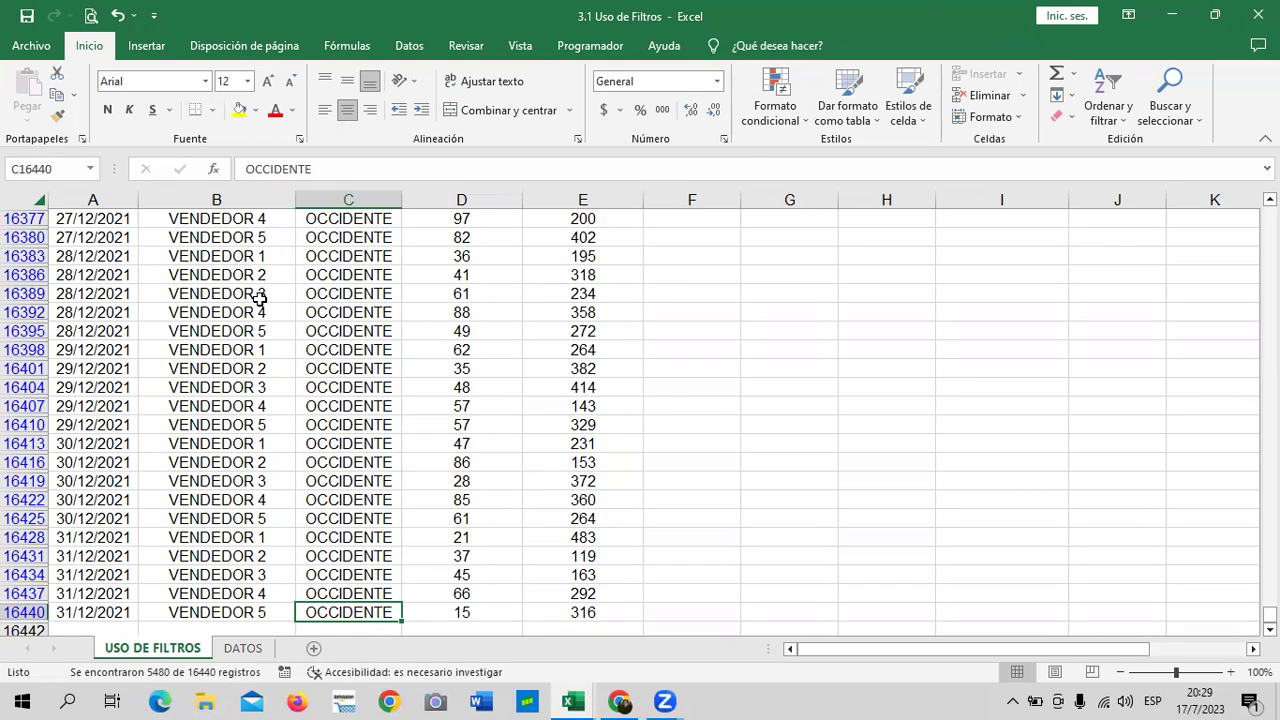
{"action": "key", "text": "ctrl+Up"}
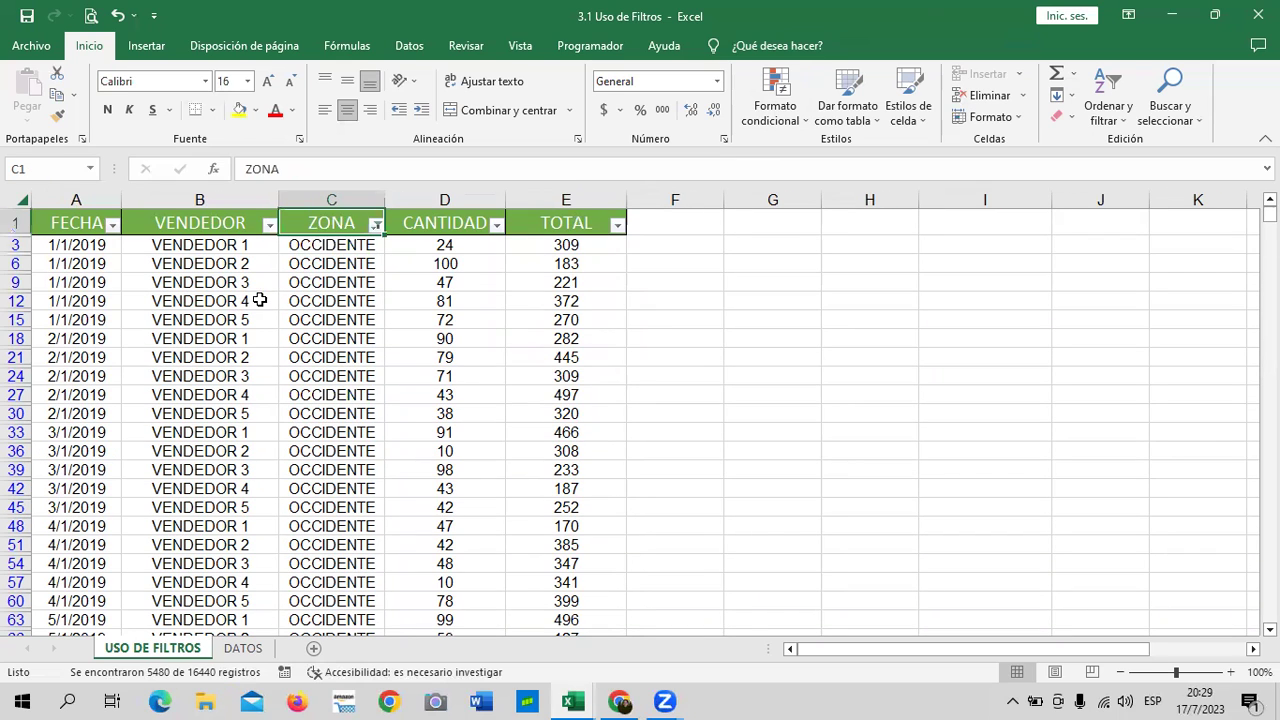
{"action": "left_click", "coordinate": [345, 358]}
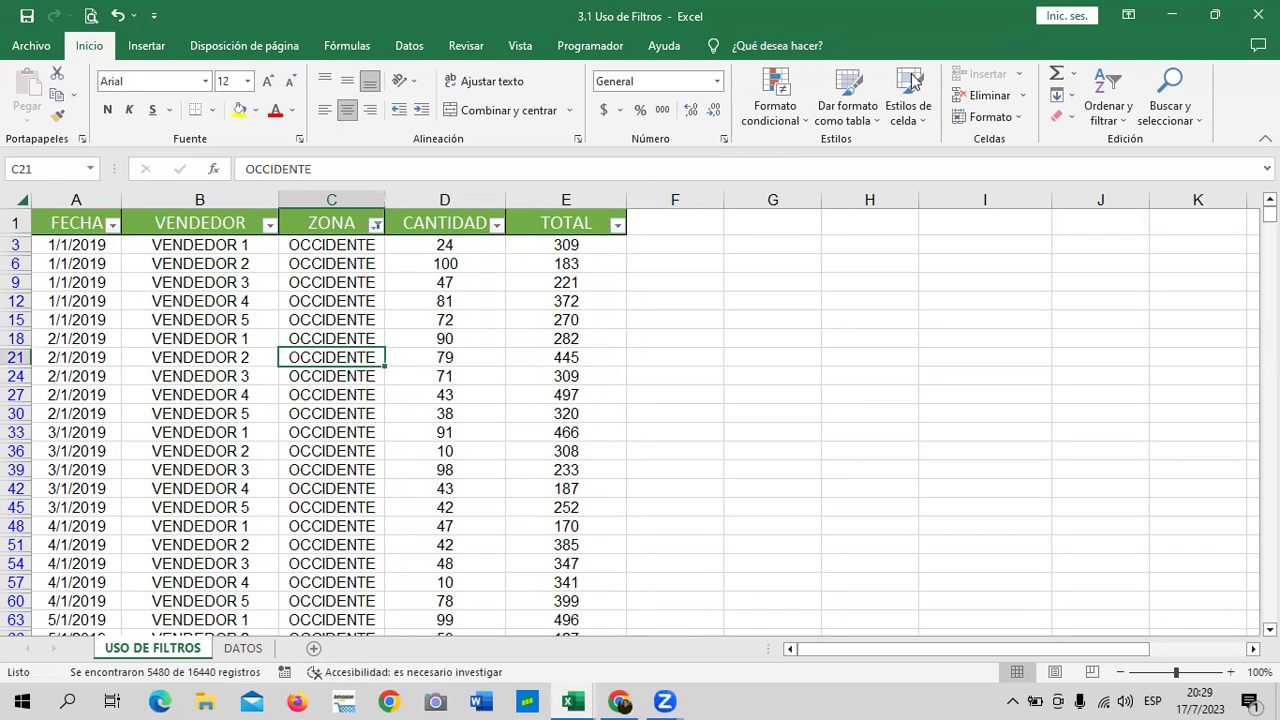
Switch AutoFilter off via Ordenar y filtrar, then back on with Ctrl+Shift+L.
{"action": "left_click", "coordinate": [1125, 112]}
{"action": "left_click", "coordinate": [1131, 210]}
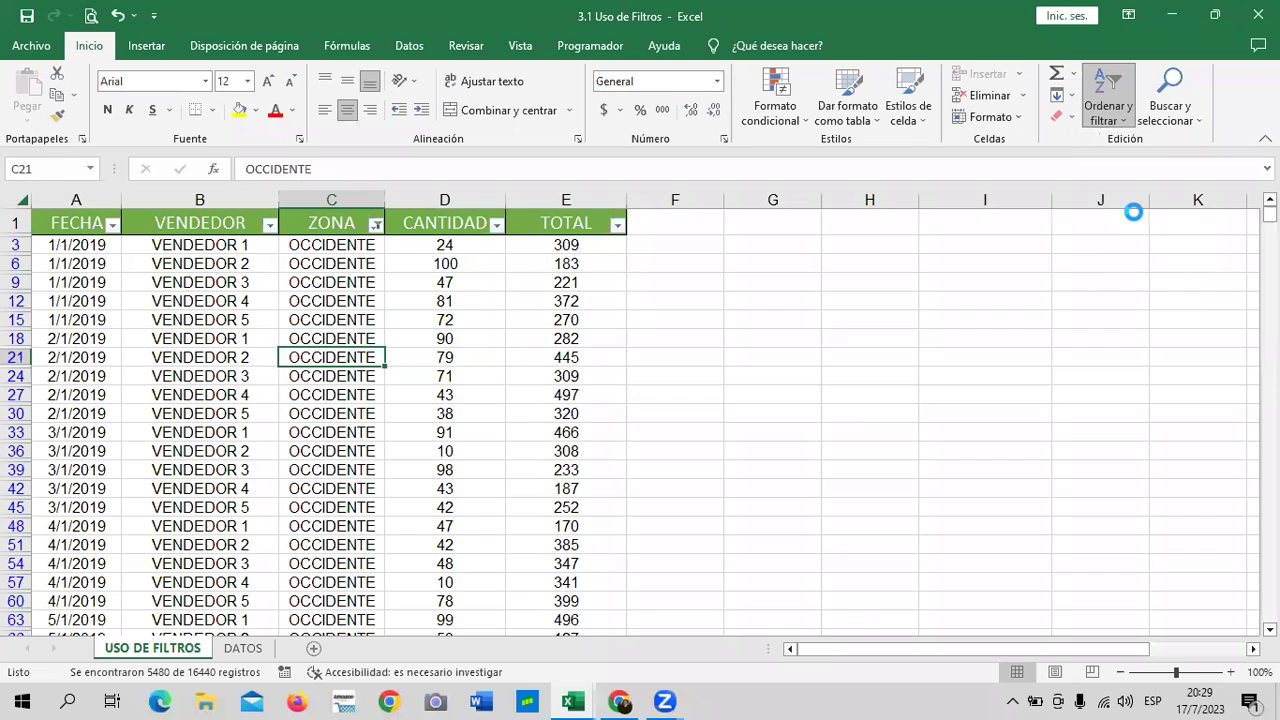
{"action": "left_click", "coordinate": [897, 400]}
{"action": "left_click", "coordinate": [200, 338]}
{"action": "left_click", "coordinate": [869, 451]}
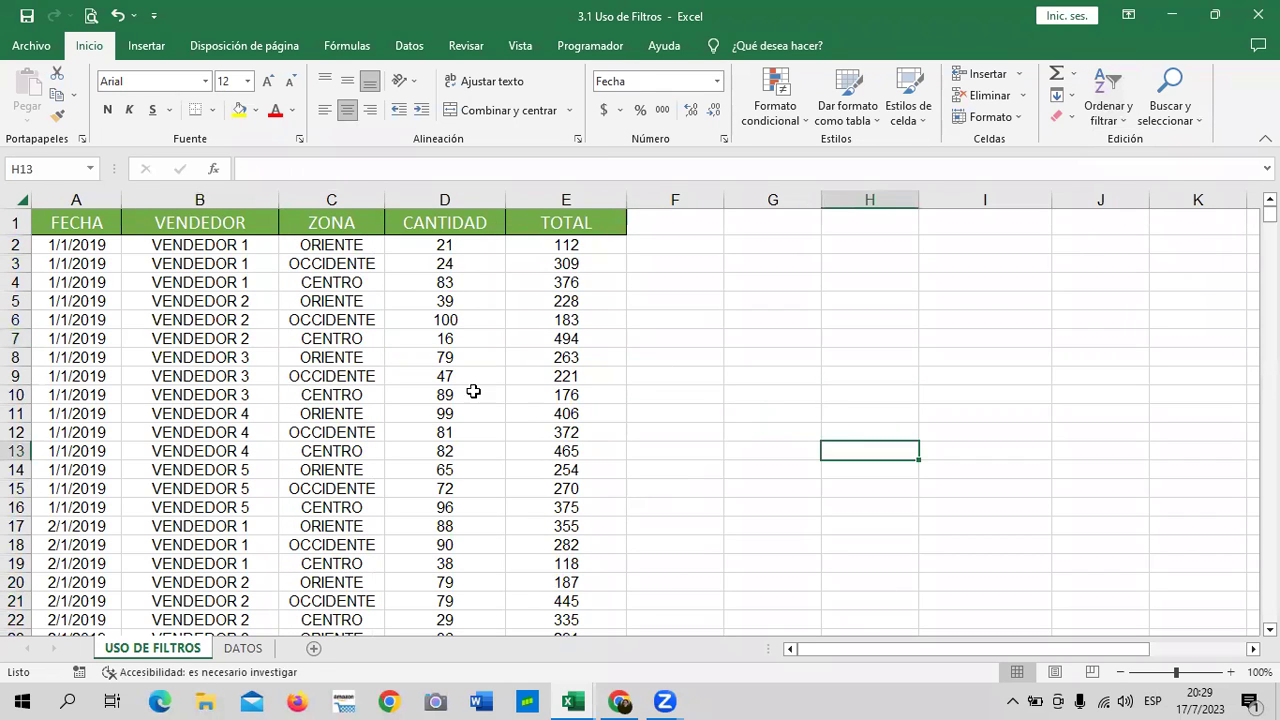
{"action": "left_click", "coordinate": [473, 391]}
{"action": "left_click", "coordinate": [208, 514]}
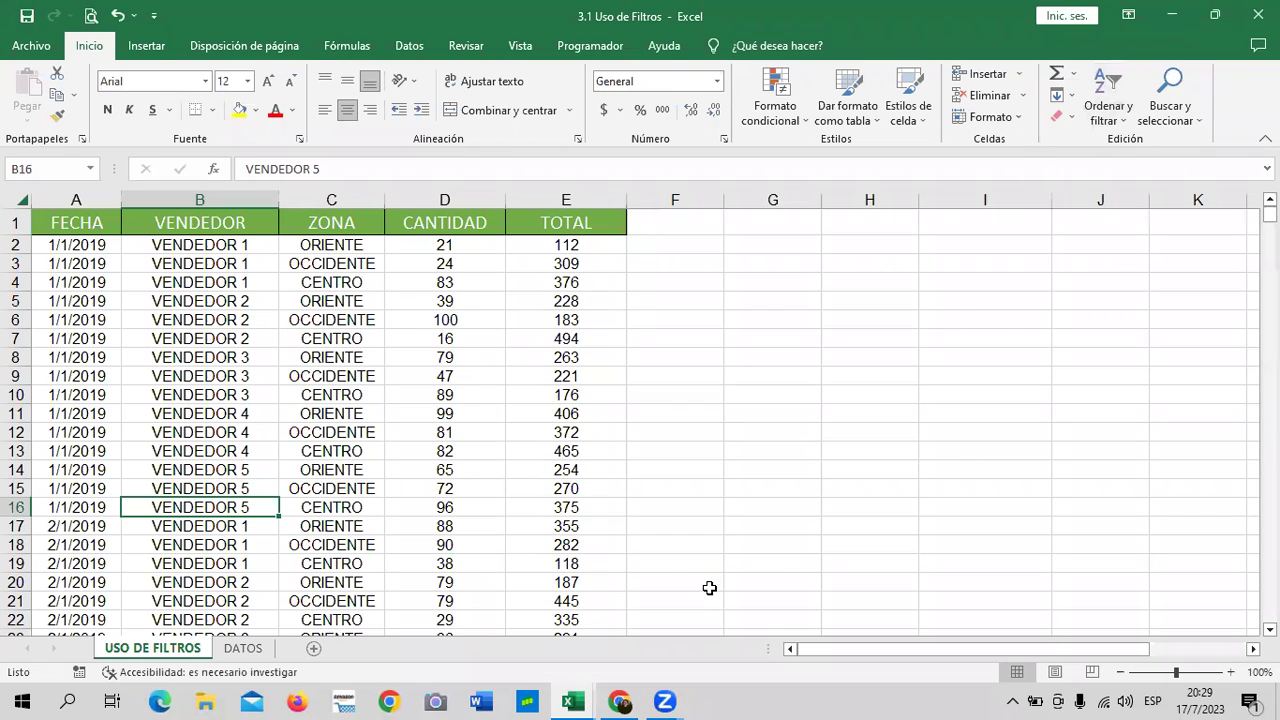
{"action": "key", "text": "ctrl+shift+l"}
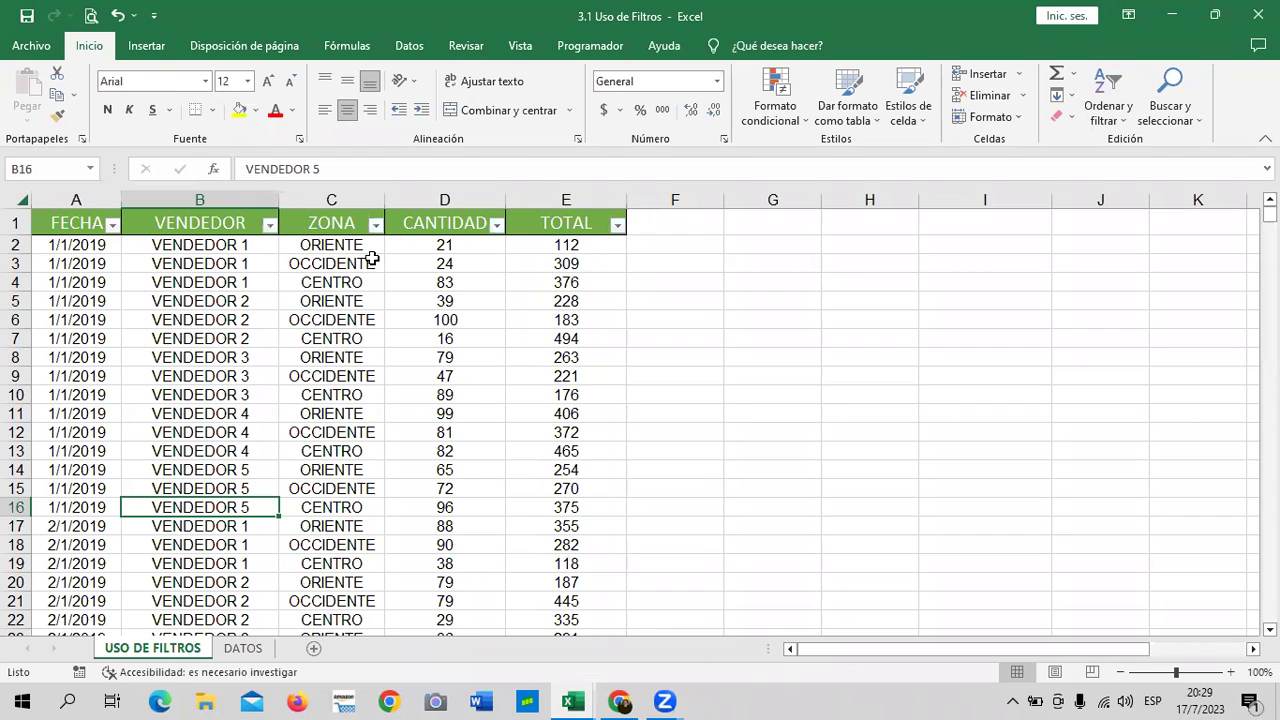
Look at the CANTIDAD filter list, then dismiss it without filtering.
{"action": "left_click", "coordinate": [497, 224]}
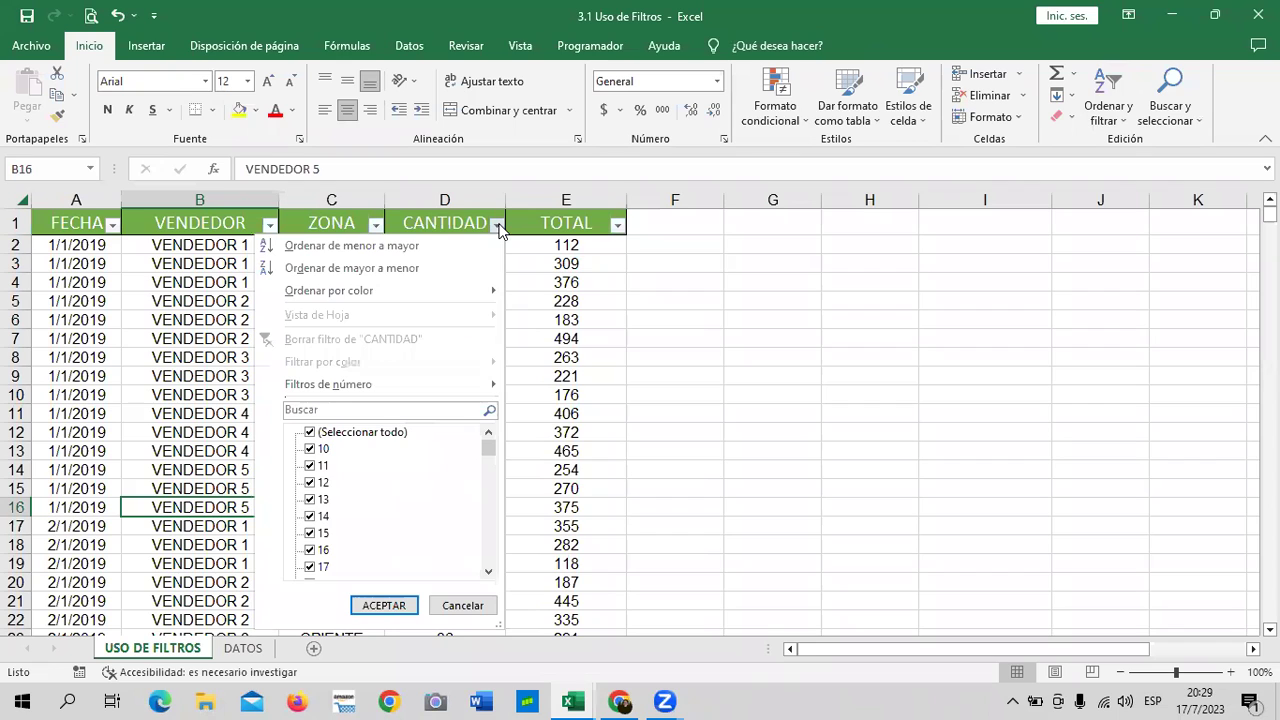
{"action": "mouse_move", "coordinate": [390, 384]}
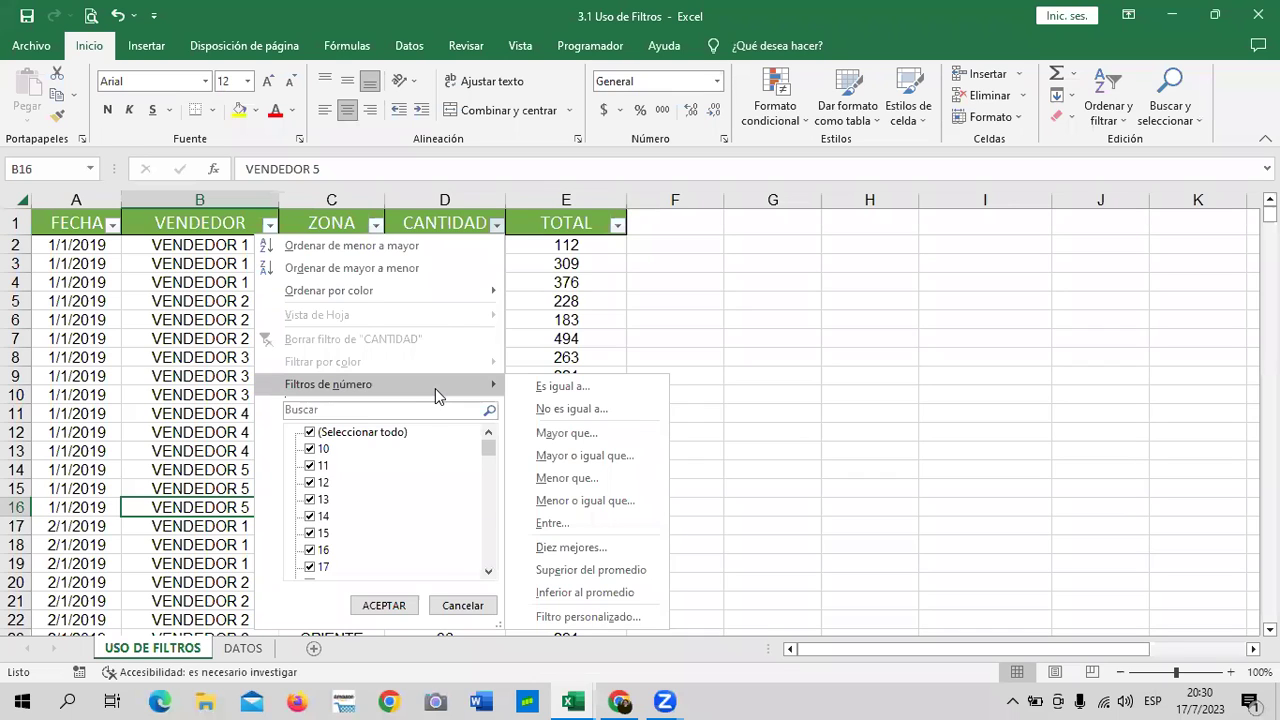
{"action": "left_click", "coordinate": [757, 322]}
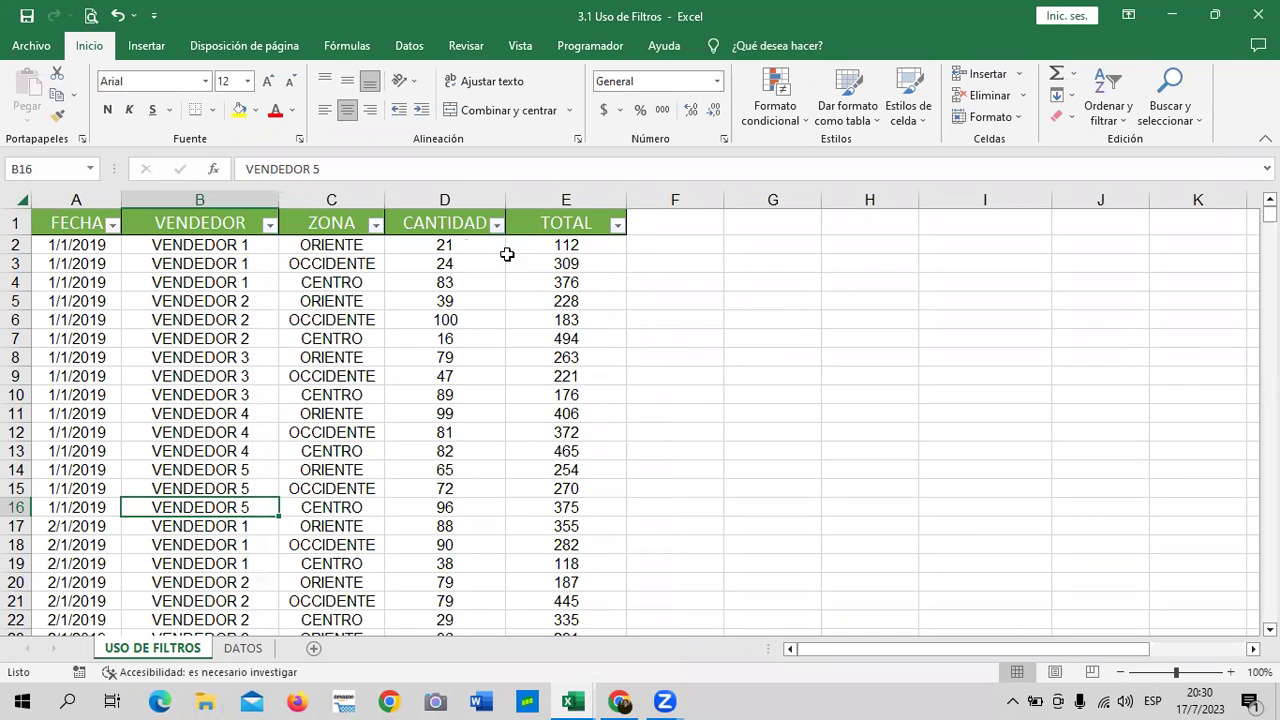
{"action": "left_click", "coordinate": [462, 262]}
{"action": "left_click", "coordinate": [558, 254]}
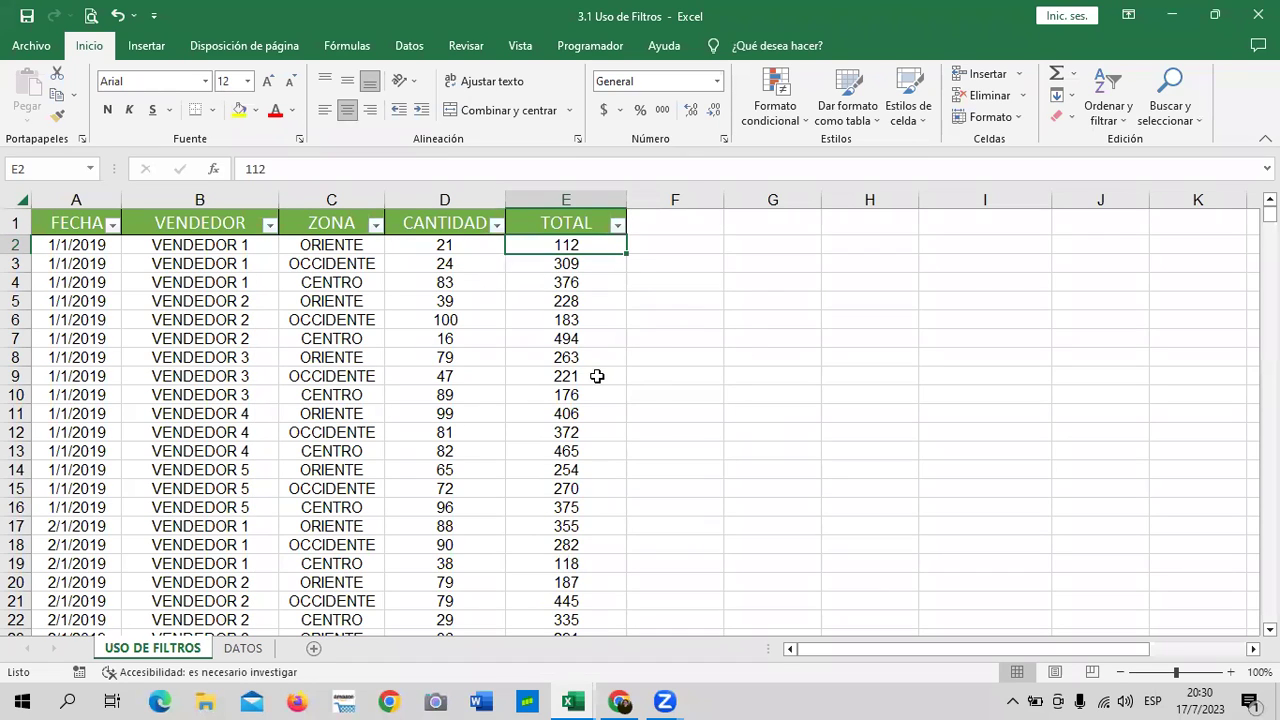
{"action": "left_click", "coordinate": [440, 250]}
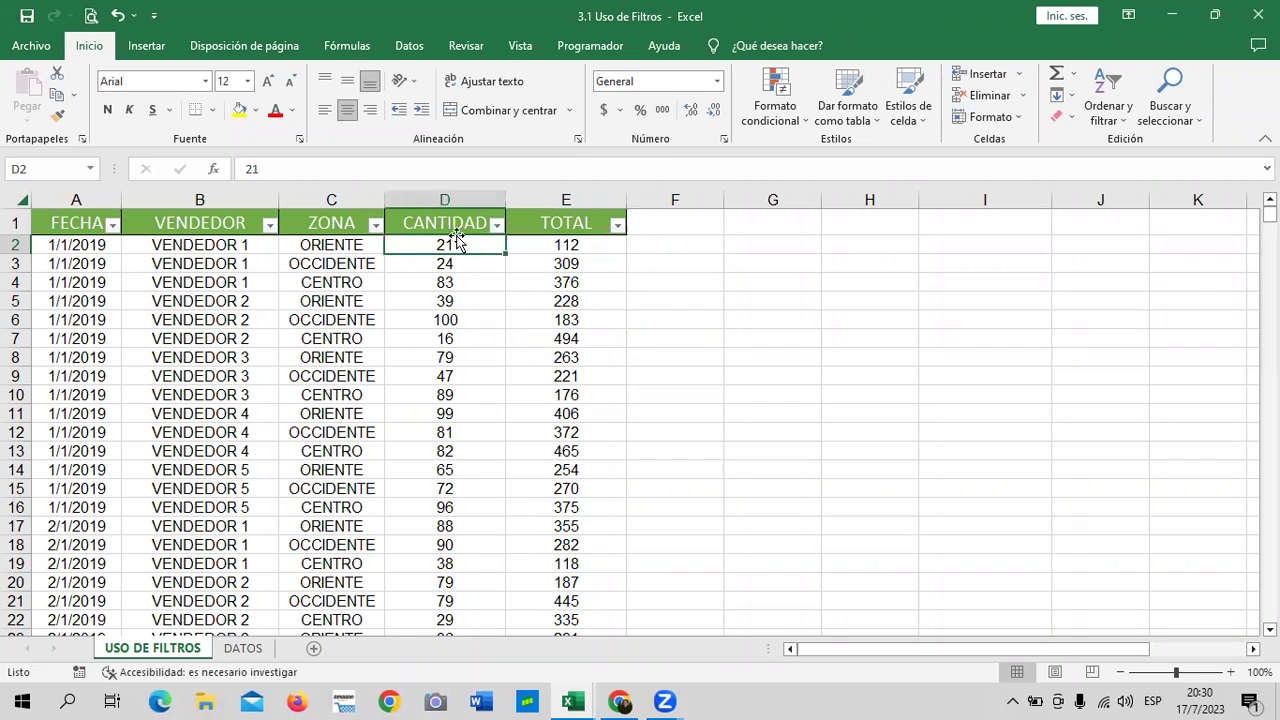
Choose Filtros de número > Entre… for the CANTIDAD column.
{"action": "left_click", "coordinate": [497, 226]}
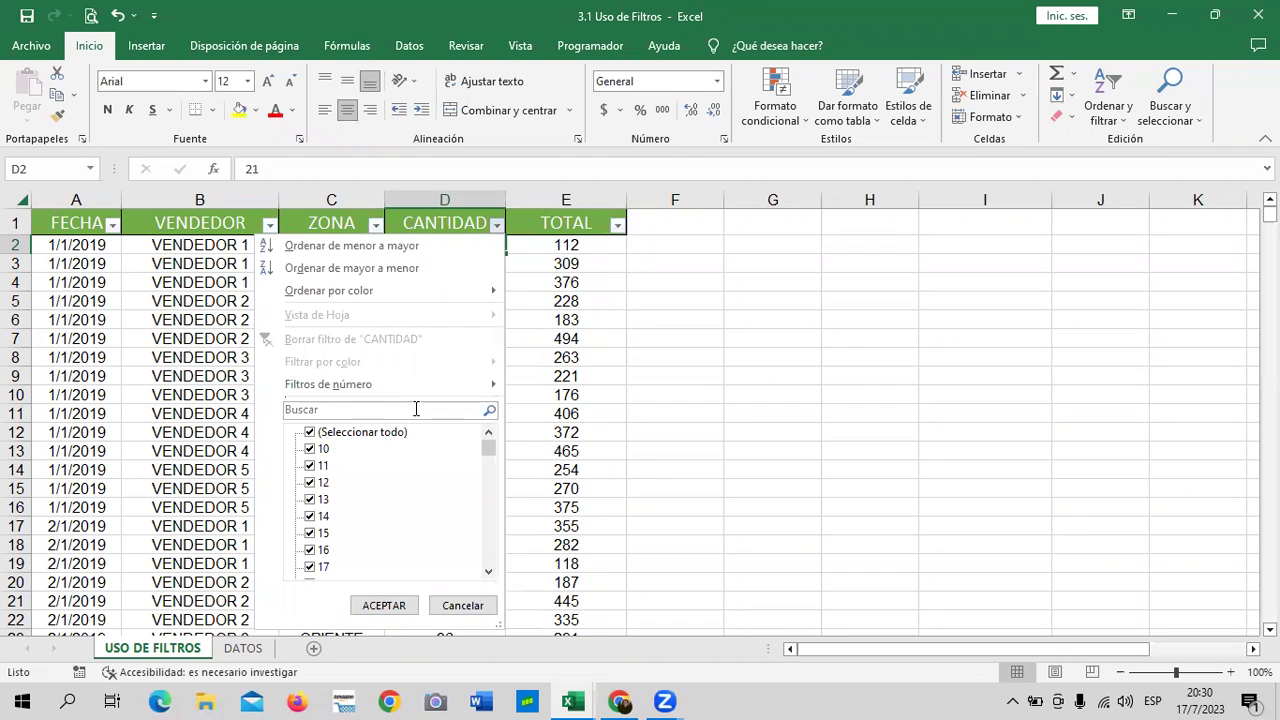
{"action": "scroll", "coordinate": [398, 513], "scroll_direction": "down", "scroll_amount": 4}
{"action": "scroll", "coordinate": [398, 510], "scroll_direction": "up", "scroll_amount": 4}
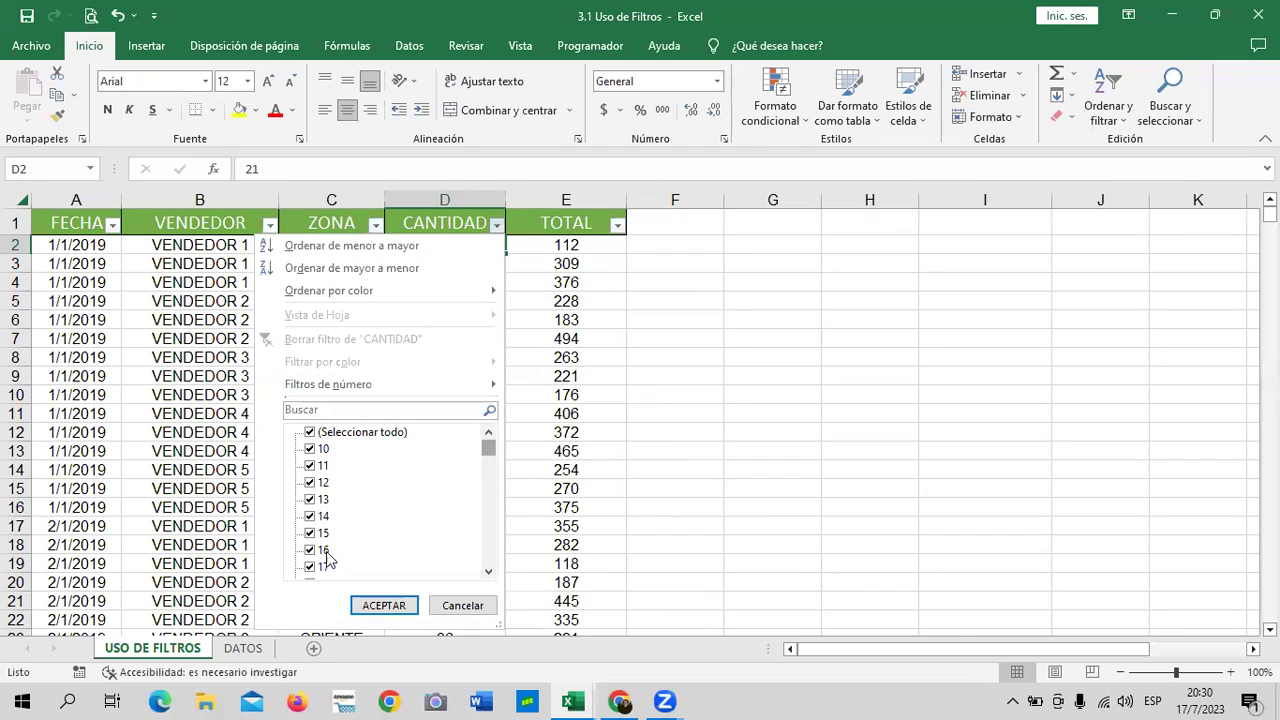
{"action": "scroll", "coordinate": [489, 460], "scroll_direction": "down", "scroll_amount": 1}
{"action": "left_click_drag", "start_coordinate": [489, 460], "coordinate": [488, 566]}
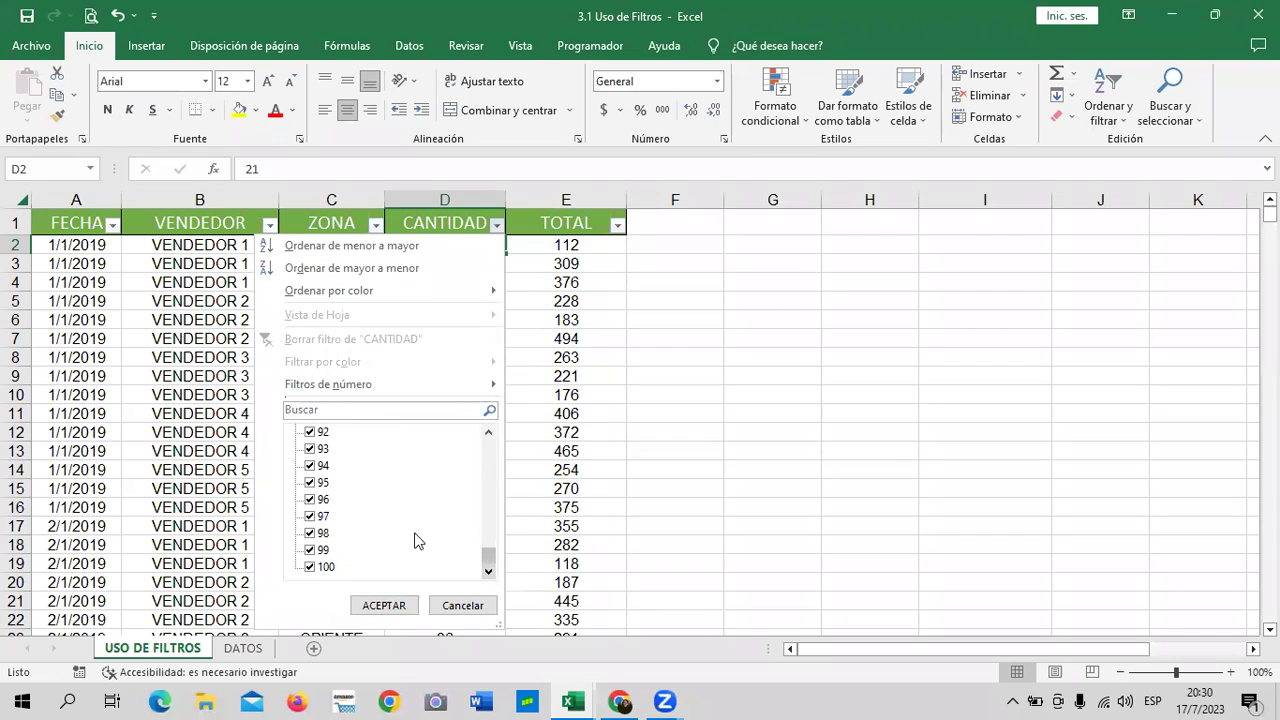
{"action": "left_click_drag", "start_coordinate": [491, 562], "coordinate": [487, 445]}
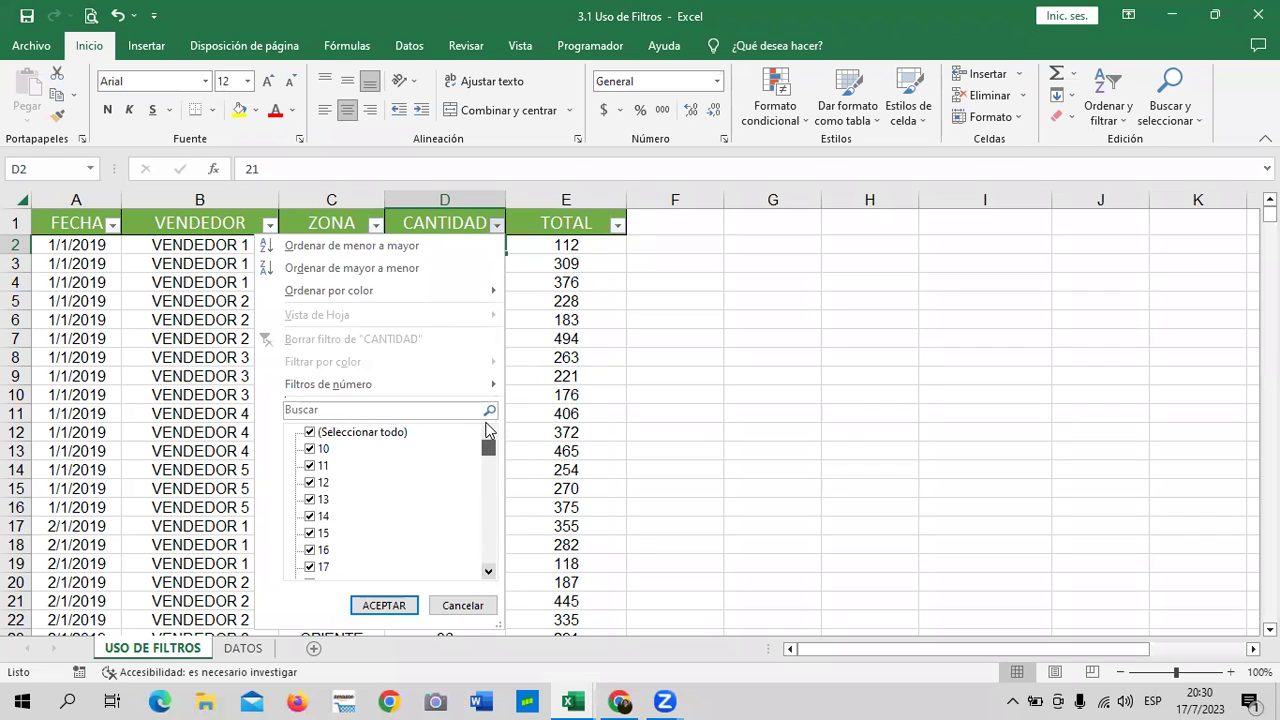
{"action": "left_click", "coordinate": [482, 392]}
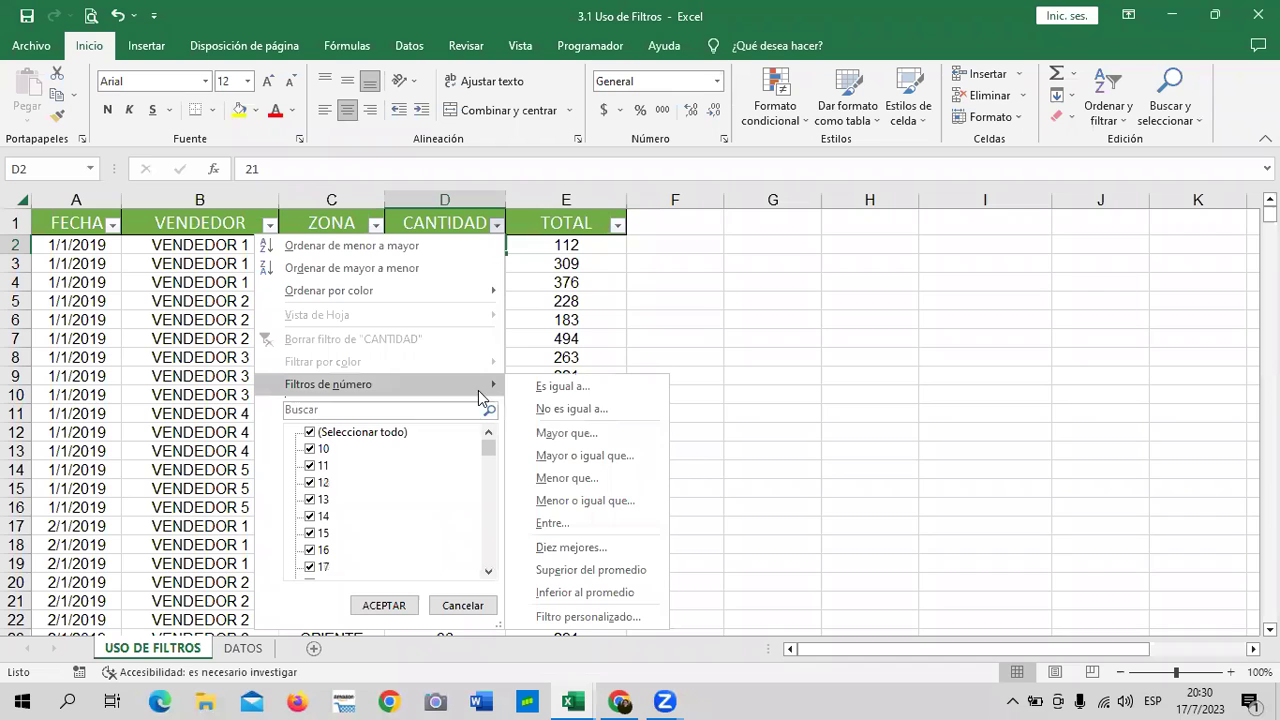
{"action": "left_click", "coordinate": [630, 525]}
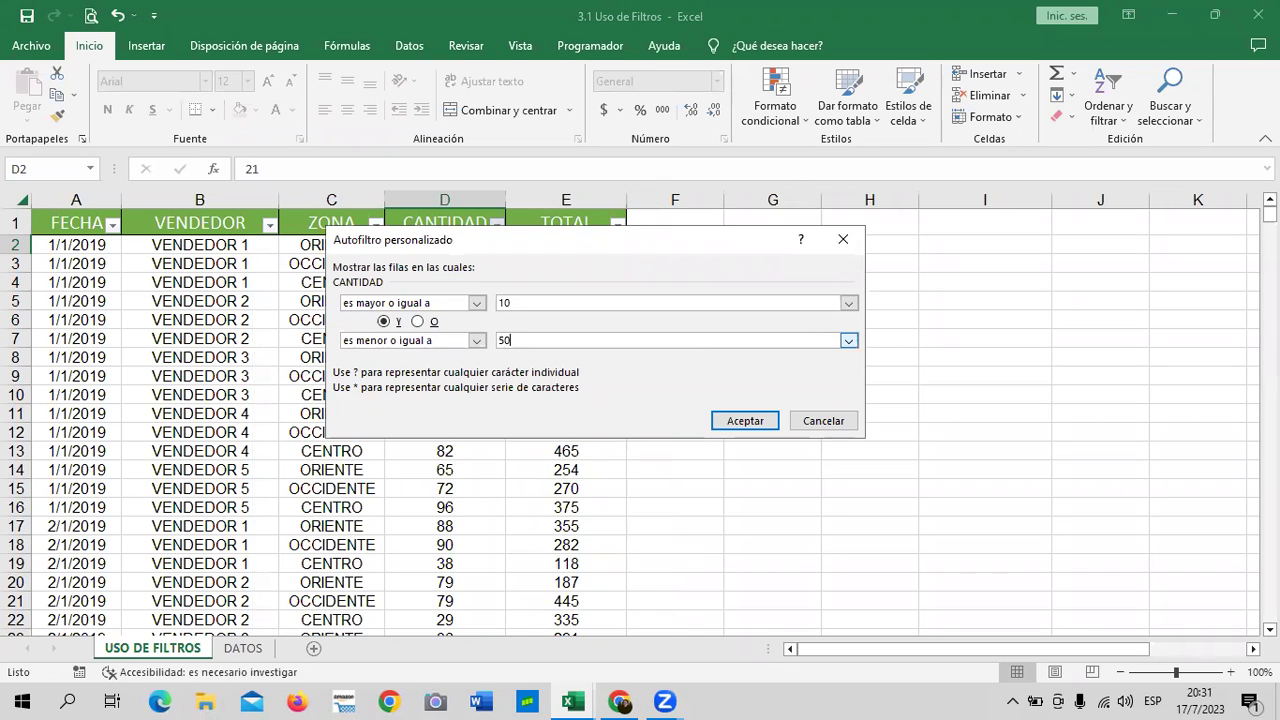
Apply CANTIDAD ≥ 10 and ≤ 50, leaving 7380 of 16440 records, and scroll the results.
{"action": "left_click", "coordinate": [745, 421]}
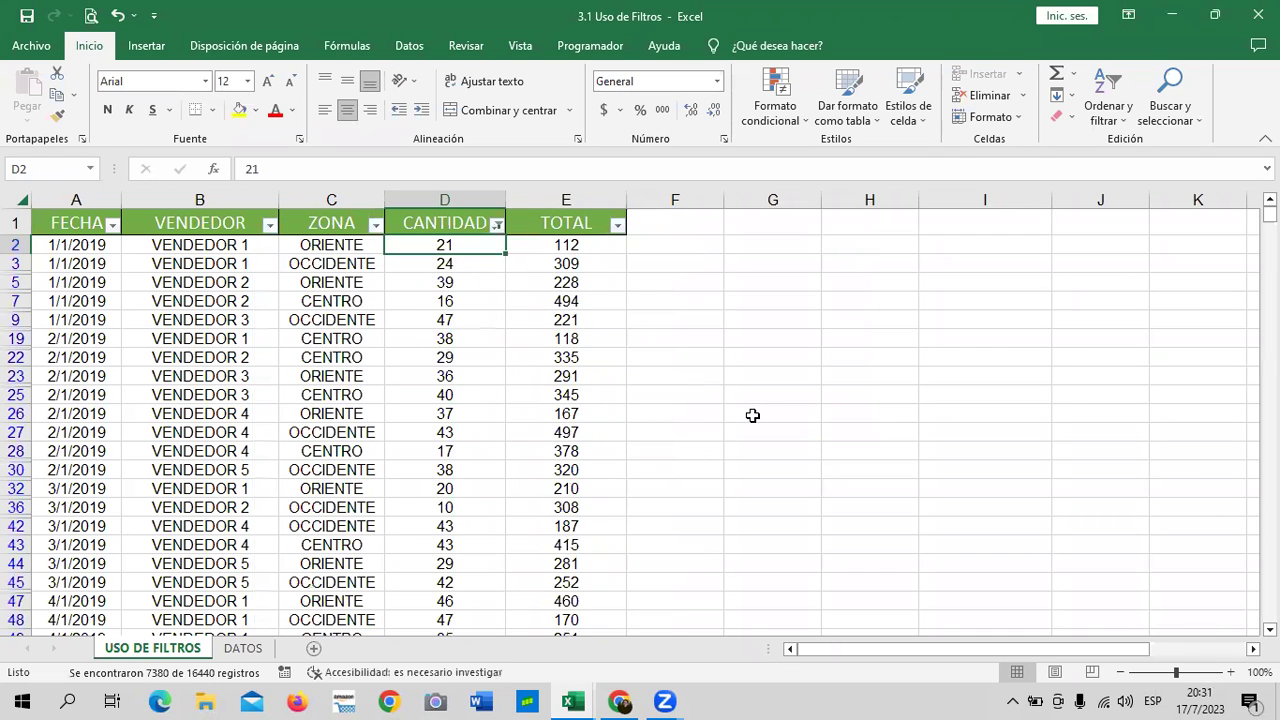
{"action": "scroll", "coordinate": [752, 415], "scroll_direction": "down", "scroll_amount": 2}
{"action": "scroll", "coordinate": [760, 397], "scroll_direction": "up", "scroll_amount": 2}
Replace the CANTIDAD 10–50 filter with a less-than-or-equal-to 20 condition.
{"action": "left_click", "coordinate": [500, 224]}
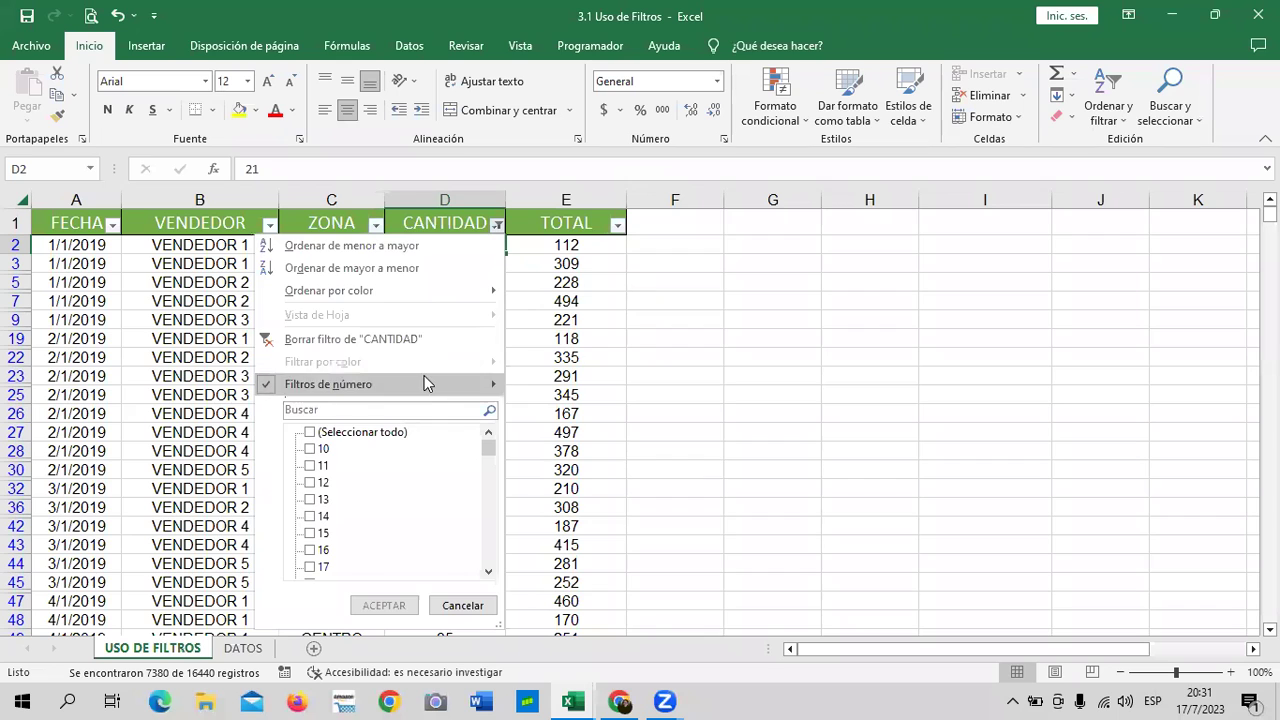
{"action": "left_click", "coordinate": [400, 339]}
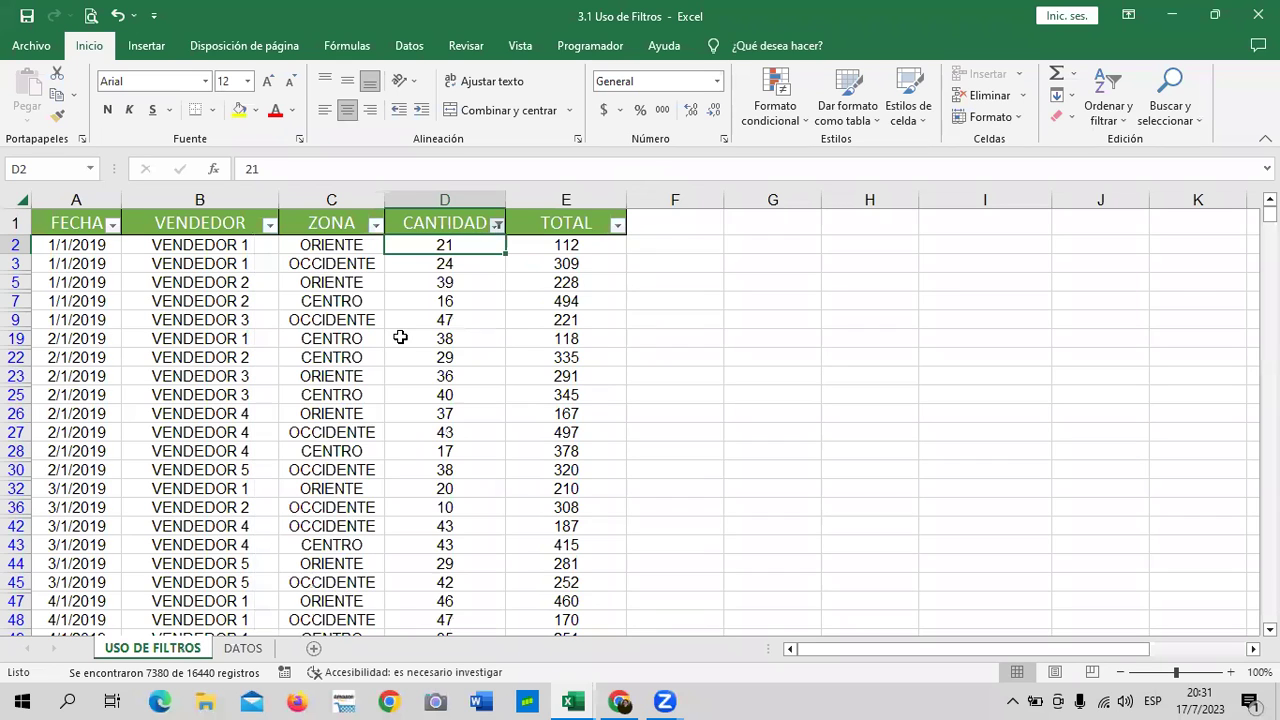
{"action": "left_click", "coordinate": [497, 224]}
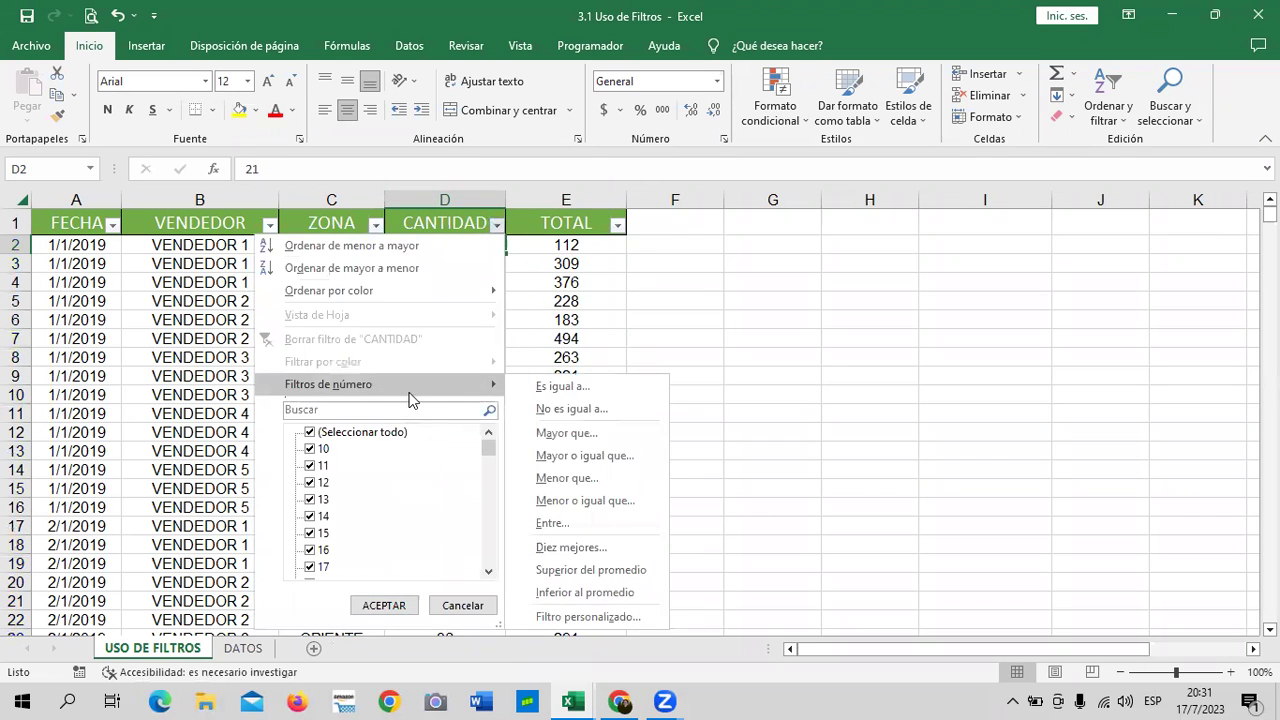
{"action": "mouse_move", "coordinate": [380, 384]}
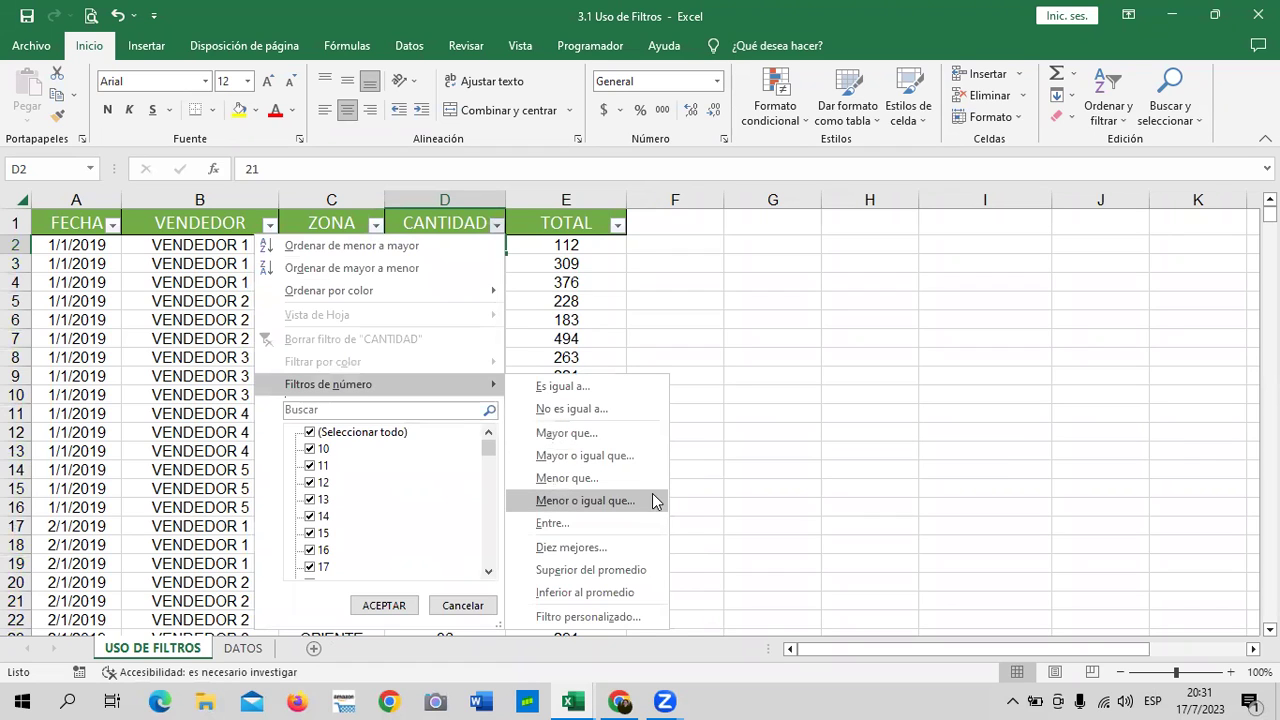
{"action": "left_click", "coordinate": [645, 502]}
{"action": "type", "text": "20"}
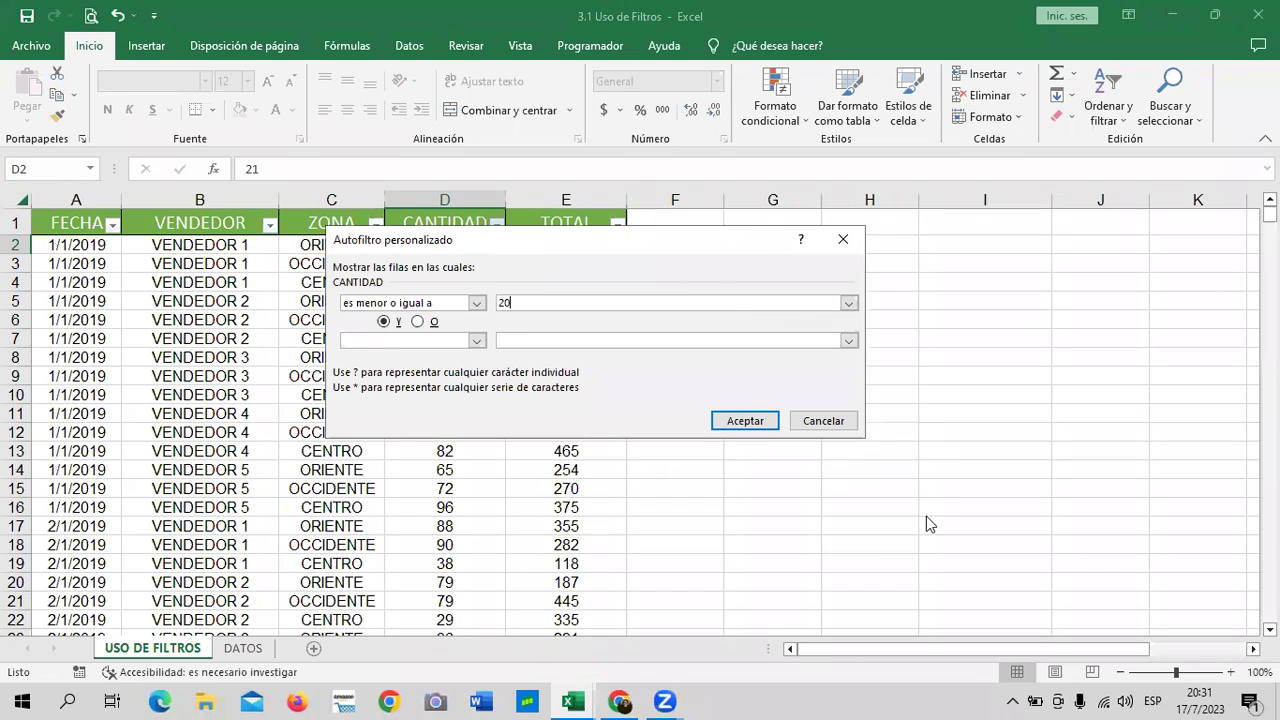
{"action": "left_click", "coordinate": [757, 428]}
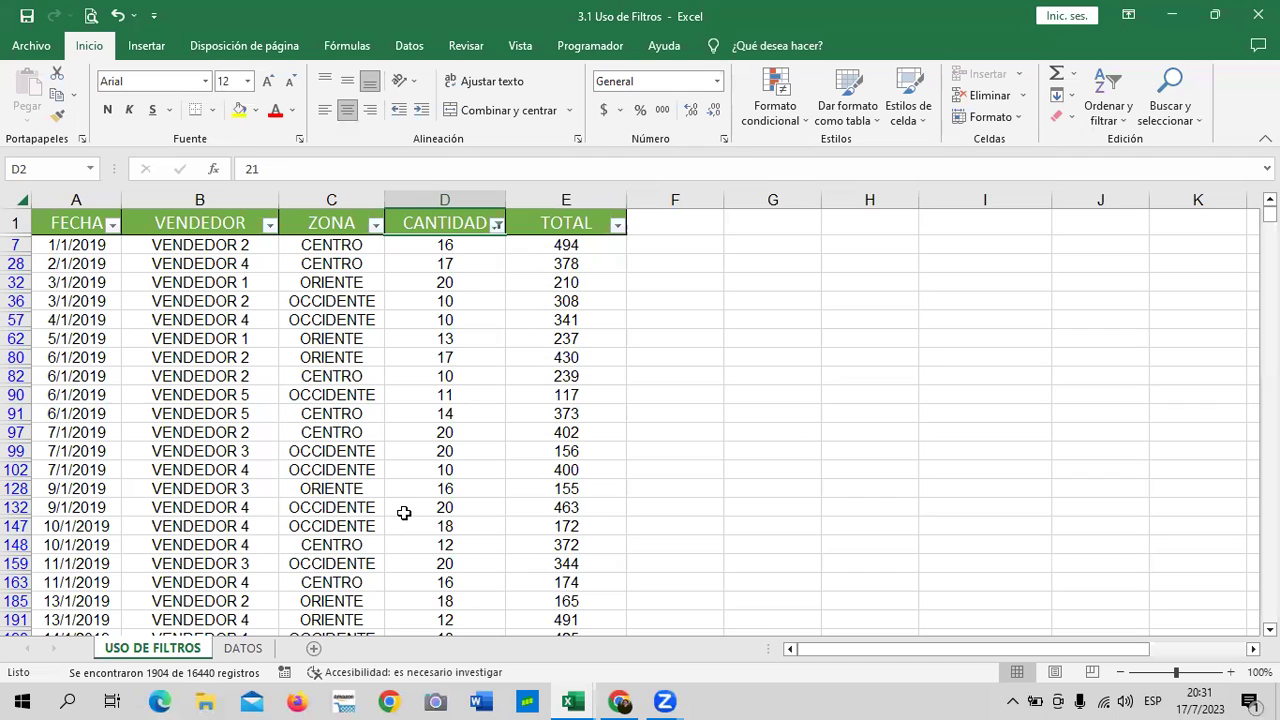
Review the at-most-20 rows, then clear the CANTIDAD filter so all quantities show.
{"action": "scroll", "coordinate": [417, 449], "scroll_direction": "down", "scroll_amount": 3}
{"action": "scroll", "coordinate": [417, 452], "scroll_direction": "down", "scroll_amount": 2}
{"action": "scroll", "coordinate": [420, 463], "scroll_direction": "up", "scroll_amount": 5}
{"action": "scroll", "coordinate": [425, 466], "scroll_direction": "down", "scroll_amount": 2}
{"action": "scroll", "coordinate": [428, 464], "scroll_direction": "down", "scroll_amount": 3}
{"action": "scroll", "coordinate": [428, 464], "scroll_direction": "up", "scroll_amount": 3}
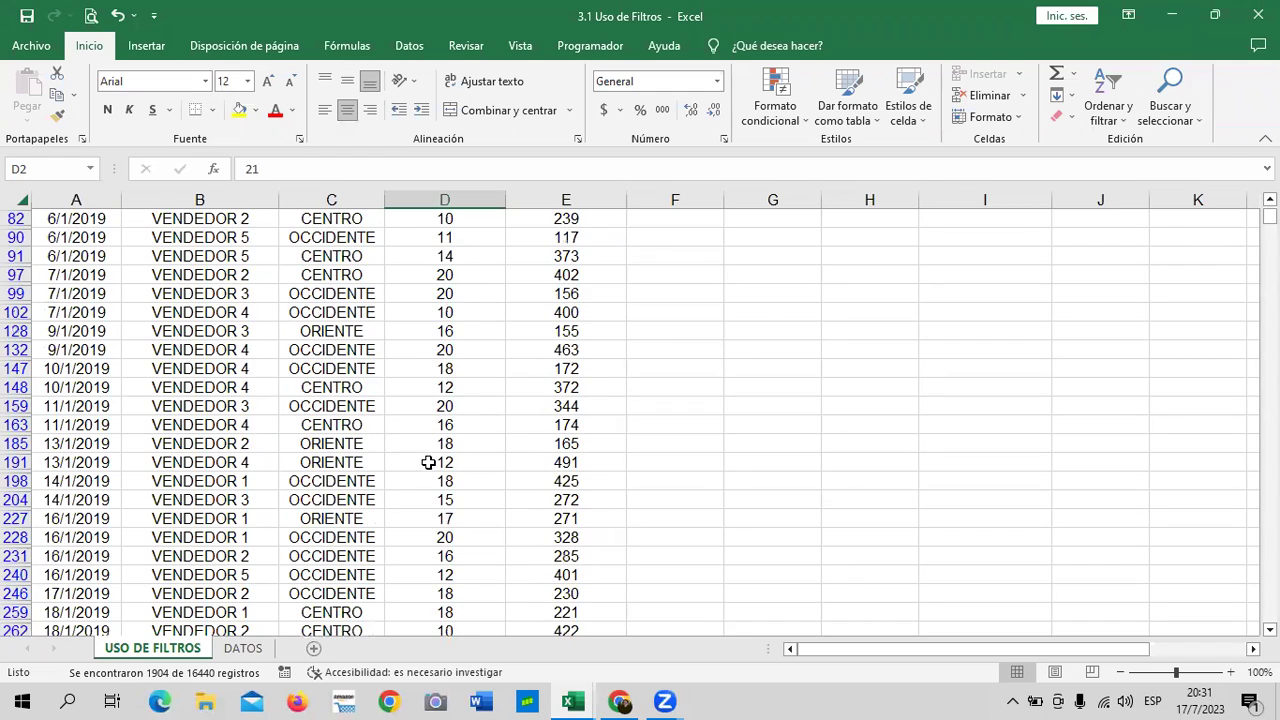
{"action": "scroll", "coordinate": [425, 463], "scroll_direction": "up", "scroll_amount": 3}
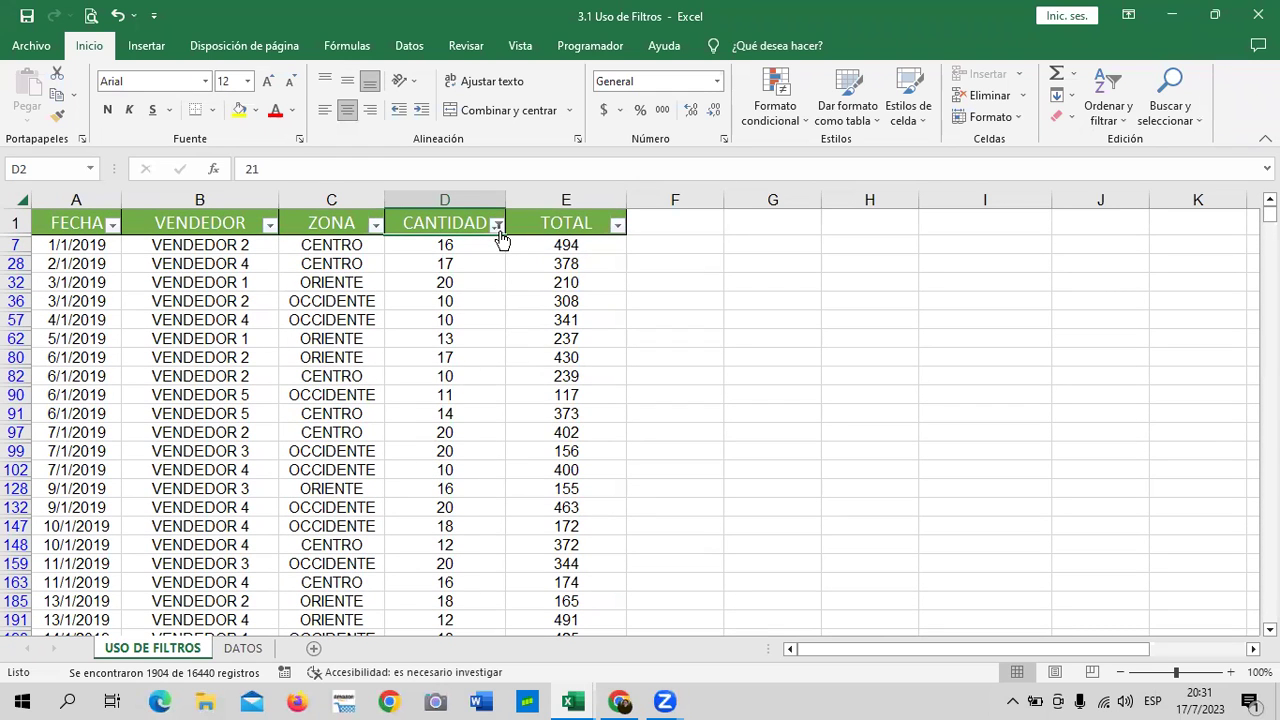
{"action": "left_click", "coordinate": [497, 224]}
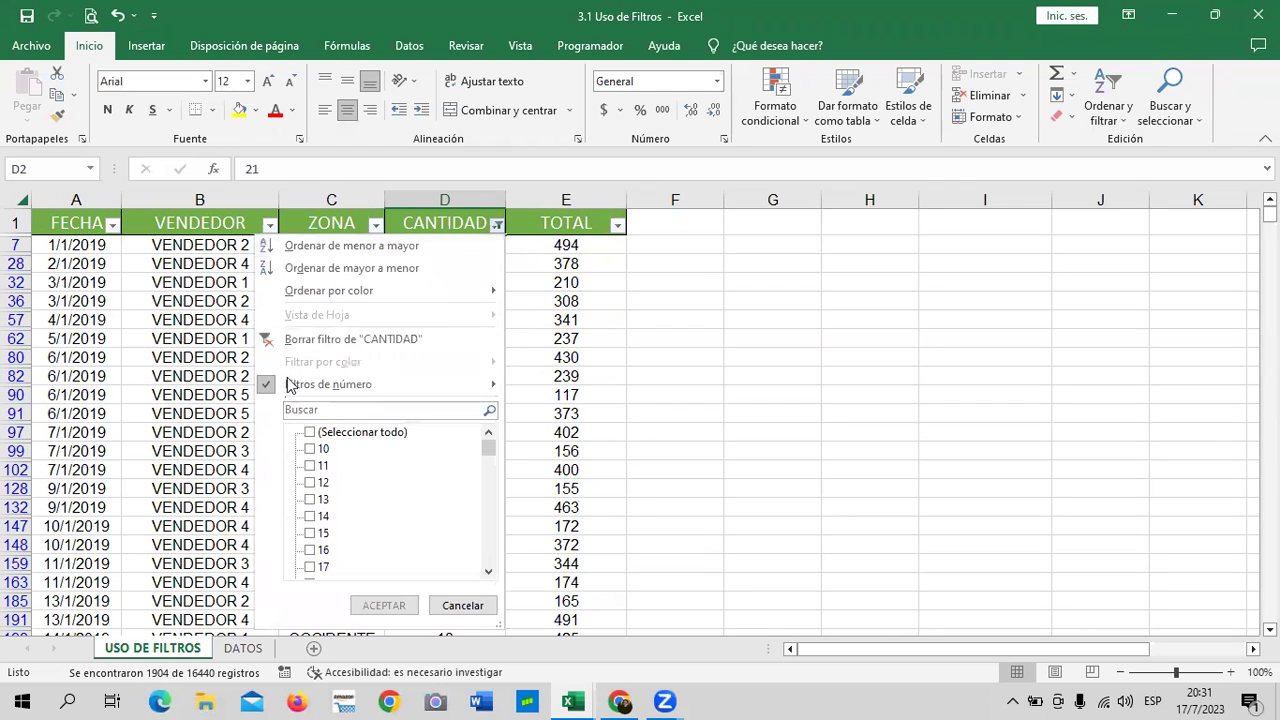
{"action": "left_click", "coordinate": [293, 345]}
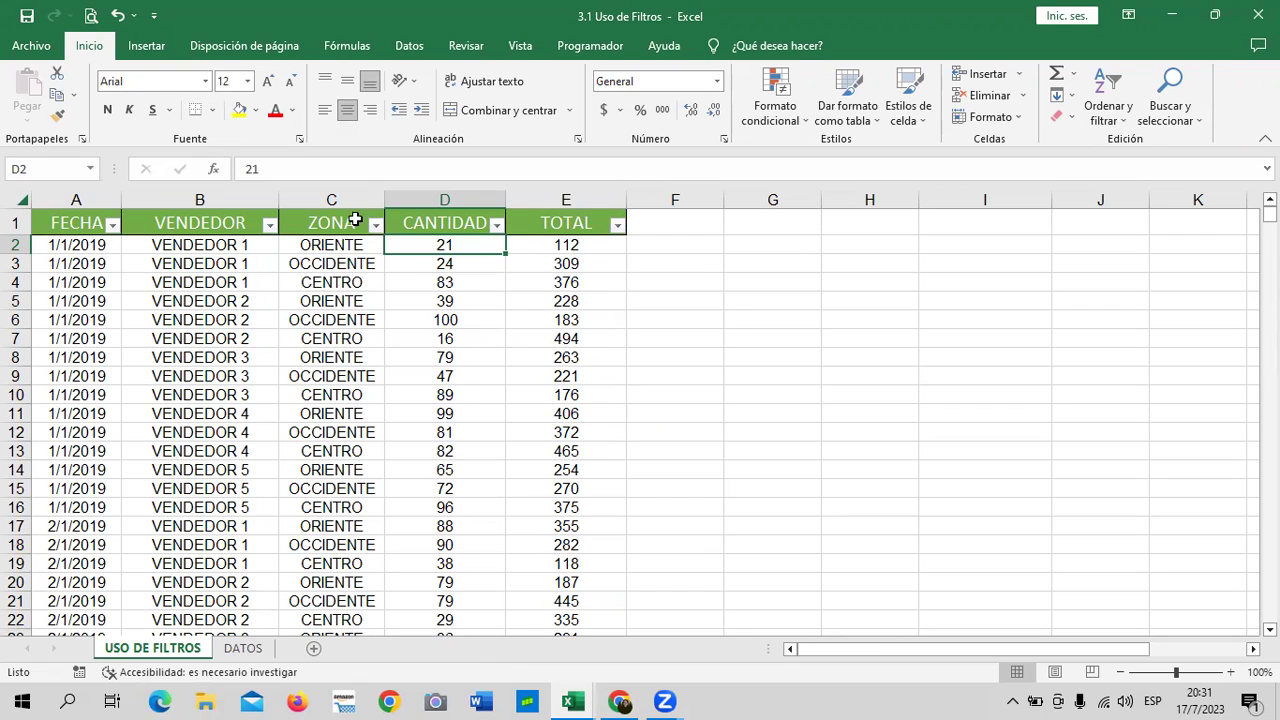
{"action": "left_click", "coordinate": [110, 224]}
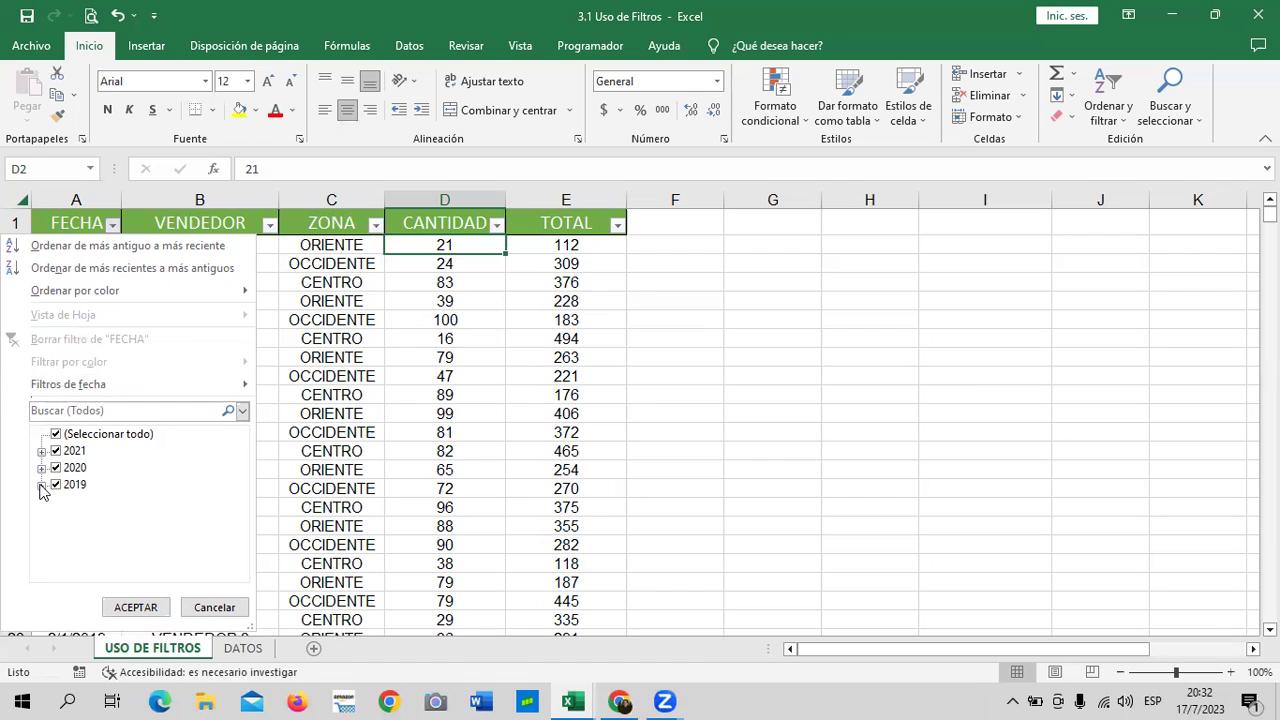
Browse the FECHA year tree, leaving 2021, 2020 and 2019 fully ticked.
{"action": "left_click", "coordinate": [42, 452]}
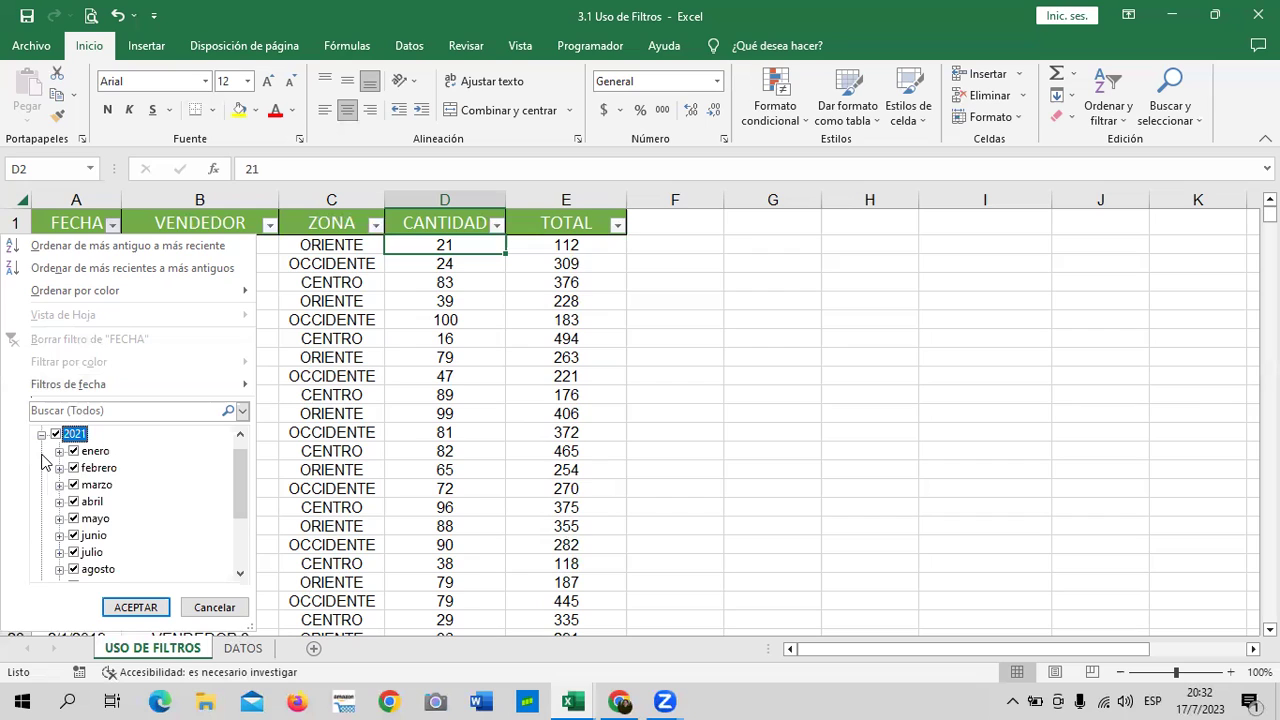
{"action": "left_click_drag", "start_coordinate": [242, 482], "coordinate": [251, 478]}
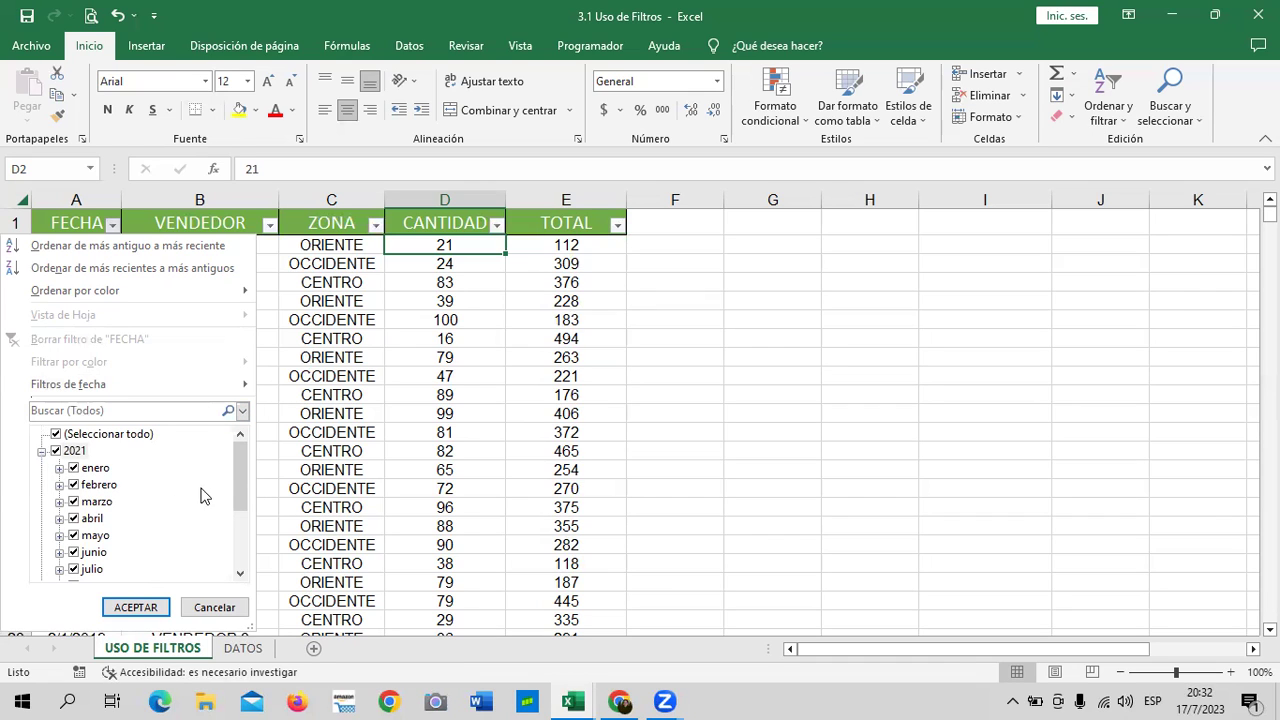
{"action": "mouse_move", "coordinate": [240, 461]}
{"action": "left_mouse_down"}
{"action": "mouse_move", "coordinate": [242, 520]}
{"action": "mouse_move", "coordinate": [243, 443]}
{"action": "left_mouse_up"}
{"action": "left_click", "coordinate": [42, 451]}
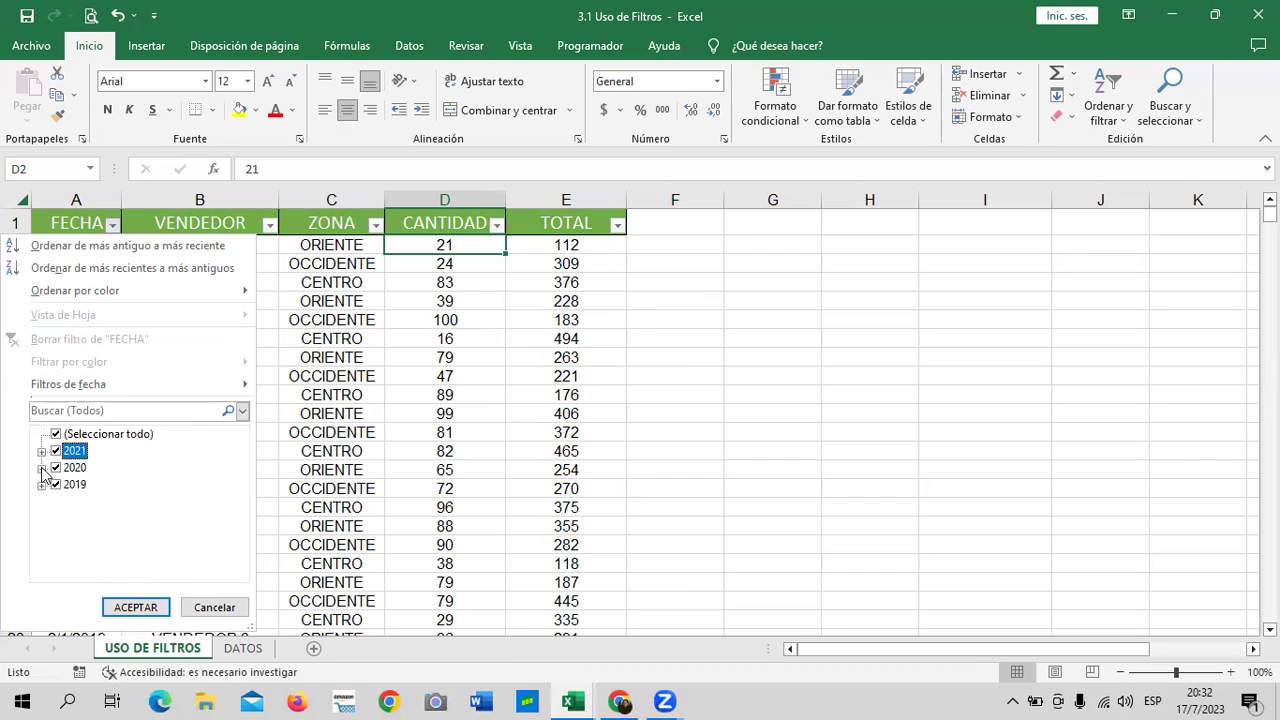
{"action": "left_click", "coordinate": [41, 467]}
{"action": "mouse_move", "coordinate": [240, 495]}
{"action": "left_mouse_down"}
{"action": "mouse_move", "coordinate": [240, 529]}
{"action": "mouse_move", "coordinate": [242, 469]}
{"action": "left_mouse_up"}
{"action": "left_click", "coordinate": [41, 467]}
{"action": "left_click", "coordinate": [41, 484]}
{"action": "mouse_move", "coordinate": [242, 499]}
{"action": "left_mouse_down"}
{"action": "mouse_move", "coordinate": [240, 469]}
{"action": "mouse_move", "coordinate": [236, 514]}
{"action": "left_mouse_up"}
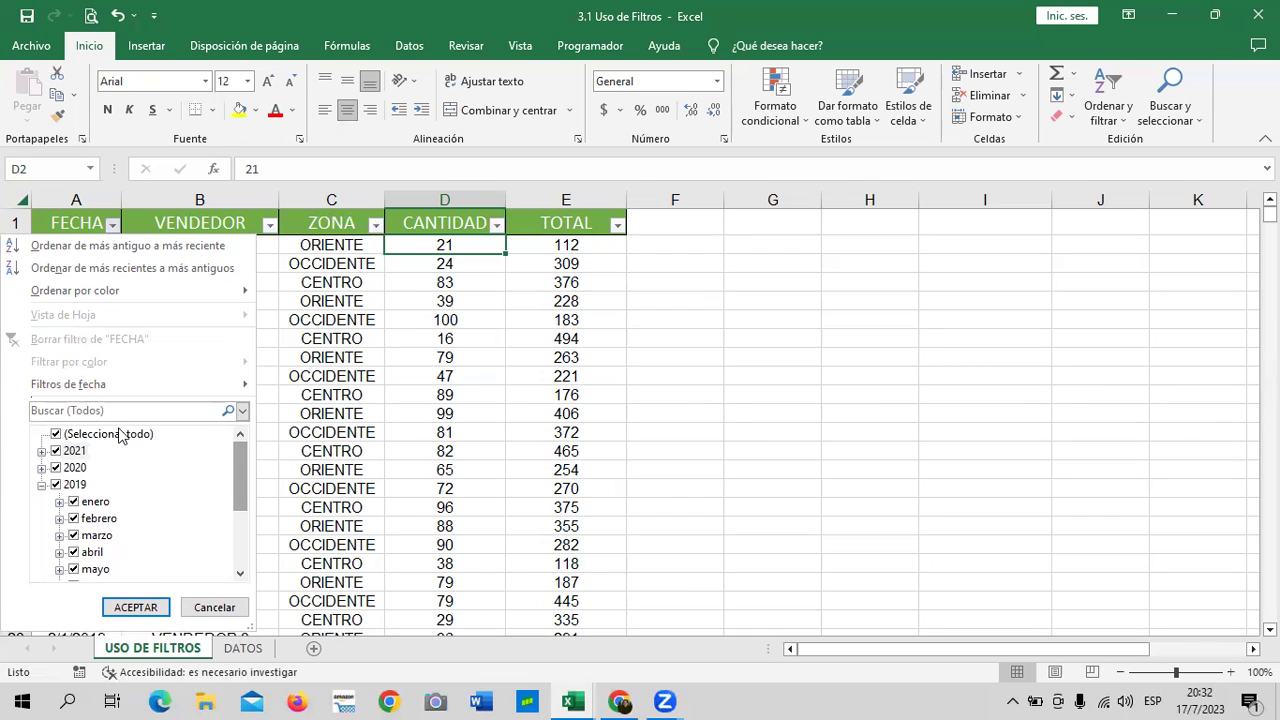
{"action": "left_click", "coordinate": [55, 435]}
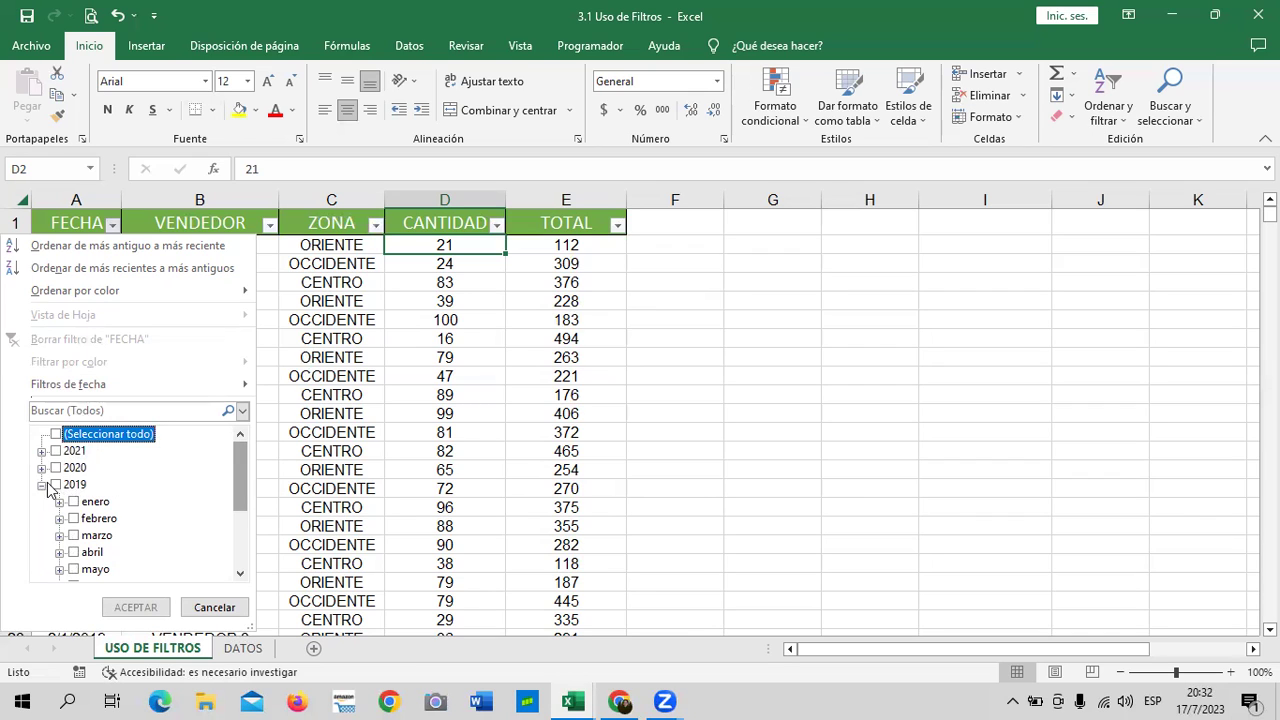
{"action": "left_click", "coordinate": [54, 486]}
{"action": "left_click", "coordinate": [55, 451]}
{"action": "left_click", "coordinate": [55, 468]}
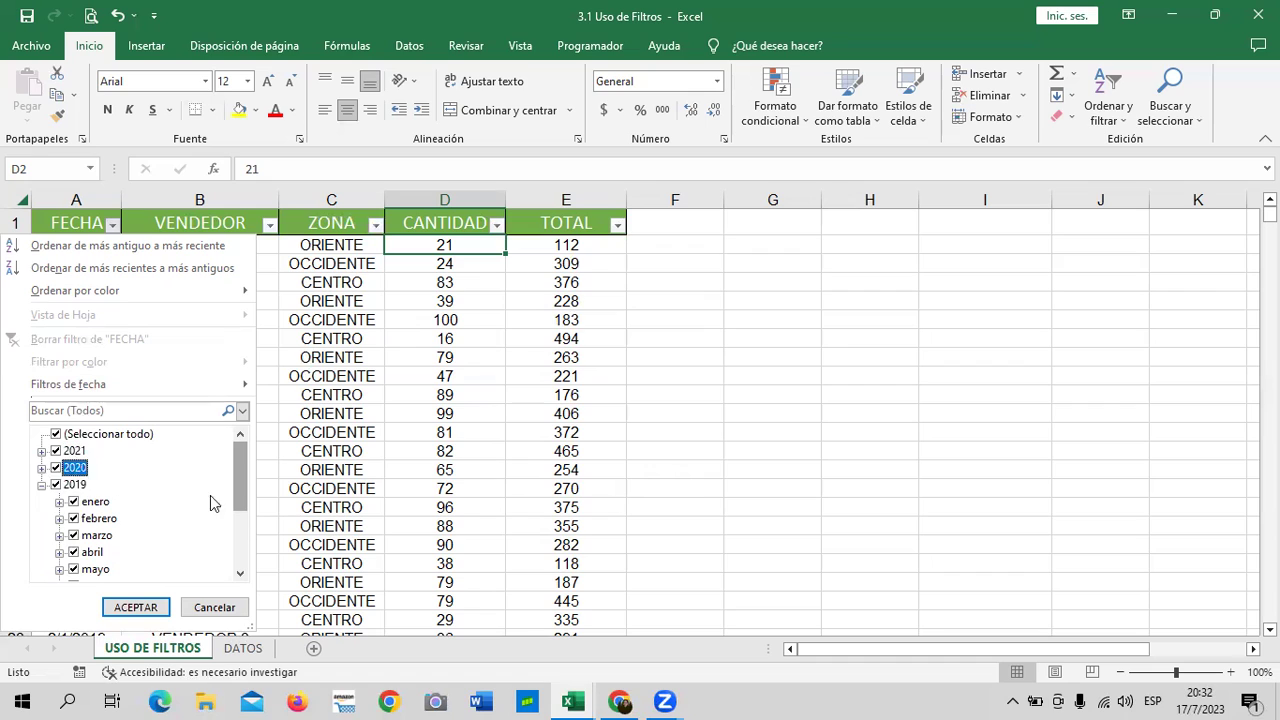
Untick enero through noviembre 2021, keeping only diciembre 2021.
{"action": "left_click", "coordinate": [42, 451]}
{"action": "left_click", "coordinate": [71, 452]}
{"action": "left_click", "coordinate": [74, 469]}
{"action": "left_click", "coordinate": [77, 486]}
{"action": "left_click", "coordinate": [80, 502]}
{"action": "left_click", "coordinate": [82, 519]}
{"action": "left_click", "coordinate": [76, 538]}
{"action": "left_click", "coordinate": [78, 553]}
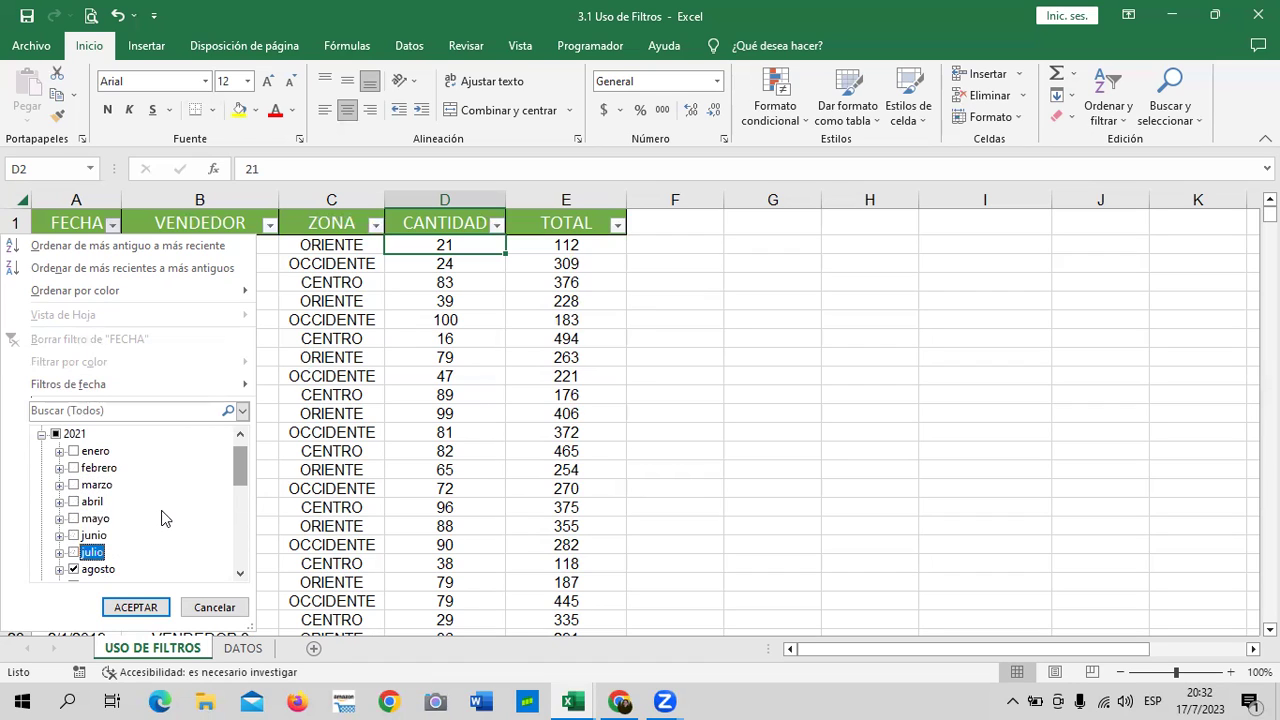
{"action": "scroll", "coordinate": [163, 514], "scroll_direction": "down", "scroll_amount": 2}
{"action": "left_click", "coordinate": [86, 468]}
{"action": "left_click", "coordinate": [88, 485]}
{"action": "left_click", "coordinate": [90, 502]}
{"action": "left_click", "coordinate": [91, 519]}
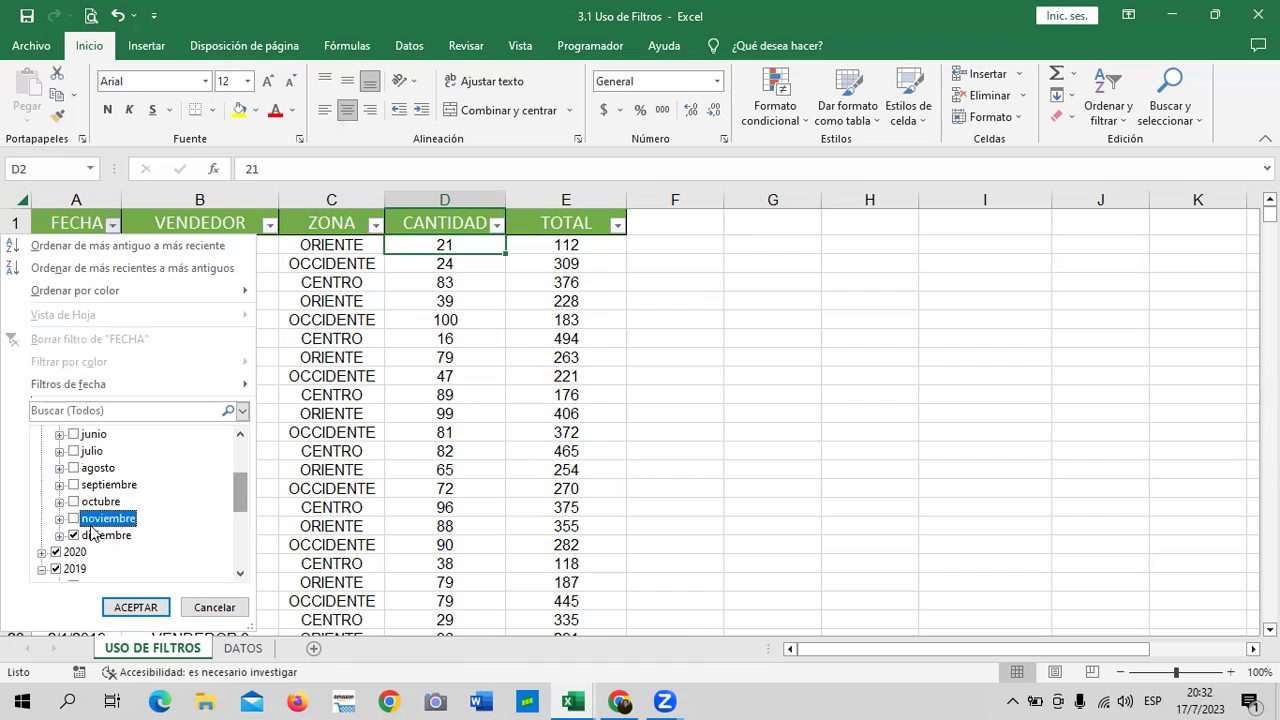
Untick enero through noviembre 2020, keeping only diciembre 2020.
{"action": "left_click", "coordinate": [42, 553]}
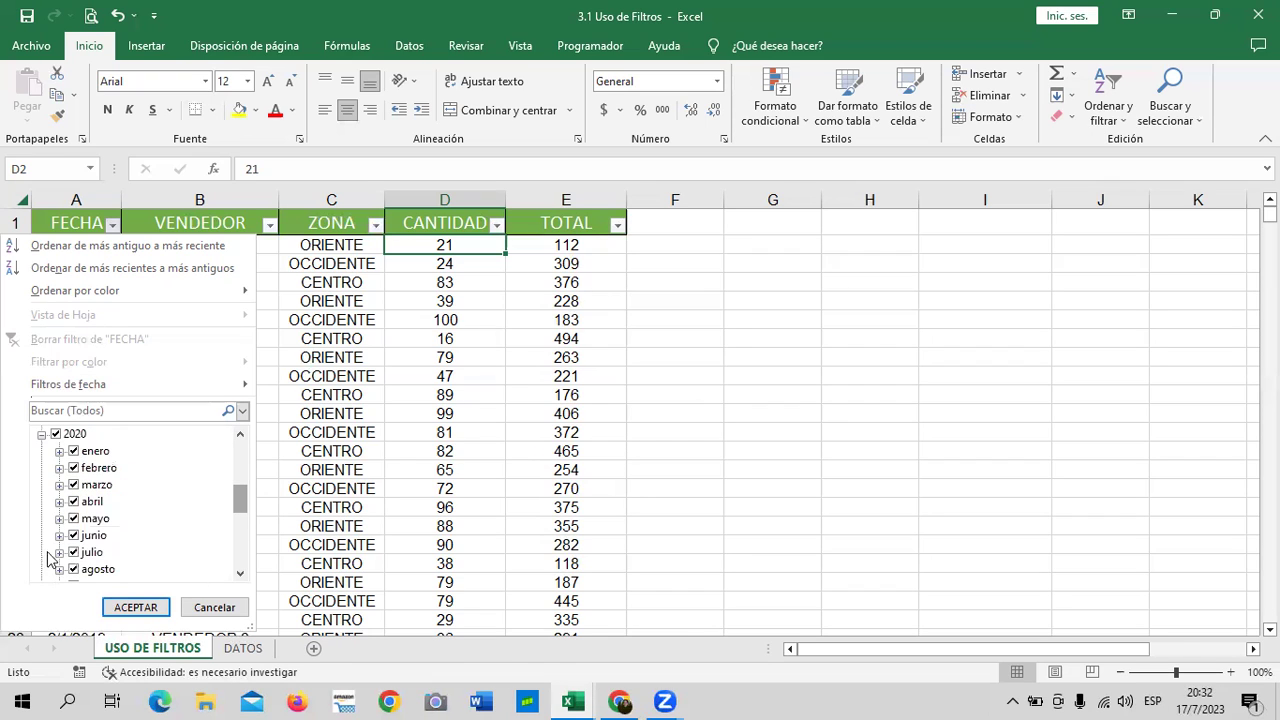
{"action": "left_click", "coordinate": [100, 452]}
{"action": "left_click", "coordinate": [98, 468]}
{"action": "left_click", "coordinate": [99, 485]}
{"action": "left_click", "coordinate": [100, 502]}
{"action": "left_click", "coordinate": [100, 519]}
{"action": "left_click", "coordinate": [94, 536]}
{"action": "left_click", "coordinate": [92, 552]}
{"action": "left_click", "coordinate": [98, 569]}
{"action": "left_click_drag", "start_coordinate": [240, 496], "coordinate": [240, 522]}
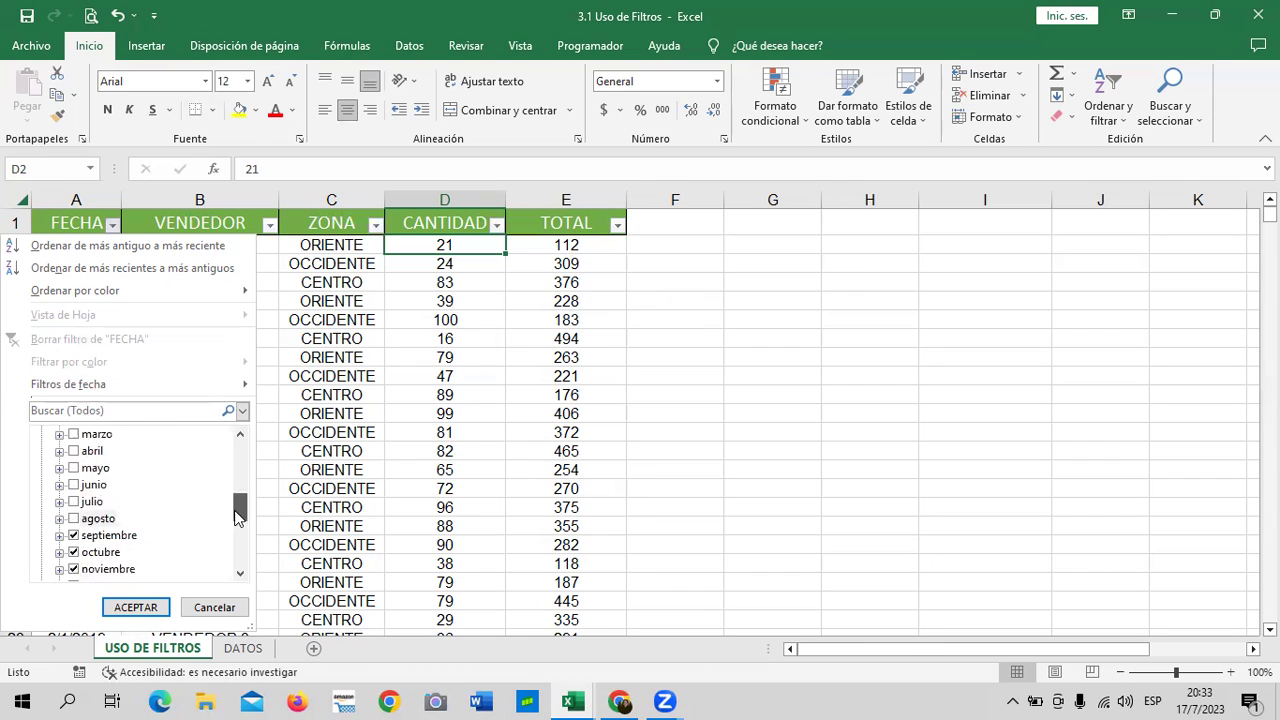
{"action": "left_click", "coordinate": [128, 469]}
{"action": "left_click", "coordinate": [116, 485]}
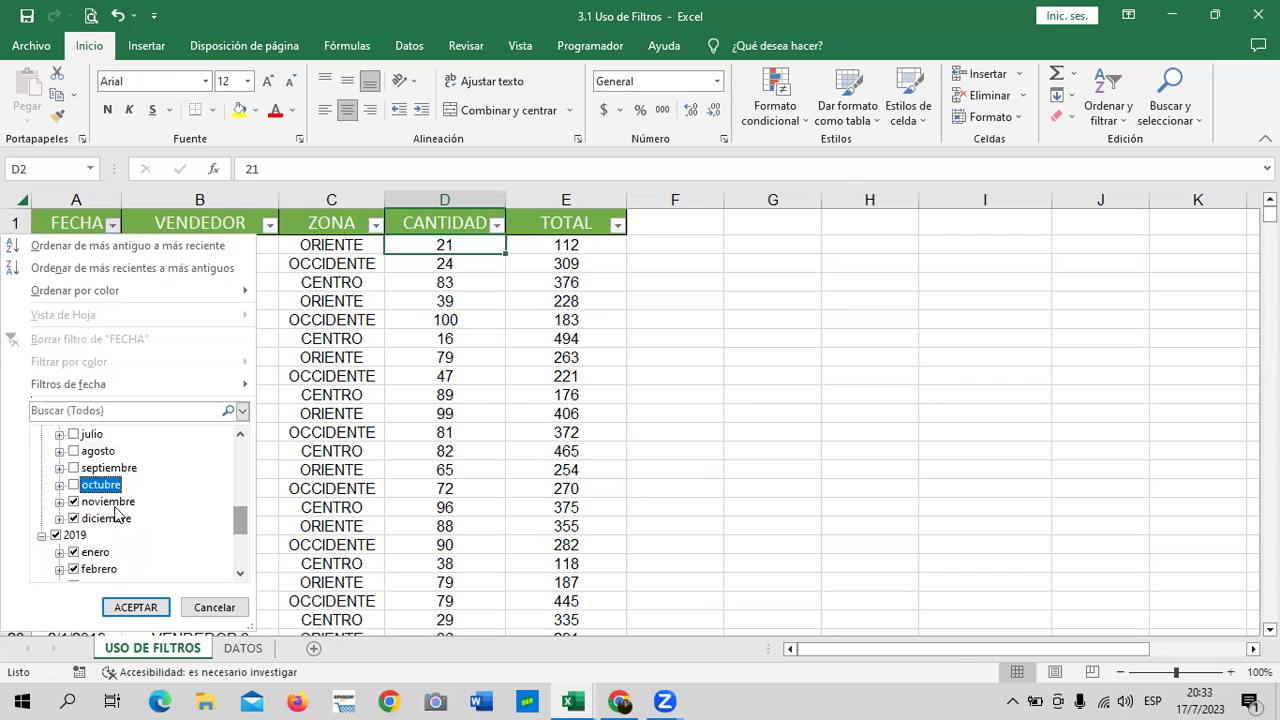
{"action": "left_click", "coordinate": [118, 502]}
Untick enero through noviembre 2019 and apply the December-only FECHA filter.
{"action": "left_click", "coordinate": [41, 536]}
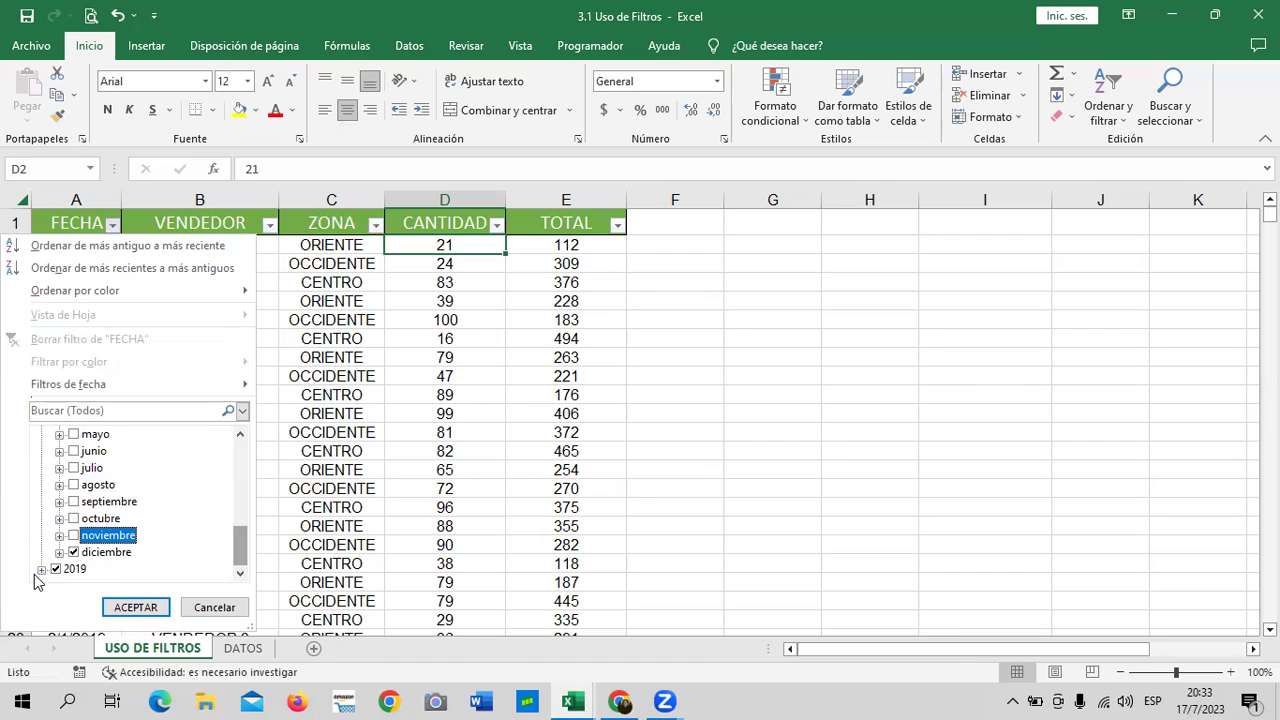
{"action": "left_click", "coordinate": [41, 569]}
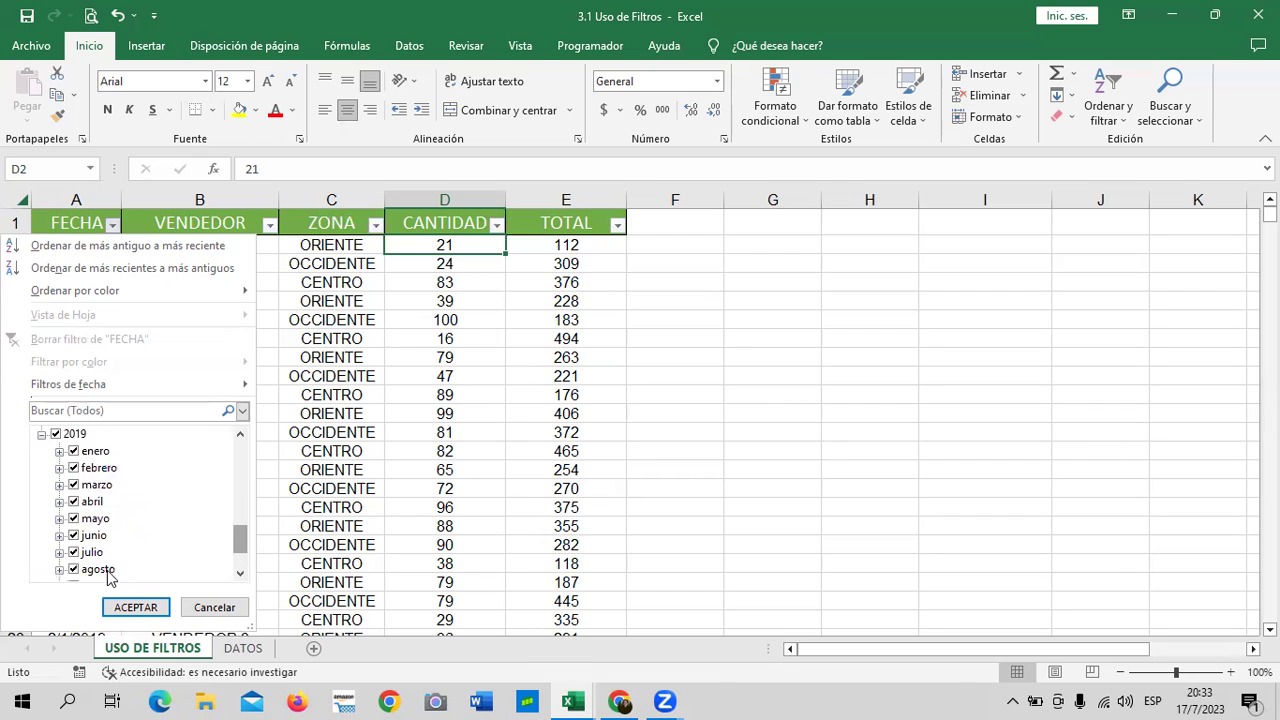
{"action": "double_click", "coordinate": [92, 535]}
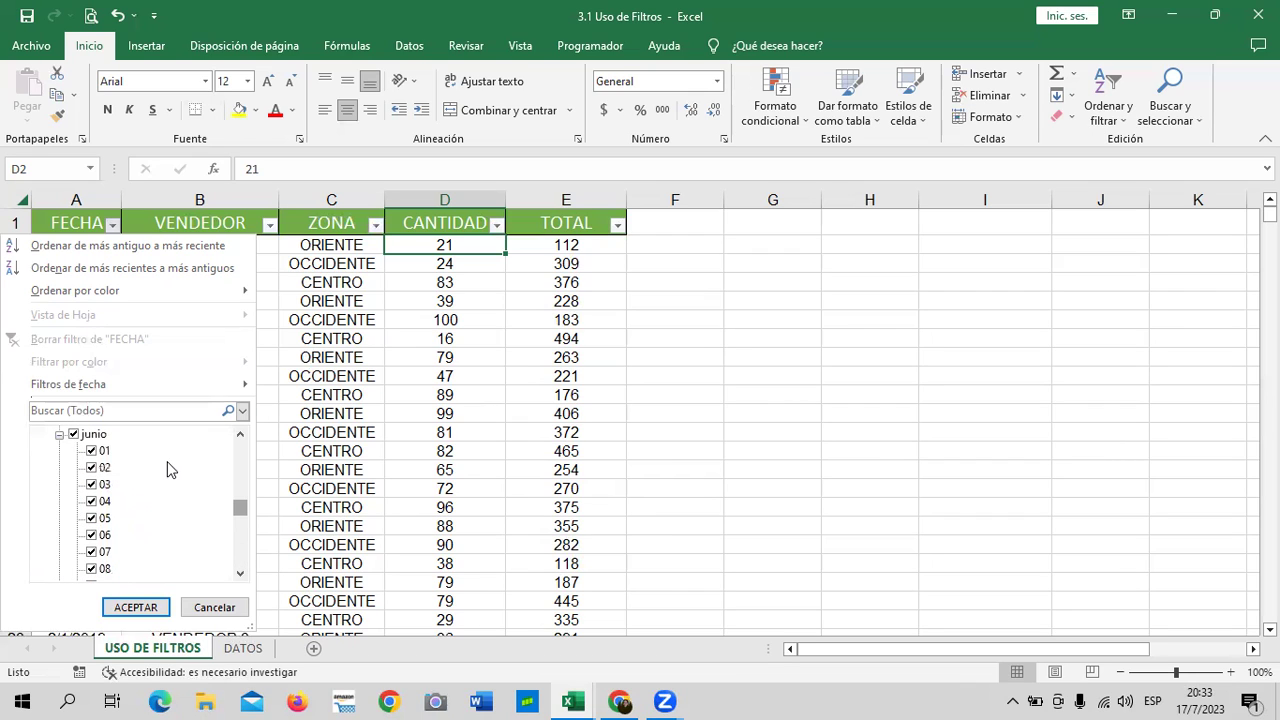
{"action": "left_click", "coordinate": [73, 435]}
{"action": "left_click_drag", "start_coordinate": [241, 507], "coordinate": [241, 493]}
{"action": "left_click", "coordinate": [73, 501]}
{"action": "left_click", "coordinate": [73, 518]}
{"action": "left_click", "coordinate": [73, 535]}
{"action": "left_click", "coordinate": [80, 552]}
{"action": "left_click", "coordinate": [100, 569]}
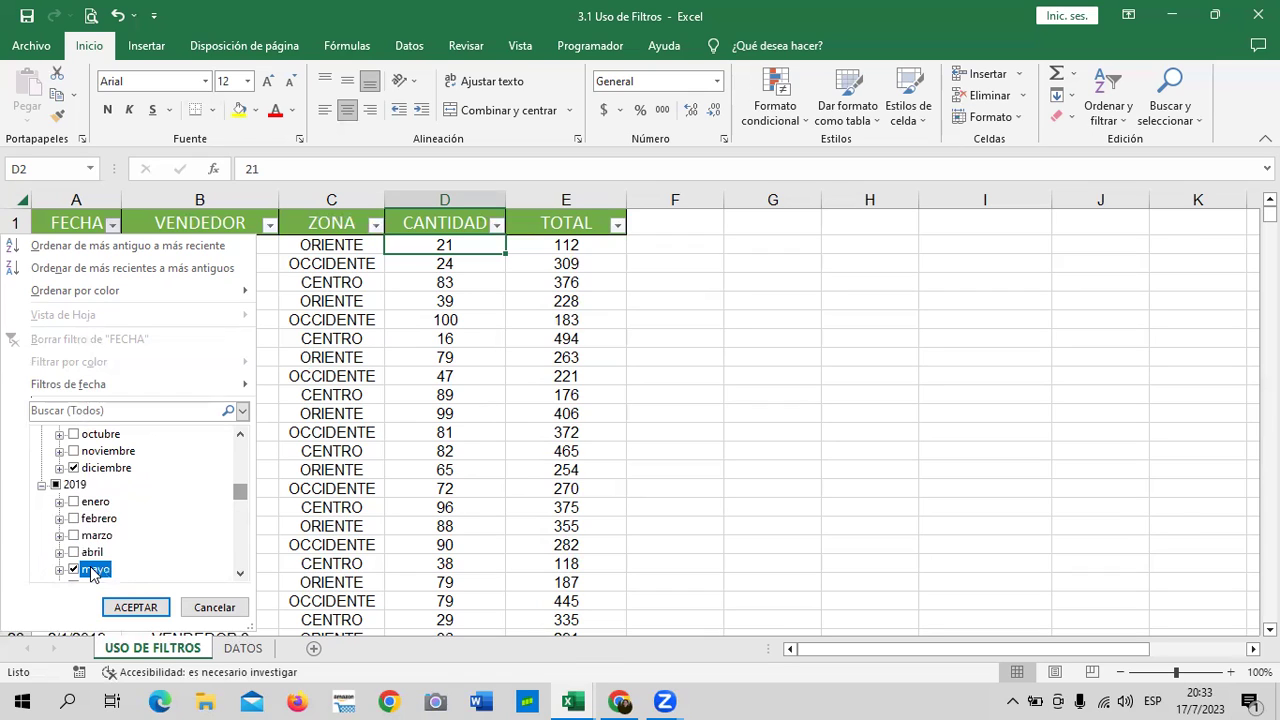
{"action": "mouse_move", "coordinate": [241, 491]}
{"action": "left_mouse_down"}
{"action": "mouse_move", "coordinate": [243, 520]}
{"action": "mouse_move", "coordinate": [243, 505]}
{"action": "left_mouse_up"}
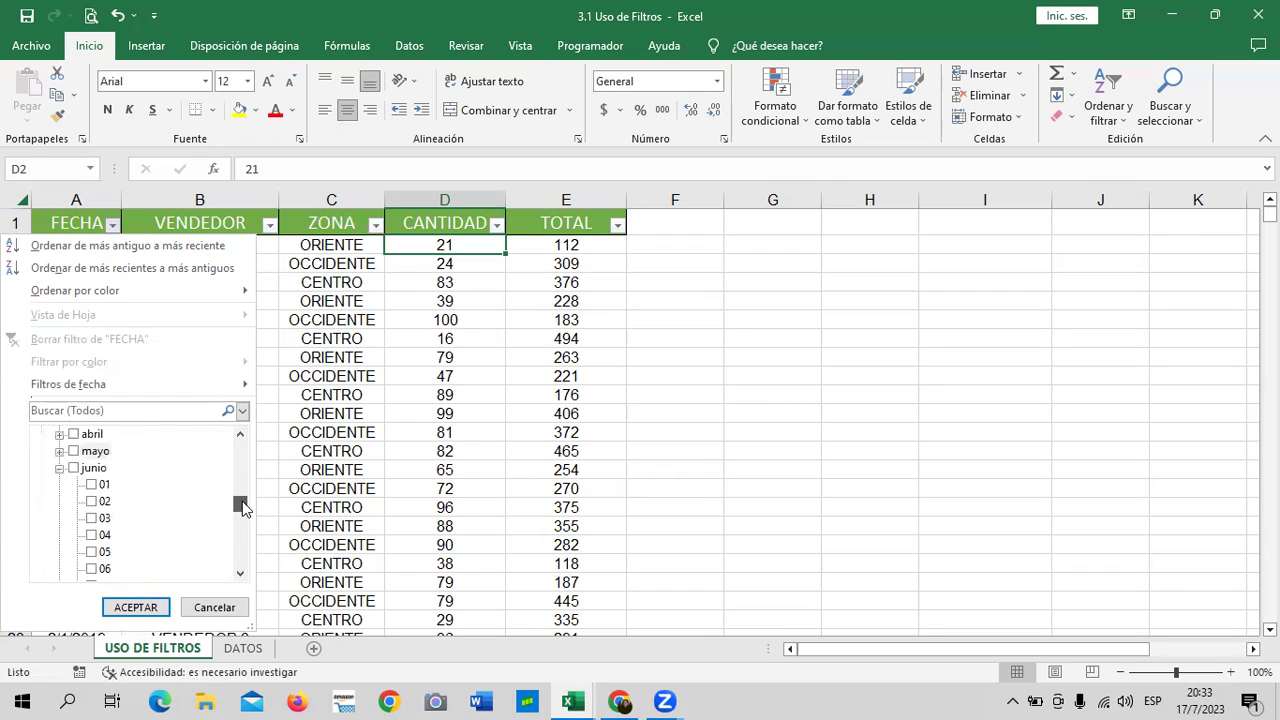
{"action": "left_click", "coordinate": [74, 469]}
{"action": "left_click", "coordinate": [73, 468]}
{"action": "left_click", "coordinate": [60, 469]}
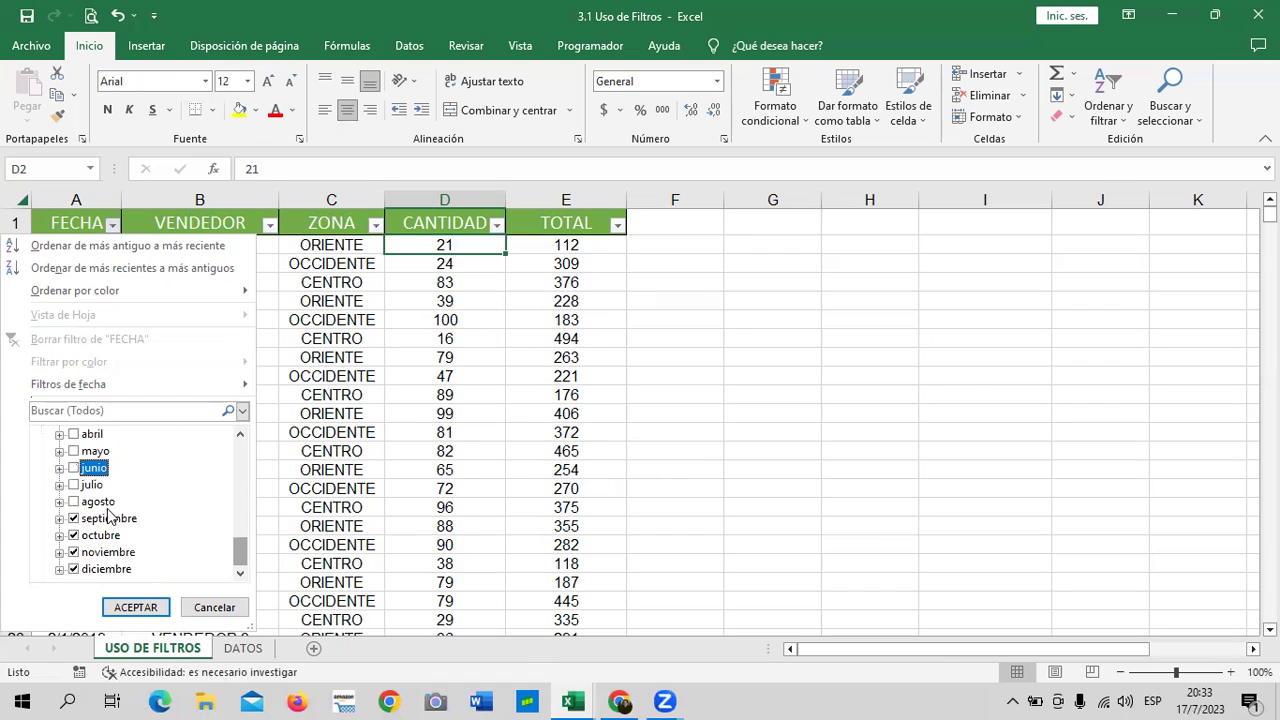
{"action": "left_click", "coordinate": [73, 518]}
{"action": "left_click", "coordinate": [73, 535]}
{"action": "left_click", "coordinate": [73, 552]}
{"action": "left_click", "coordinate": [161, 613]}
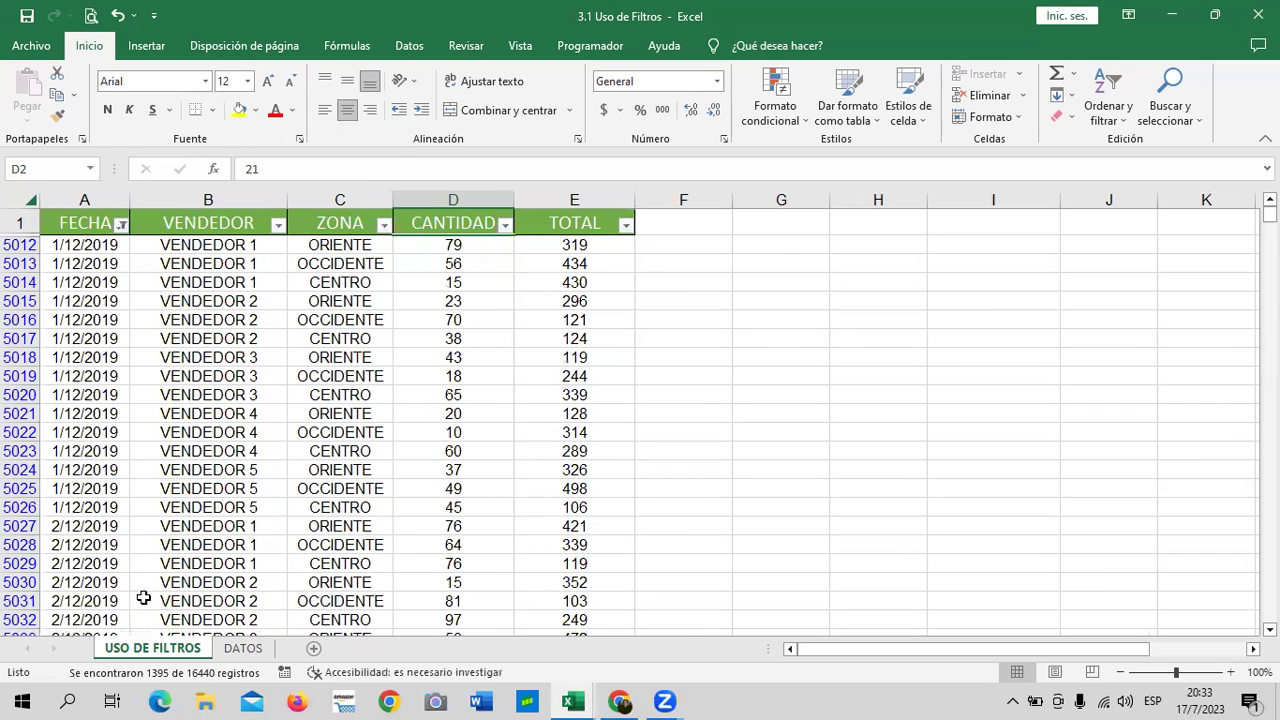
Scroll through the 1395 December rows and bring up the FECHA filter list.
{"action": "scroll", "coordinate": [157, 405], "scroll_direction": "down", "scroll_amount": 5}
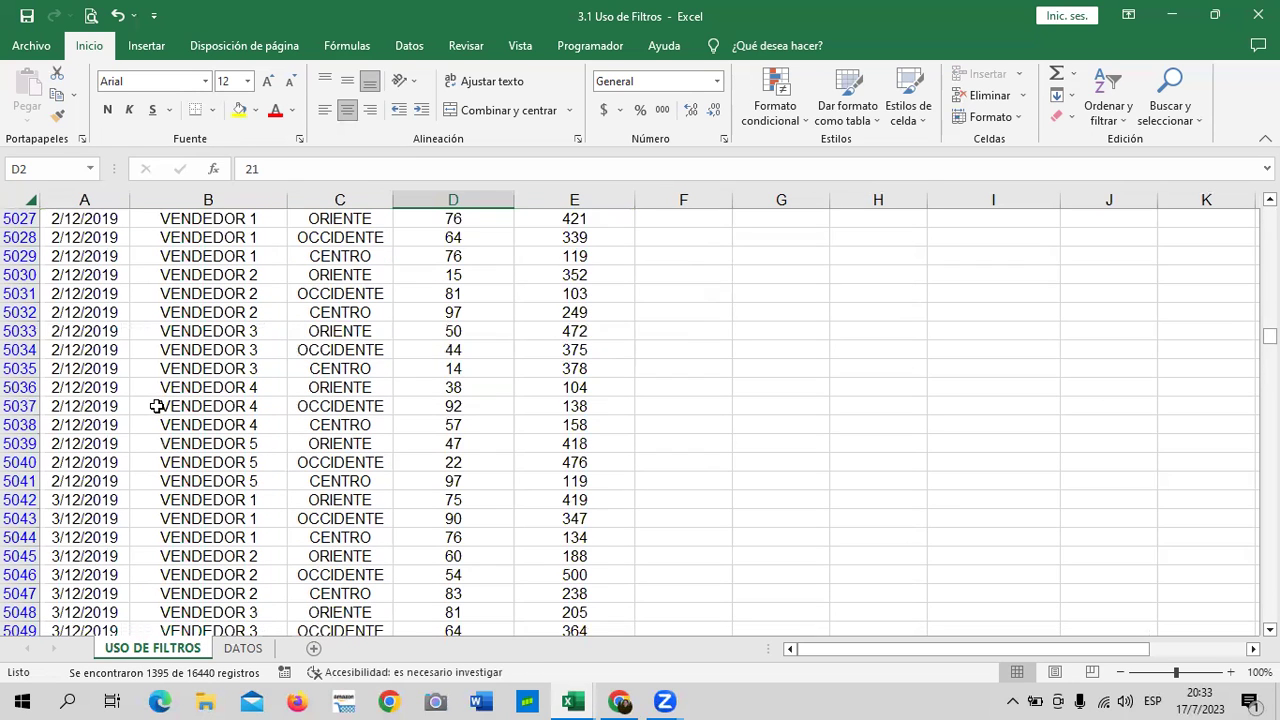
{"action": "scroll", "coordinate": [155, 406], "scroll_direction": "down", "scroll_amount": 5}
{"action": "scroll", "coordinate": [147, 401], "scroll_direction": "down", "scroll_amount": 7}
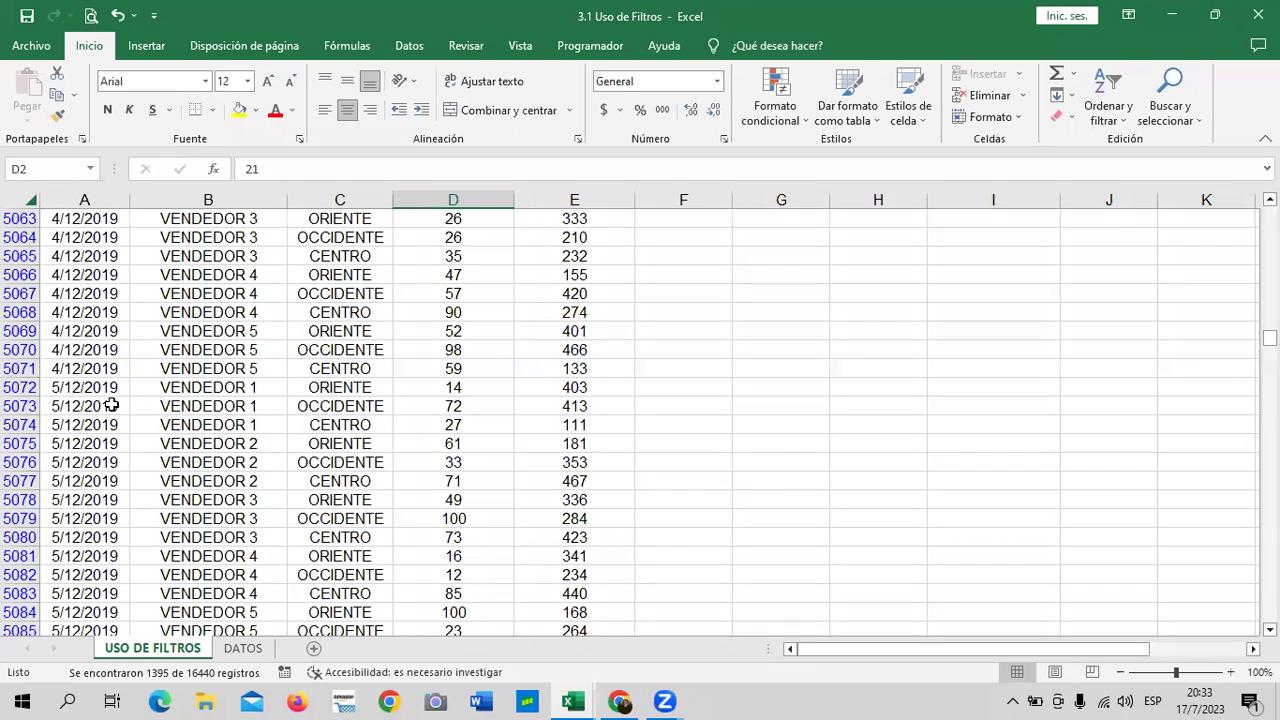
{"action": "scroll", "coordinate": [110, 406], "scroll_direction": "down", "scroll_amount": 5}
{"action": "scroll", "coordinate": [112, 406], "scroll_direction": "down", "scroll_amount": 7}
{"action": "scroll", "coordinate": [115, 405], "scroll_direction": "down", "scroll_amount": 2}
{"action": "scroll", "coordinate": [117, 404], "scroll_direction": "down", "scroll_amount": 6}
{"action": "scroll", "coordinate": [120, 402], "scroll_direction": "down", "scroll_amount": 5}
{"action": "scroll", "coordinate": [121, 403], "scroll_direction": "down", "scroll_amount": 13}
{"action": "scroll", "coordinate": [122, 404], "scroll_direction": "down", "scroll_amount": 7}
{"action": "scroll", "coordinate": [124, 406], "scroll_direction": "down", "scroll_amount": 6}
{"action": "scroll", "coordinate": [128, 408], "scroll_direction": "down", "scroll_amount": 14}
{"action": "scroll", "coordinate": [127, 411], "scroll_direction": "down", "scroll_amount": 4}
{"action": "scroll", "coordinate": [128, 430], "scroll_direction": "up", "scroll_amount": 4}
{"action": "scroll", "coordinate": [128, 430], "scroll_direction": "up", "scroll_amount": 10}
{"action": "scroll", "coordinate": [128, 430], "scroll_direction": "up", "scroll_amount": 6}
{"action": "scroll", "coordinate": [129, 427], "scroll_direction": "up", "scroll_amount": 13}
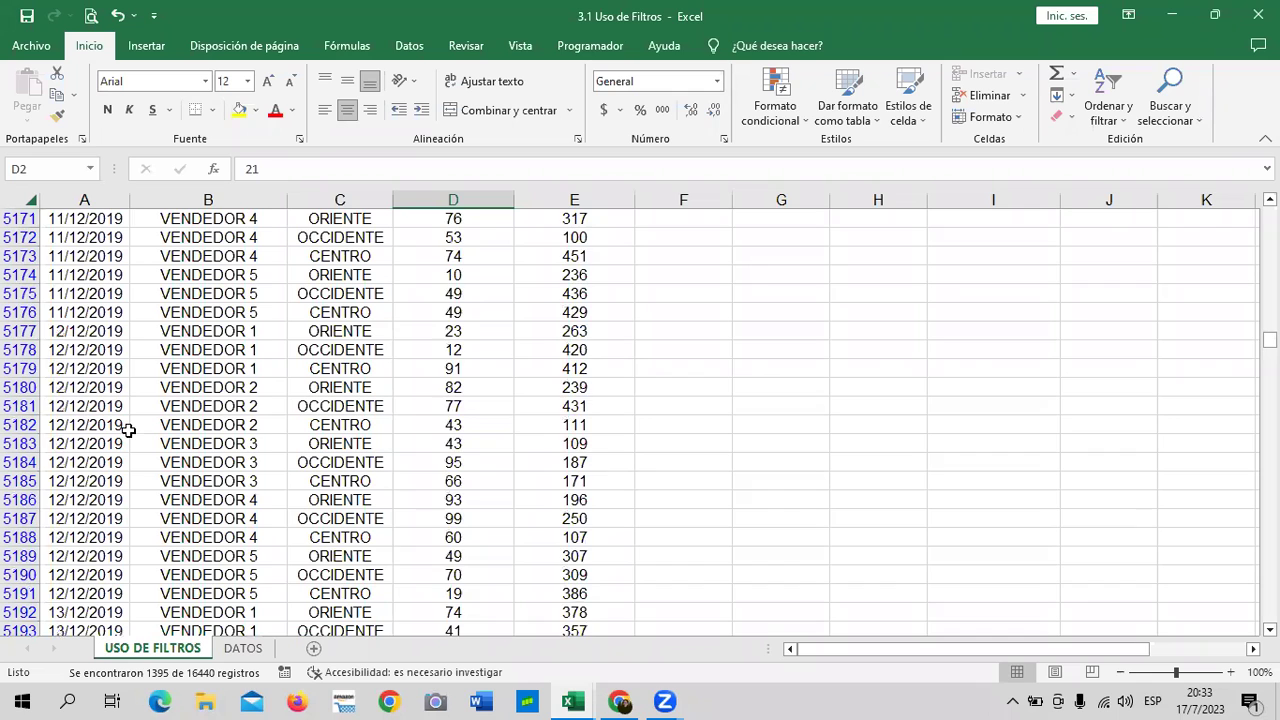
{"action": "scroll", "coordinate": [130, 424], "scroll_direction": "up", "scroll_amount": 14}
{"action": "scroll", "coordinate": [132, 417], "scroll_direction": "up", "scroll_amount": 7}
{"action": "scroll", "coordinate": [132, 412], "scroll_direction": "up", "scroll_amount": 14}
{"action": "scroll", "coordinate": [131, 409], "scroll_direction": "up", "scroll_amount": 6}
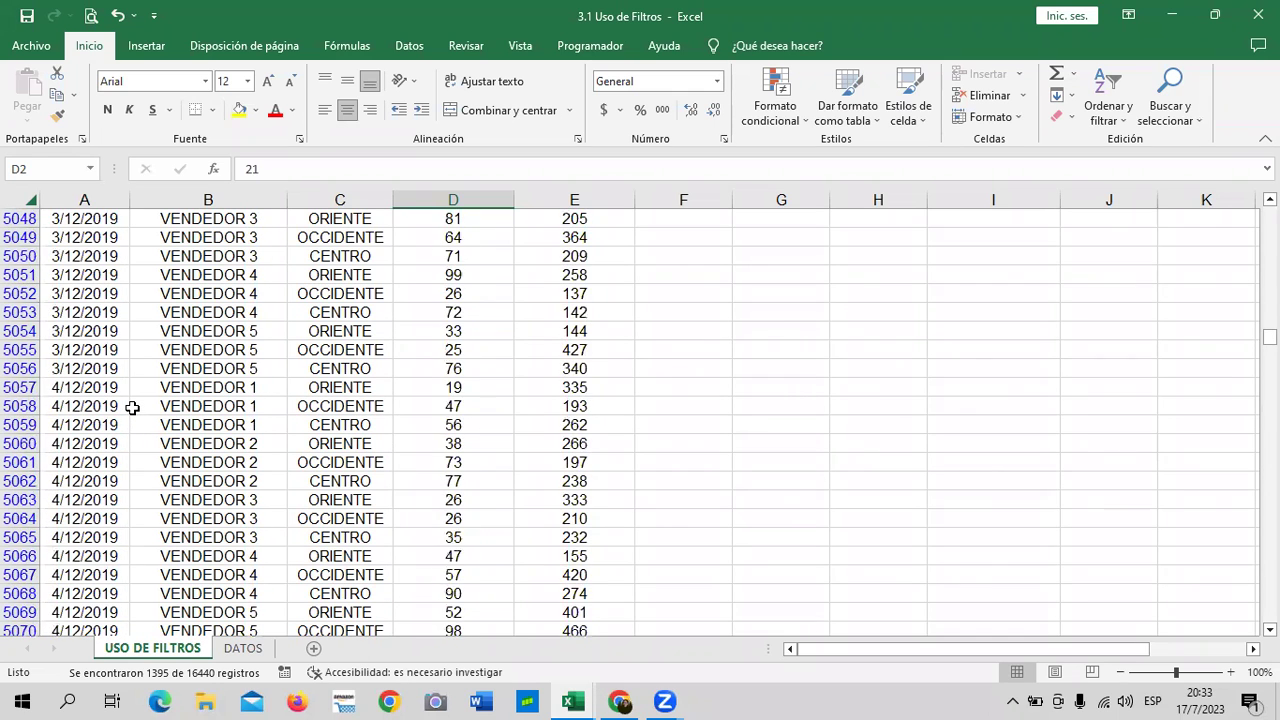
{"action": "scroll", "coordinate": [131, 400], "scroll_direction": "up", "scroll_amount": 12}
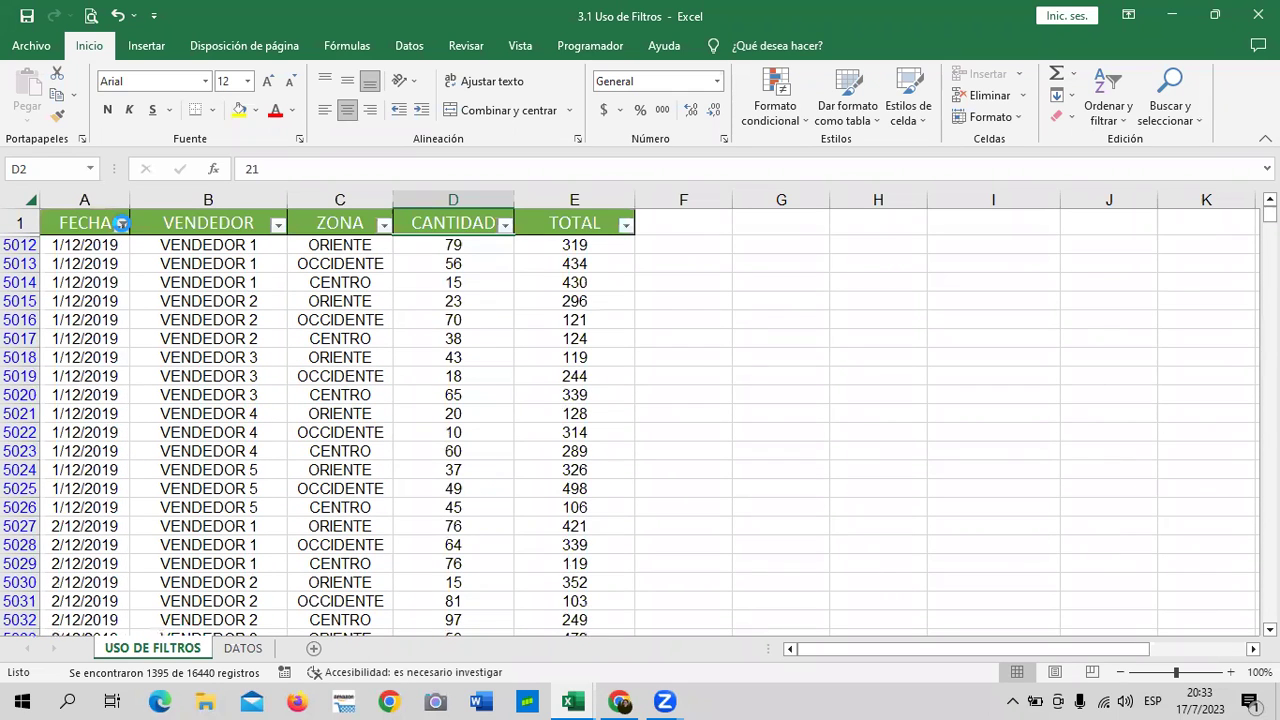
{"action": "left_click", "coordinate": [121, 224]}
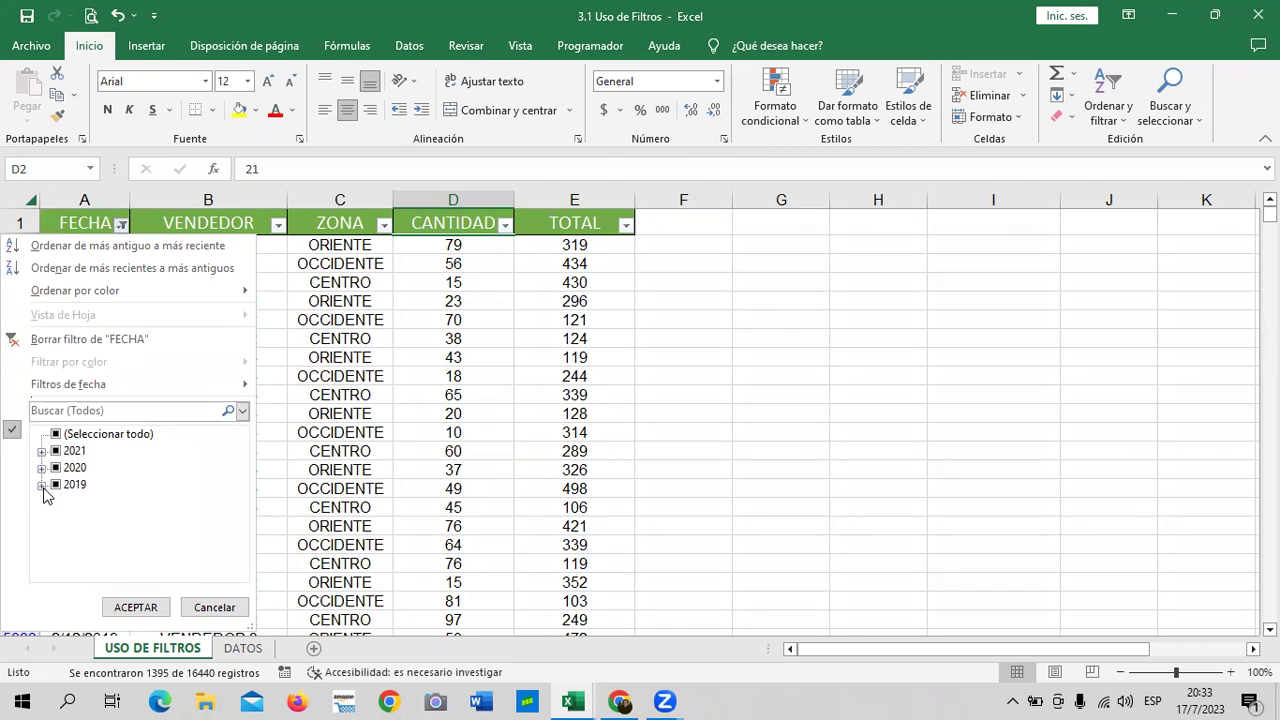
{"action": "left_click", "coordinate": [136, 341]}
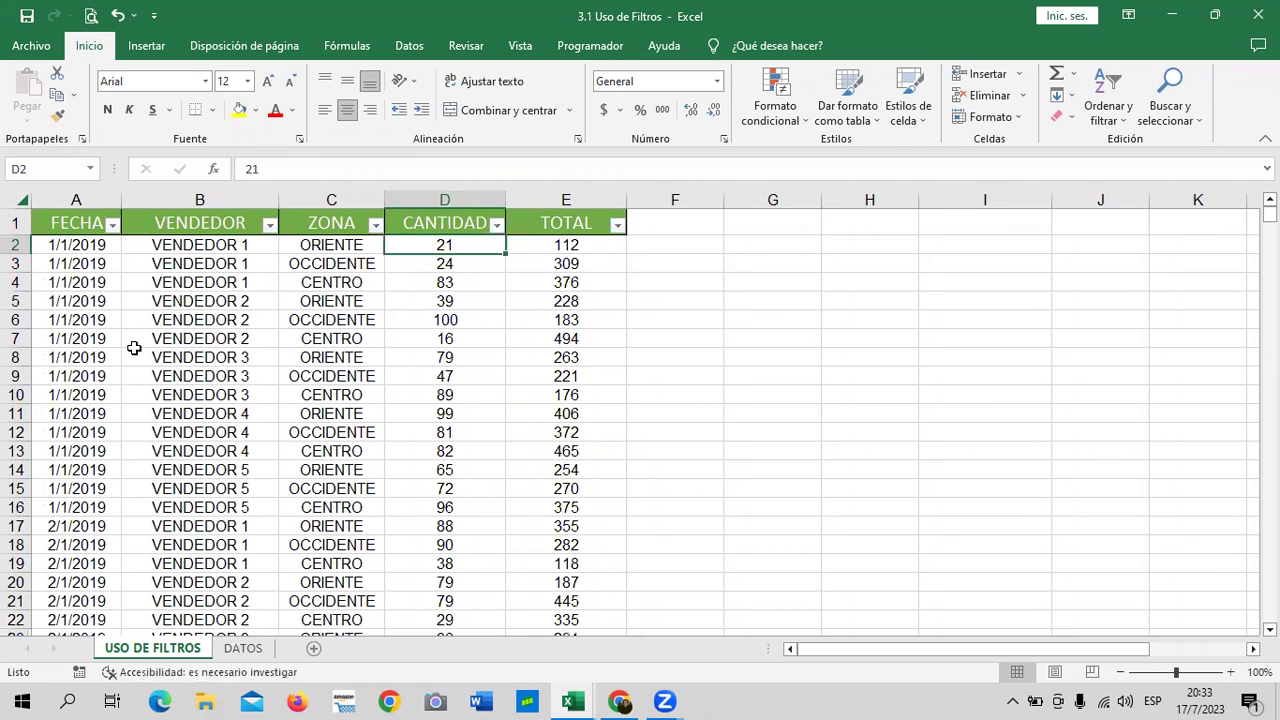
{"action": "left_click", "coordinate": [110, 230]}
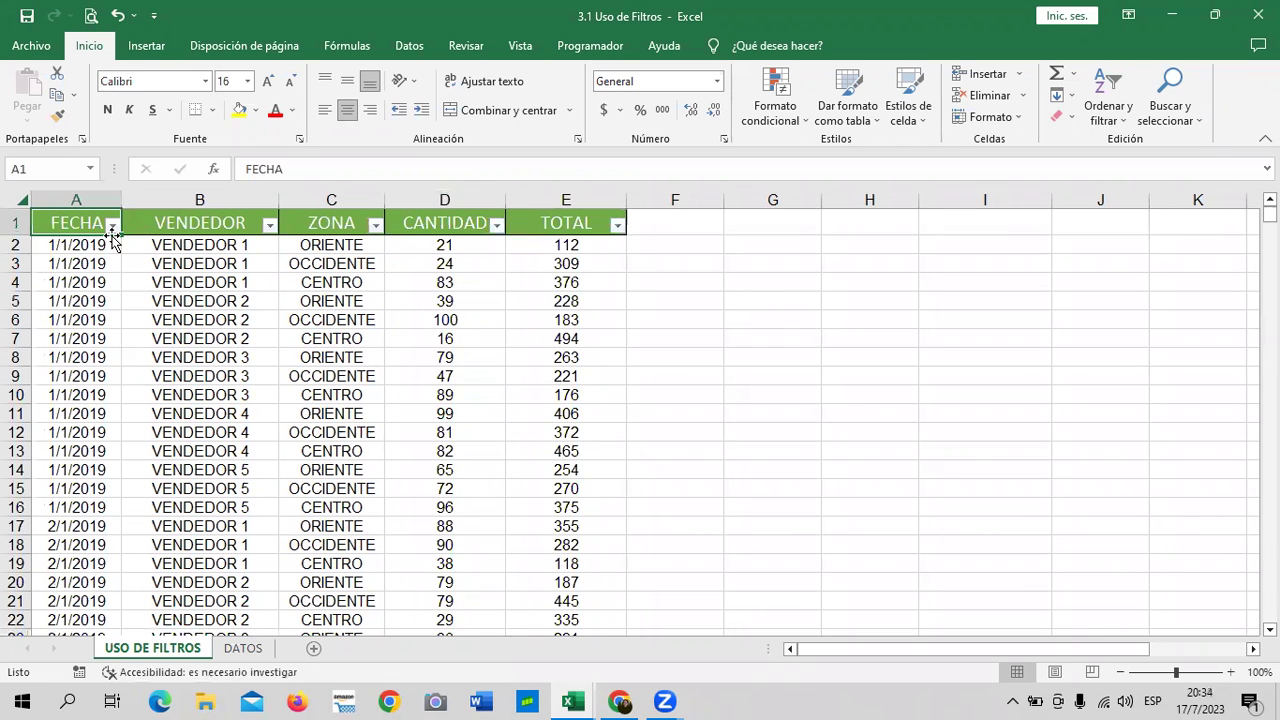
{"action": "left_click", "coordinate": [112, 226]}
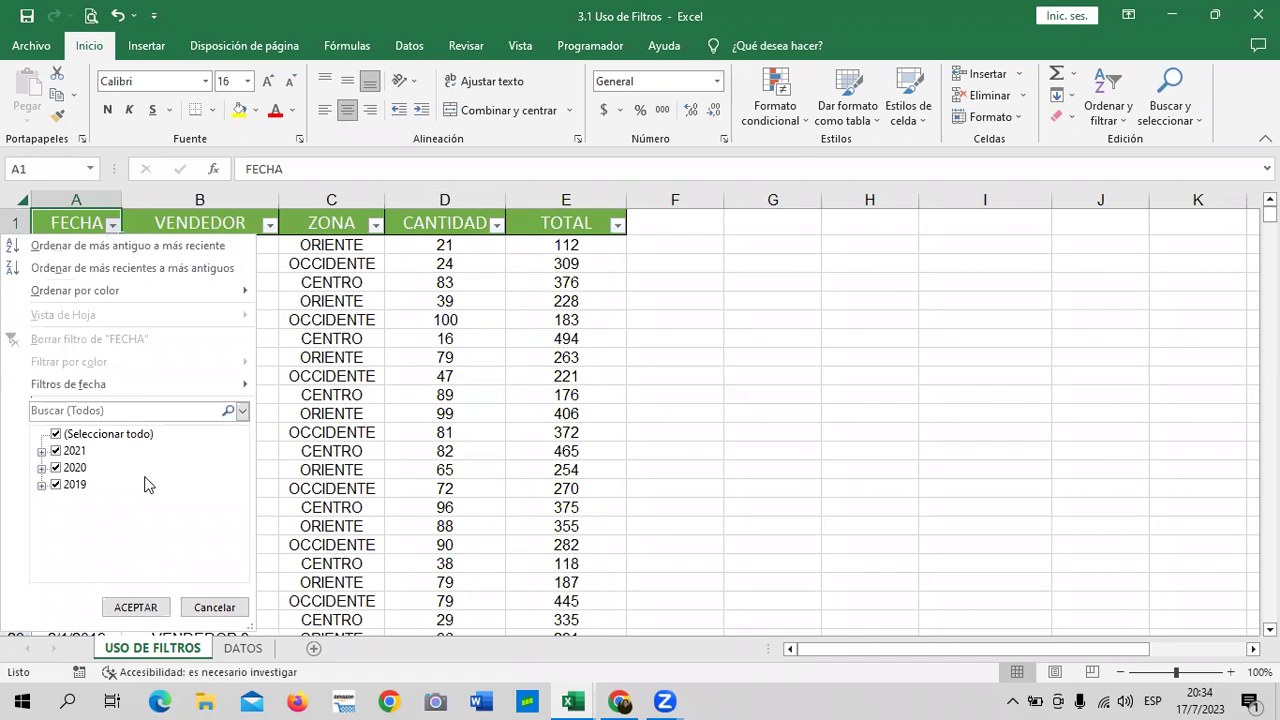
{"action": "mouse_move", "coordinate": [68, 384]}
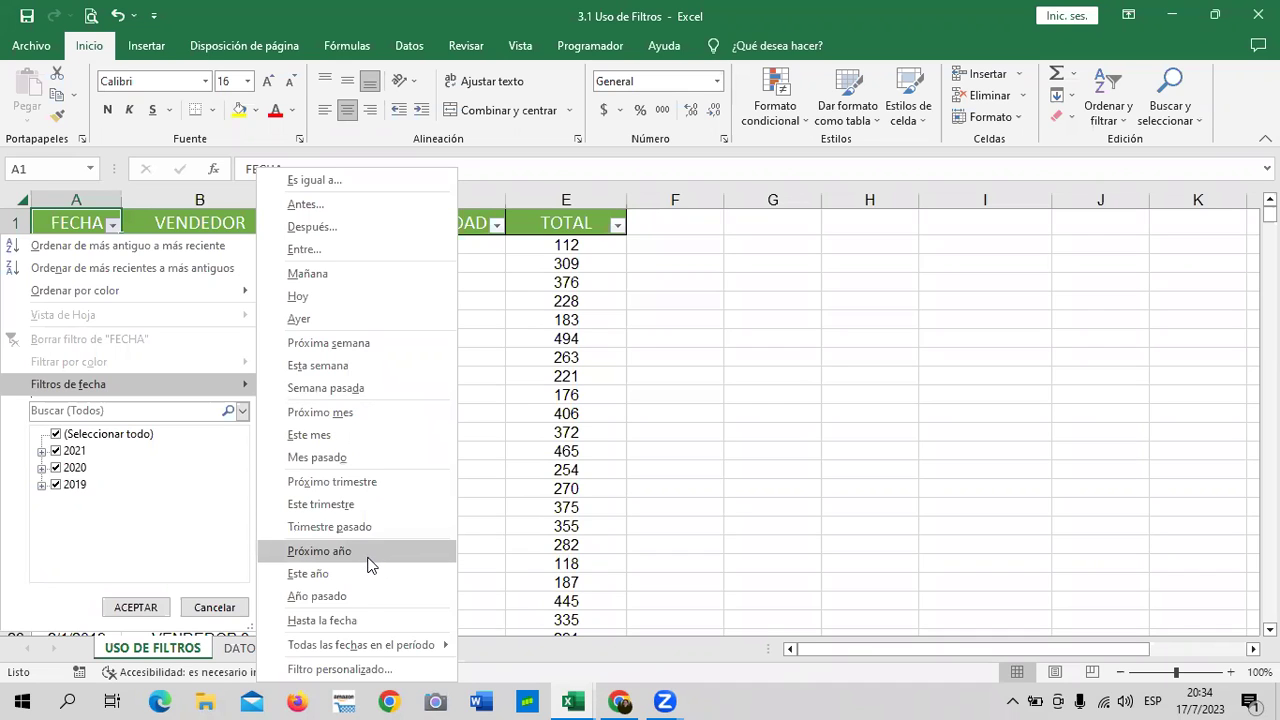
{"action": "left_click", "coordinate": [367, 597]}
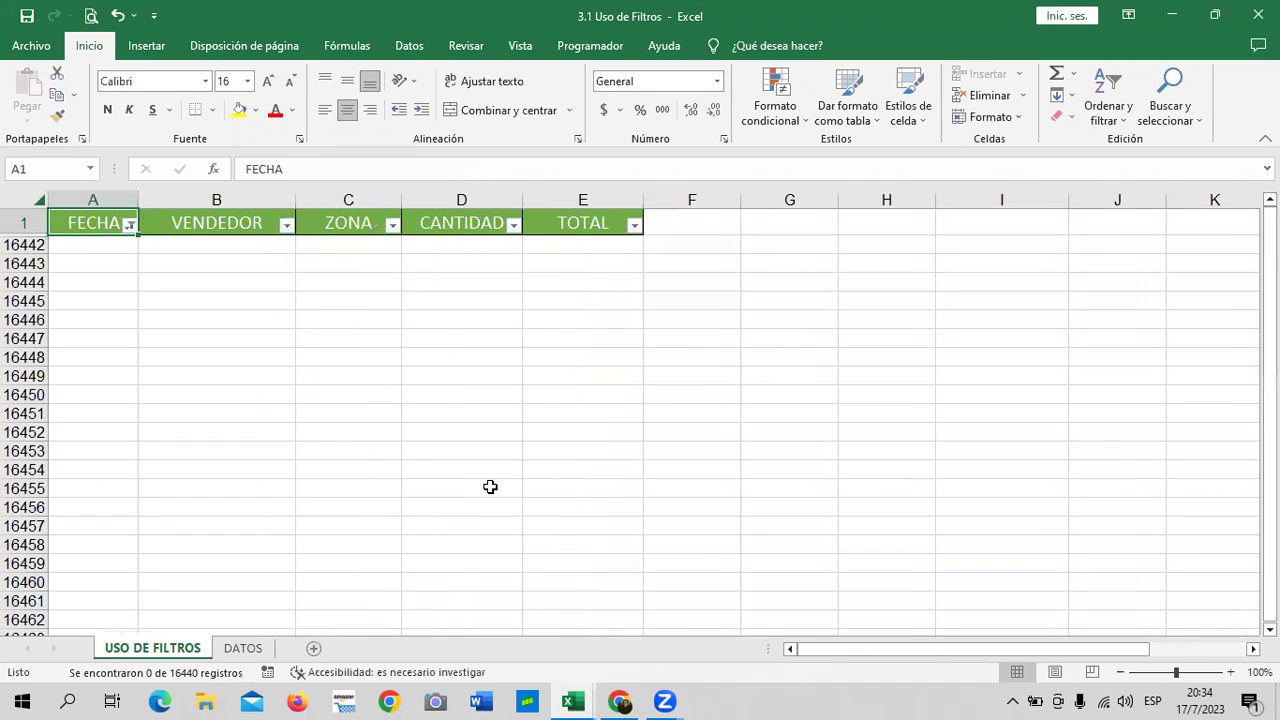
{"action": "left_click", "coordinate": [129, 225]}
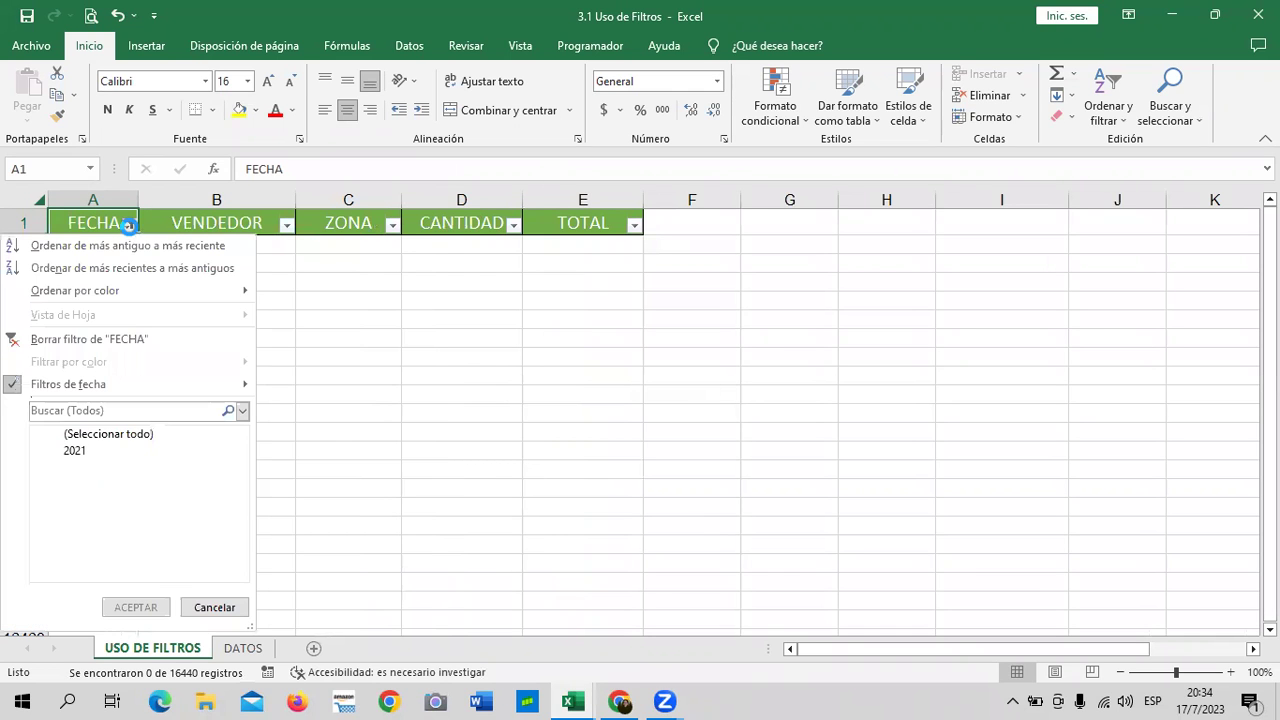
{"action": "left_click", "coordinate": [135, 341]}
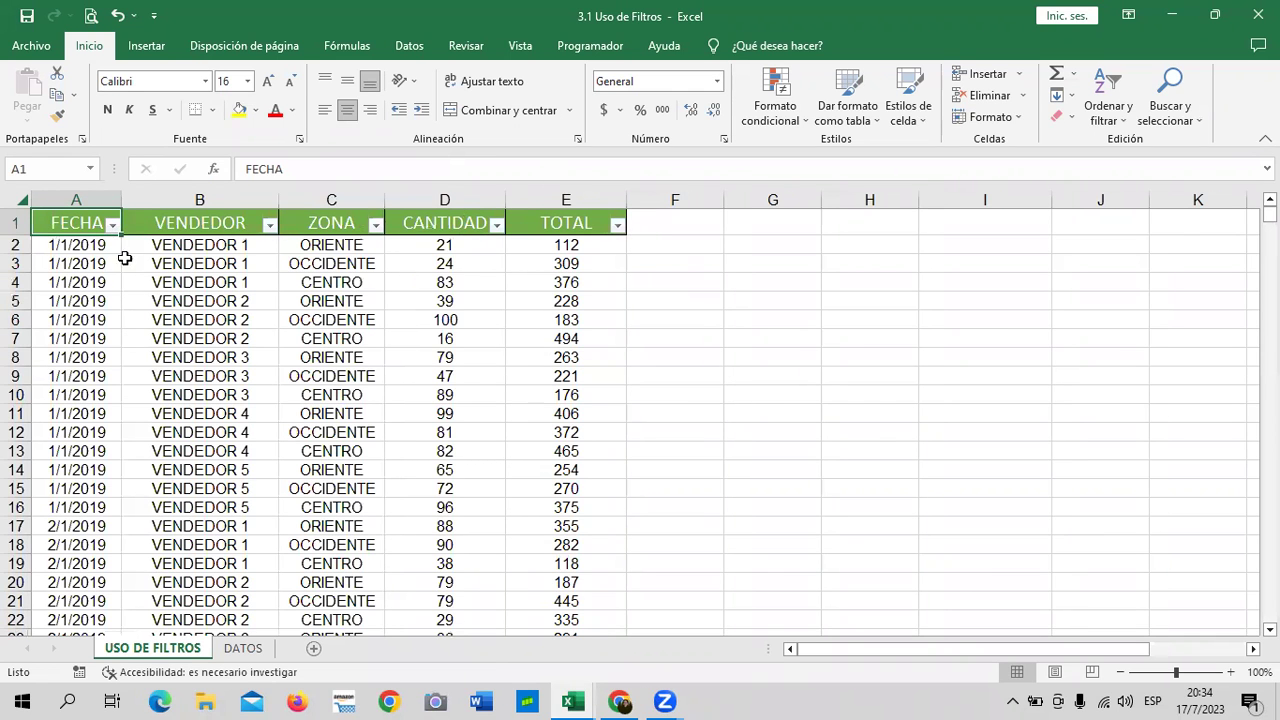
{"action": "left_click", "coordinate": [112, 224]}
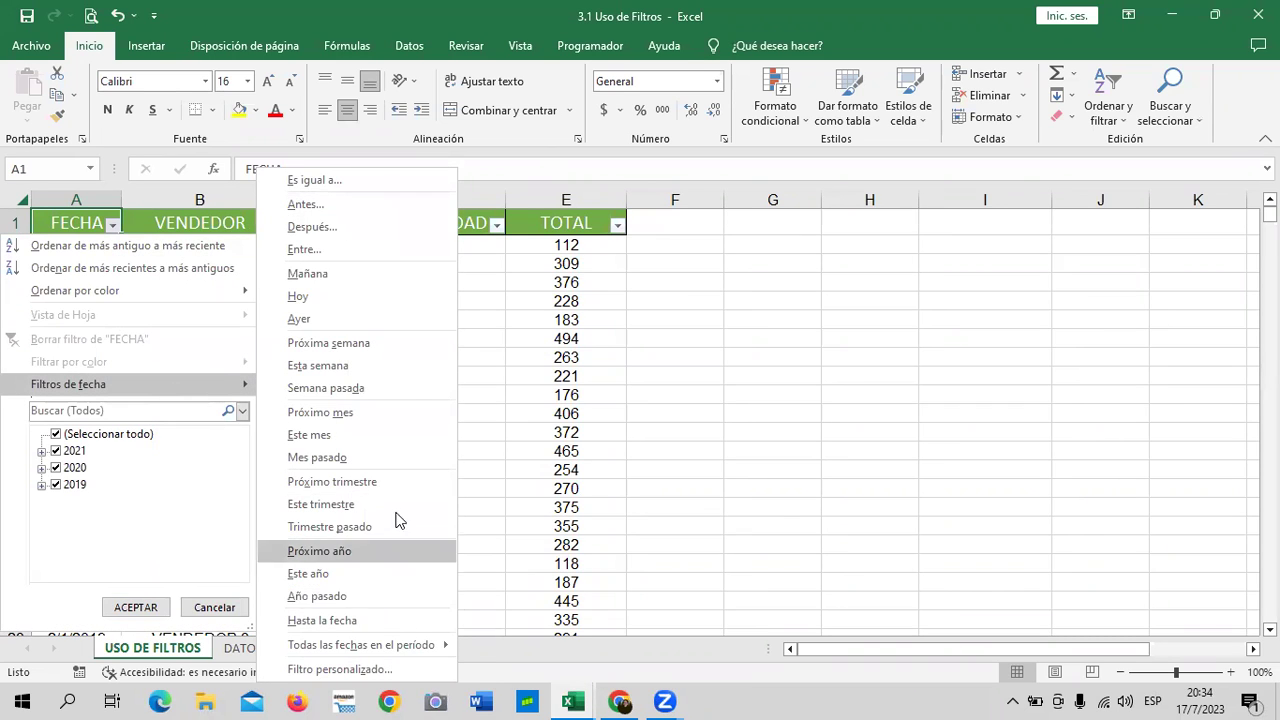
{"action": "left_click", "coordinate": [380, 621]}
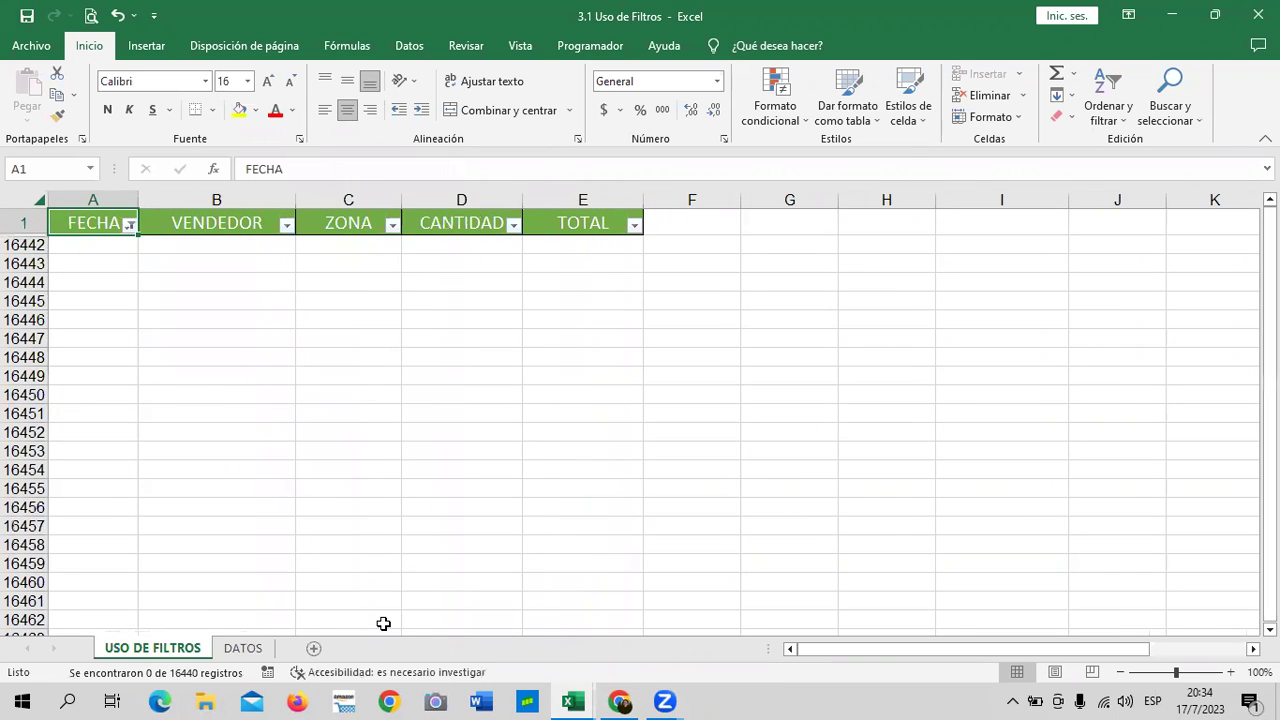
{"action": "scroll", "coordinate": [218, 402], "scroll_direction": "down", "scroll_amount": 7}
{"action": "scroll", "coordinate": [218, 402], "scroll_direction": "down", "scroll_amount": 8}
{"action": "scroll", "coordinate": [218, 402], "scroll_direction": "down", "scroll_amount": 8}
{"action": "scroll", "coordinate": [218, 402], "scroll_direction": "up", "scroll_amount": 14}
{"action": "scroll", "coordinate": [218, 402], "scroll_direction": "up", "scroll_amount": 7}
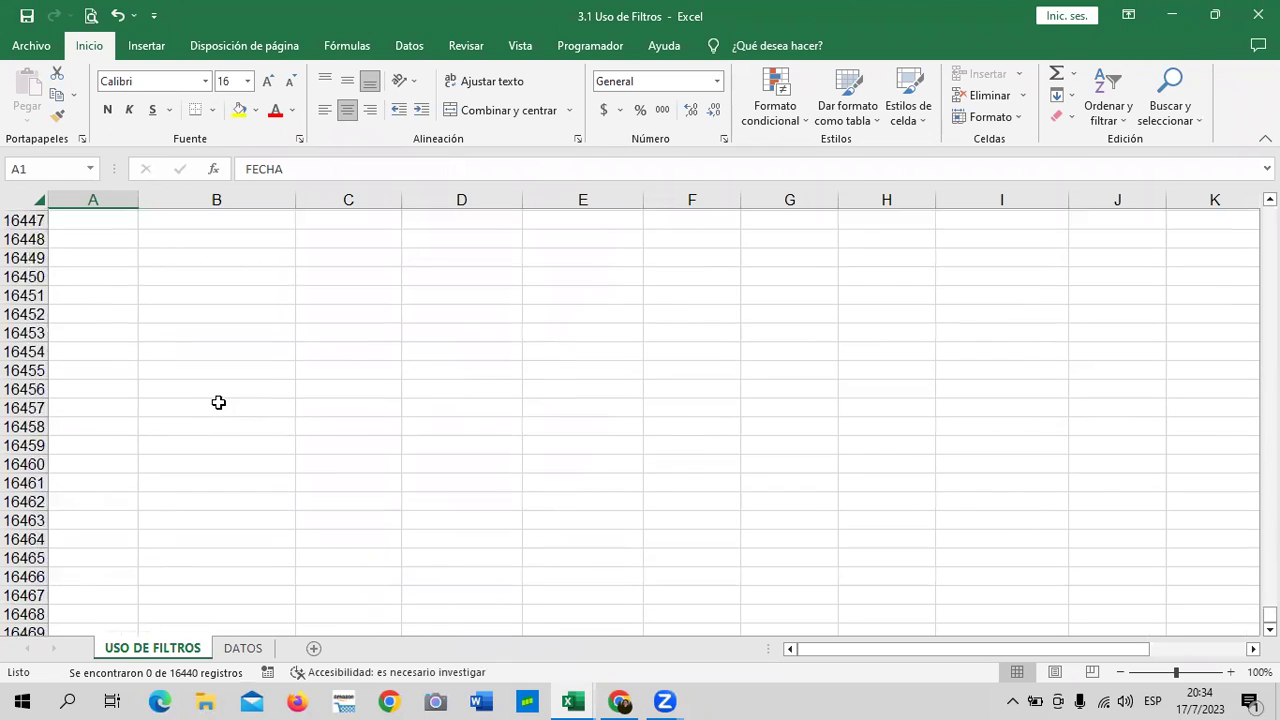
{"action": "scroll", "coordinate": [218, 402], "scroll_direction": "up", "scroll_amount": 2}
{"action": "left_click", "coordinate": [130, 226]}
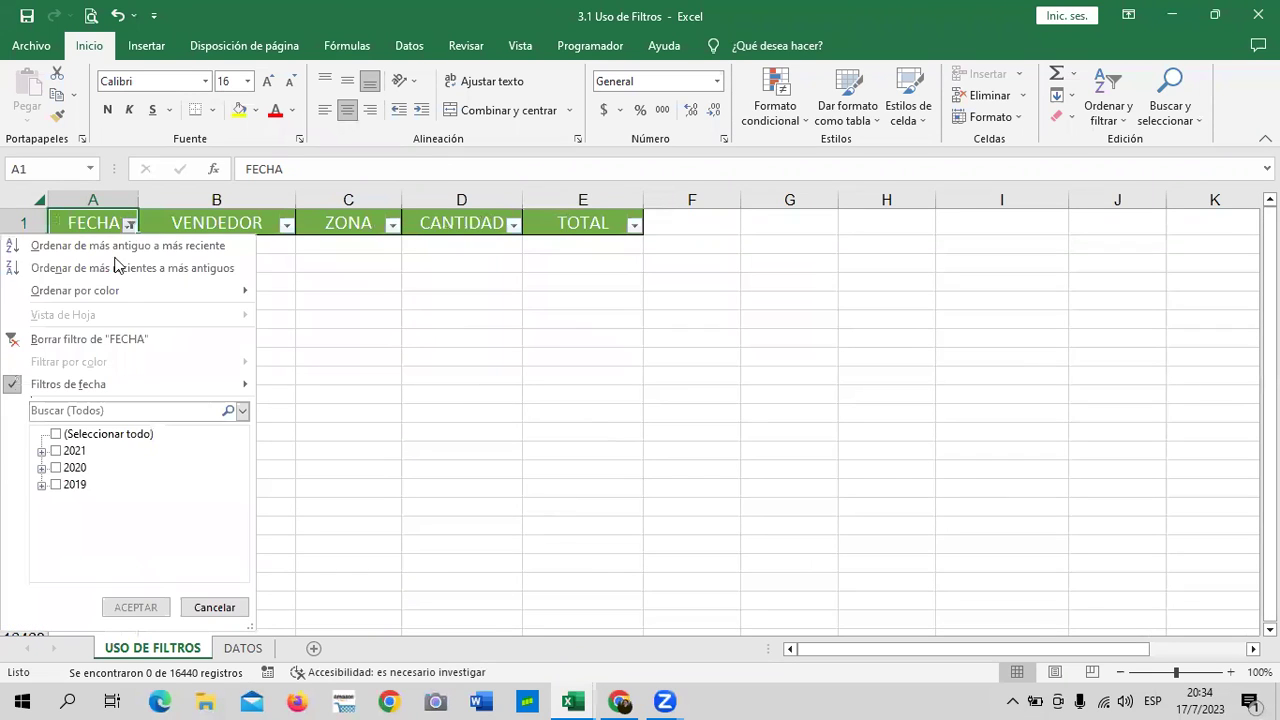
{"action": "left_click", "coordinate": [128, 338]}
{"action": "left_click", "coordinate": [115, 232]}
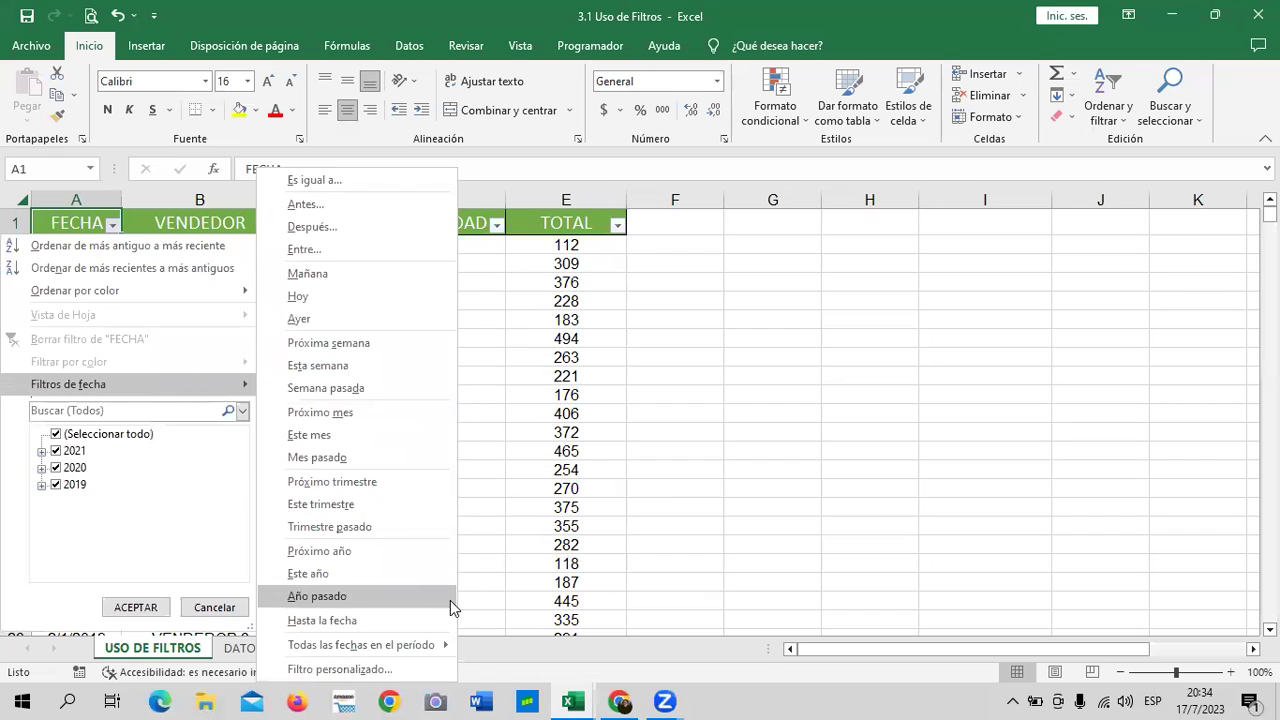
{"action": "mouse_move", "coordinate": [361, 645]}
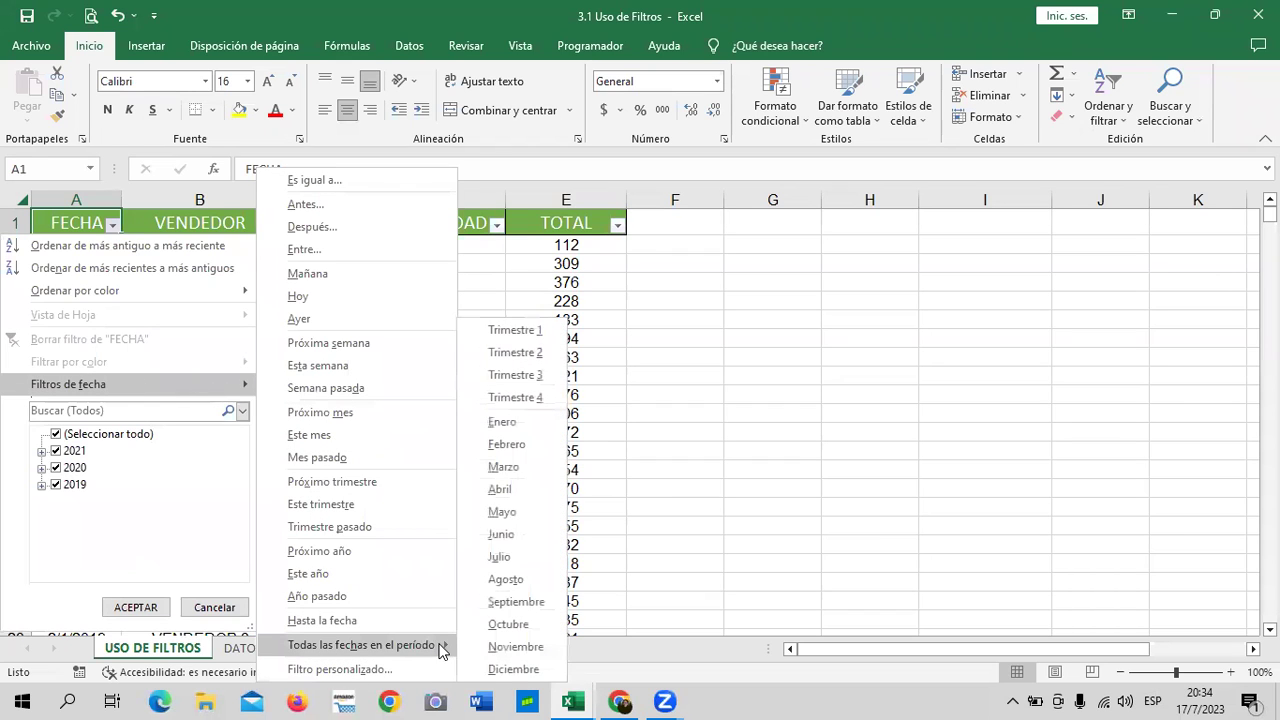
{"action": "left_click", "coordinate": [515, 330]}
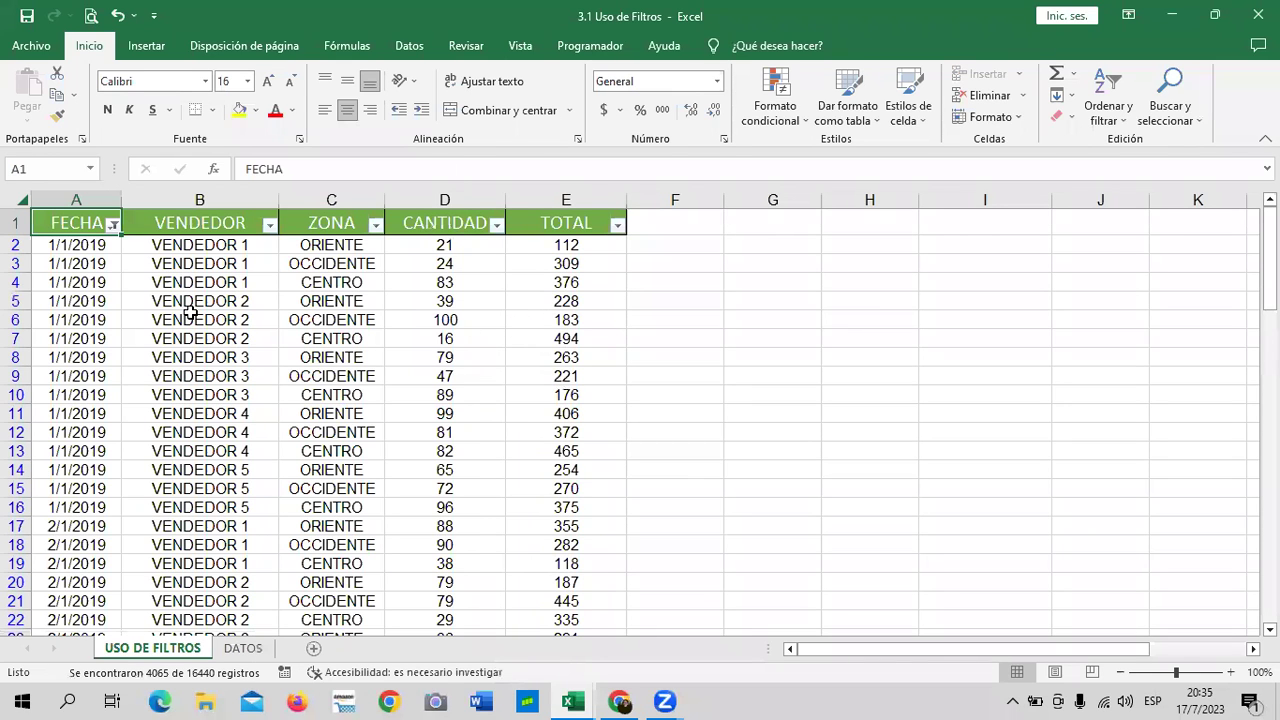
{"action": "scroll", "coordinate": [190, 313], "scroll_direction": "down", "scroll_amount": 3}
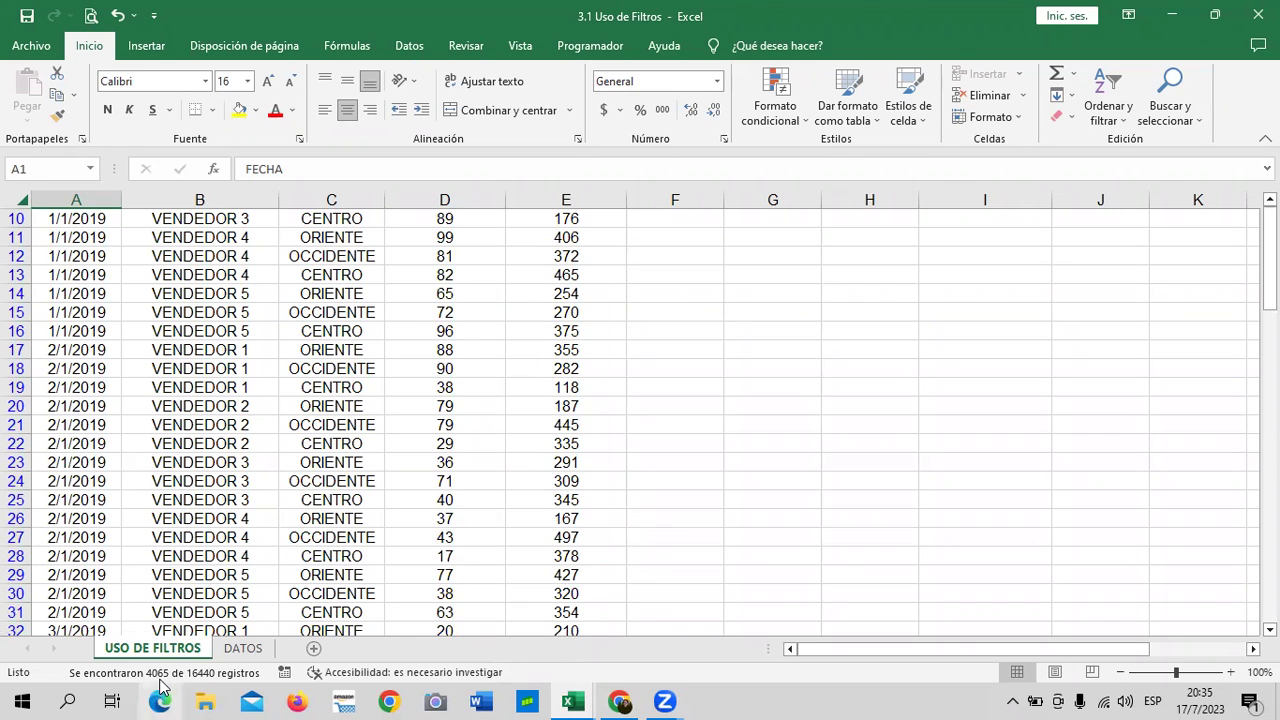
{"action": "scroll", "coordinate": [190, 452], "scroll_direction": "up", "scroll_amount": 2}
{"action": "scroll", "coordinate": [190, 452], "scroll_direction": "up", "scroll_amount": 1}
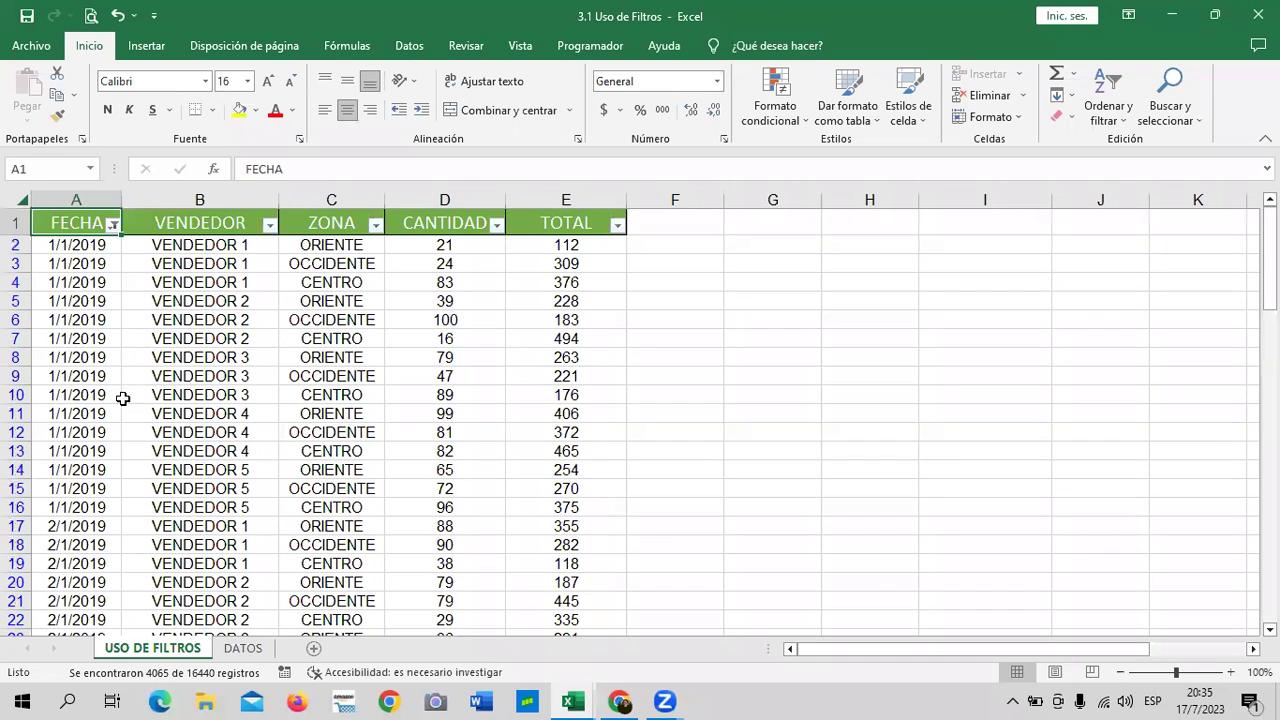
{"action": "left_click", "coordinate": [113, 224]}
{"action": "left_click", "coordinate": [163, 340]}
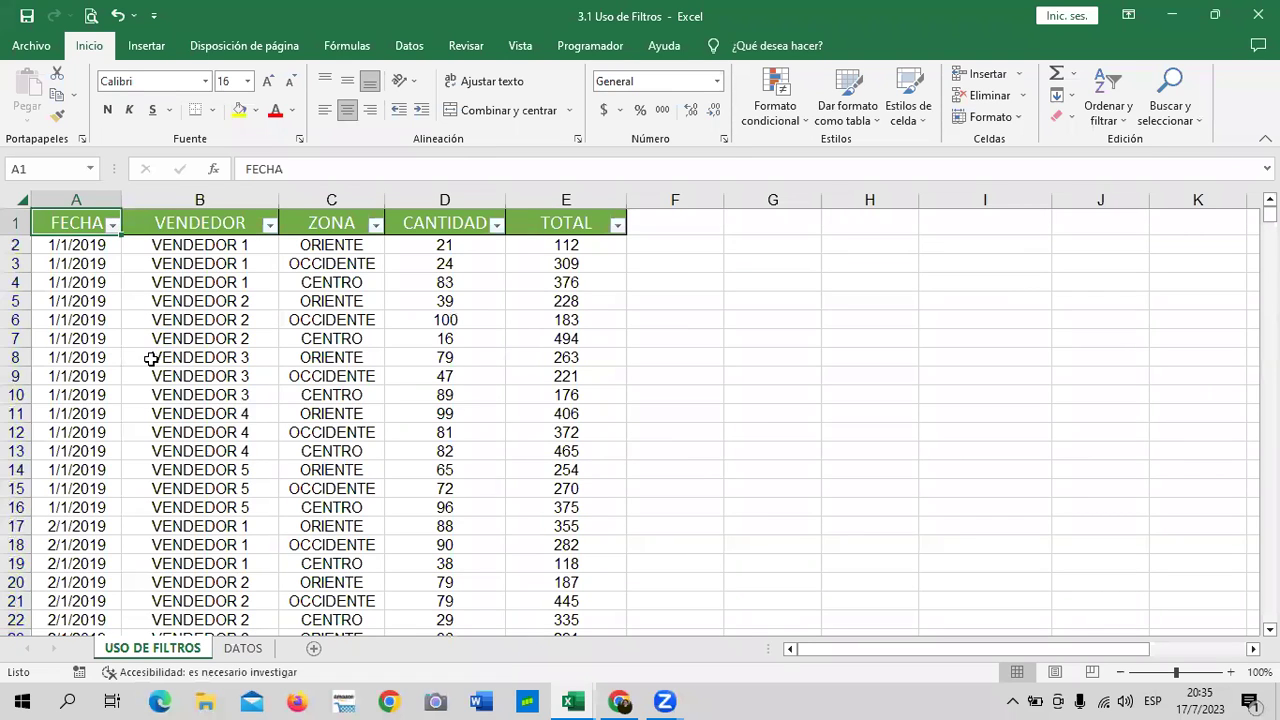
Filter FECHA to February dates and scroll through the filtered rows.
{"action": "left_click", "coordinate": [111, 224]}
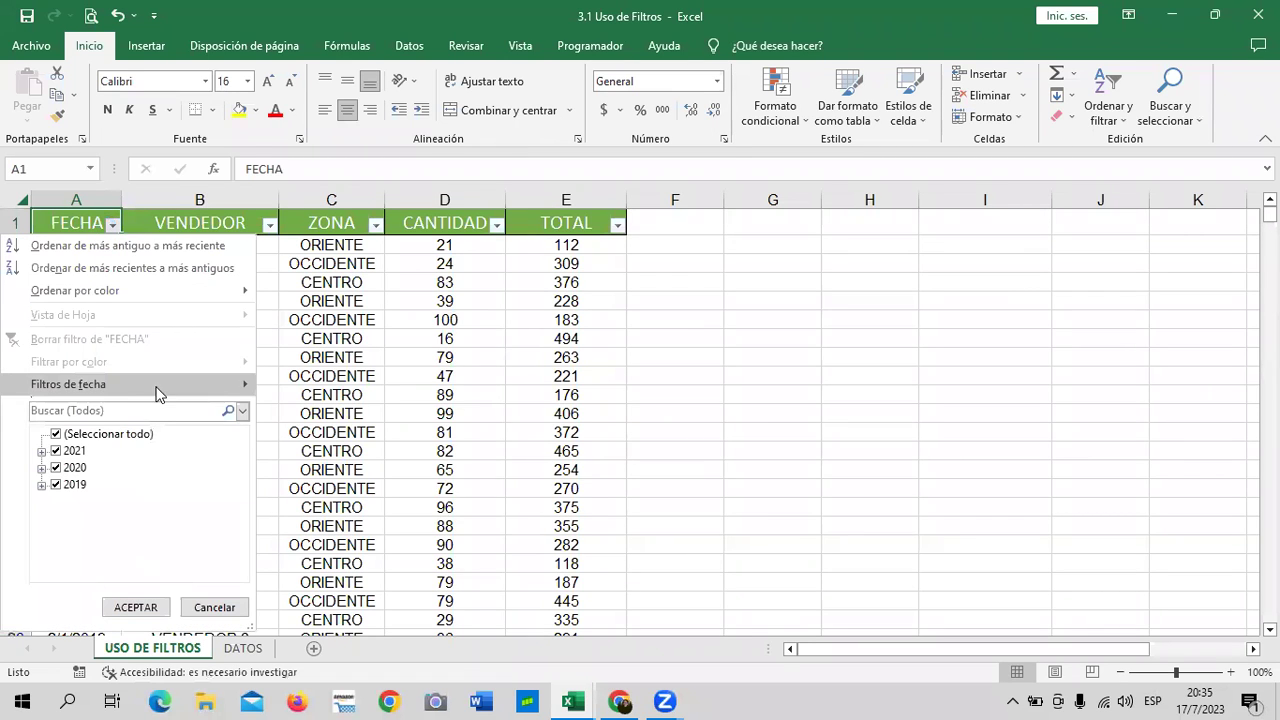
{"action": "mouse_move", "coordinate": [361, 645]}
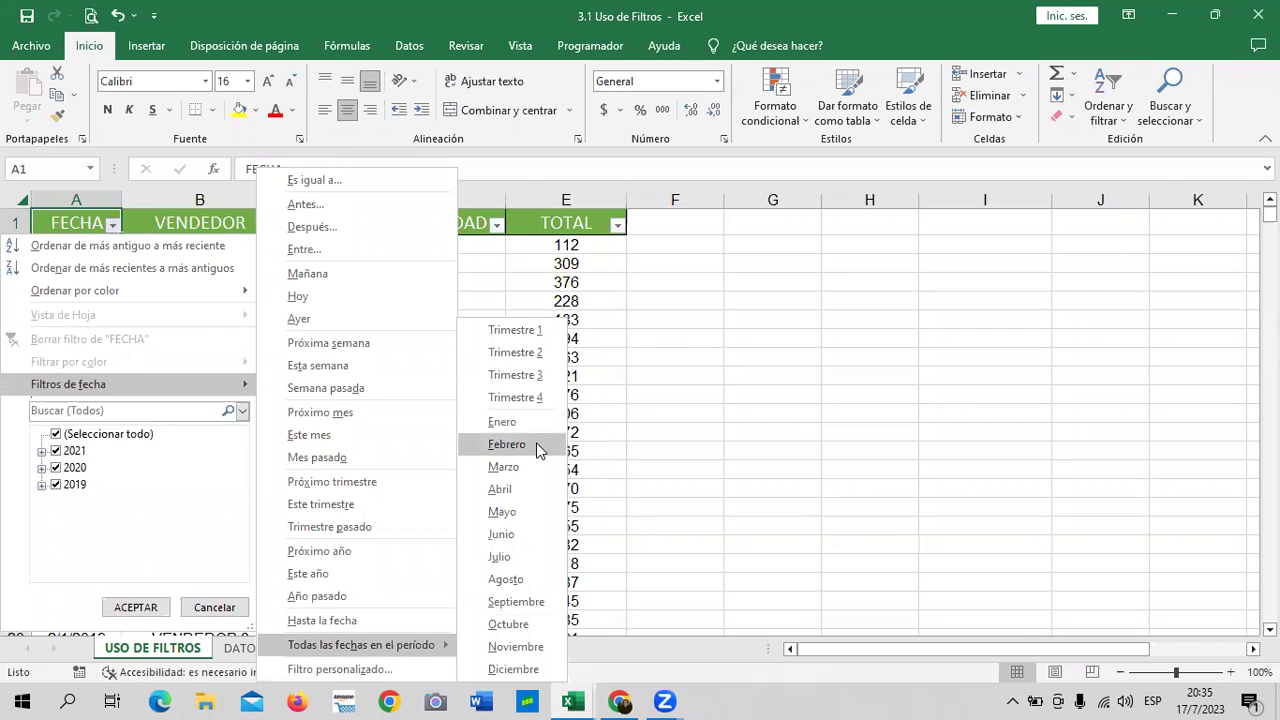
{"action": "left_click", "coordinate": [506, 444]}
{"action": "scroll", "coordinate": [91, 454], "scroll_direction": "down", "scroll_amount": 6}
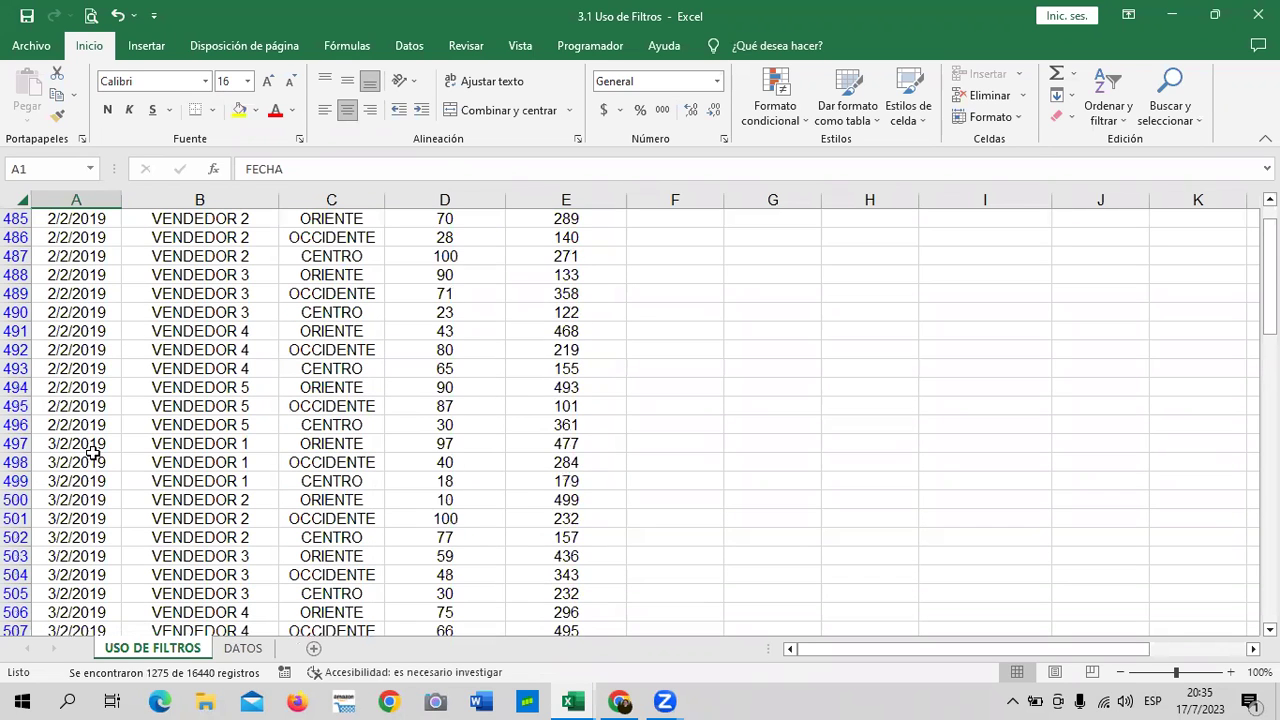
{"action": "scroll", "coordinate": [95, 443], "scroll_direction": "down", "scroll_amount": 6}
{"action": "scroll", "coordinate": [94, 443], "scroll_direction": "down", "scroll_amount": 12}
{"action": "scroll", "coordinate": [94, 455], "scroll_direction": "down", "scroll_amount": 6}
{"action": "scroll", "coordinate": [100, 468], "scroll_direction": "down", "scroll_amount": 7}
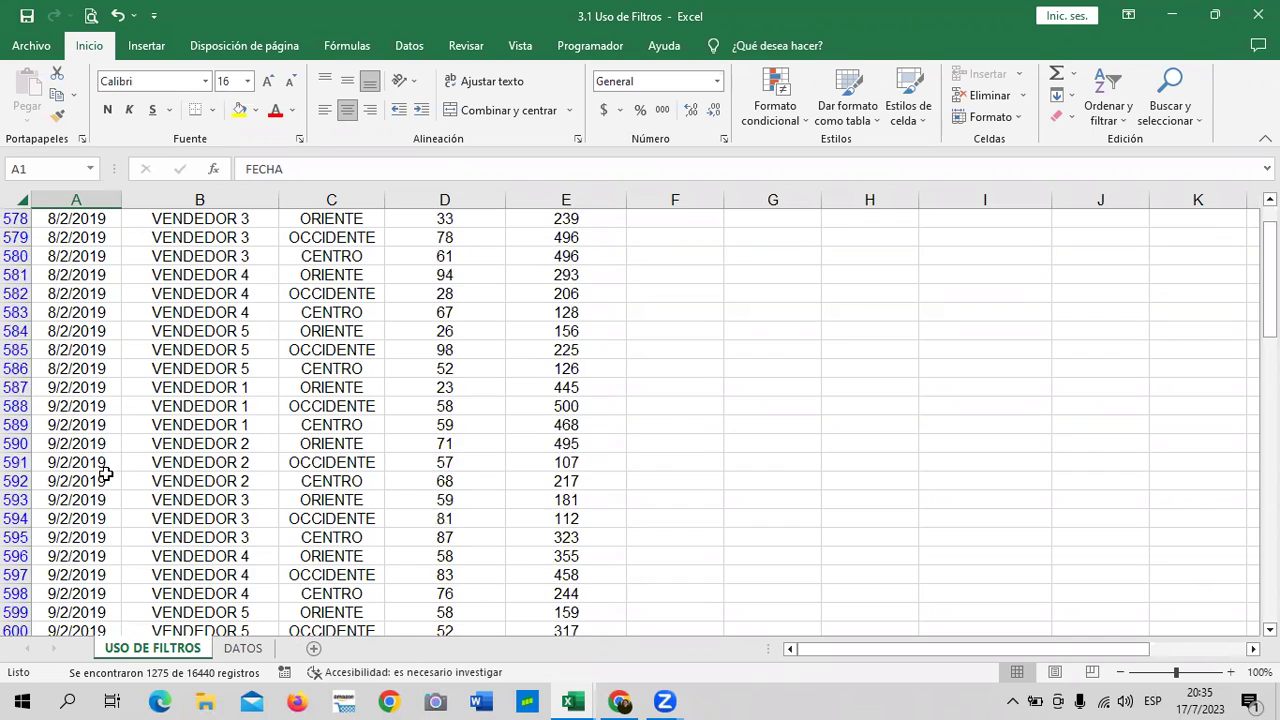
{"action": "scroll", "coordinate": [105, 474], "scroll_direction": "down", "scroll_amount": 6}
{"action": "scroll", "coordinate": [105, 472], "scroll_direction": "down", "scroll_amount": 6}
{"action": "scroll", "coordinate": [105, 471], "scroll_direction": "down", "scroll_amount": 5}
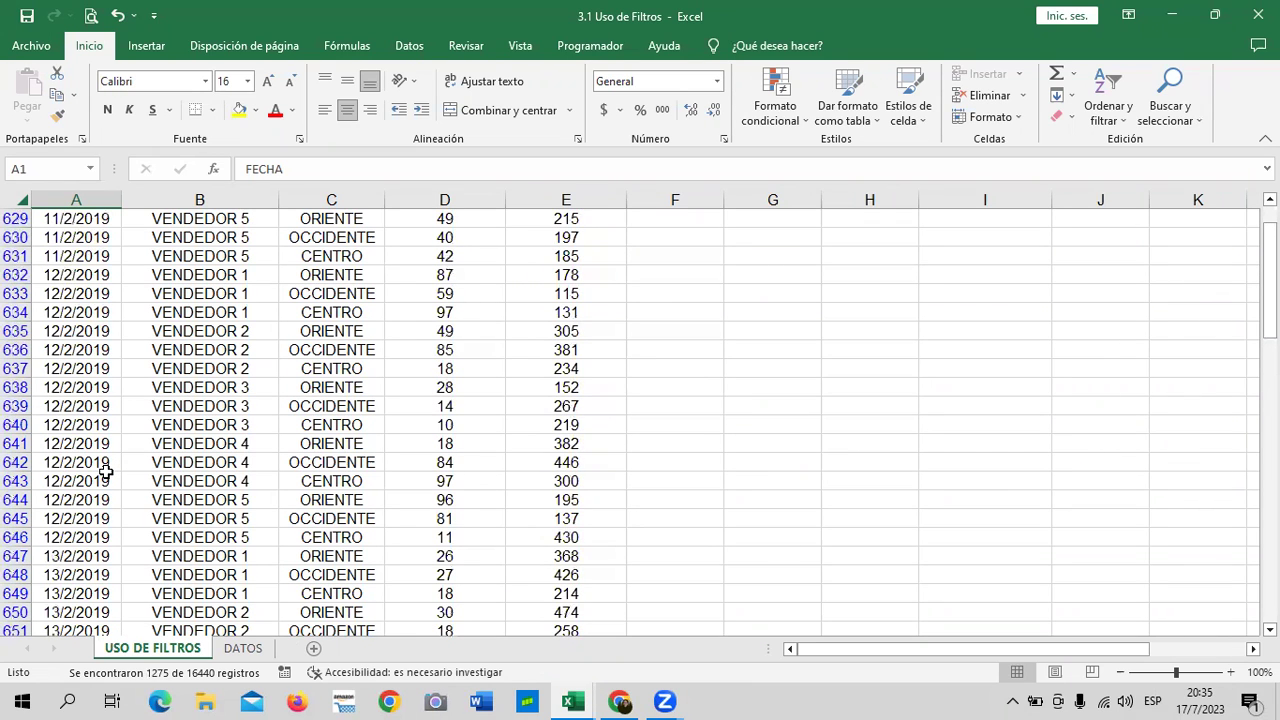
{"action": "scroll", "coordinate": [110, 408], "scroll_direction": "up", "scroll_amount": 7}
{"action": "scroll", "coordinate": [160, 379], "scroll_direction": "up", "scroll_amount": 8}
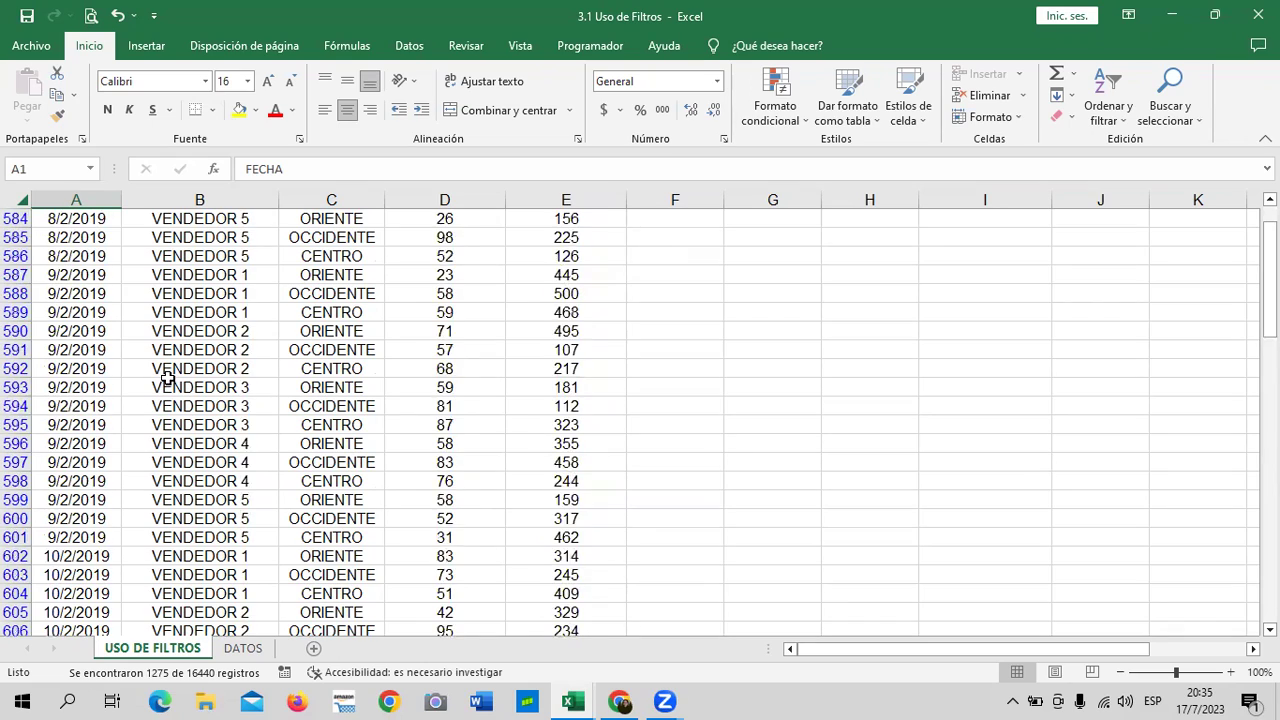
{"action": "scroll", "coordinate": [168, 377], "scroll_direction": "up", "scroll_amount": 10}
{"action": "scroll", "coordinate": [168, 377], "scroll_direction": "up", "scroll_amount": 6}
{"action": "scroll", "coordinate": [169, 376], "scroll_direction": "up", "scroll_amount": 11}
{"action": "scroll", "coordinate": [171, 375], "scroll_direction": "up", "scroll_amount": 3}
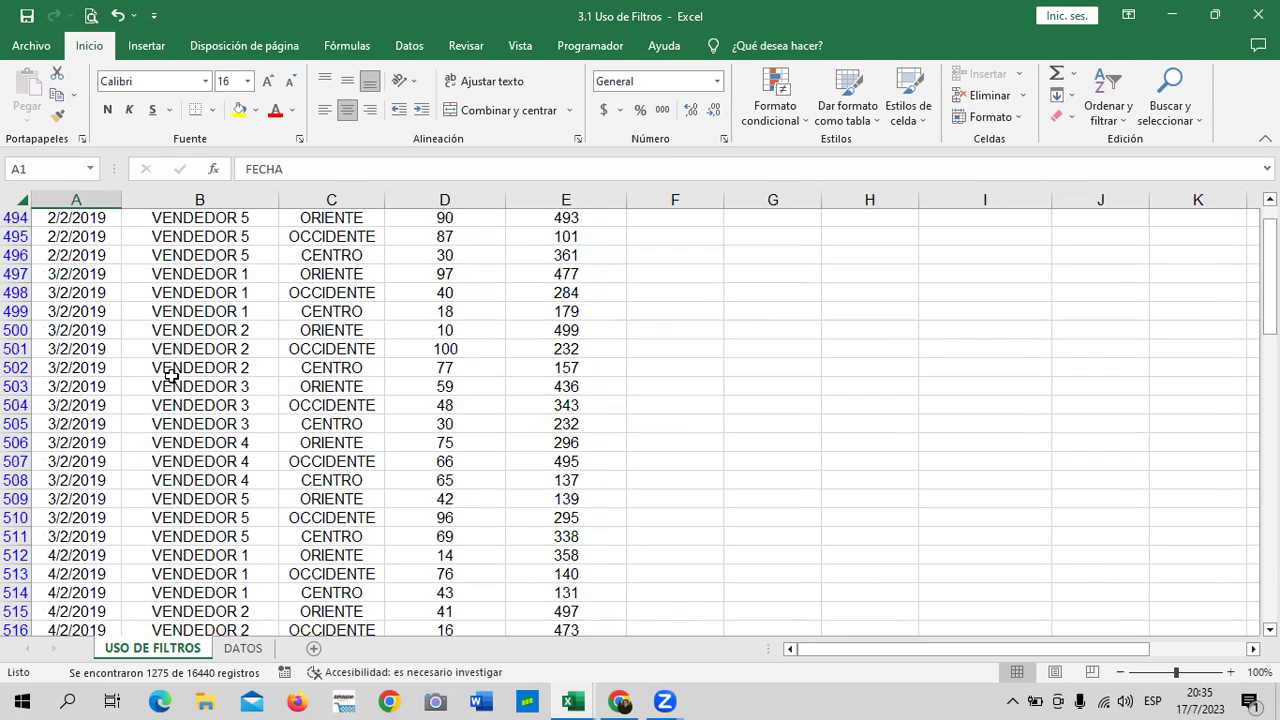
{"action": "scroll", "coordinate": [240, 377], "scroll_direction": "up", "scroll_amount": 6}
{"action": "left_click_drag", "start_coordinate": [1268, 300], "coordinate": [1268, 290]}
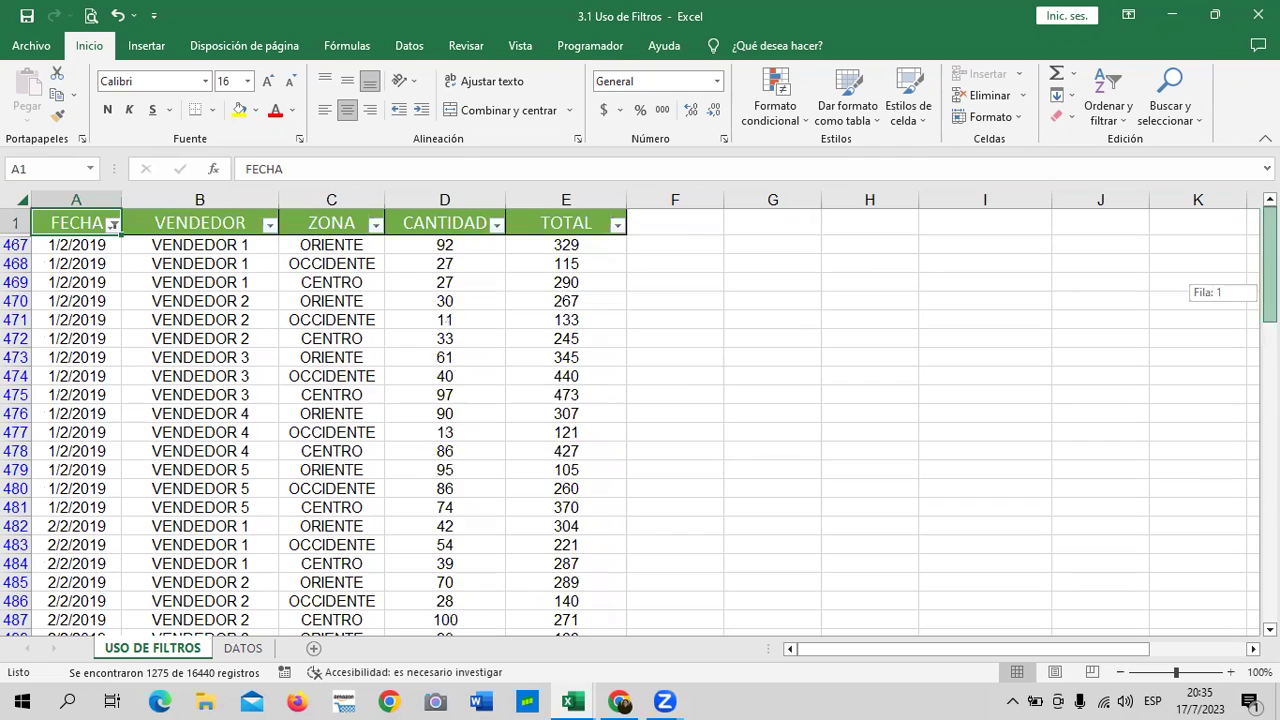
Clear the FECHA filter, apply a Hasta la fecha year-to-date filter, then remove it.
{"action": "left_click", "coordinate": [113, 223]}
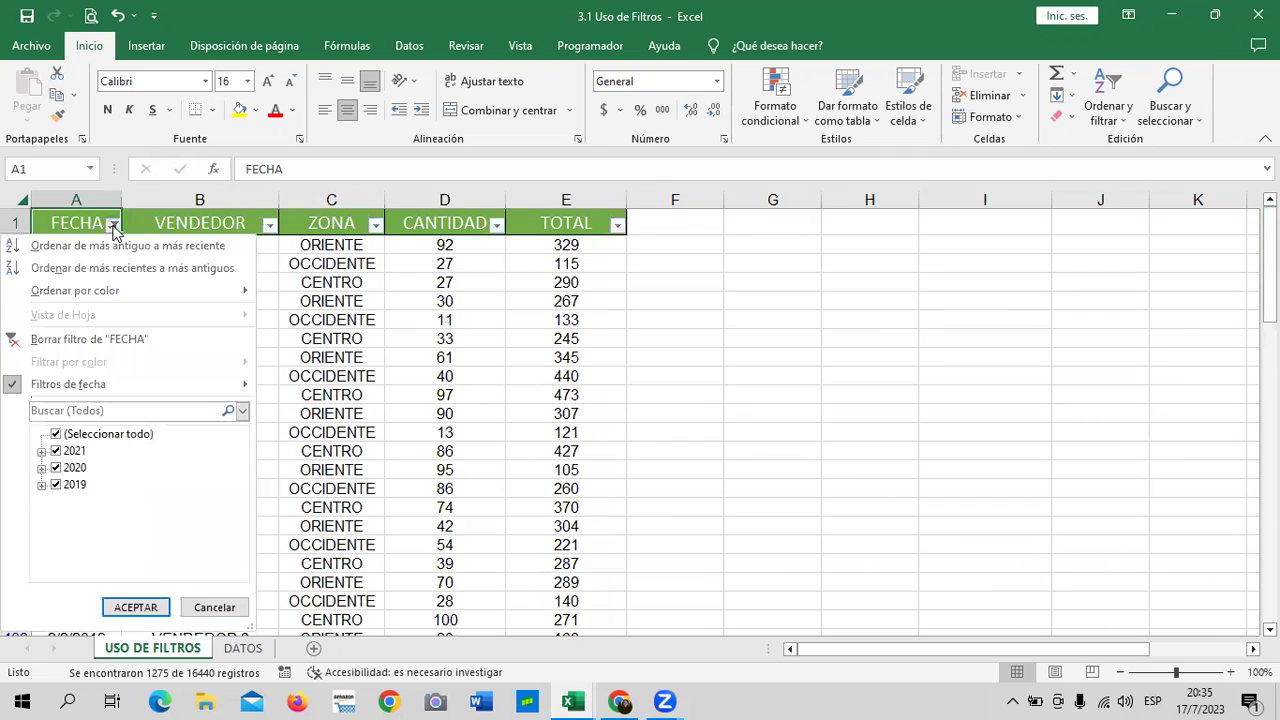
{"action": "left_click", "coordinate": [169, 383]}
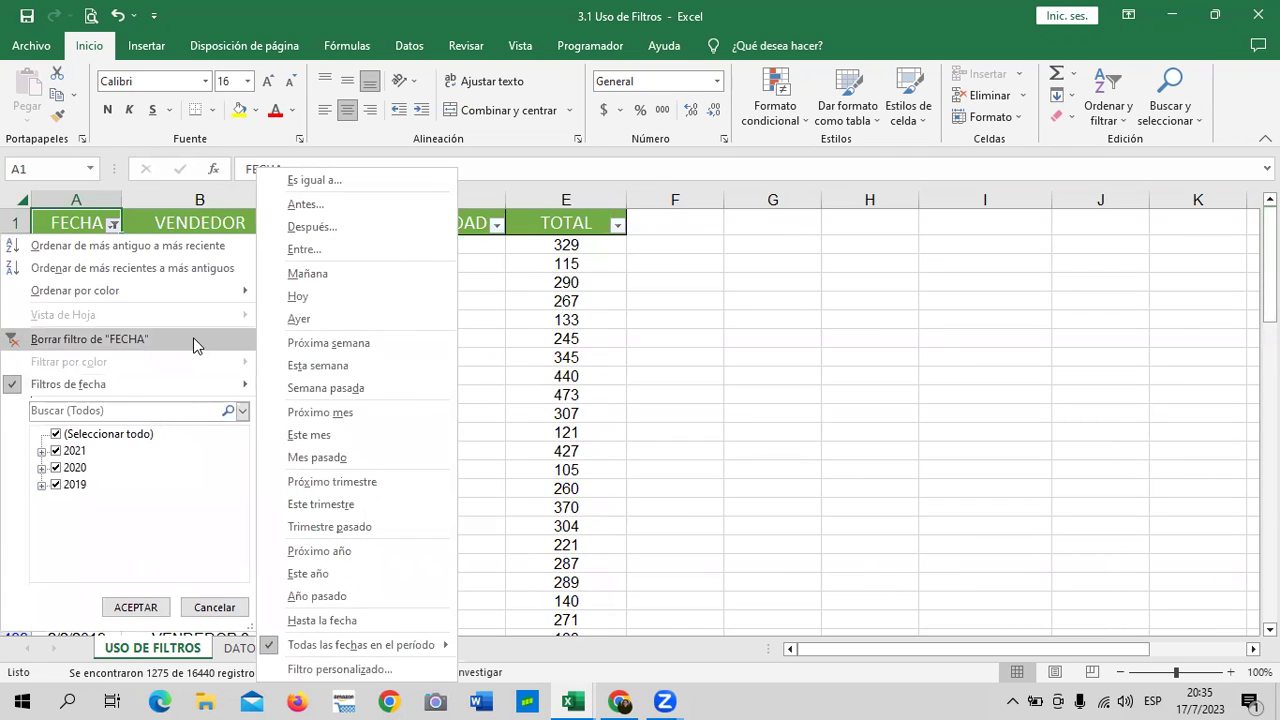
{"action": "left_click", "coordinate": [193, 345]}
{"action": "left_click", "coordinate": [113, 223]}
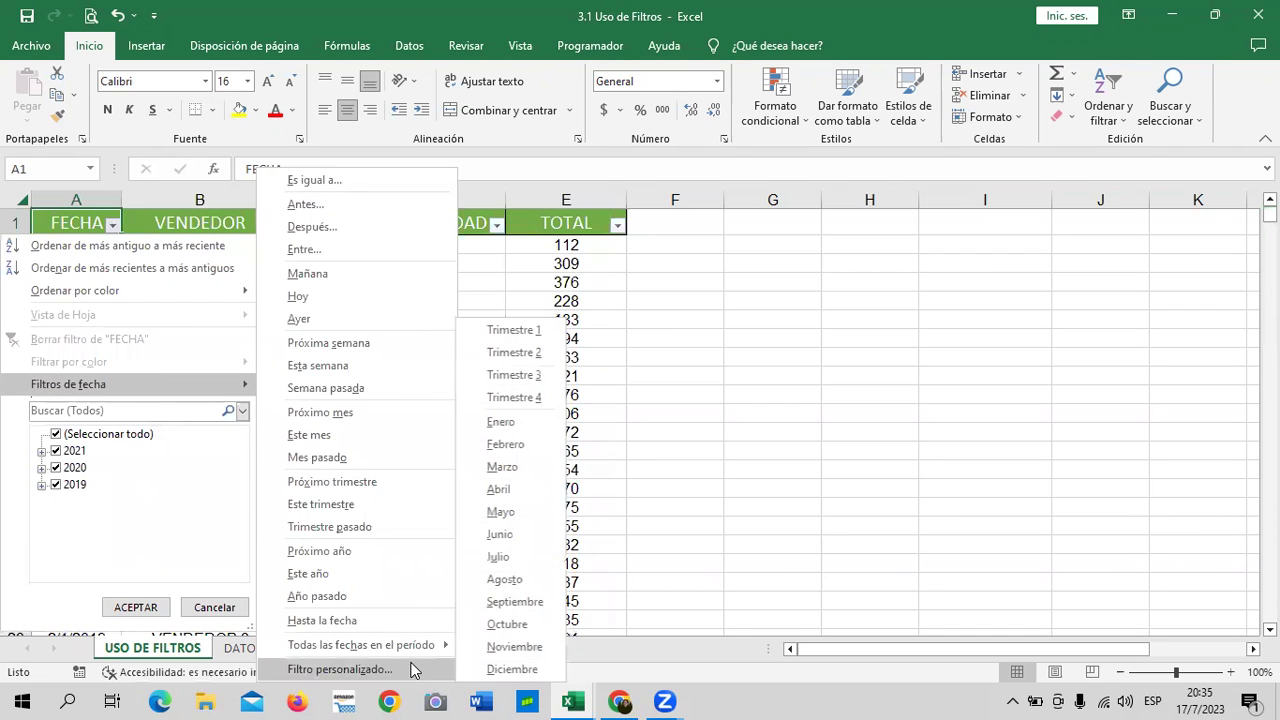
{"action": "left_click", "coordinate": [397, 620]}
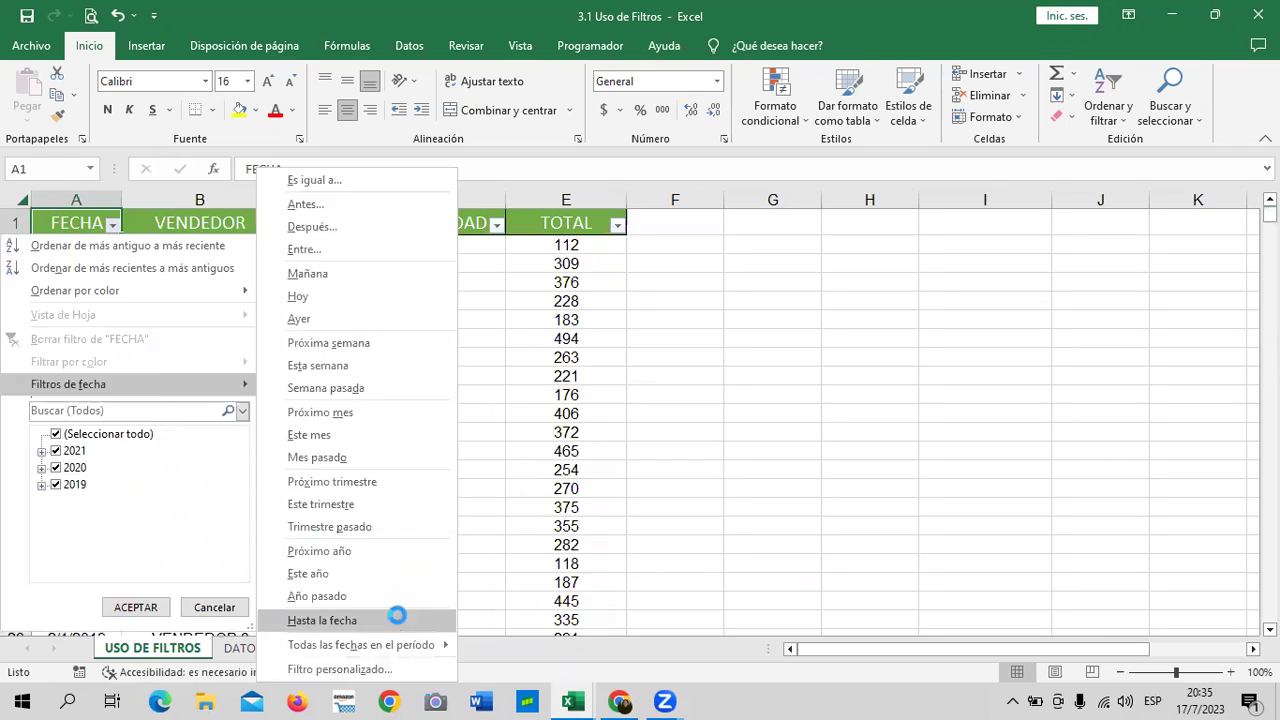
{"action": "left_click", "coordinate": [130, 226]}
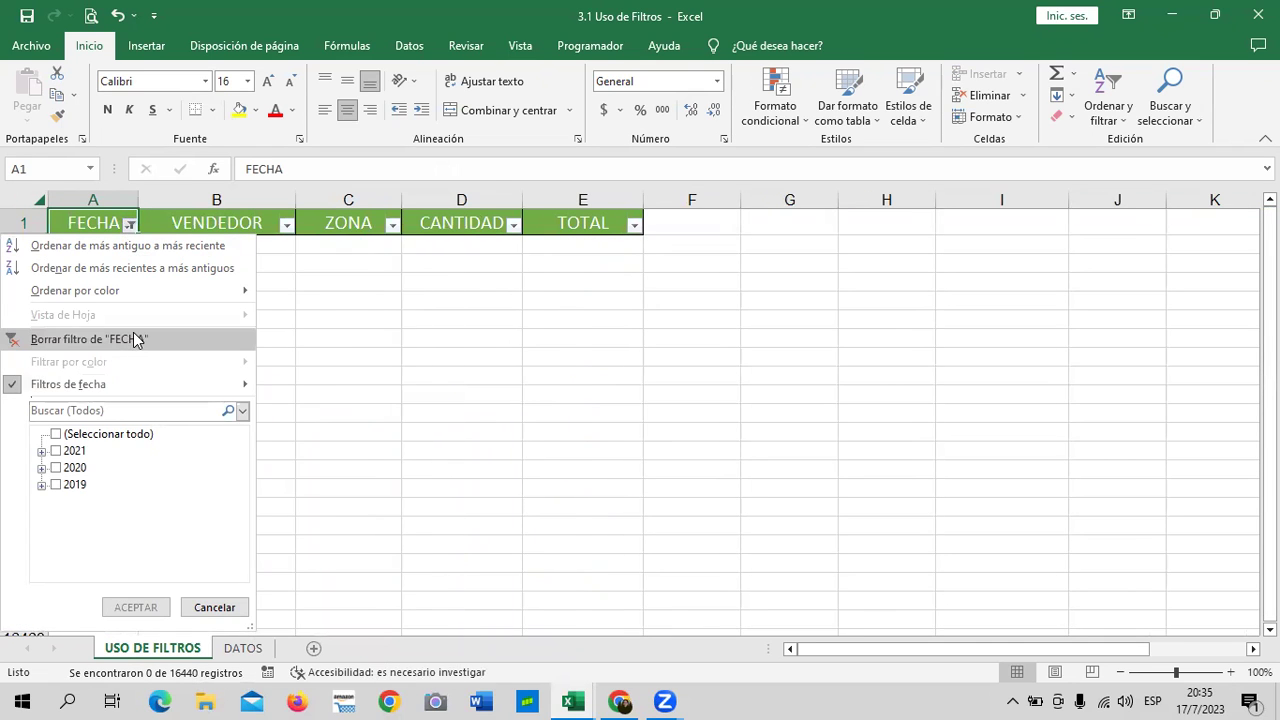
{"action": "left_click", "coordinate": [135, 341]}
Open the Filtro personalizado custom date condition for FECHA from Filtros de fecha.
{"action": "left_click", "coordinate": [112, 223]}
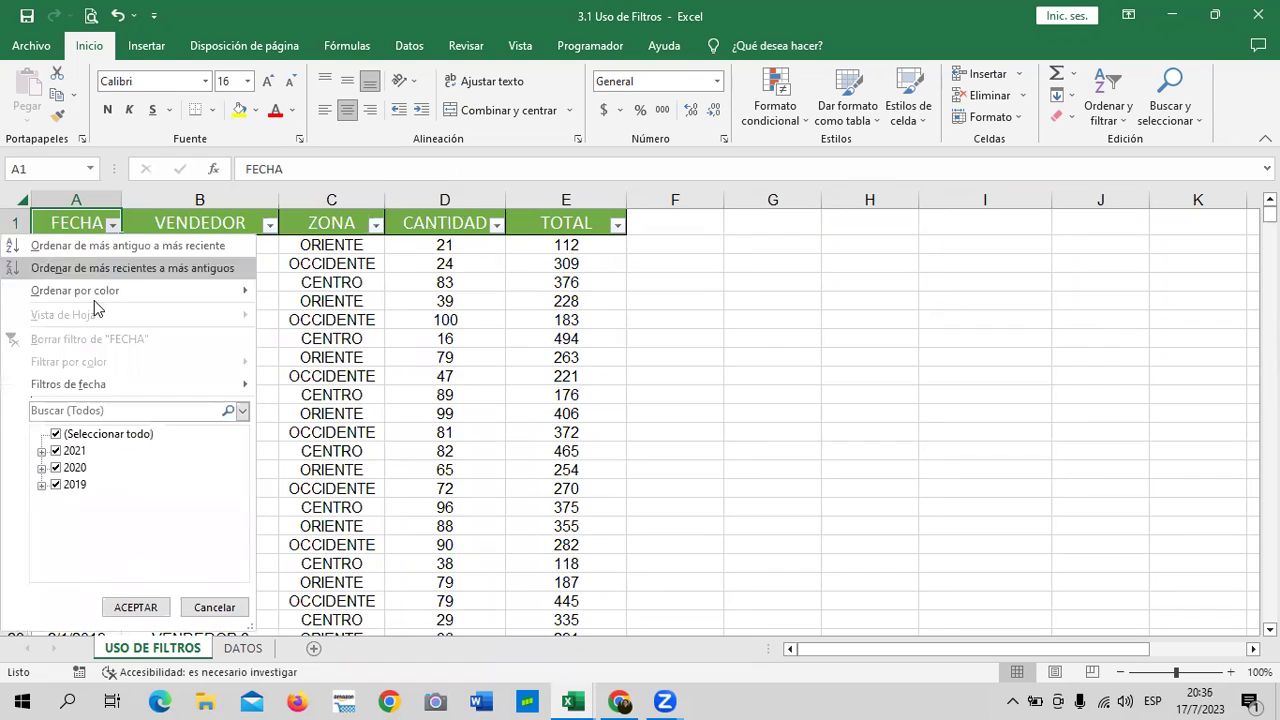
{"action": "left_click", "coordinate": [100, 384]}
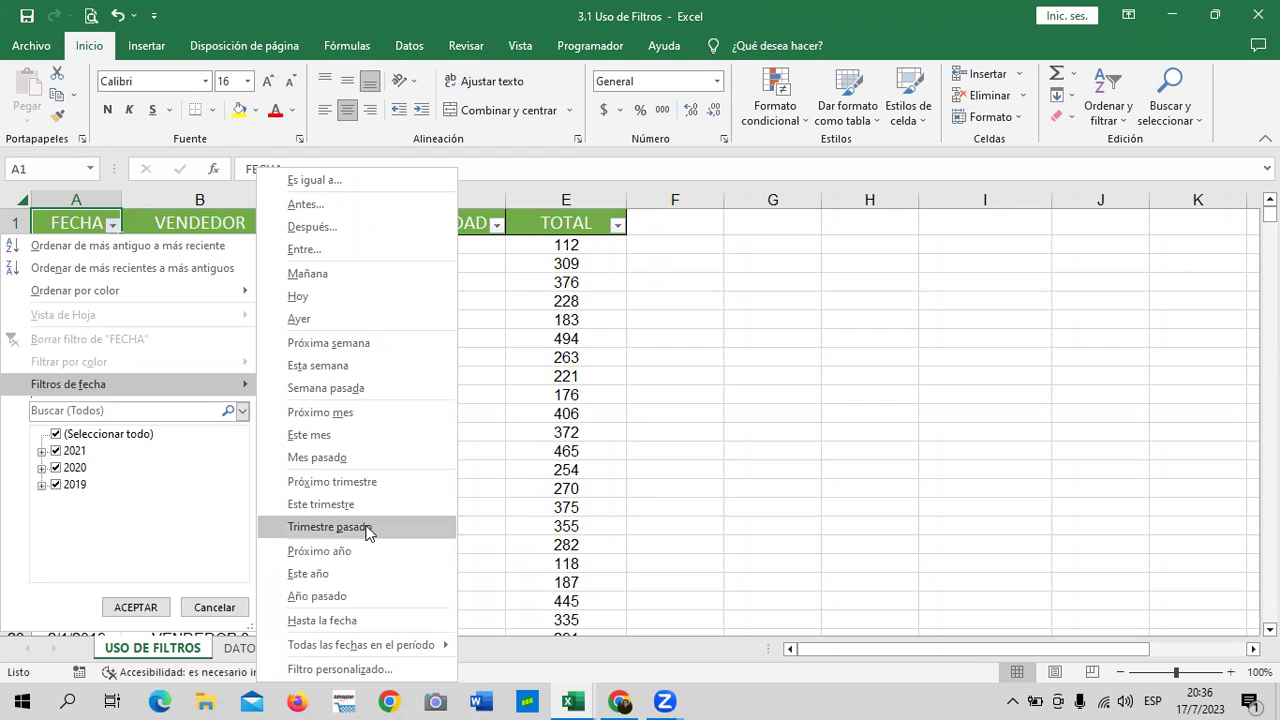
{"action": "left_click", "coordinate": [365, 181]}
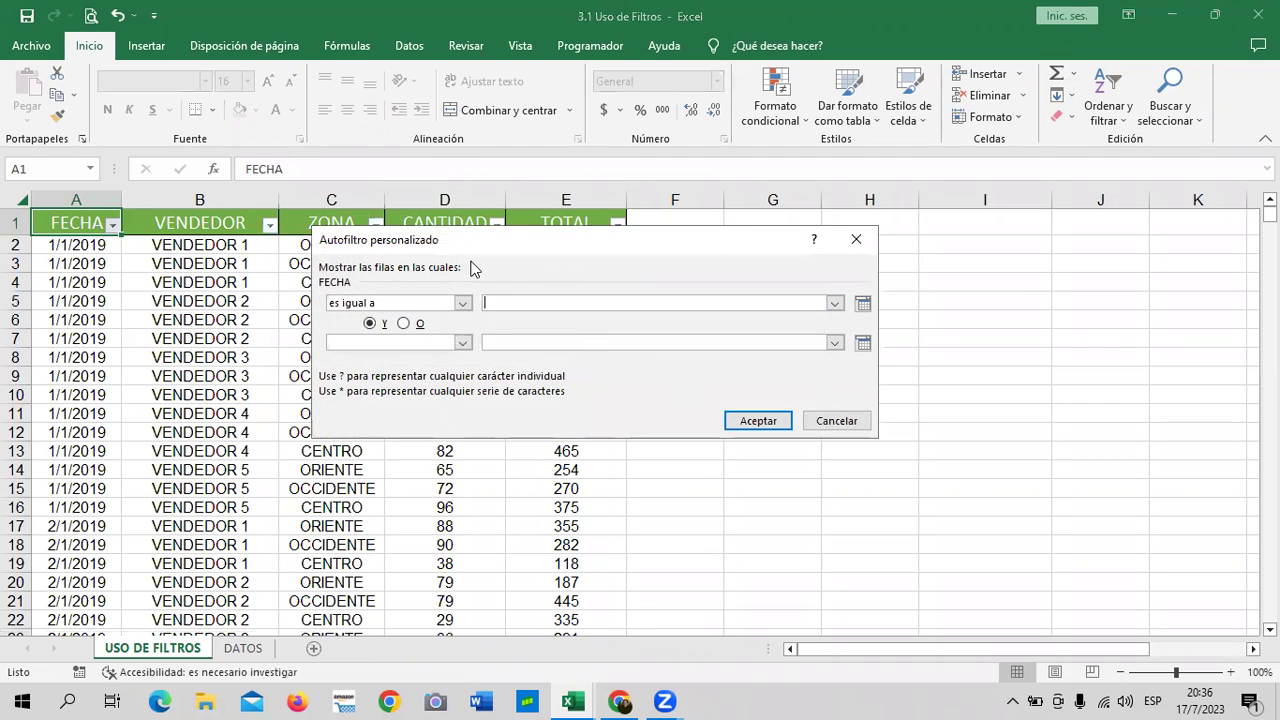
Open the date picker and step the calendar back to early 2021.
{"action": "left_click", "coordinate": [863, 304]}
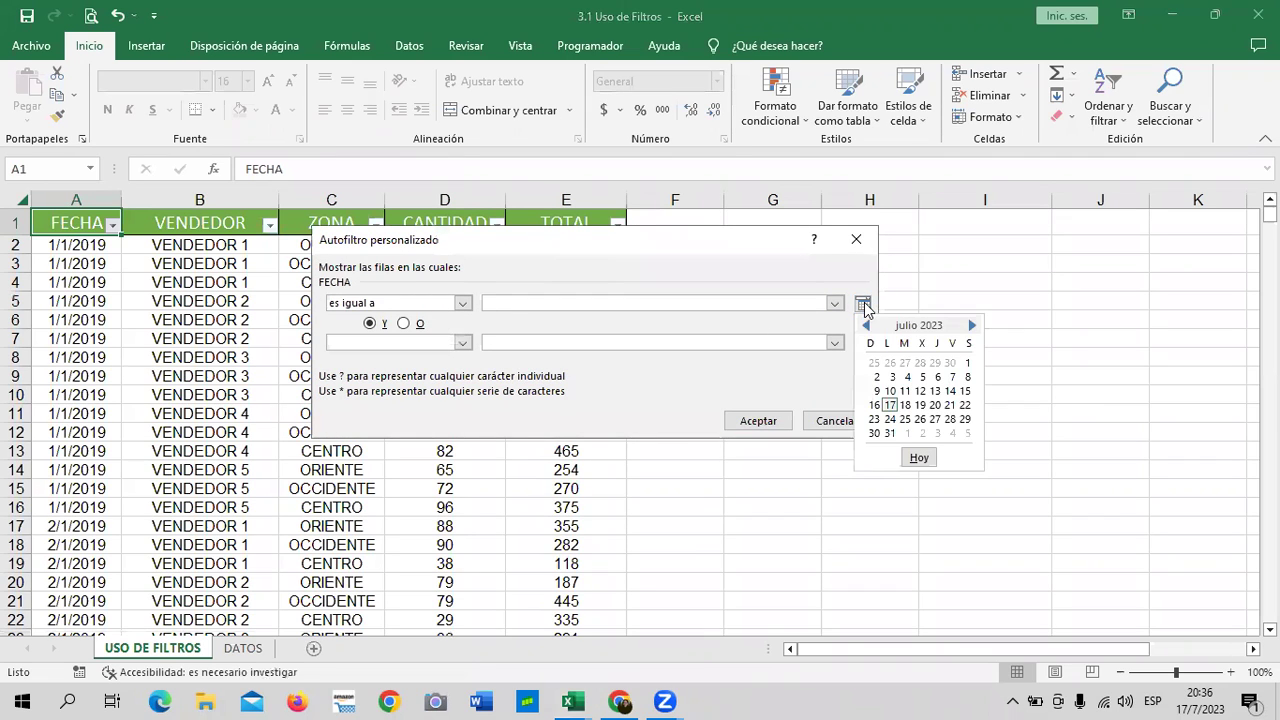
{"action": "left_click", "coordinate": [868, 327]}
{"action": "left_click", "coordinate": [867, 326]}
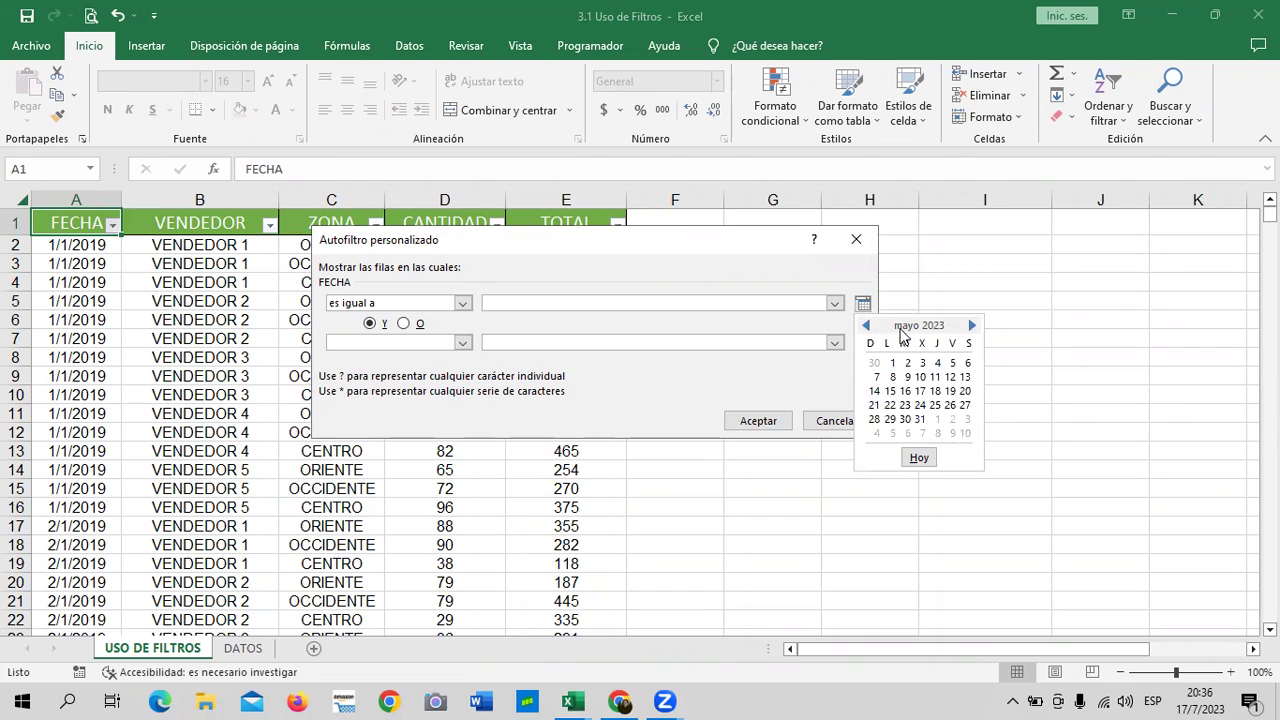
{"action": "left_click", "coordinate": [867, 326]}
{"action": "left_click", "coordinate": [867, 326]}
{"action": "left_click", "coordinate": [867, 326]}
{"action": "left_click", "coordinate": [867, 326]}
{"action": "left_click", "coordinate": [867, 326]}
{"action": "left_click", "coordinate": [867, 326]}
{"action": "left_click", "coordinate": [867, 326]}
{"action": "left_click", "coordinate": [867, 326]}
{"action": "left_click", "coordinate": [867, 326]}
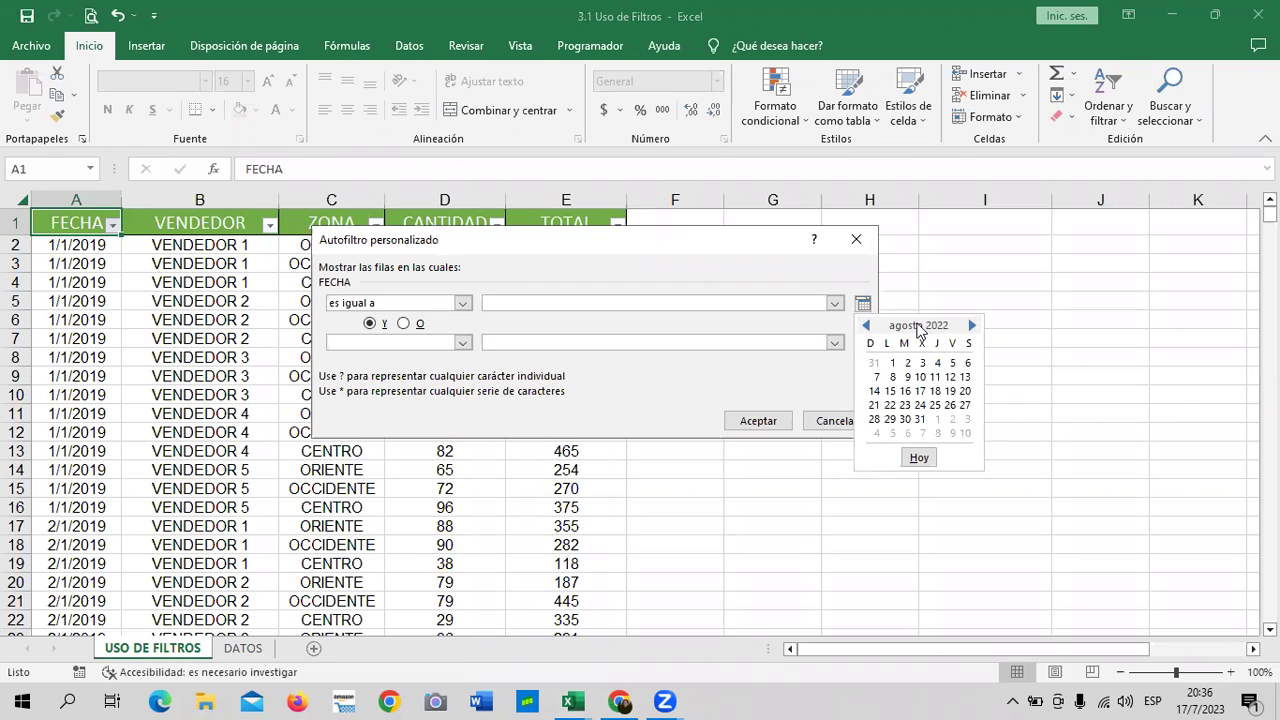
{"action": "left_click", "coordinate": [867, 326]}
{"action": "left_click", "coordinate": [867, 326]}
{"action": "left_click", "coordinate": [867, 326]}
{"action": "left_click", "coordinate": [867, 326]}
{"action": "left_click", "coordinate": [867, 326]}
{"action": "left_click", "coordinate": [867, 326]}
{"action": "left_click", "coordinate": [867, 326]}
{"action": "left_click", "coordinate": [867, 326]}
{"action": "left_click", "coordinate": [867, 326]}
{"action": "left_click", "coordinate": [867, 326]}
{"action": "left_click", "coordinate": [867, 326]}
{"action": "left_click", "coordinate": [867, 326]}
{"action": "left_click", "coordinate": [867, 326]}
{"action": "left_click", "coordinate": [867, 326]}
{"action": "left_click", "coordinate": [867, 326]}
{"action": "left_click", "coordinate": [867, 326]}
{"action": "left_click", "coordinate": [867, 326]}
{"action": "left_click", "coordinate": [867, 326]}
{"action": "left_click", "coordinate": [867, 326]}
{"action": "left_click", "coordinate": [867, 326]}
Continue back to septiembre 2019, pick 25/9/2019 and apply the FECHA filter.
{"action": "left_click", "coordinate": [867, 326]}
{"action": "left_click", "coordinate": [867, 326]}
{"action": "left_click", "coordinate": [867, 326]}
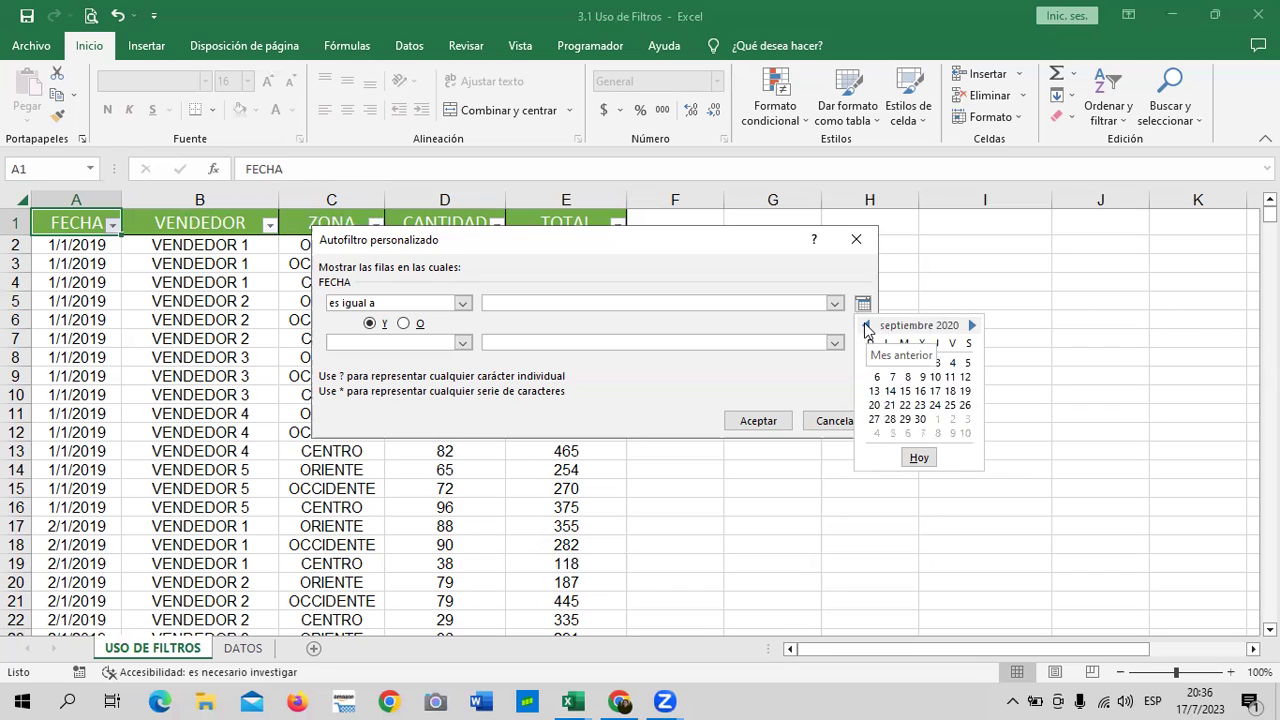
{"action": "double_click", "coordinate": [867, 326]}
{"action": "left_click", "coordinate": [867, 326]}
{"action": "double_click", "coordinate": [867, 326]}
{"action": "left_click", "coordinate": [867, 326]}
{"action": "left_click", "coordinate": [867, 326]}
{"action": "double_click", "coordinate": [867, 326]}
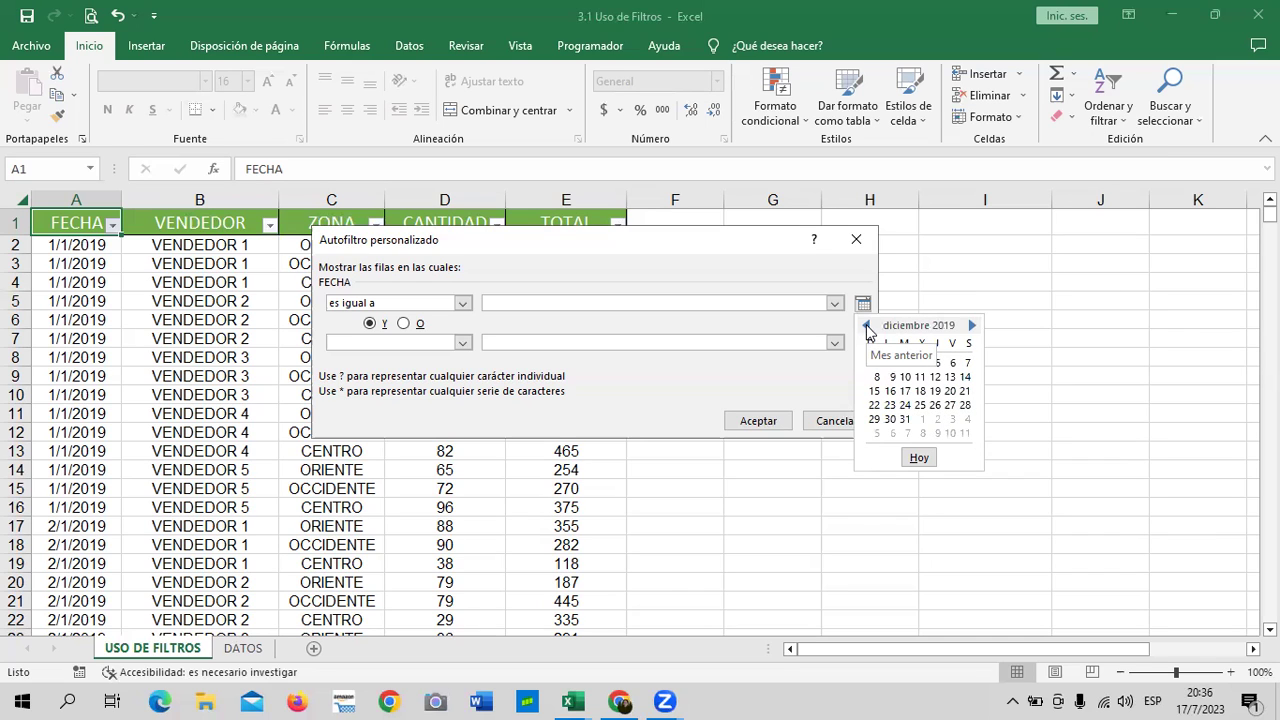
{"action": "left_click", "coordinate": [867, 326]}
{"action": "double_click", "coordinate": [867, 326]}
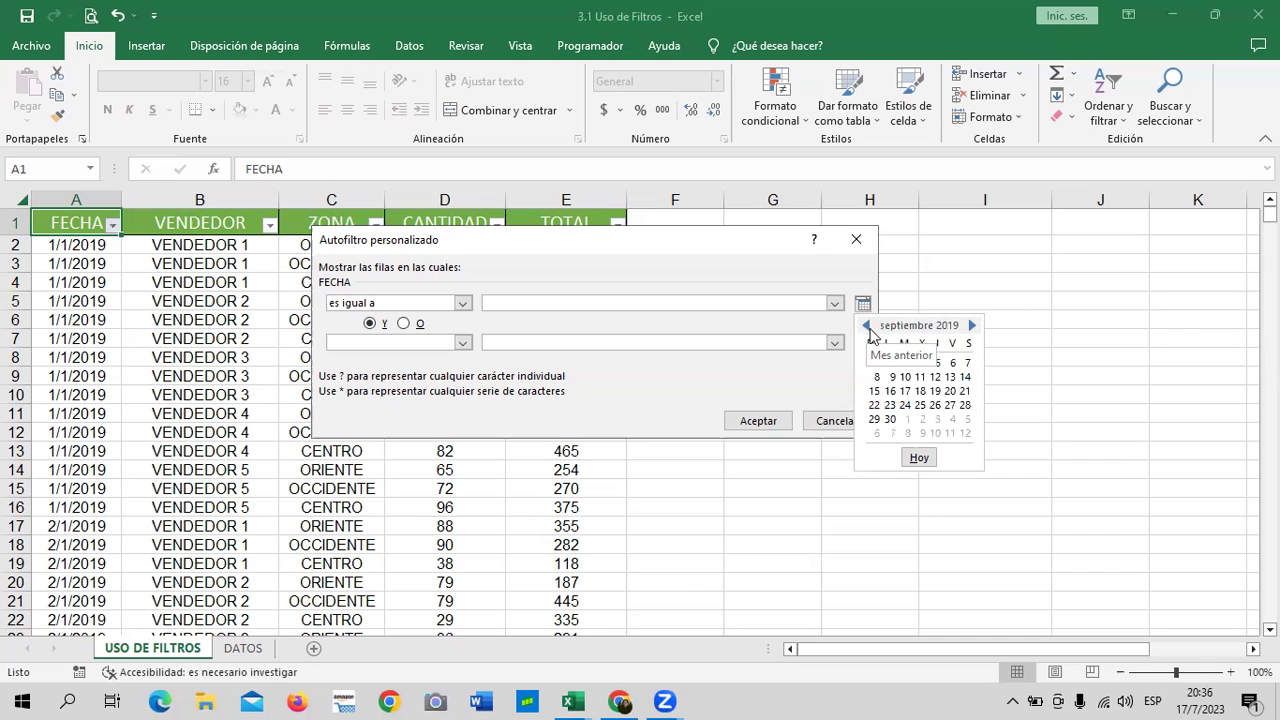
{"action": "left_click", "coordinate": [920, 405]}
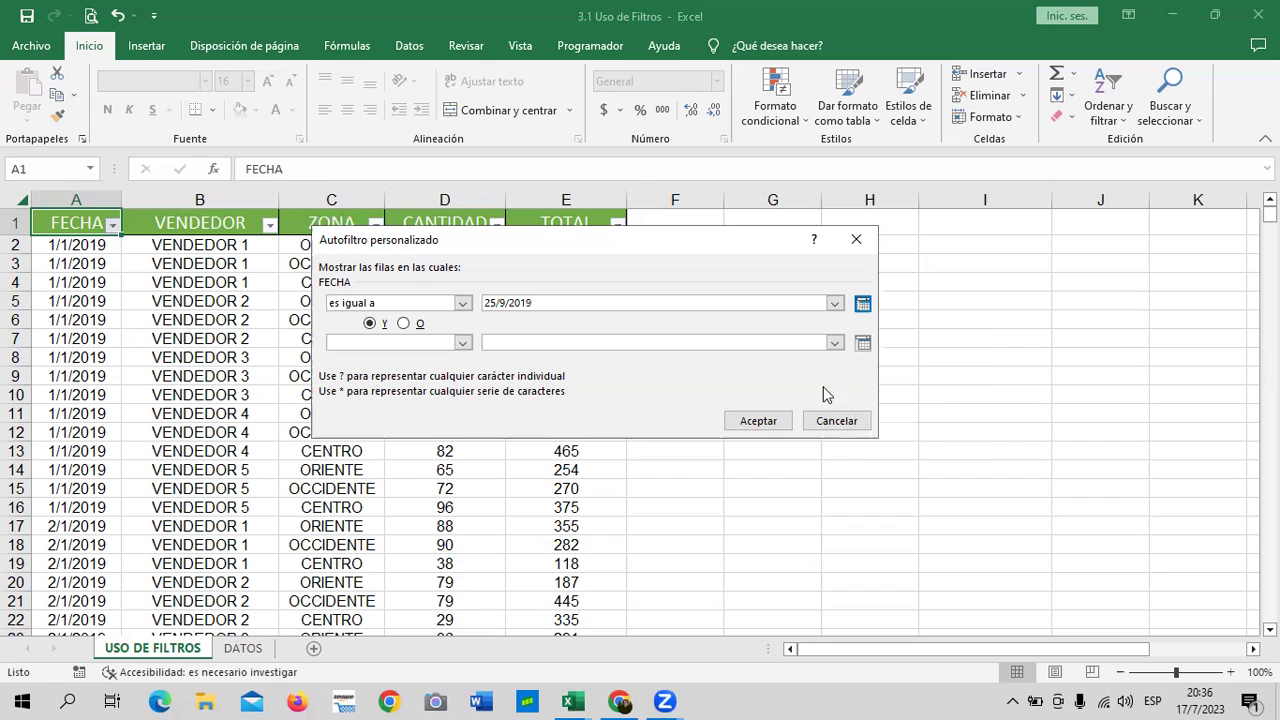
{"action": "left_click", "coordinate": [770, 422]}
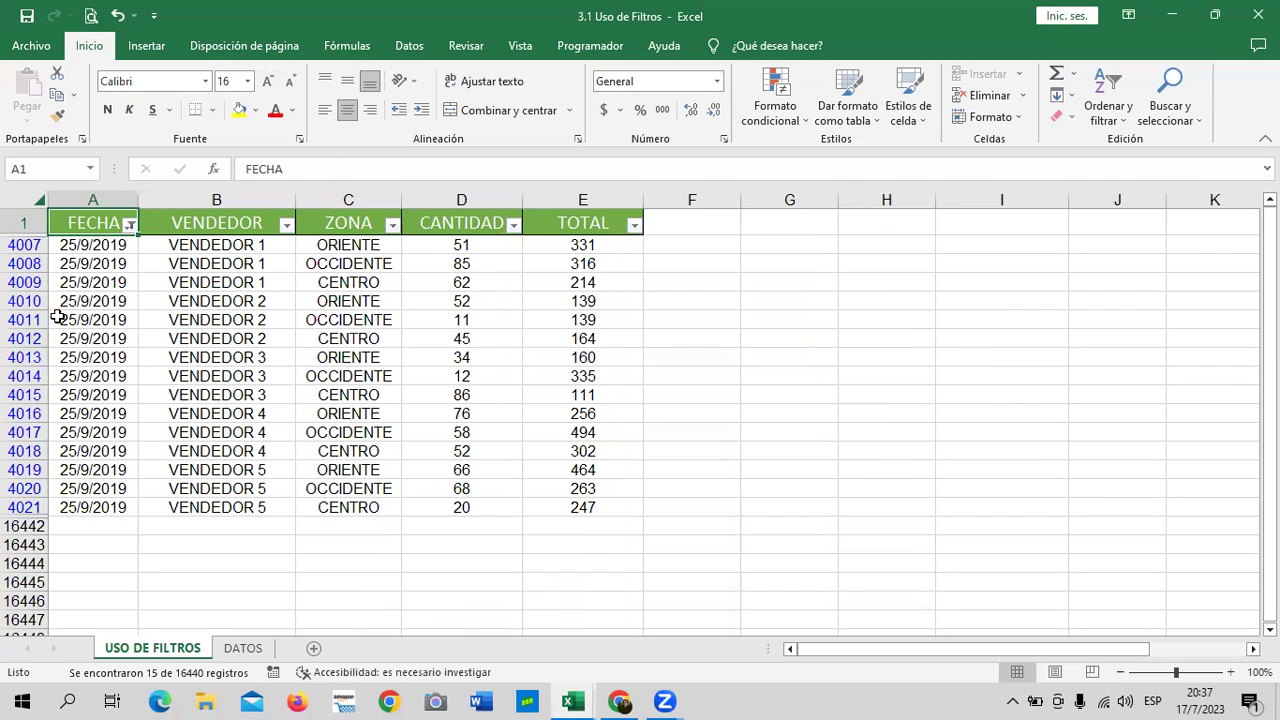
Remove the 25/9/2019 FECHA filter and bring up the FECHA date filter choices.
{"action": "left_click", "coordinate": [130, 226]}
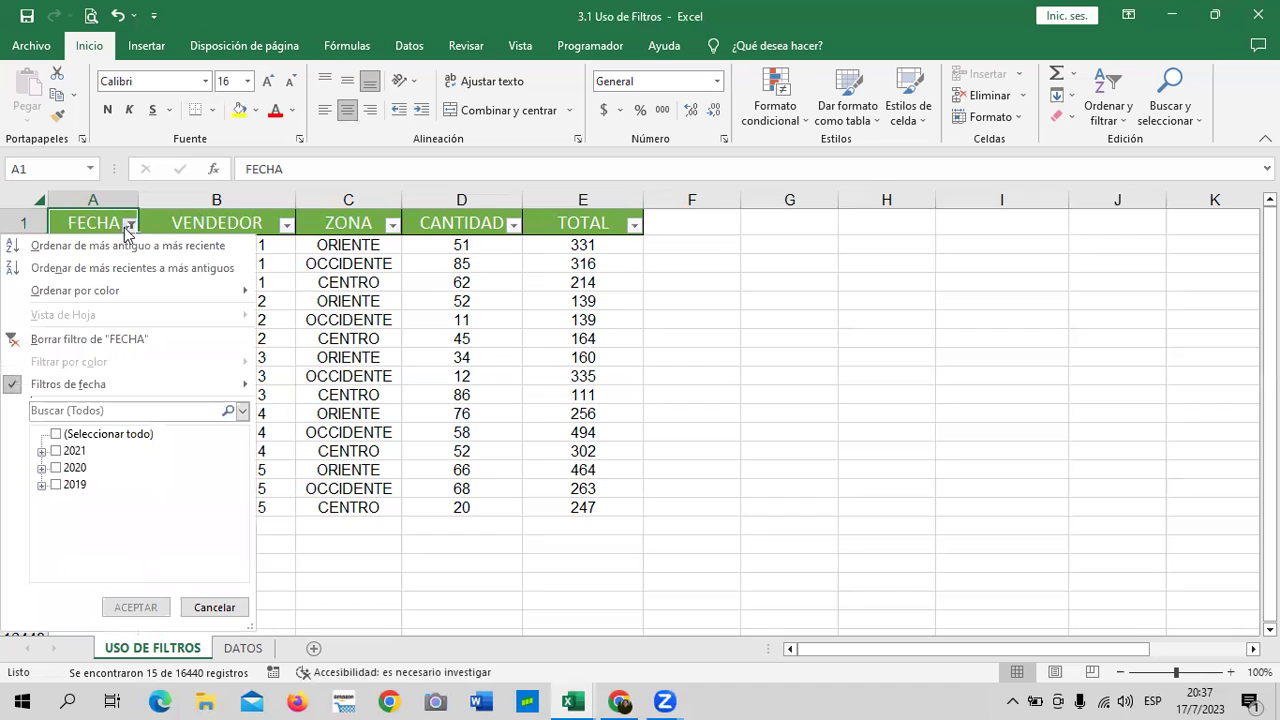
{"action": "left_click", "coordinate": [127, 338]}
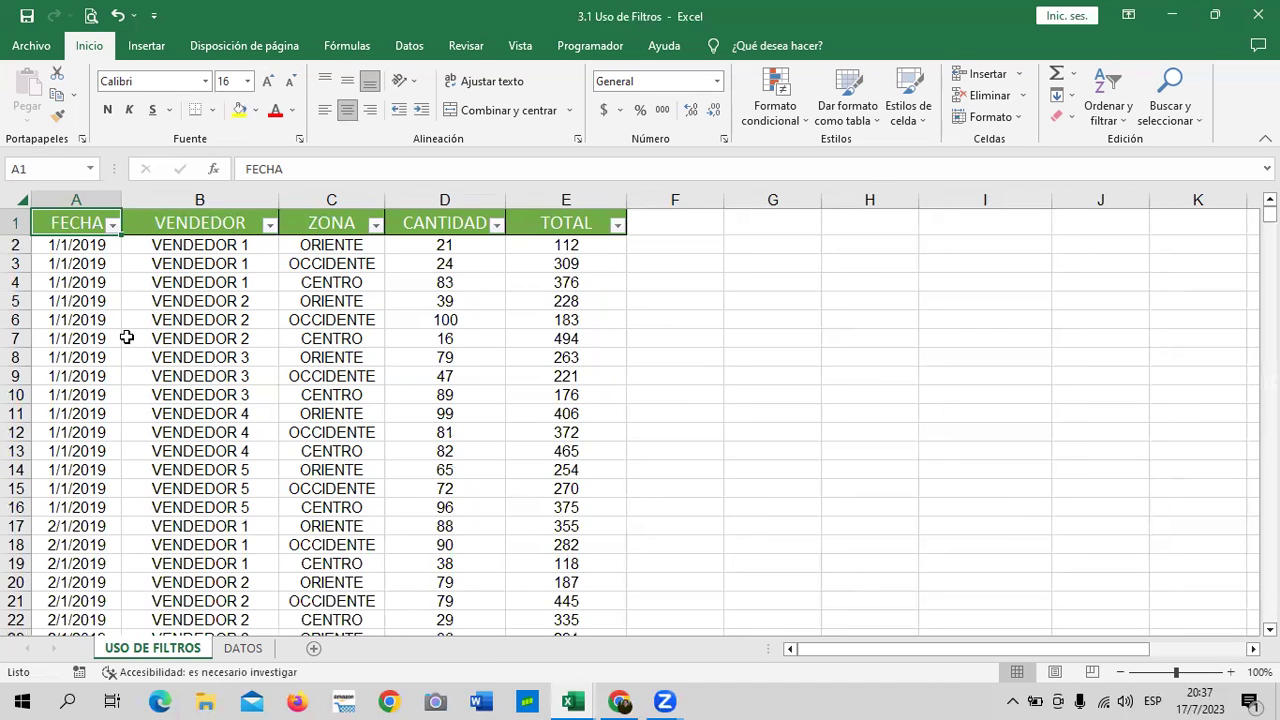
{"action": "left_click", "coordinate": [112, 226]}
{"action": "mouse_move", "coordinate": [68, 384]}
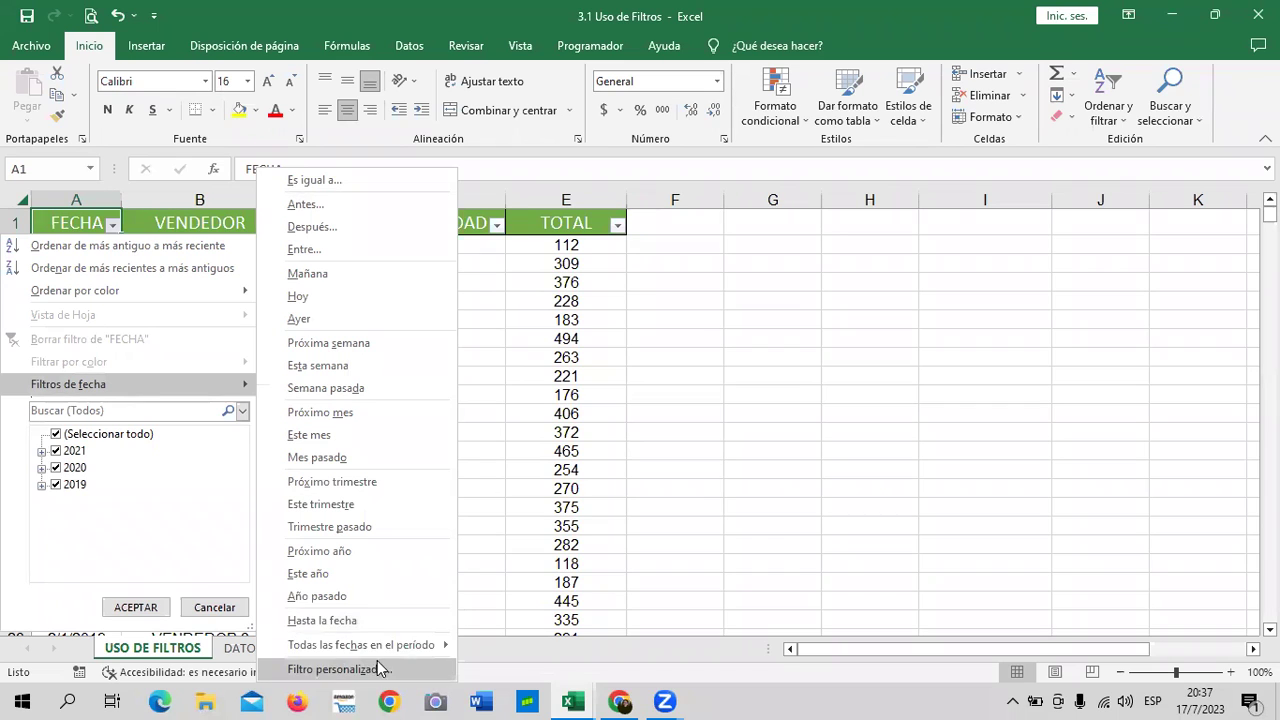
{"action": "mouse_move", "coordinate": [360, 645]}
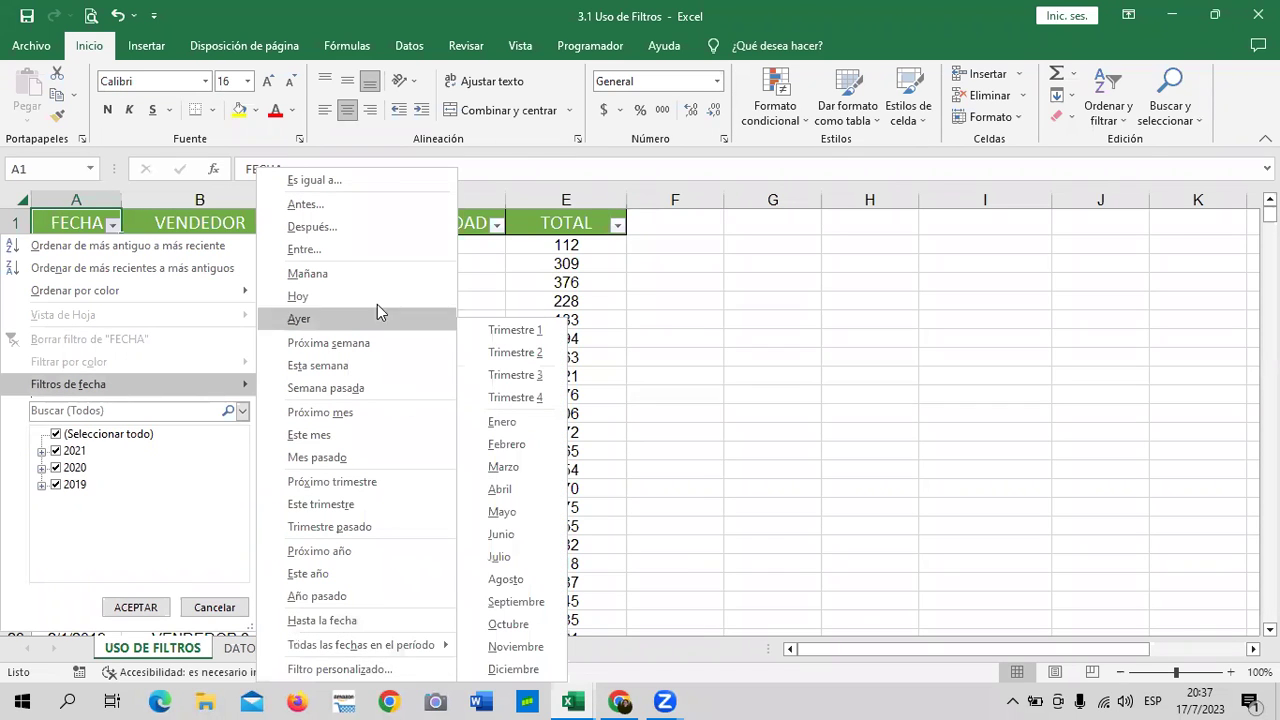
Set a custom FECHA condition 'es igual a' 15/9/2020, entering the date manually.
{"action": "left_click", "coordinate": [386, 177]}
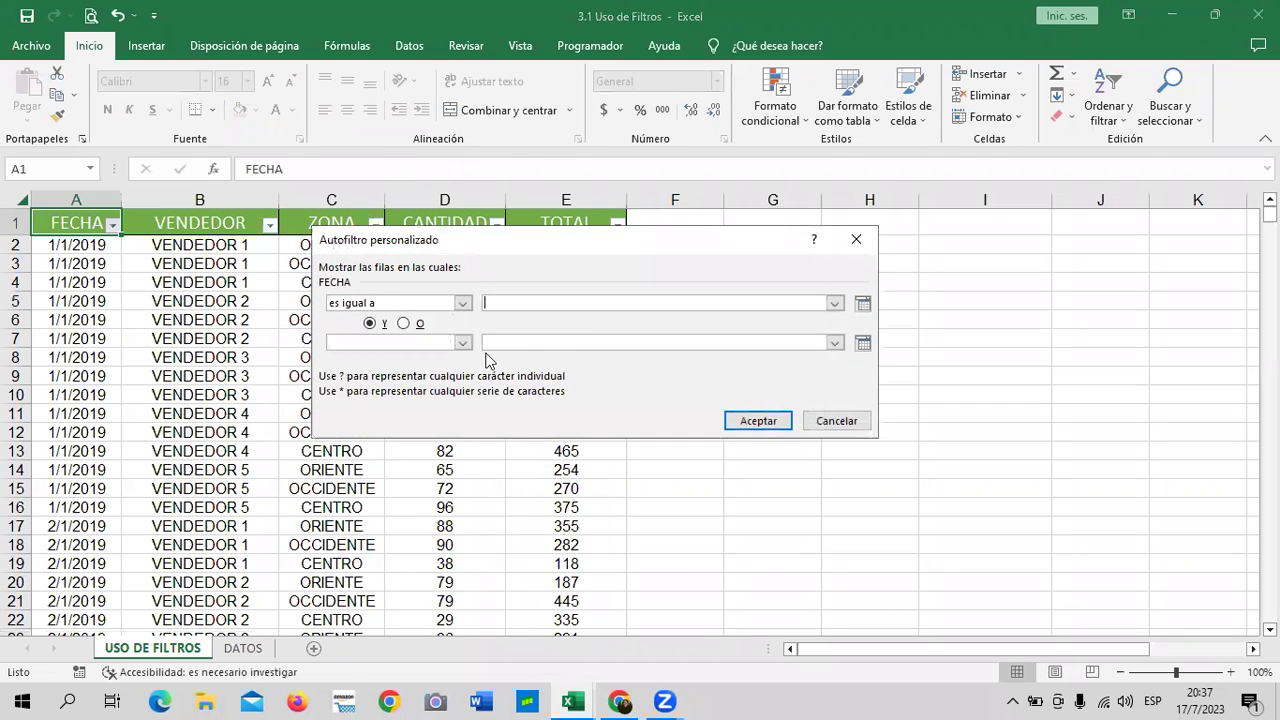
{"action": "left_click", "coordinate": [863, 303]}
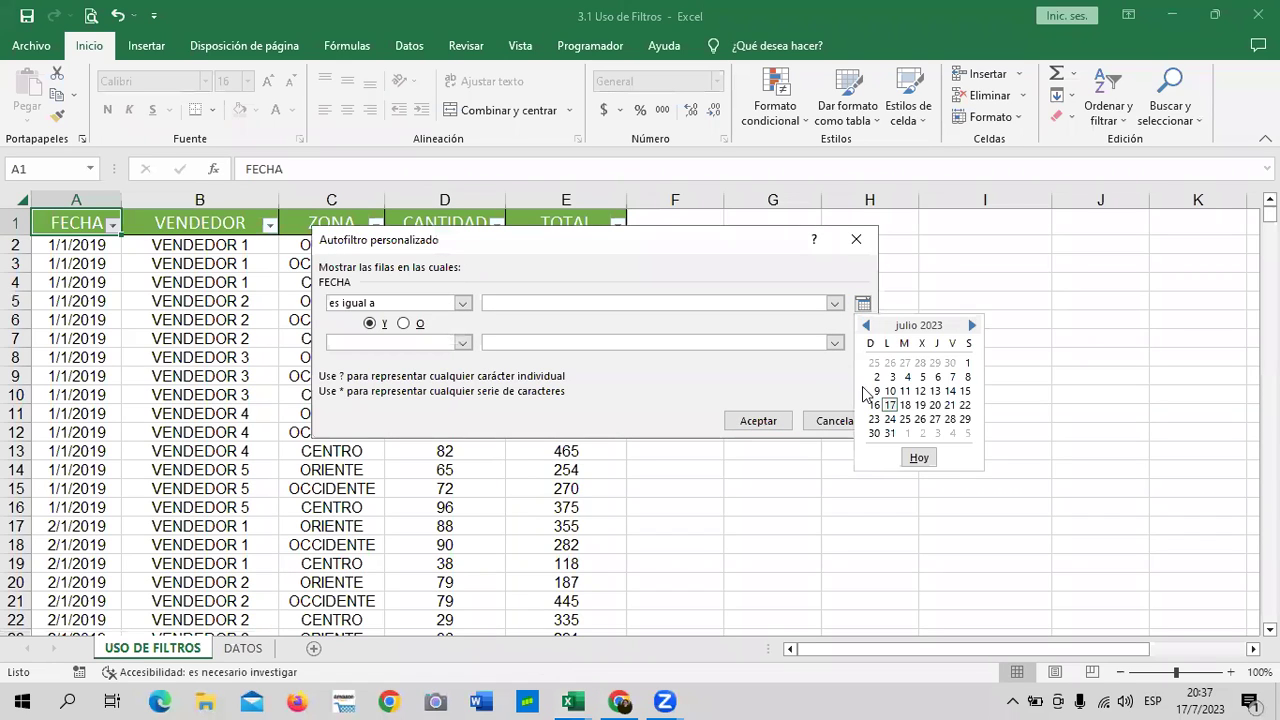
{"action": "left_click", "coordinate": [699, 302]}
{"action": "type", "text": "15/9/2020"}
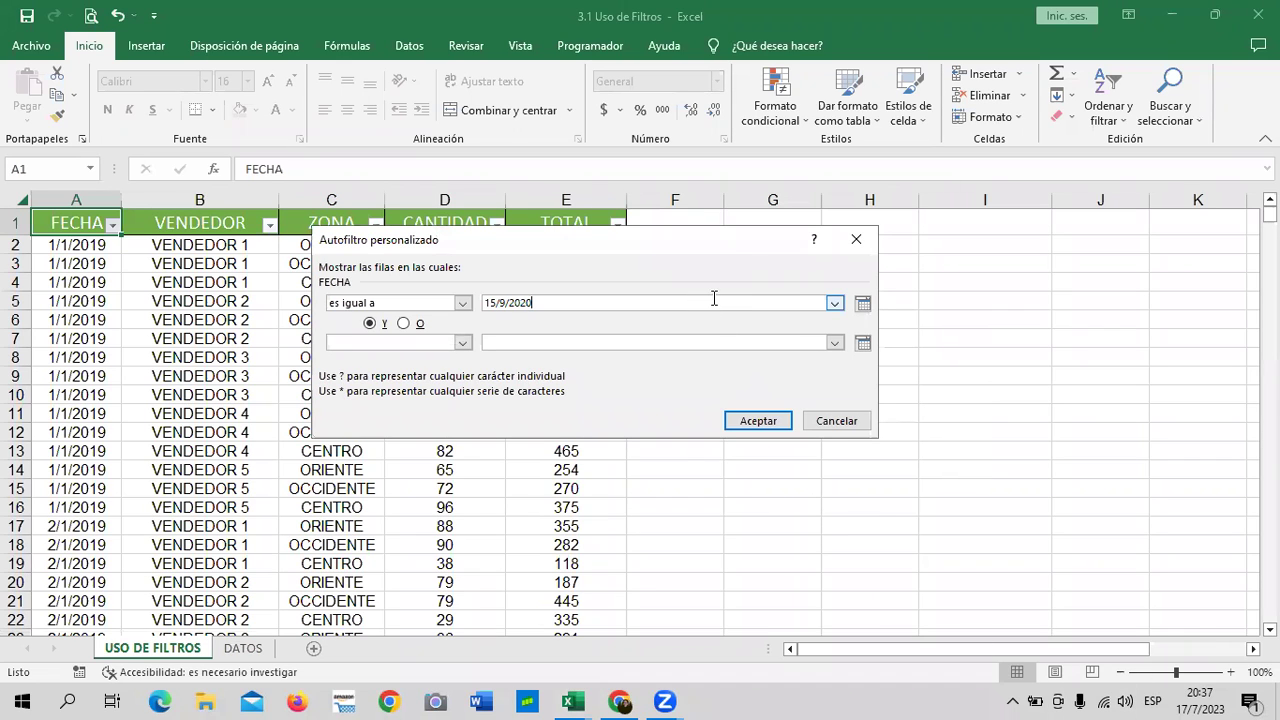
{"action": "left_click", "coordinate": [757, 420]}
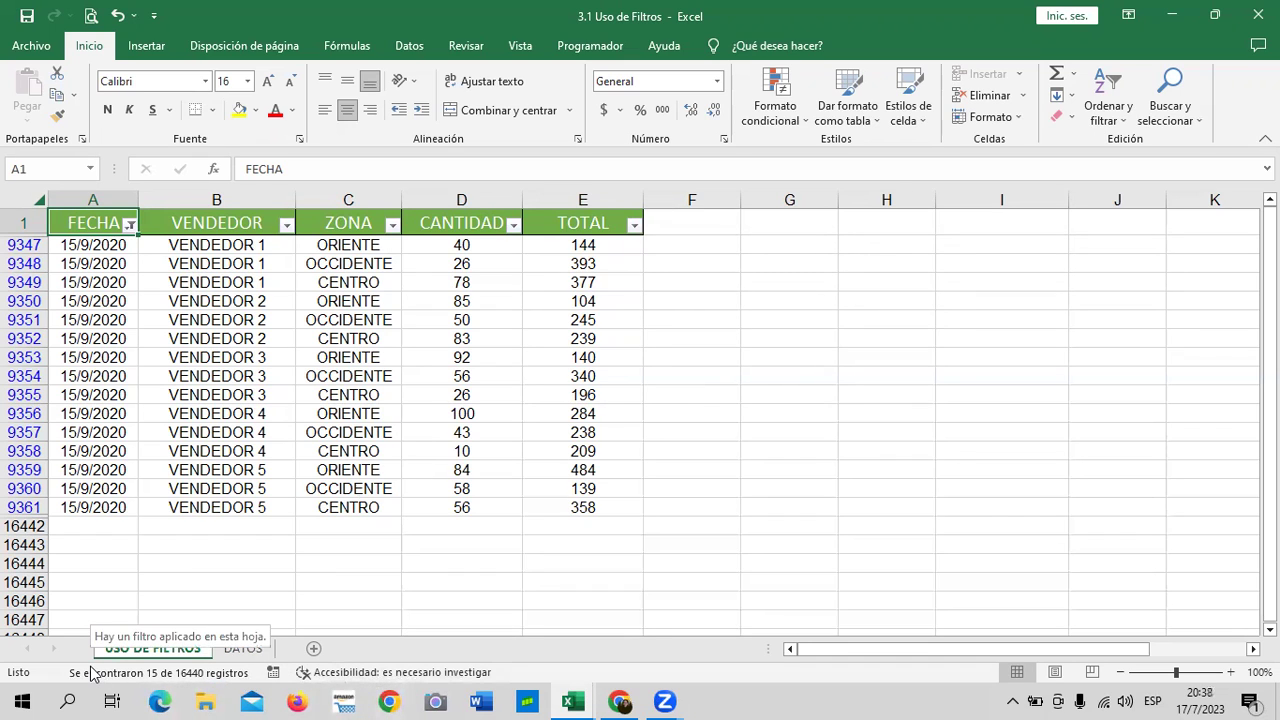
Remove the 15/9/2020 FECHA filter so all sales rows show again.
{"action": "left_click", "coordinate": [130, 226]}
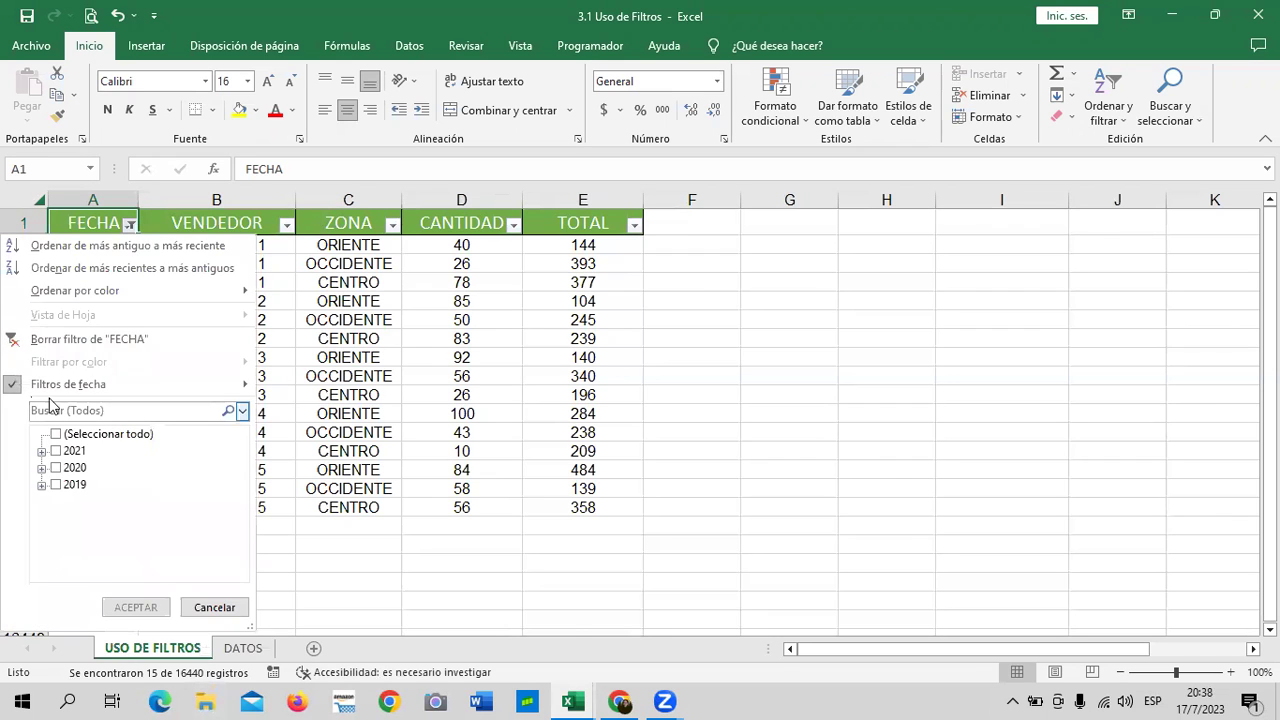
{"action": "left_click", "coordinate": [106, 339]}
{"action": "left_click", "coordinate": [730, 470]}
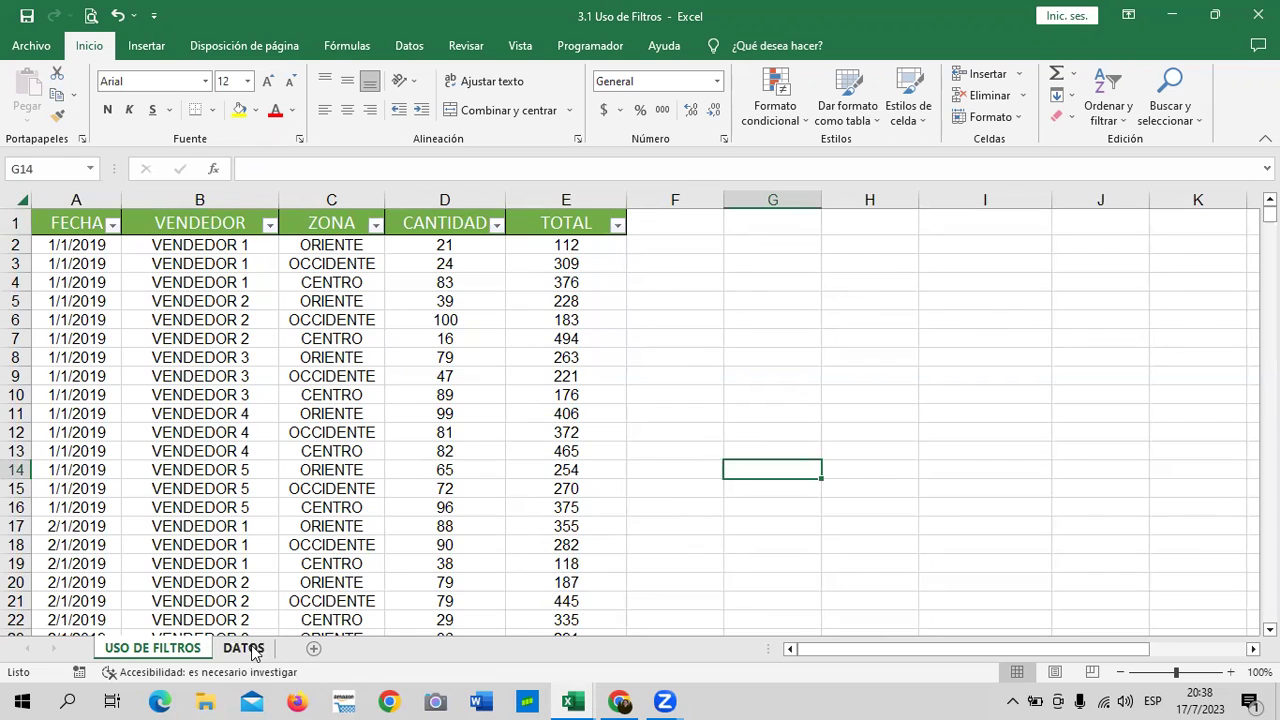
{"action": "left_click", "coordinate": [775, 390]}
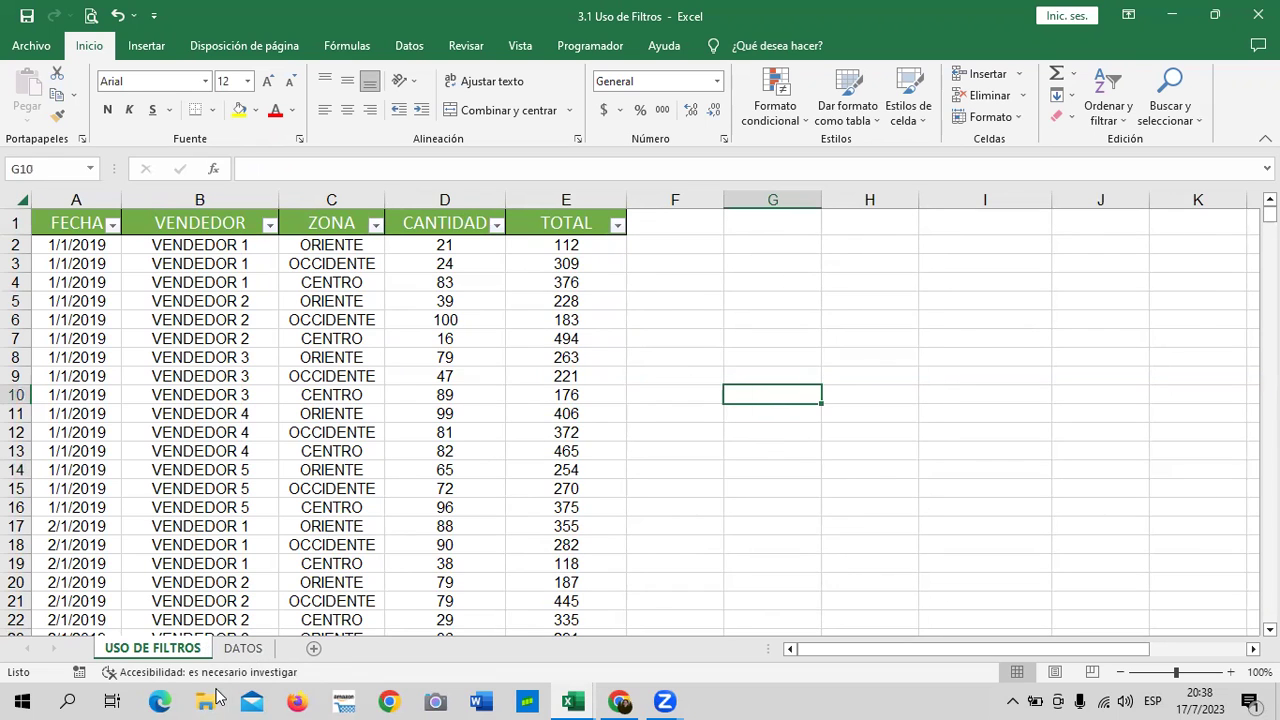
On the DATOS sheet, add filter dropdowns to the competitors table with Ctrl+Shift+L.
{"action": "left_click", "coordinate": [243, 648]}
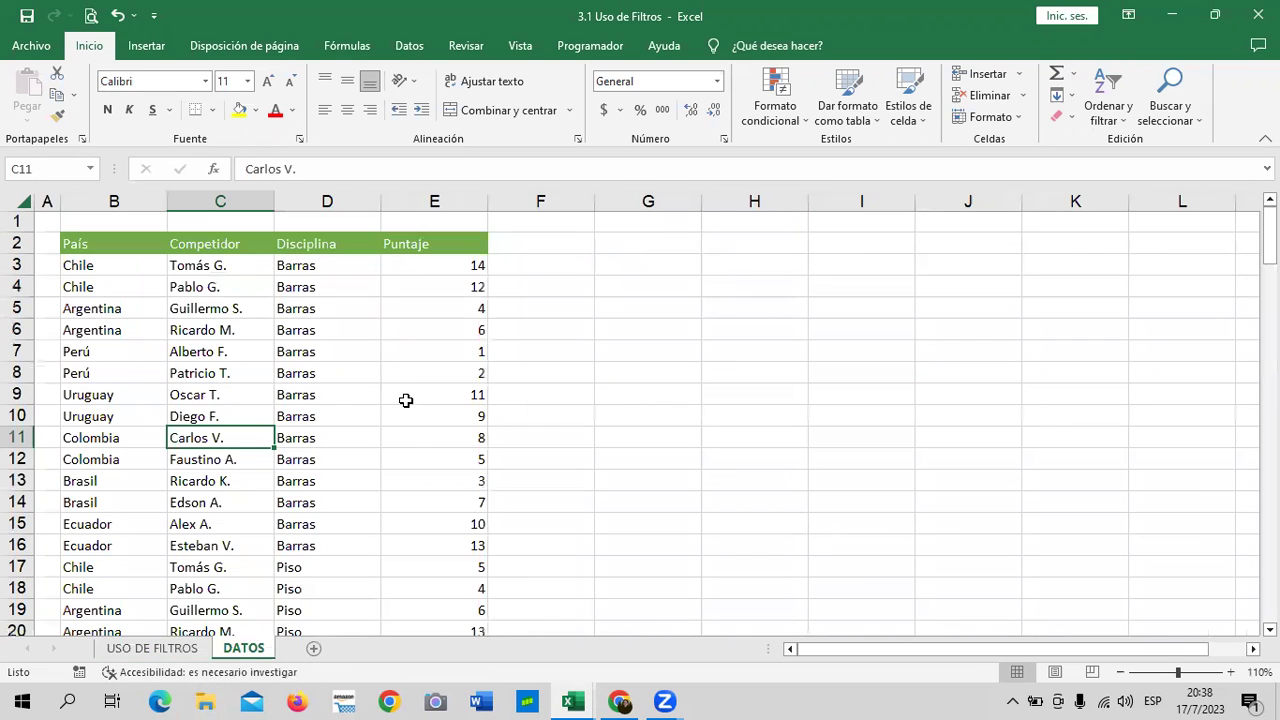
{"action": "left_click", "coordinate": [365, 368]}
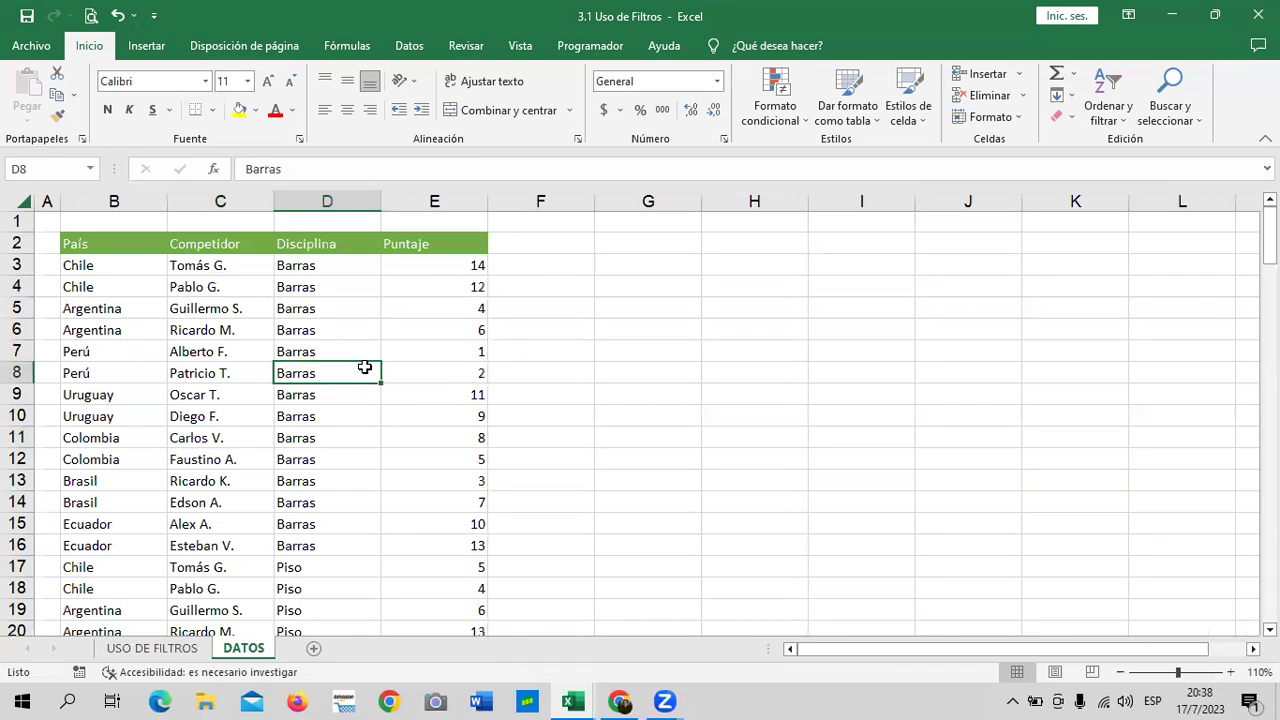
{"action": "key", "text": "ctrl+shift+l"}
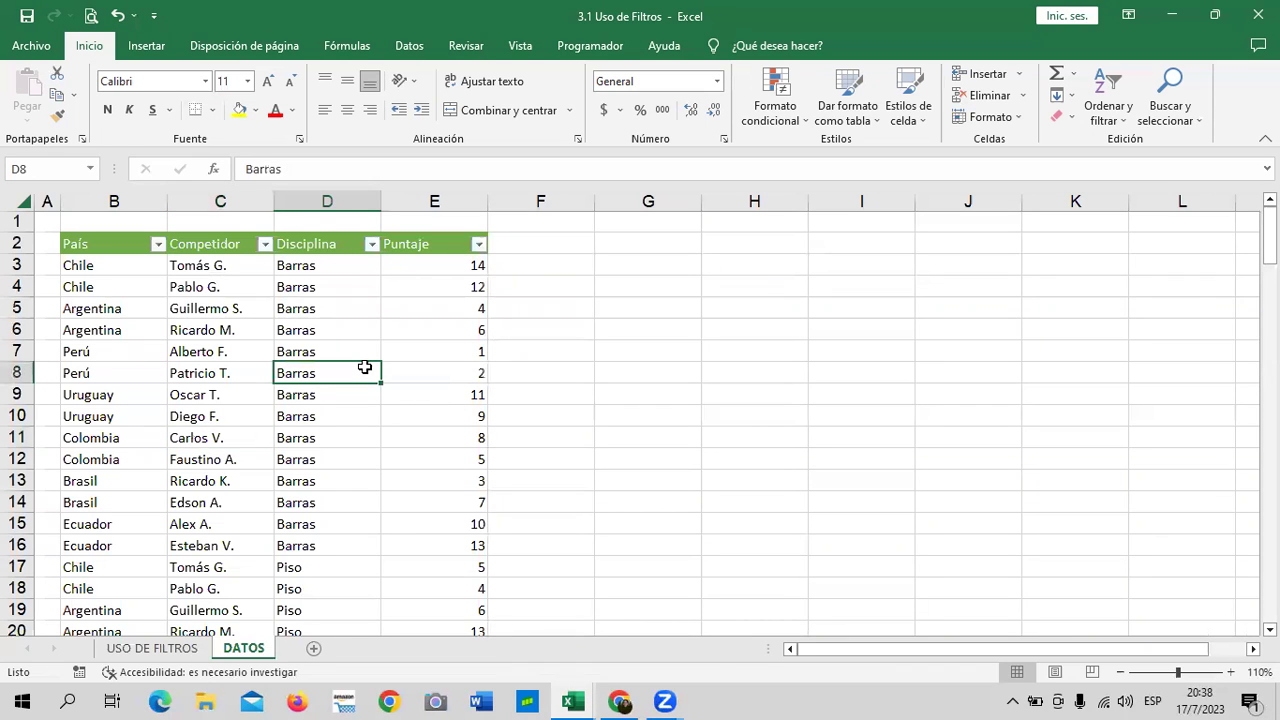
Filter País to show only Colombia and scroll through the results.
{"action": "left_click", "coordinate": [158, 244]}
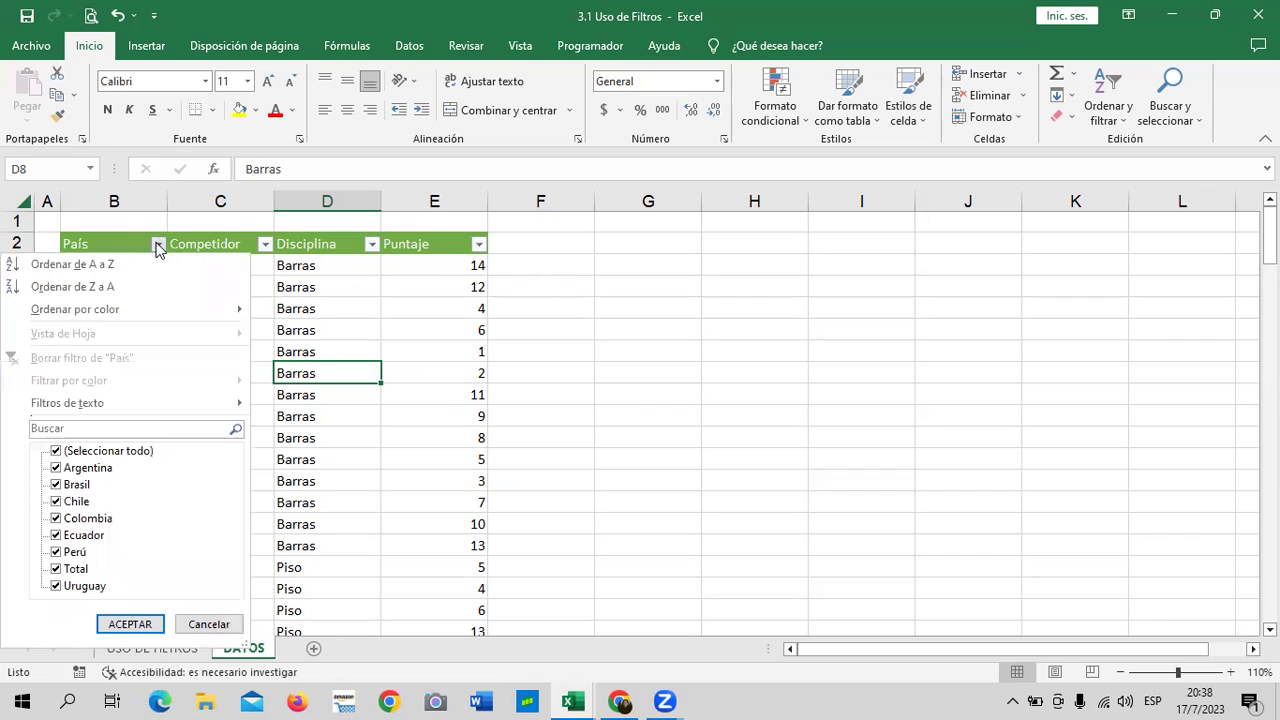
{"action": "left_click", "coordinate": [110, 451]}
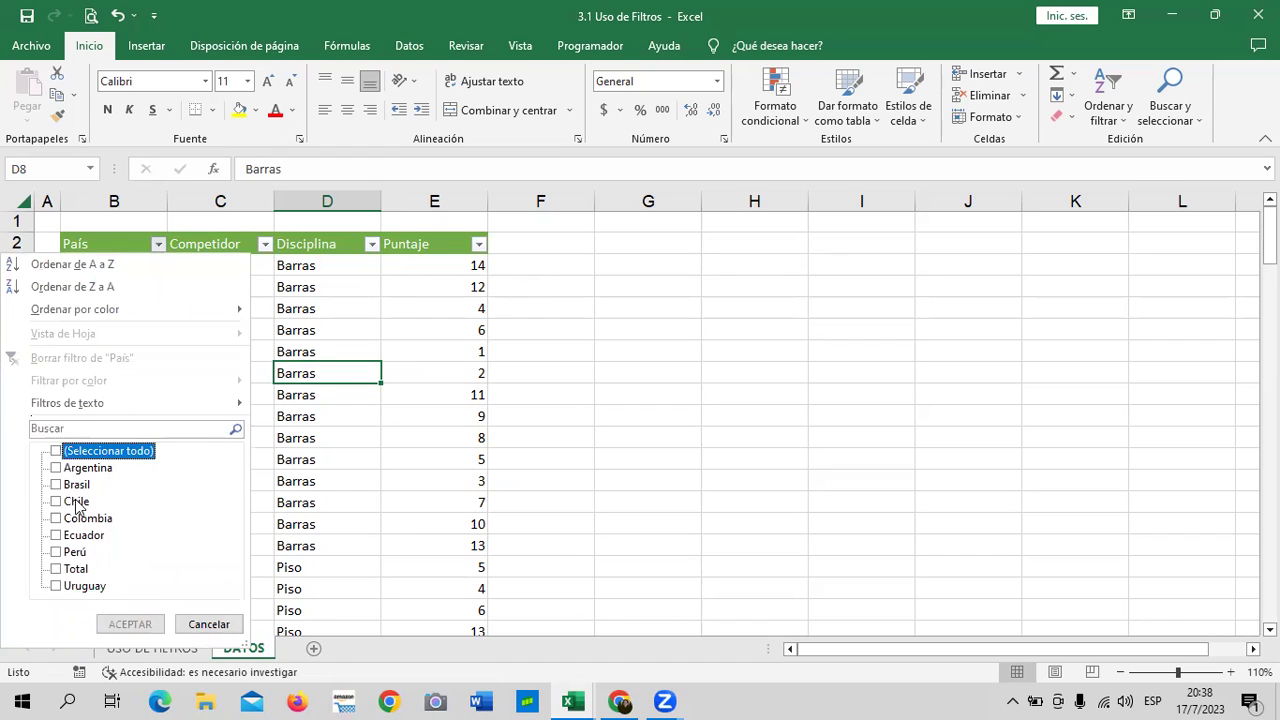
{"action": "left_click", "coordinate": [97, 520]}
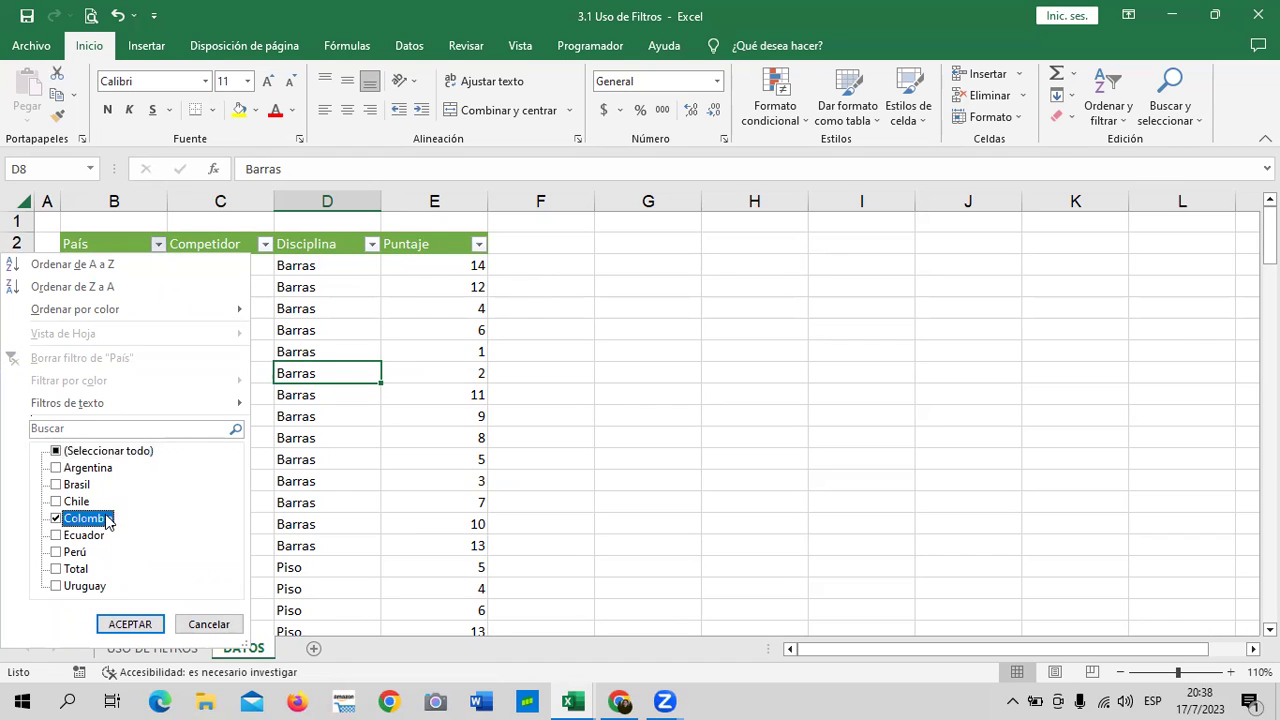
{"action": "left_click", "coordinate": [130, 624]}
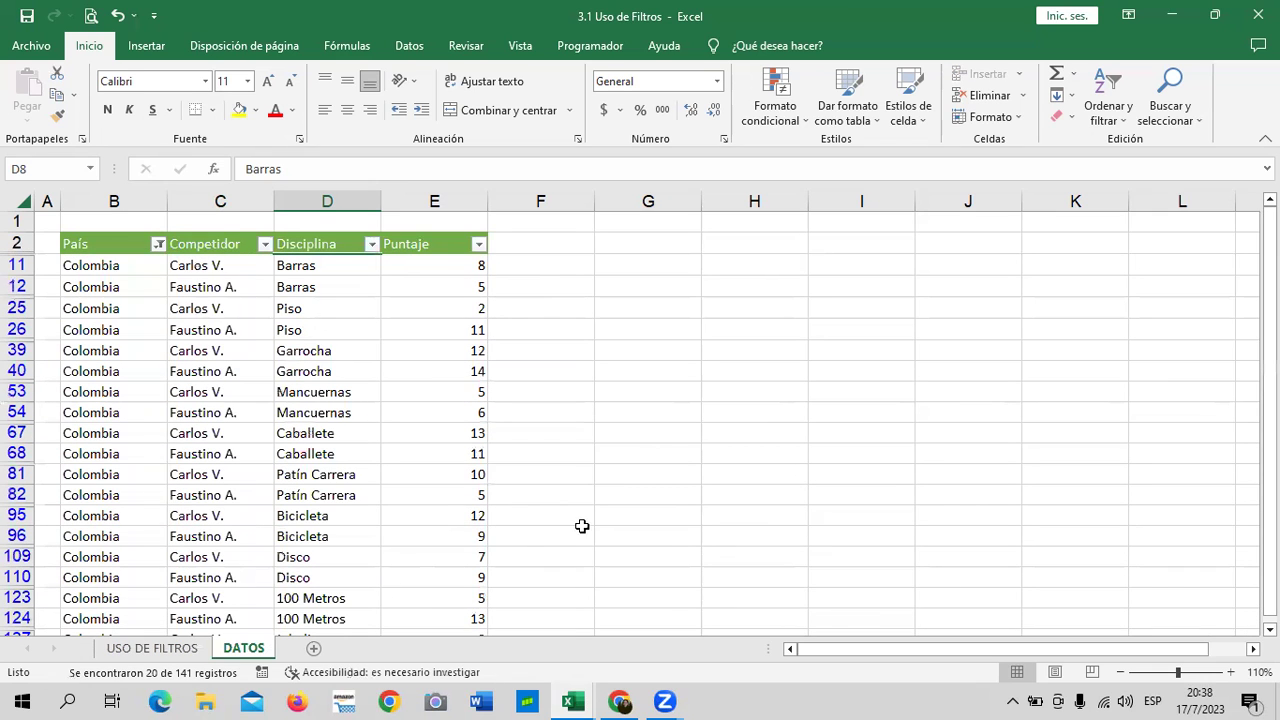
{"action": "scroll", "coordinate": [585, 530], "scroll_direction": "down", "scroll_amount": 4}
{"action": "scroll", "coordinate": [585, 532], "scroll_direction": "up", "scroll_amount": 3}
{"action": "scroll", "coordinate": [585, 534], "scroll_direction": "up", "scroll_amount": 1}
{"action": "scroll", "coordinate": [402, 350], "scroll_direction": "down", "scroll_amount": 2}
{"action": "scroll", "coordinate": [377, 437], "scroll_direction": "up", "scroll_amount": 1}
{"action": "scroll", "coordinate": [374, 436], "scroll_direction": "up", "scroll_amount": 1}
Switch the País filter to Chile only, showing 20 of 141 records.
{"action": "left_click", "coordinate": [158, 244]}
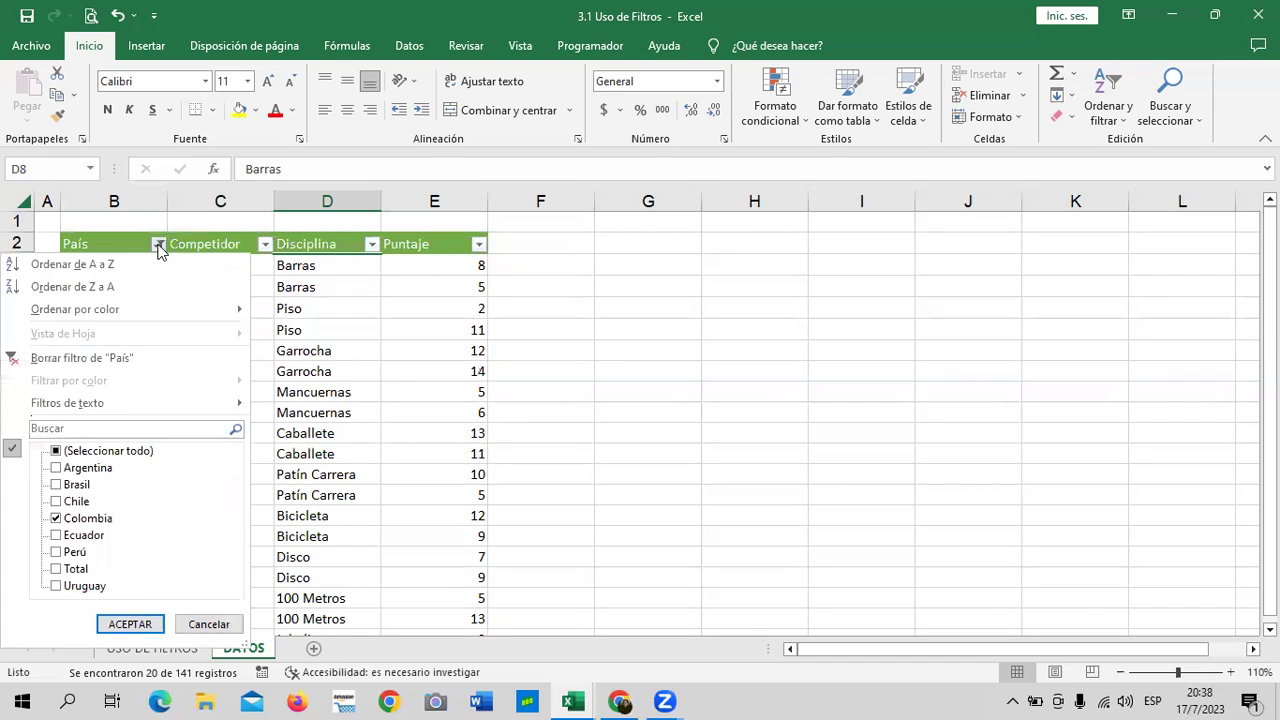
{"action": "left_click", "coordinate": [130, 452]}
{"action": "left_click", "coordinate": [70, 452]}
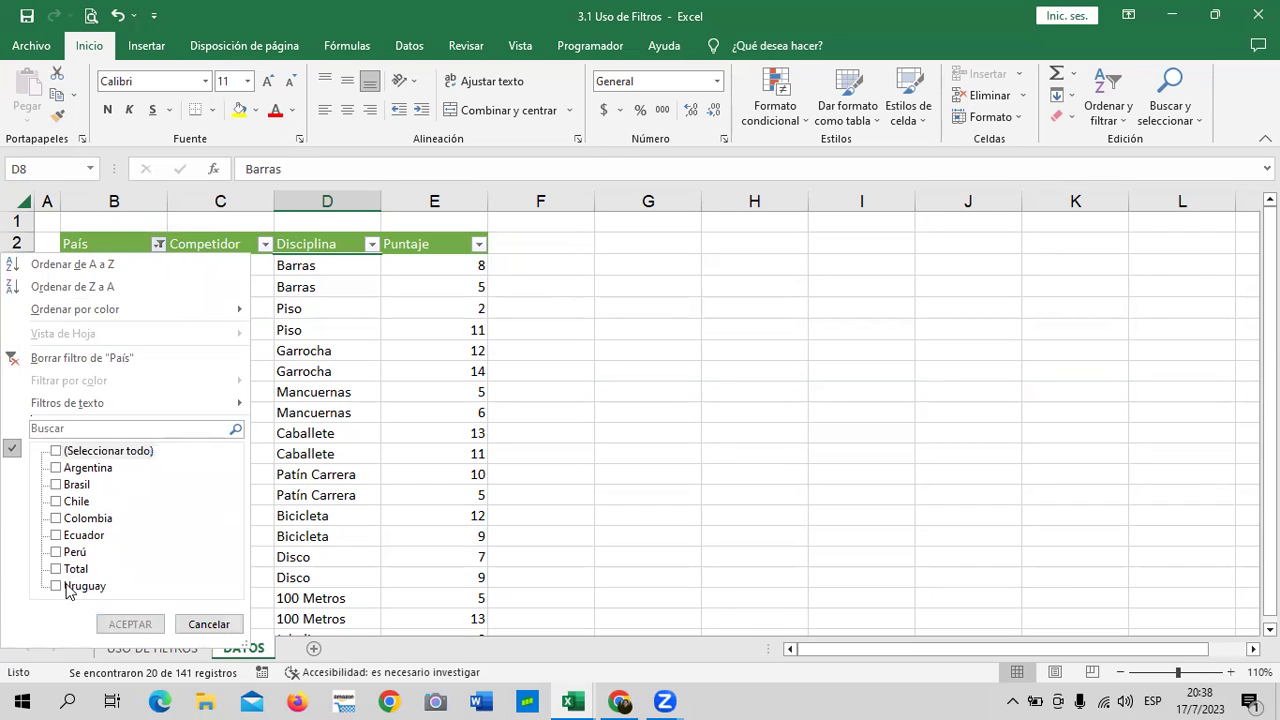
{"action": "left_click", "coordinate": [76, 502]}
{"action": "left_click", "coordinate": [132, 624]}
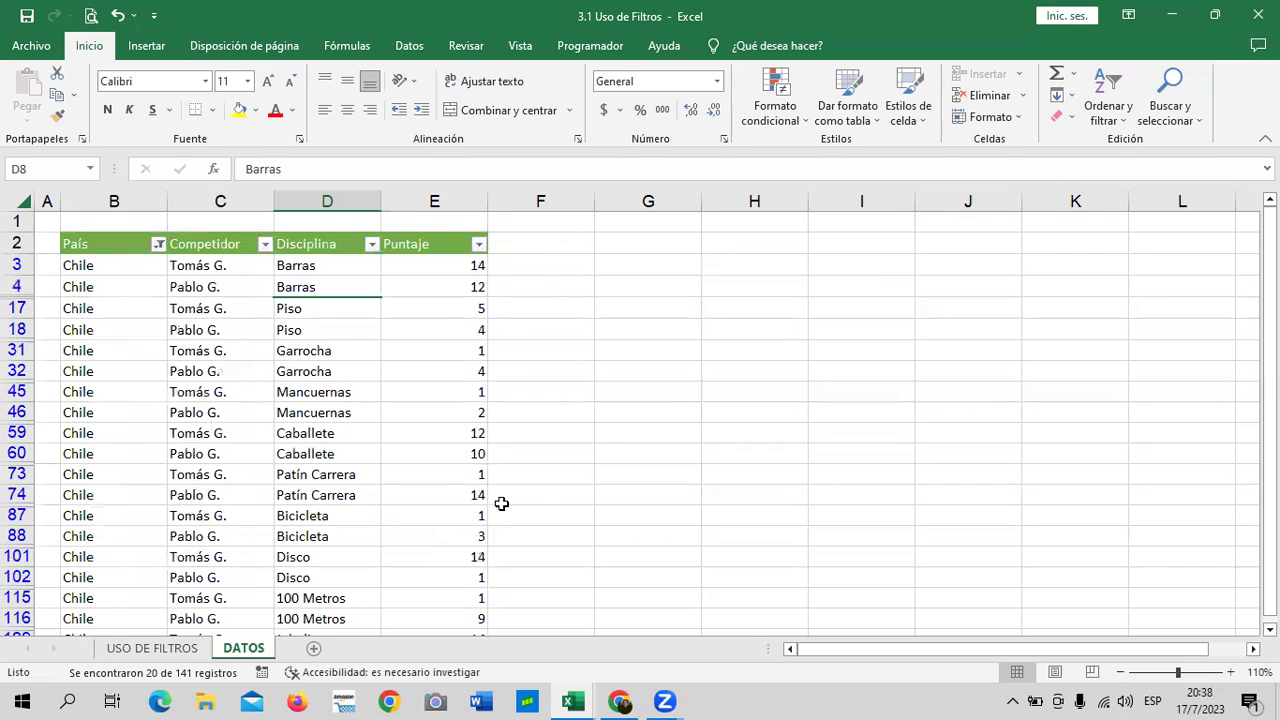
{"action": "scroll", "coordinate": [603, 431], "scroll_direction": "down", "scroll_amount": 3}
{"action": "scroll", "coordinate": [603, 431], "scroll_direction": "up", "scroll_amount": 2}
{"action": "left_click", "coordinate": [606, 432]}
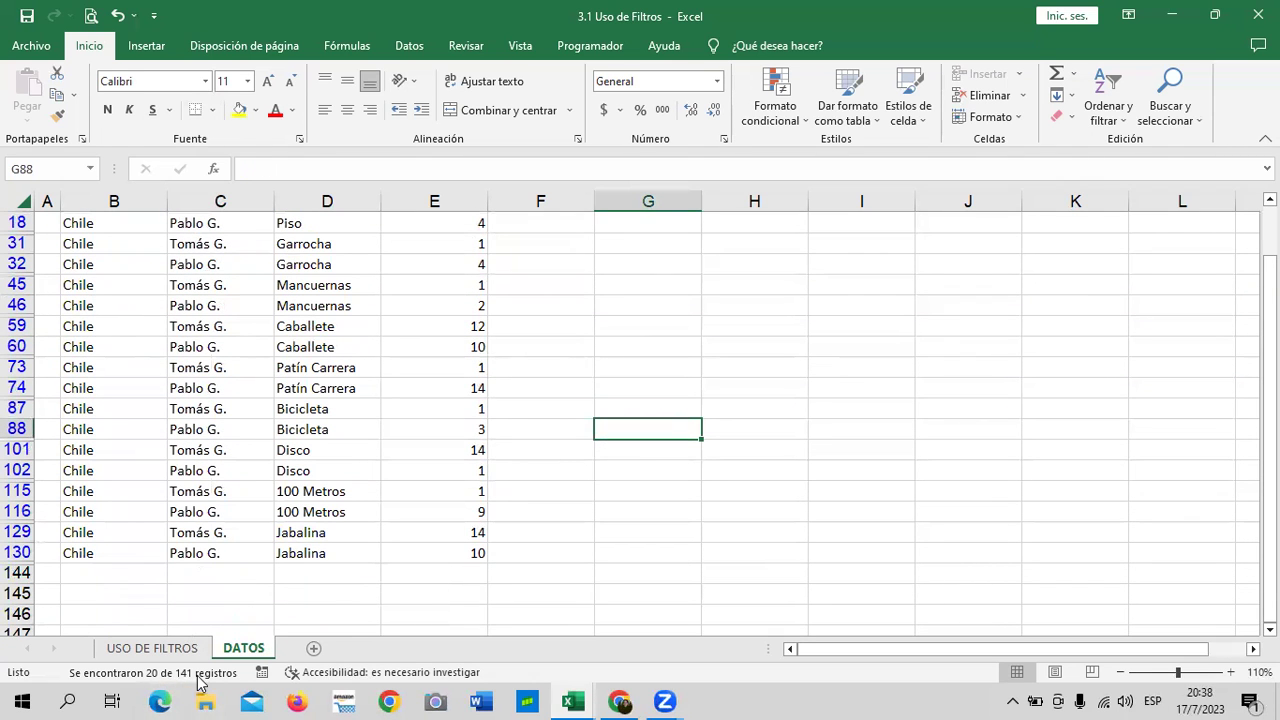
{"action": "scroll", "coordinate": [261, 579], "scroll_direction": "up", "scroll_amount": 2}
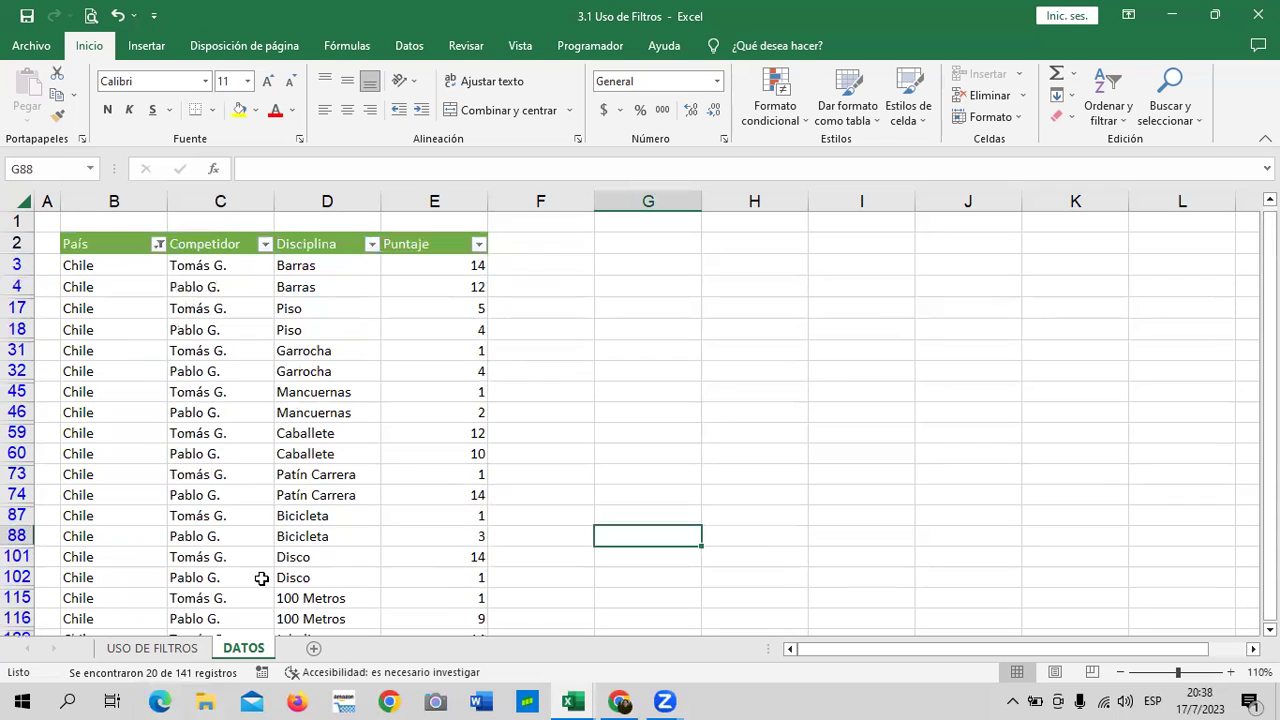
Reselect all countries in the País filter to show every row.
{"action": "left_click", "coordinate": [158, 244]}
{"action": "left_click", "coordinate": [124, 455]}
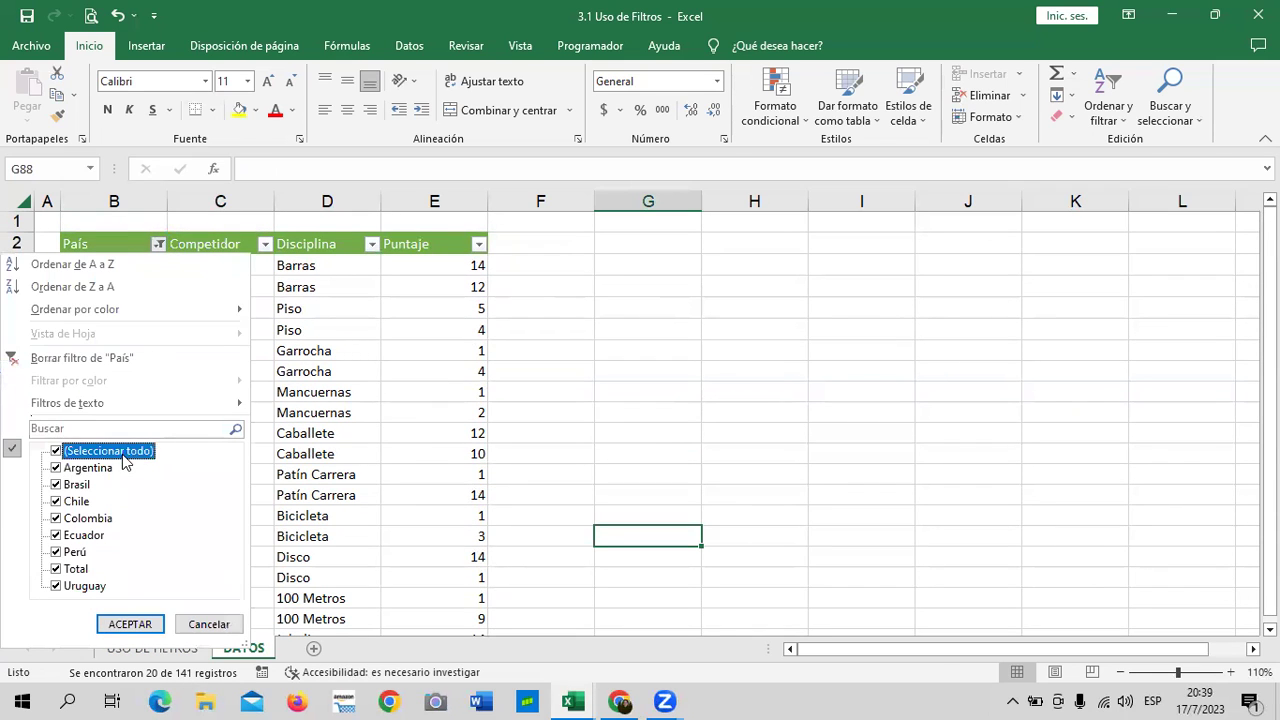
{"action": "left_click", "coordinate": [130, 623]}
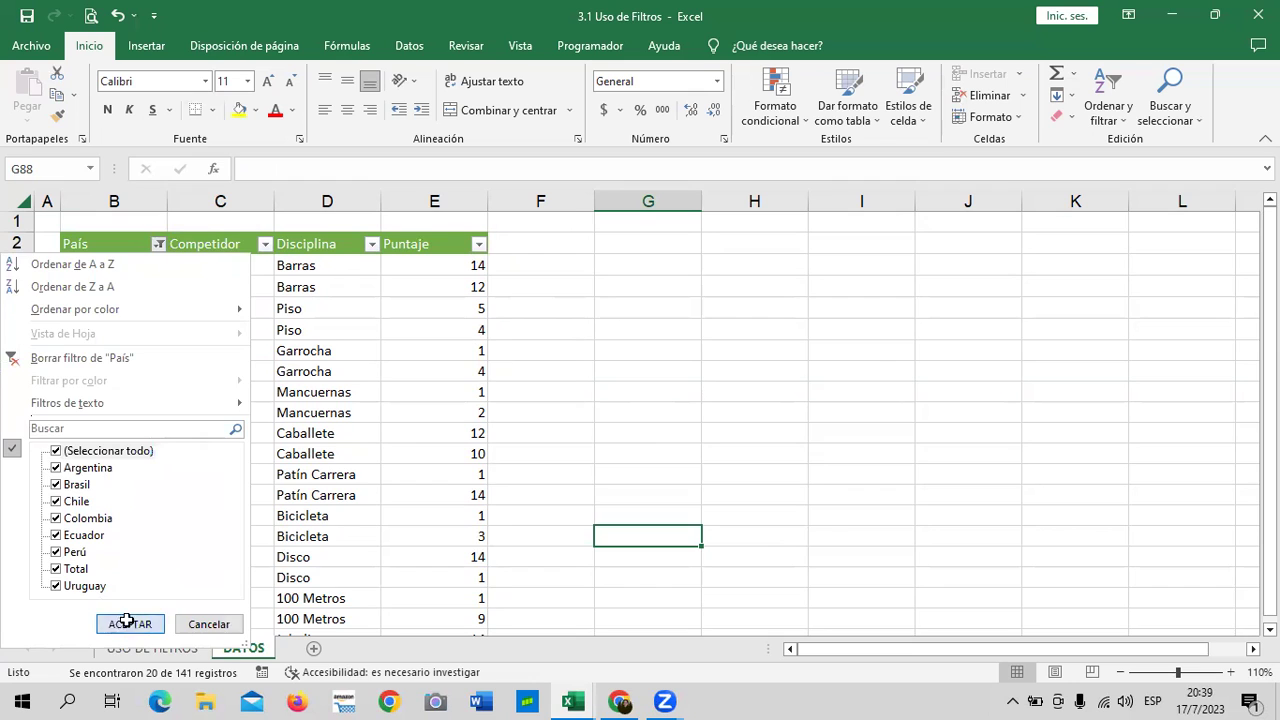
Filter Disciplina to show only Bicicleta rows.
{"action": "left_click", "coordinate": [265, 245]}
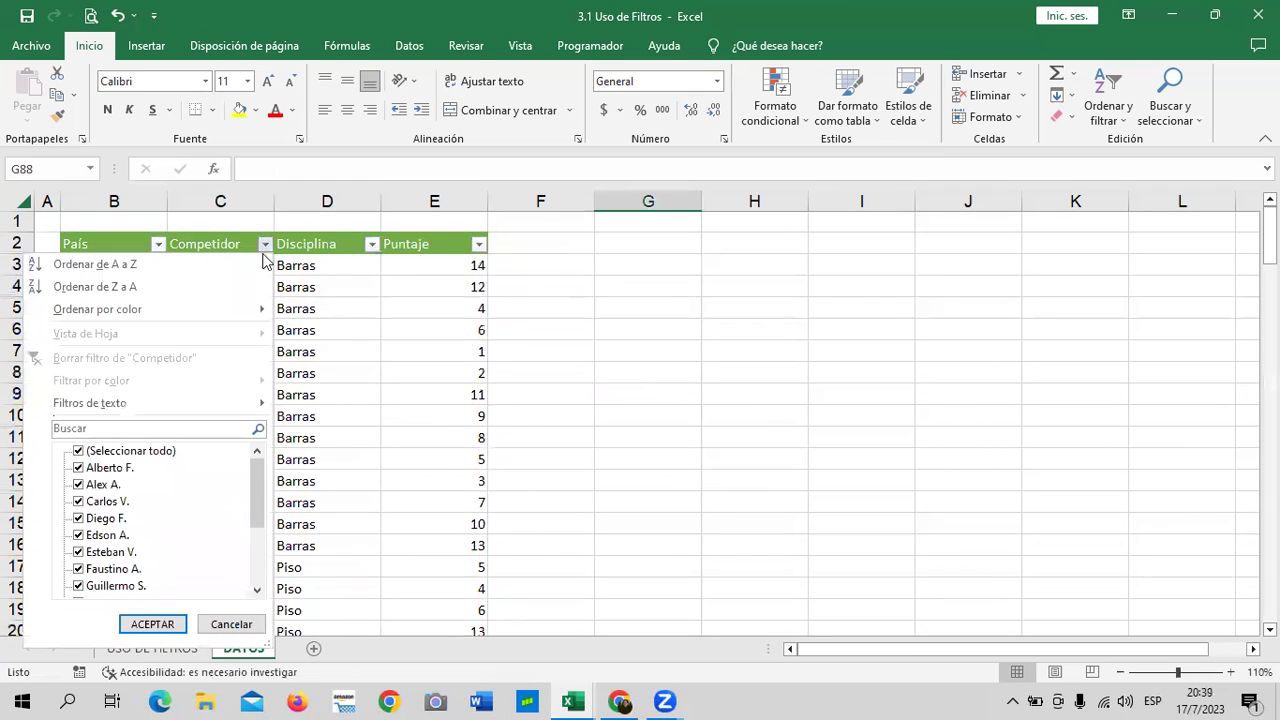
{"action": "scroll", "coordinate": [236, 480], "scroll_direction": "down", "scroll_amount": 5}
{"action": "scroll", "coordinate": [236, 480], "scroll_direction": "up", "scroll_amount": 5}
{"action": "left_click", "coordinate": [266, 246]}
{"action": "left_click", "coordinate": [372, 245]}
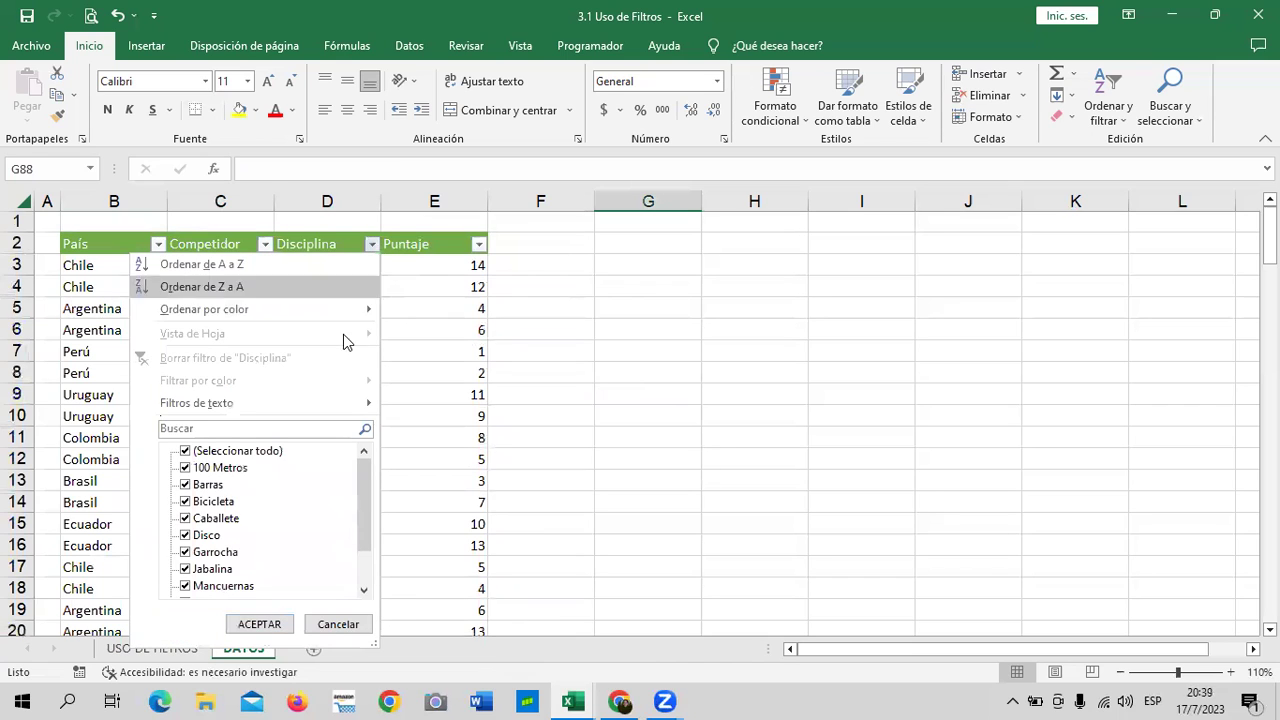
{"action": "left_click", "coordinate": [223, 452]}
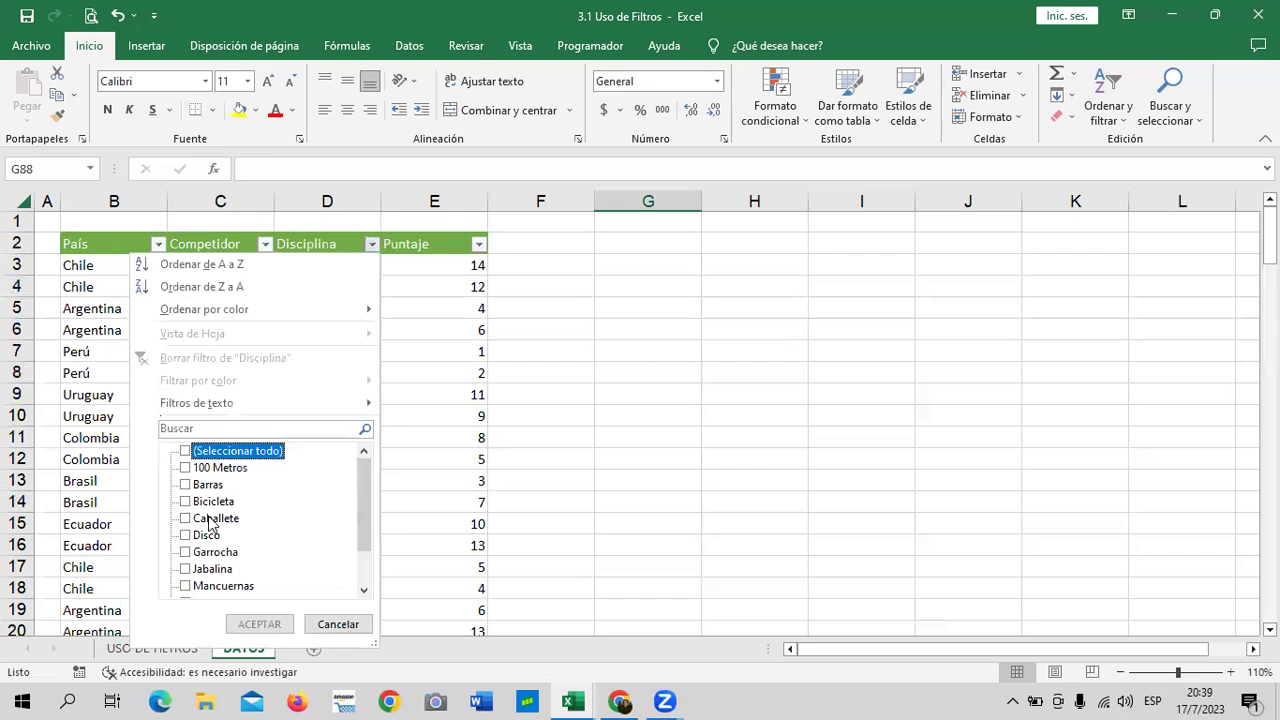
{"action": "left_click", "coordinate": [210, 501]}
{"action": "left_click", "coordinate": [258, 624]}
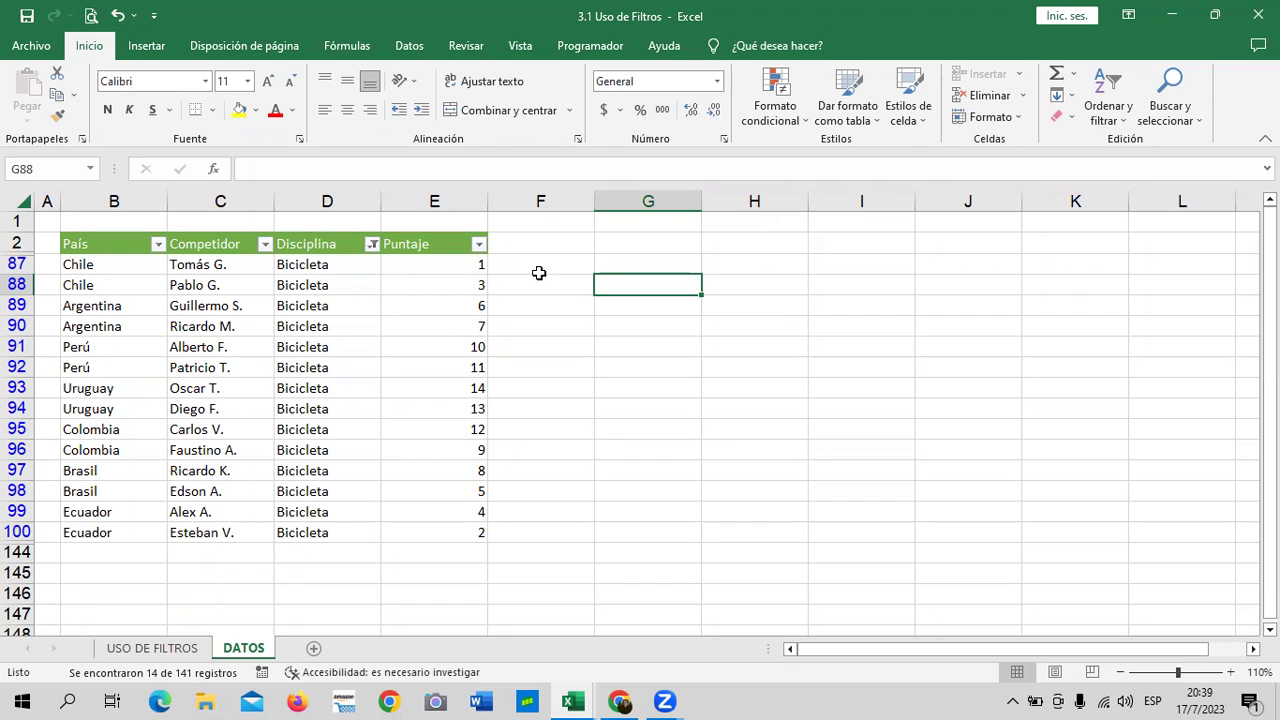
Reselect all disciplines to clear the Disciplina filter.
{"action": "left_click", "coordinate": [372, 245]}
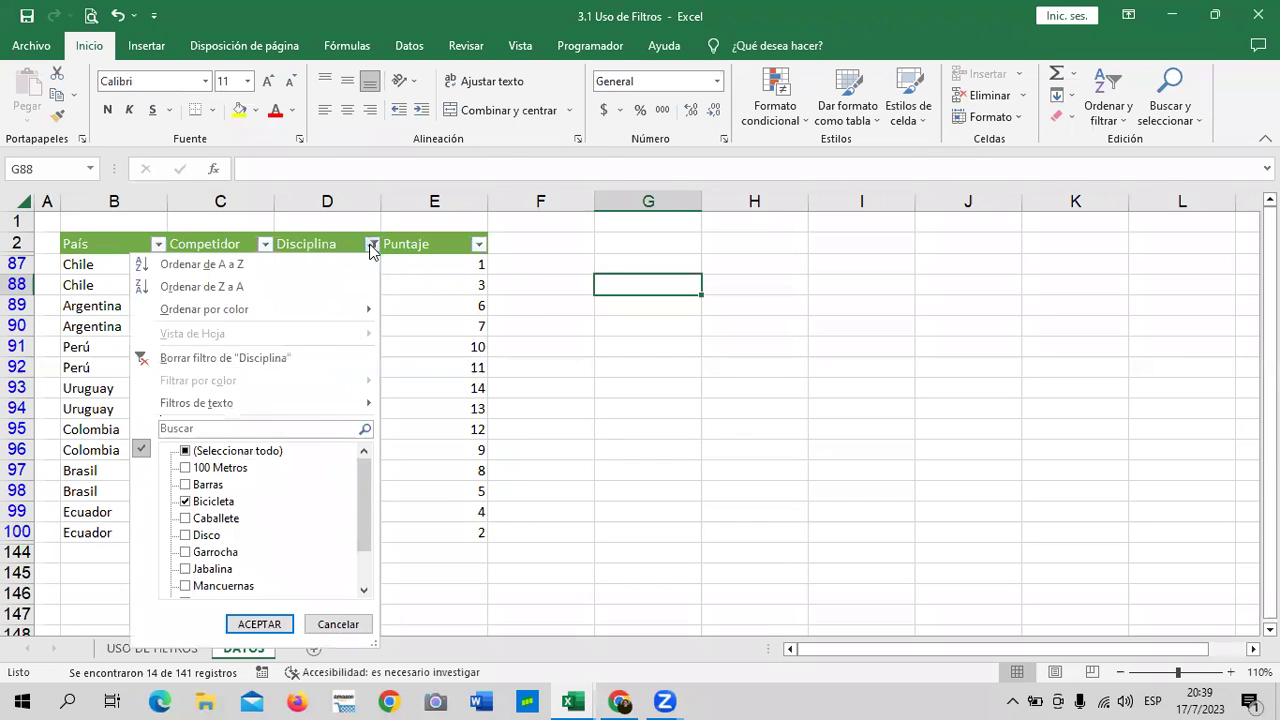
{"action": "left_click", "coordinate": [276, 452]}
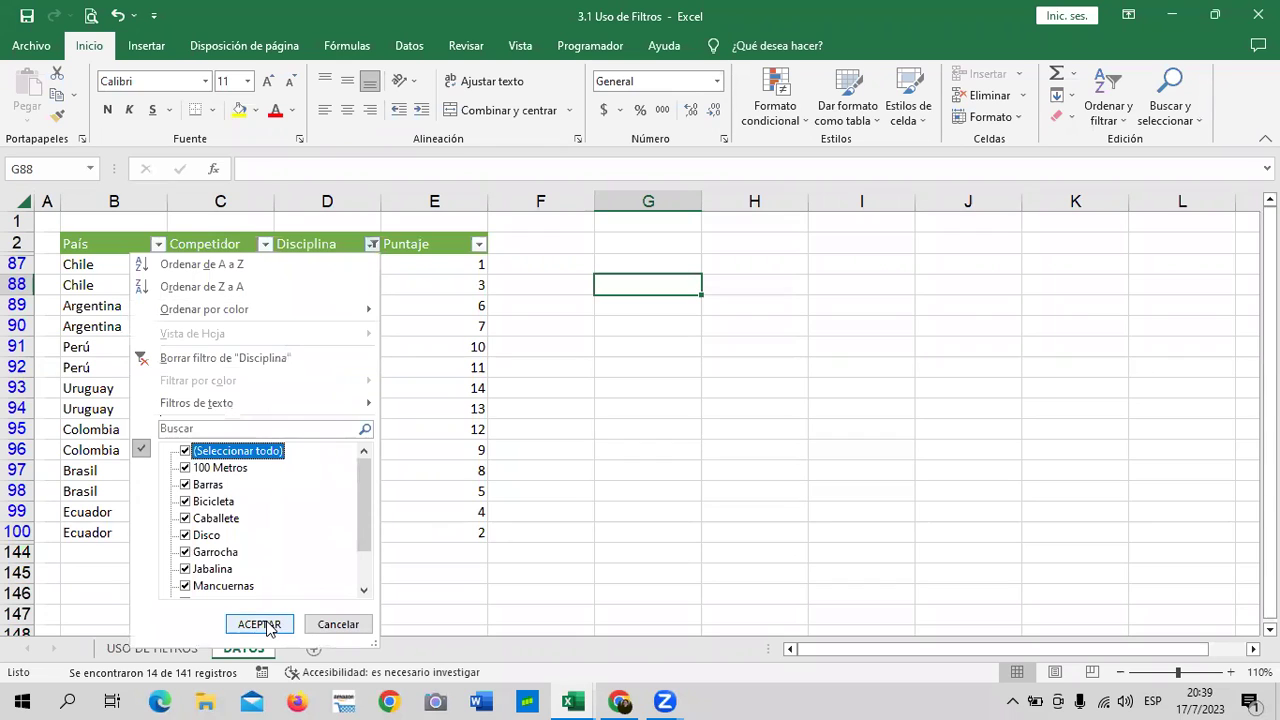
{"action": "left_click", "coordinate": [259, 624]}
{"action": "left_click", "coordinate": [597, 410]}
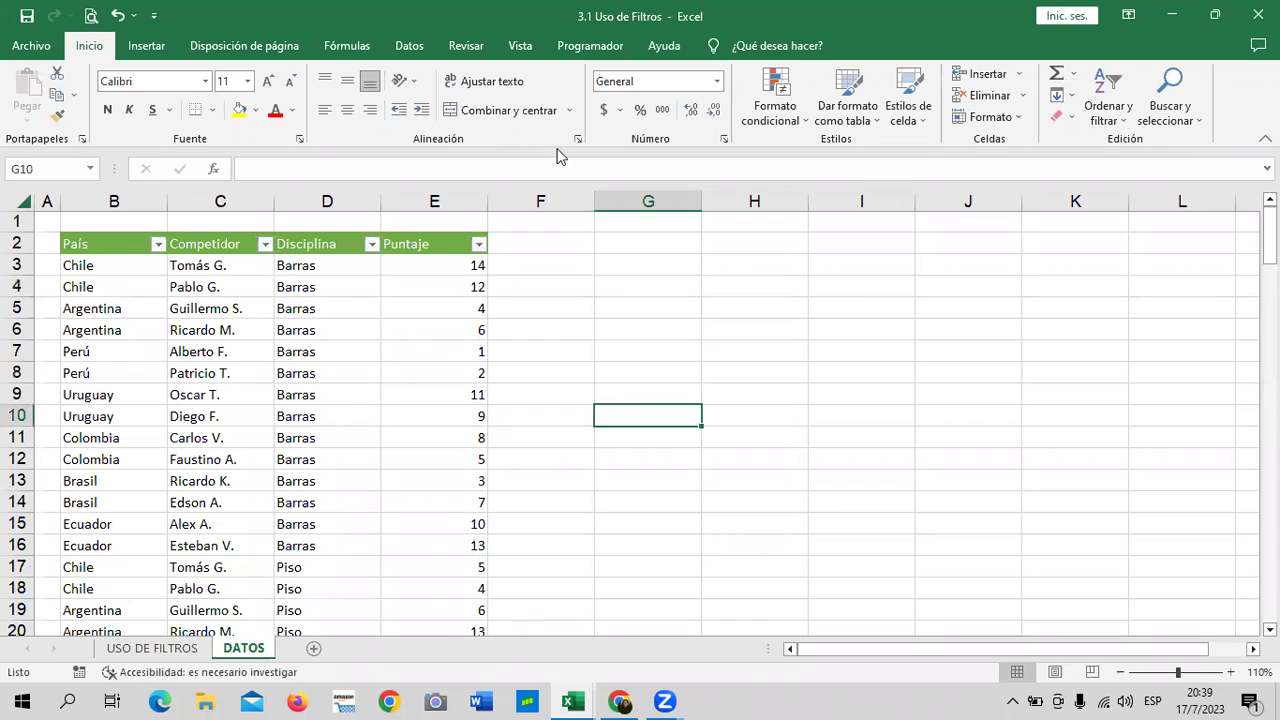
Switch to the course page in Chrome and play the '3.1 Uso de Filtros' lesson video.
{"action": "left_click", "coordinate": [690, 298]}
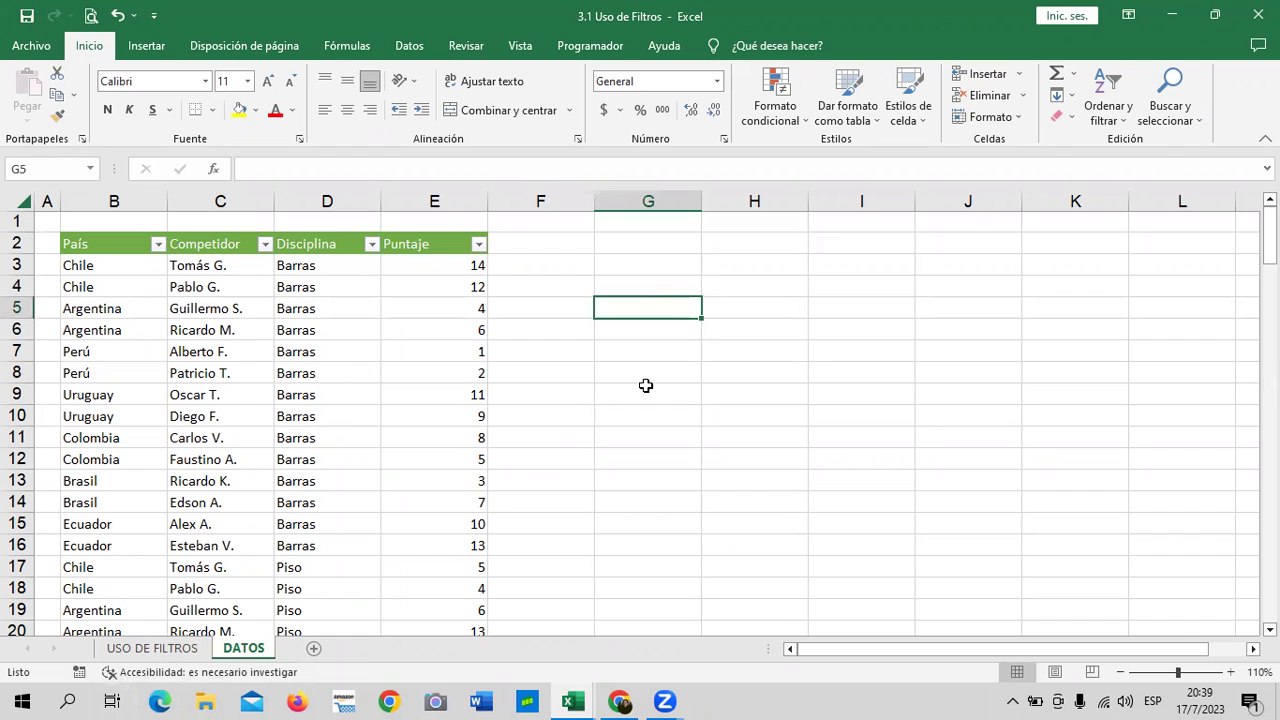
{"action": "mouse_move", "coordinate": [620, 701]}
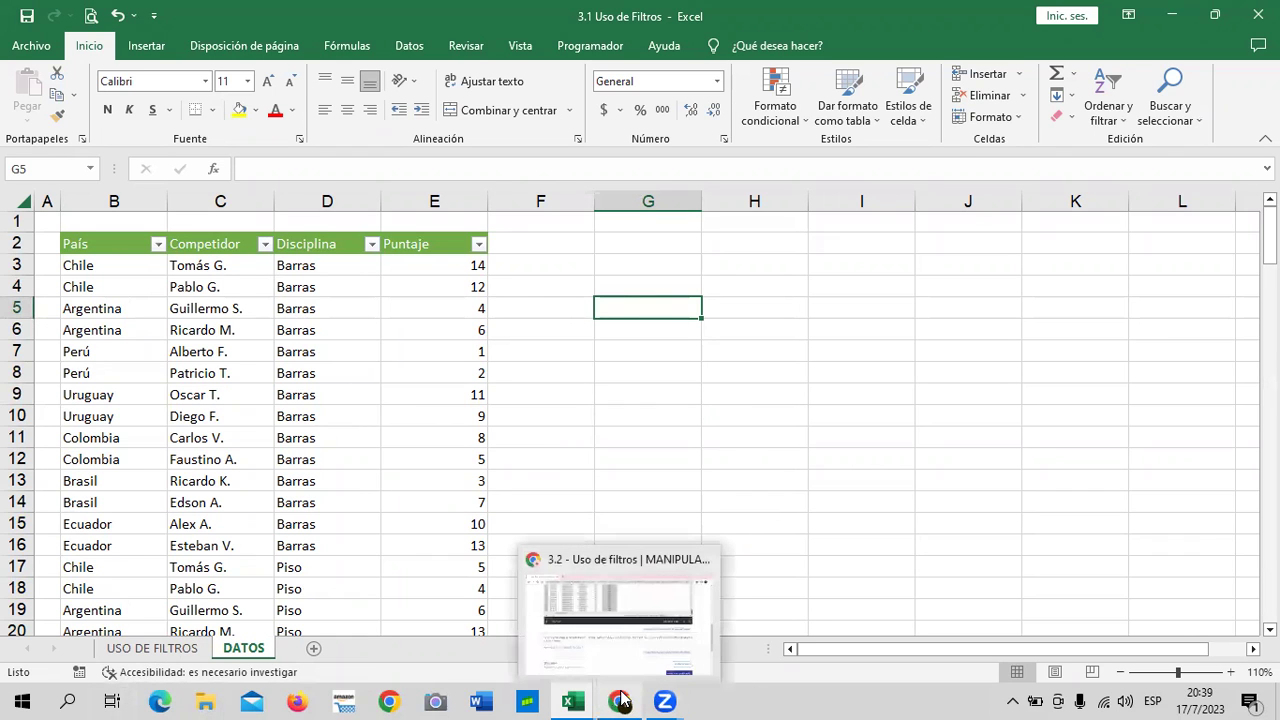
{"action": "left_click", "coordinate": [621, 612]}
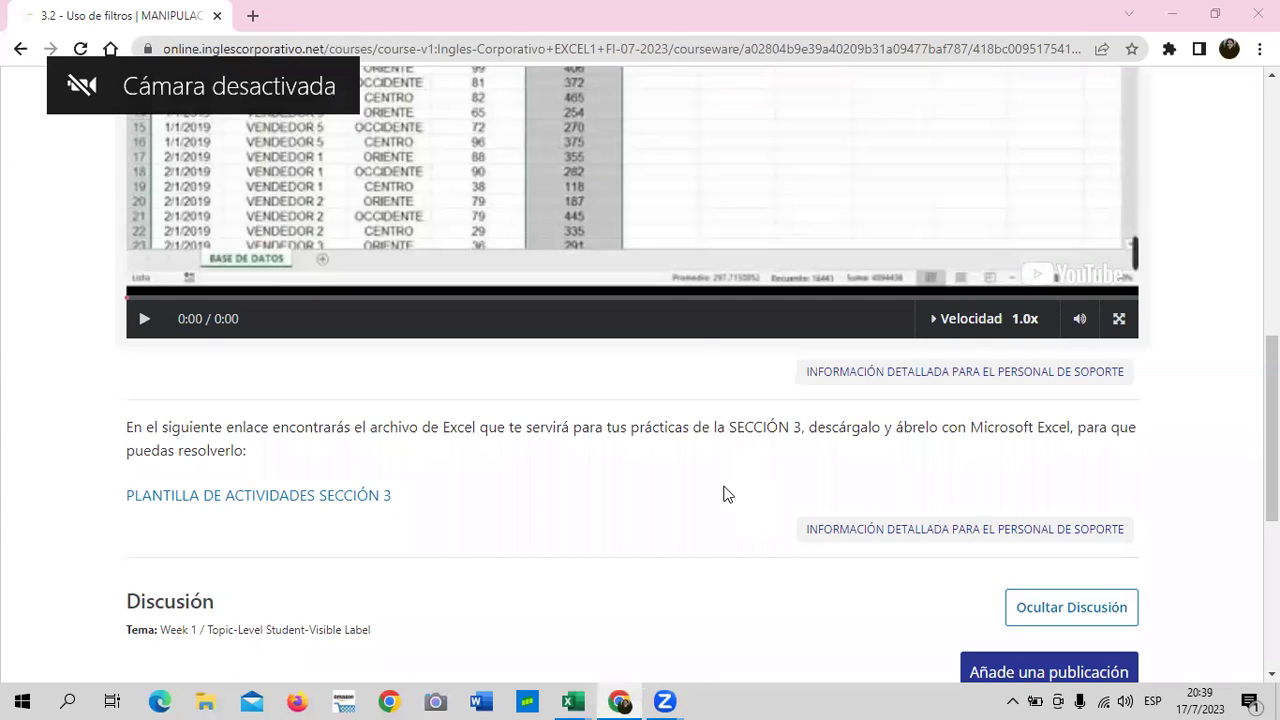
{"action": "scroll", "coordinate": [723, 494], "scroll_direction": "up", "scroll_amount": 3}
{"action": "scroll", "coordinate": [617, 304], "scroll_direction": "up", "scroll_amount": 1}
{"action": "left_click", "coordinate": [617, 304]}
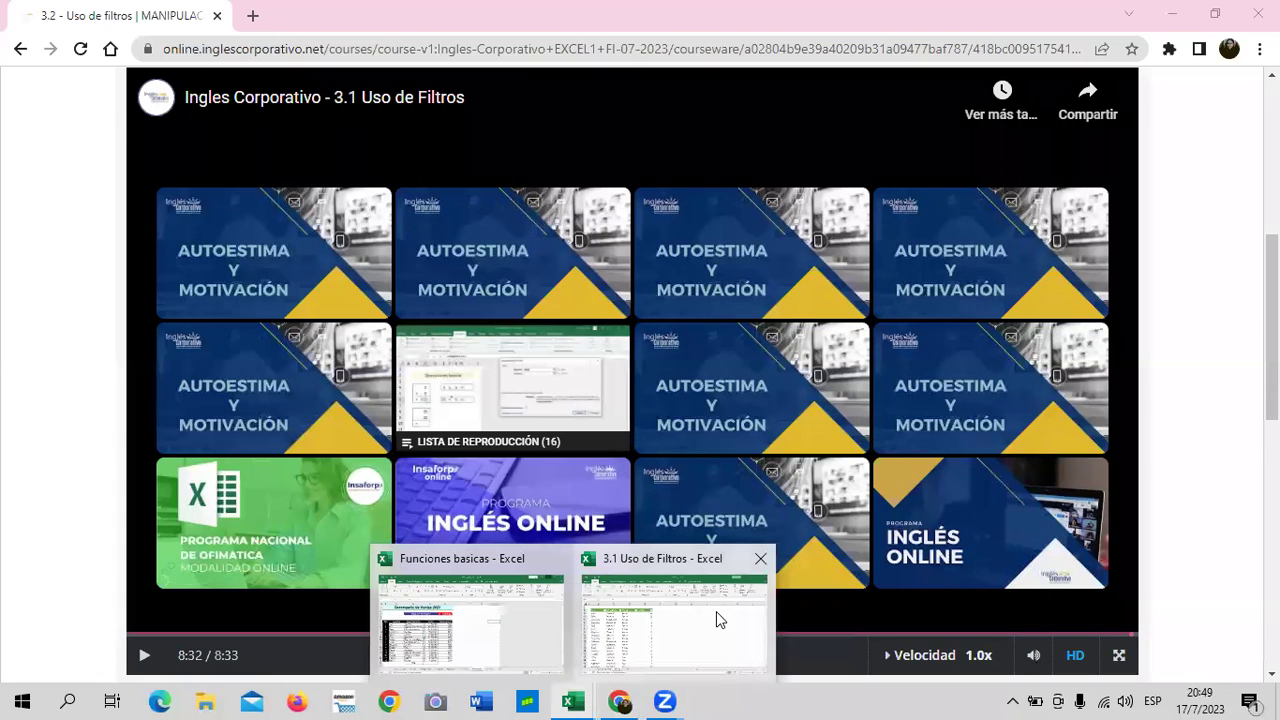
Return to the 3.1 Uso de Filtros workbook and select the Disciplina heading in D2.
{"action": "mouse_move", "coordinate": [572, 701]}
{"action": "left_click", "coordinate": [716, 611]}
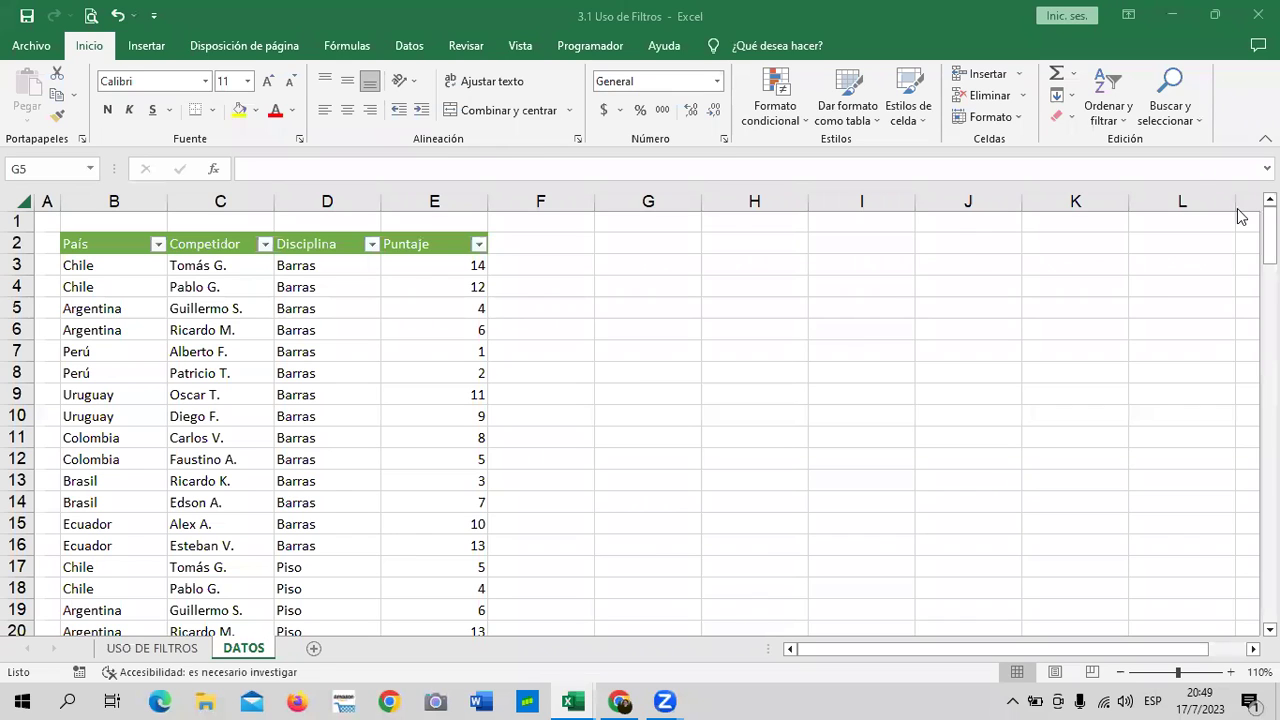
{"action": "left_click", "coordinate": [243, 293]}
{"action": "scroll", "coordinate": [232, 284], "scroll_direction": "down", "scroll_amount": 5}
{"action": "scroll", "coordinate": [232, 284], "scroll_direction": "down", "scroll_amount": 10}
{"action": "scroll", "coordinate": [232, 284], "scroll_direction": "down", "scroll_amount": 6}
{"action": "scroll", "coordinate": [235, 280], "scroll_direction": "up", "scroll_amount": 6}
{"action": "scroll", "coordinate": [235, 280], "scroll_direction": "up", "scroll_amount": 11}
{"action": "scroll", "coordinate": [237, 281], "scroll_direction": "up", "scroll_amount": 7}
{"action": "scroll", "coordinate": [240, 282], "scroll_direction": "up", "scroll_amount": 1}
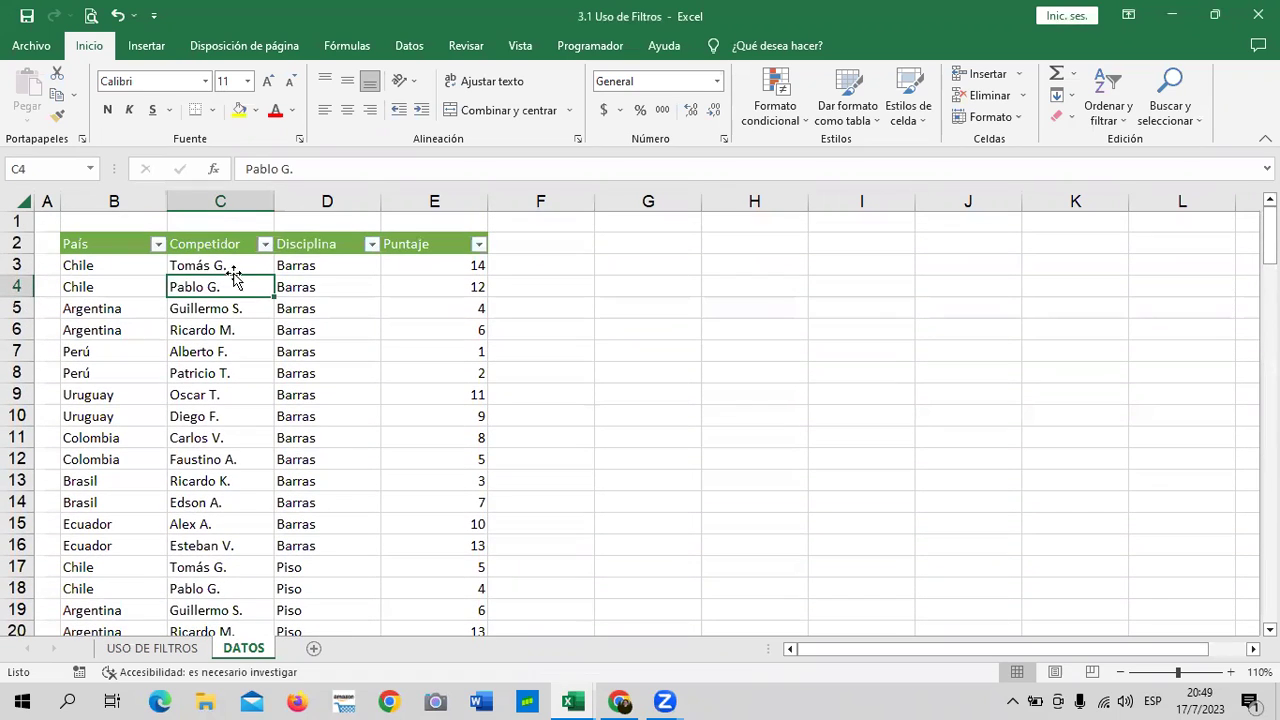
{"action": "left_click", "coordinate": [284, 248]}
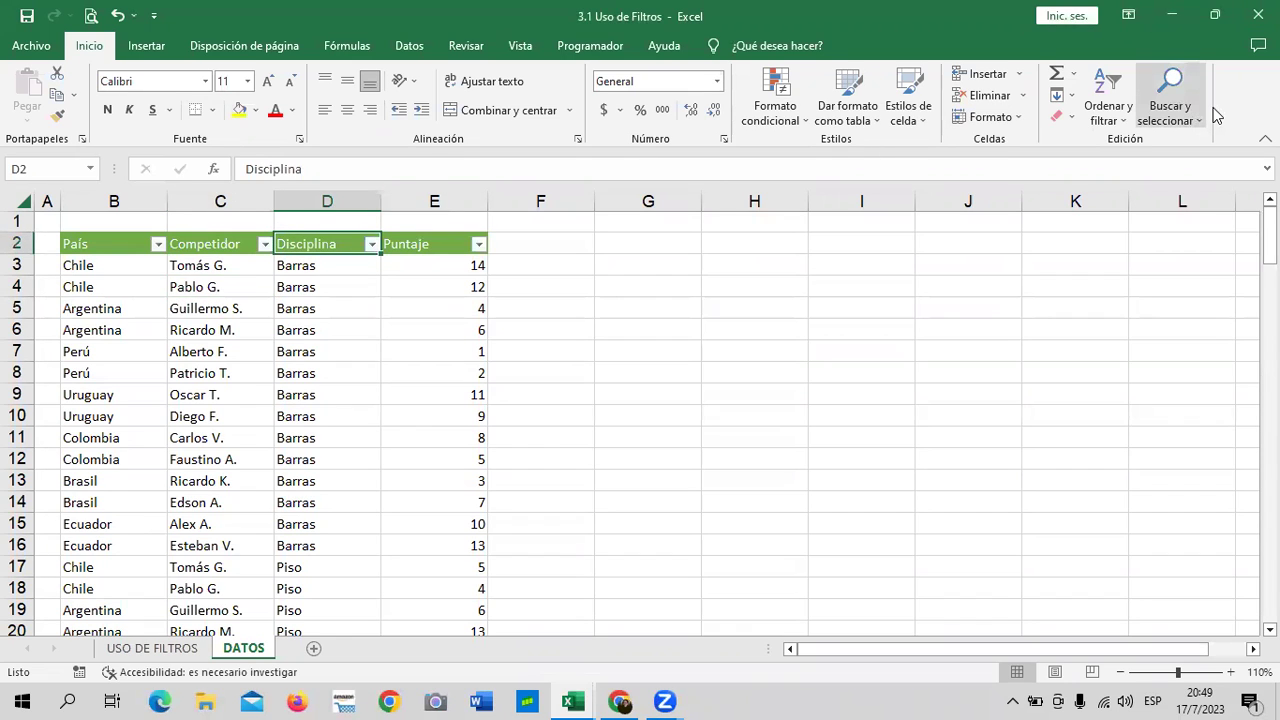
Turn off Filtro under Ordenar y filtrar, then select a cell in the list.
{"action": "left_click", "coordinate": [1108, 110]}
{"action": "left_click", "coordinate": [1130, 236]}
{"action": "left_click", "coordinate": [690, 386]}
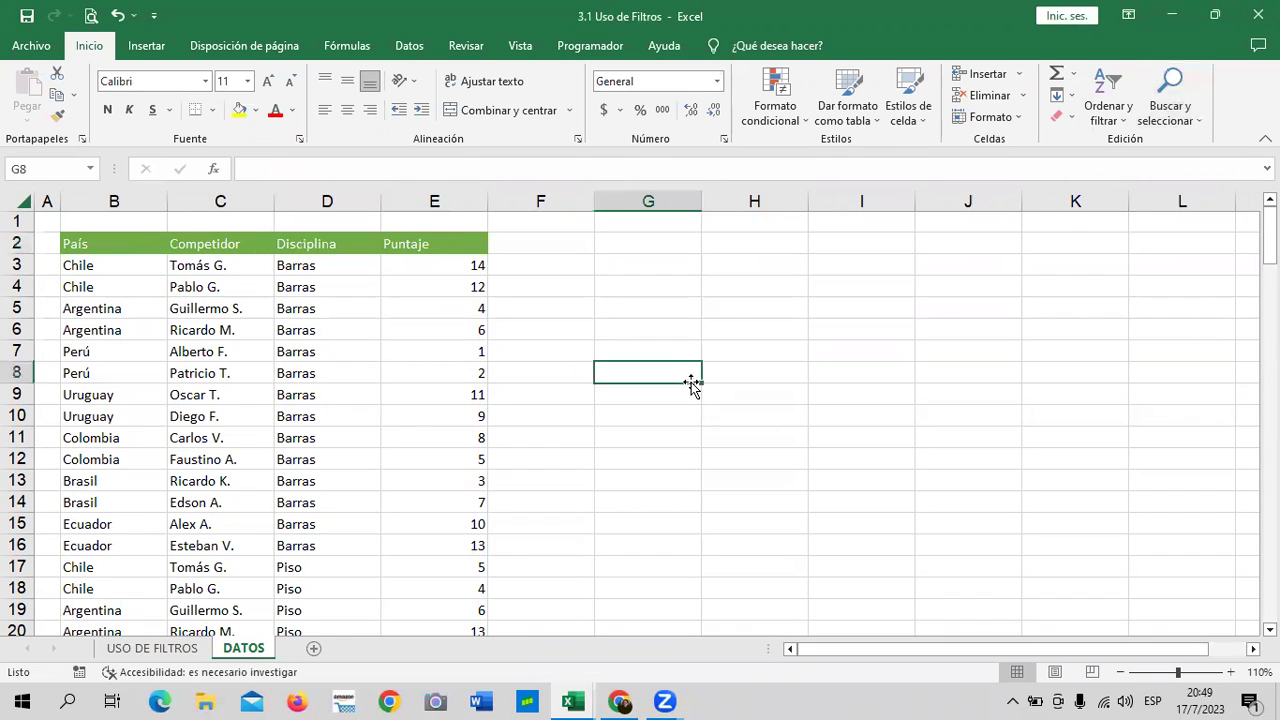
{"action": "left_click", "coordinate": [216, 348]}
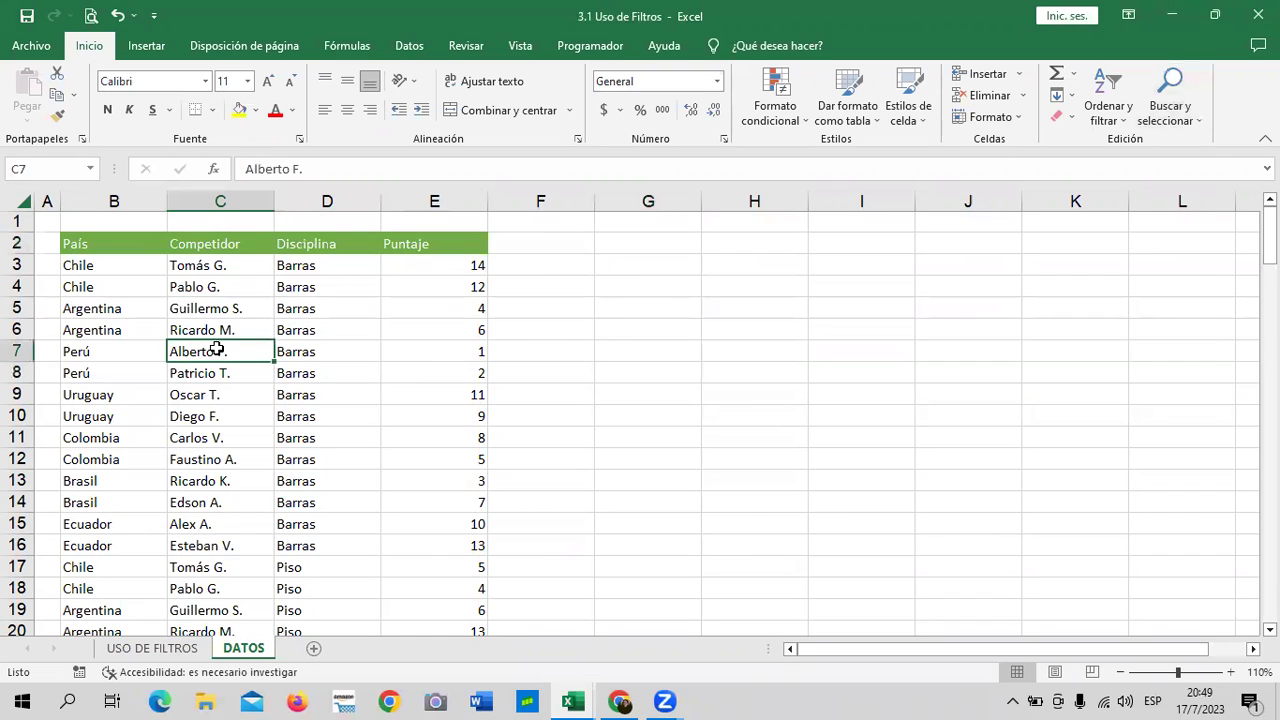
{"action": "left_click", "coordinate": [414, 48]}
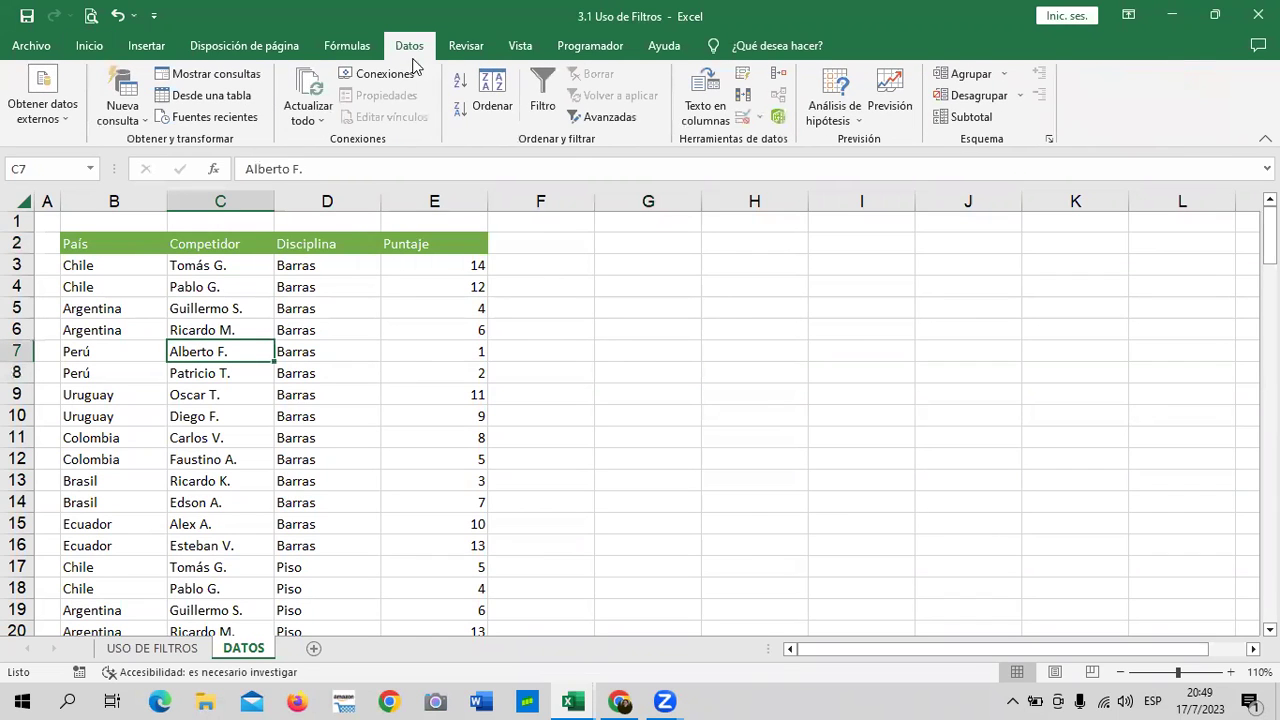
{"action": "left_click", "coordinate": [337, 372]}
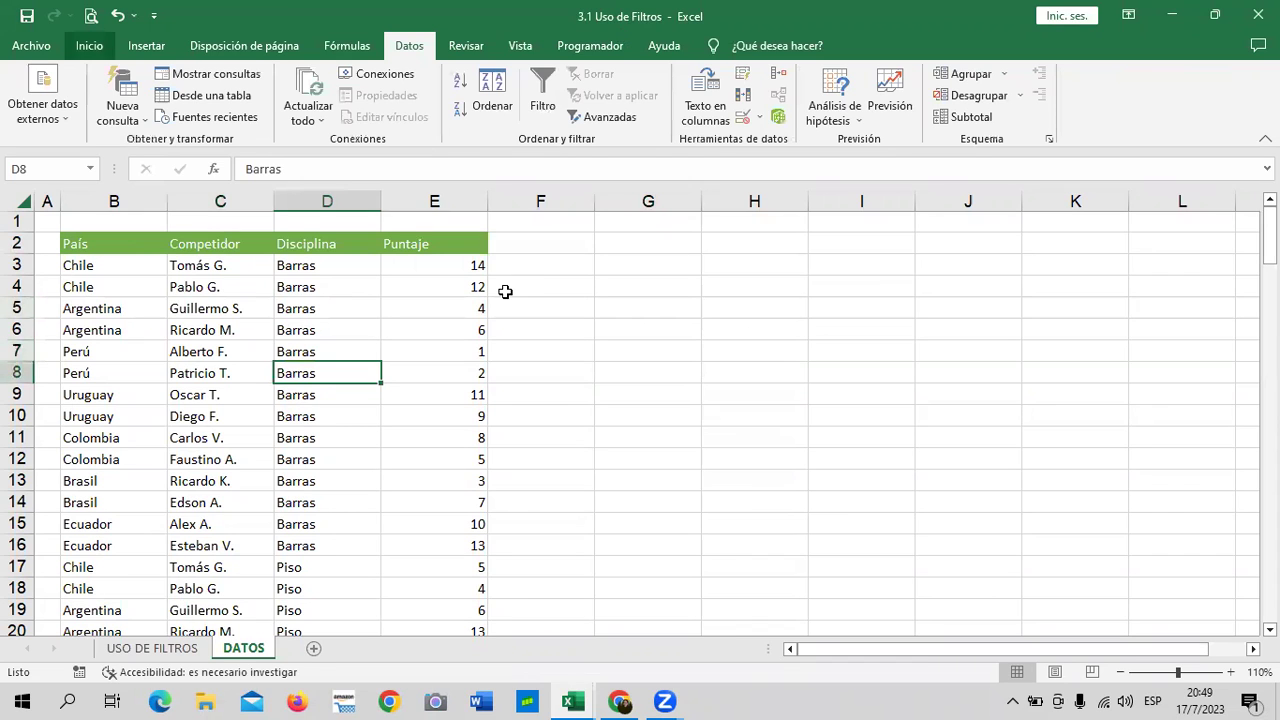
{"action": "left_click", "coordinate": [188, 290]}
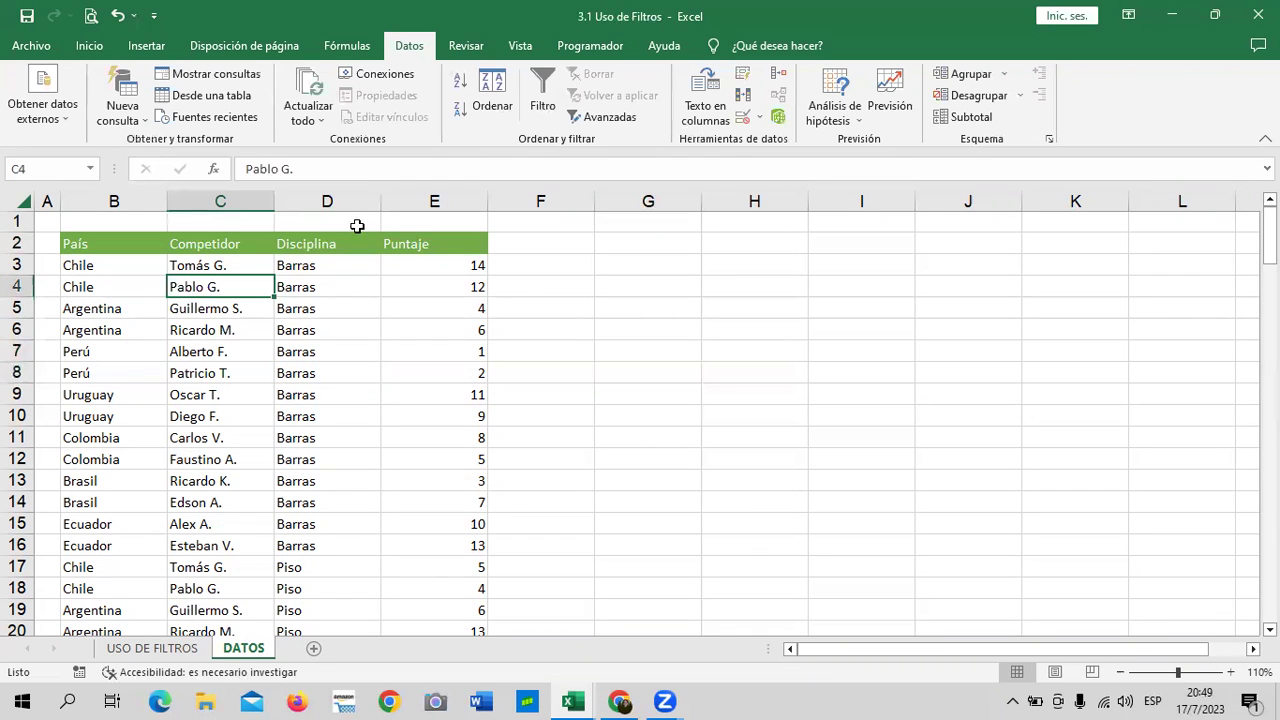
{"action": "left_click", "coordinate": [607, 120]}
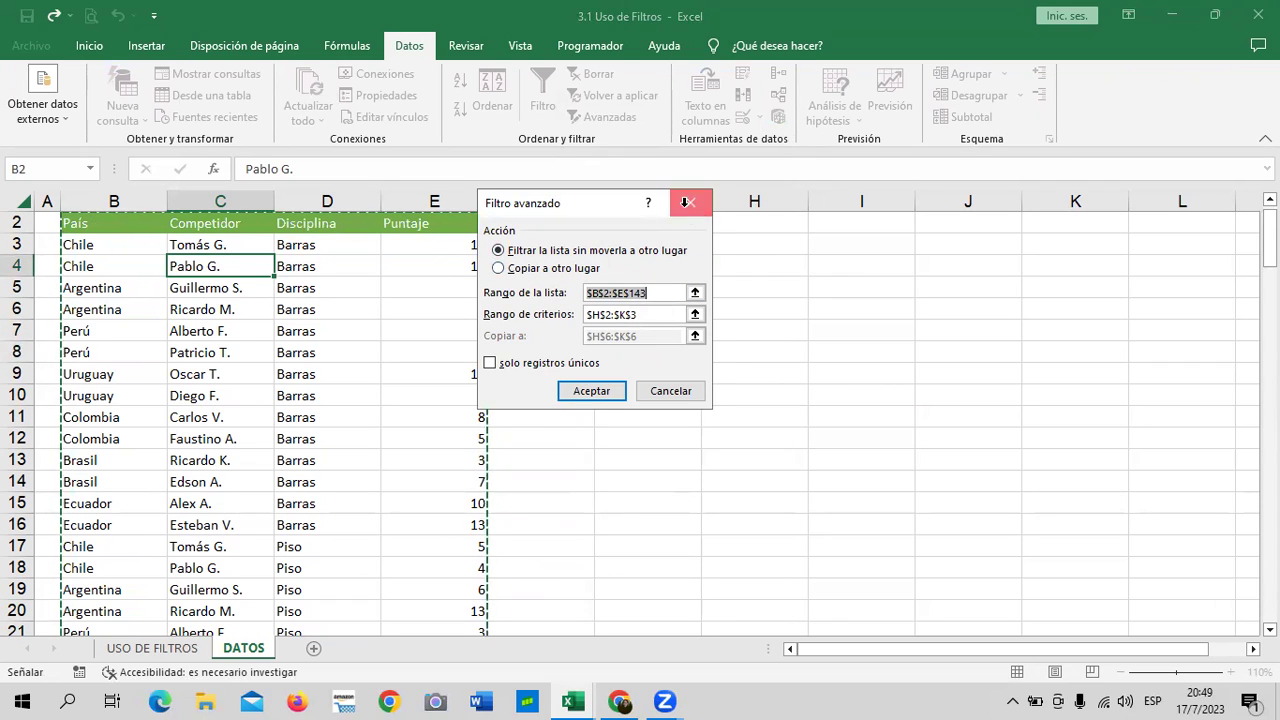
{"action": "left_click", "coordinate": [689, 205]}
{"action": "left_click", "coordinate": [663, 378]}
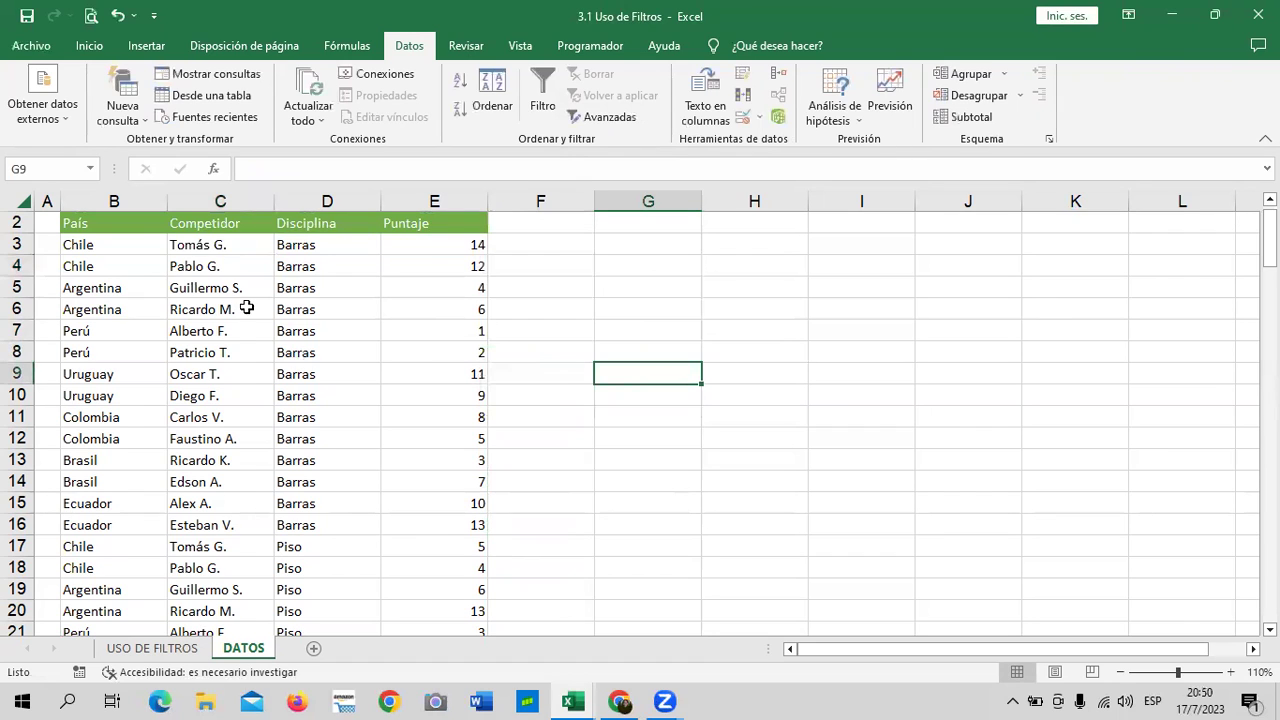
Copy the País, Competidor, Disciplina and Puntaje headers from B2:E2 into H2:K2.
{"action": "scroll", "coordinate": [69, 243], "scroll_direction": "up", "scroll_amount": 1}
{"action": "left_click_drag", "start_coordinate": [69, 243], "coordinate": [461, 247]}
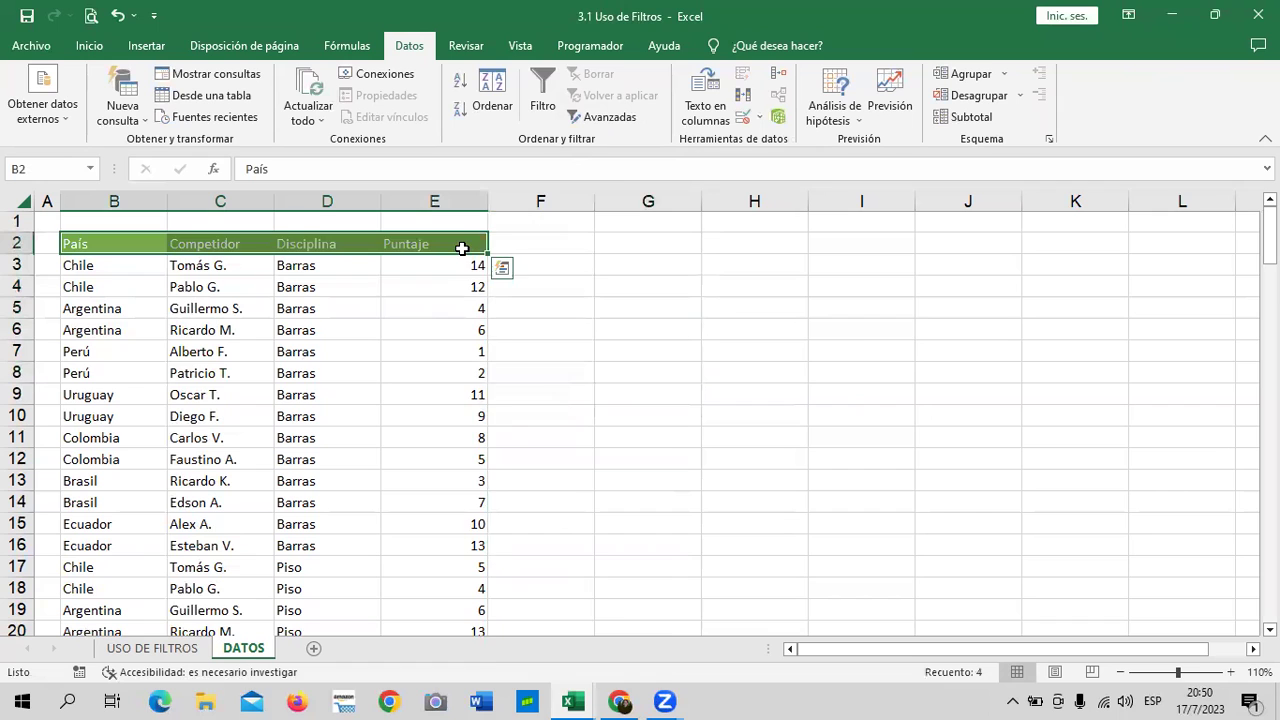
{"action": "right_click", "coordinate": [461, 249]}
{"action": "left_click", "coordinate": [569, 292]}
{"action": "left_click", "coordinate": [758, 245]}
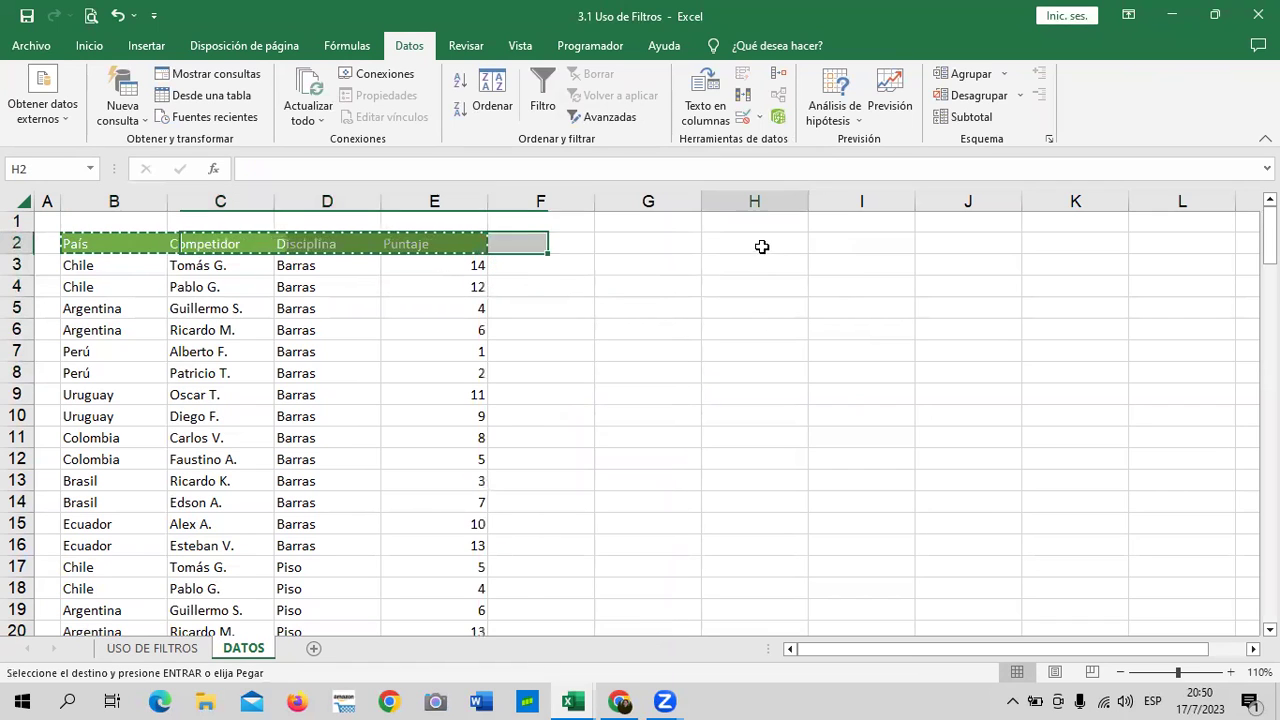
{"action": "key", "text": "ctrl+v"}
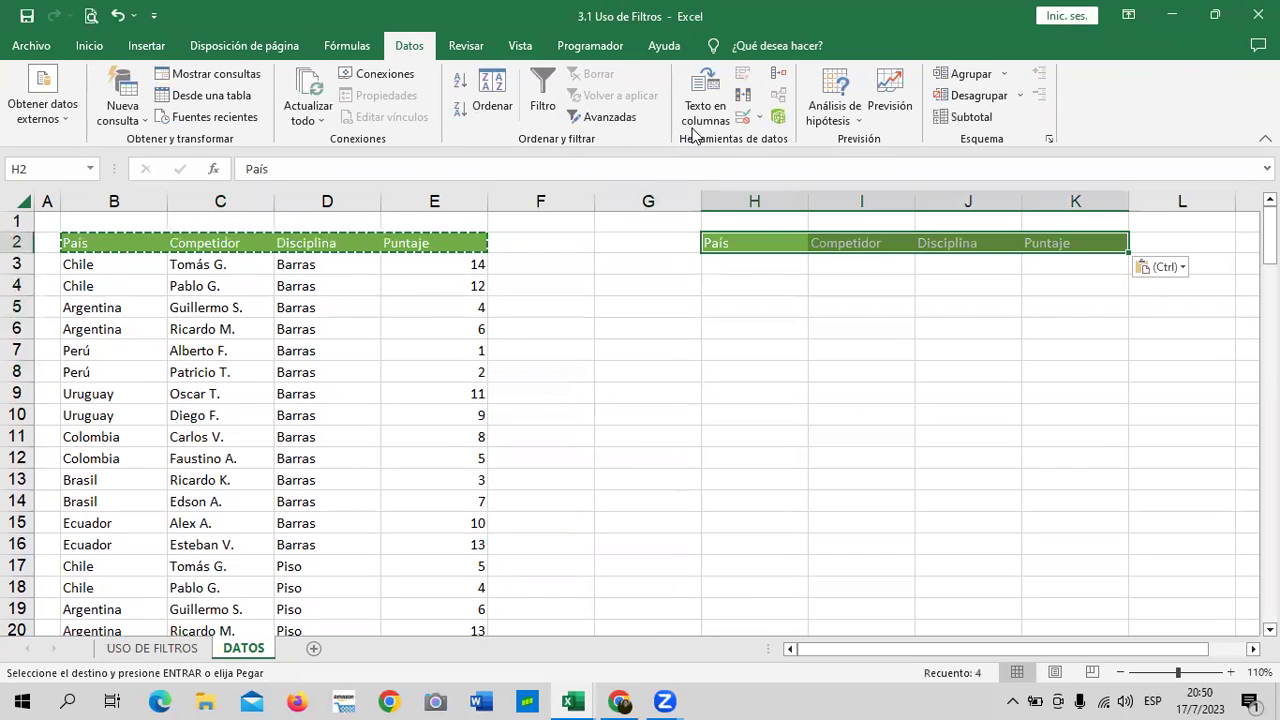
{"action": "key", "text": "Escape"}
{"action": "left_click", "coordinate": [870, 388]}
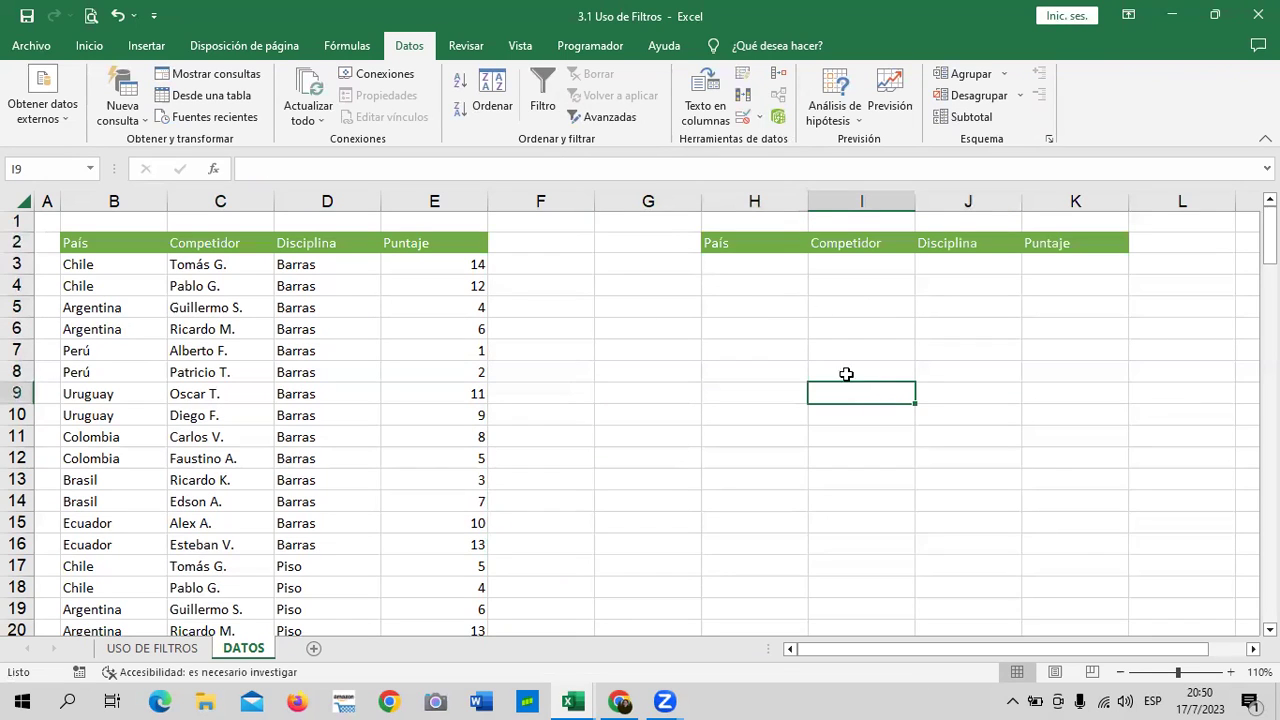
Copy Perú from B7 into H3 under the País criteria header.
{"action": "left_click", "coordinate": [118, 437]}
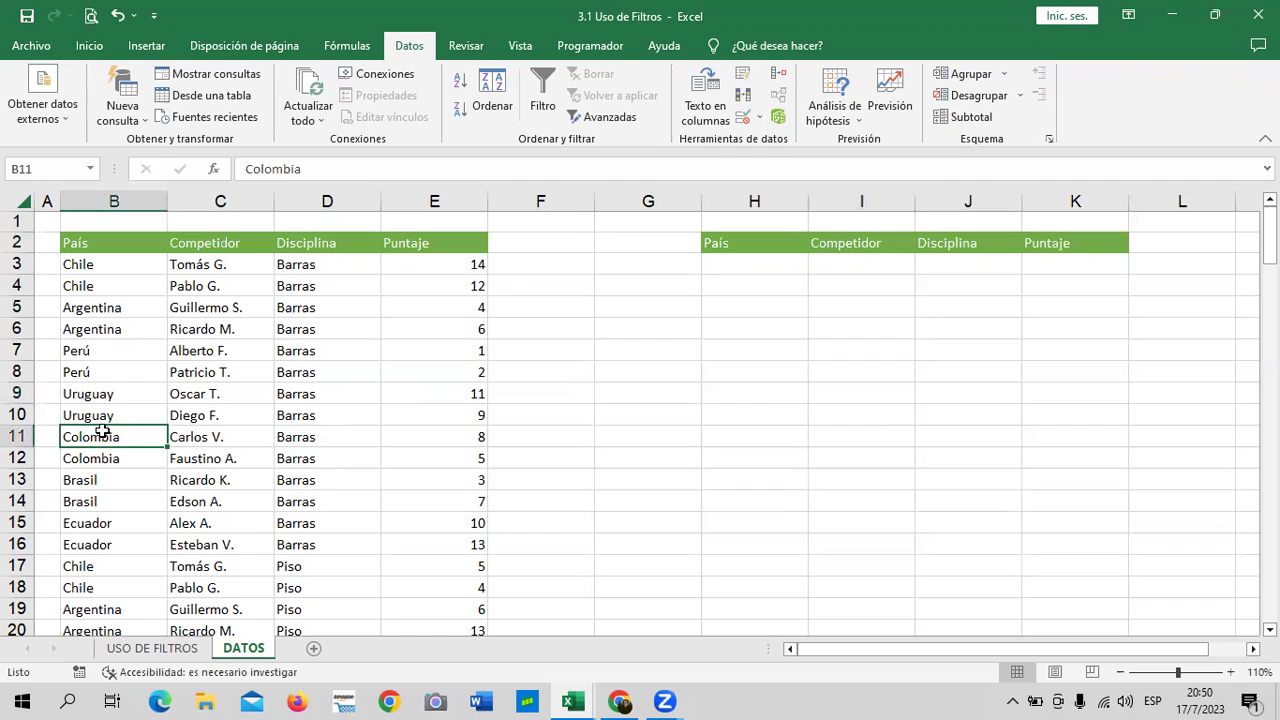
{"action": "left_click", "coordinate": [90, 351]}
{"action": "right_click", "coordinate": [95, 351]}
{"action": "left_click", "coordinate": [143, 292]}
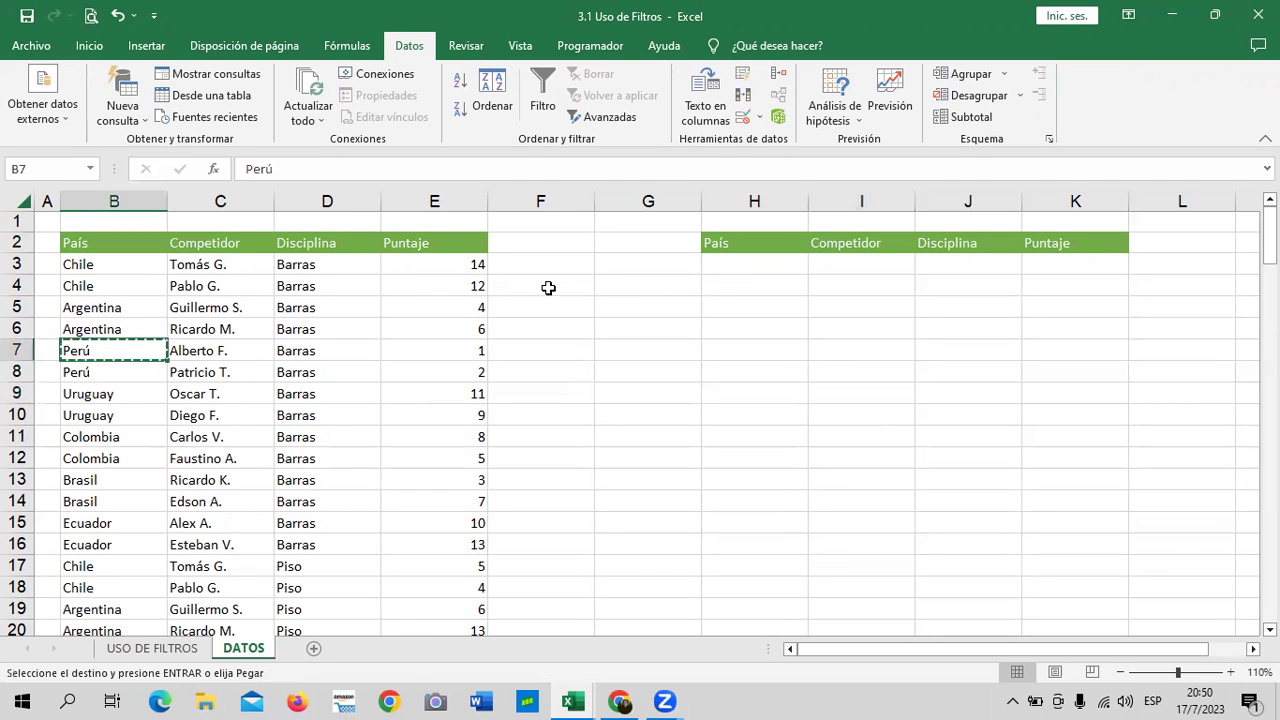
{"action": "left_click", "coordinate": [765, 266]}
{"action": "key", "text": "ctrl+v"}
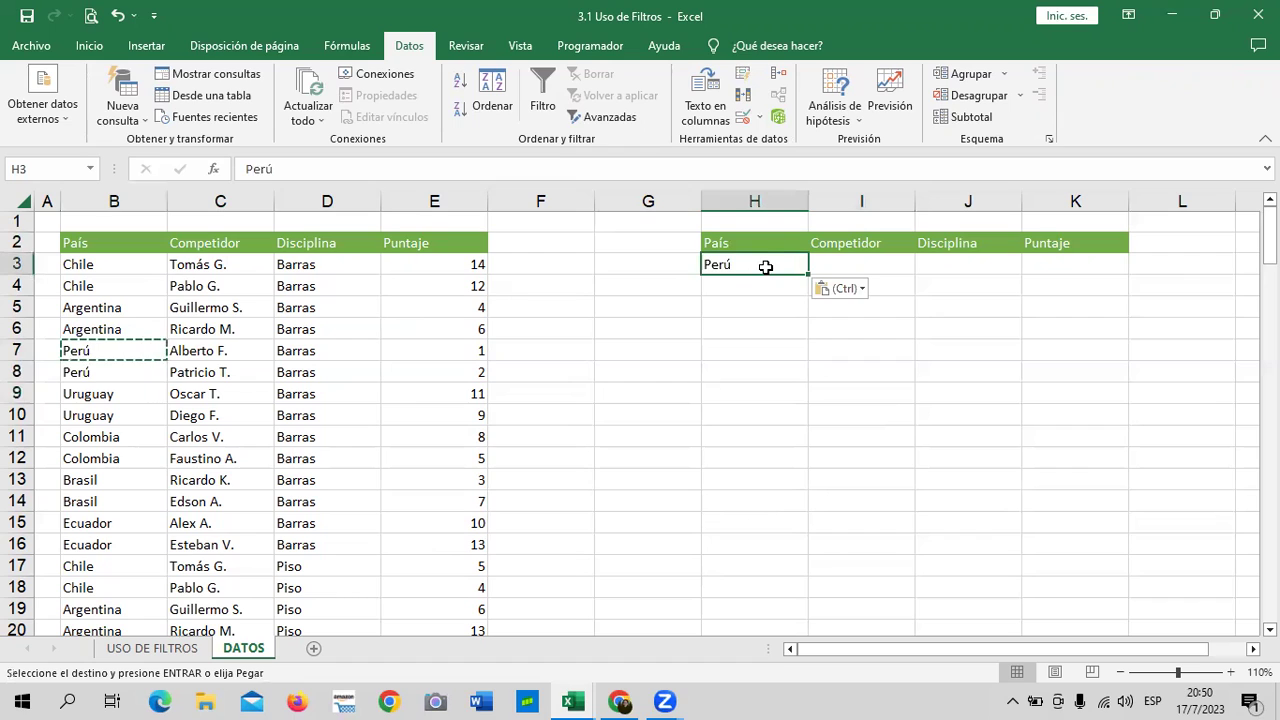
{"action": "key", "text": "Escape"}
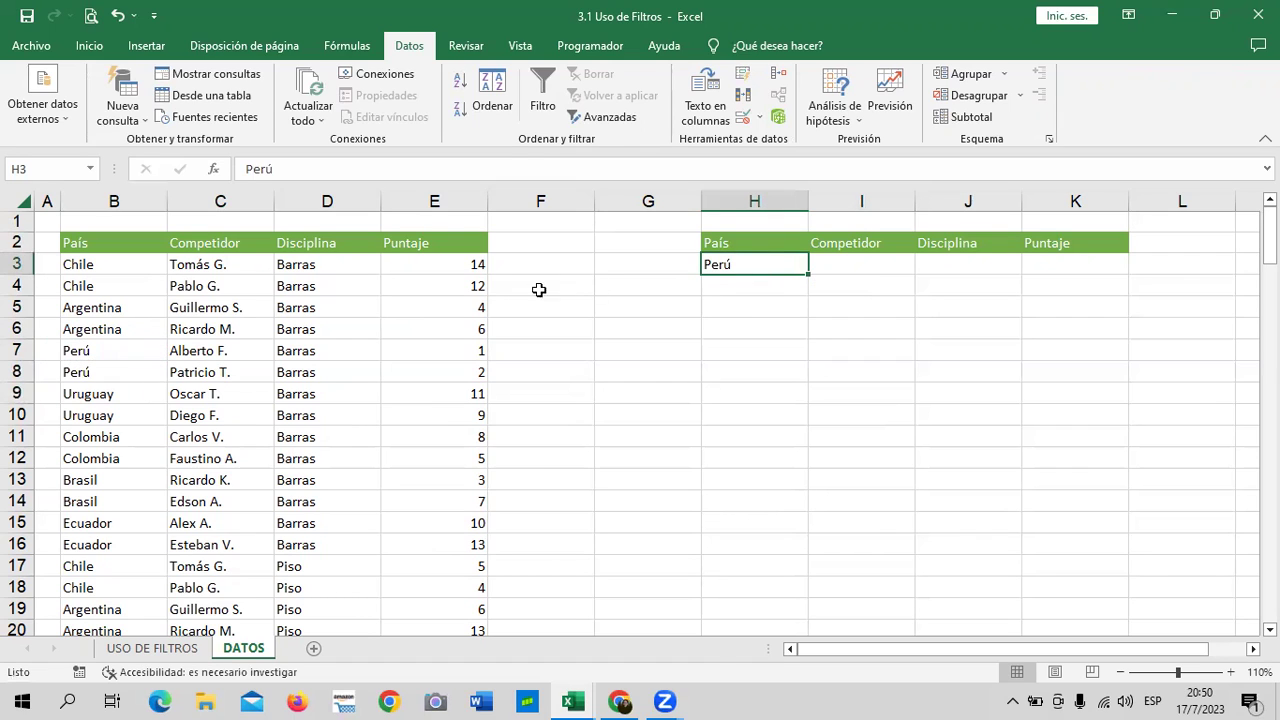
{"action": "left_click", "coordinate": [289, 240]}
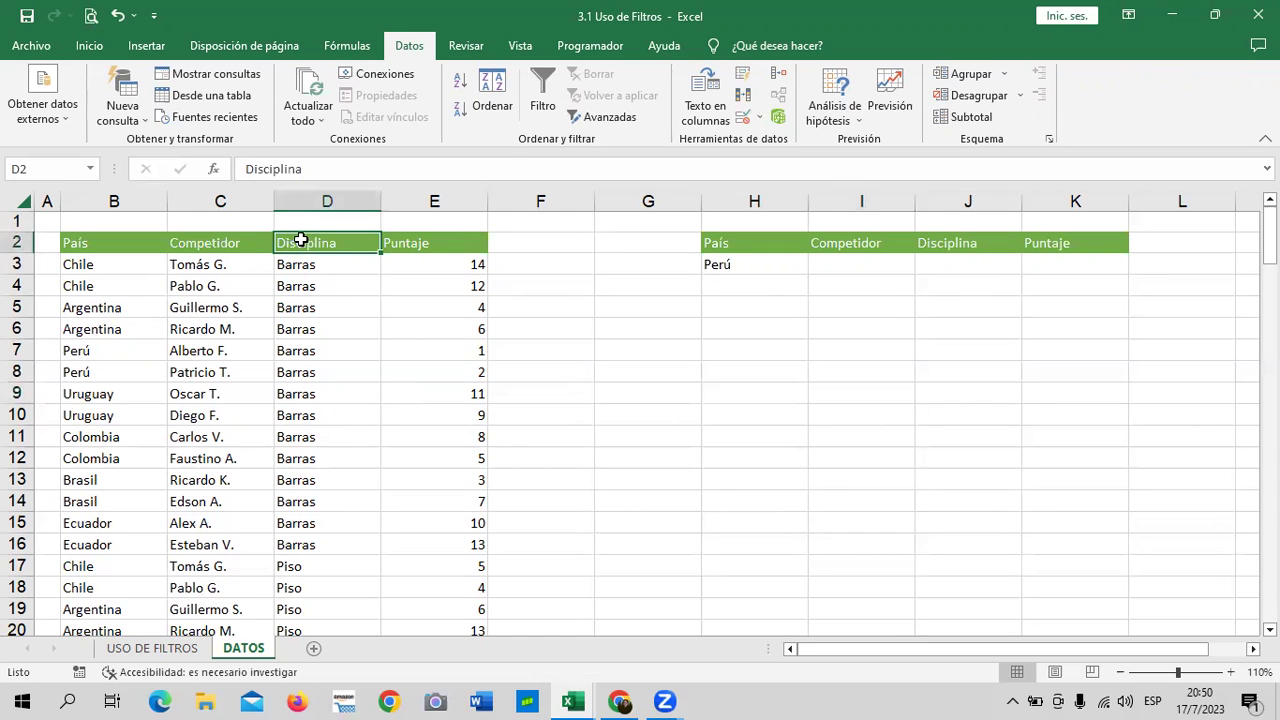
In the advanced filter, use list range $B$2:$E$143 with criteria range H2:K3.
{"action": "left_click", "coordinate": [612, 118]}
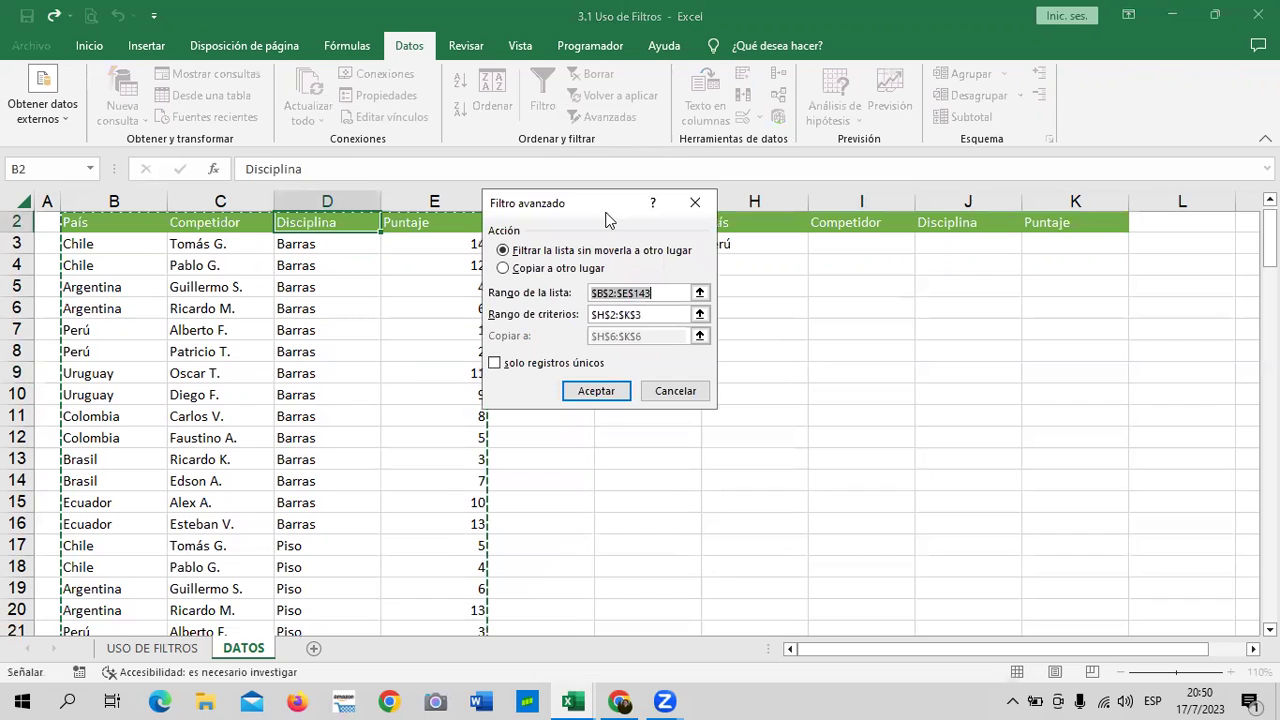
{"action": "left_click_drag", "start_coordinate": [606, 213], "coordinate": [674, 242]}
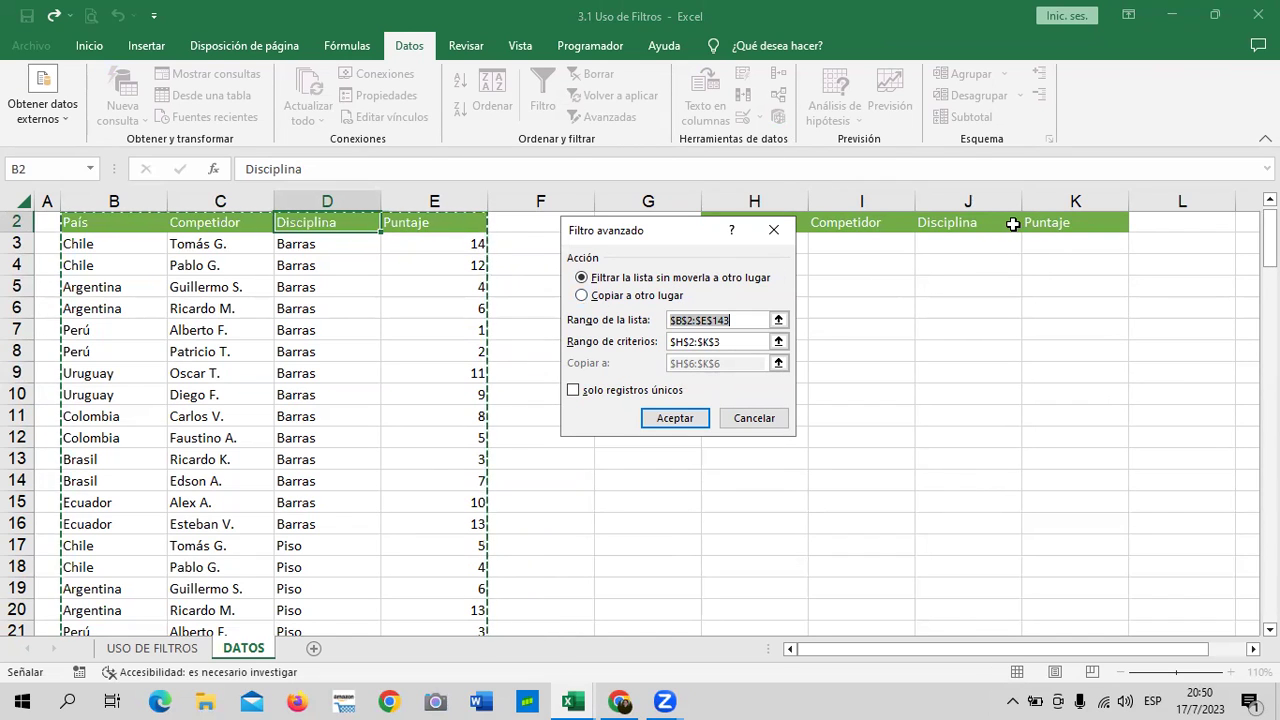
{"action": "left_click", "coordinate": [753, 318]}
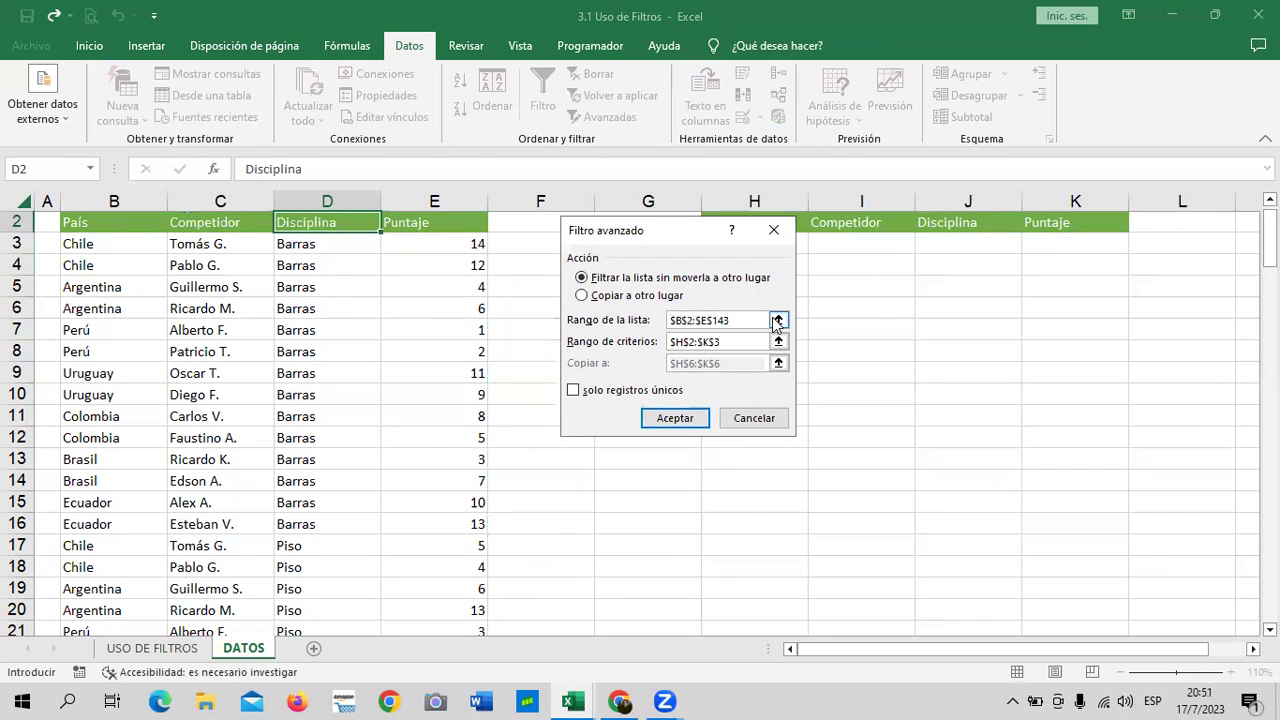
{"action": "left_click", "coordinate": [778, 320]}
{"action": "left_click", "coordinate": [784, 254]}
{"action": "left_click", "coordinate": [745, 343]}
{"action": "left_click_drag", "start_coordinate": [652, 238], "coordinate": [586, 243]}
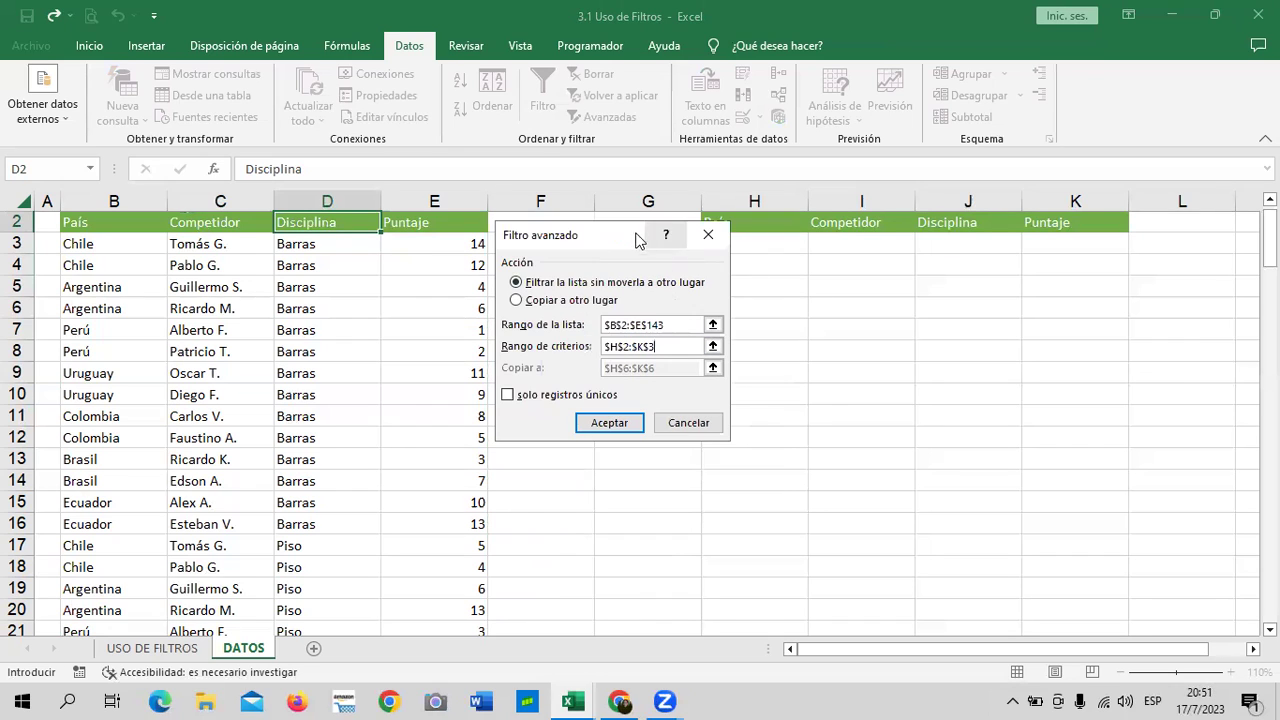
{"action": "left_click", "coordinate": [728, 224]}
{"action": "left_click_drag", "start_coordinate": [728, 224], "coordinate": [1086, 249]}
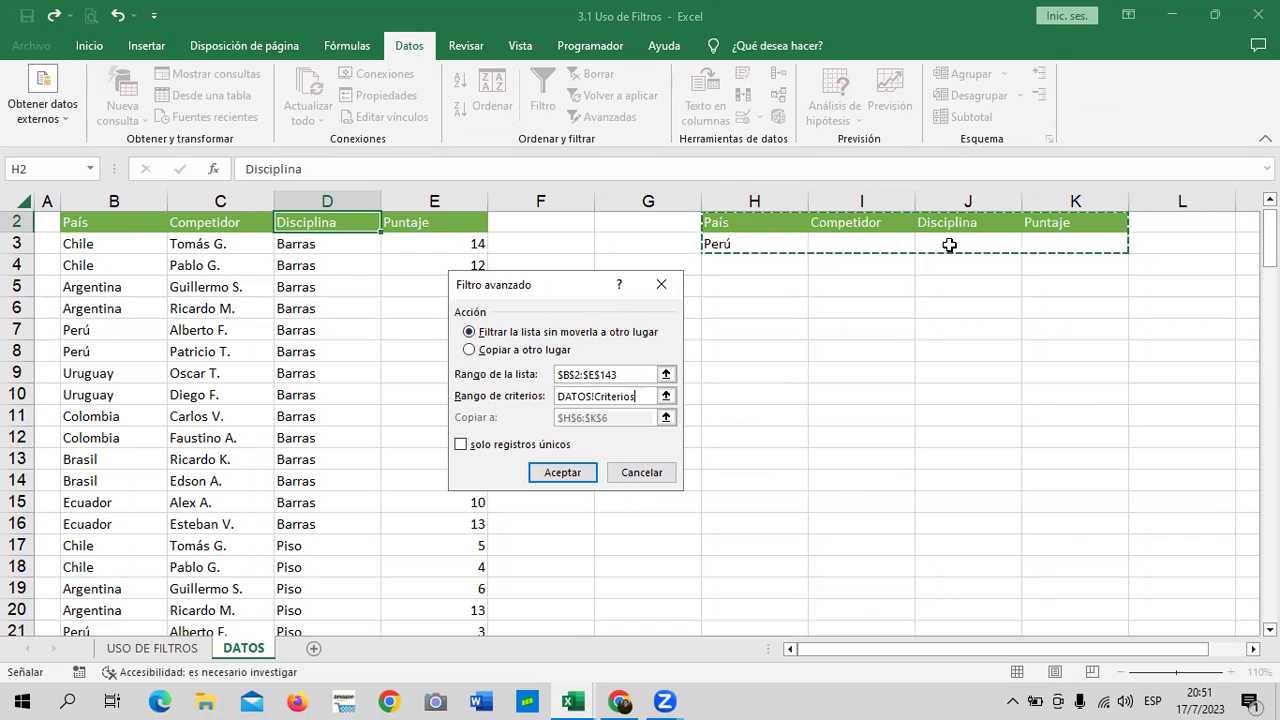
Copy the unique matching records to H6:K6 and run the filter.
{"action": "left_click", "coordinate": [470, 352]}
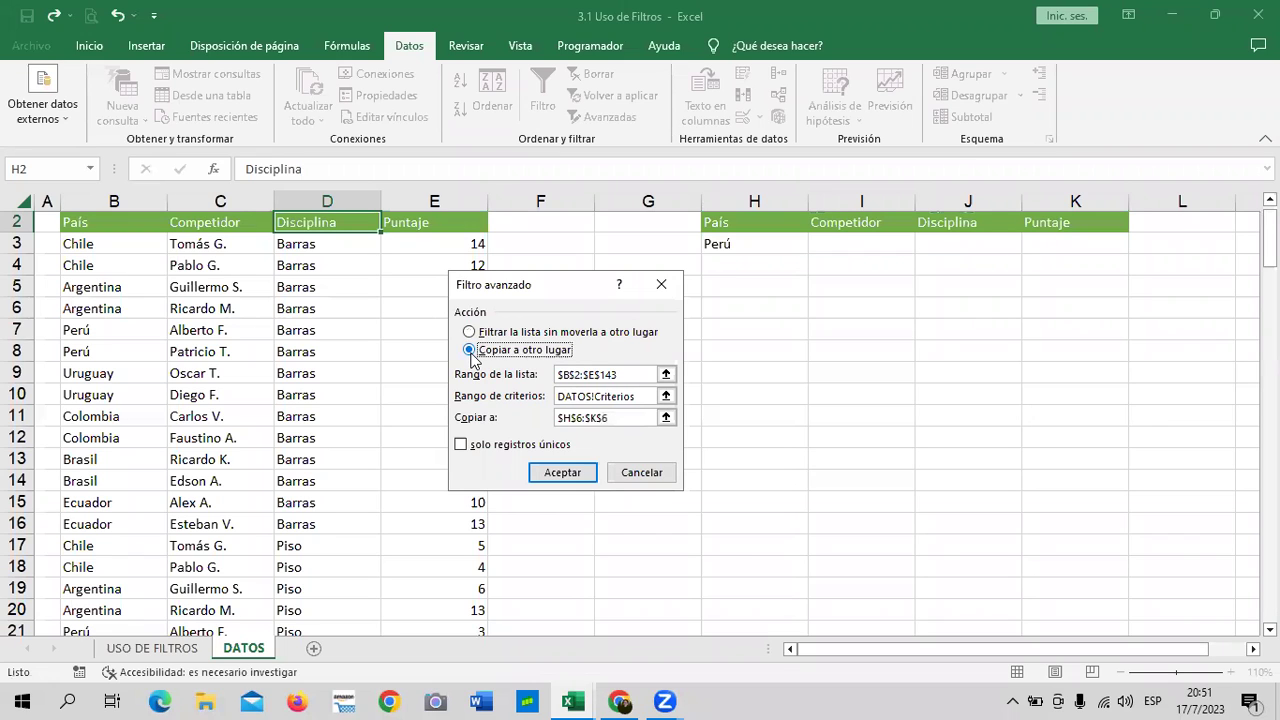
{"action": "left_click", "coordinate": [665, 417]}
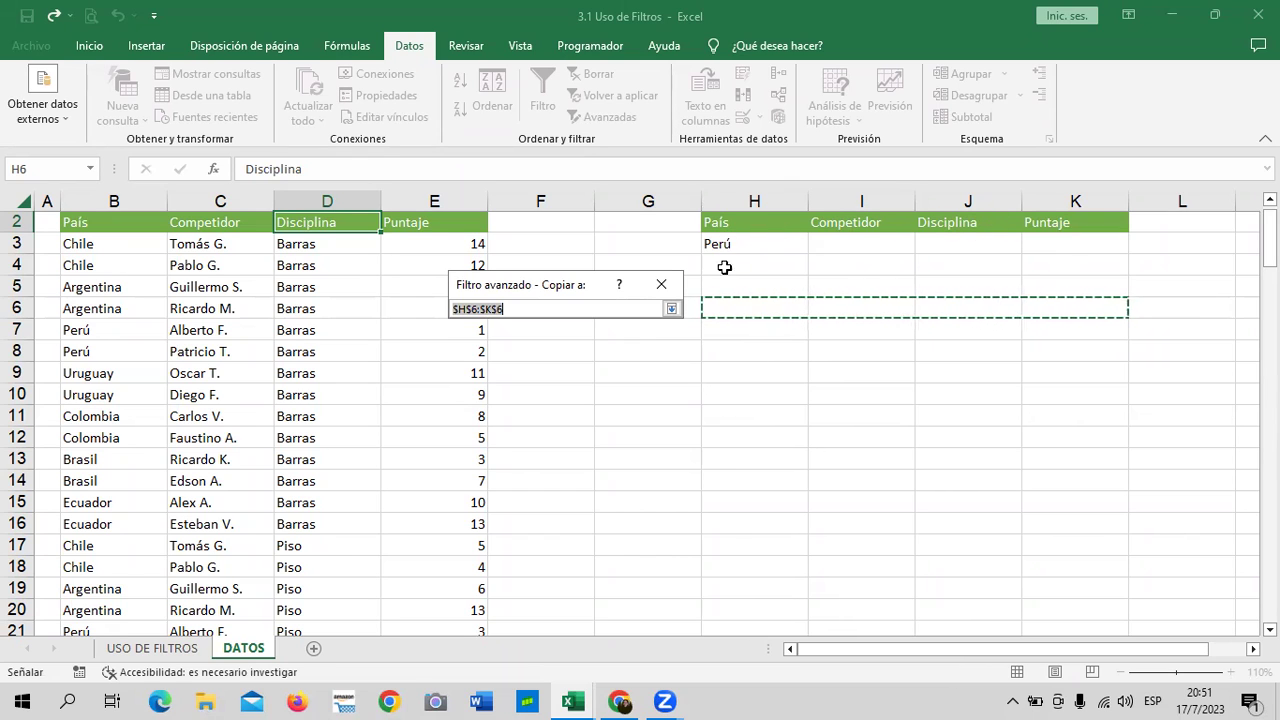
{"action": "left_click", "coordinate": [671, 311]}
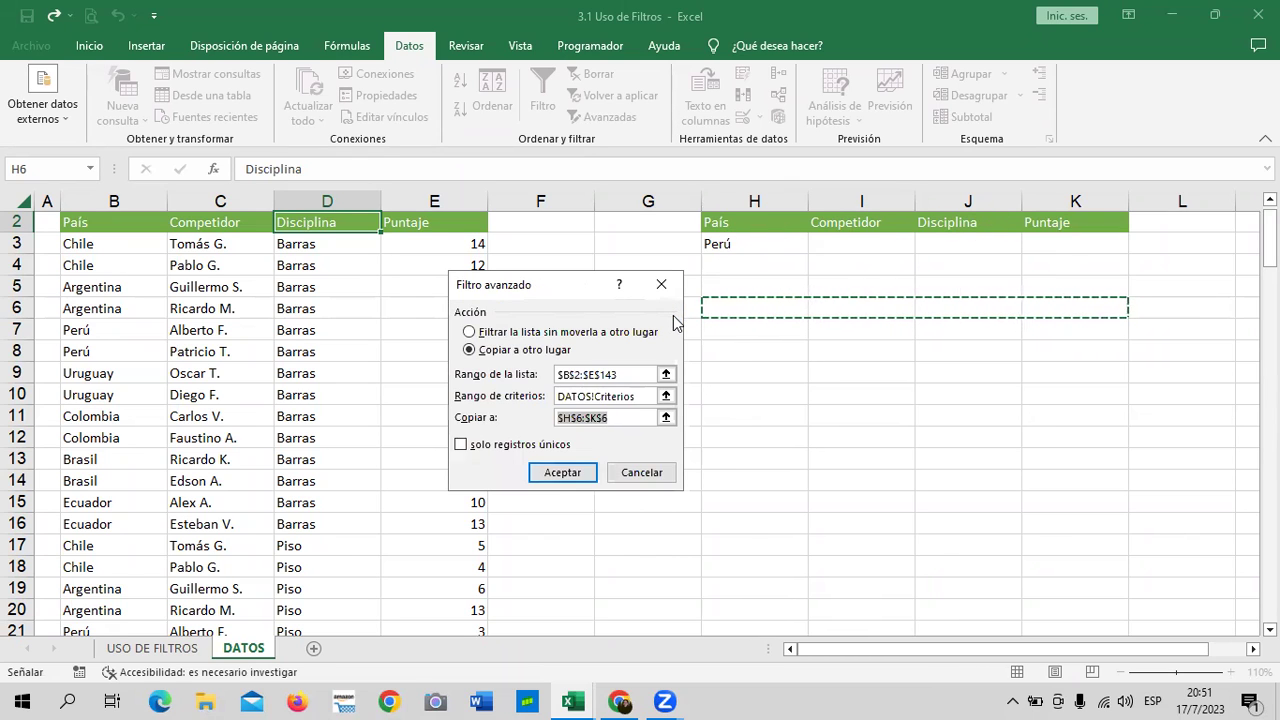
{"action": "left_click", "coordinate": [461, 446]}
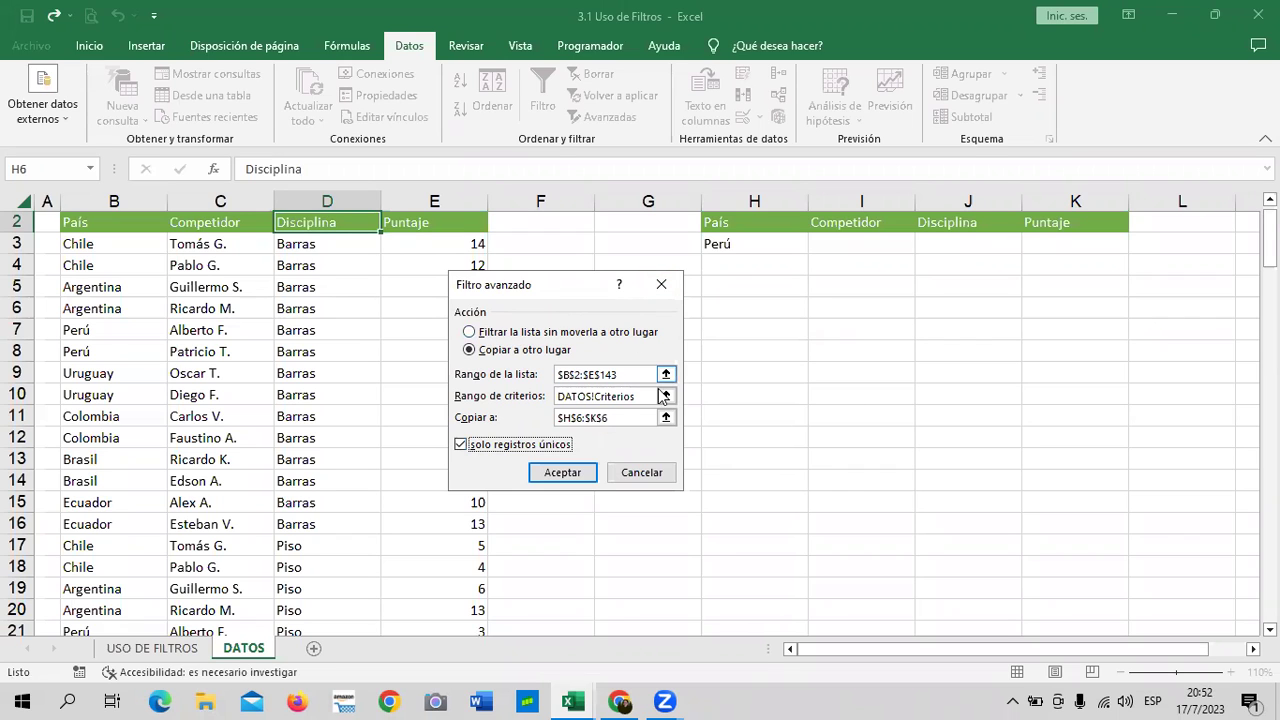
{"action": "left_click", "coordinate": [580, 472]}
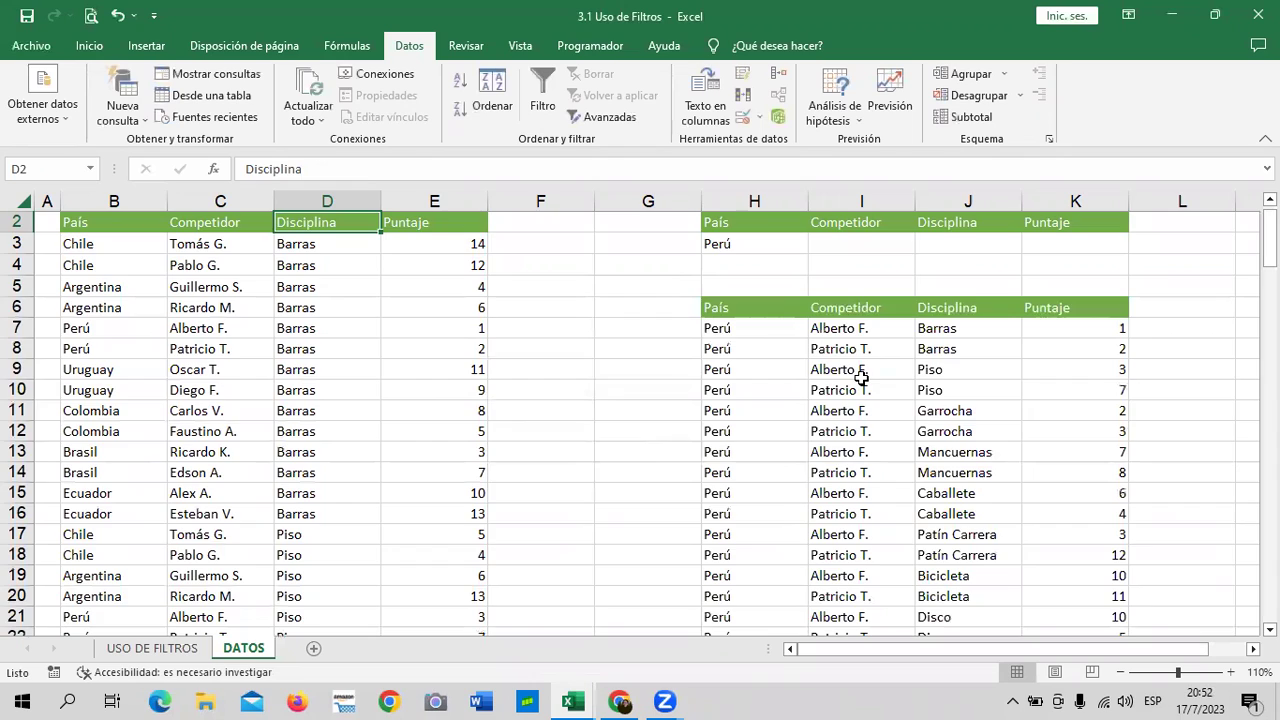
Scroll through the extracted Perú records at H6 and check their País and Disciplina headings.
{"action": "scroll", "coordinate": [861, 377], "scroll_direction": "down", "scroll_amount": 1}
{"action": "scroll", "coordinate": [885, 351], "scroll_direction": "down", "scroll_amount": 1}
{"action": "scroll", "coordinate": [885, 351], "scroll_direction": "up", "scroll_amount": 2}
{"action": "scroll", "coordinate": [885, 351], "scroll_direction": "down", "scroll_amount": 1}
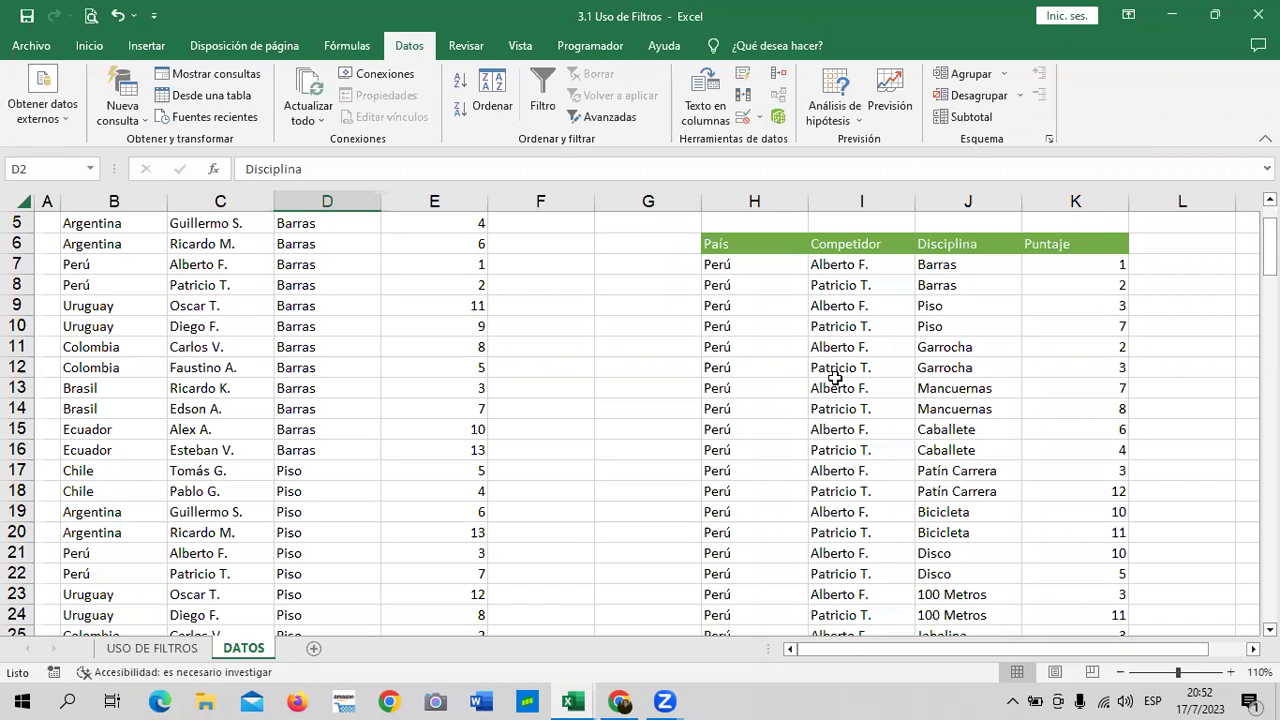
{"action": "scroll", "coordinate": [890, 375], "scroll_direction": "down", "scroll_amount": 2}
{"action": "scroll", "coordinate": [886, 442], "scroll_direction": "up", "scroll_amount": 1}
{"action": "scroll", "coordinate": [886, 442], "scroll_direction": "up", "scroll_amount": 1}
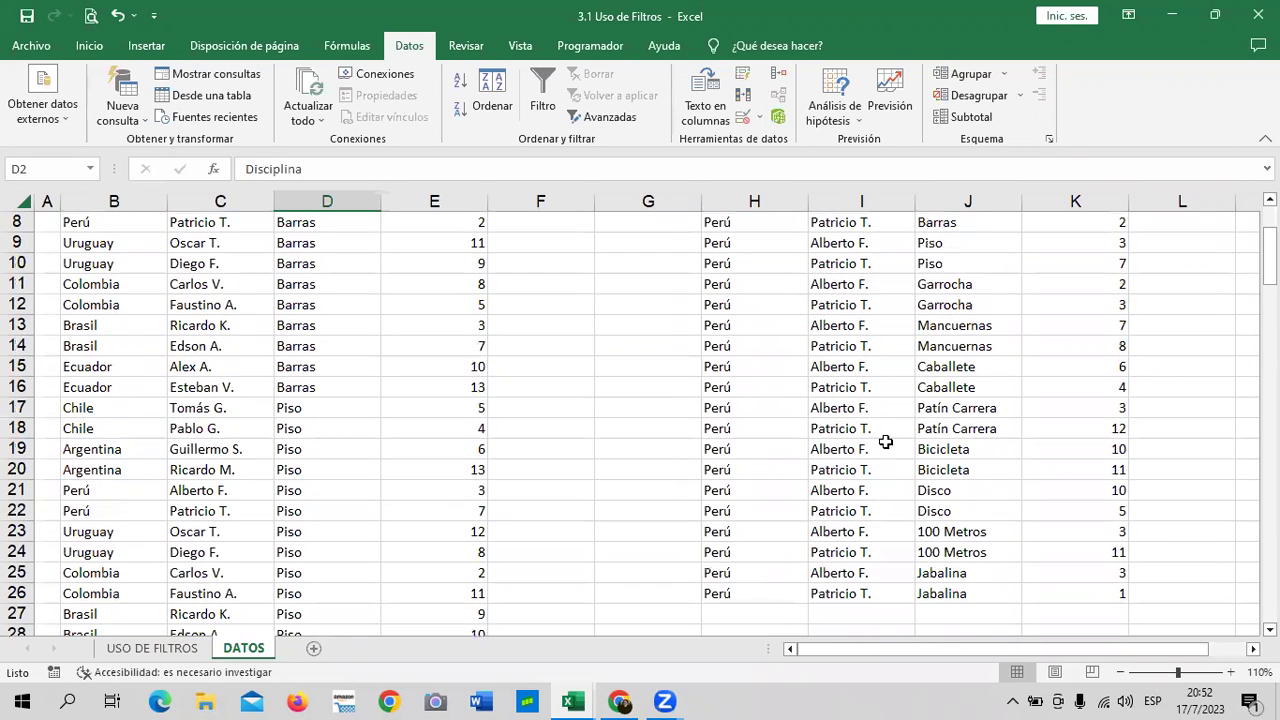
{"action": "scroll", "coordinate": [886, 440], "scroll_direction": "up", "scroll_amount": 1}
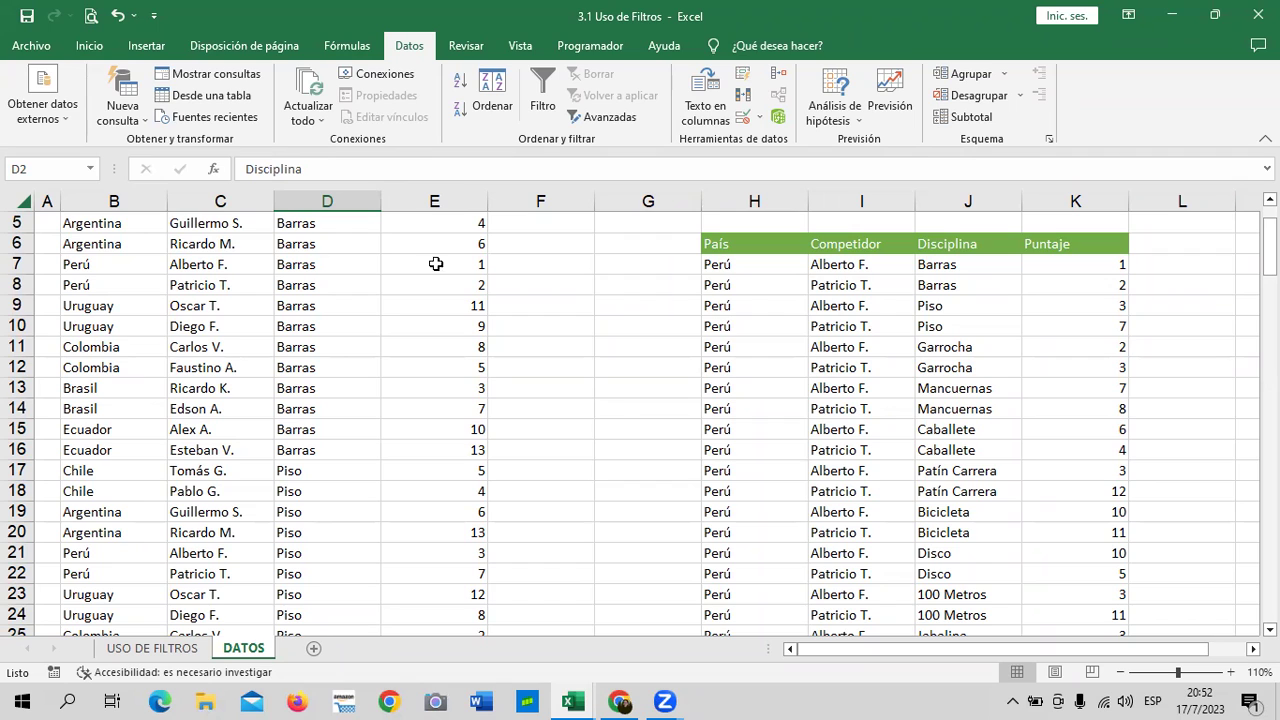
{"action": "scroll", "coordinate": [920, 392], "scroll_direction": "up", "scroll_amount": 2}
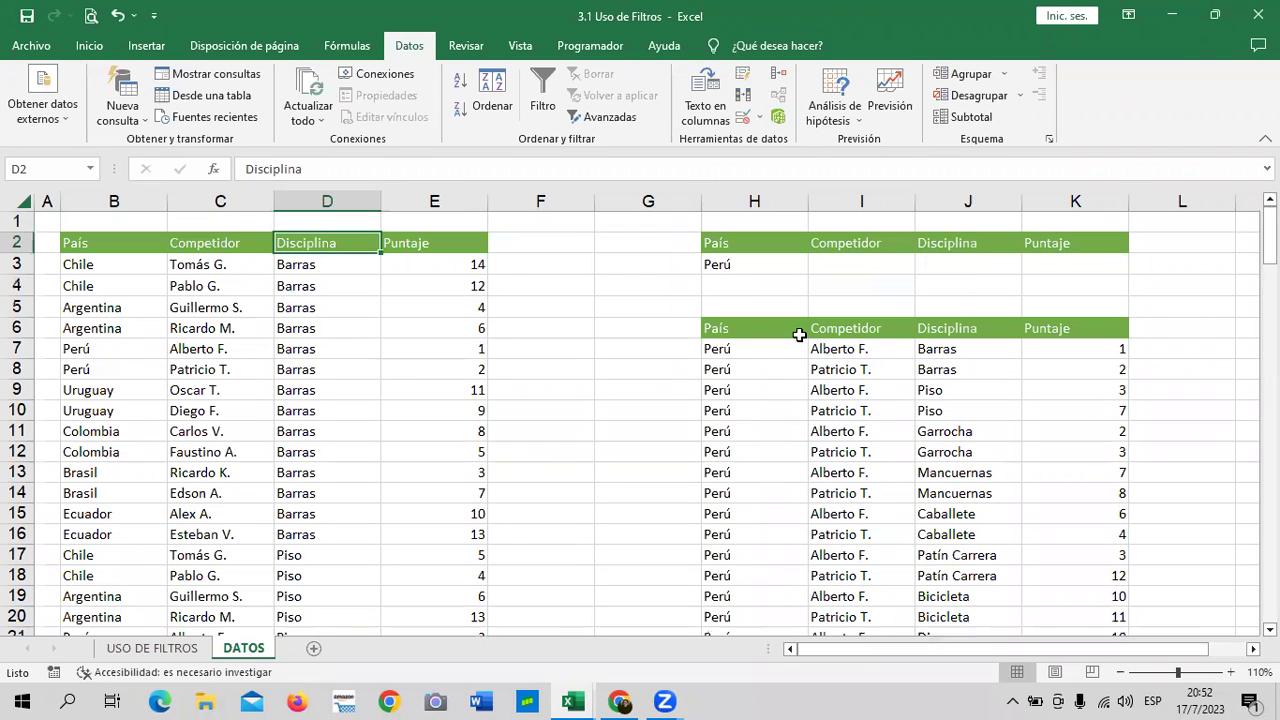
{"action": "left_click", "coordinate": [941, 330]}
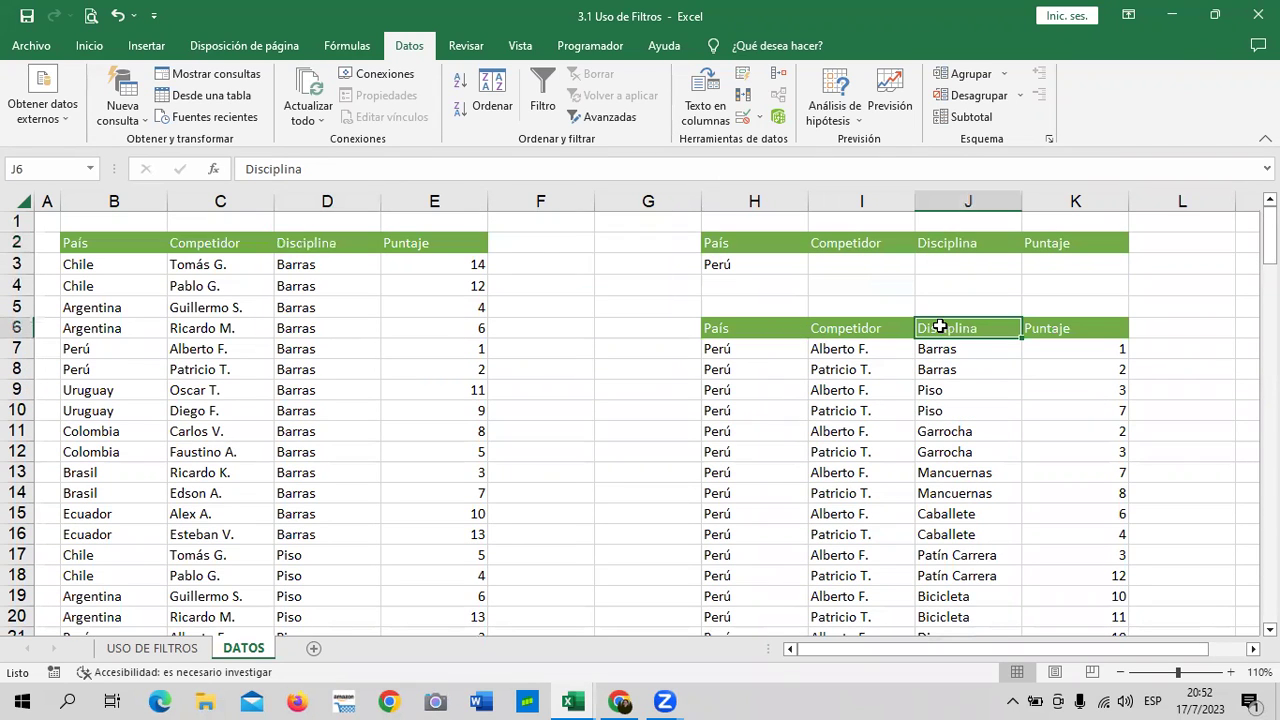
{"action": "left_click", "coordinate": [749, 329]}
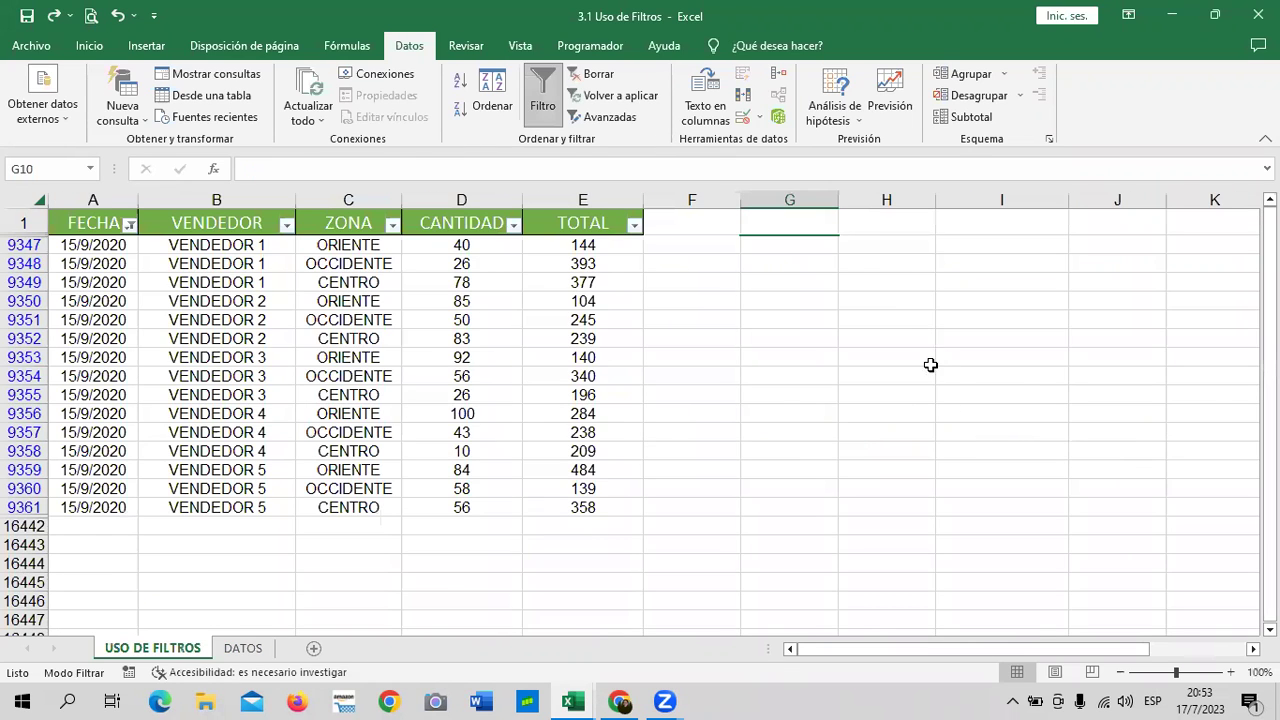
On DATOS, delete the contents of H2:K26, removing the old criteria and Perú results.
{"action": "left_click", "coordinate": [240, 650]}
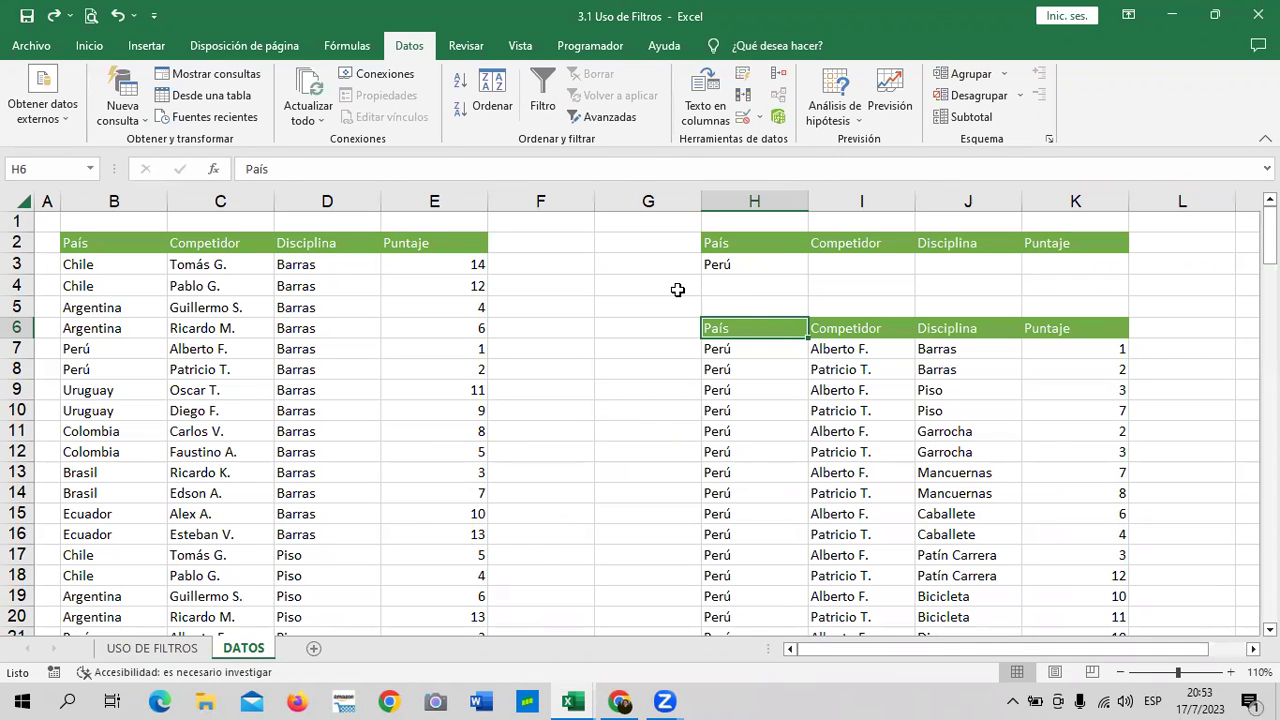
{"action": "left_click_drag", "start_coordinate": [754, 243], "coordinate": [1076, 408]}
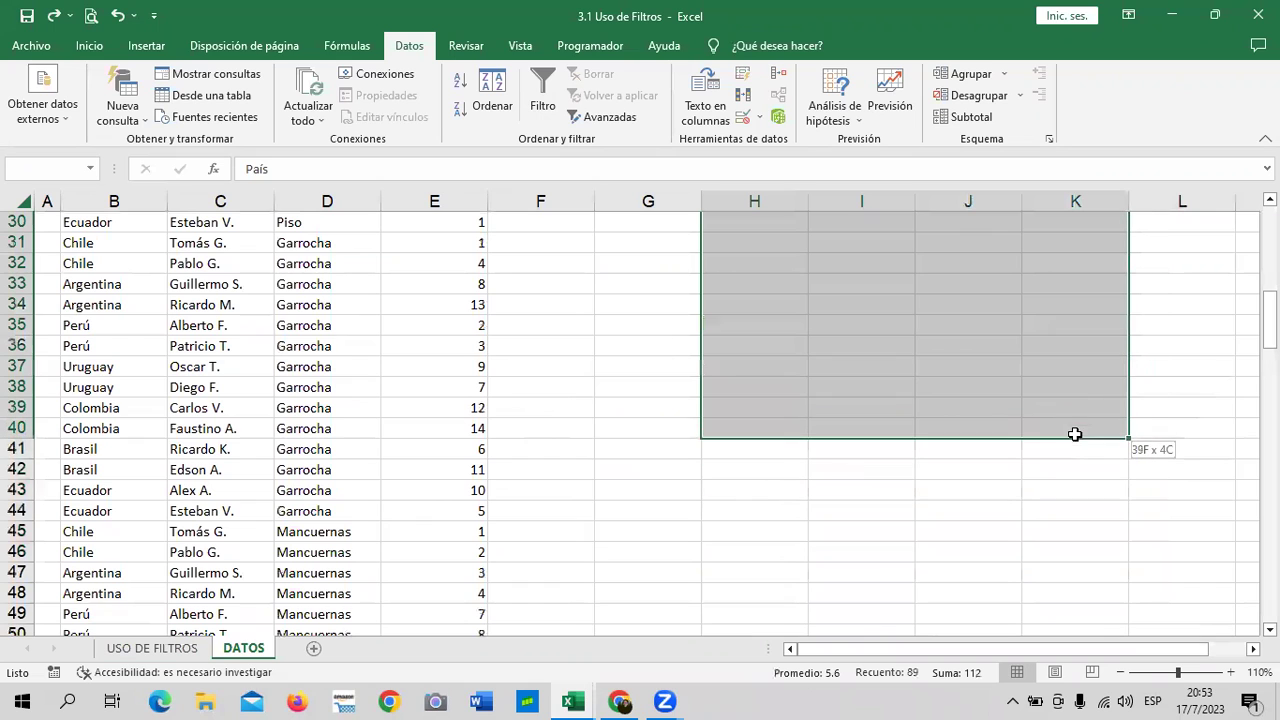
{"action": "left_click_drag", "start_coordinate": [1076, 408], "coordinate": [1125, 325]}
{"action": "left_click", "coordinate": [1052, 482]}
{"action": "scroll", "coordinate": [1017, 523], "scroll_direction": "up", "scroll_amount": 10}
{"action": "mouse_move", "coordinate": [723, 240]}
{"action": "left_mouse_down"}
{"action": "mouse_move", "coordinate": [769, 697]}
{"action": "mouse_move", "coordinate": [1103, 489]}
{"action": "left_mouse_up"}
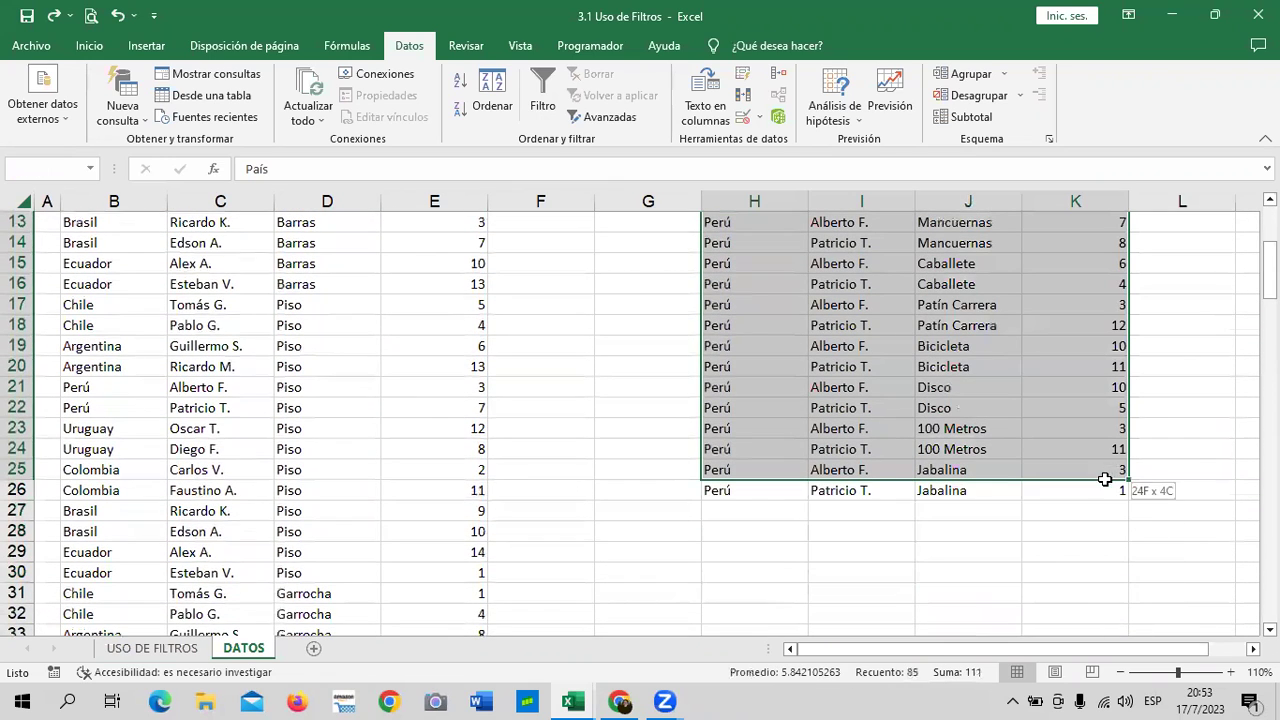
{"action": "key", "text": "Delete"}
{"action": "scroll", "coordinate": [958, 496], "scroll_direction": "up", "scroll_amount": 4}
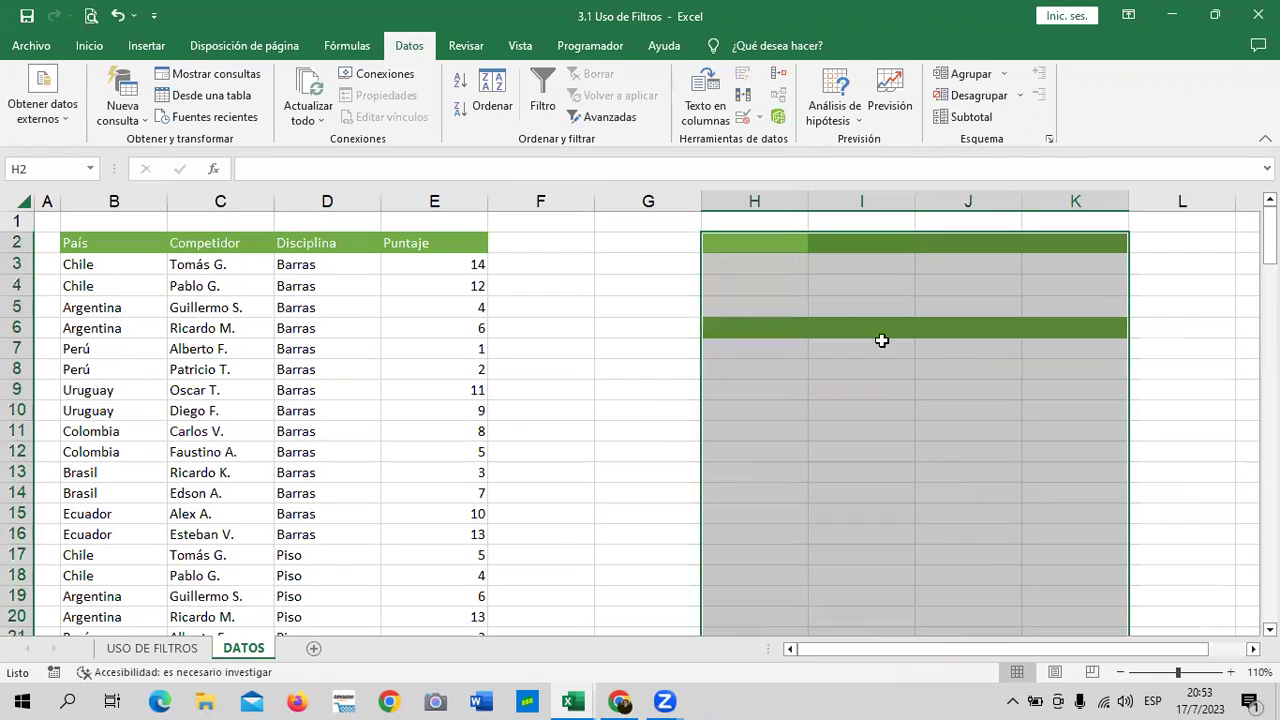
Copy the table headers B2:E2 into H2:K2 as criteria headers.
{"action": "left_click", "coordinate": [861, 431]}
{"action": "left_click", "coordinate": [727, 241]}
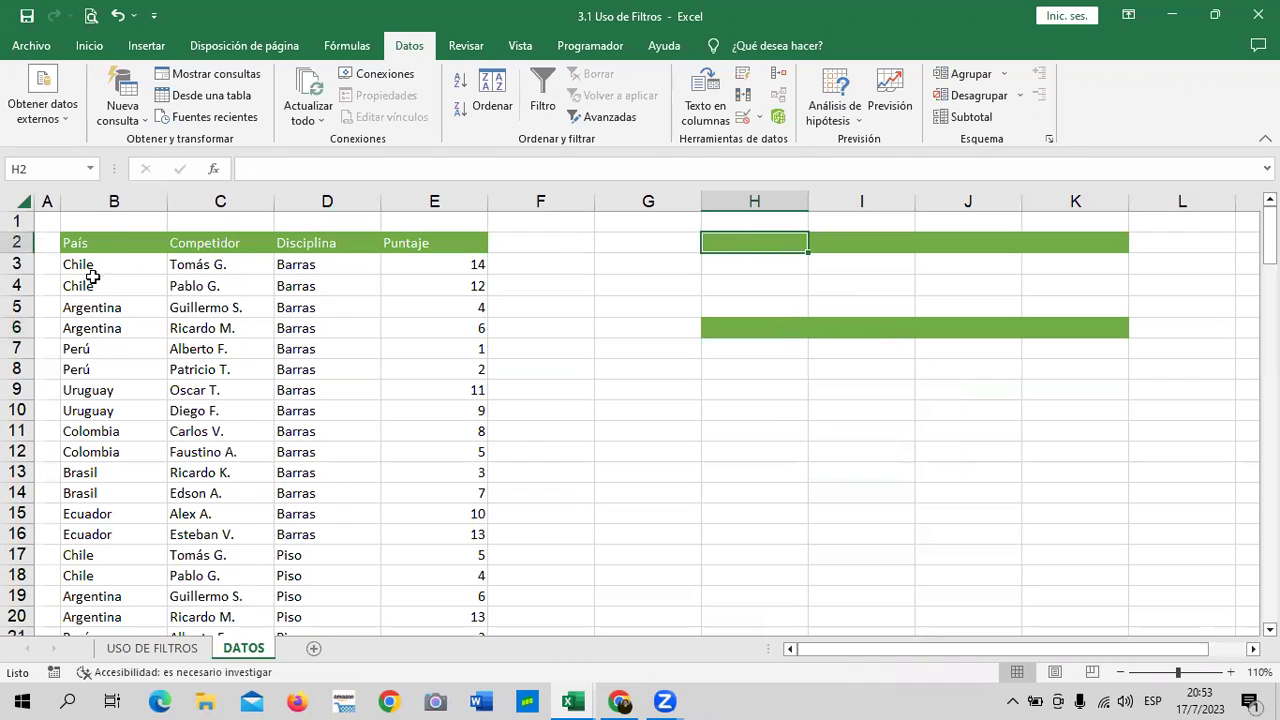
{"action": "left_click", "coordinate": [98, 245]}
{"action": "left_click_drag", "start_coordinate": [98, 245], "coordinate": [437, 243]}
{"action": "right_click", "coordinate": [437, 243]}
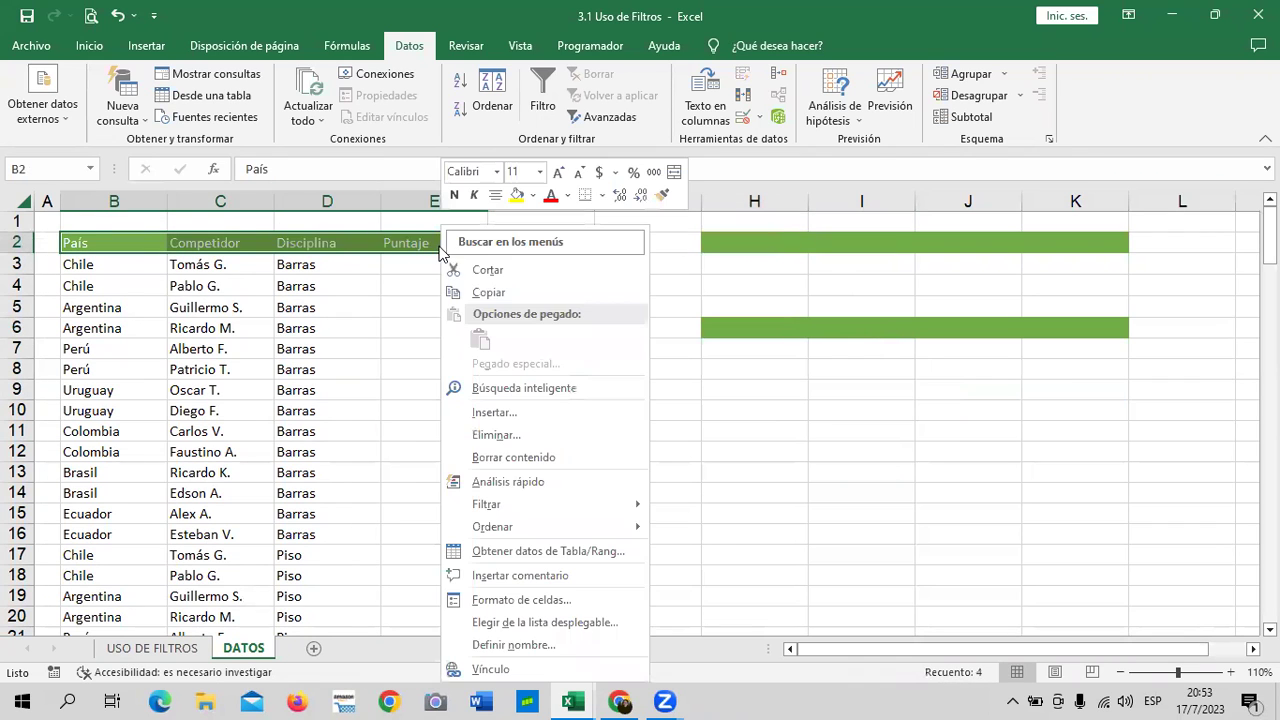
{"action": "left_click", "coordinate": [527, 291]}
{"action": "left_click", "coordinate": [708, 244]}
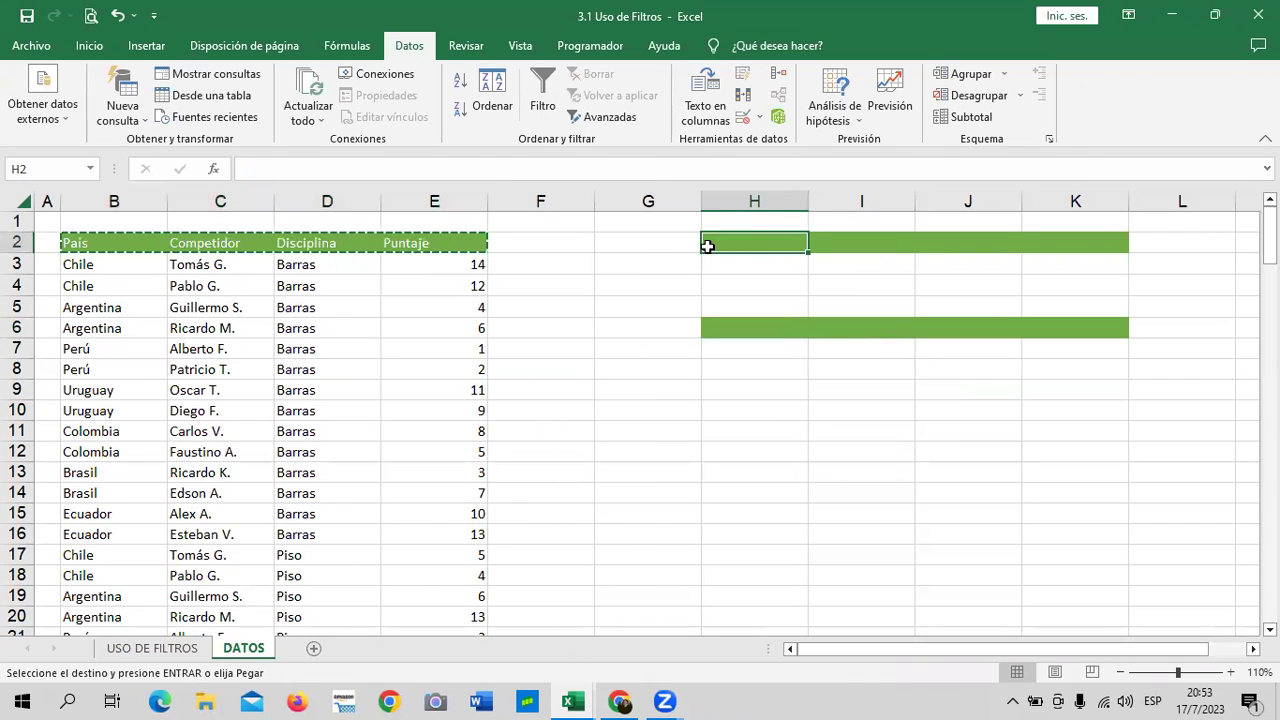
{"action": "key", "text": "ctrl+v"}
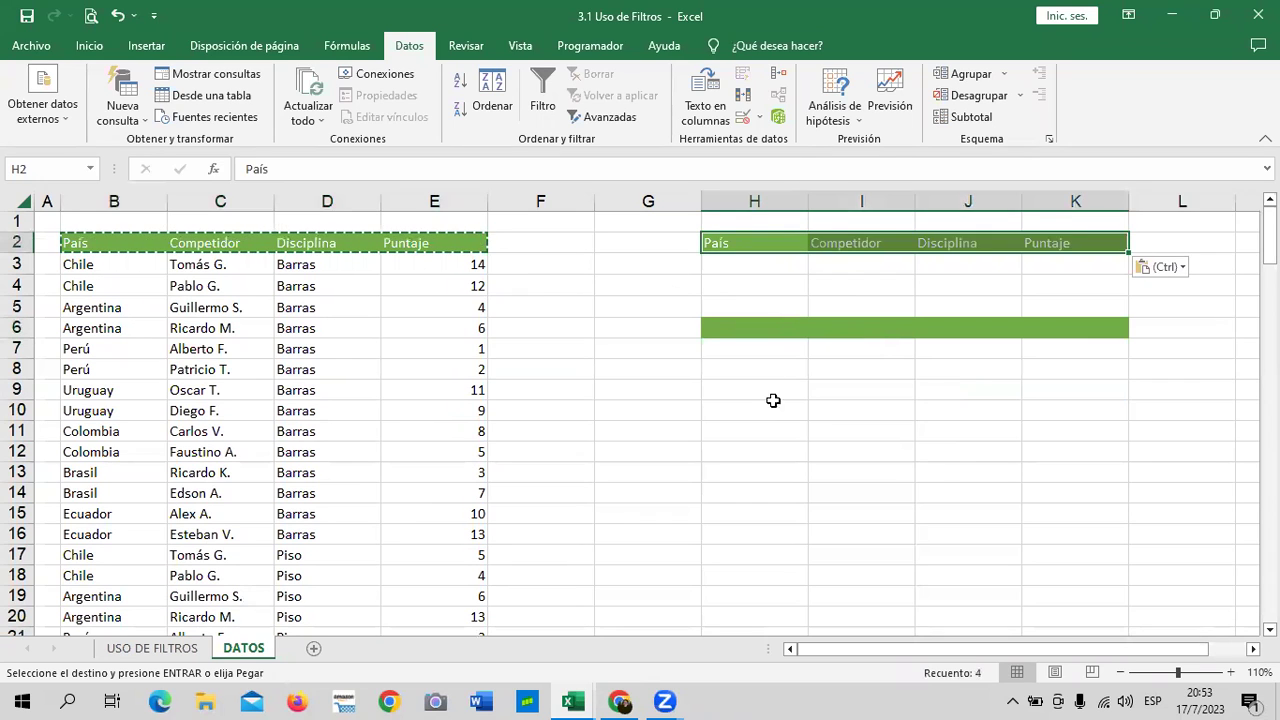
{"action": "left_click_drag", "start_coordinate": [776, 436], "coordinate": [775, 450]}
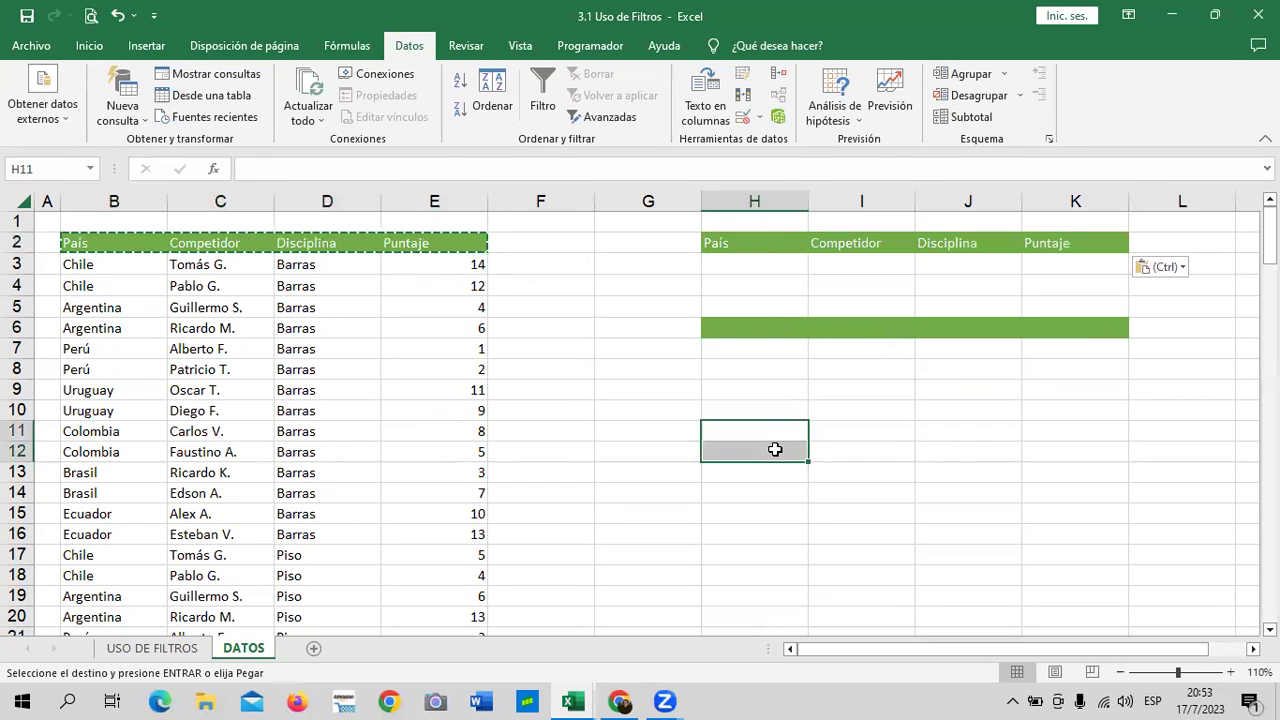
{"action": "key", "text": "Escape"}
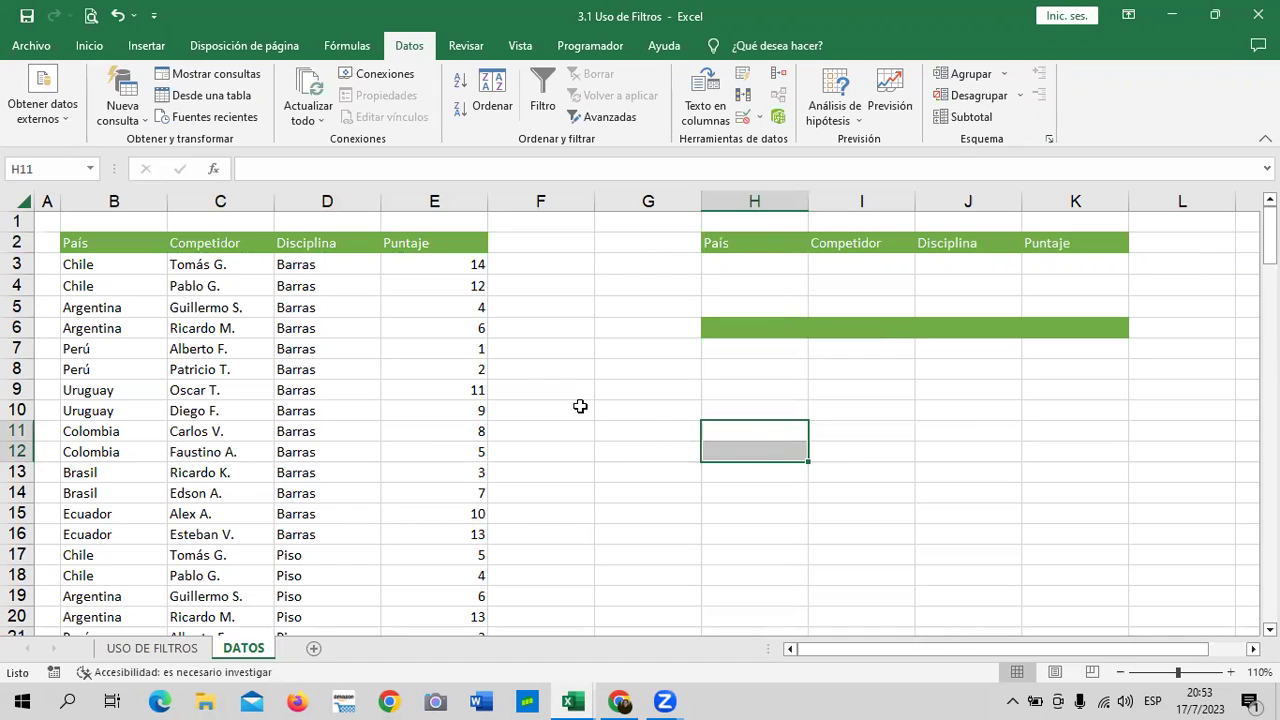
{"action": "left_click", "coordinate": [661, 429]}
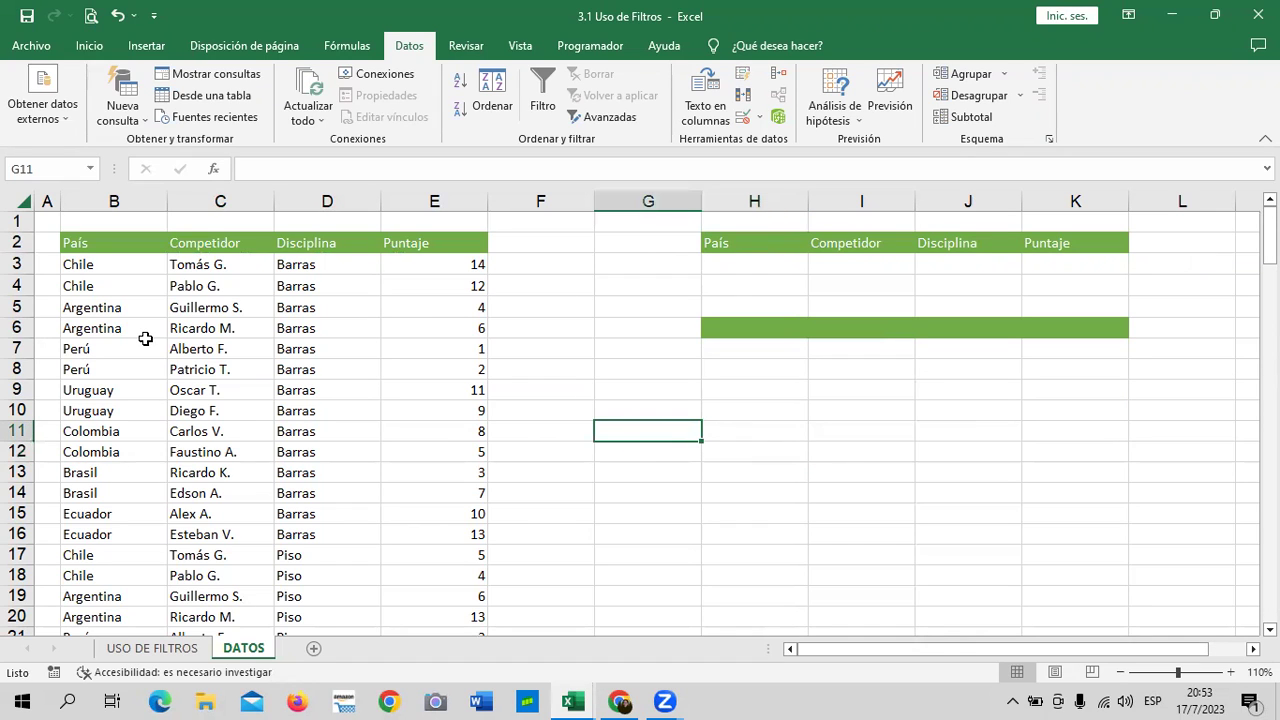
Copy Mancuernas from D45 into H3, then open the advanced filter from inside the table.
{"action": "scroll", "coordinate": [305, 482], "scroll_direction": "down", "scroll_amount": 3}
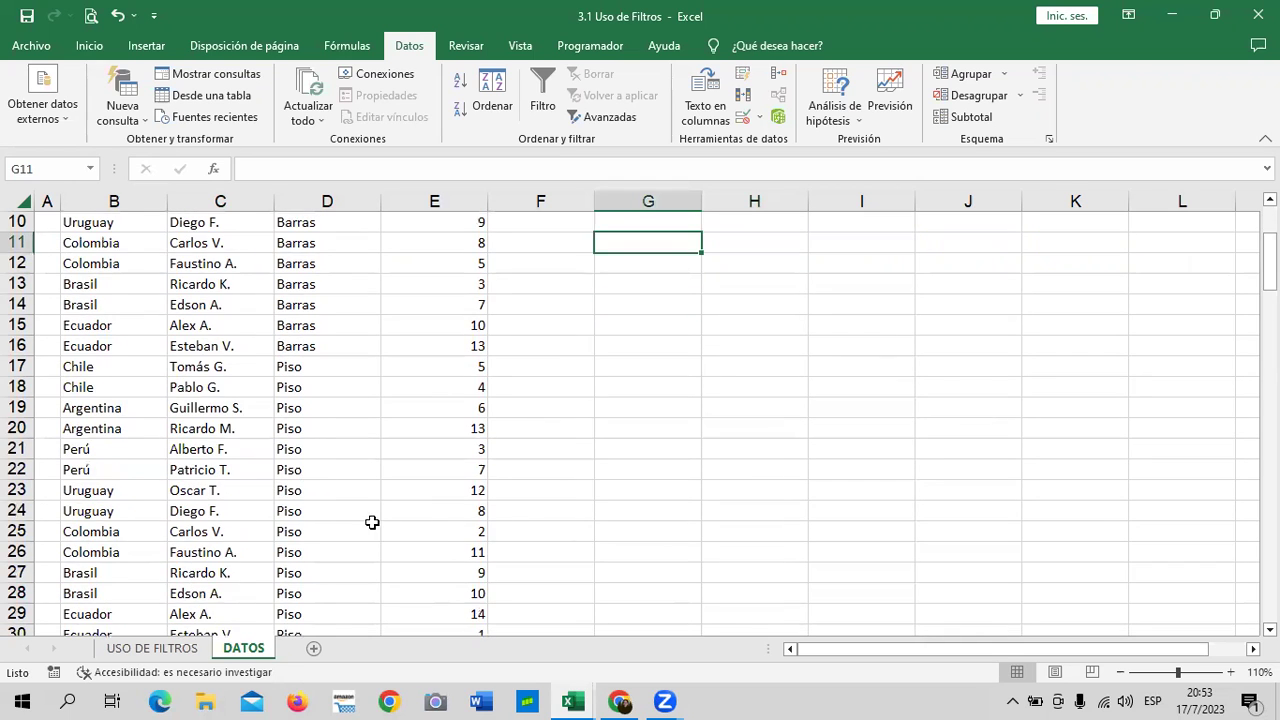
{"action": "scroll", "coordinate": [372, 522], "scroll_direction": "down", "scroll_amount": 4}
{"action": "scroll", "coordinate": [340, 500], "scroll_direction": "down", "scroll_amount": 4}
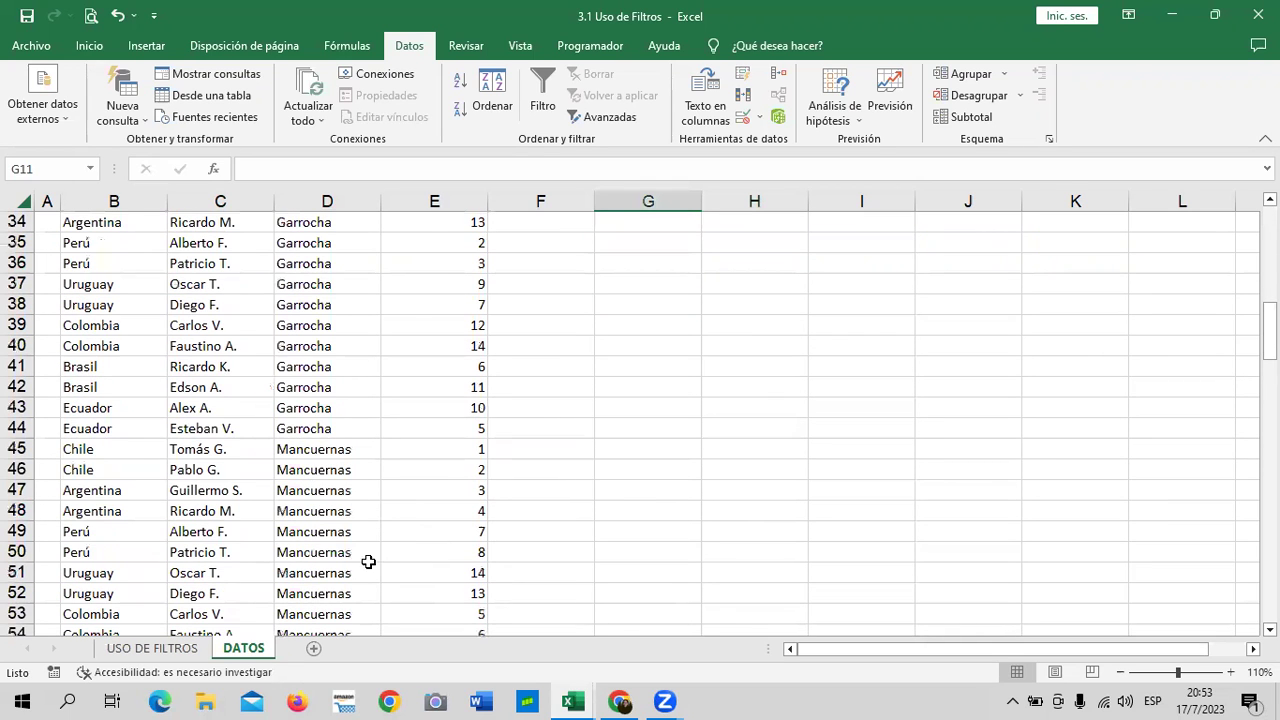
{"action": "left_click", "coordinate": [290, 455]}
{"action": "right_click", "coordinate": [290, 455]}
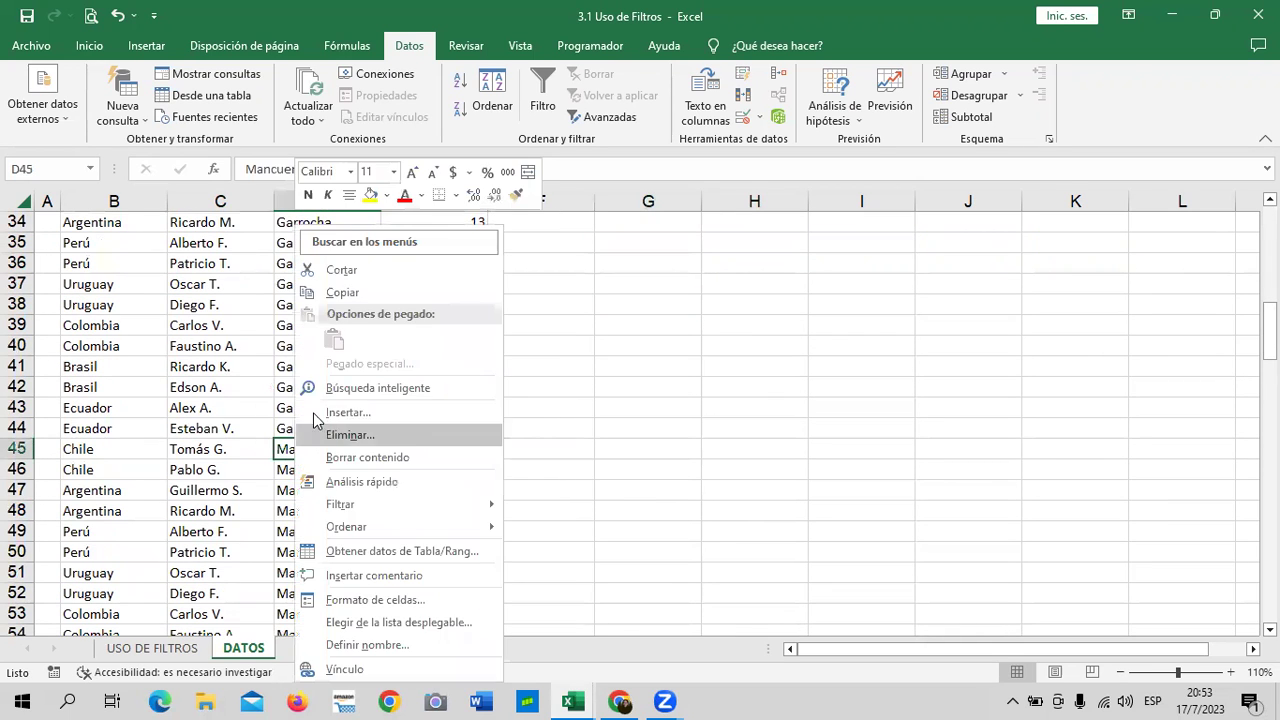
{"action": "left_click", "coordinate": [343, 293]}
{"action": "scroll", "coordinate": [543, 471], "scroll_direction": "up", "scroll_amount": 4}
{"action": "scroll", "coordinate": [543, 471], "scroll_direction": "up", "scroll_amount": 6}
{"action": "scroll", "coordinate": [728, 321], "scroll_direction": "up", "scroll_amount": 1}
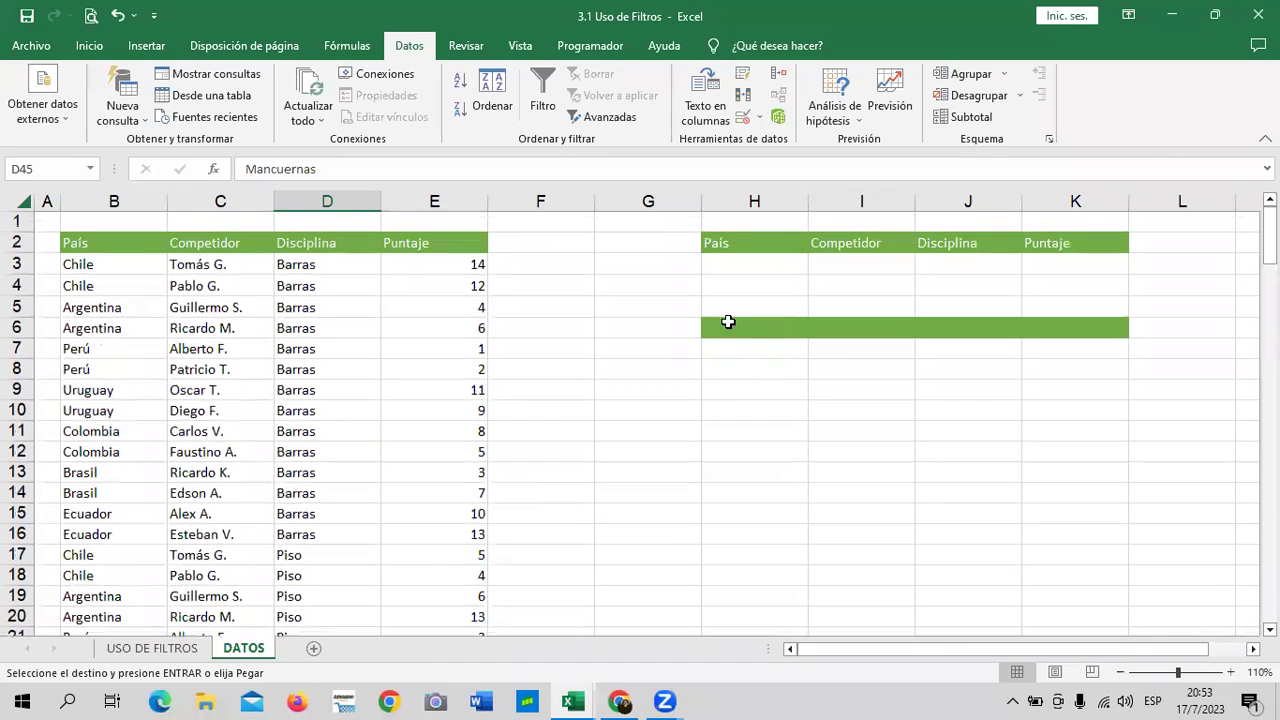
{"action": "mouse_move", "coordinate": [723, 256]}
{"action": "left_mouse_down"}
{"action": "mouse_move", "coordinate": [713, 251]}
{"action": "mouse_move", "coordinate": [734, 258]}
{"action": "left_mouse_up"}
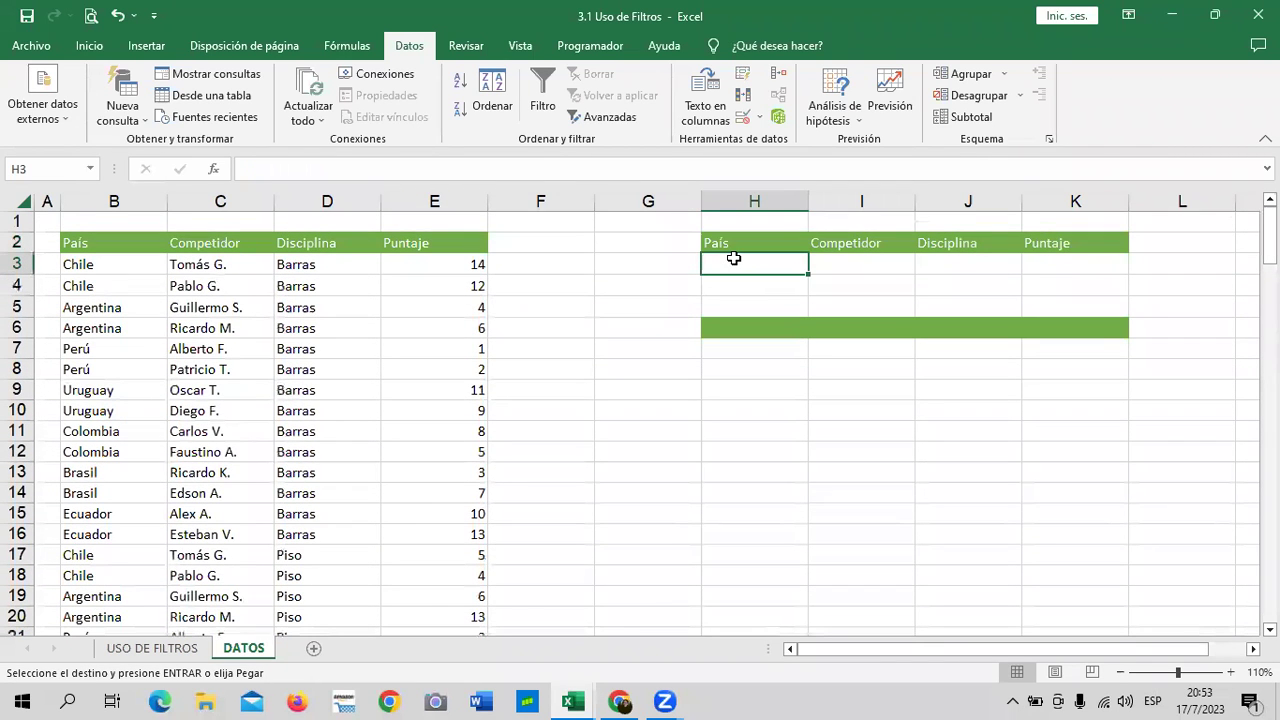
{"action": "key", "text": "ctrl+v"}
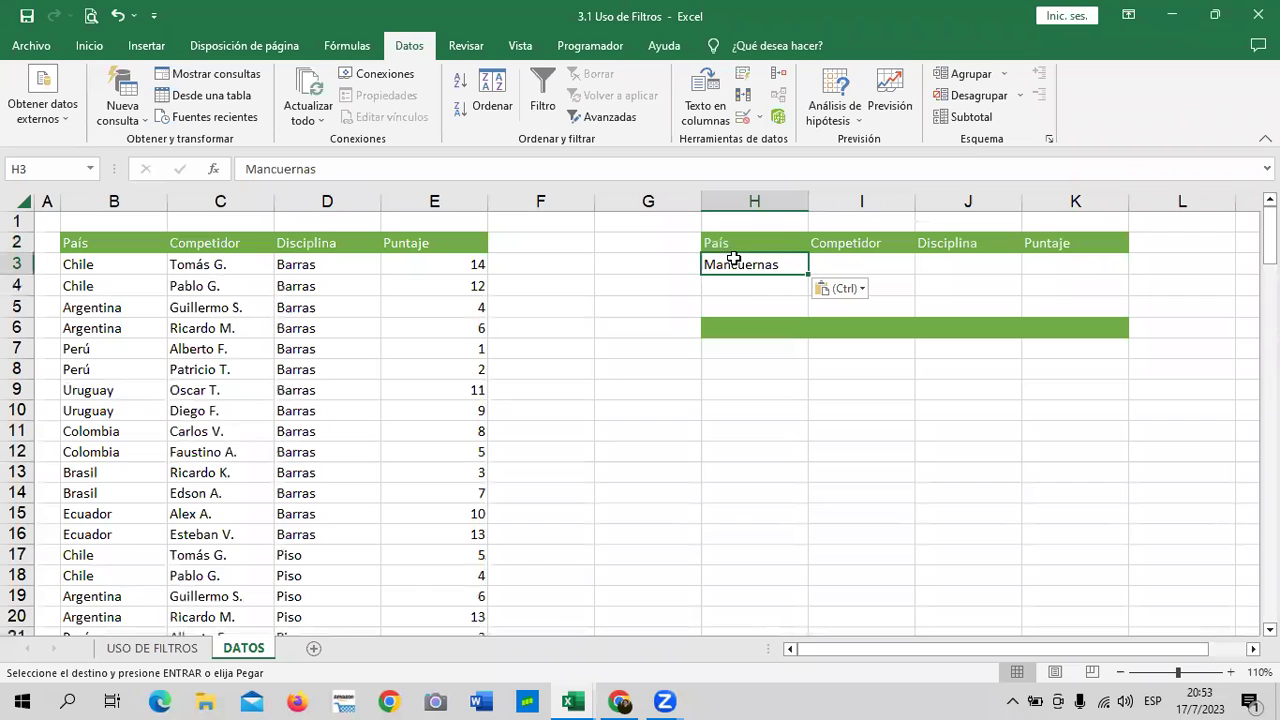
{"action": "left_click", "coordinate": [640, 466]}
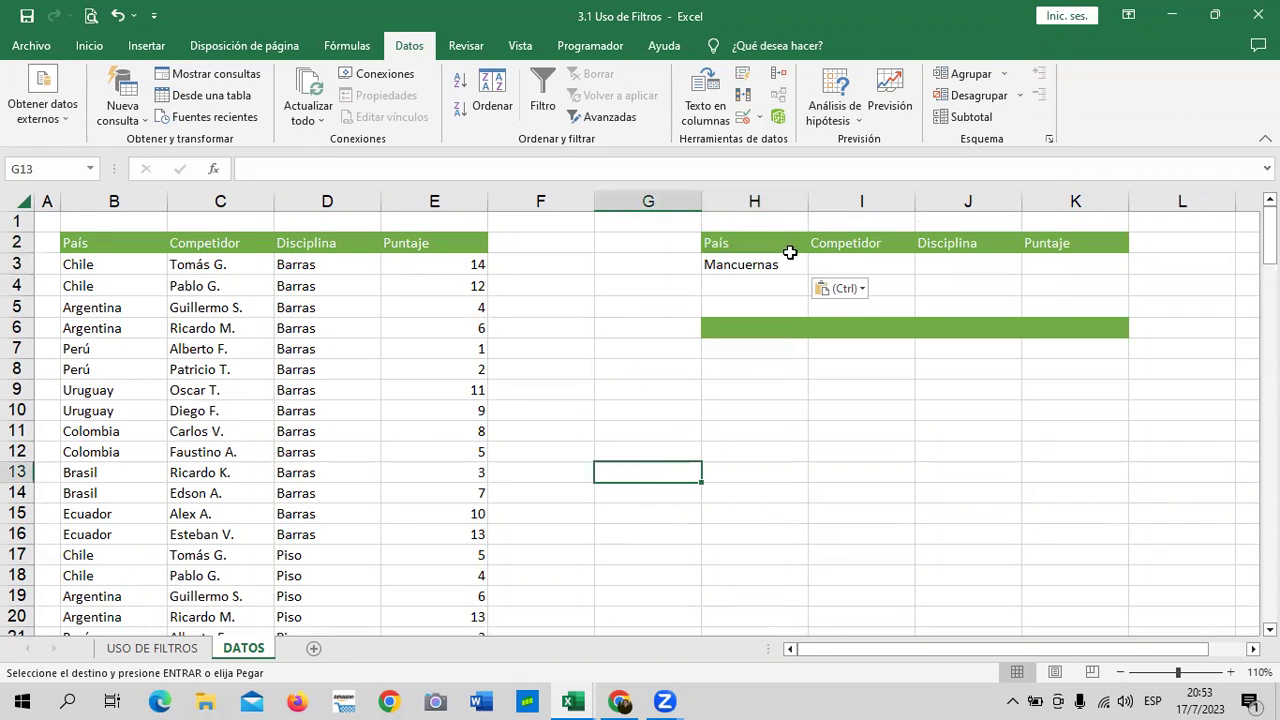
{"action": "left_click", "coordinate": [234, 329]}
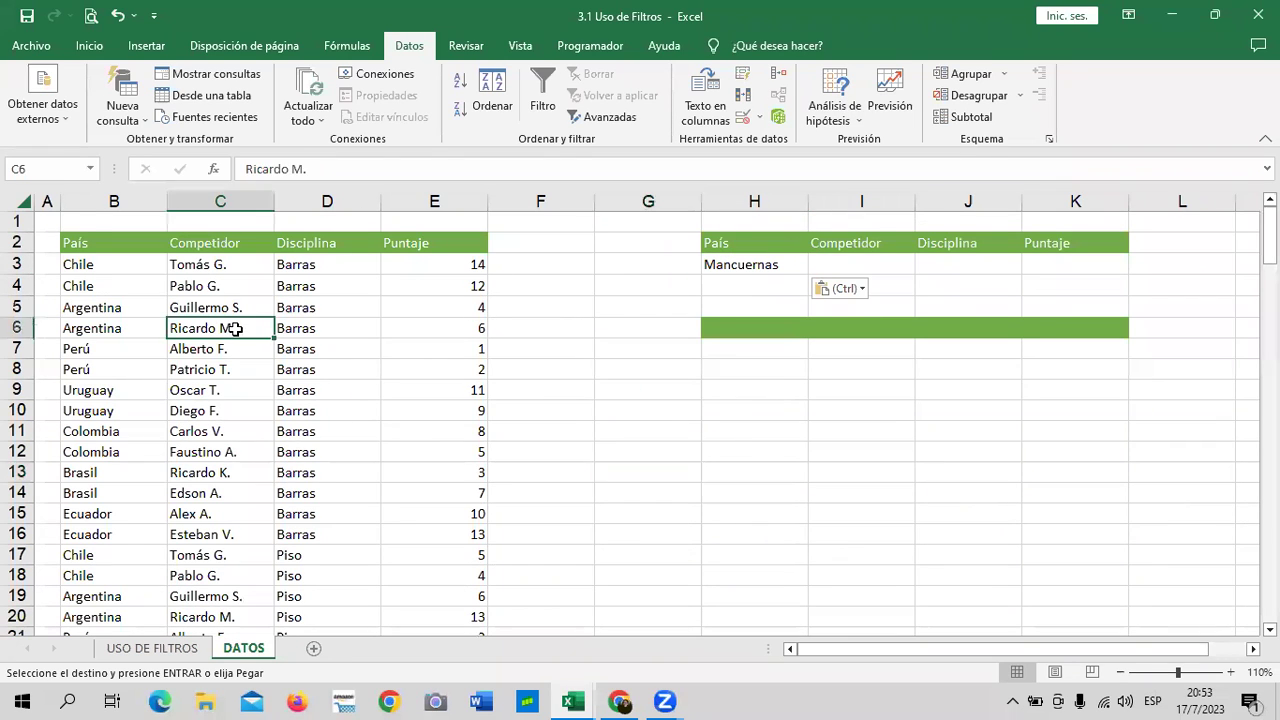
{"action": "left_click", "coordinate": [607, 116]}
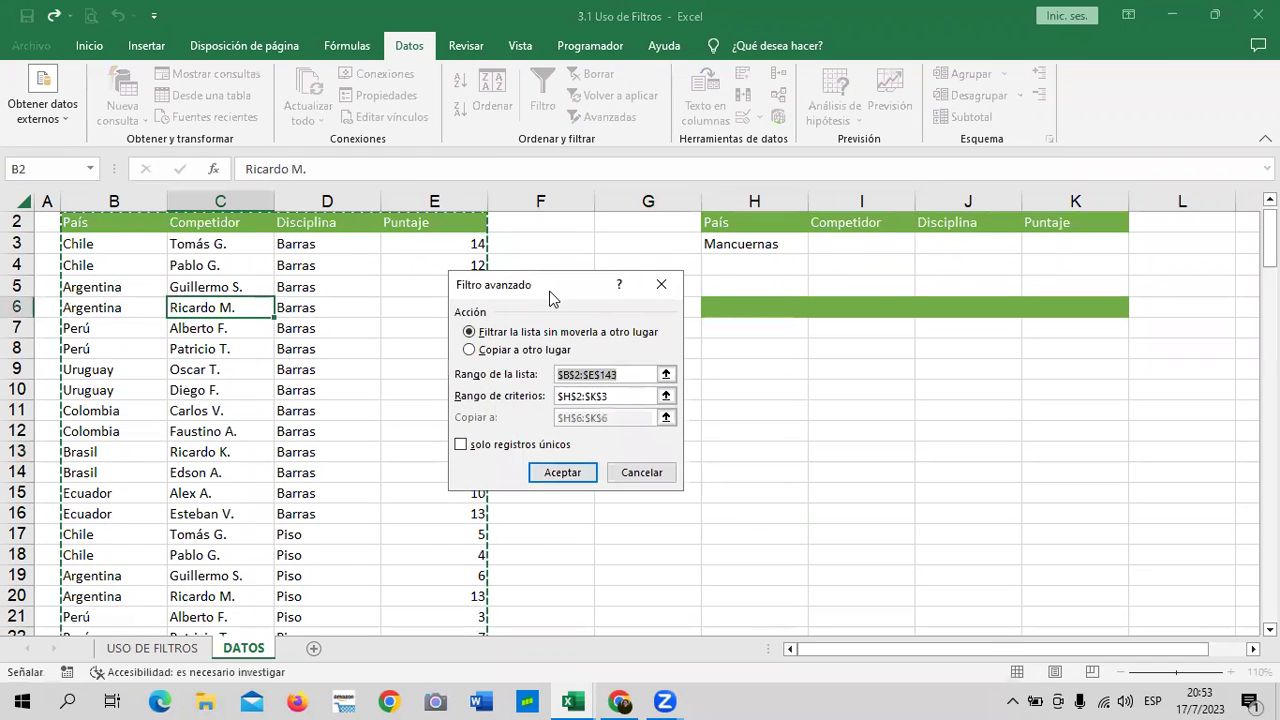
Set the advanced filter criteria range to H2:K3.
{"action": "left_click_drag", "start_coordinate": [553, 283], "coordinate": [560, 225]}
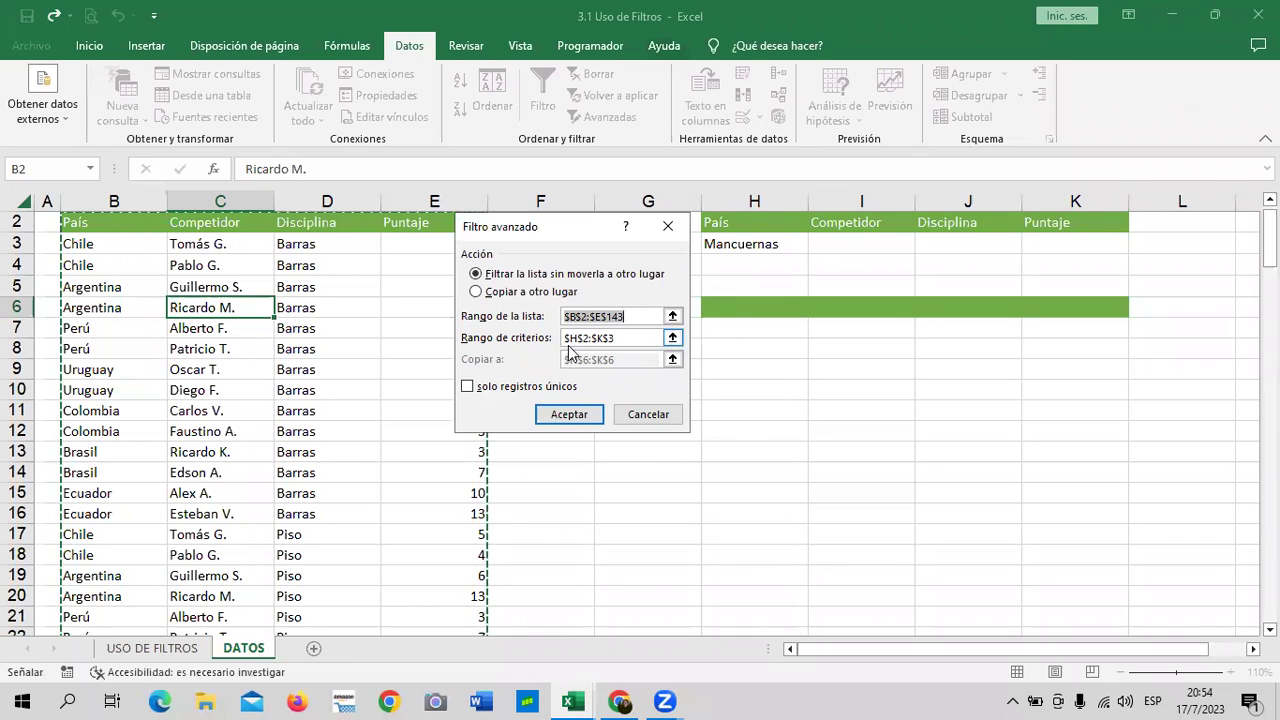
{"action": "left_click", "coordinate": [672, 339]}
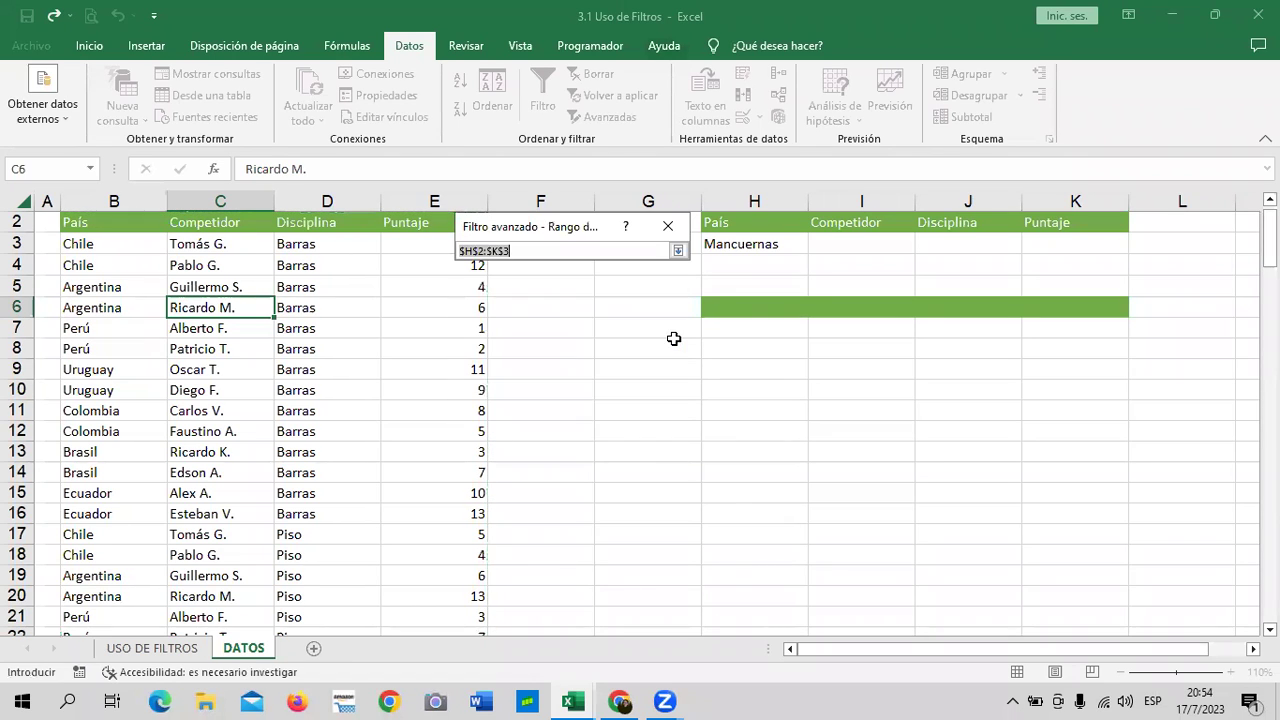
{"action": "left_click_drag", "start_coordinate": [716, 222], "coordinate": [1074, 244]}
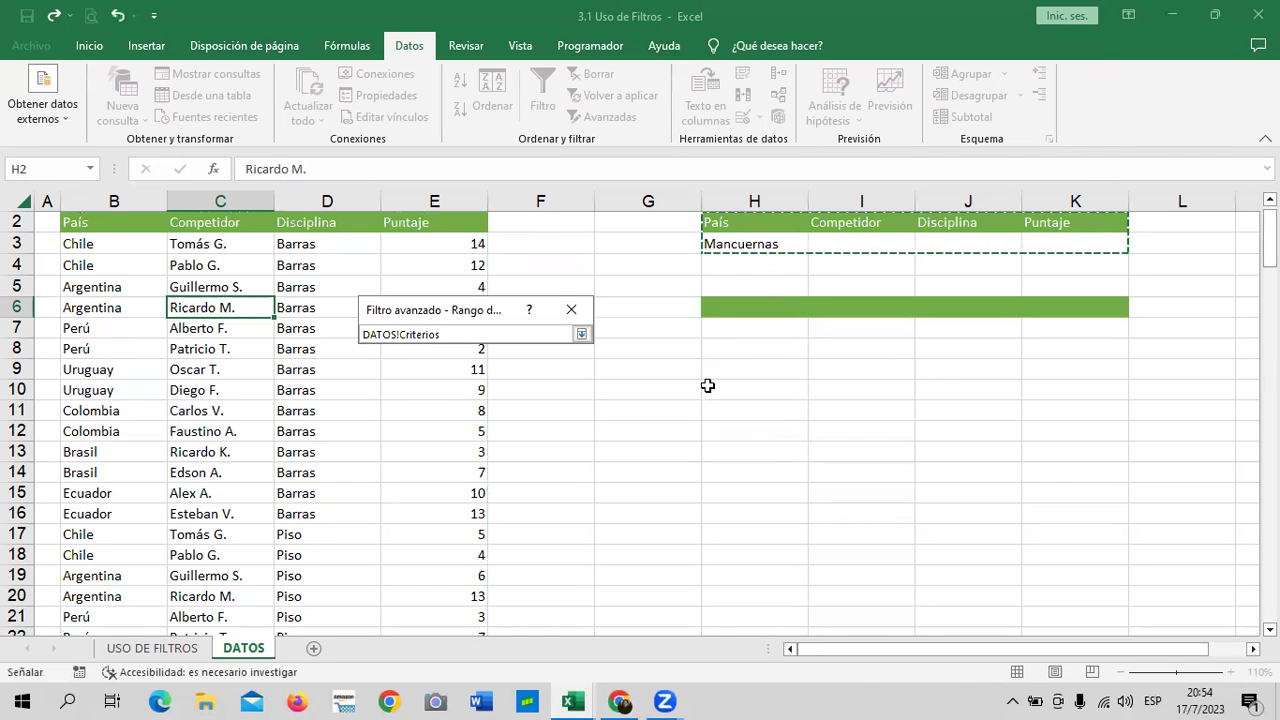
{"action": "scroll", "coordinate": [923, 326], "scroll_direction": "up", "scroll_amount": 1}
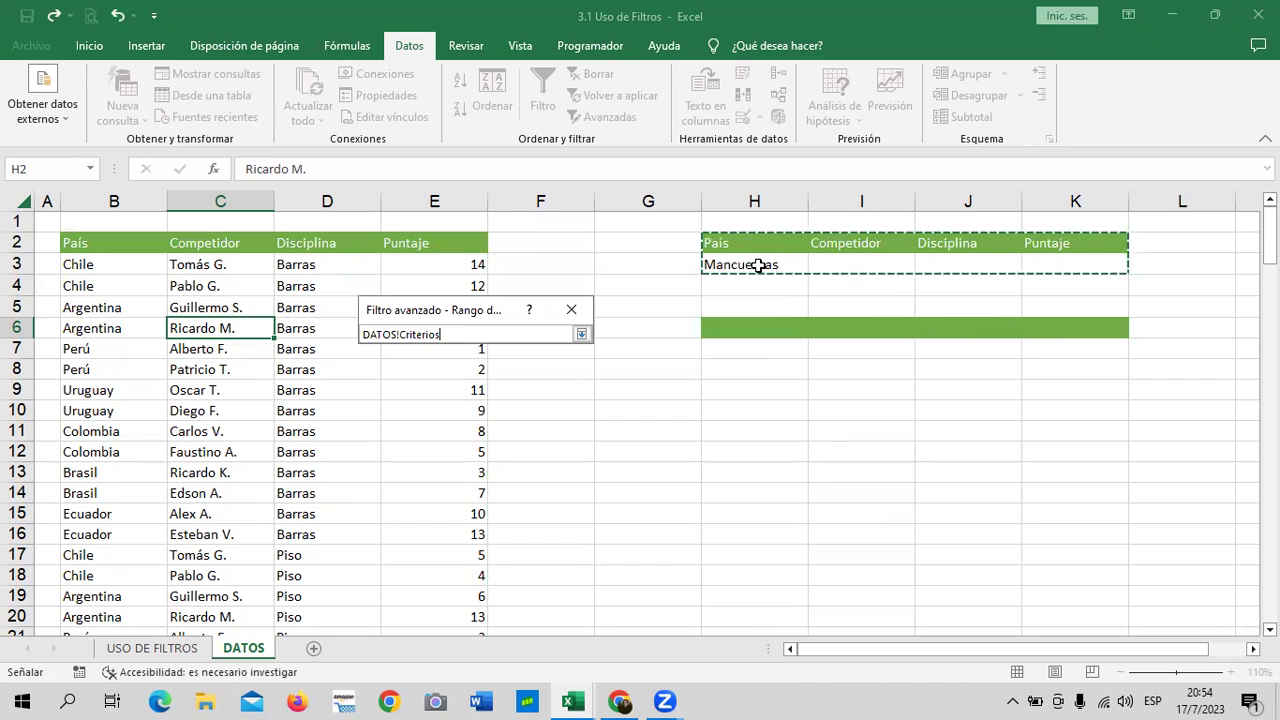
{"action": "left_click", "coordinate": [581, 334]}
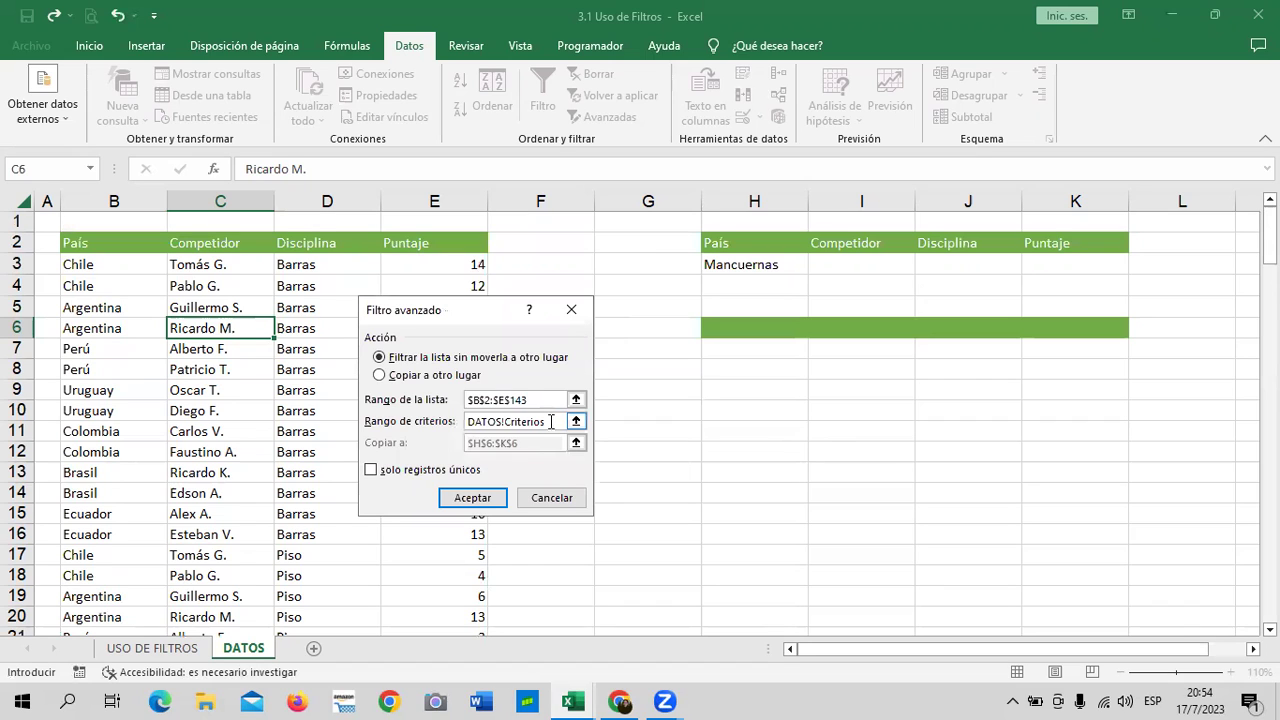
{"action": "left_click_drag", "start_coordinate": [551, 421], "coordinate": [466, 421]}
{"action": "key", "text": "BackSpace"}
{"action": "left_click_drag", "start_coordinate": [741, 242], "coordinate": [1063, 257]}
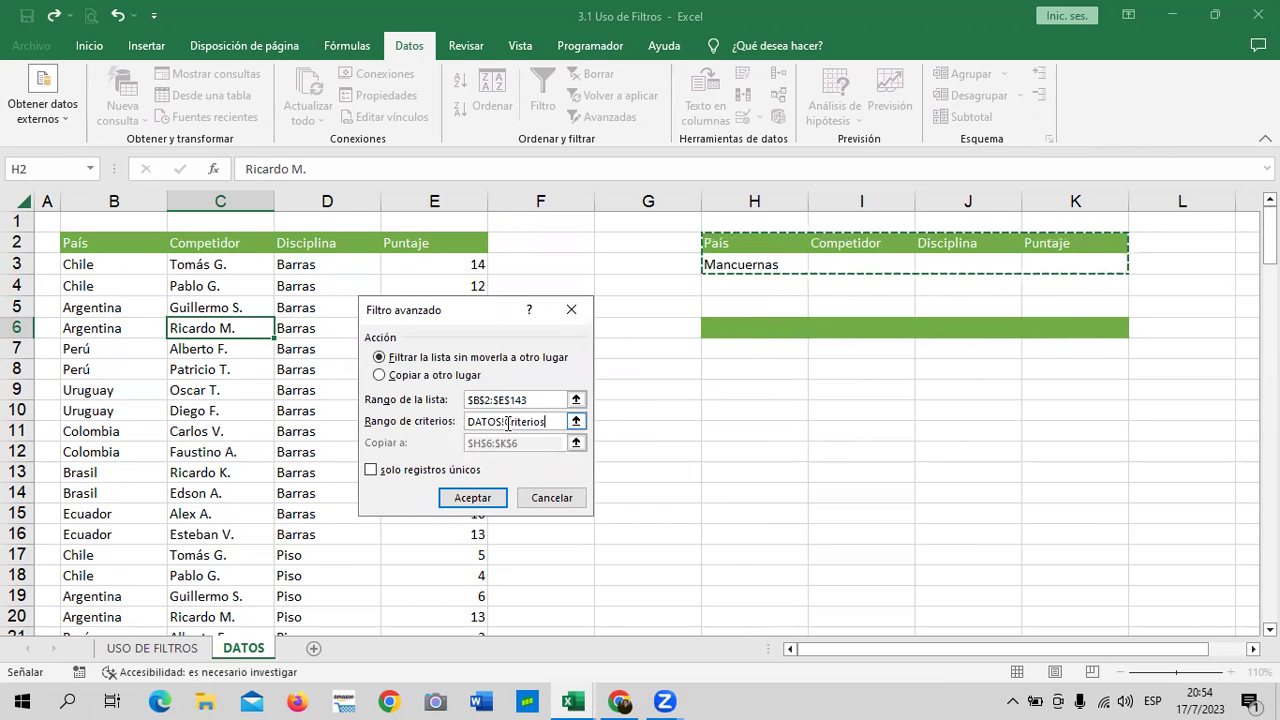
Copy unique records only to H5:K5 and run the filter.
{"action": "left_click", "coordinate": [463, 376]}
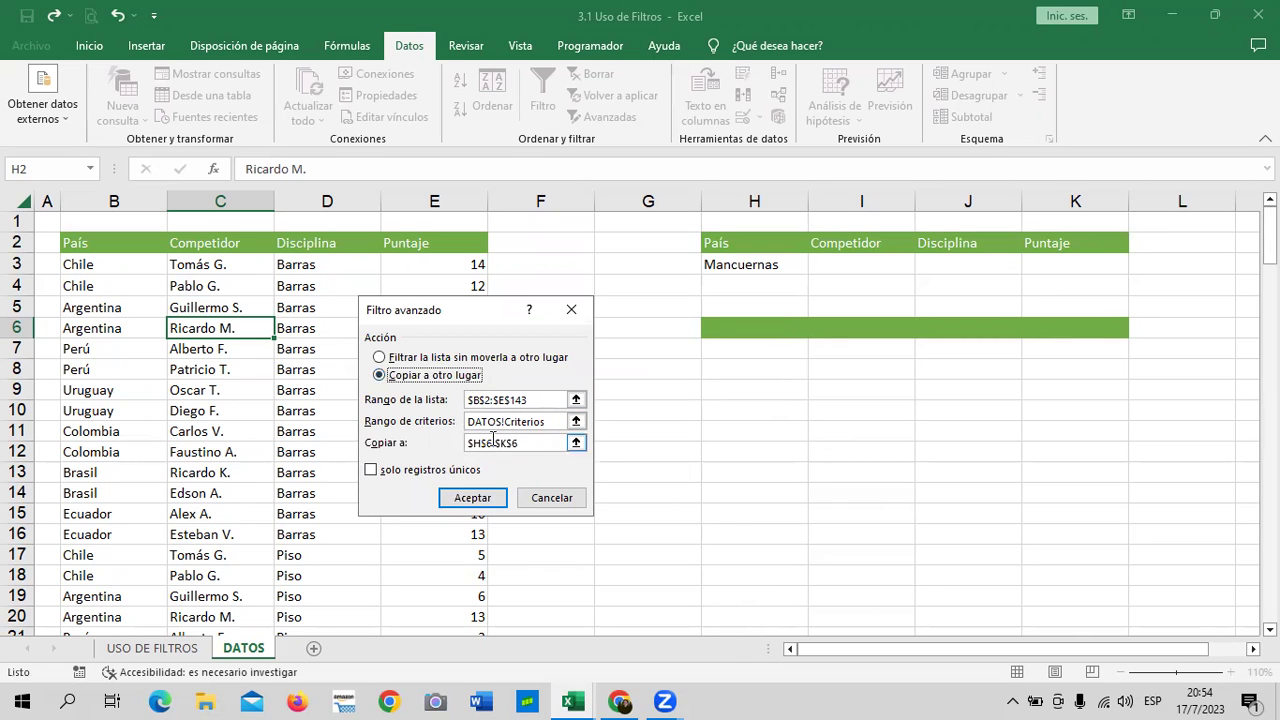
{"action": "left_click", "coordinate": [575, 443]}
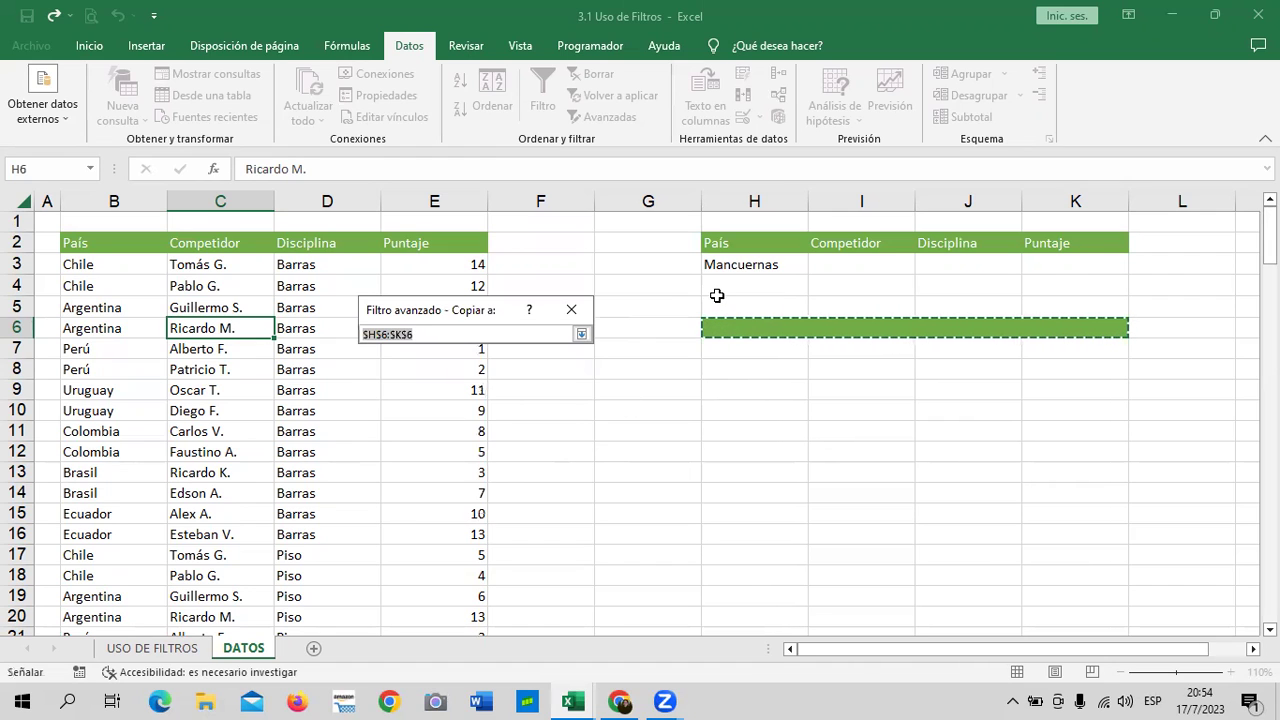
{"action": "left_click_drag", "start_coordinate": [734, 305], "coordinate": [1066, 306]}
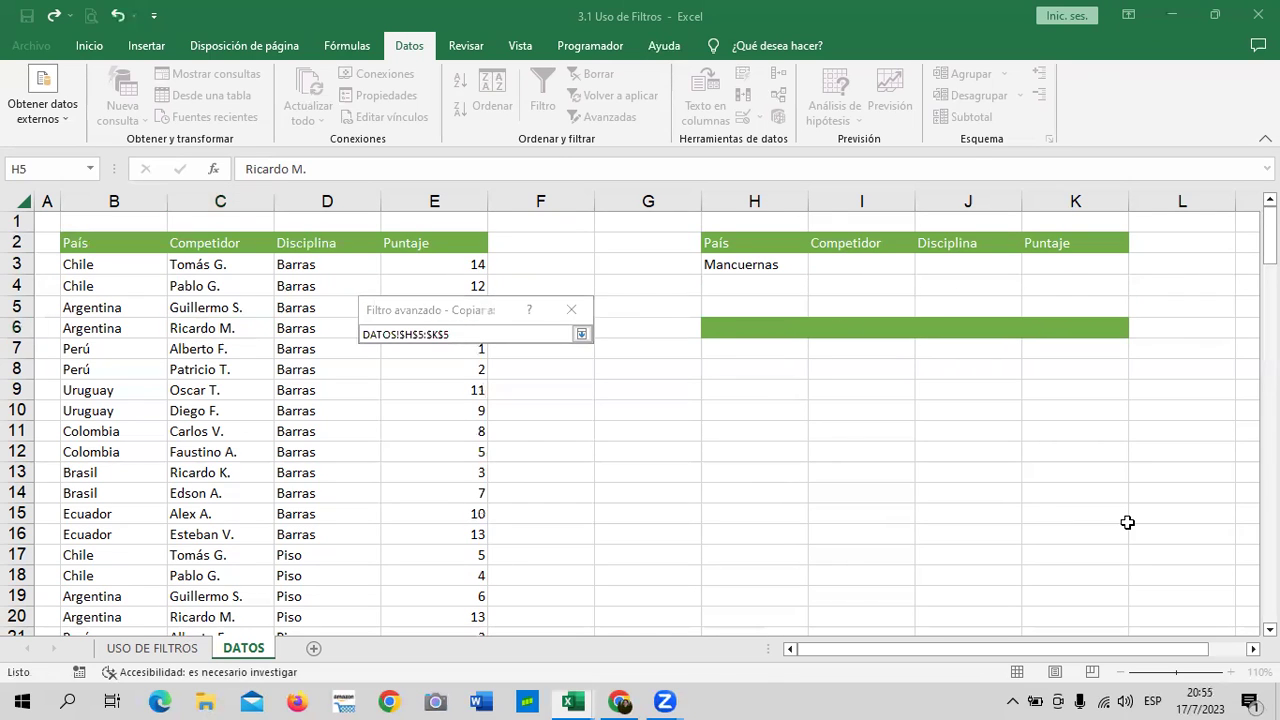
{"action": "left_click", "coordinate": [581, 334]}
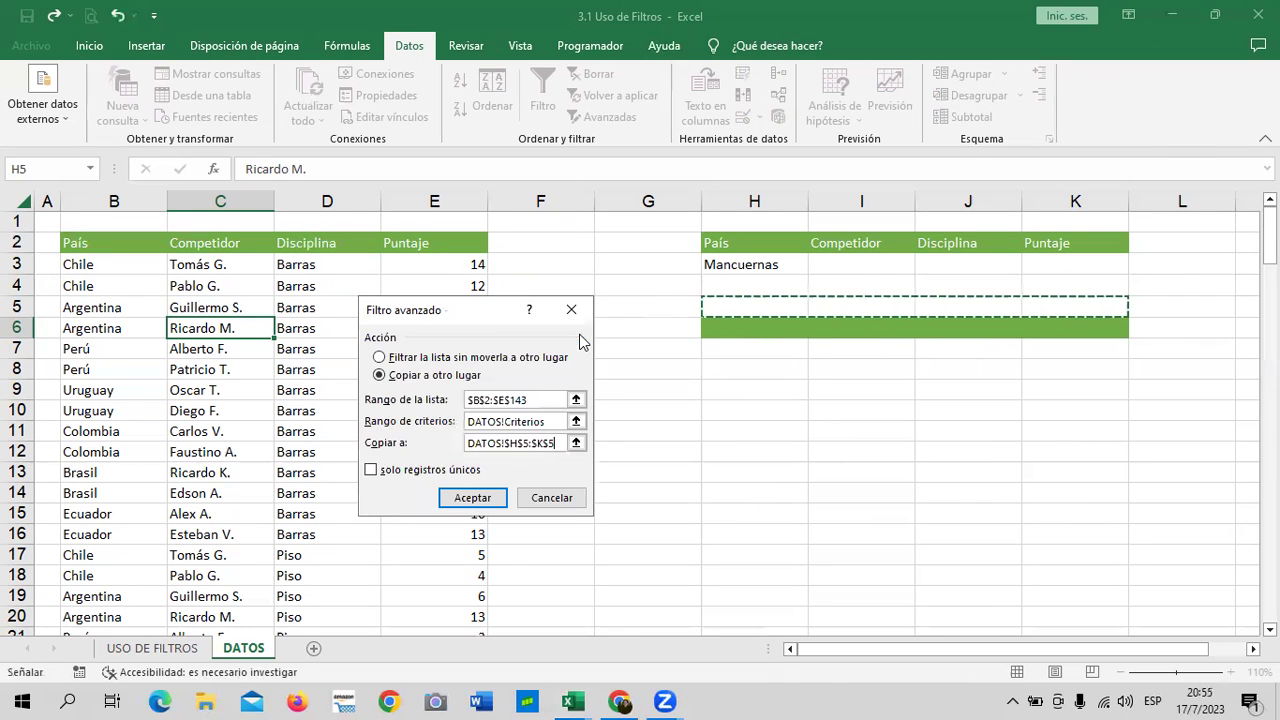
{"action": "left_click", "coordinate": [381, 476]}
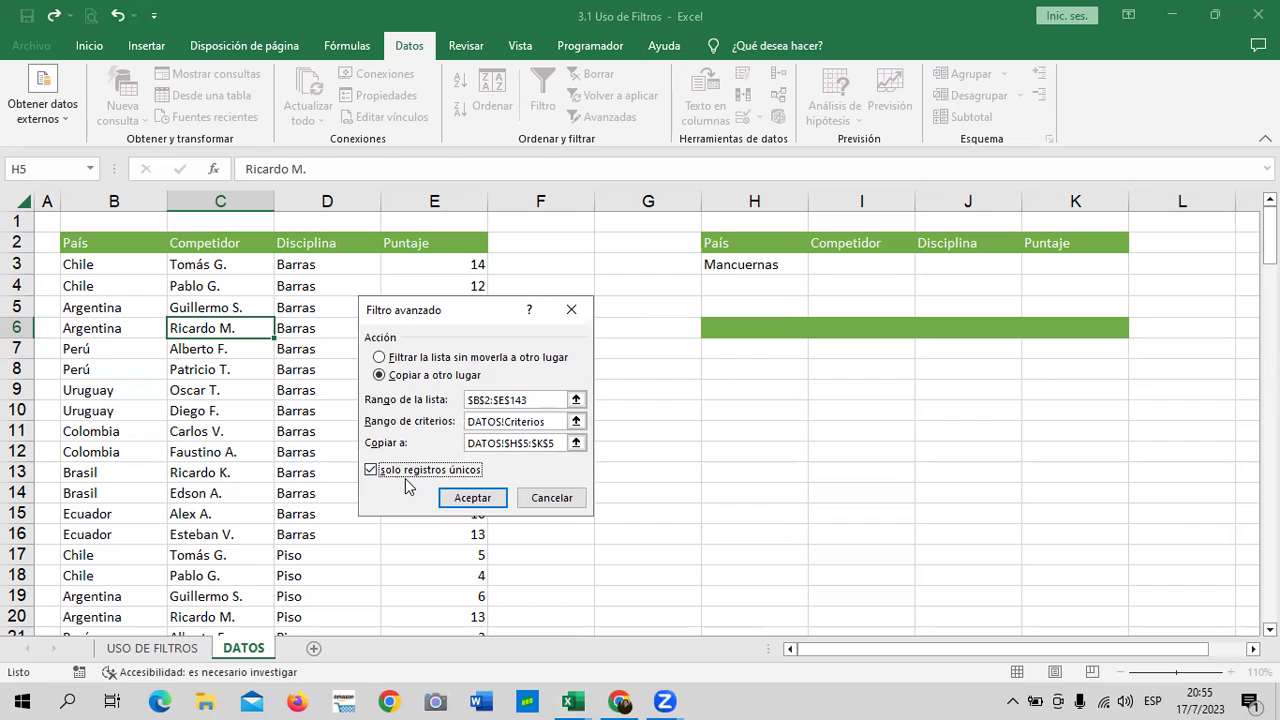
{"action": "left_click", "coordinate": [489, 503]}
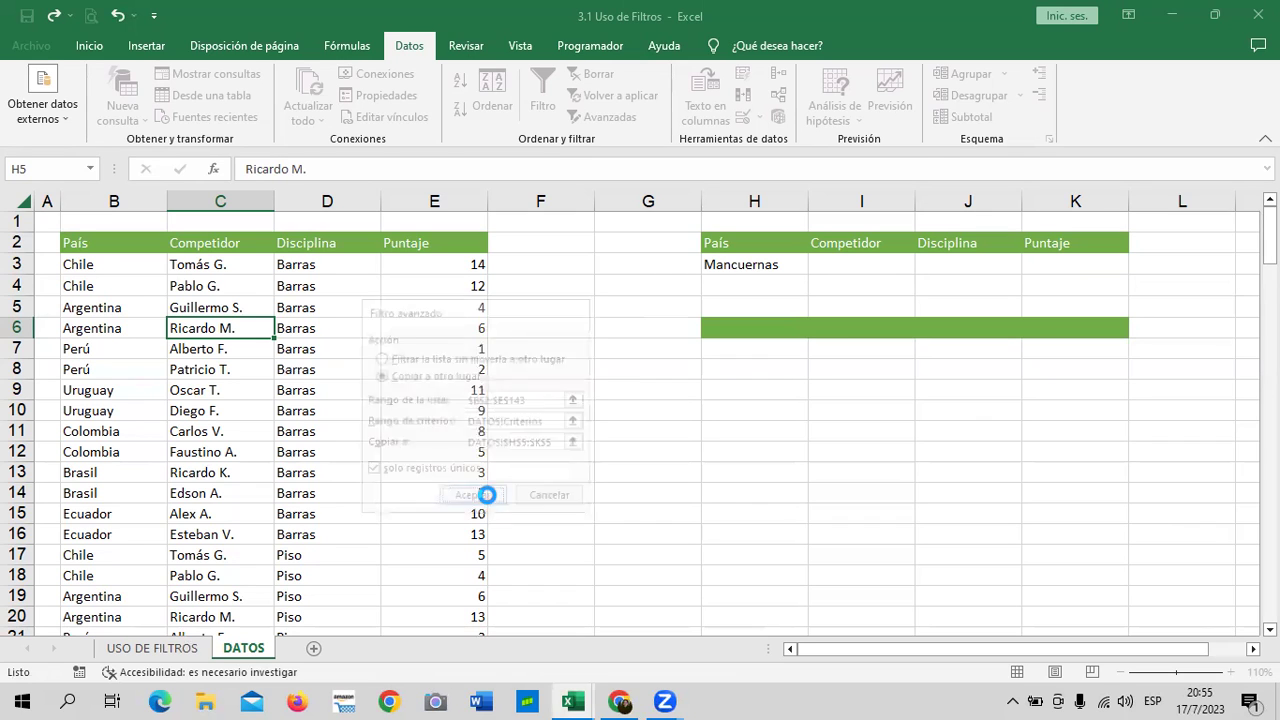
{"action": "left_click", "coordinate": [716, 450]}
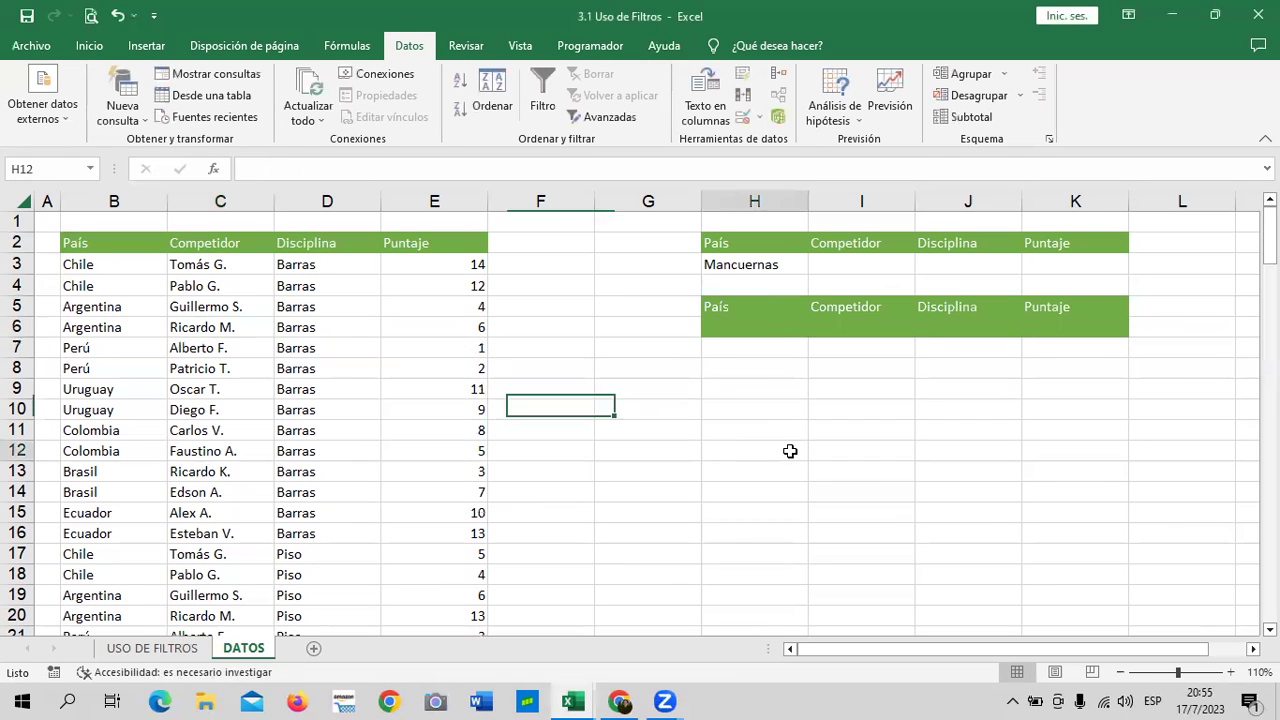
Clear the copied headers from H5:K6.
{"action": "left_click", "coordinate": [748, 262]}
{"action": "key", "text": "ctrl+c"}
{"action": "left_click", "coordinate": [760, 322]}
{"action": "left_click_drag", "start_coordinate": [731, 312], "coordinate": [1086, 317]}
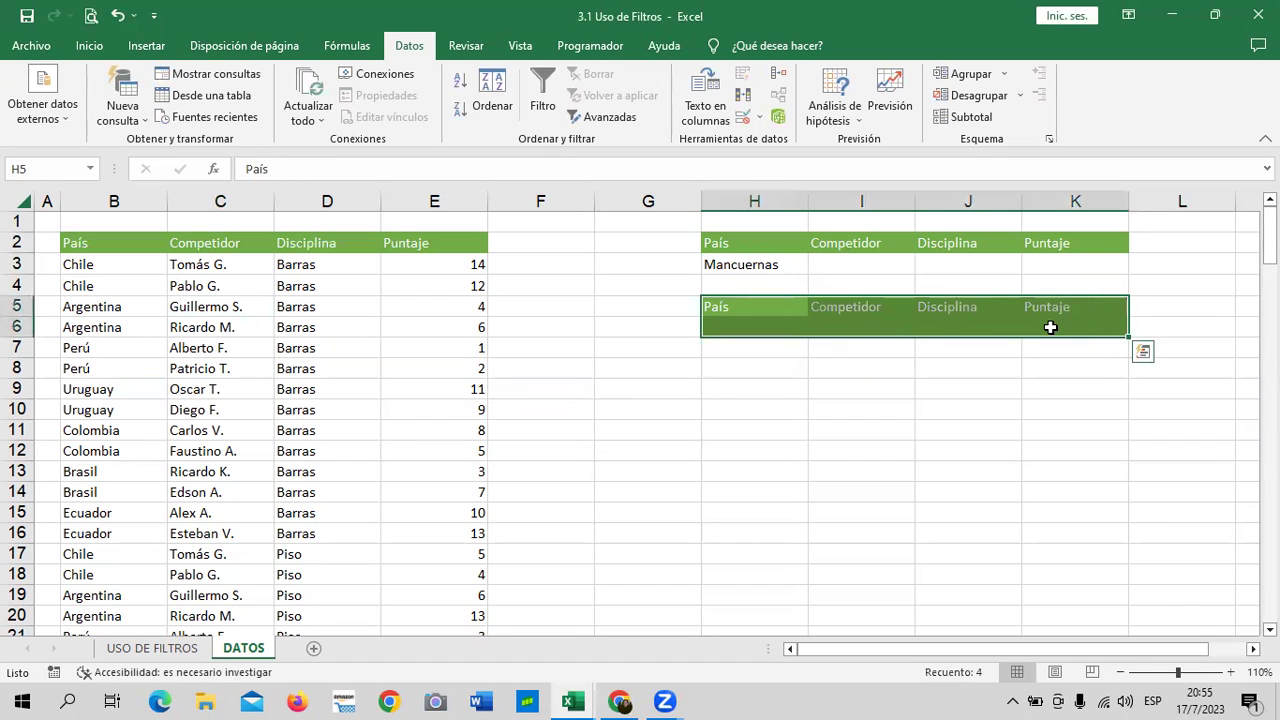
{"action": "key", "text": "Delete"}
Delete the Mancuernas criterion from H3.
{"action": "left_click", "coordinate": [869, 256]}
{"action": "left_click", "coordinate": [764, 246]}
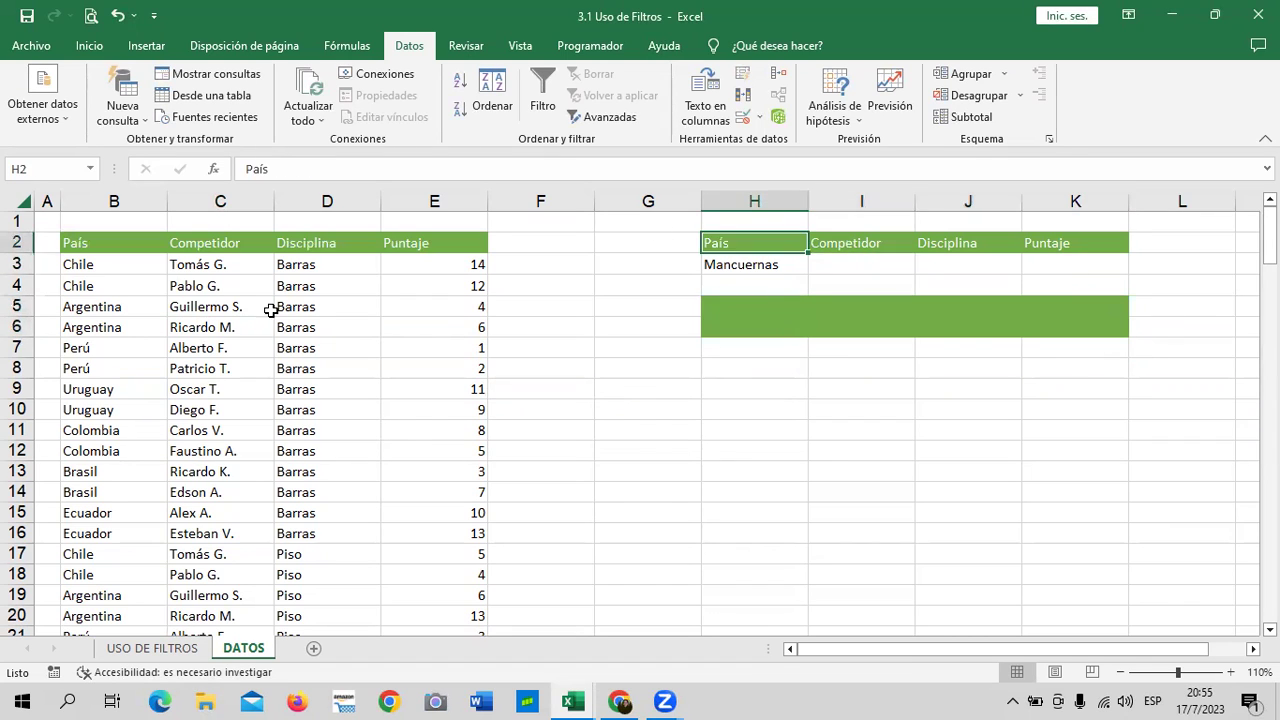
{"action": "left_click", "coordinate": [247, 330]}
{"action": "left_click", "coordinate": [764, 262]}
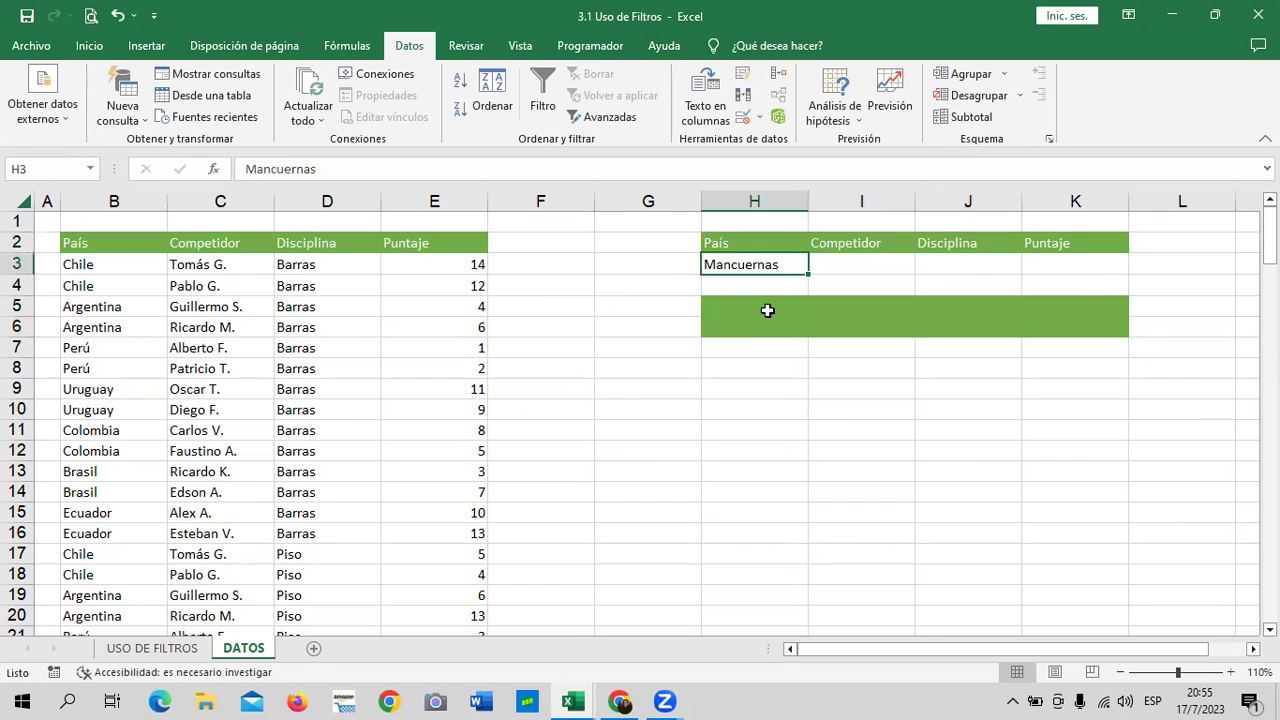
{"action": "key", "text": "Delete"}
{"action": "left_click", "coordinate": [903, 517]}
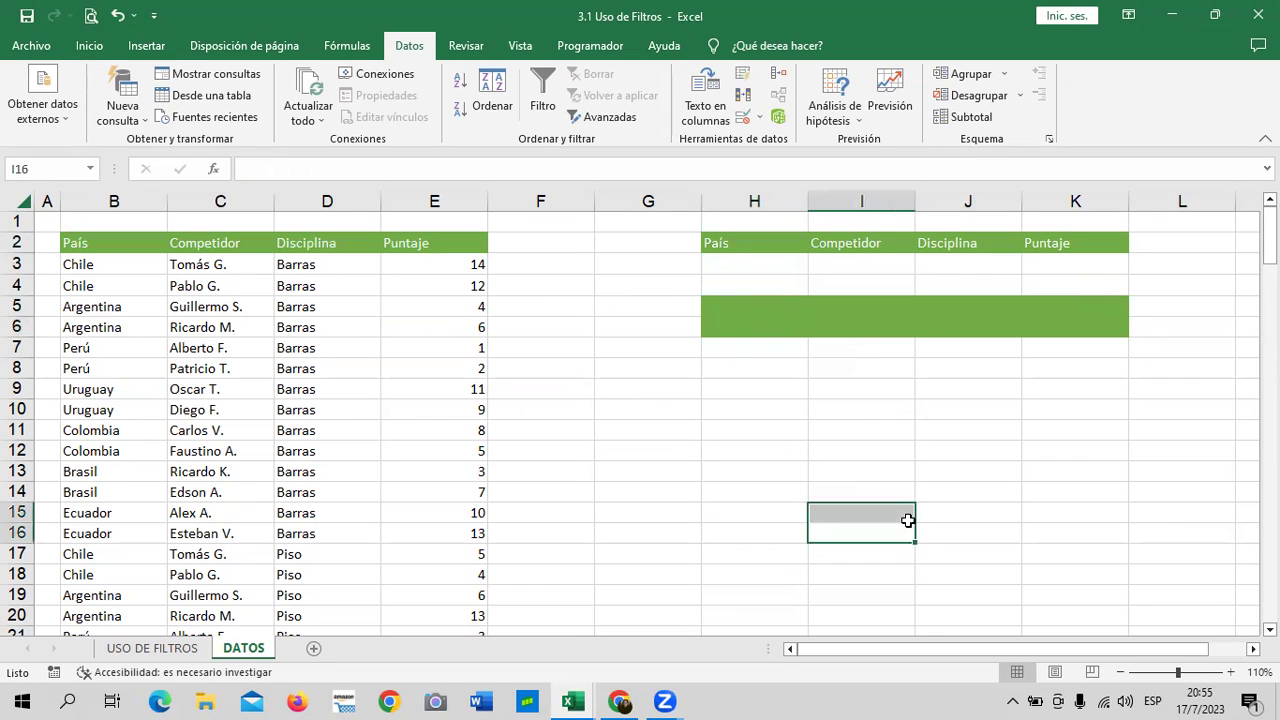
{"action": "left_click", "coordinate": [262, 305]}
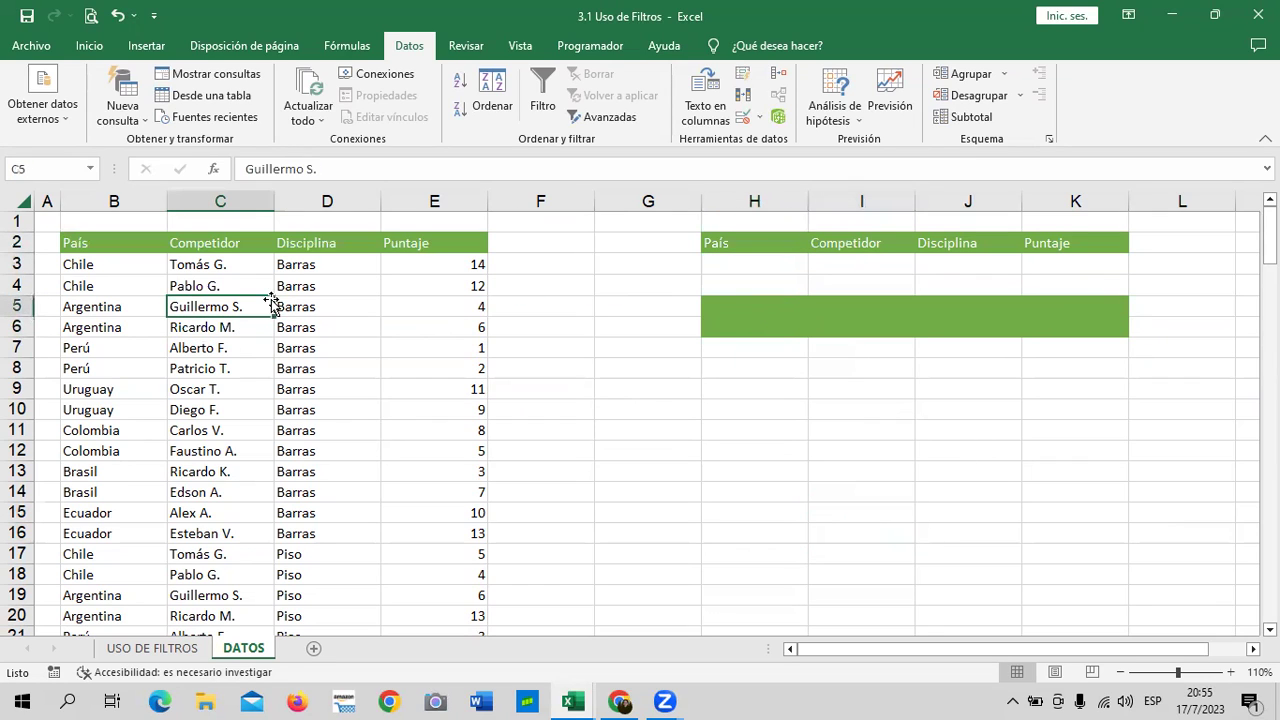
Copy Barras from D3 into H3 and reopen the advanced filter from cell E5.
{"action": "left_click", "coordinate": [310, 264]}
{"action": "right_click", "coordinate": [312, 264]}
{"action": "left_click", "coordinate": [365, 292]}
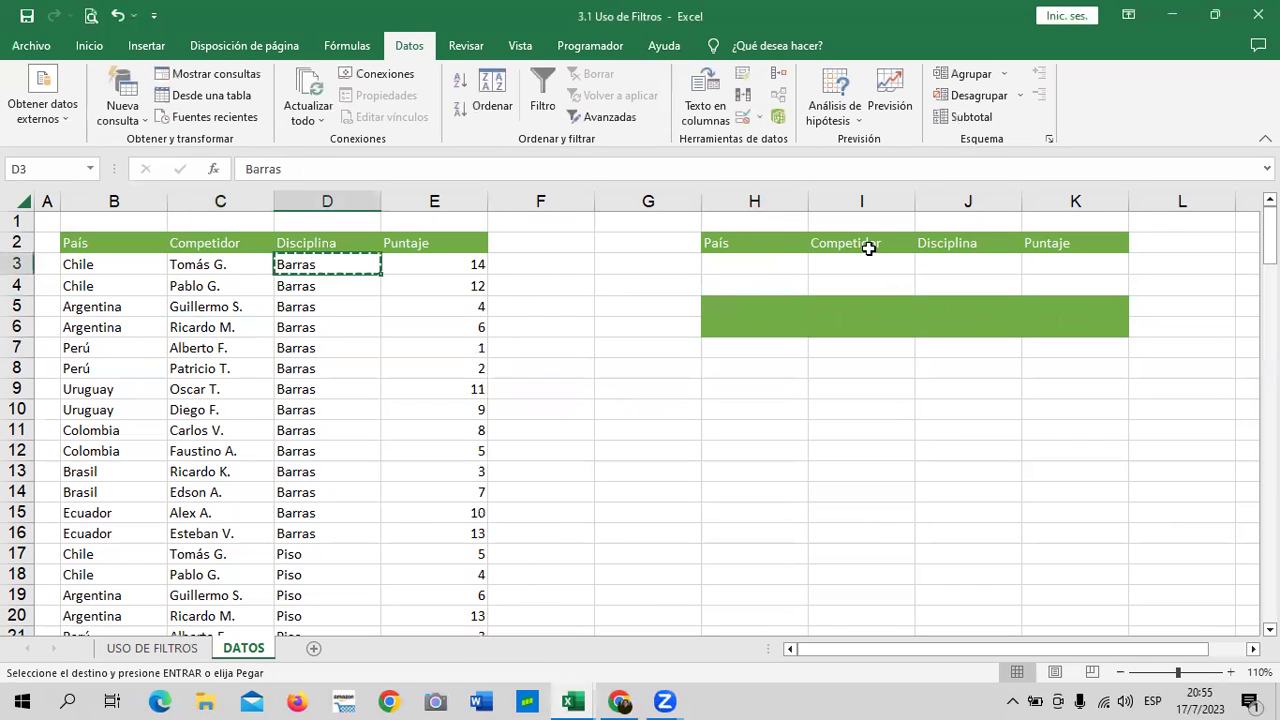
{"action": "left_click", "coordinate": [778, 259]}
{"action": "key", "text": "ctrl+v"}
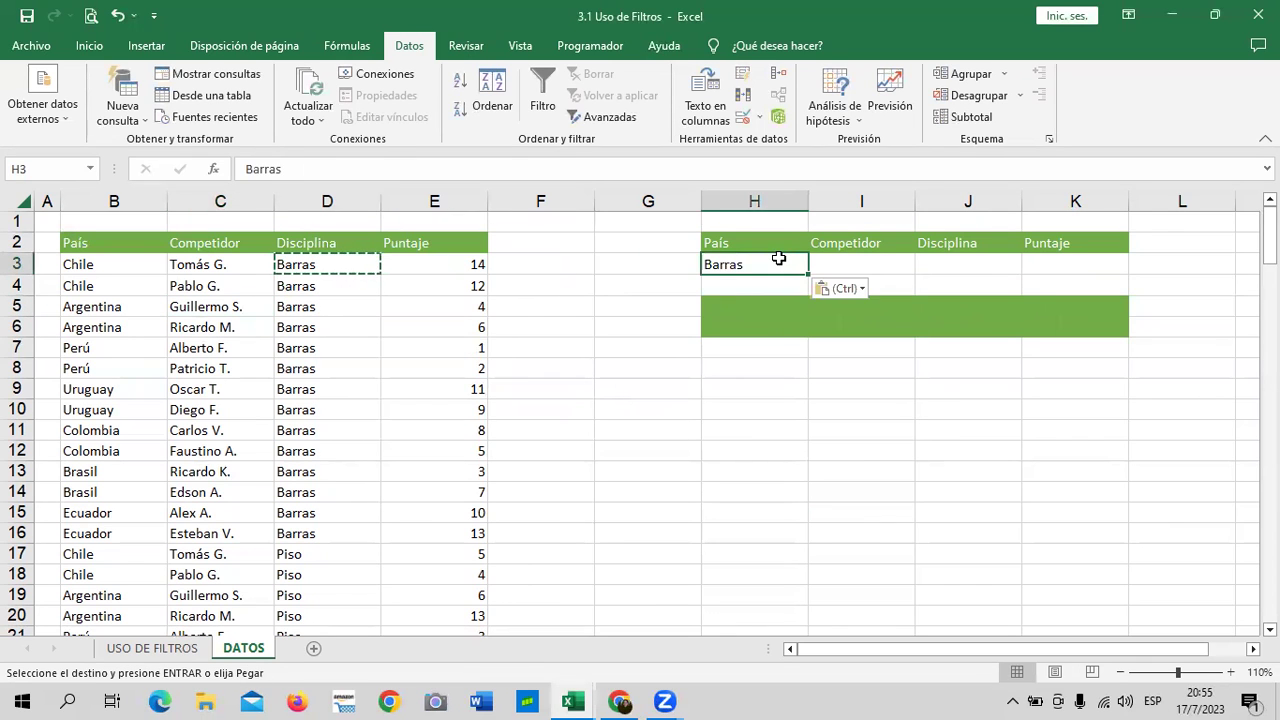
{"action": "key", "text": "Escape"}
{"action": "left_click", "coordinate": [777, 416]}
{"action": "left_click", "coordinate": [422, 306]}
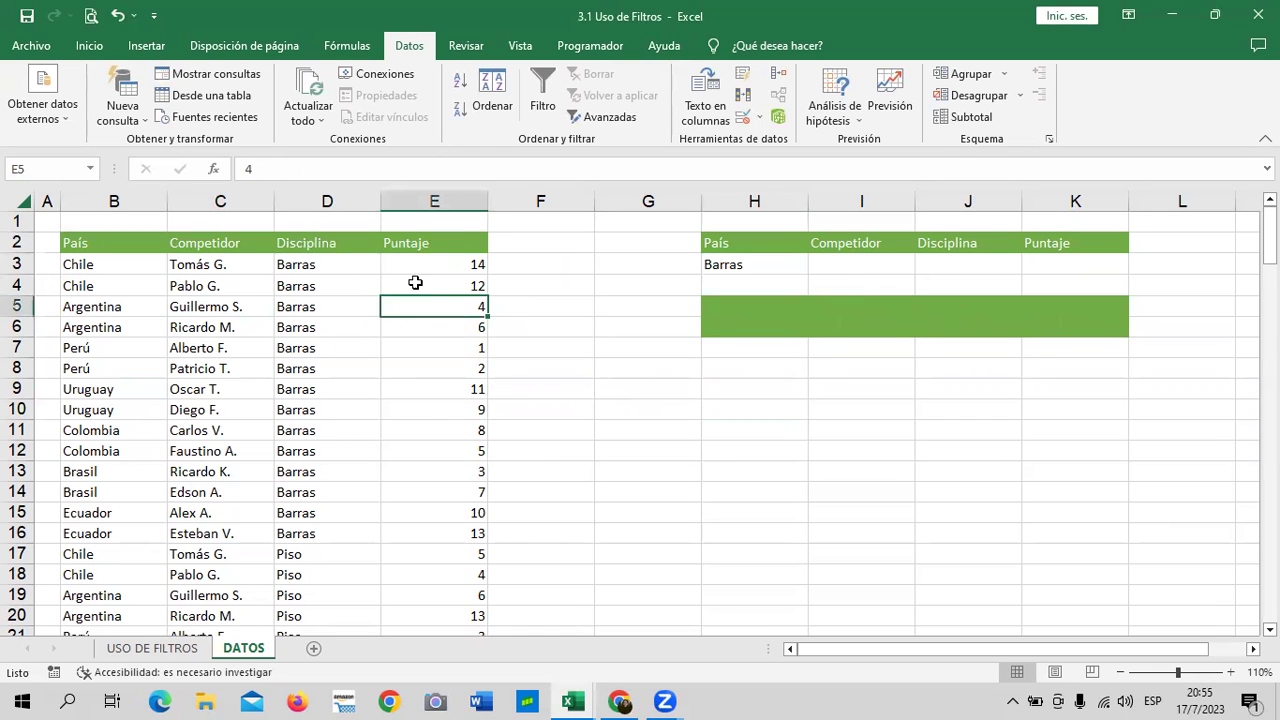
{"action": "left_click", "coordinate": [606, 117]}
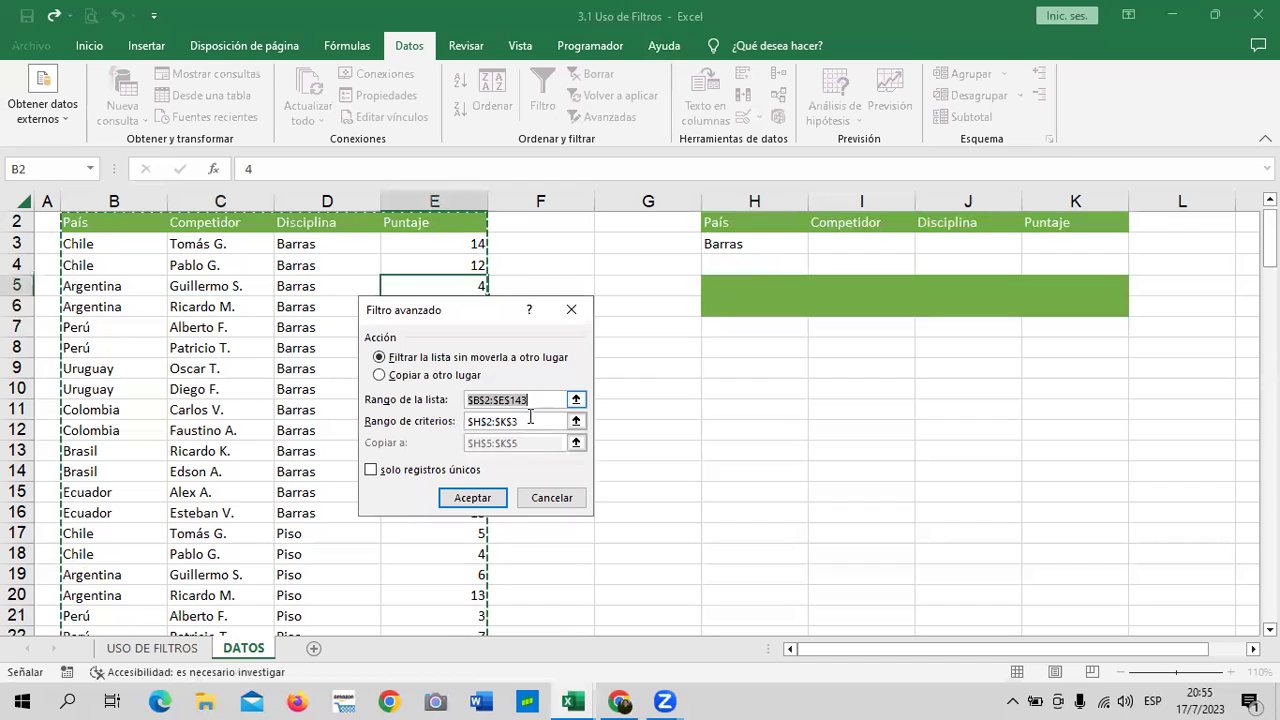
Rerun the advanced filter: criteria H2:K3, copy to $H$5:$K$5, unique records only.
{"action": "left_click", "coordinate": [552, 421]}
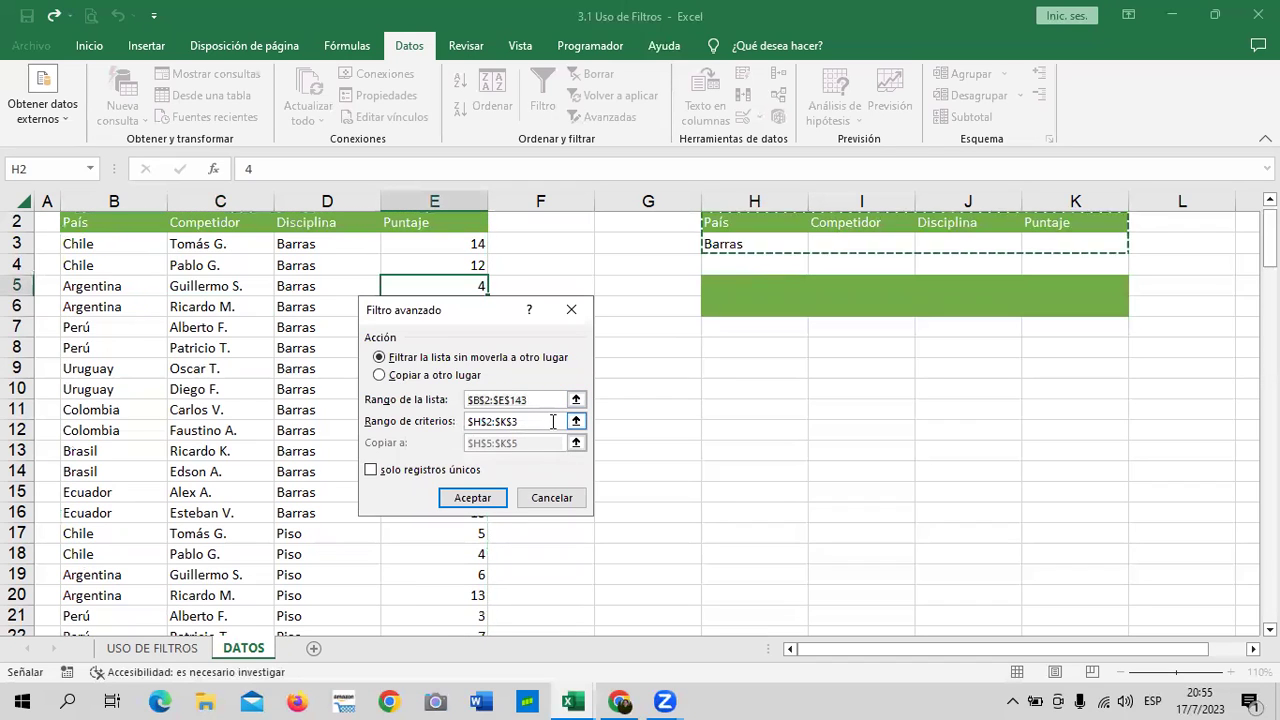
{"action": "left_click", "coordinate": [576, 422]}
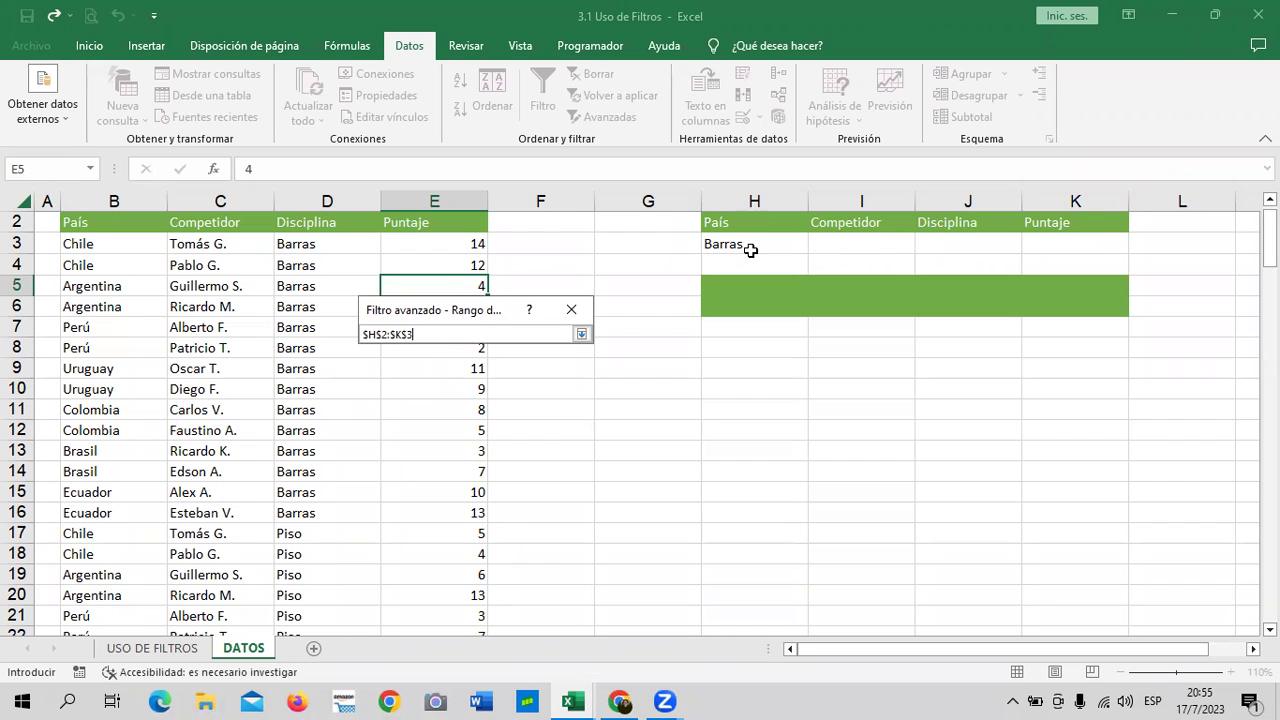
{"action": "left_click", "coordinate": [581, 334]}
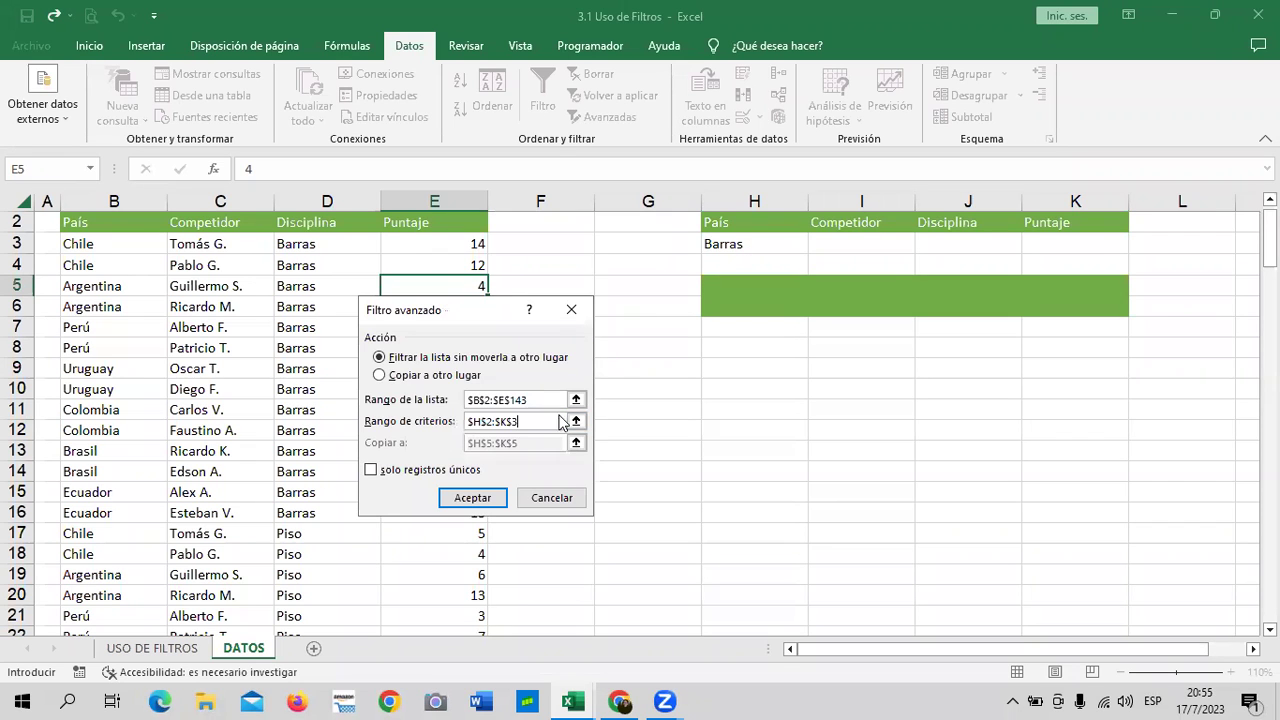
{"action": "left_click", "coordinate": [422, 376]}
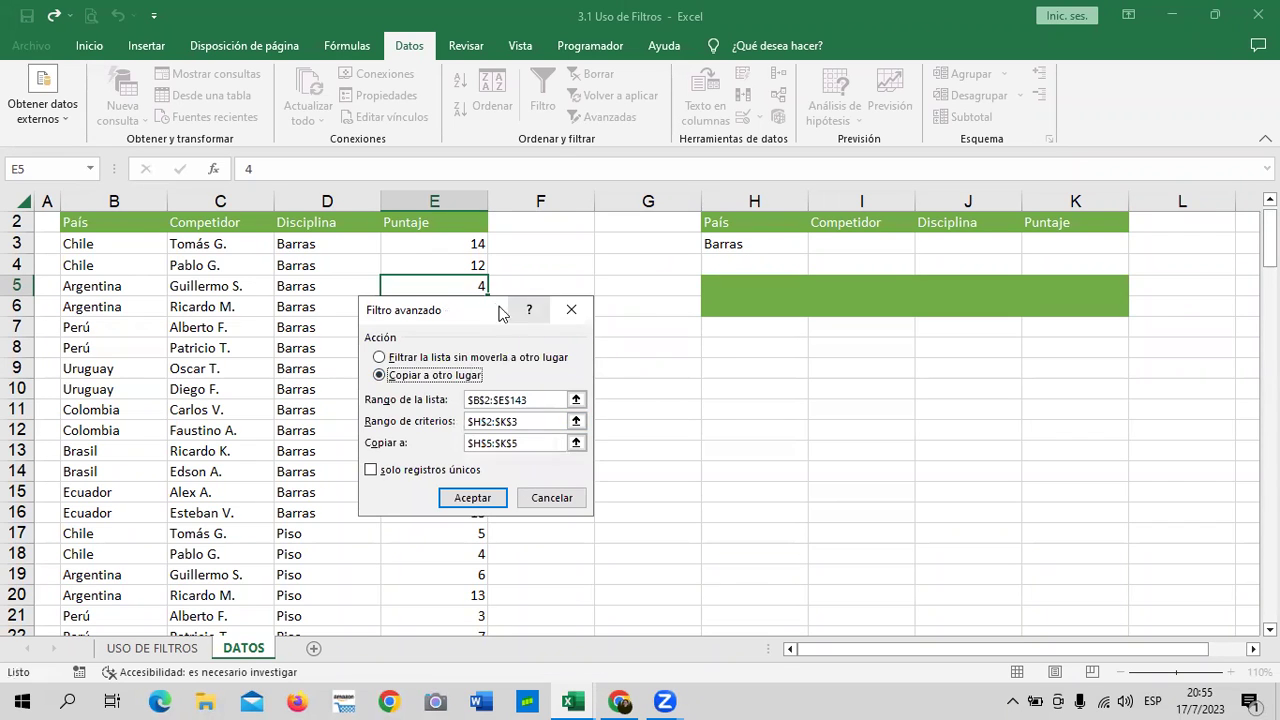
{"action": "left_click_drag", "start_coordinate": [497, 303], "coordinate": [535, 250]}
{"action": "left_click", "coordinate": [445, 412]}
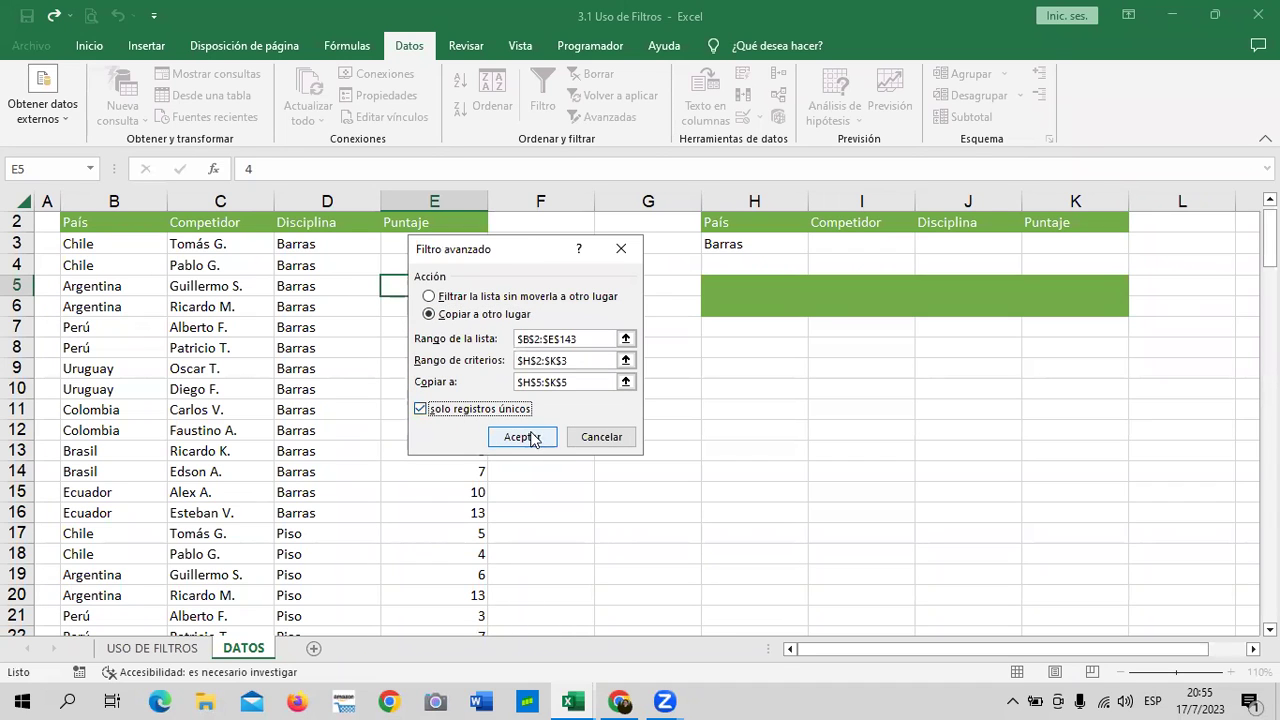
{"action": "left_click", "coordinate": [626, 382]}
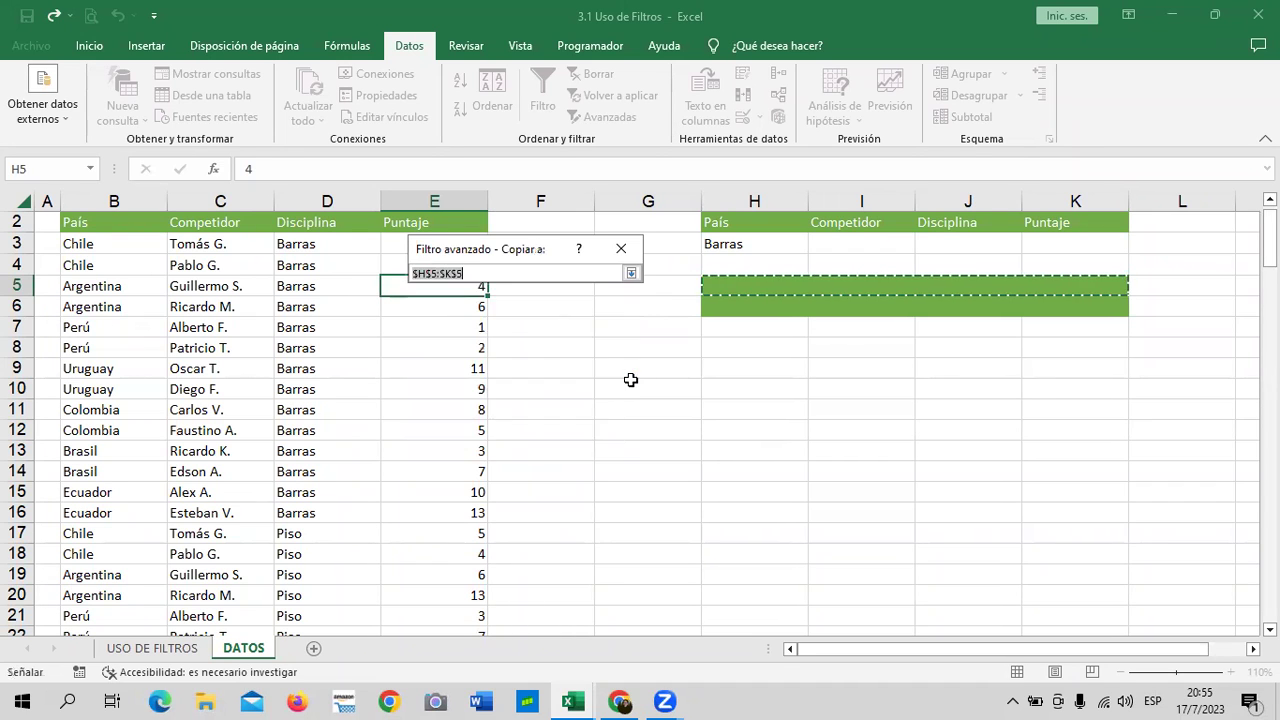
{"action": "left_click", "coordinate": [627, 273]}
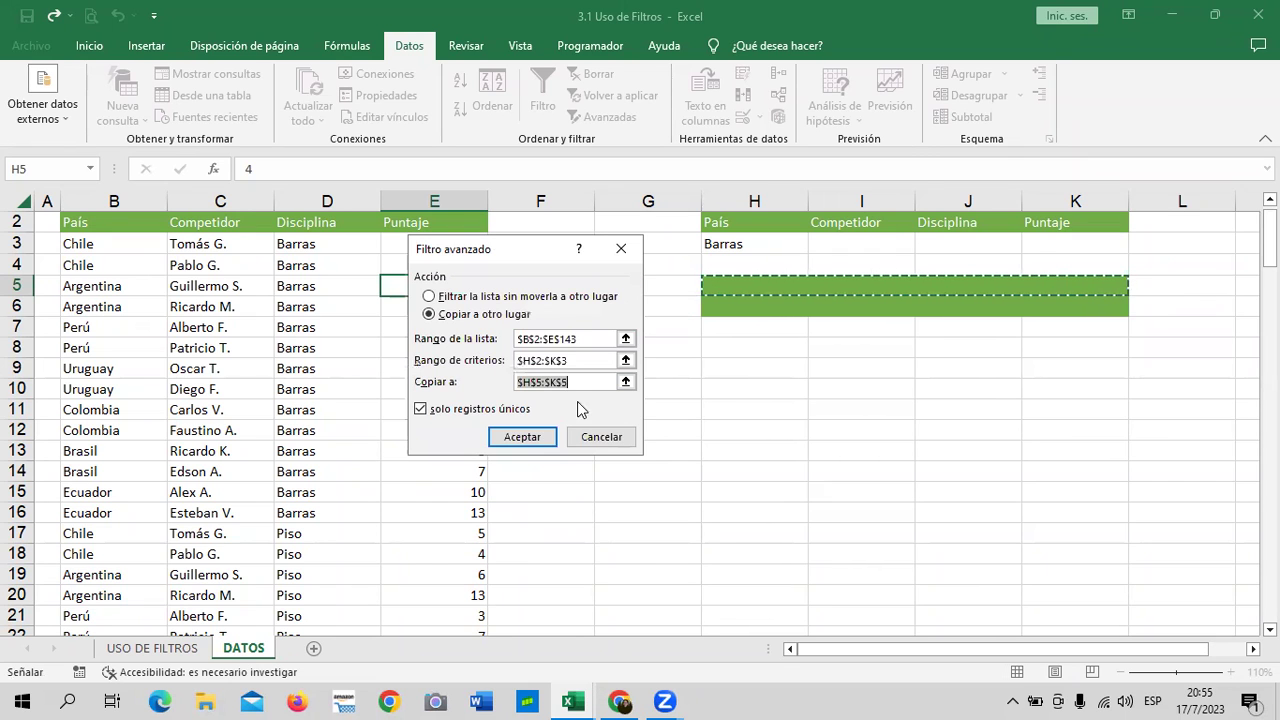
{"action": "left_click", "coordinate": [534, 434]}
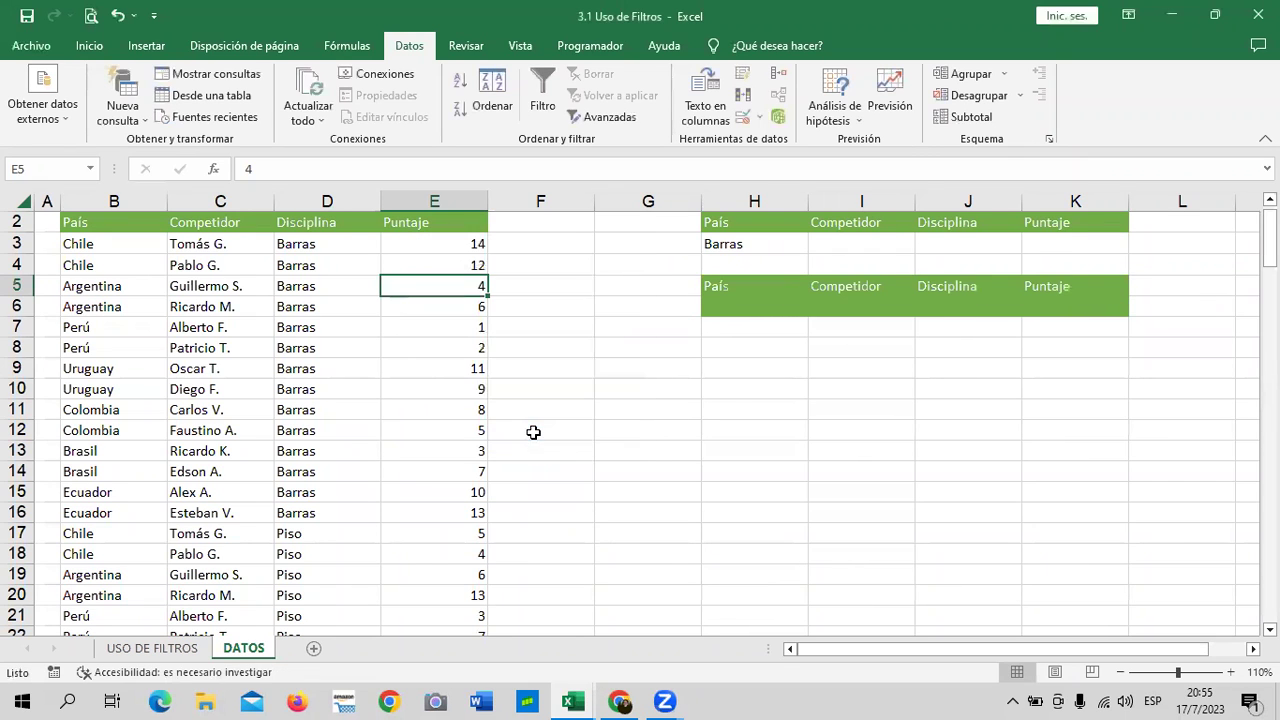
Clear the previously copied headers from the output area H5:K5.
{"action": "scroll", "coordinate": [741, 436], "scroll_direction": "down", "scroll_amount": 2}
{"action": "scroll", "coordinate": [741, 436], "scroll_direction": "up", "scroll_amount": 2}
{"action": "left_click_drag", "start_coordinate": [741, 430], "coordinate": [861, 430]}
{"action": "left_click", "coordinate": [775, 310]}
{"action": "left_click", "coordinate": [724, 330]}
{"action": "left_click", "coordinate": [723, 266]}
{"action": "left_click", "coordinate": [756, 417]}
{"action": "mouse_move", "coordinate": [737, 303]}
{"action": "left_mouse_down"}
{"action": "mouse_move", "coordinate": [1080, 387]}
{"action": "mouse_move", "coordinate": [1065, 316]}
{"action": "left_mouse_up"}
{"action": "key", "text": "Delete"}
{"action": "left_click", "coordinate": [1007, 406]}
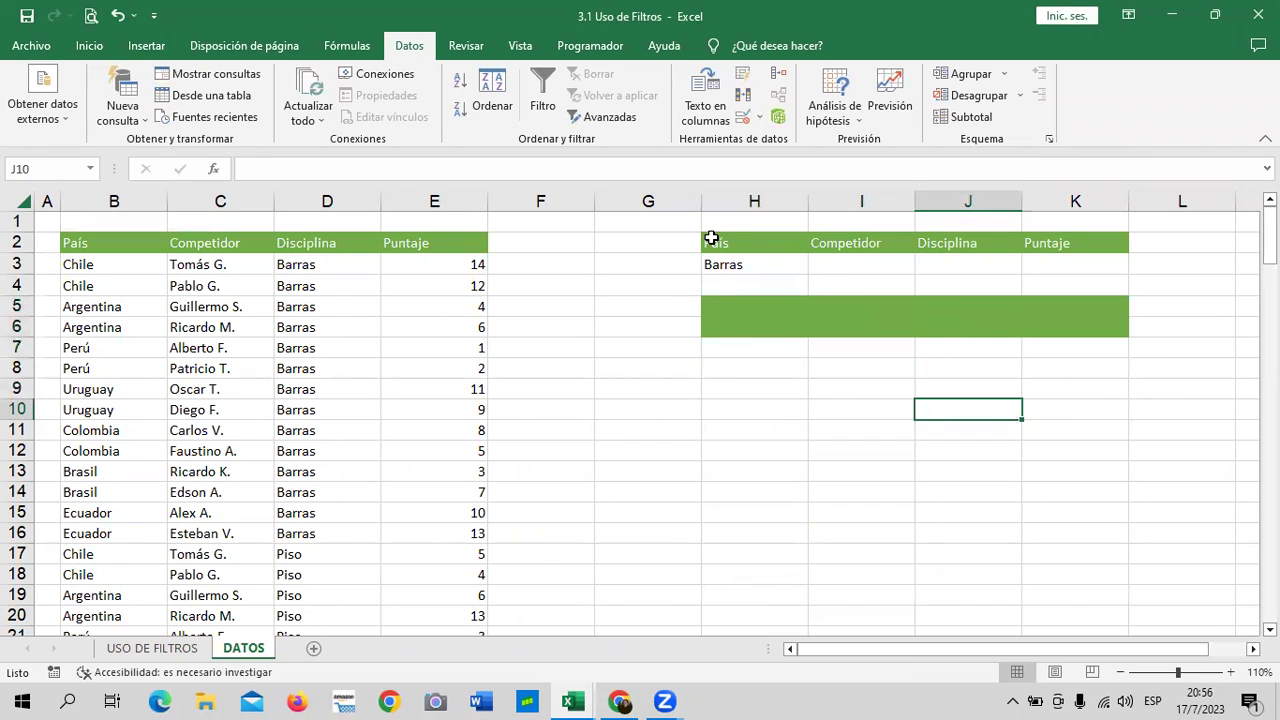
Apply the Normal cell style to the old block H2:K7, removing its header formatting.
{"action": "left_click_drag", "start_coordinate": [711, 240], "coordinate": [1103, 341]}
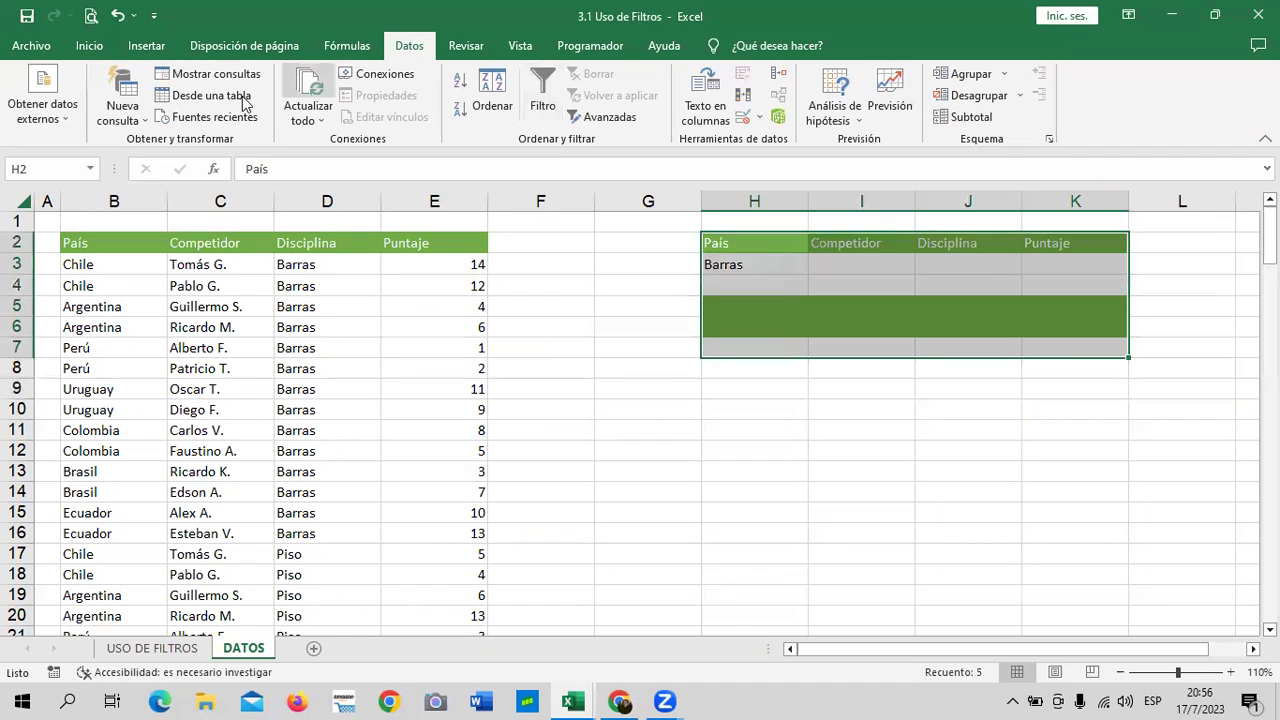
{"action": "left_click", "coordinate": [89, 45]}
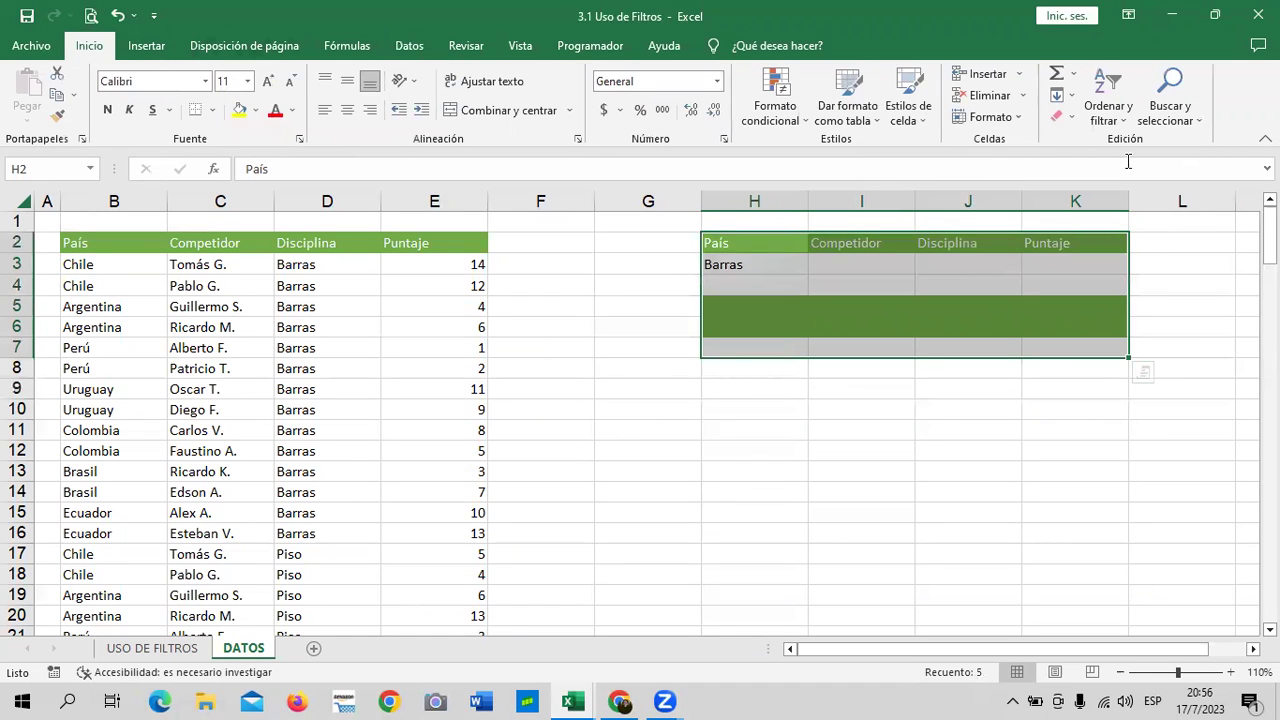
{"action": "left_click", "coordinate": [924, 118]}
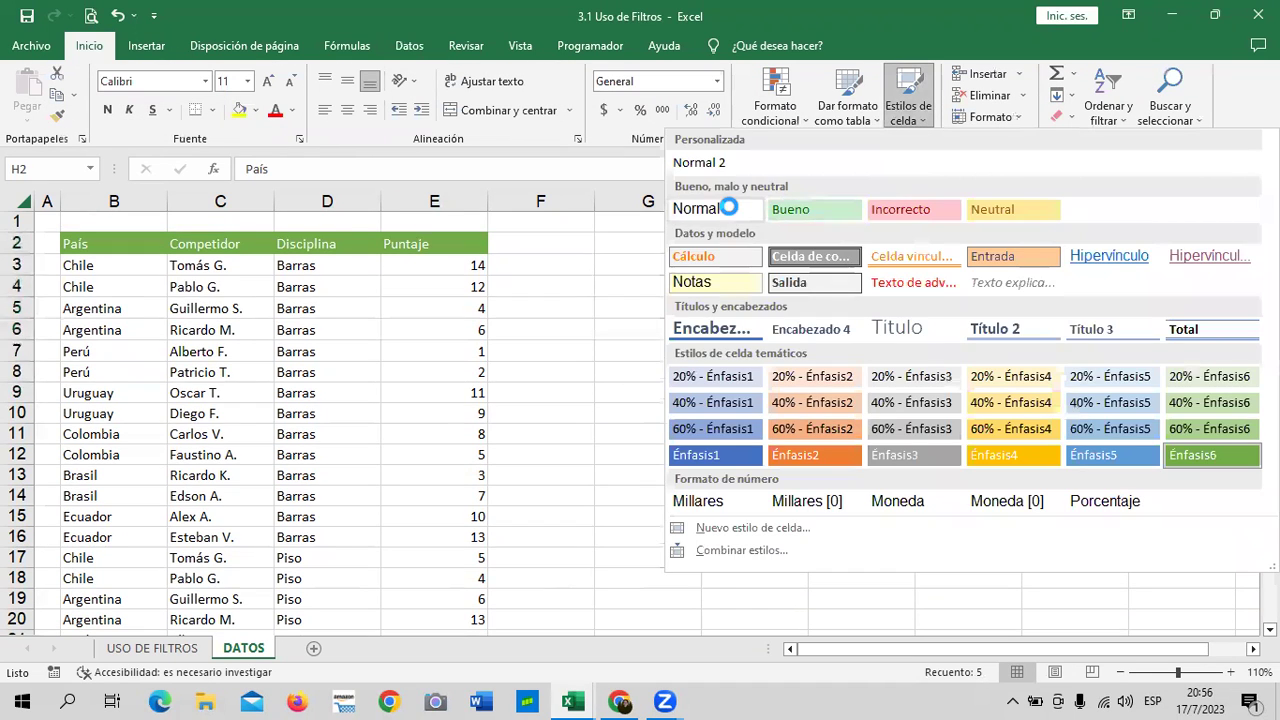
{"action": "left_click", "coordinate": [728, 206]}
{"action": "left_click", "coordinate": [968, 496]}
{"action": "mouse_move", "coordinate": [728, 237]}
{"action": "left_mouse_down"}
{"action": "mouse_move", "coordinate": [1086, 294]}
{"action": "mouse_move", "coordinate": [922, 407]}
{"action": "left_mouse_up"}
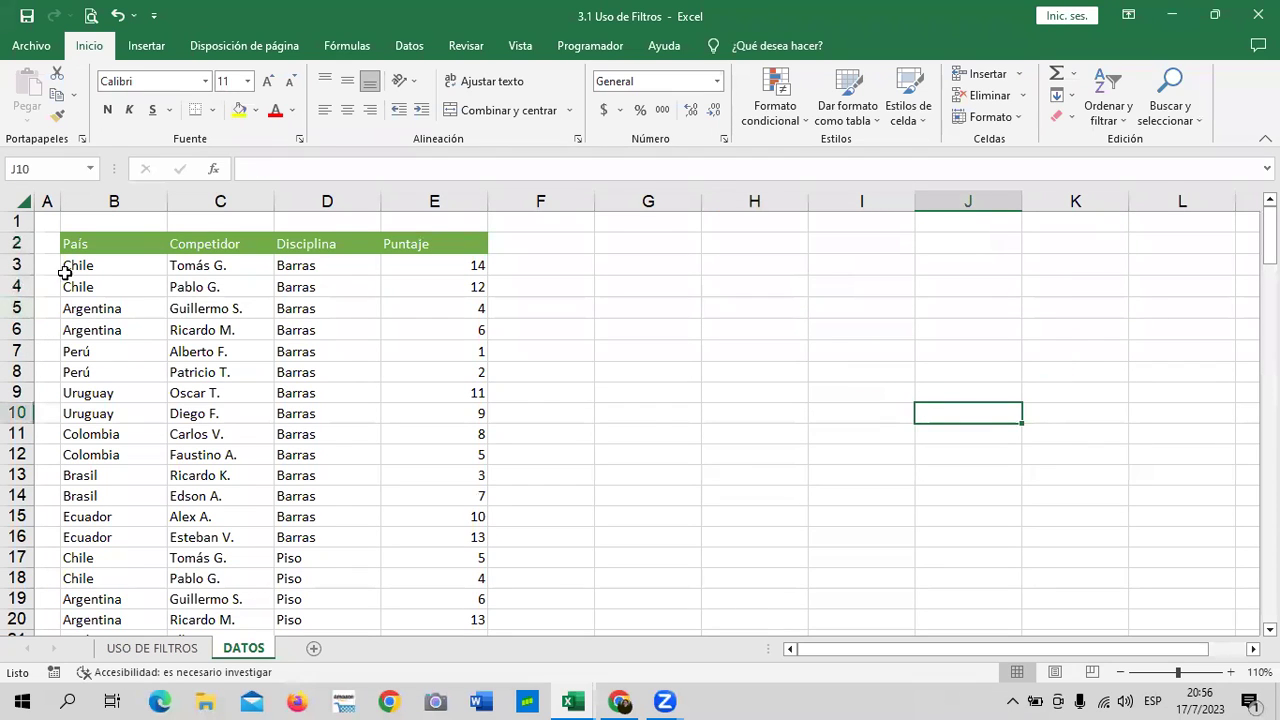
Copy the four list headers B2:E2 into I3:L3.
{"action": "left_click_drag", "start_coordinate": [66, 246], "coordinate": [424, 248]}
{"action": "right_click", "coordinate": [424, 248]}
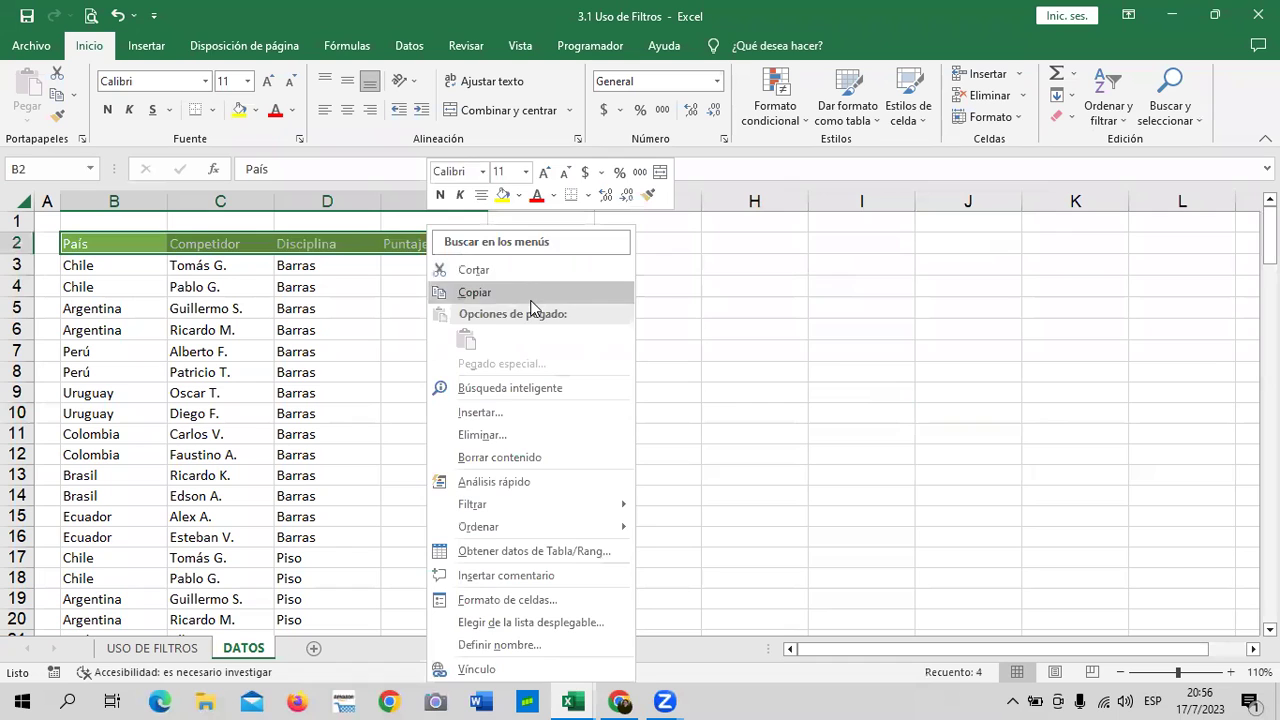
{"action": "left_click", "coordinate": [470, 291]}
{"action": "left_click", "coordinate": [844, 269]}
{"action": "key", "text": "ctrl+v"}
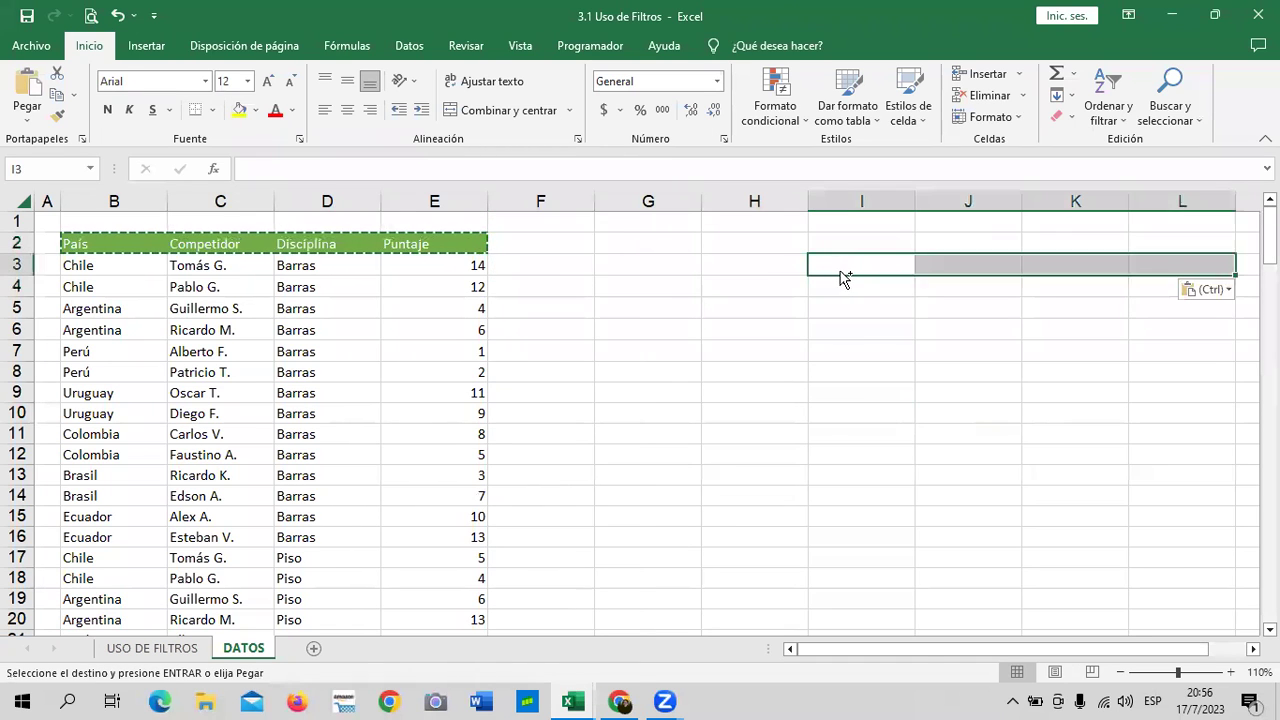
{"action": "left_click", "coordinate": [792, 449]}
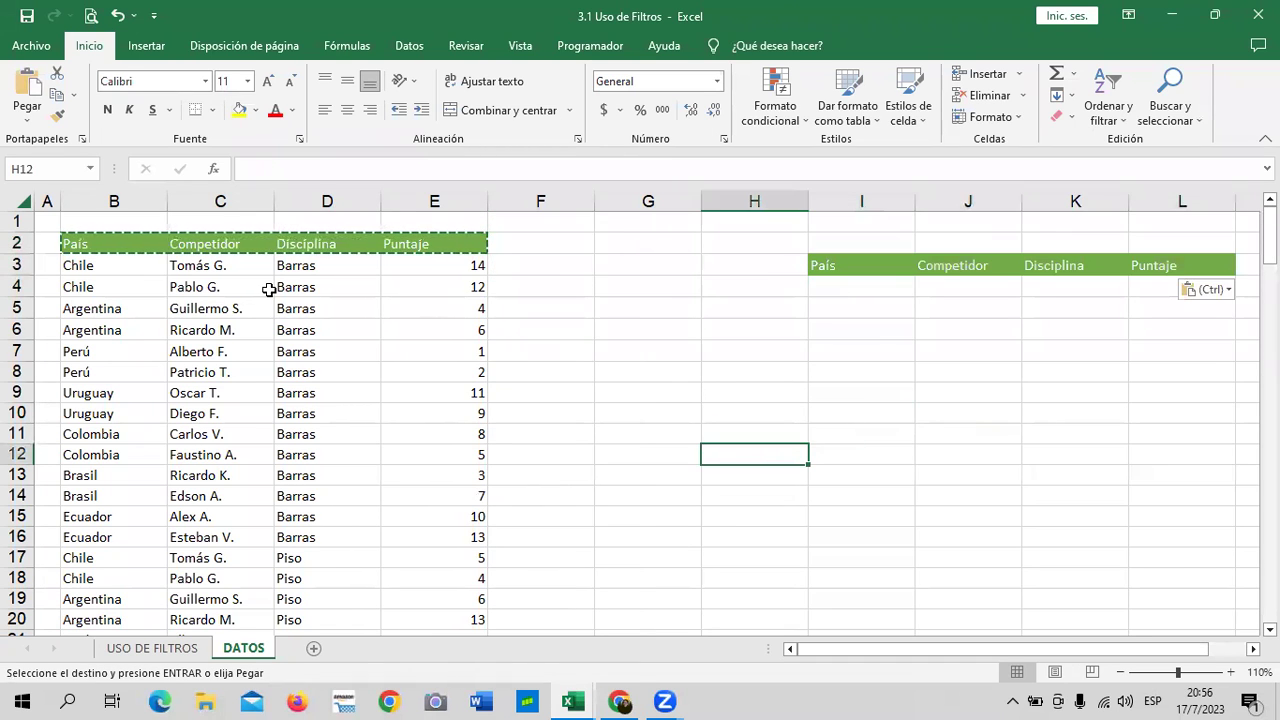
{"action": "key", "text": "Escape"}
Copy the Barras value from D3 into K4 under Disciplina.
{"action": "left_click", "coordinate": [313, 265]}
{"action": "right_click", "coordinate": [313, 265]}
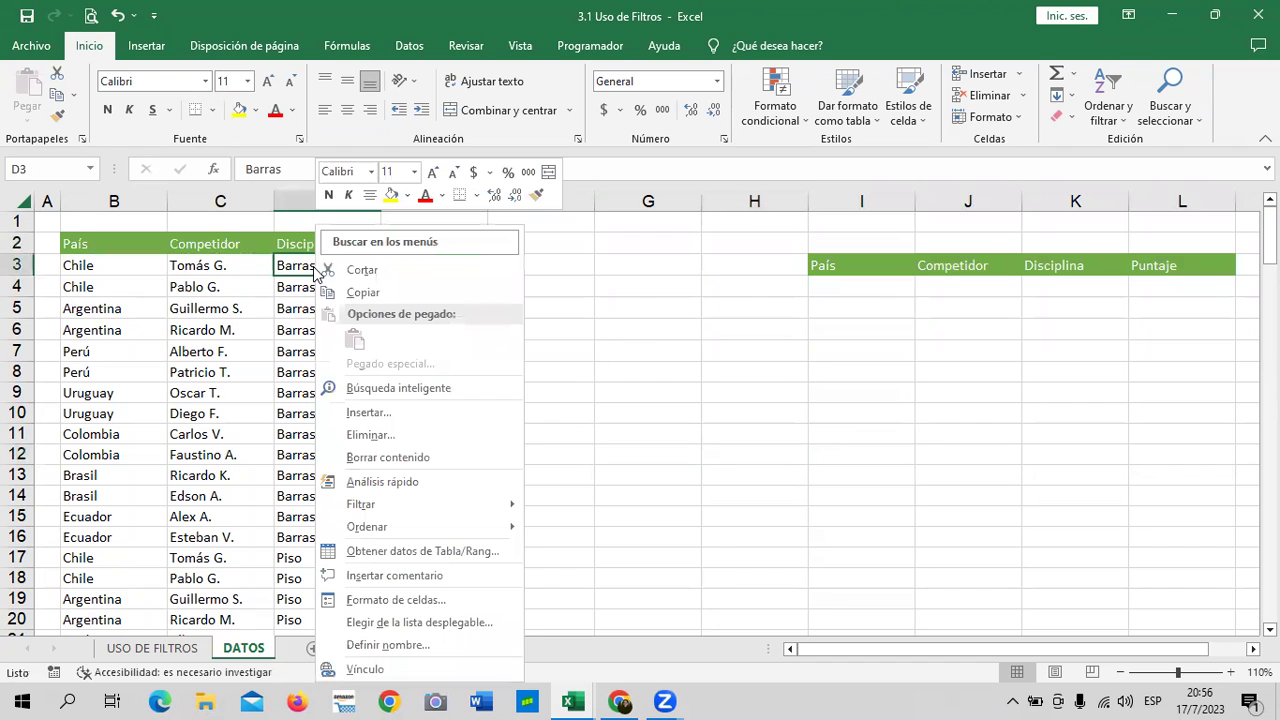
{"action": "left_click", "coordinate": [372, 291]}
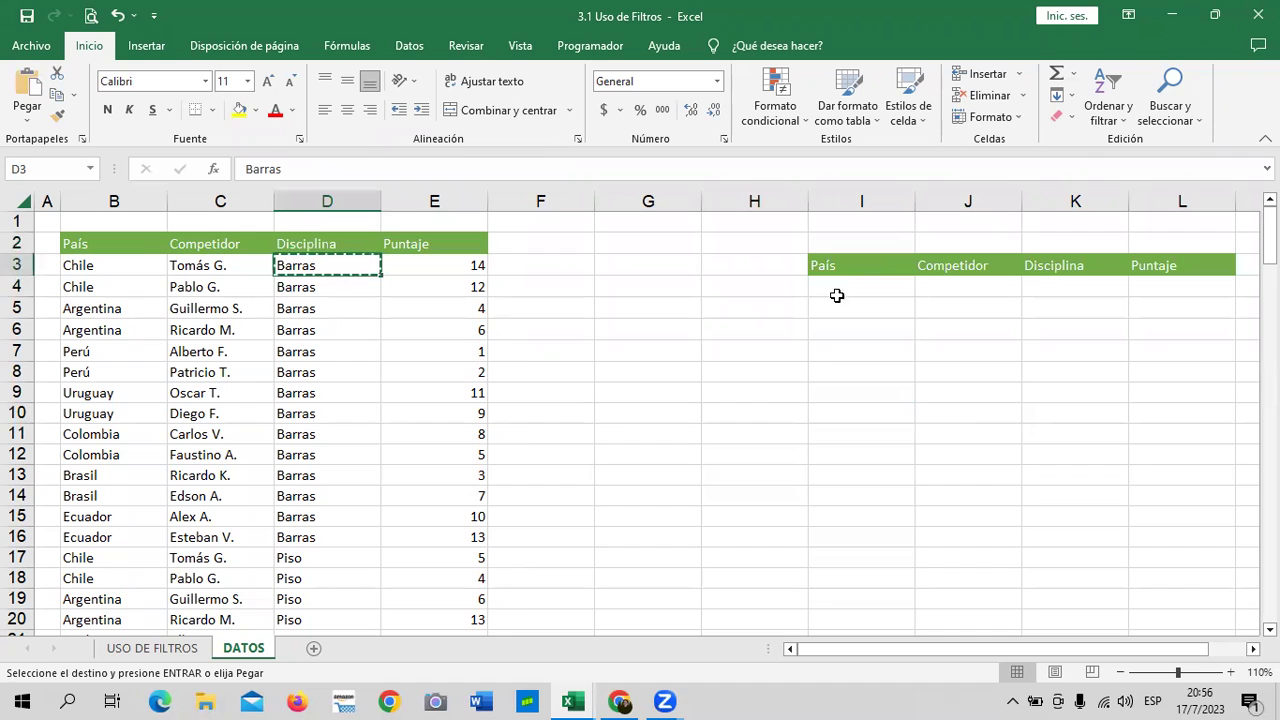
{"action": "left_click", "coordinate": [1044, 286]}
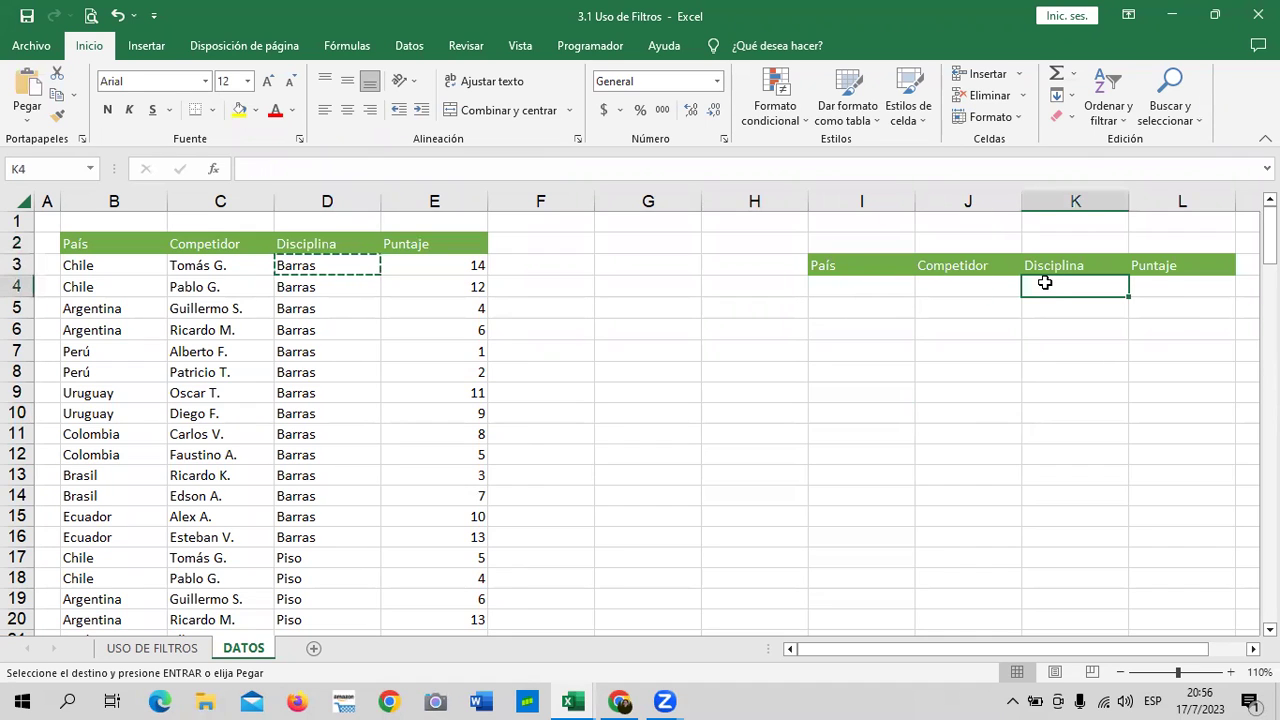
{"action": "type", "text": "Barras"}
{"action": "key", "text": "Escape"}
{"action": "left_click", "coordinate": [1044, 396]}
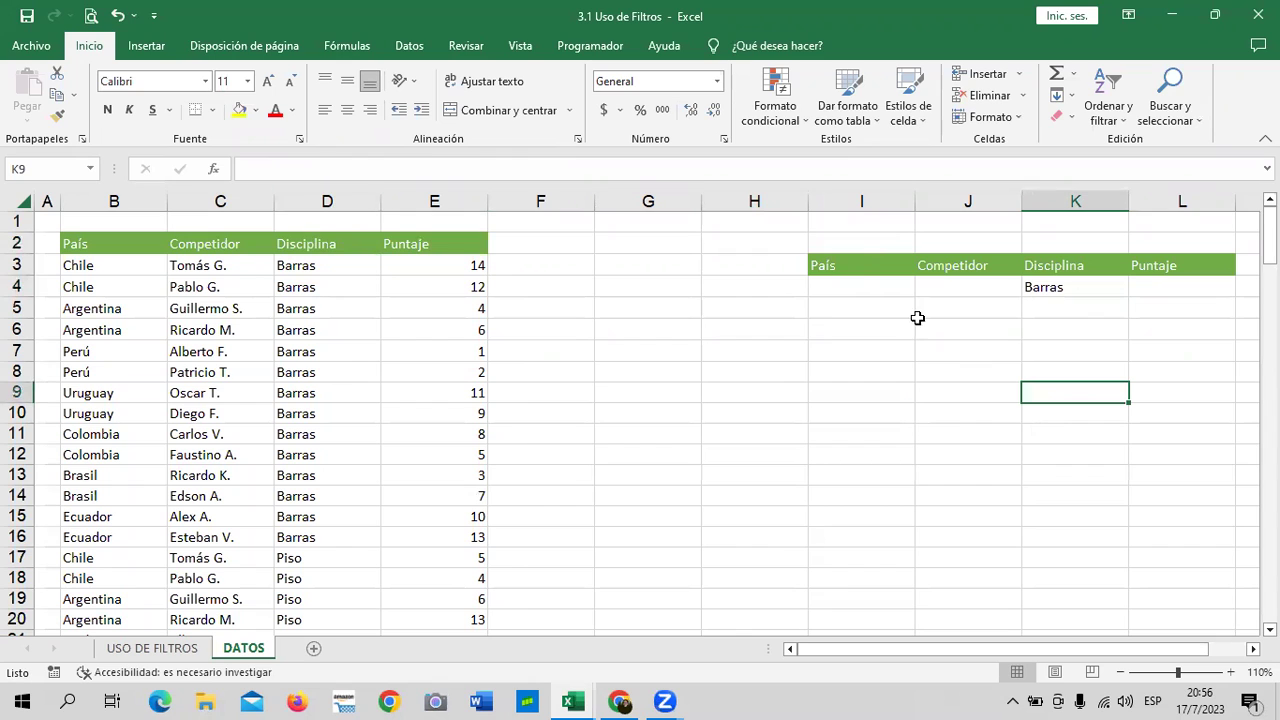
{"action": "left_click", "coordinate": [851, 282]}
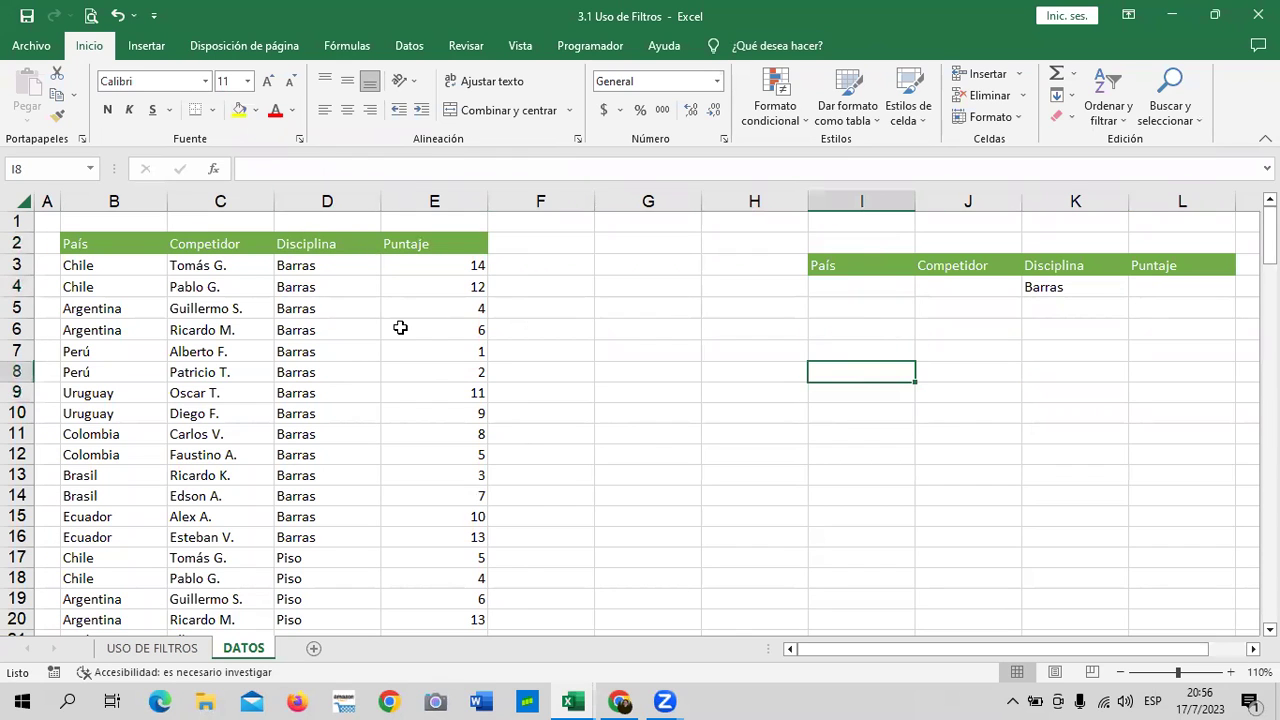
{"action": "left_click", "coordinate": [338, 289]}
Run Filtro avanzado with criteria DATOS!$I$3:$L$4, unique records only, copying results to $H$5:$K$5.
{"action": "left_click", "coordinate": [419, 46]}
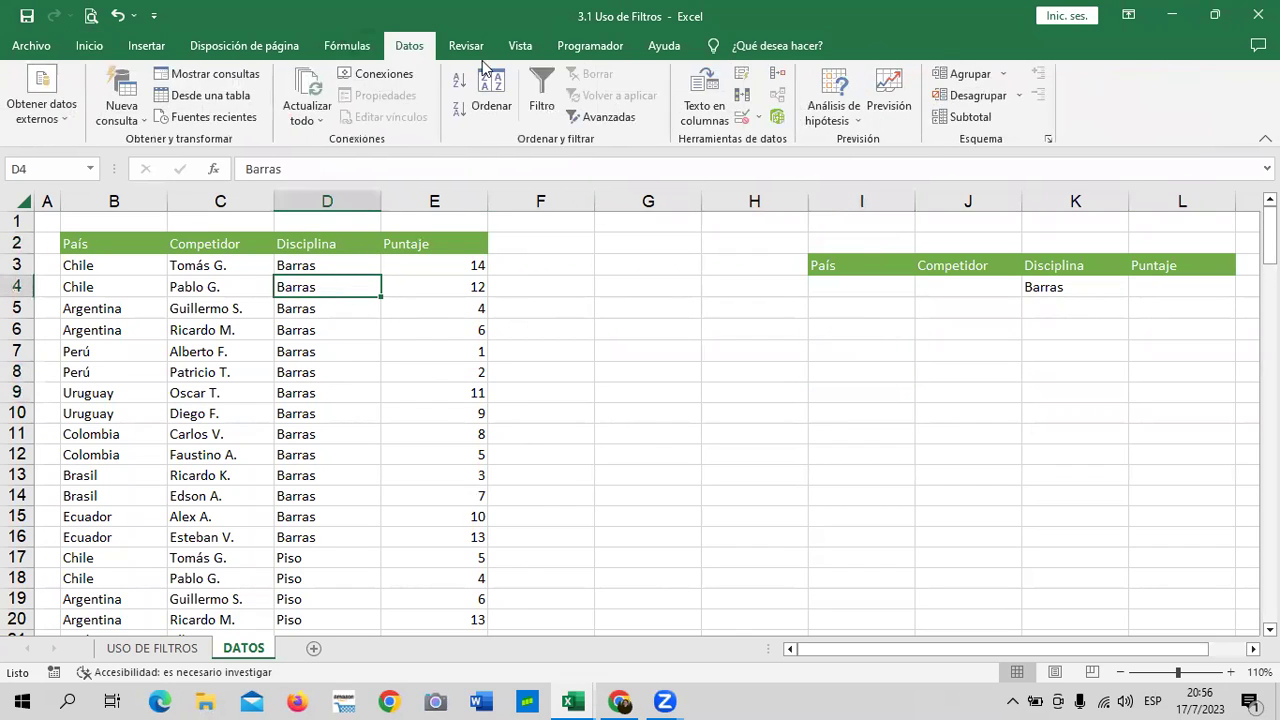
{"action": "left_click", "coordinate": [628, 118]}
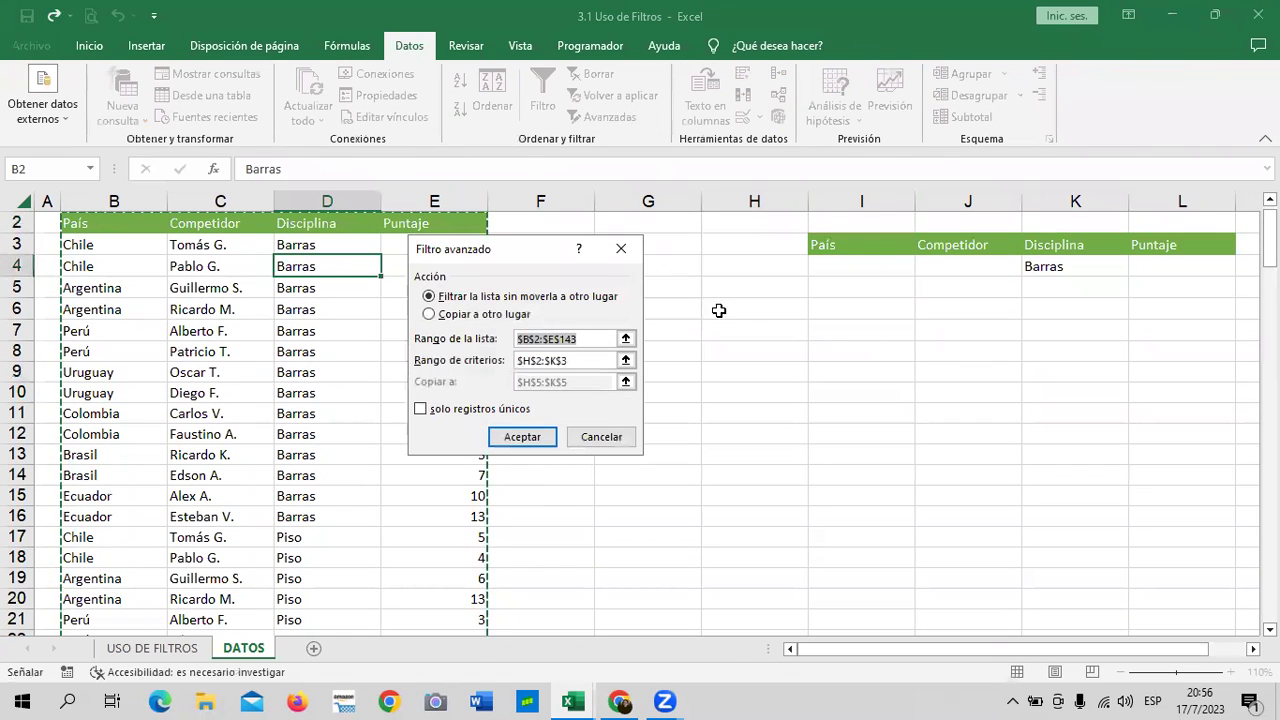
{"action": "left_click", "coordinate": [596, 360]}
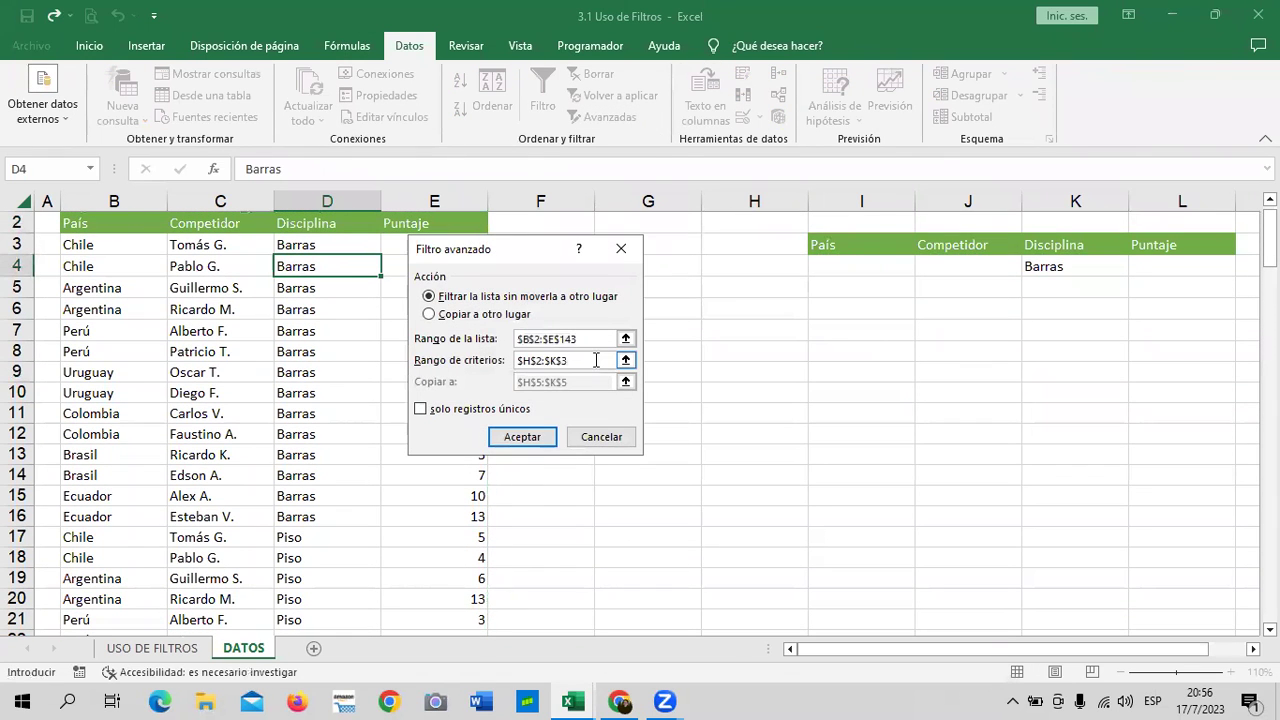
{"action": "left_click", "coordinate": [626, 360]}
{"action": "left_click_drag", "start_coordinate": [829, 244], "coordinate": [1163, 266]}
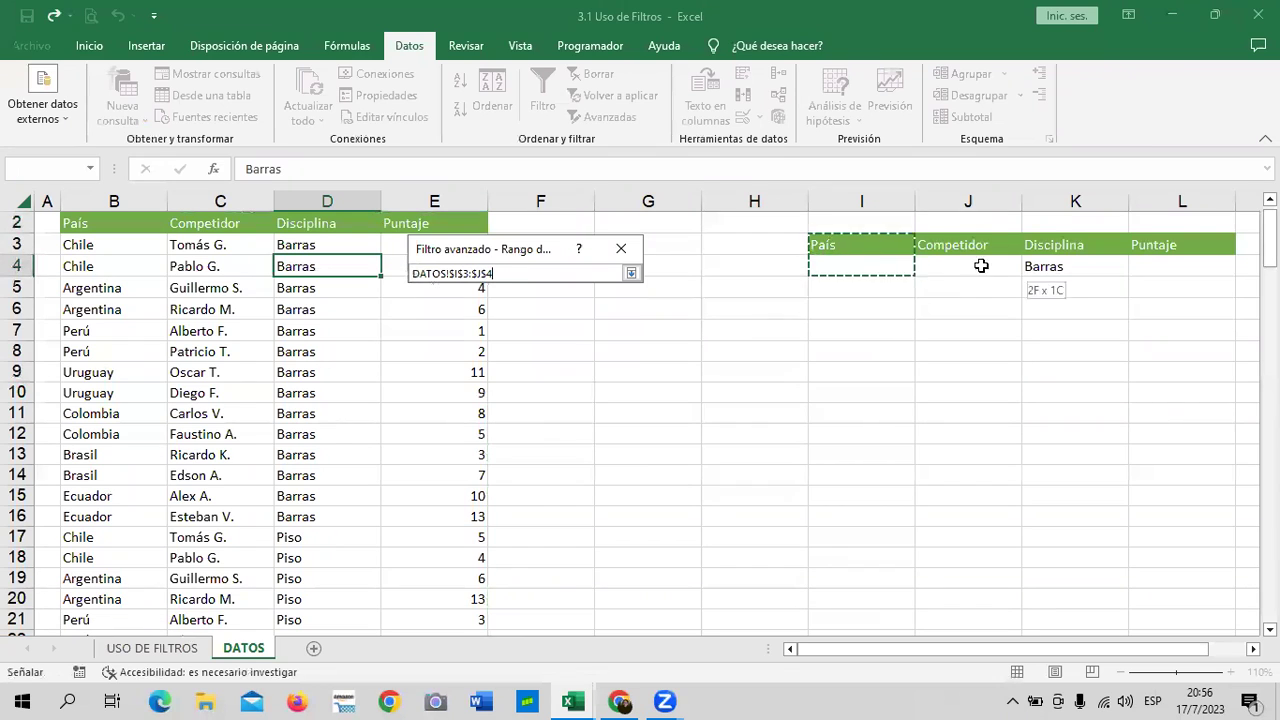
{"action": "left_click", "coordinate": [631, 273]}
{"action": "left_click", "coordinate": [464, 314]}
{"action": "left_click", "coordinate": [432, 410]}
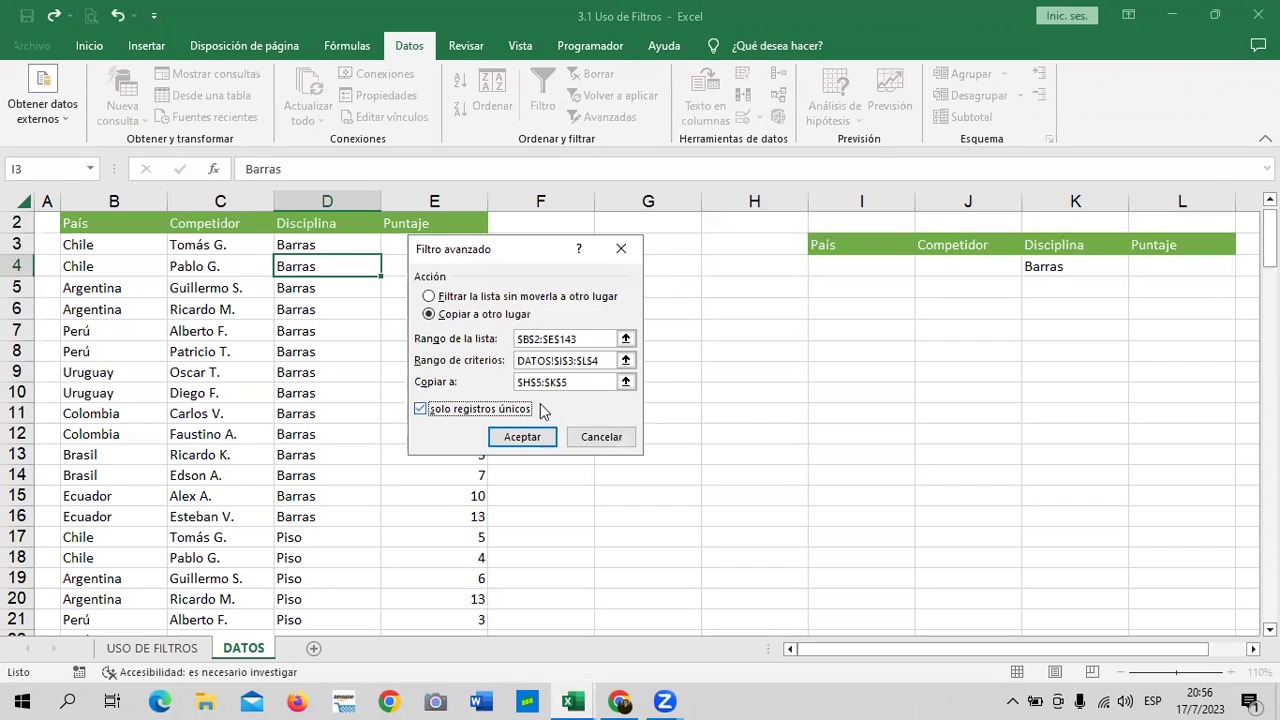
{"action": "left_click", "coordinate": [626, 381]}
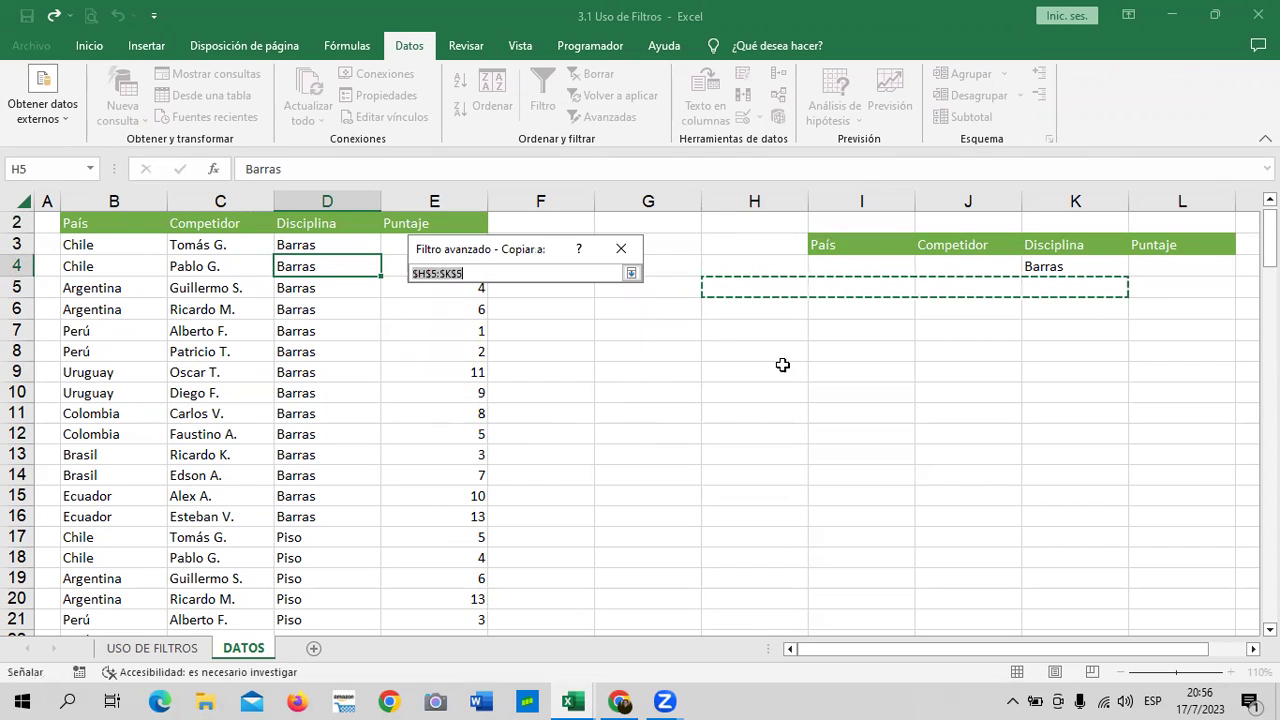
{"action": "left_click", "coordinate": [631, 273]}
{"action": "left_click", "coordinate": [522, 437]}
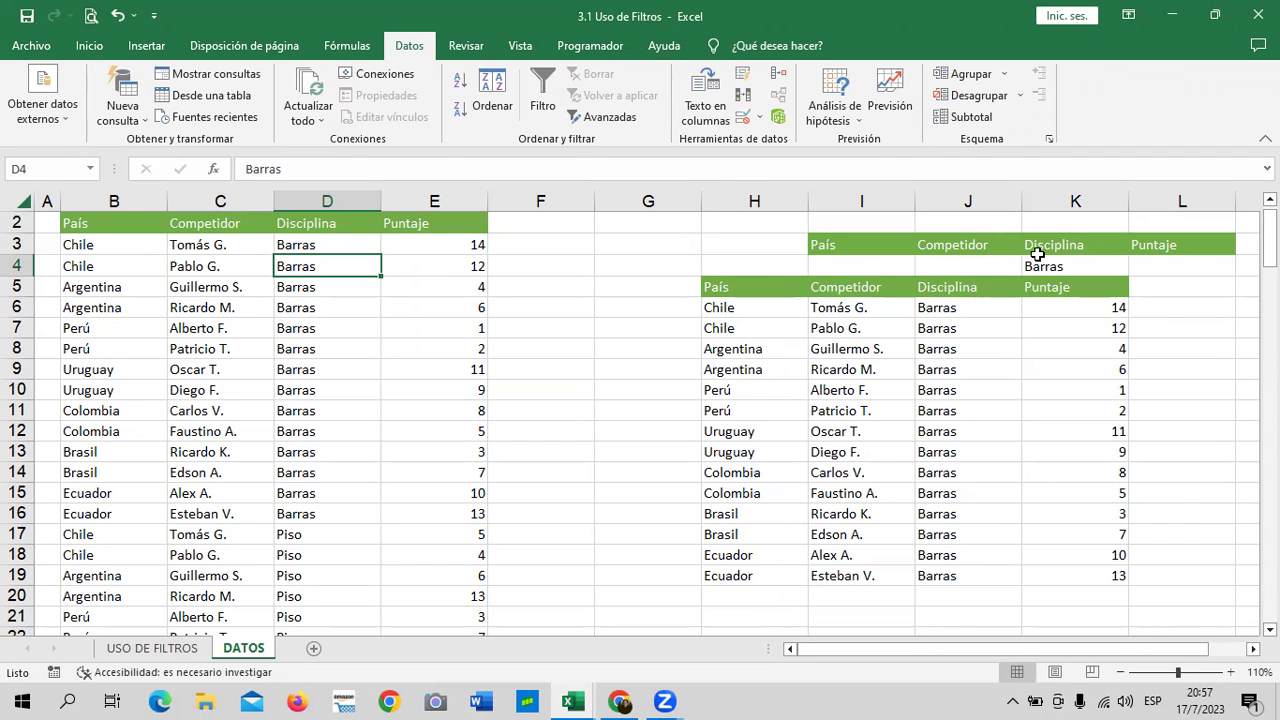
Clear the old Barras results table in G5:L20.
{"action": "left_click", "coordinate": [1086, 250]}
{"action": "left_click", "coordinate": [848, 264]}
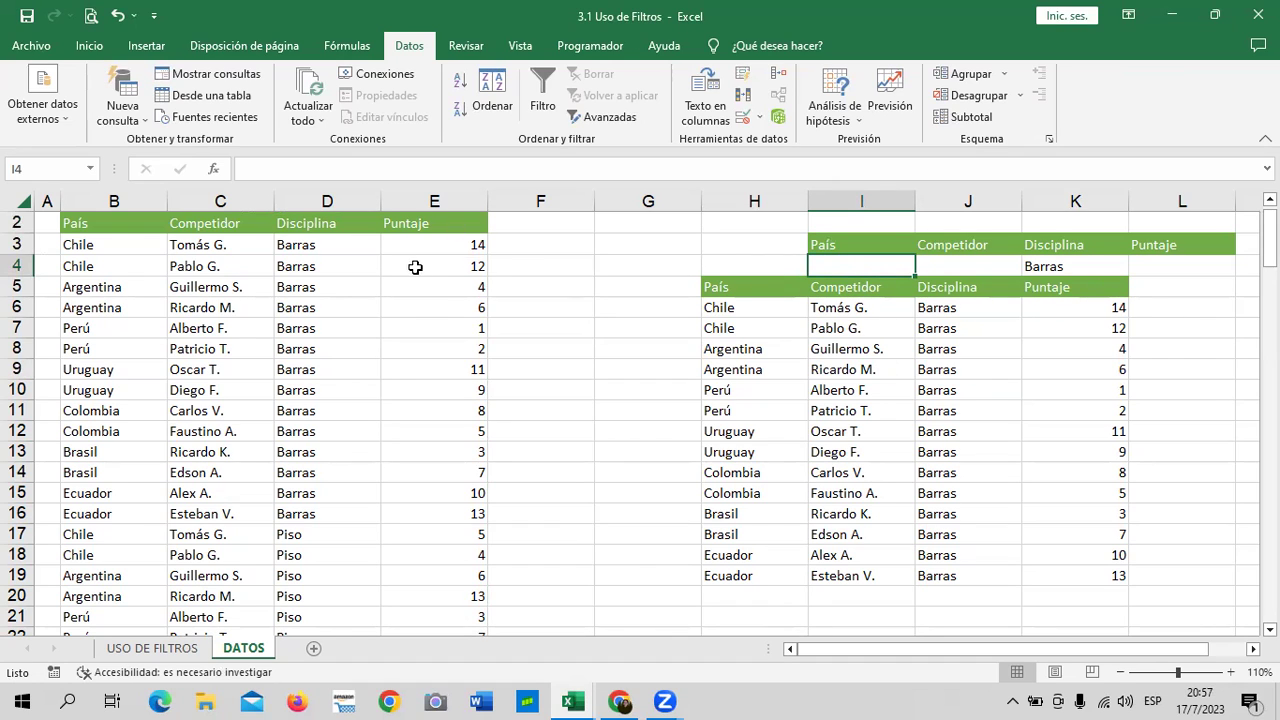
{"action": "left_click", "coordinate": [1194, 262]}
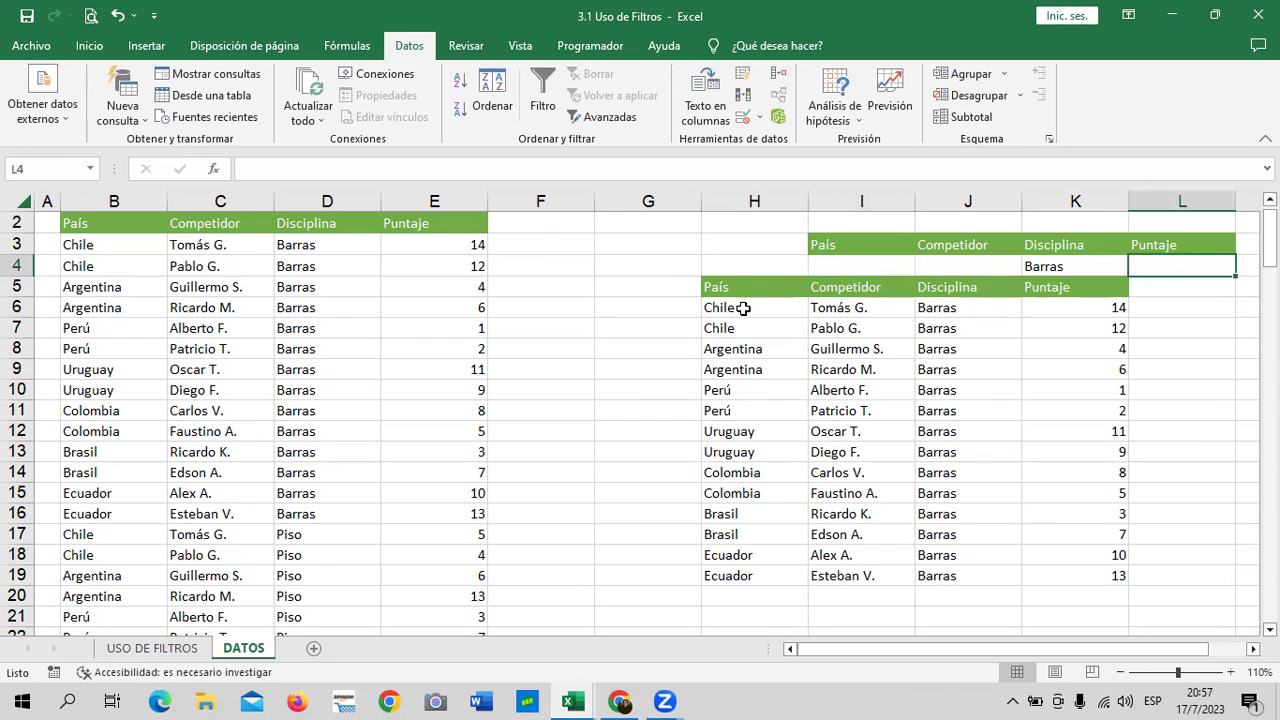
{"action": "left_click_drag", "start_coordinate": [685, 278], "coordinate": [1176, 590]}
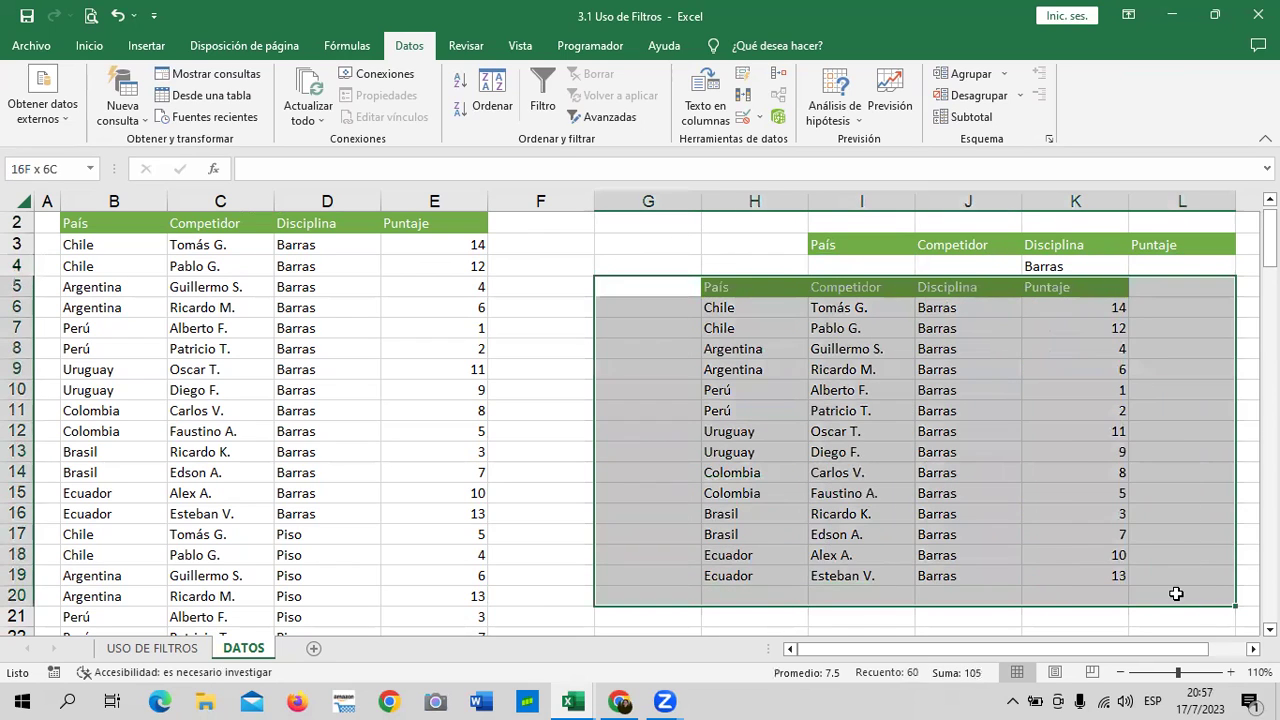
{"action": "key", "text": "Delete"}
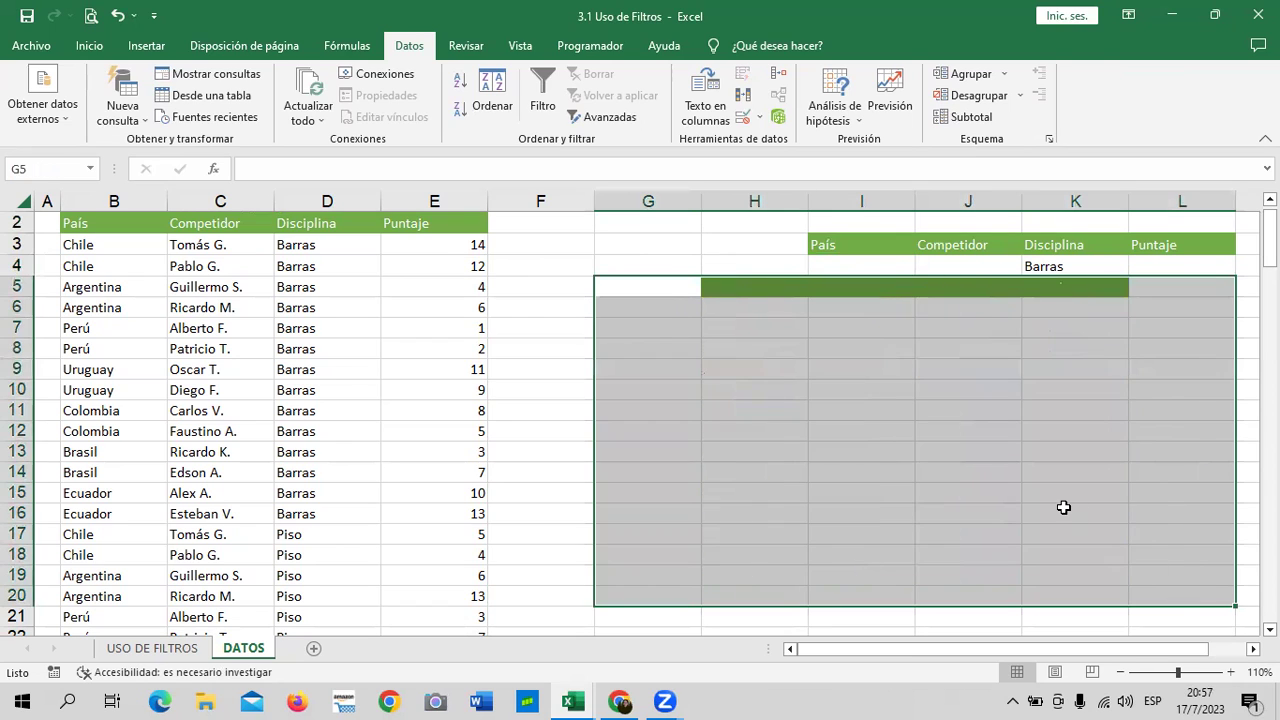
{"action": "left_click", "coordinate": [1063, 510]}
{"action": "left_click_drag", "start_coordinate": [711, 285], "coordinate": [1102, 288]}
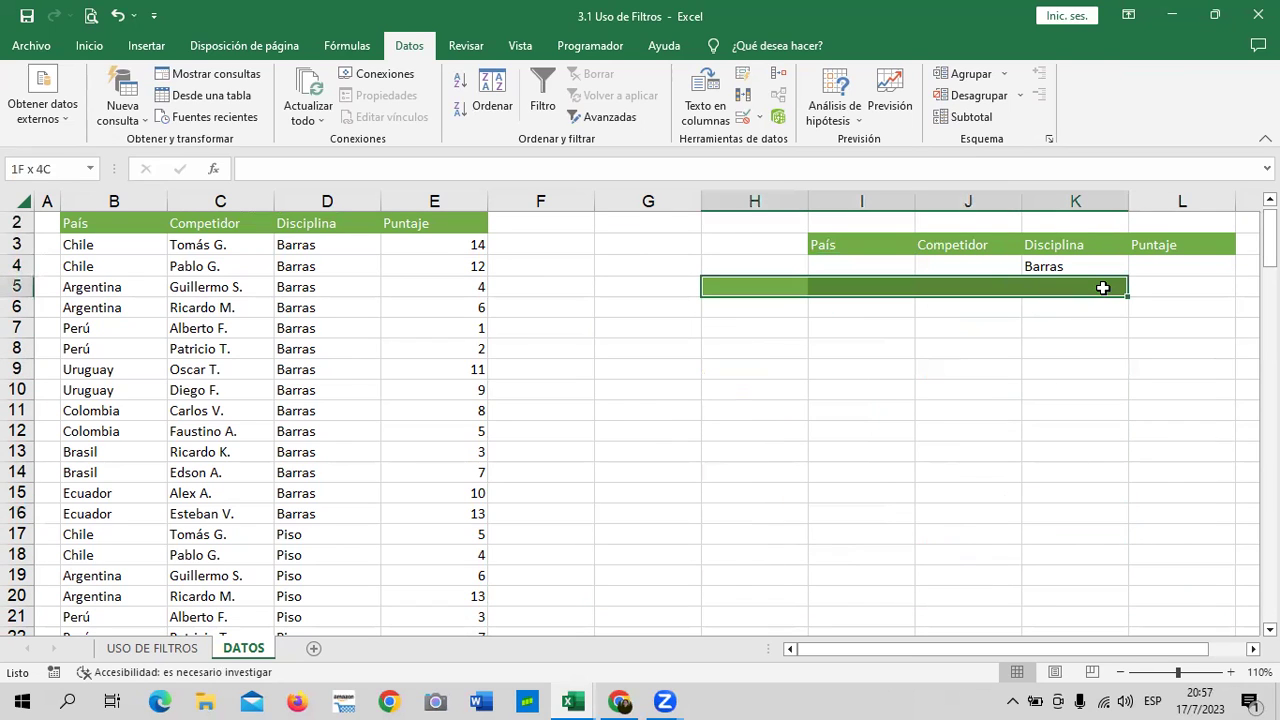
{"action": "left_click", "coordinate": [1008, 416]}
Delete the Barras criterion from Disciplina cell K4.
{"action": "left_click", "coordinate": [1043, 265]}
{"action": "key", "text": "Delete"}
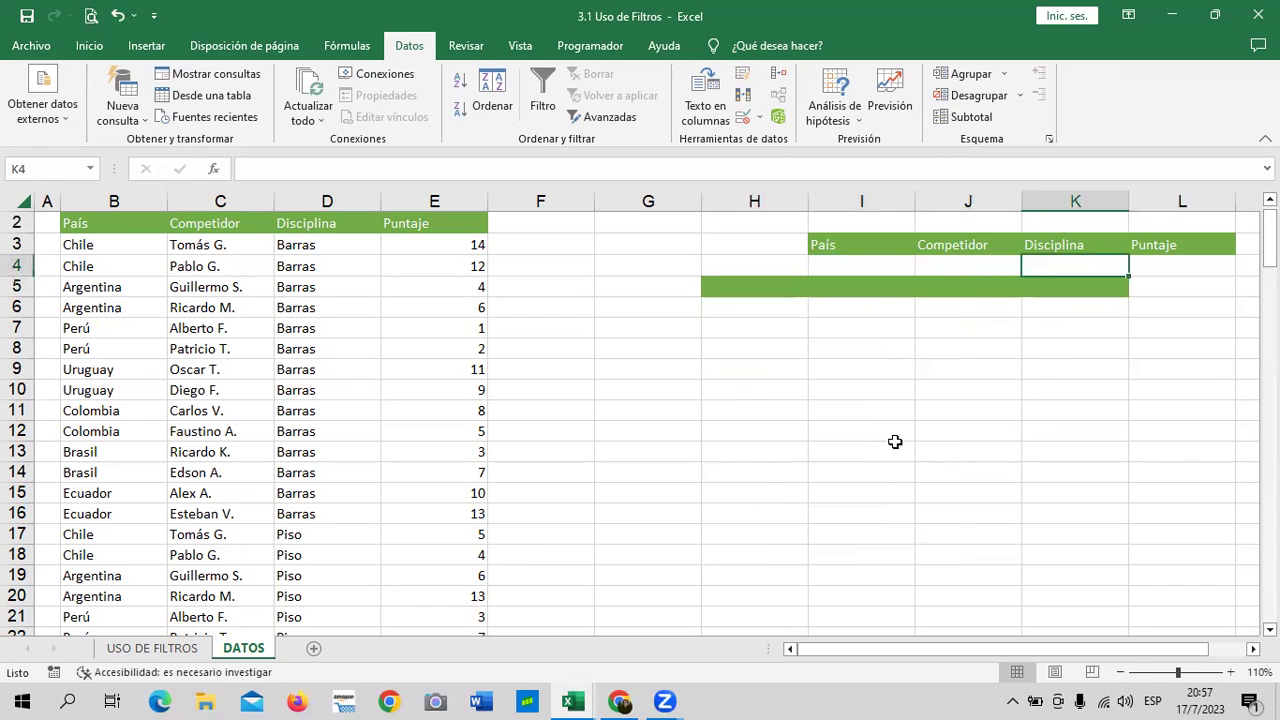
{"action": "left_click", "coordinate": [895, 445]}
Copy Argentina from B5 into the País criteria cell I4.
{"action": "left_click", "coordinate": [99, 292]}
{"action": "right_click", "coordinate": [99, 292]}
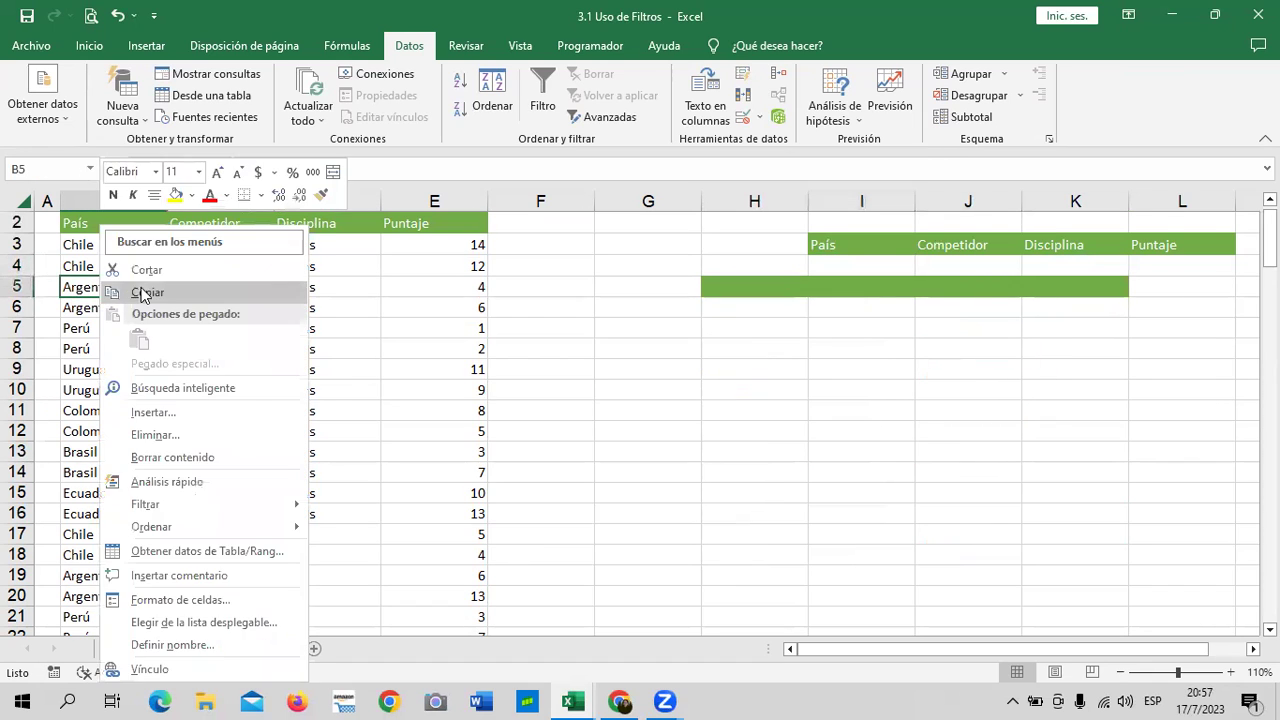
{"action": "left_click", "coordinate": [140, 290]}
{"action": "left_click", "coordinate": [844, 264]}
{"action": "key", "text": "ctrl+v"}
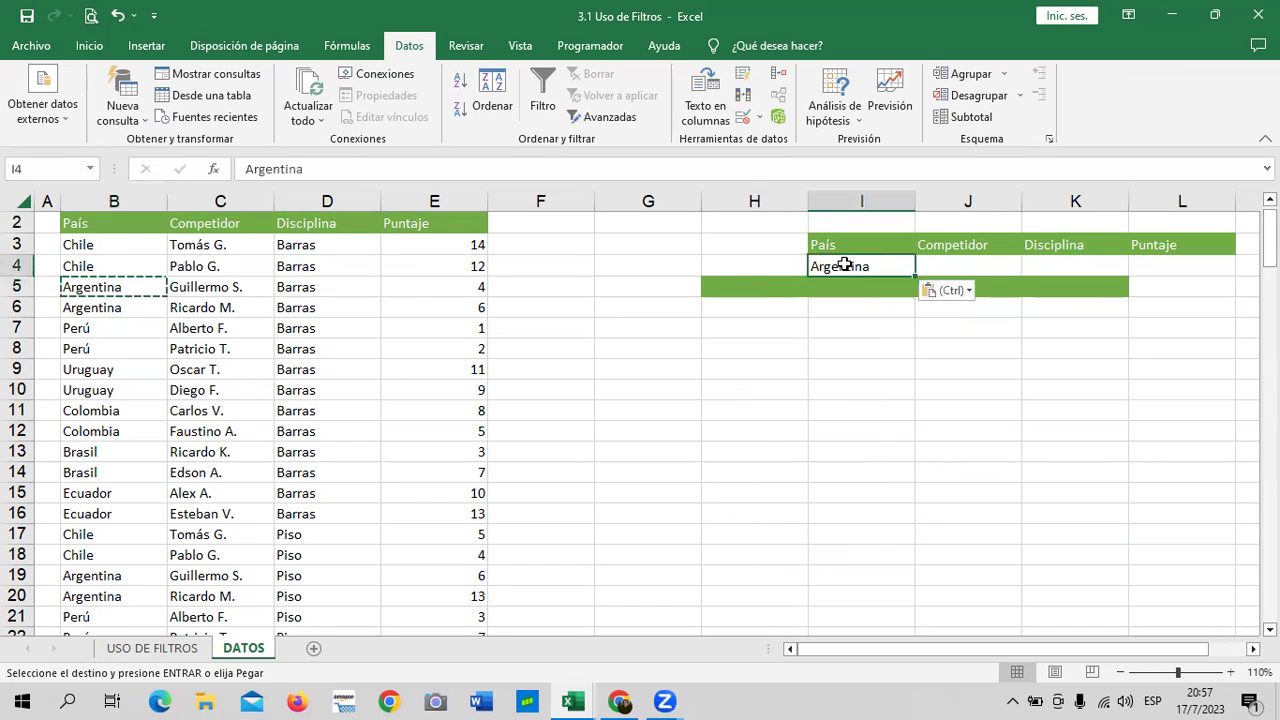
{"action": "key", "text": "Escape"}
{"action": "left_click", "coordinate": [869, 351]}
{"action": "left_click", "coordinate": [878, 404]}
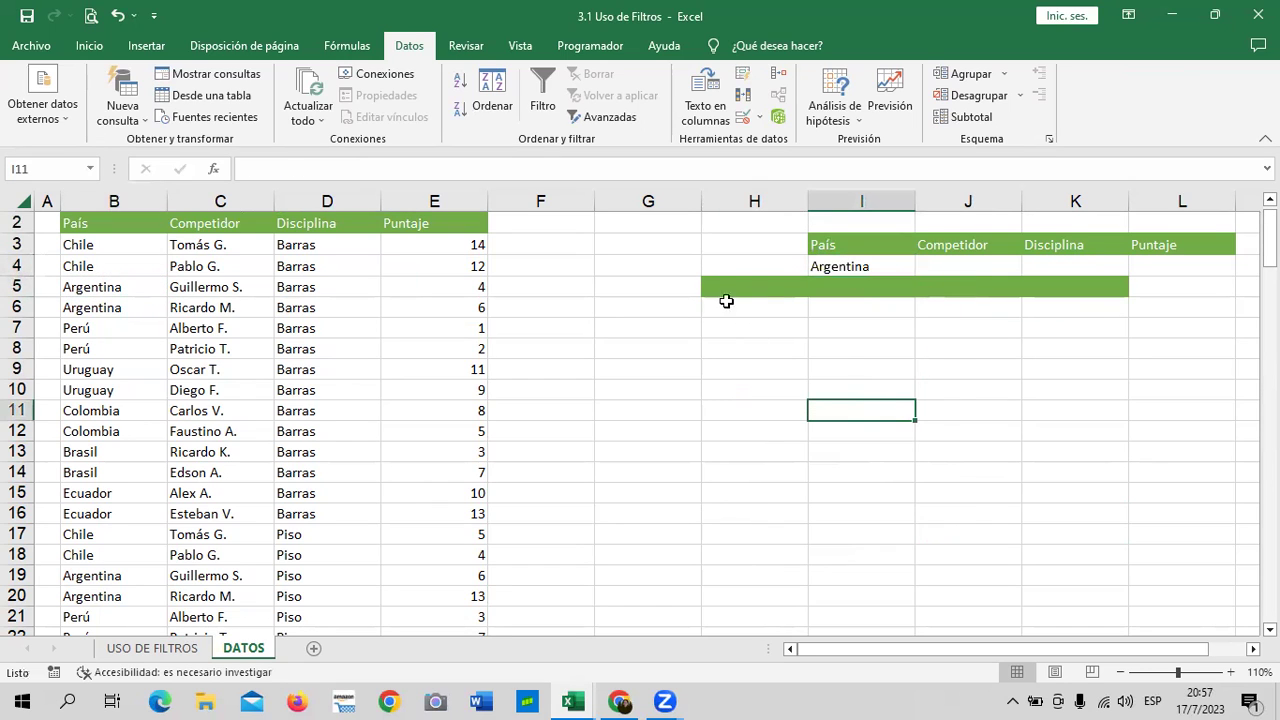
{"action": "left_click", "coordinate": [724, 268]}
{"action": "left_click", "coordinate": [741, 303]}
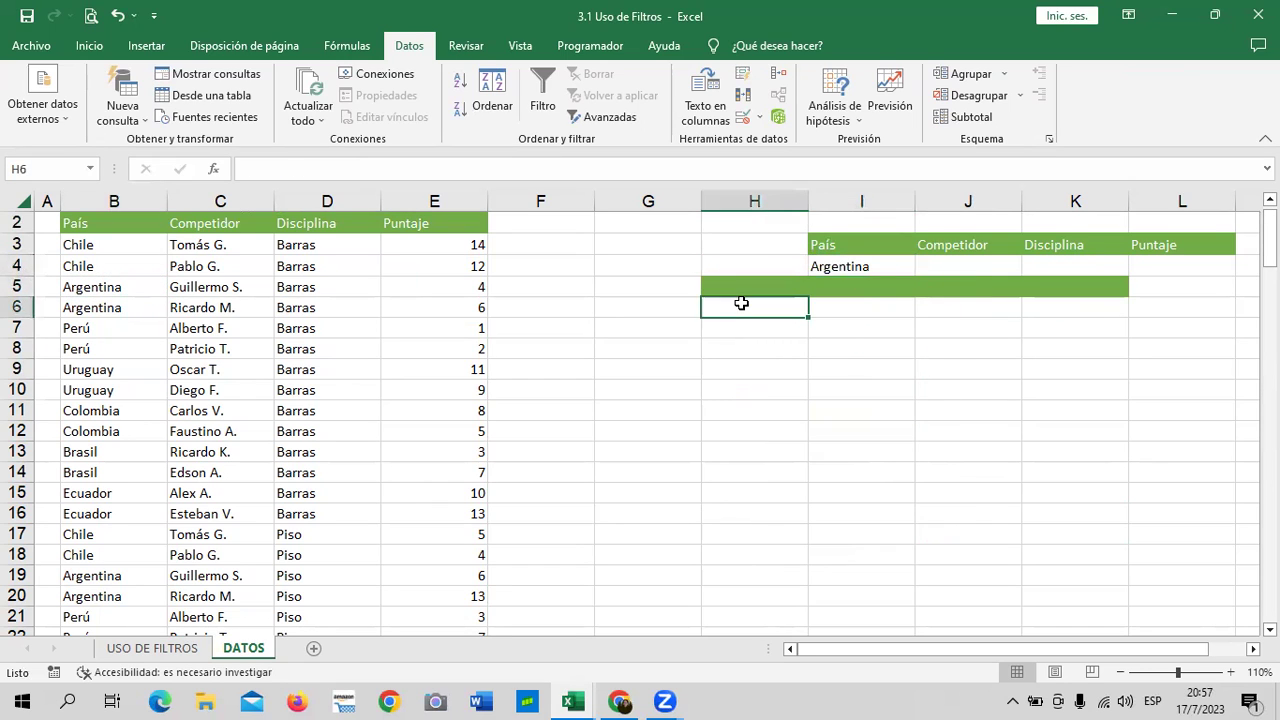
{"action": "left_click", "coordinate": [325, 248]}
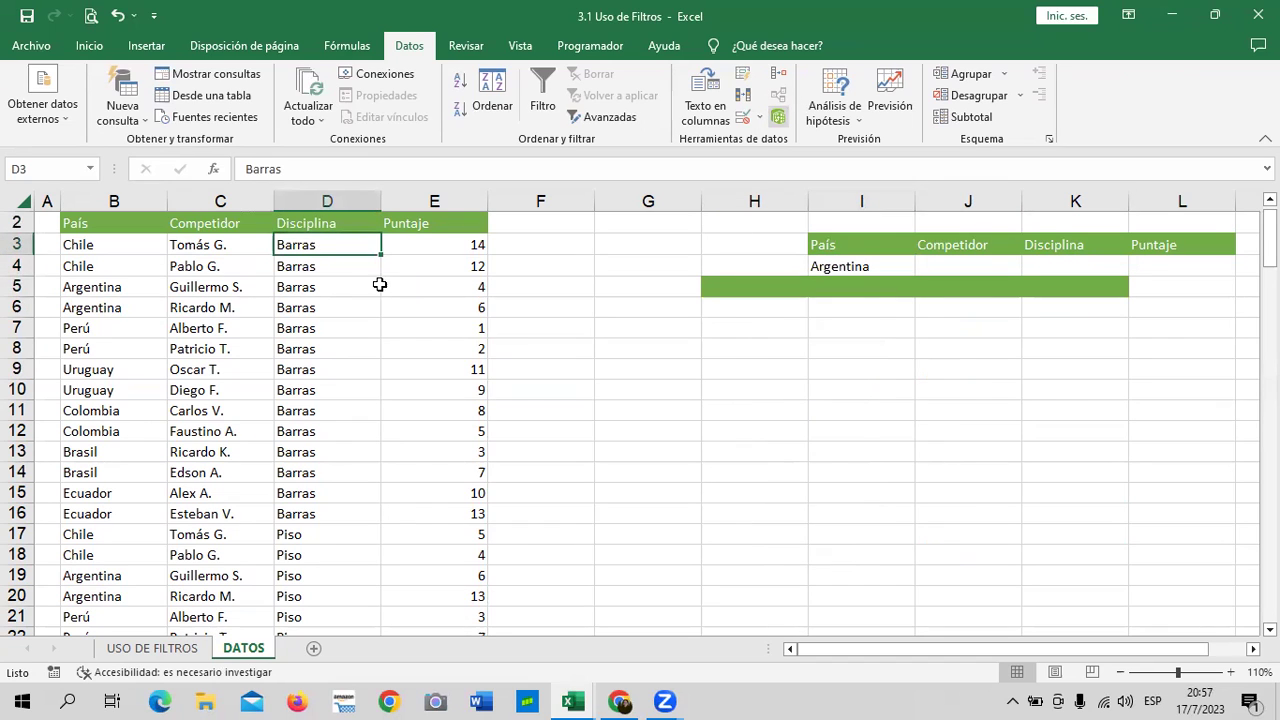
In Advanced Filter, clear the old criteria range entry.
{"action": "left_click", "coordinate": [618, 118]}
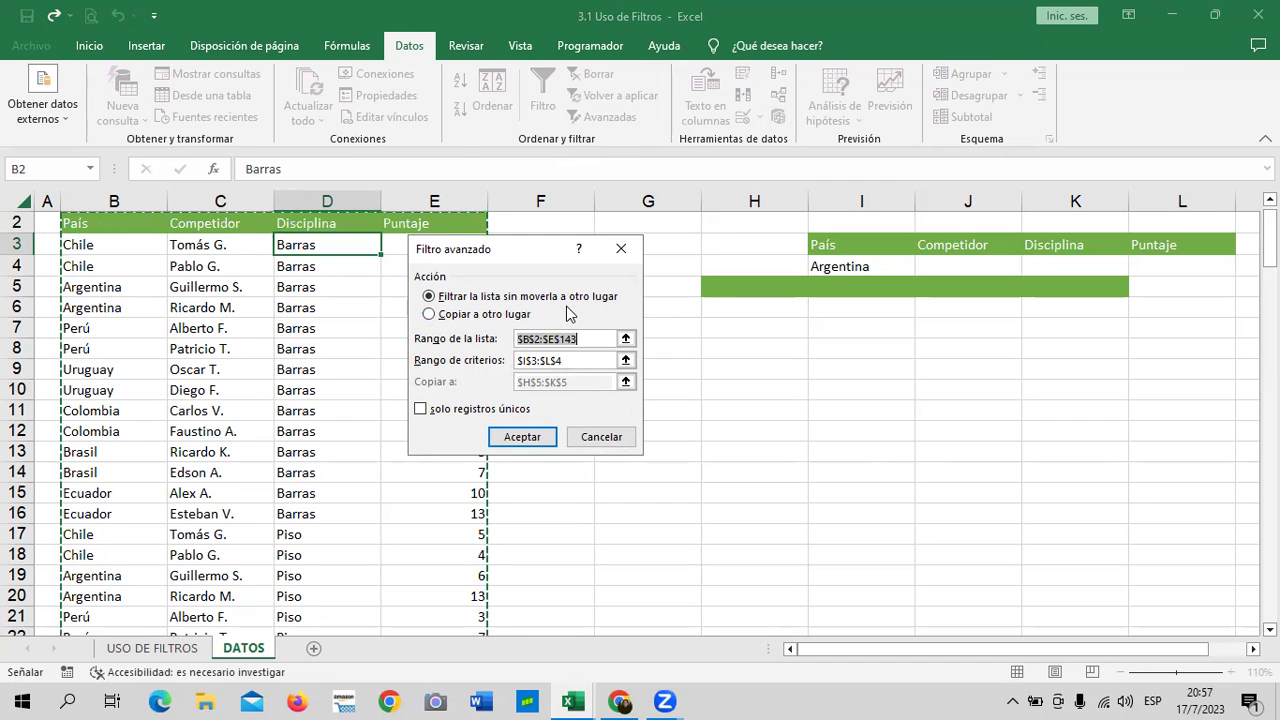
{"action": "left_click", "coordinate": [583, 360]}
{"action": "left_click", "coordinate": [625, 360]}
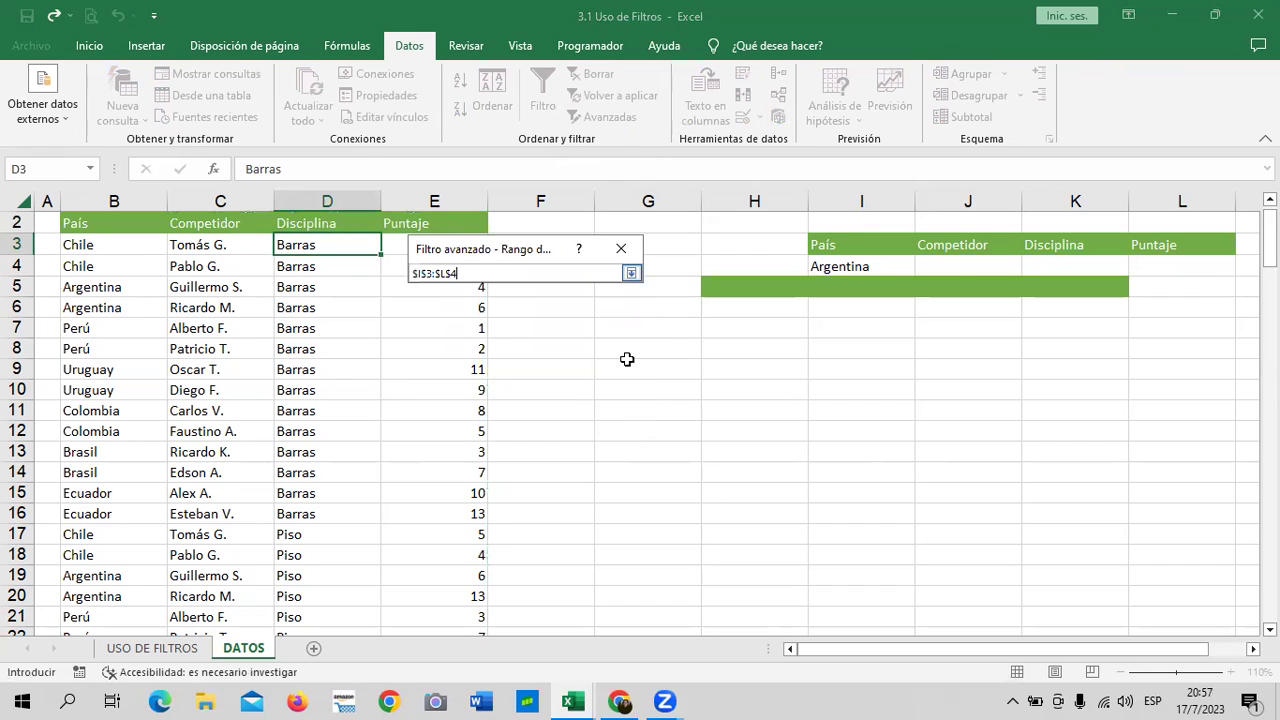
{"action": "left_click_drag", "start_coordinate": [861, 244], "coordinate": [1200, 271]}
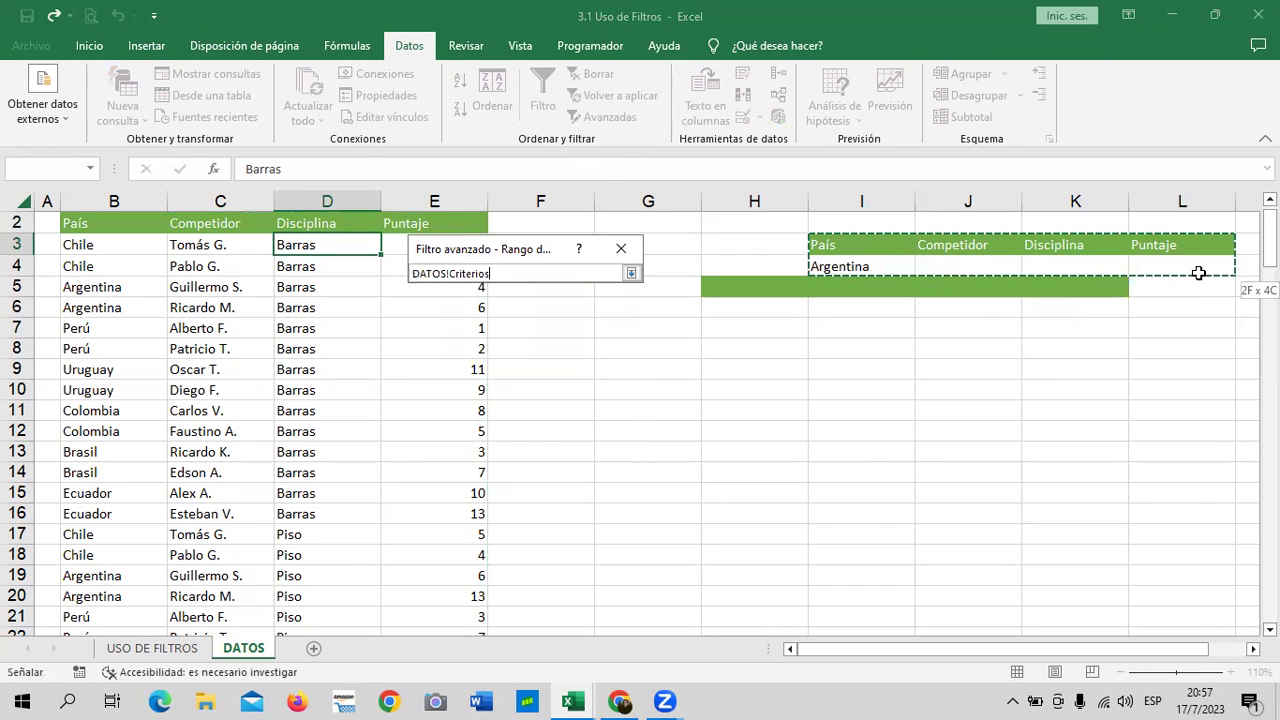
{"action": "left_click", "coordinate": [631, 274]}
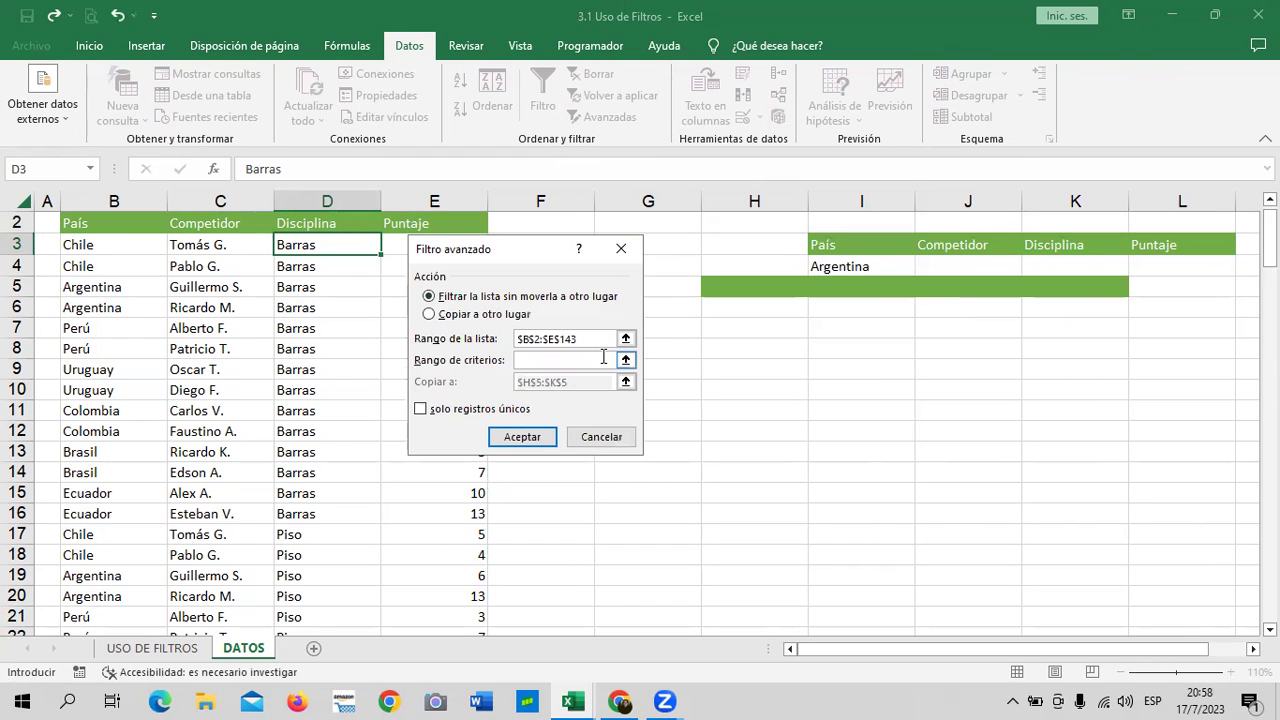
{"action": "left_click_drag", "start_coordinate": [596, 360], "coordinate": [515, 361]}
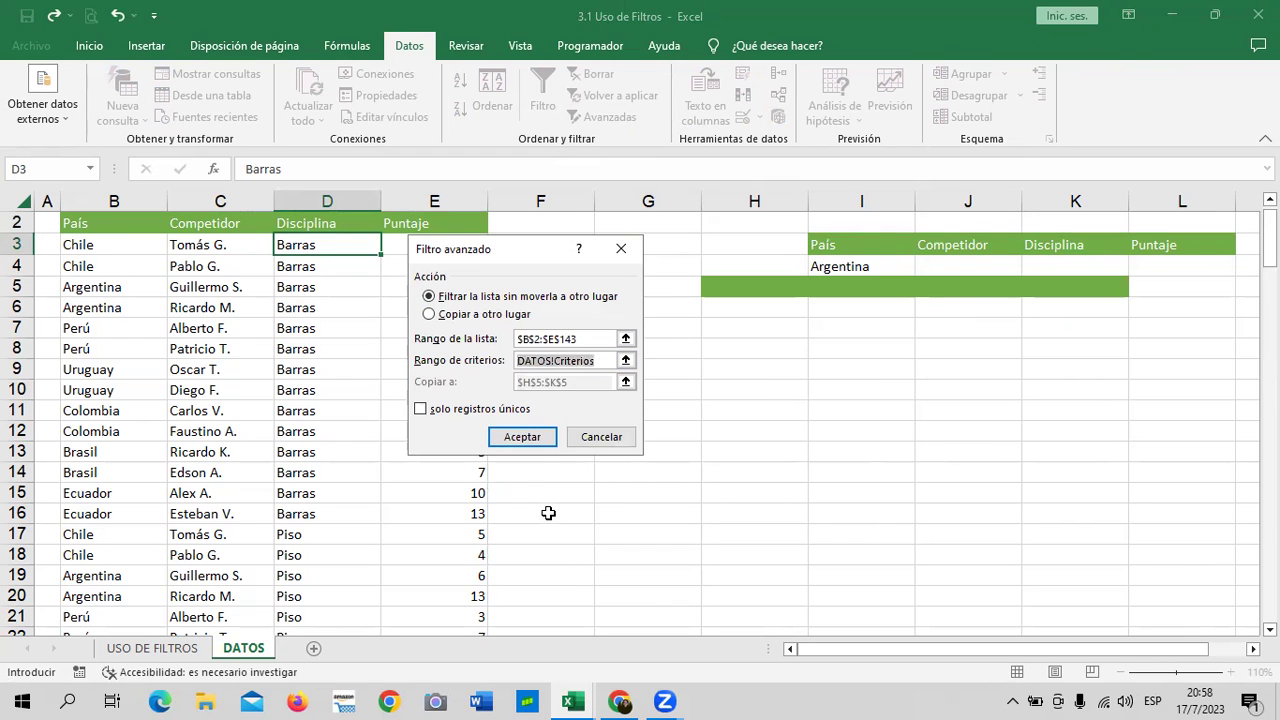
{"action": "key", "text": "BackSpace"}
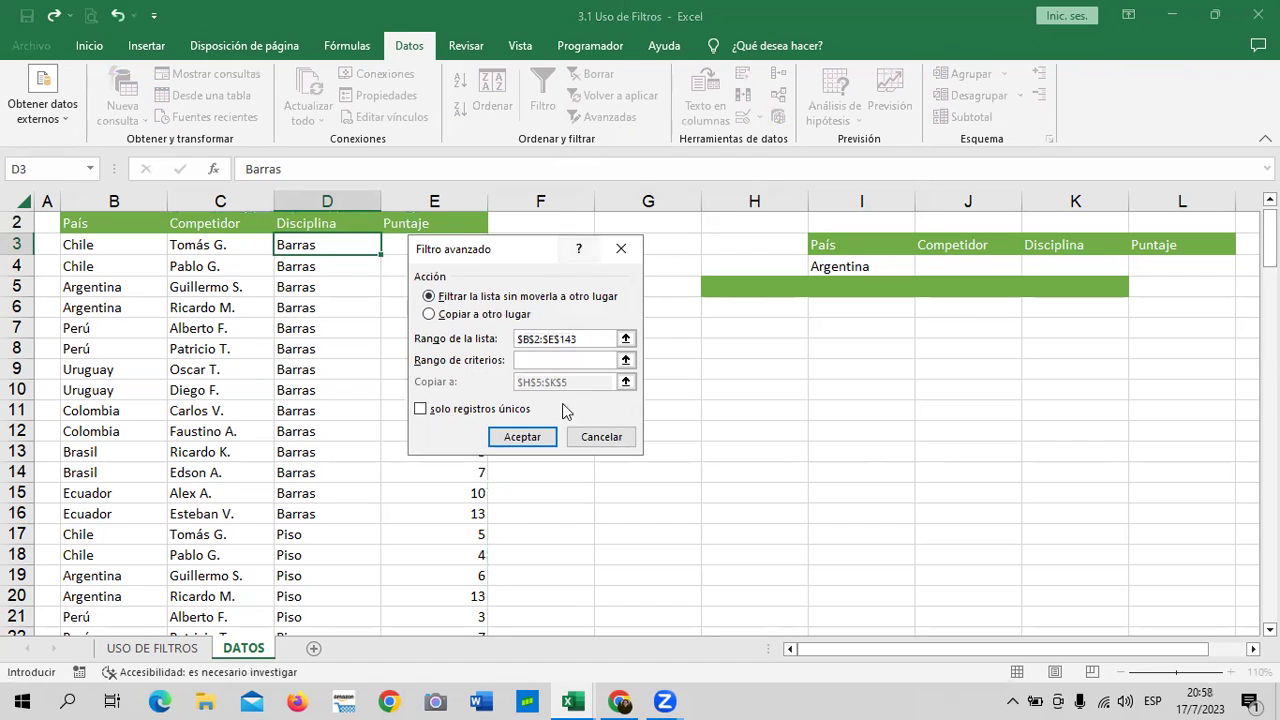
Filter the list in place with criteria I3:I4 (País = Argentina), unique records only.
{"action": "left_click", "coordinate": [627, 361]}
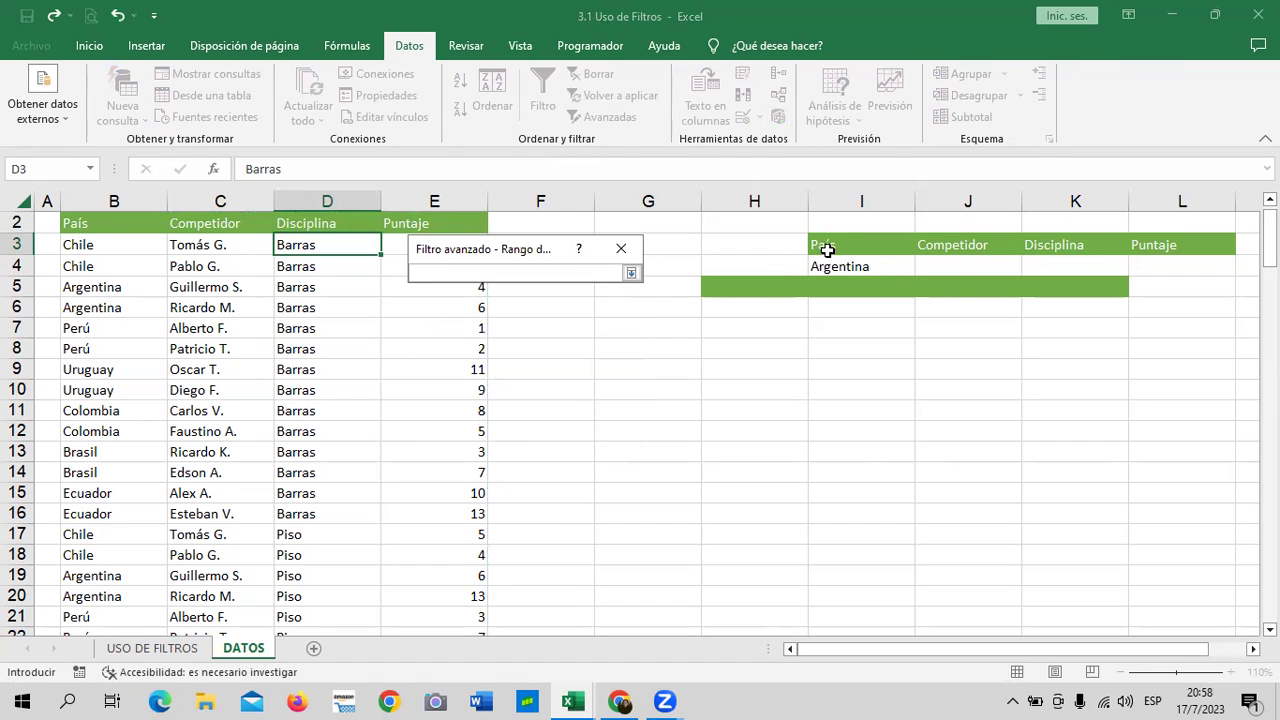
{"action": "left_click_drag", "start_coordinate": [827, 250], "coordinate": [828, 263]}
{"action": "mouse_move", "coordinate": [943, 264]}
{"action": "left_mouse_down"}
{"action": "mouse_move", "coordinate": [1163, 264]}
{"action": "mouse_move", "coordinate": [897, 275]}
{"action": "left_mouse_up"}
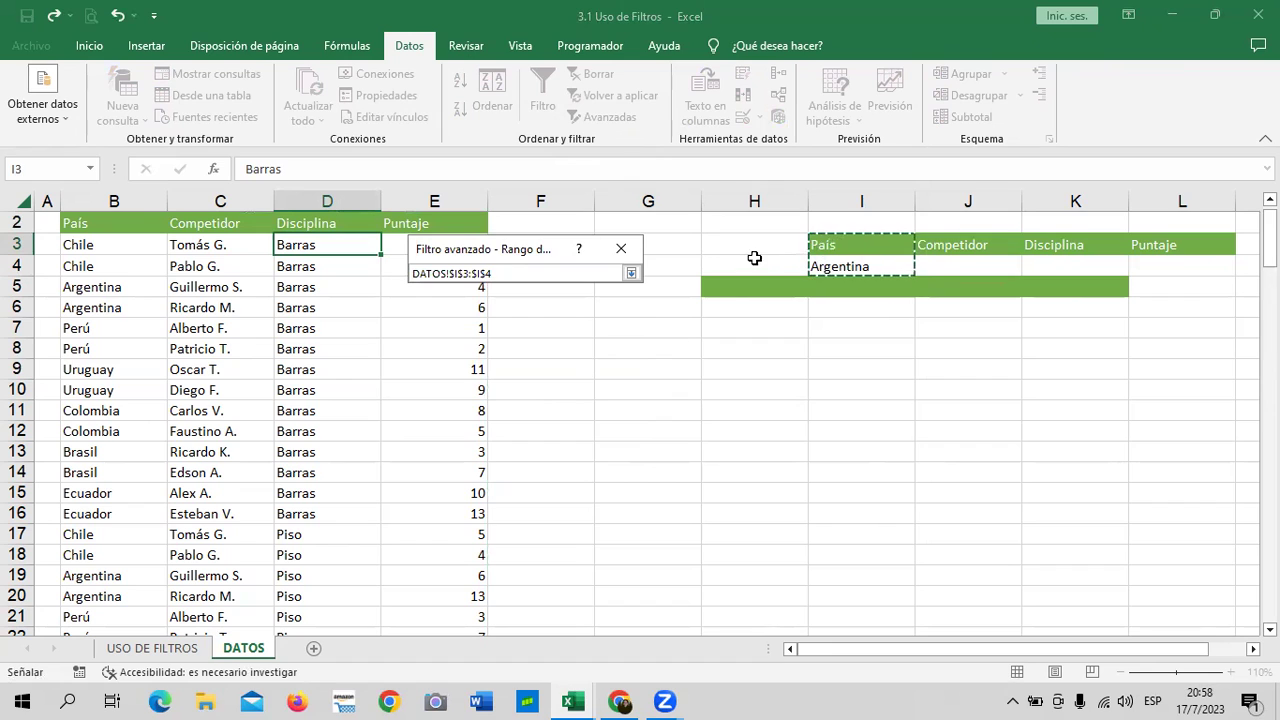
{"action": "left_click", "coordinate": [631, 273]}
{"action": "mouse_move", "coordinate": [871, 249]}
{"action": "left_mouse_down"}
{"action": "mouse_move", "coordinate": [913, 268]}
{"action": "mouse_move", "coordinate": [1134, 263]}
{"action": "left_mouse_up"}
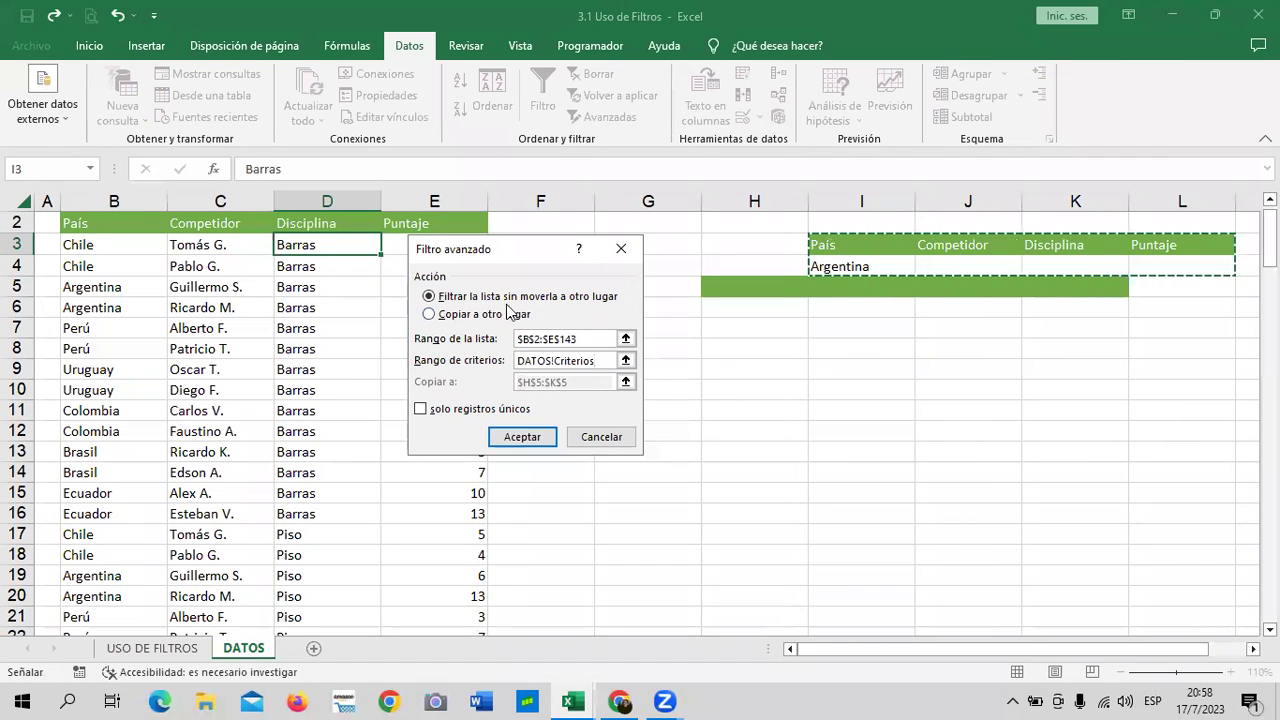
{"action": "left_click", "coordinate": [441, 410]}
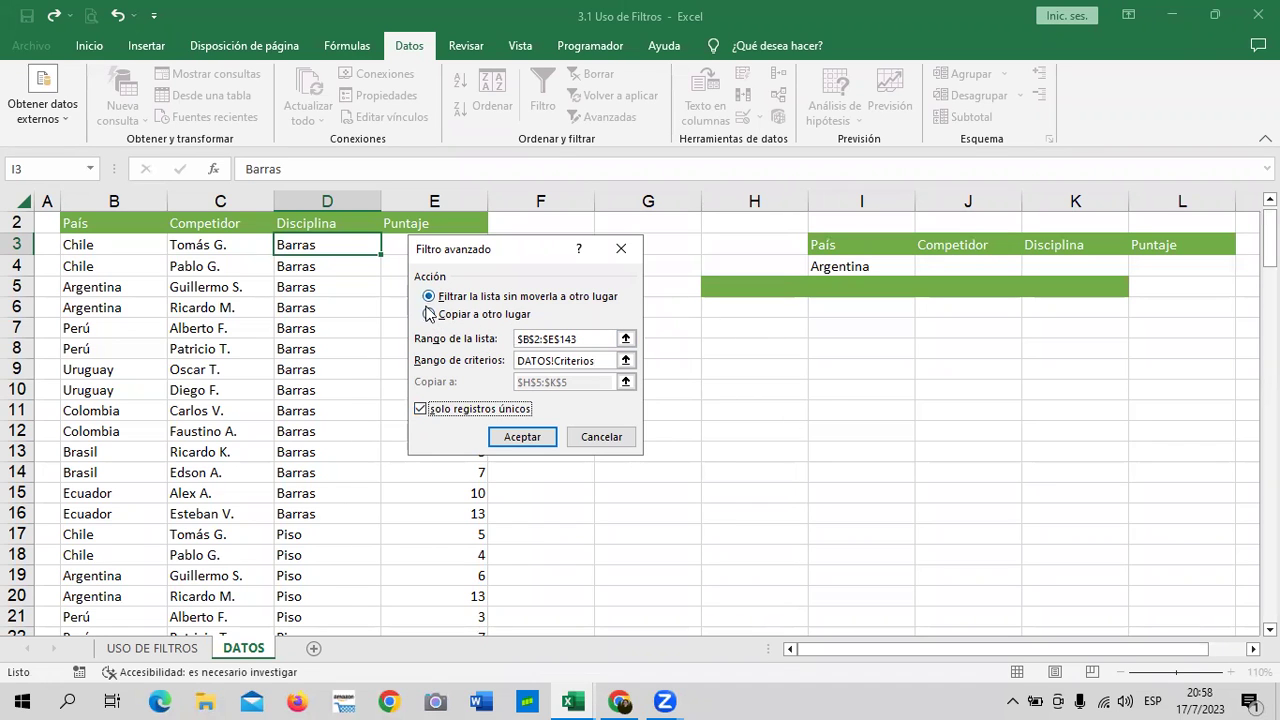
{"action": "left_click", "coordinate": [530, 437]}
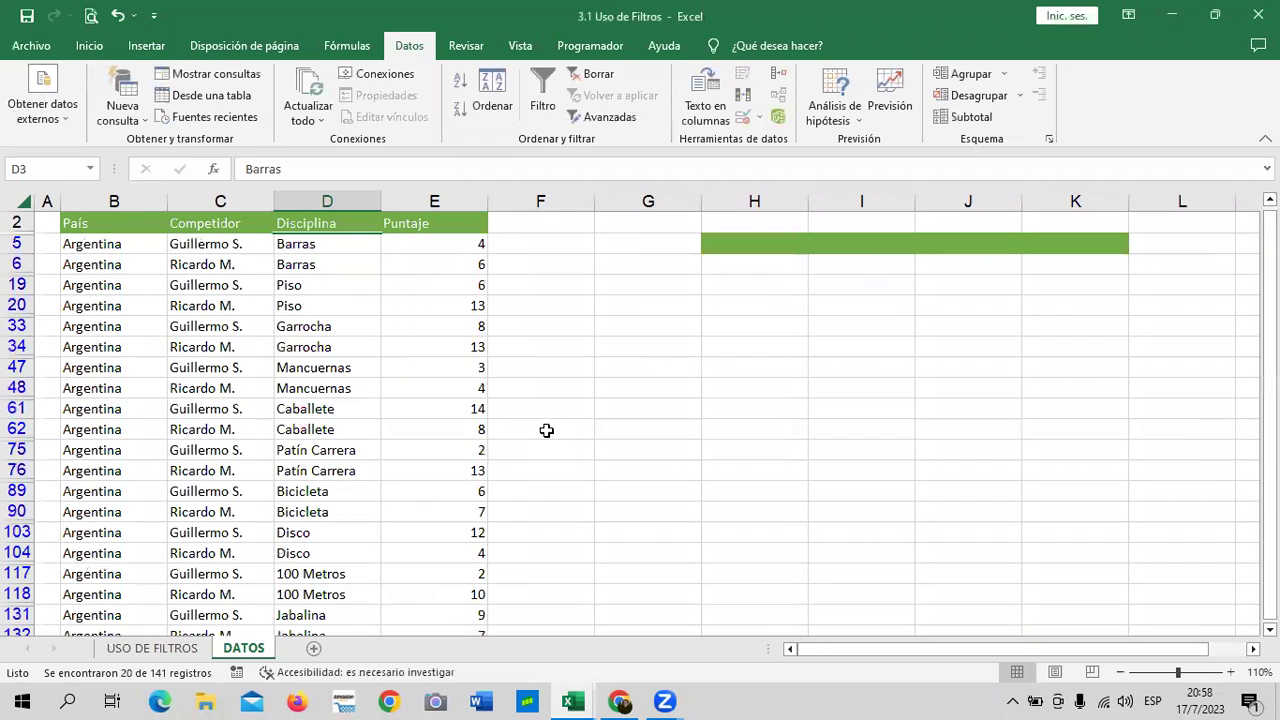
Review the 20 Argentina rows, then clear the filter so all 141 records show.
{"action": "scroll", "coordinate": [610, 354], "scroll_direction": "up", "scroll_amount": 1}
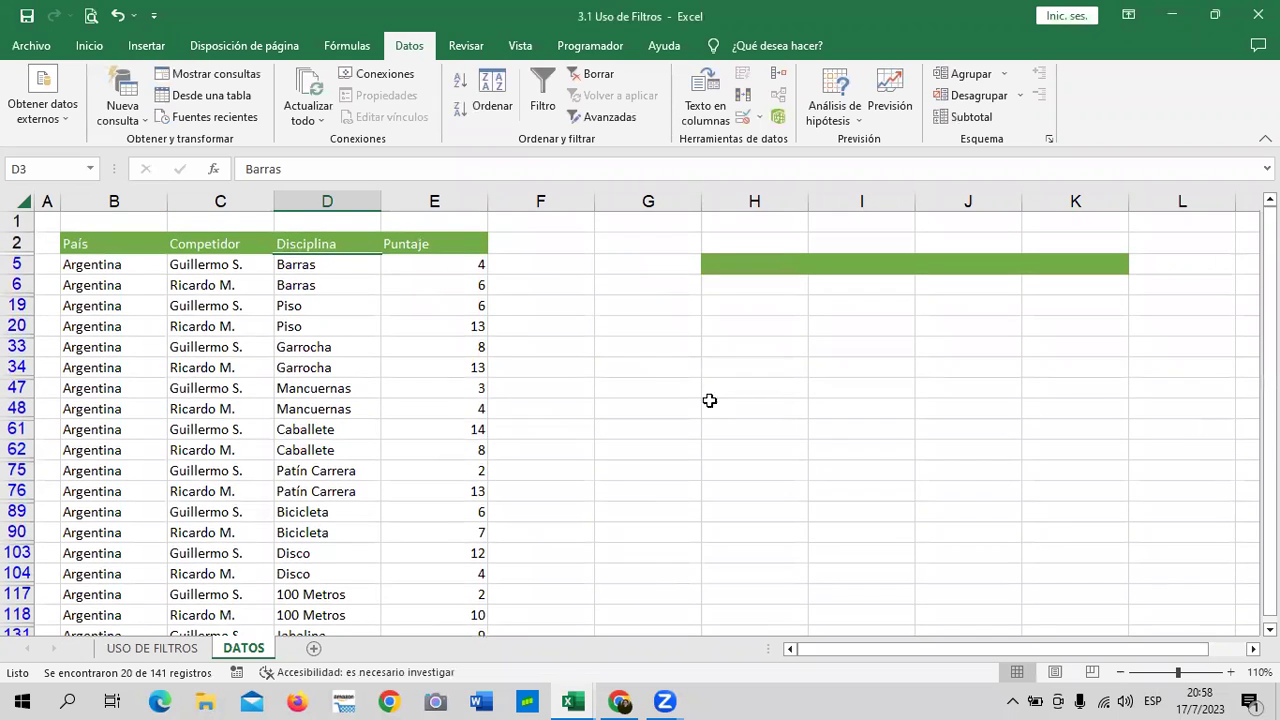
{"action": "scroll", "coordinate": [258, 343], "scroll_direction": "down", "scroll_amount": 3}
{"action": "scroll", "coordinate": [258, 343], "scroll_direction": "up", "scroll_amount": 2}
{"action": "scroll", "coordinate": [258, 343], "scroll_direction": "up", "scroll_amount": 2}
{"action": "scroll", "coordinate": [188, 300], "scroll_direction": "down", "scroll_amount": 3}
{"action": "scroll", "coordinate": [180, 385], "scroll_direction": "up", "scroll_amount": 1}
{"action": "scroll", "coordinate": [178, 390], "scroll_direction": "up", "scroll_amount": 2}
{"action": "scroll", "coordinate": [218, 380], "scroll_direction": "down", "scroll_amount": 2}
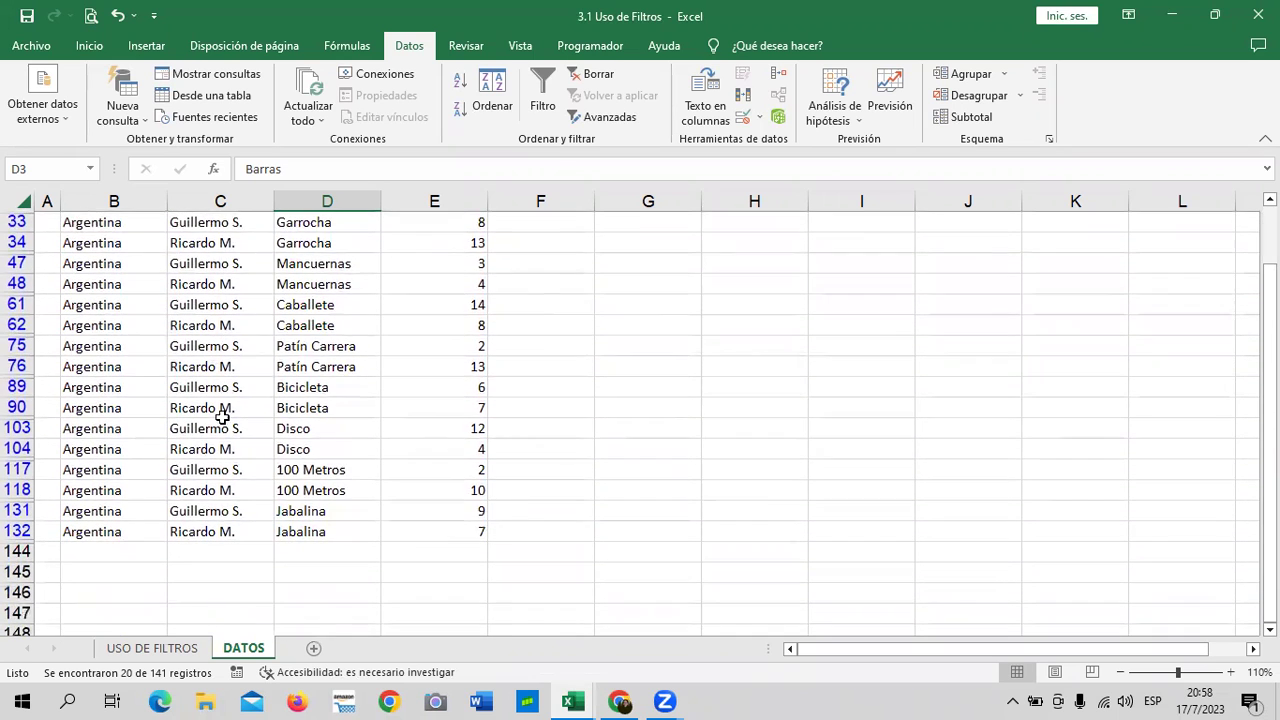
{"action": "scroll", "coordinate": [220, 414], "scroll_direction": "up", "scroll_amount": 2}
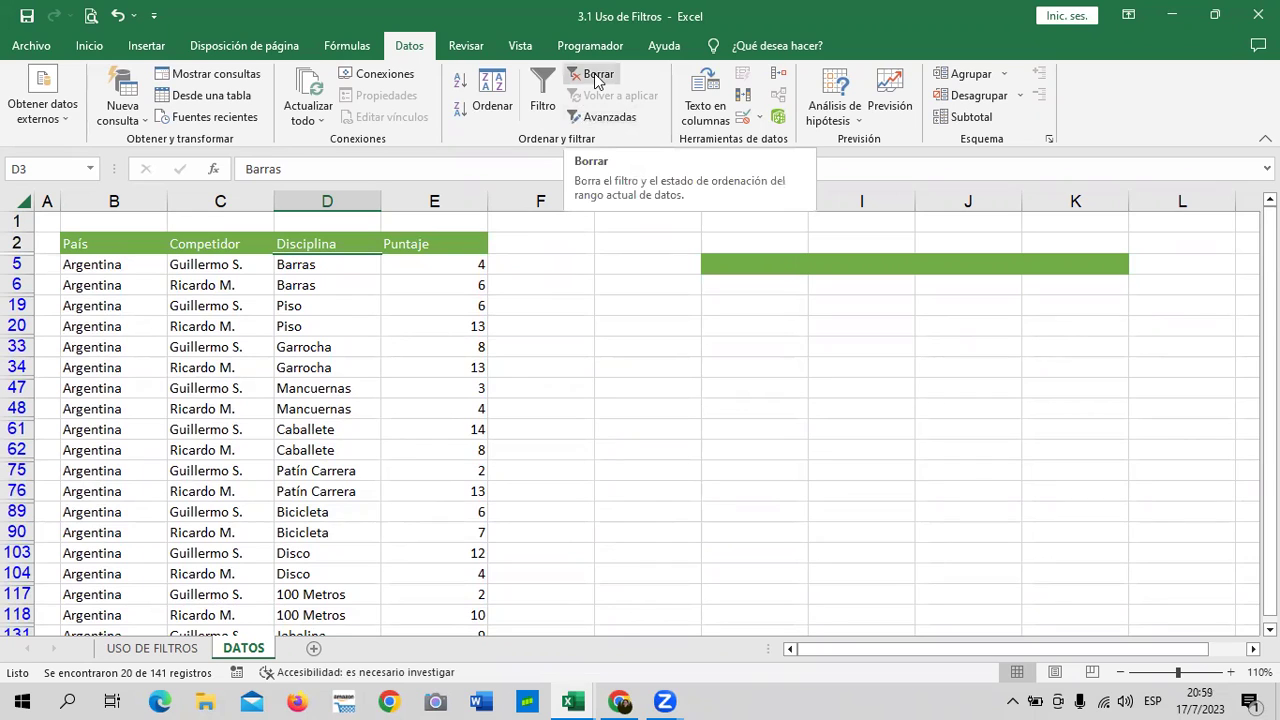
{"action": "left_click", "coordinate": [596, 77]}
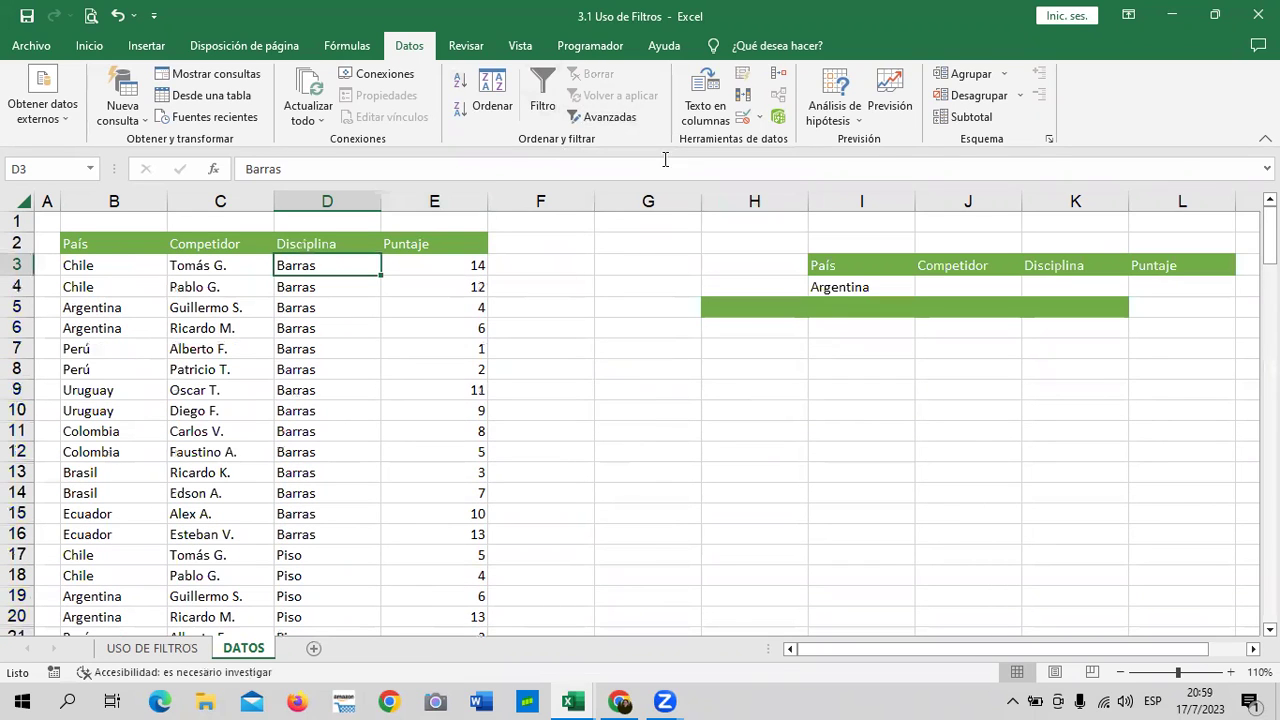
{"action": "left_click", "coordinate": [603, 117]}
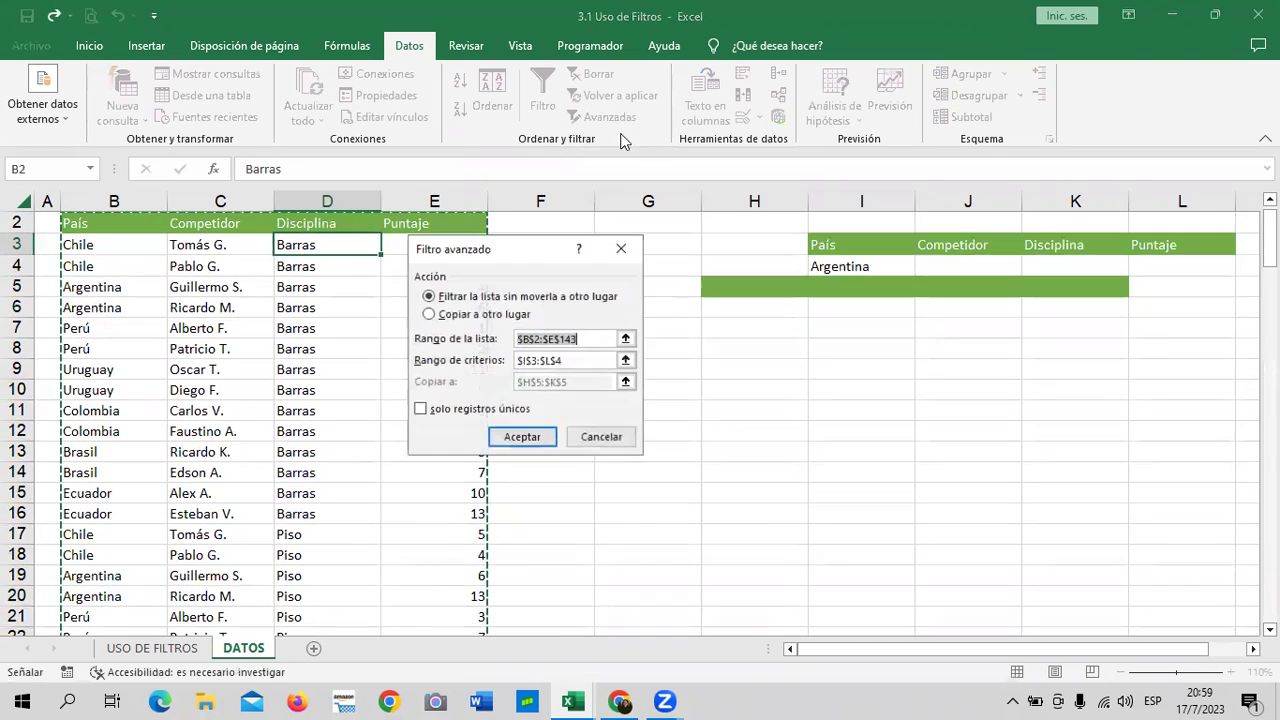
{"action": "left_click", "coordinate": [857, 266]}
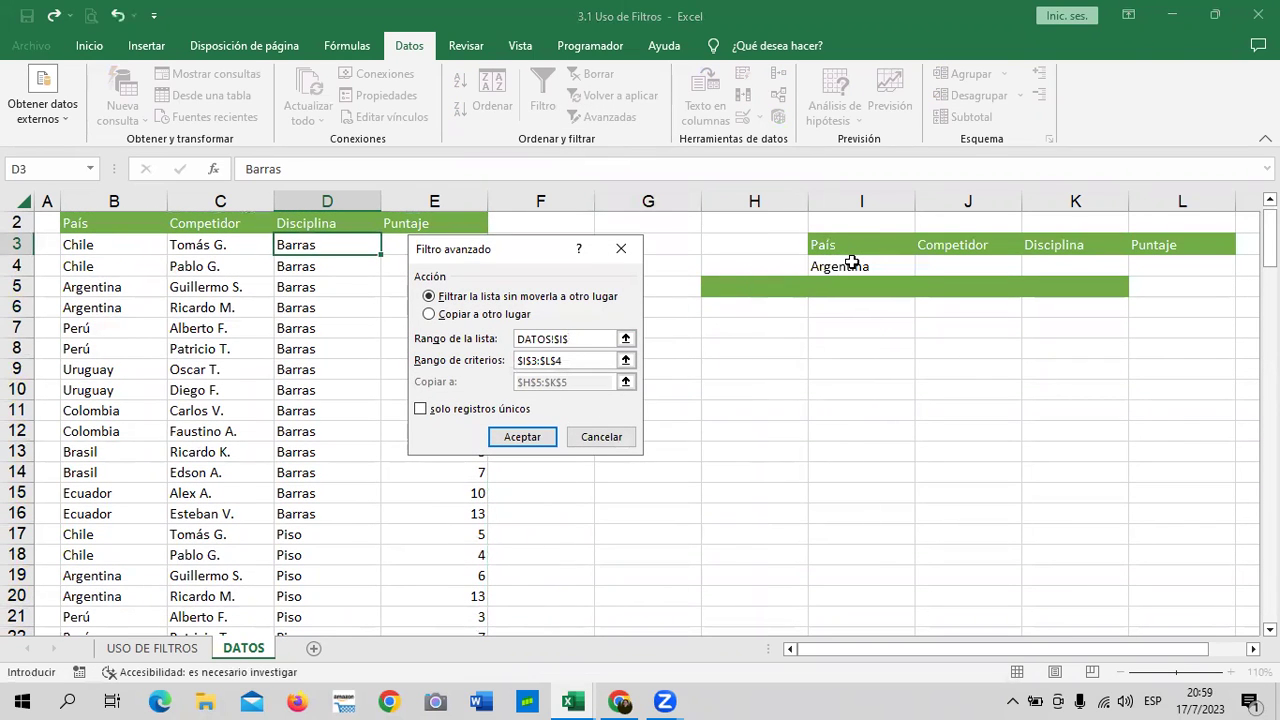
{"action": "left_click", "coordinate": [595, 362]}
{"action": "left_click", "coordinate": [840, 270]}
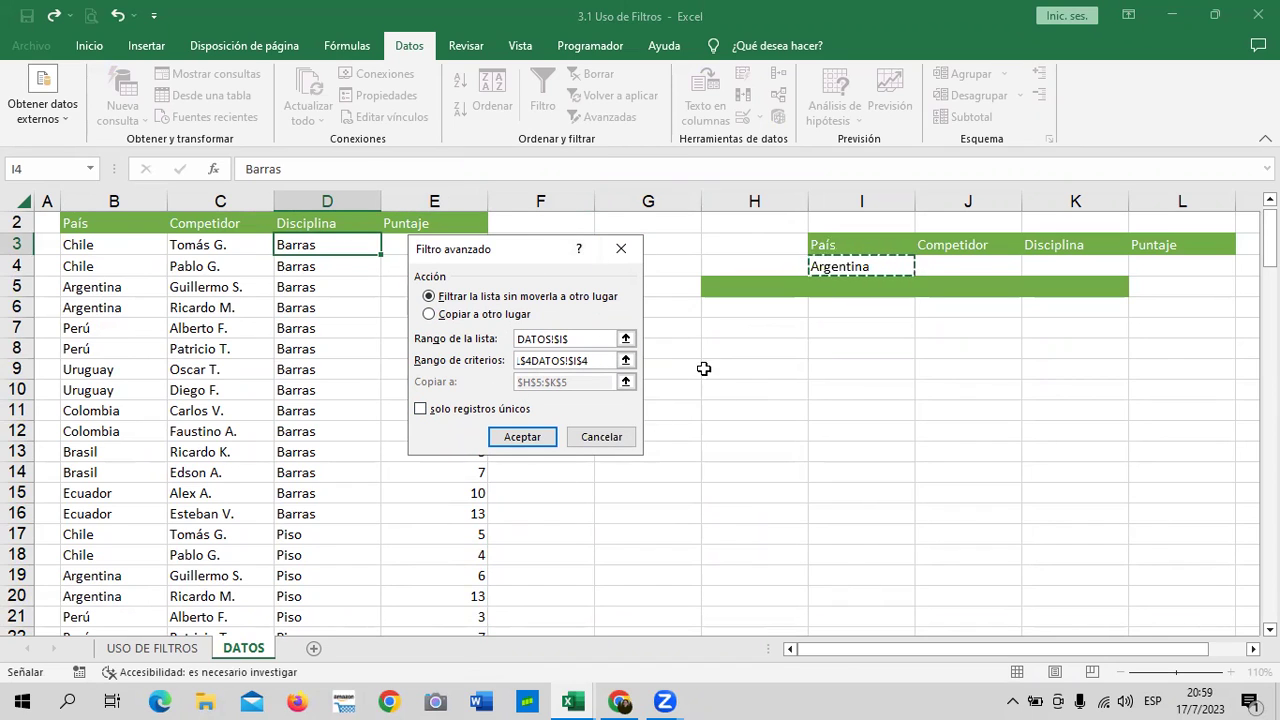
{"action": "left_click", "coordinate": [608, 437]}
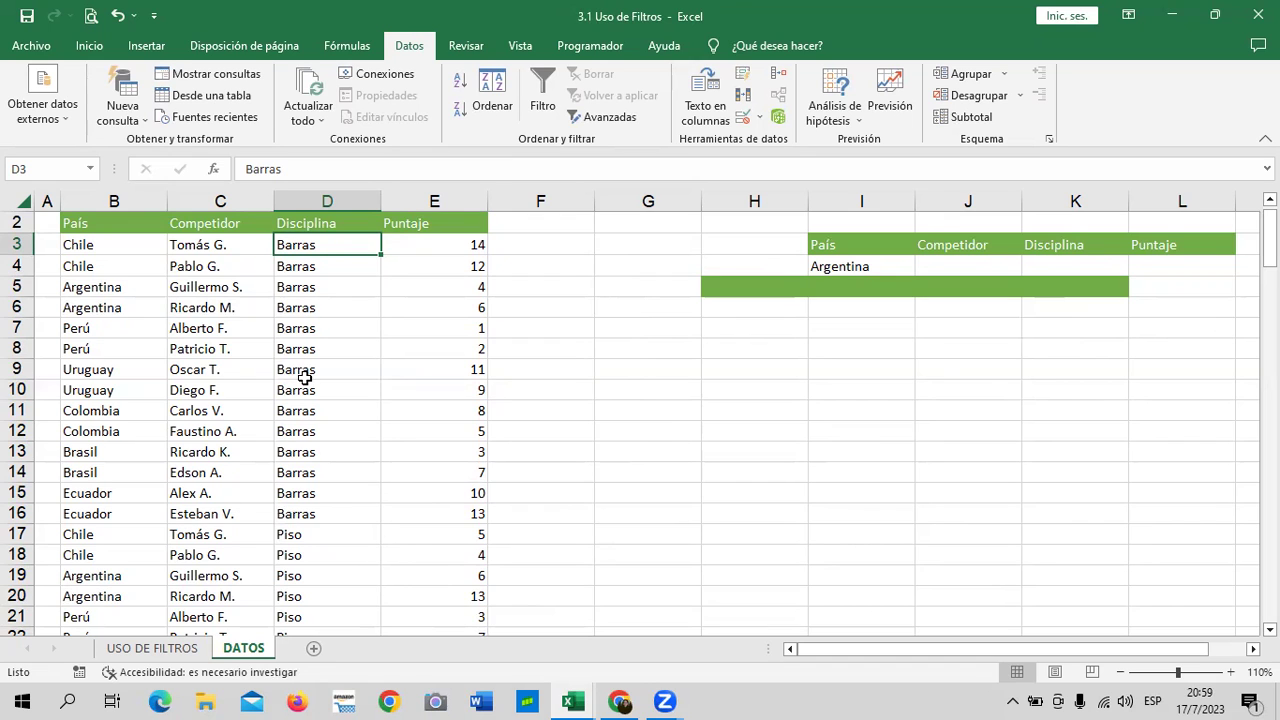
{"action": "scroll", "coordinate": [305, 378], "scroll_direction": "up", "scroll_amount": 1}
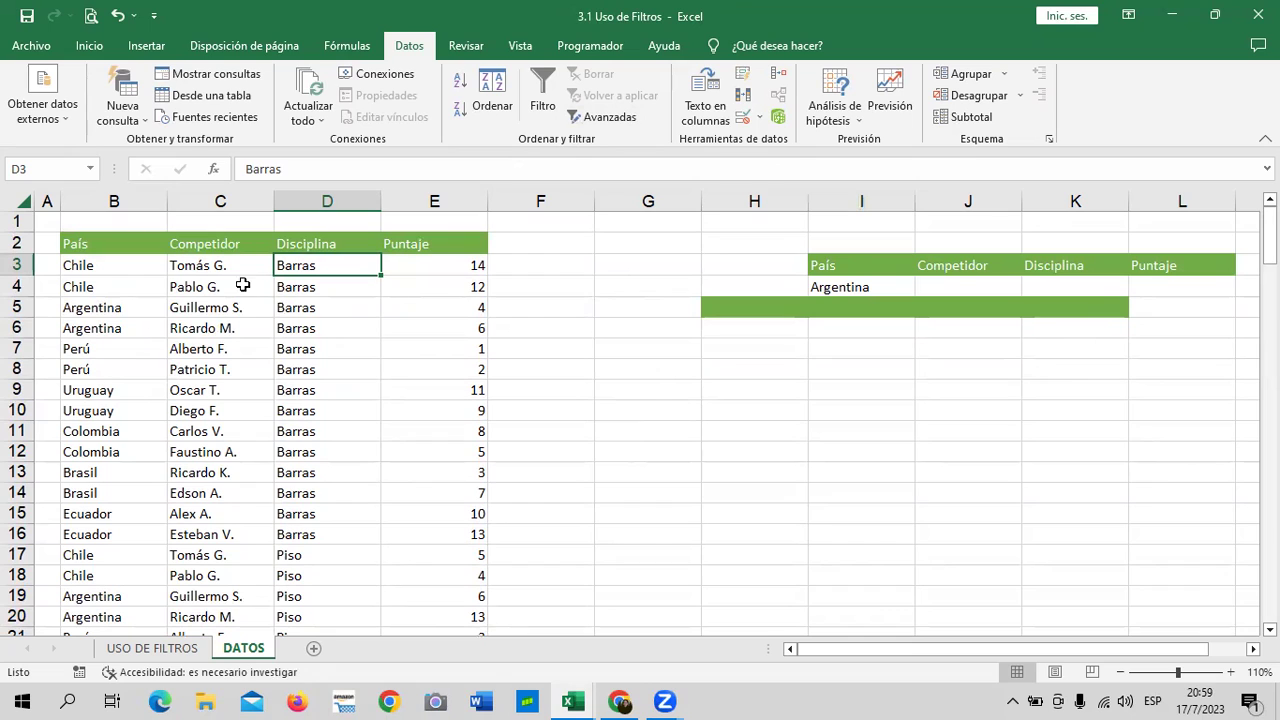
Turn on AutoFilter dropdowns for the DATOS list headers.
{"action": "left_click", "coordinate": [192, 427]}
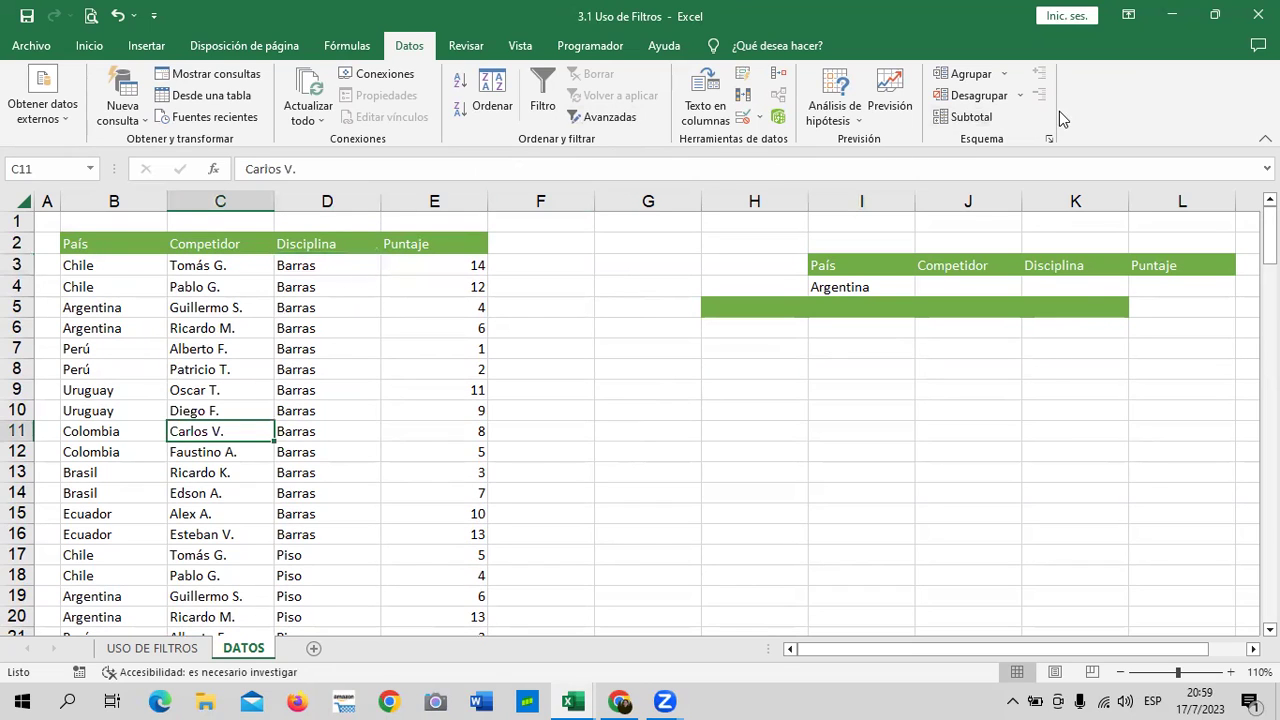
{"action": "left_click", "coordinate": [543, 100]}
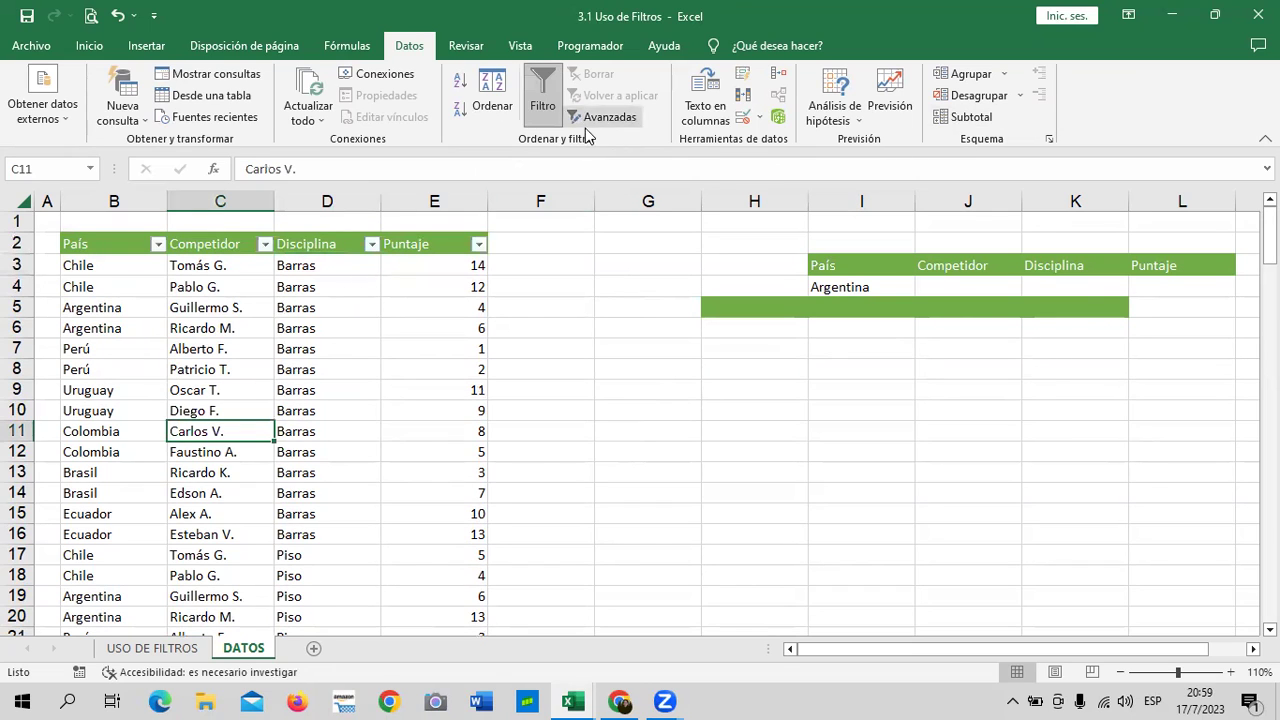
{"action": "left_click", "coordinate": [546, 106]}
{"action": "left_click", "coordinate": [541, 106]}
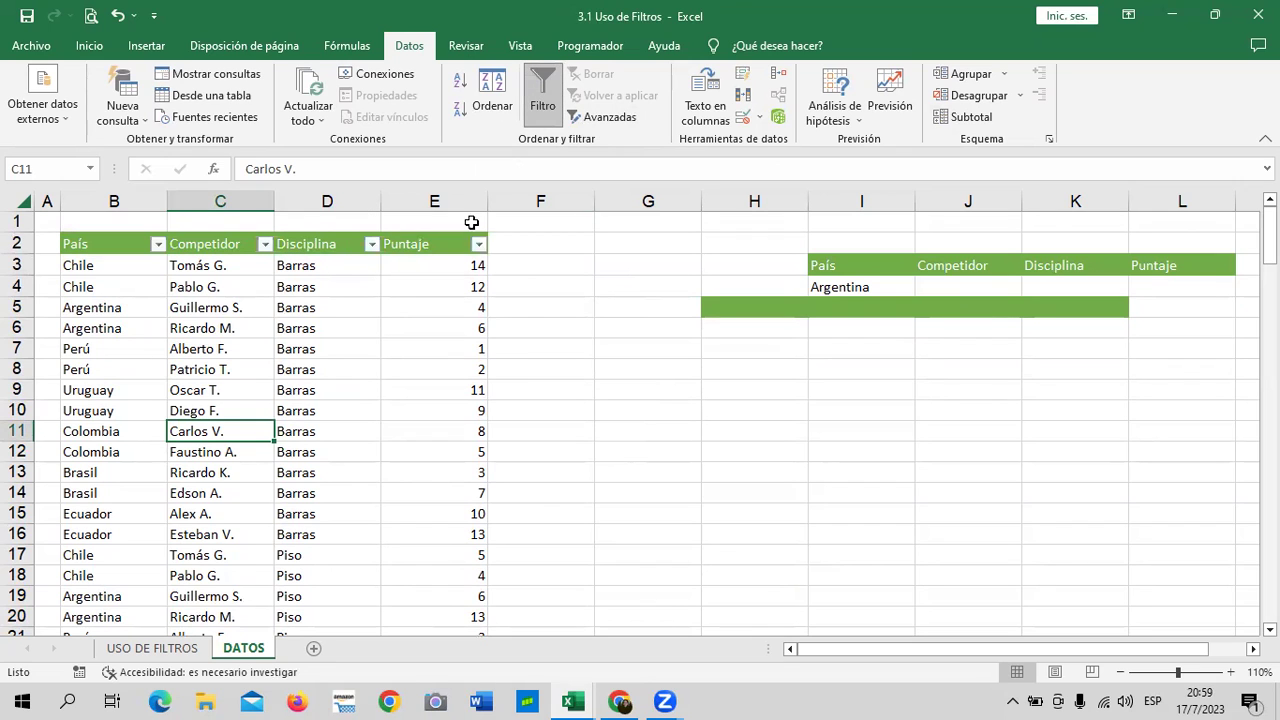
{"action": "left_click", "coordinate": [478, 244]}
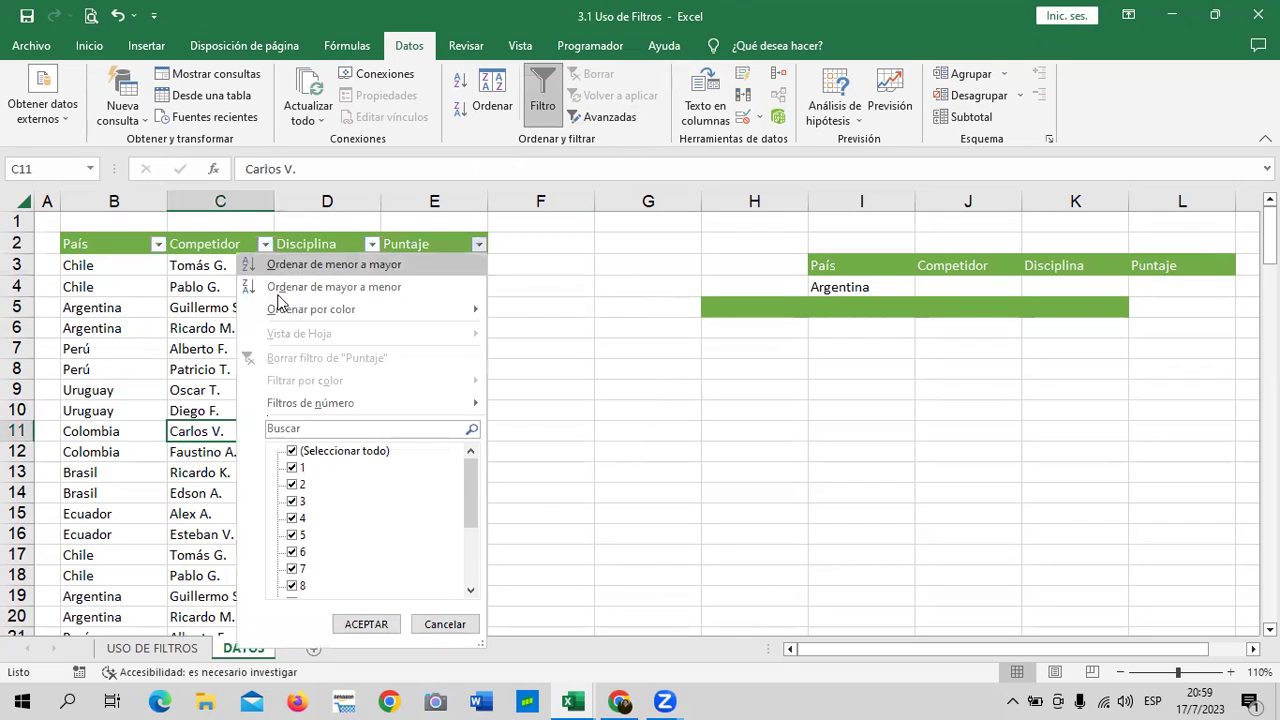
{"action": "left_click", "coordinate": [224, 243]}
Filter the País column to Colombia only, showing 20 of 141 records.
{"action": "left_click", "coordinate": [102, 247]}
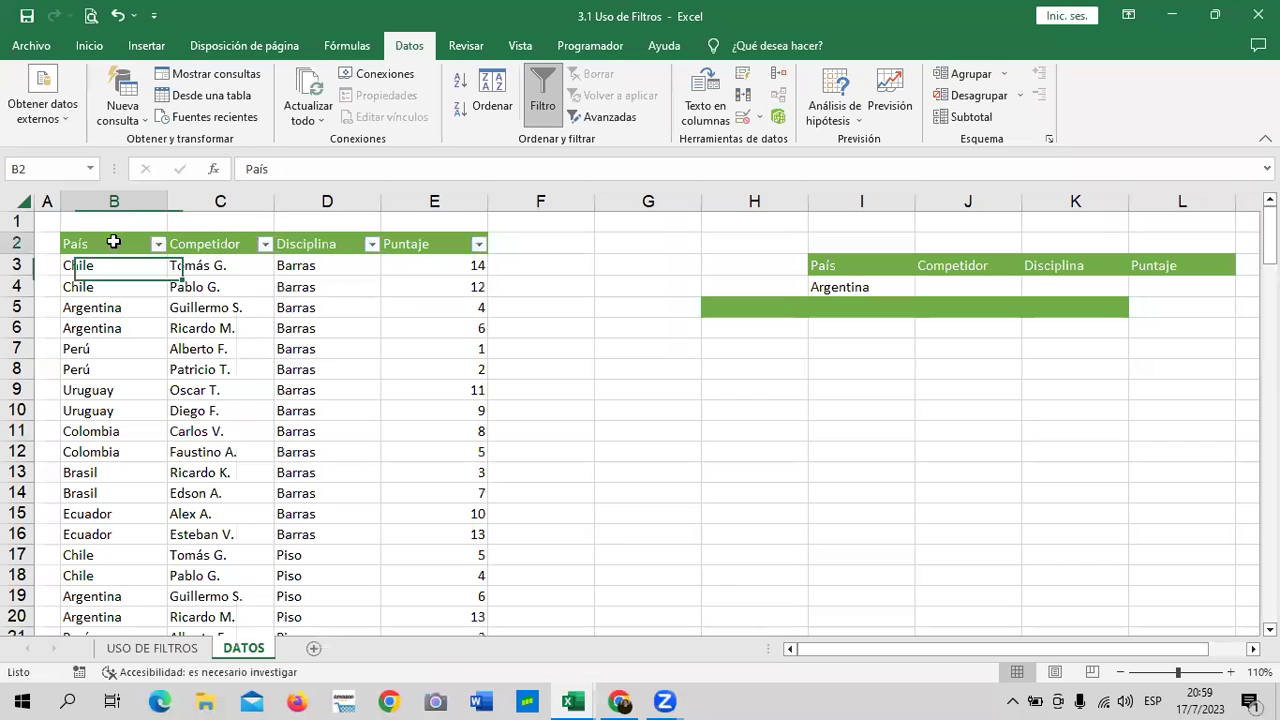
{"action": "left_click", "coordinate": [158, 244]}
{"action": "left_click", "coordinate": [118, 452]}
{"action": "left_click", "coordinate": [90, 520]}
{"action": "left_click", "coordinate": [130, 624]}
{"action": "scroll", "coordinate": [220, 405], "scroll_direction": "down", "scroll_amount": 3}
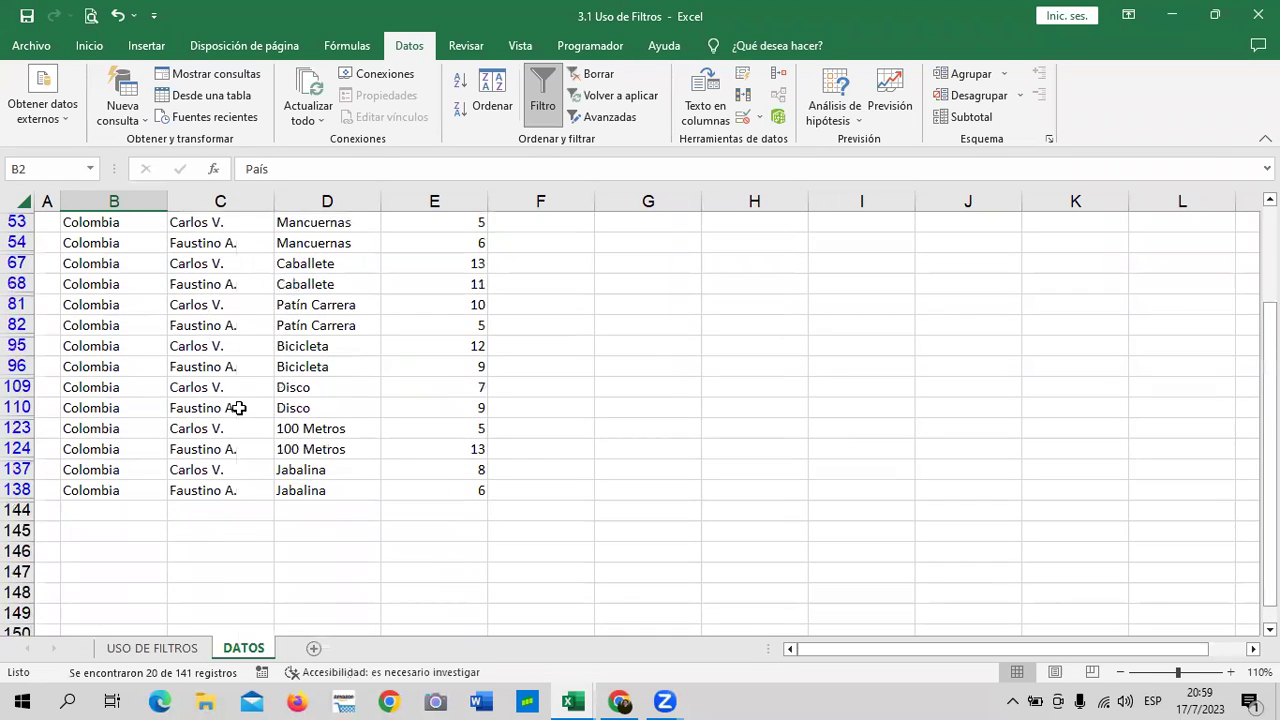
{"action": "scroll", "coordinate": [240, 408], "scroll_direction": "up", "scroll_amount": 1}
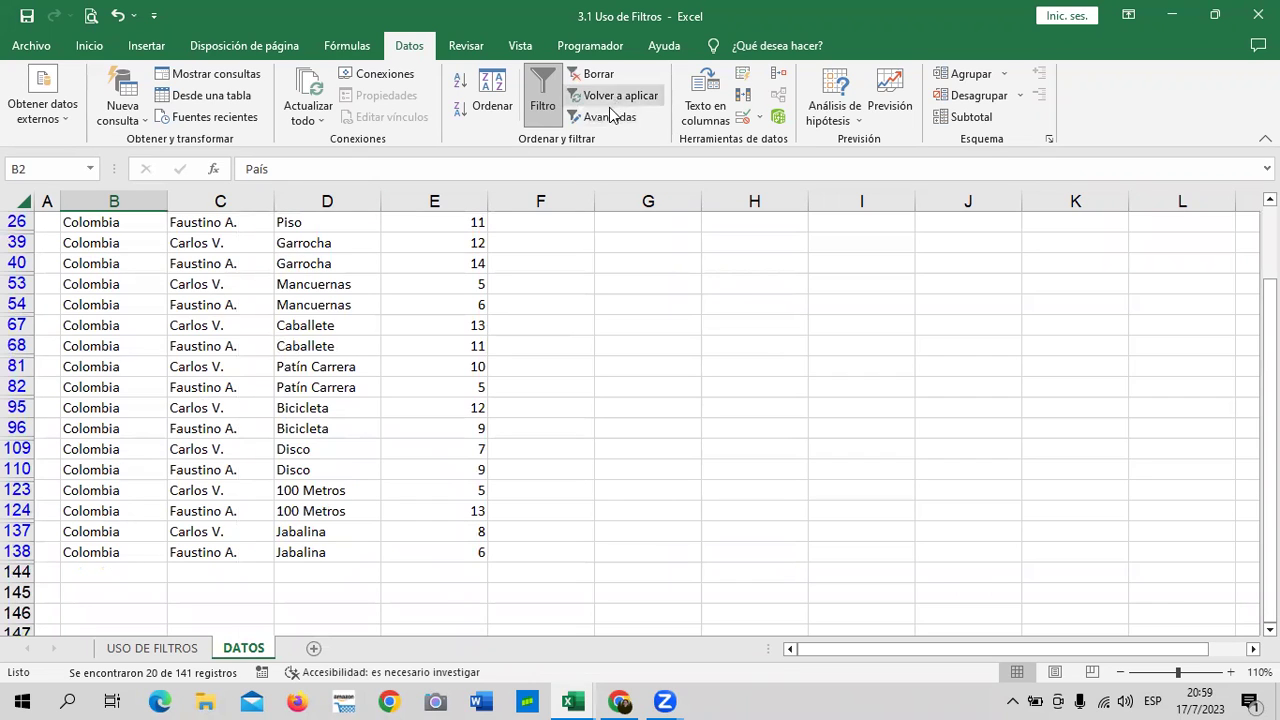
{"action": "scroll", "coordinate": [971, 457], "scroll_direction": "up", "scroll_amount": 2}
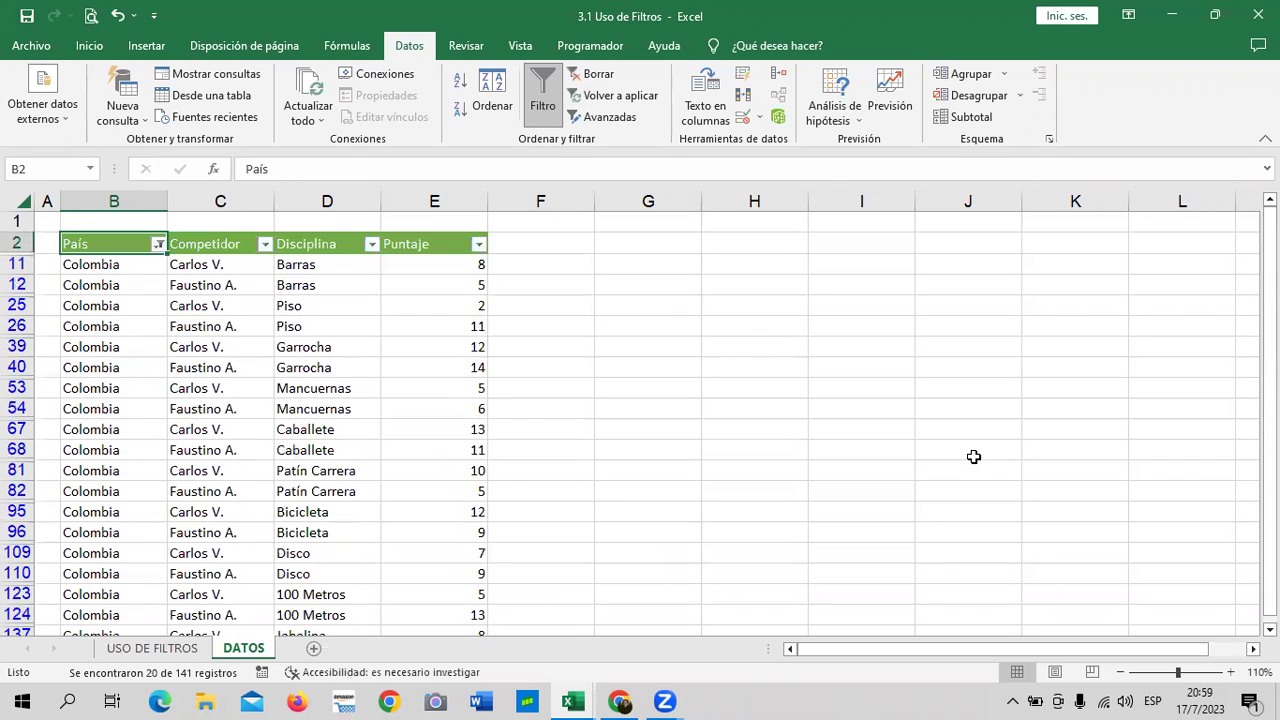